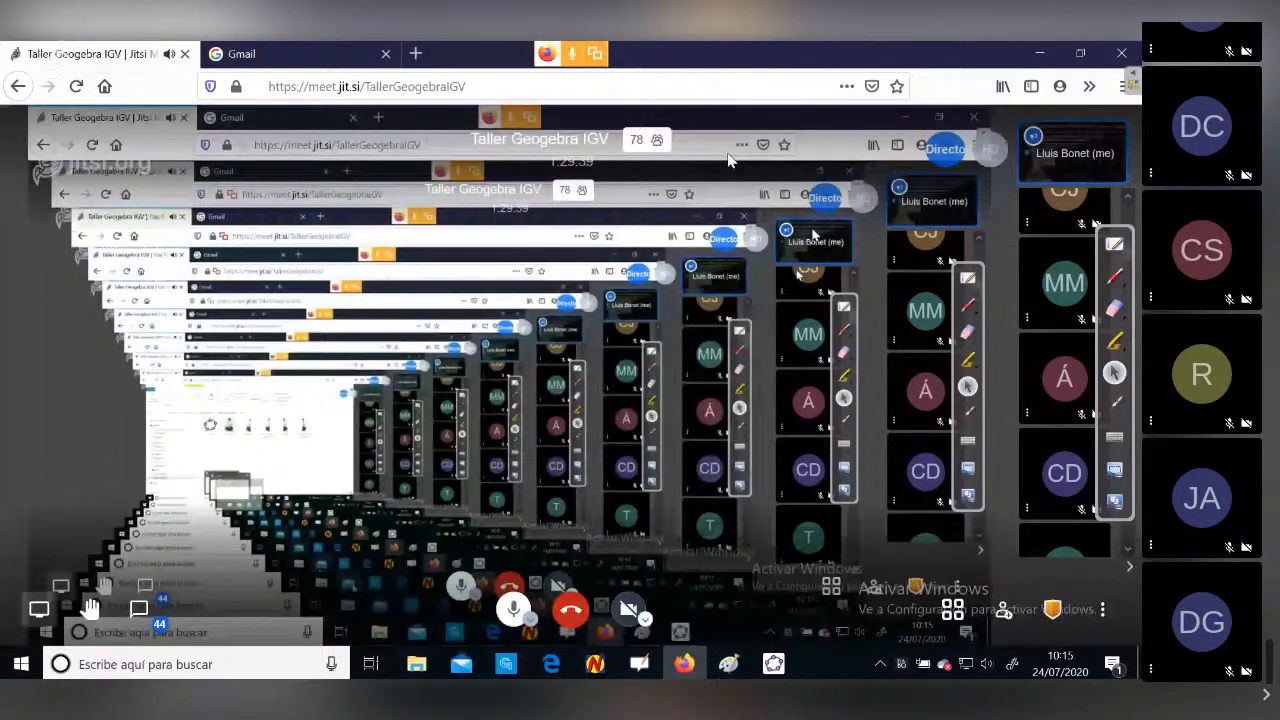
Look at the image files in the Cetrill folder in File Explorer, and switch to Paint.
left_click(773, 664)
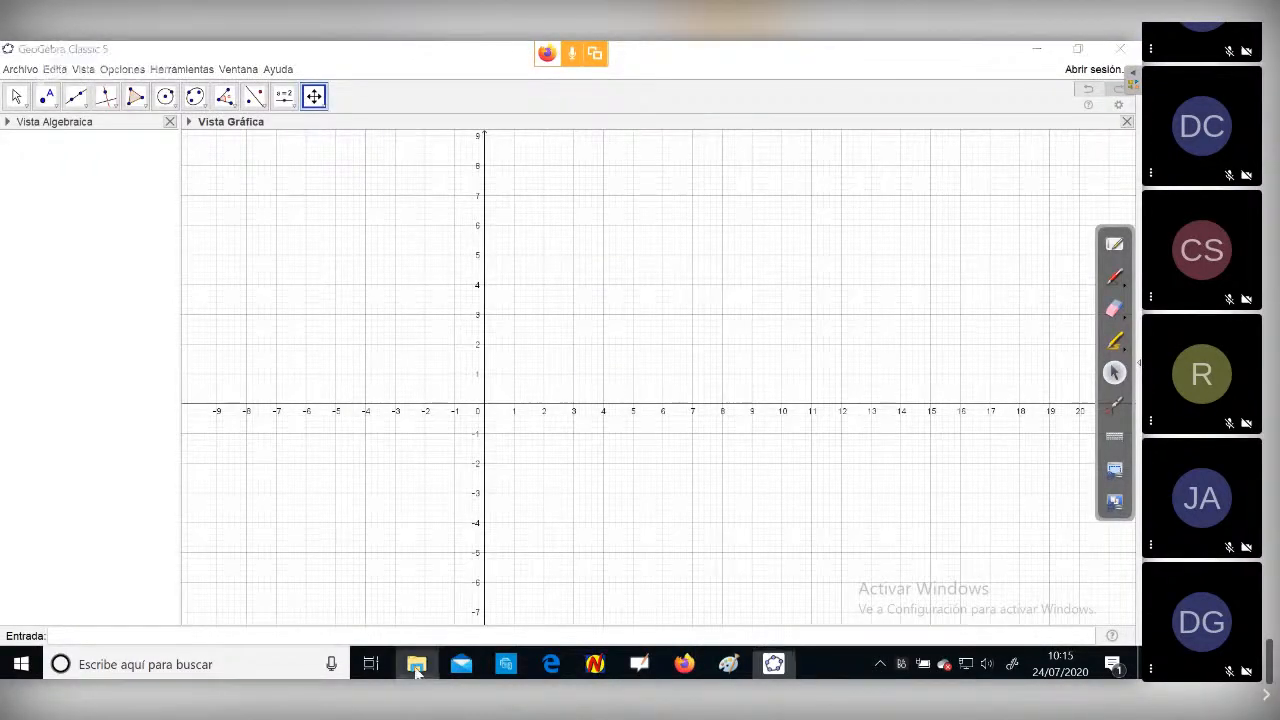
left_click(417, 666)
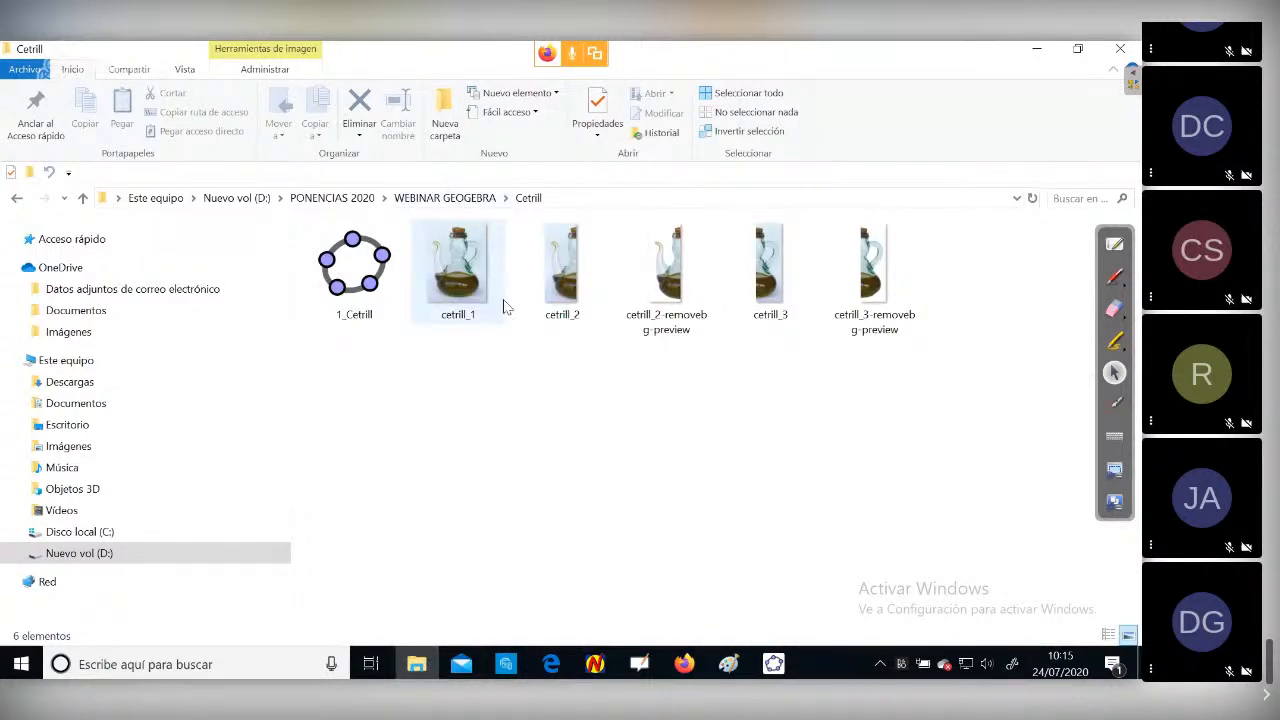
left_click(728, 665)
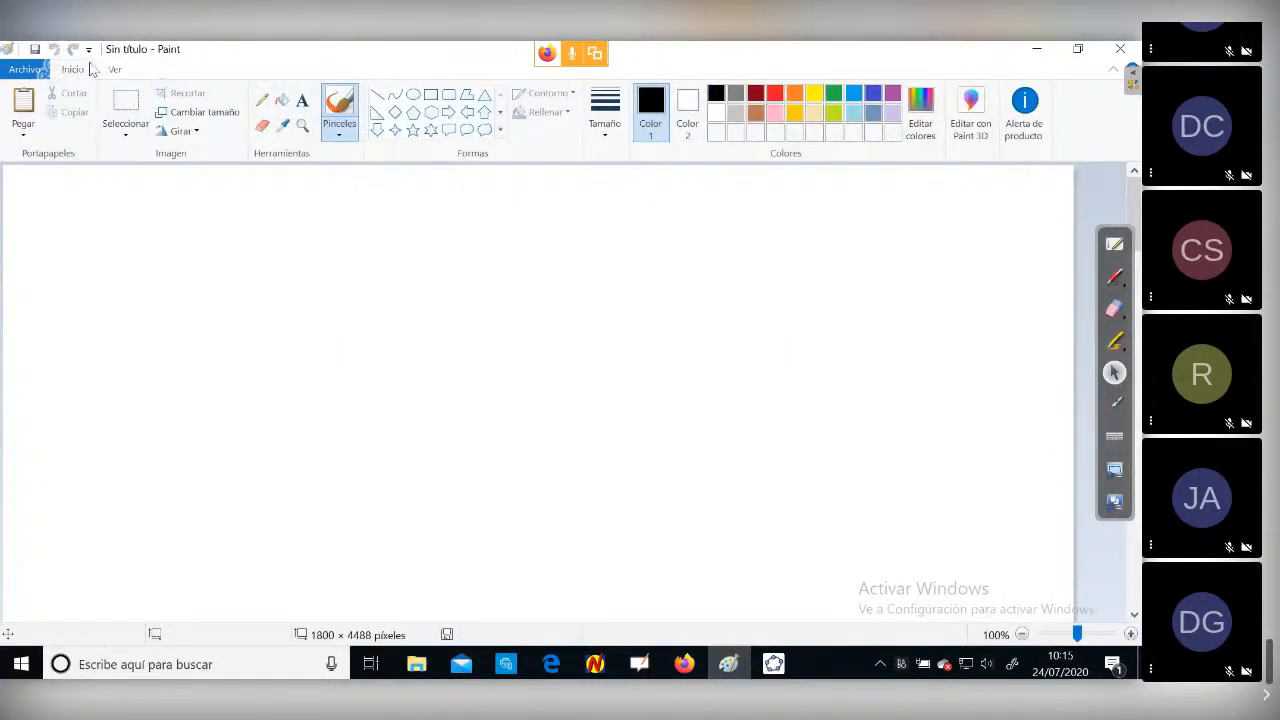
Try to open cetrill_1 from the recent images.
left_click(28, 70)
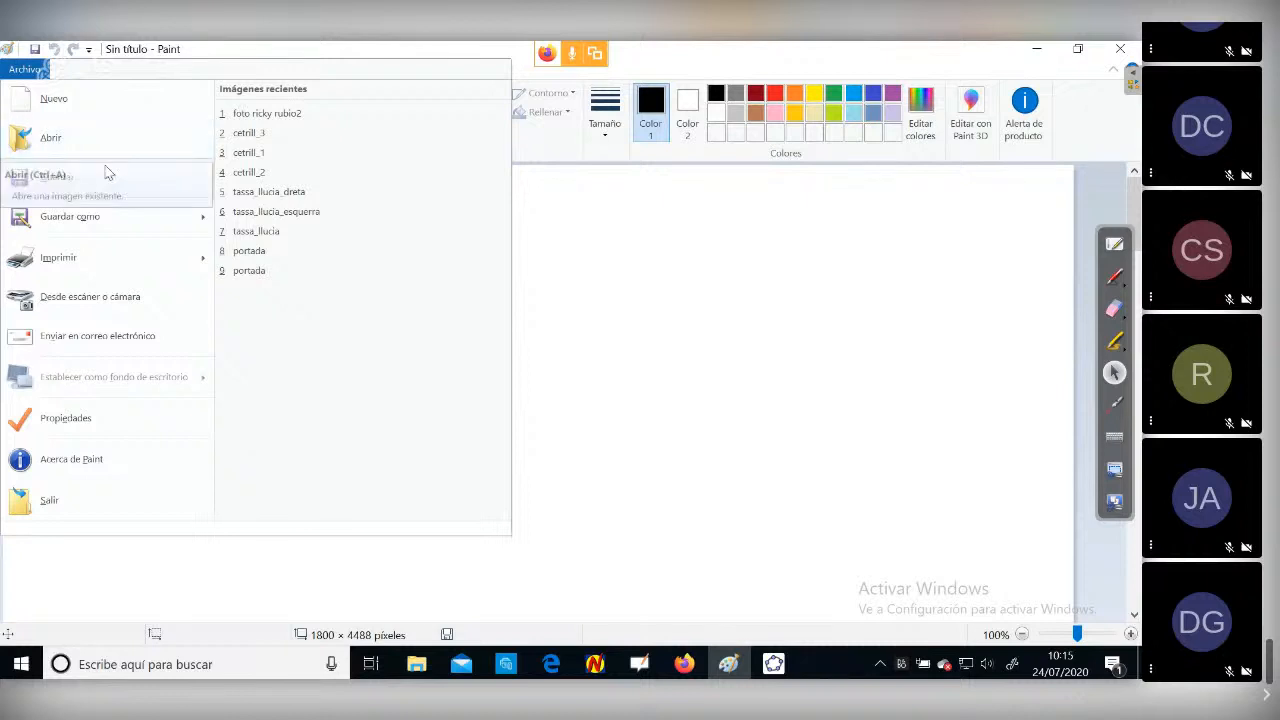
left_click(248, 153)
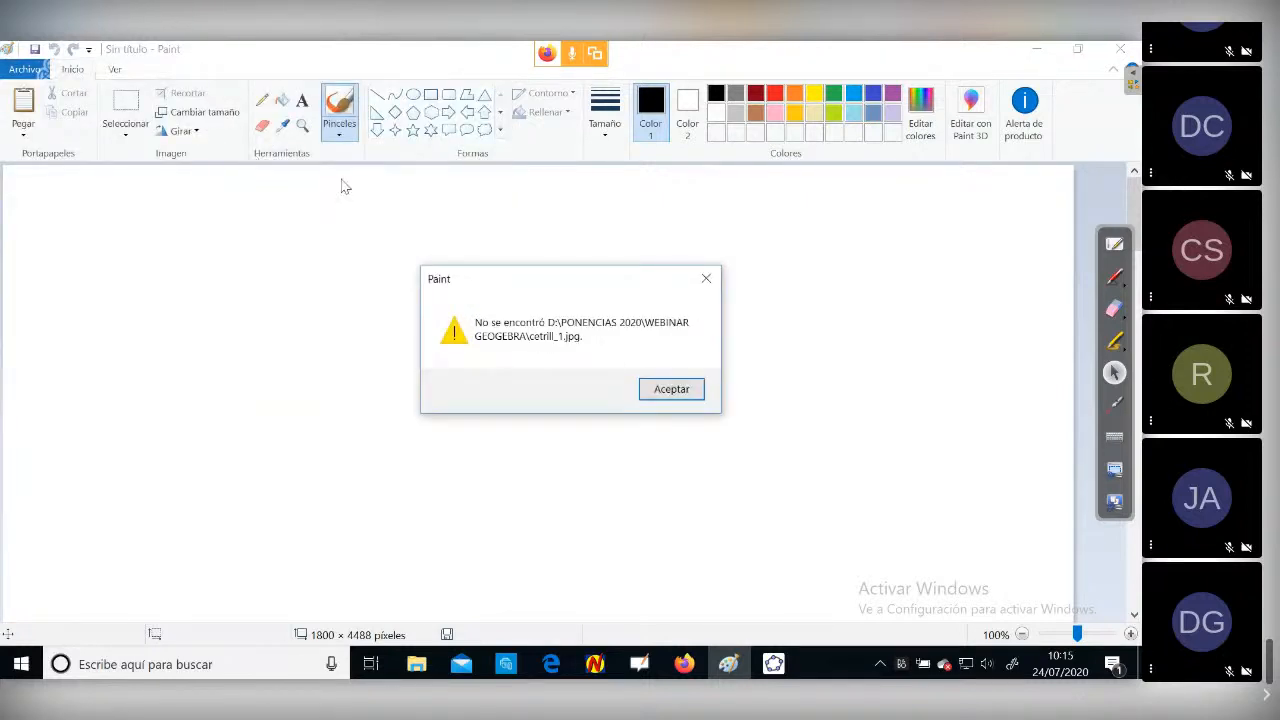
left_click(706, 278)
Open the image cetrill_1 from the Cetrill folder inside WEBINAR GEOGEBRA.
left_click(24, 69)
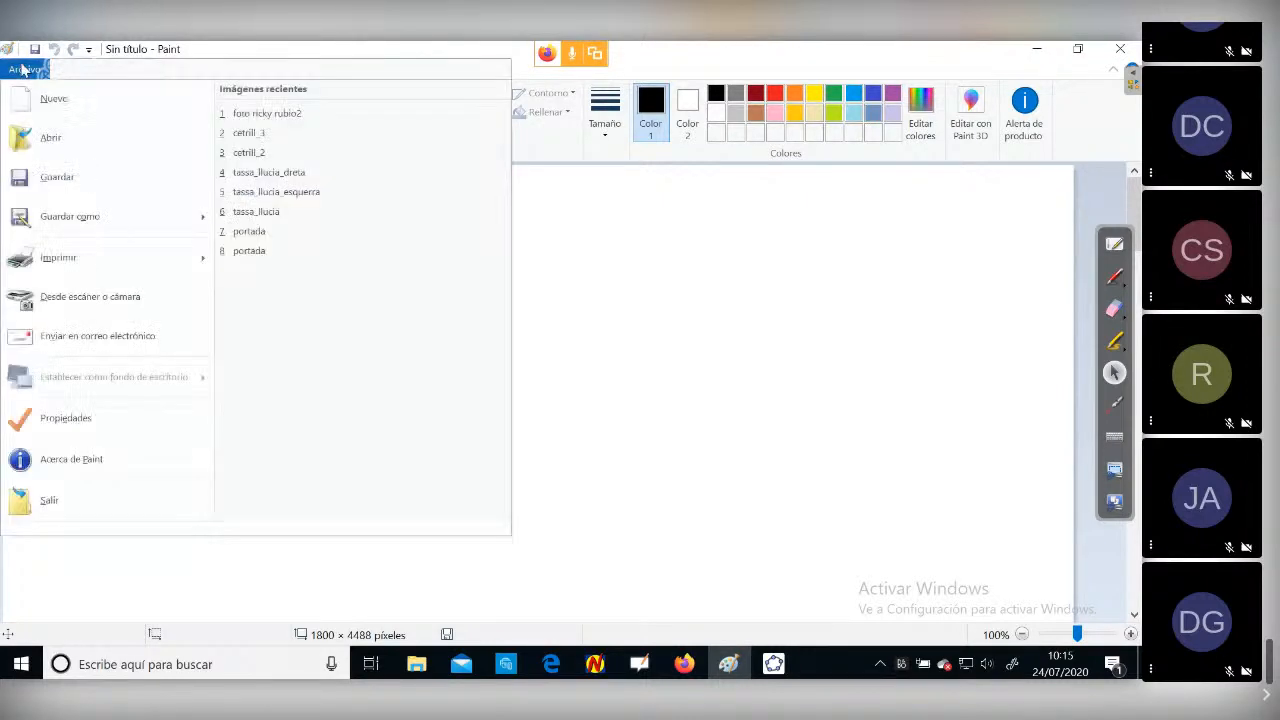
left_click(30, 137)
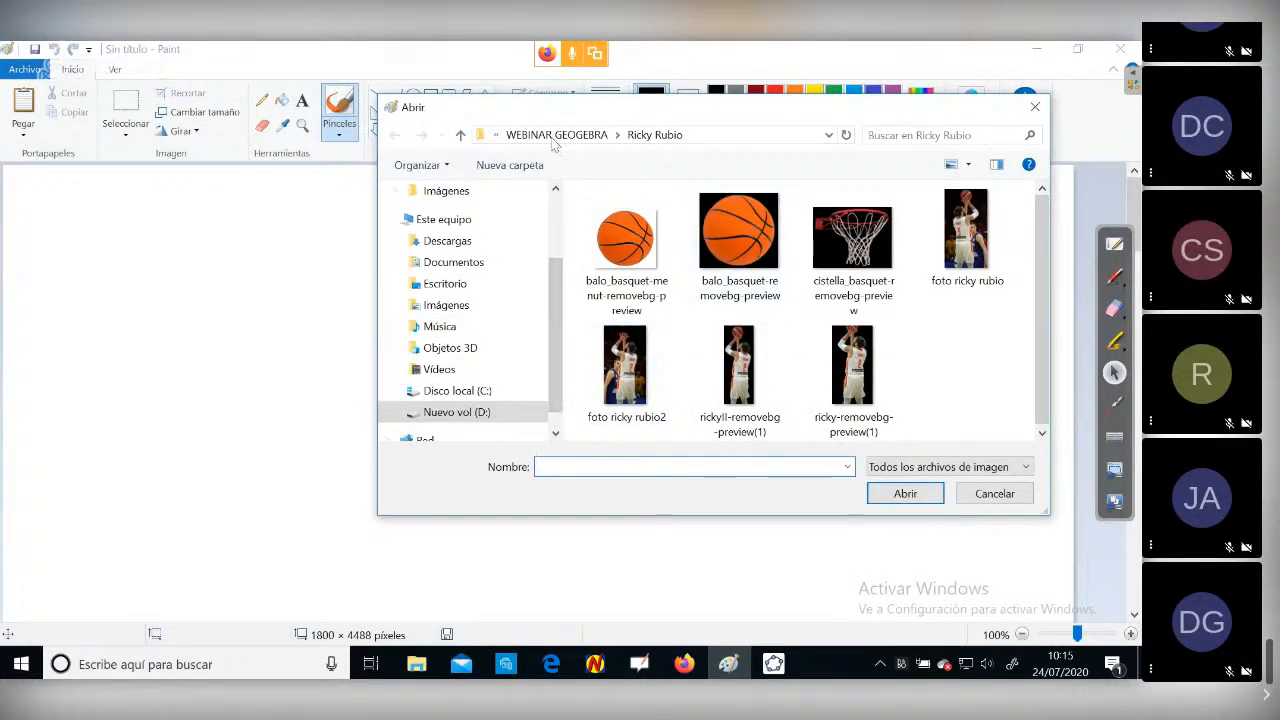
left_click(556, 135)
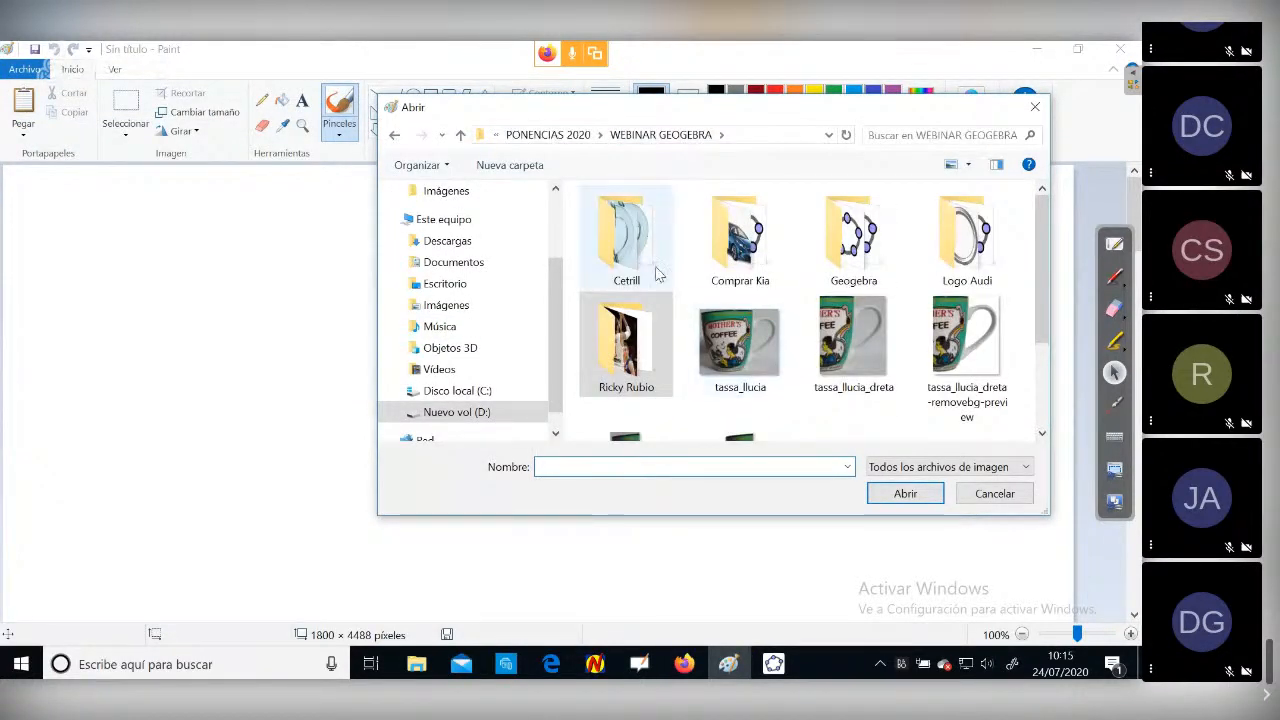
double_click(626, 240)
left_click(650, 262)
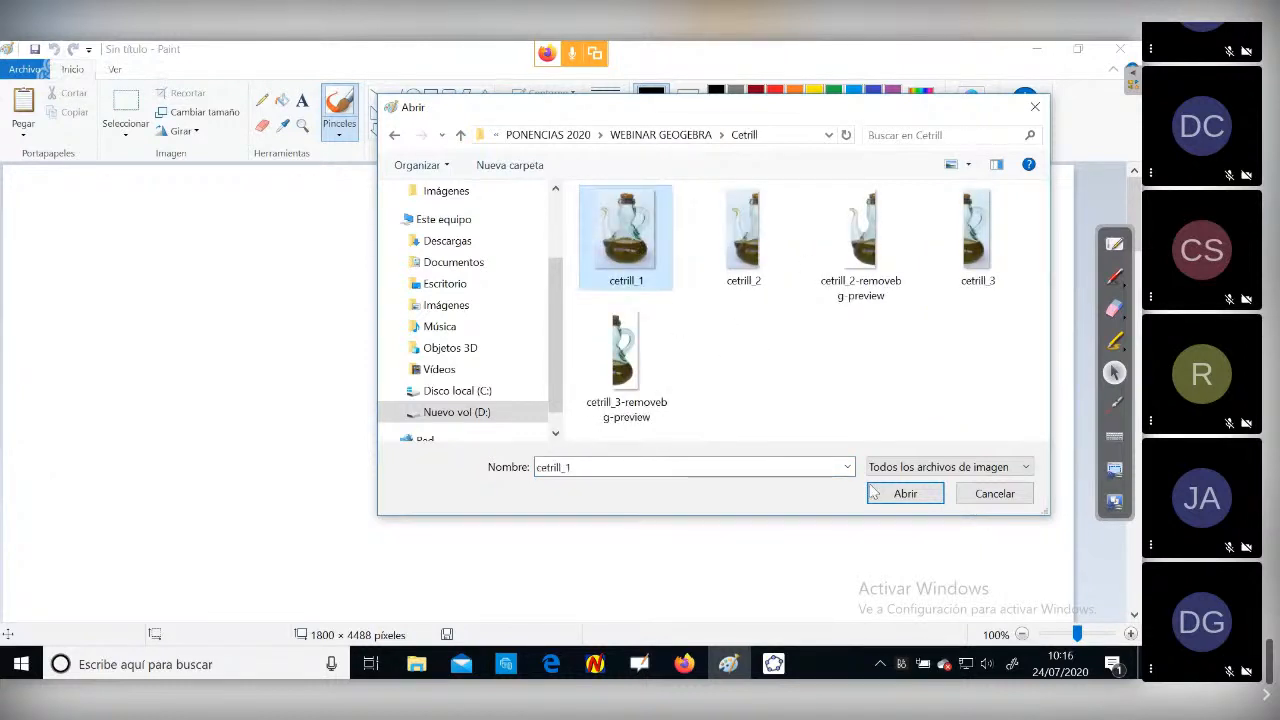
left_click(903, 494)
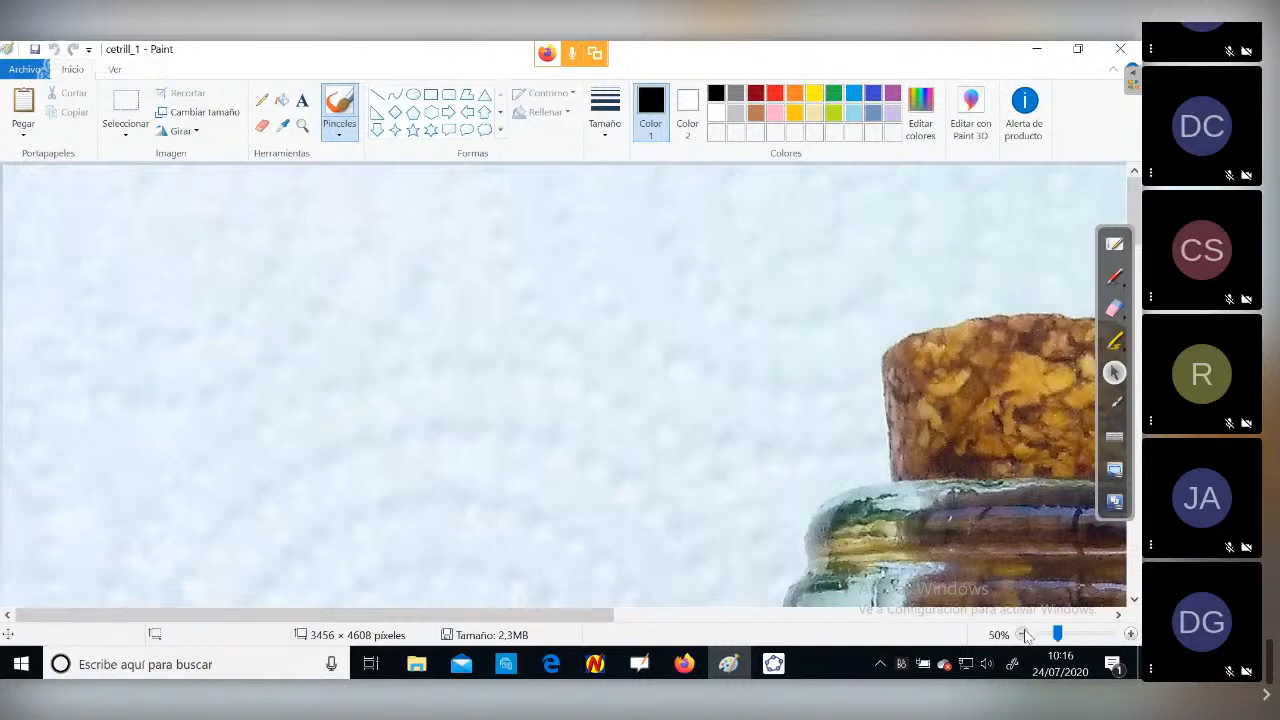
Crop the canvas from its right edge to about 1832 pixels wide, keeping only the half of the cruet with the spout.
left_click(1022, 634)
left_click(1022, 634)
left_click(1022, 634)
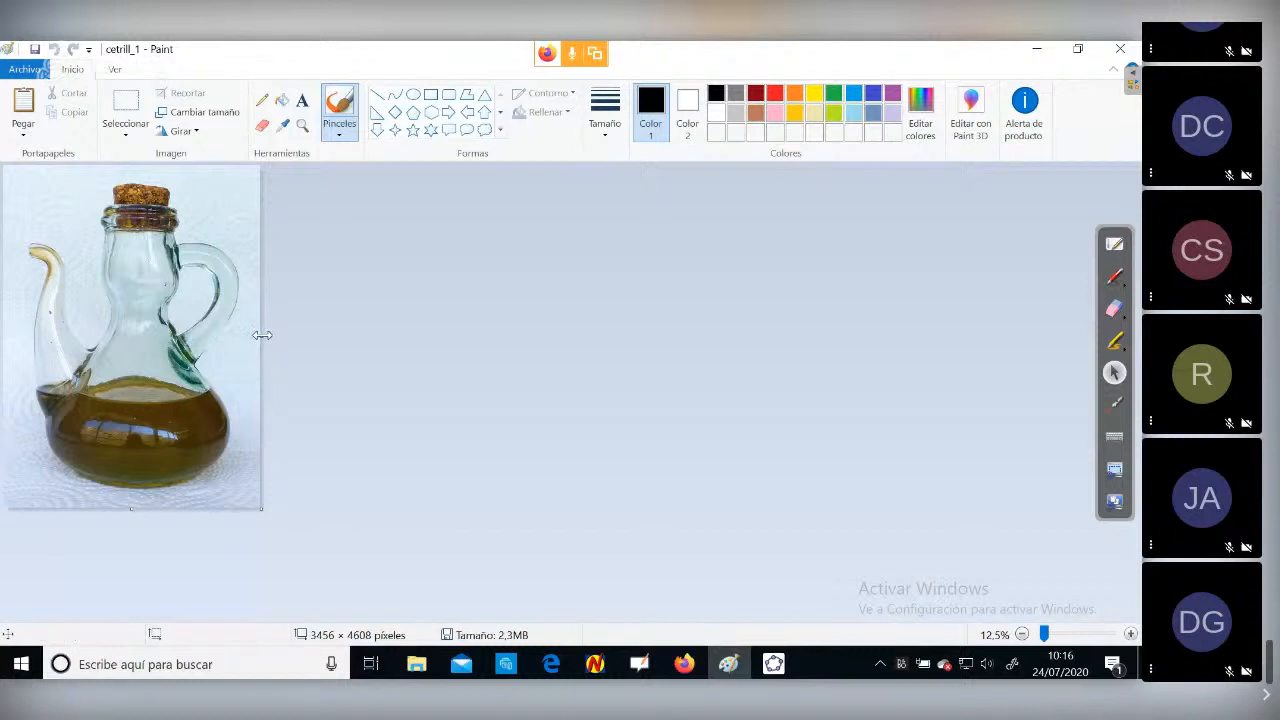
left_click_drag(260, 336, 140, 338)
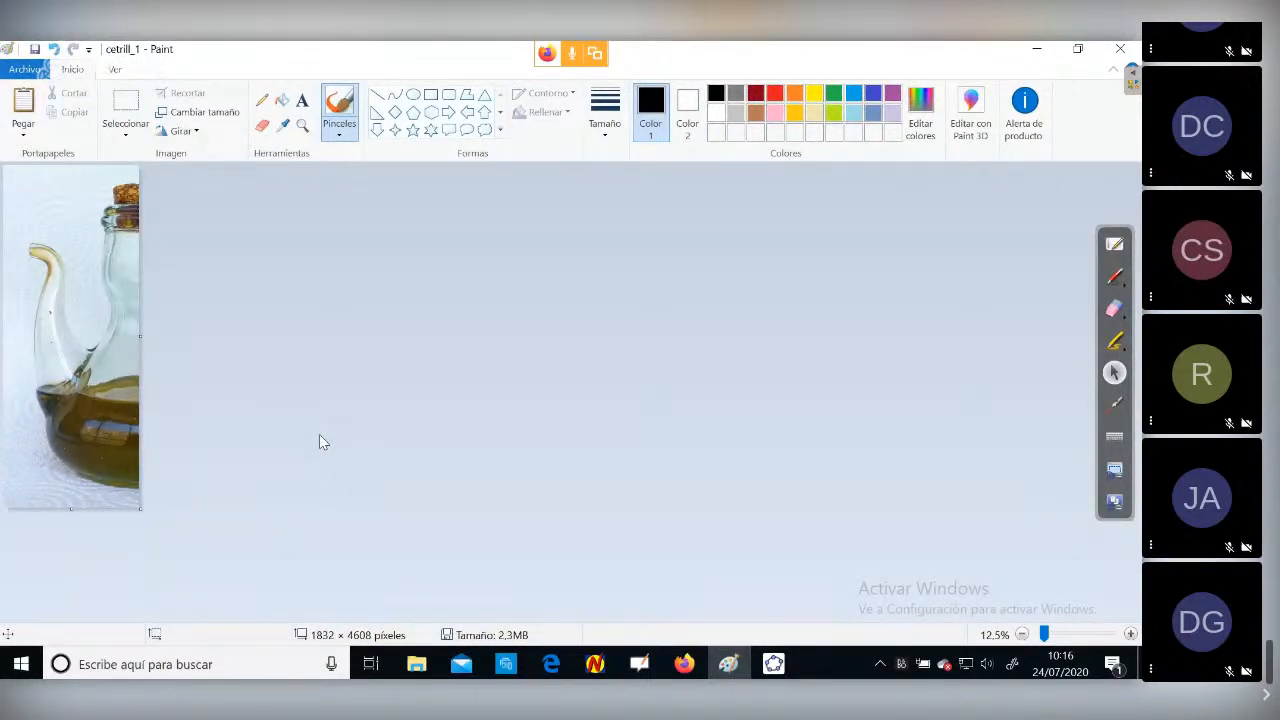
Save the cropped image as a separate JPEG named cetrill_ejemplo in the Cetrill folder.
left_click(25, 72)
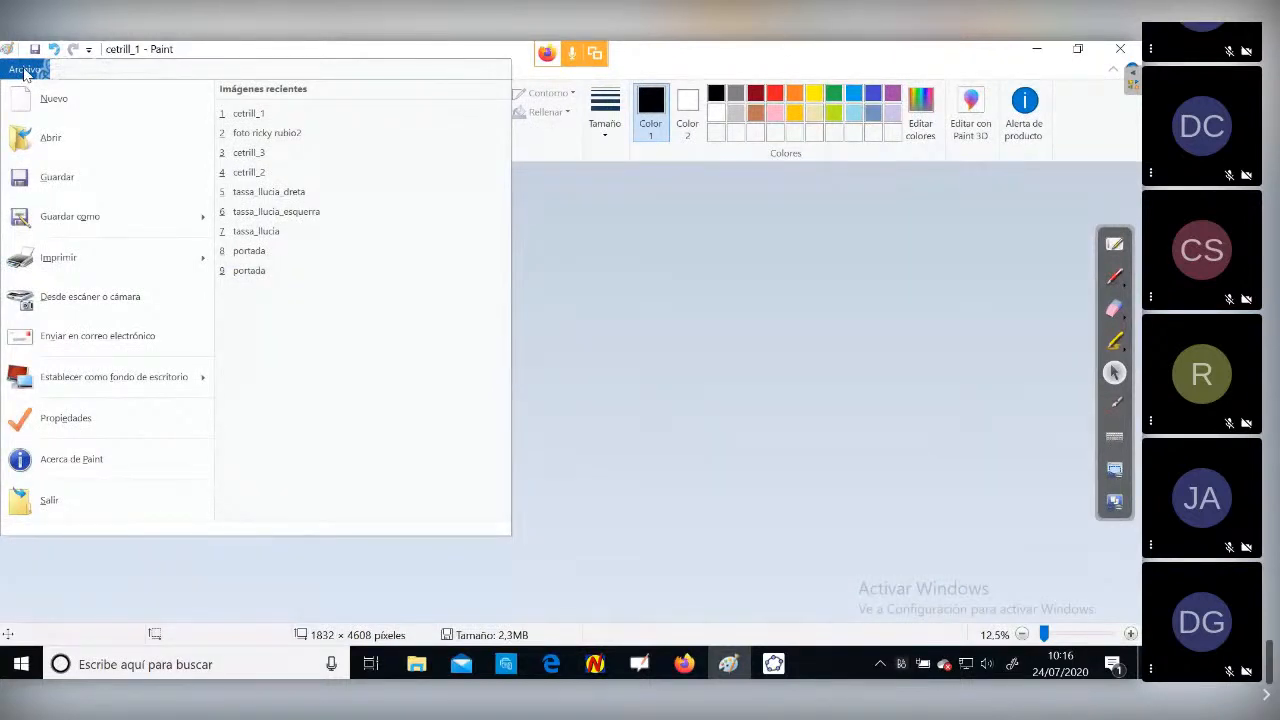
mouse_move(89, 217)
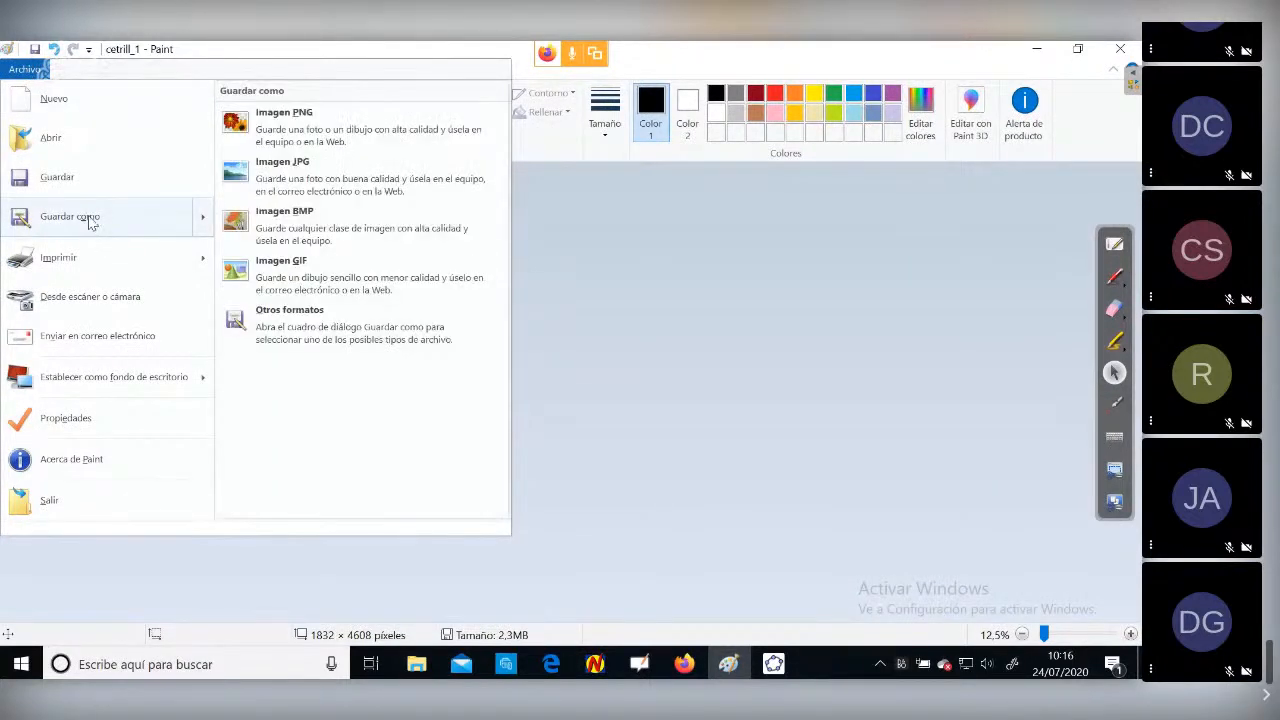
left_click(89, 218)
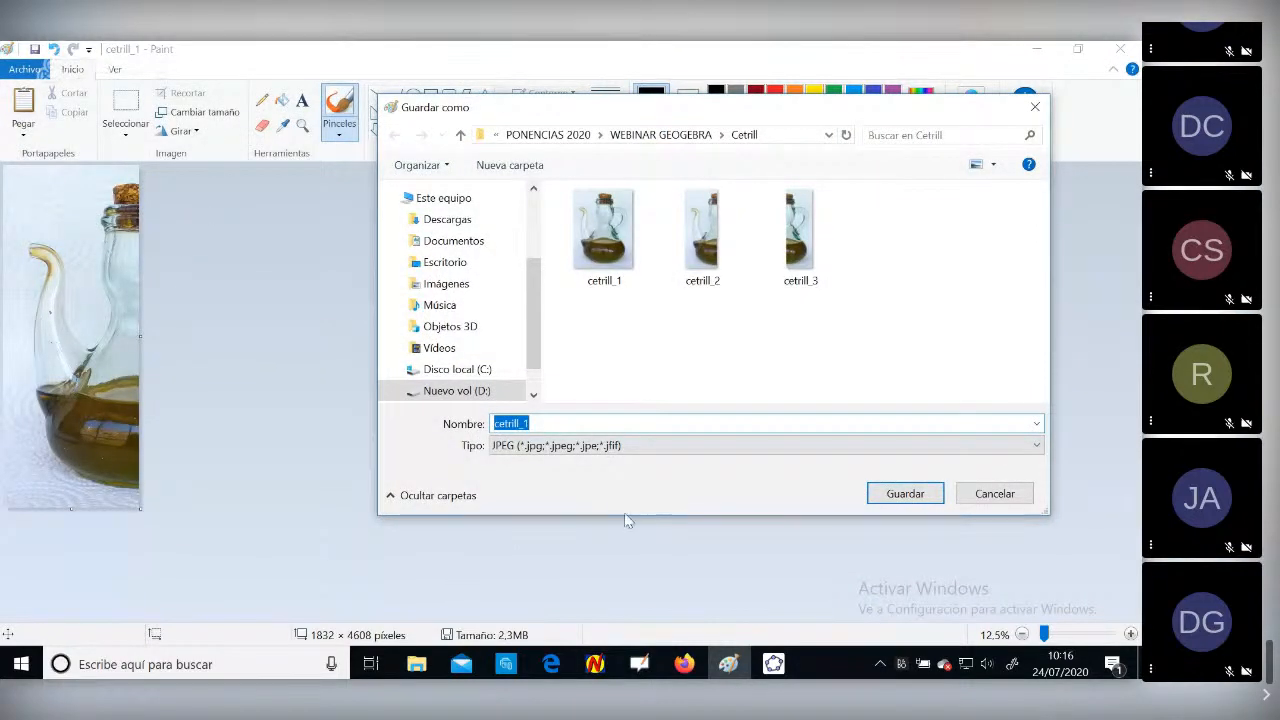
left_click(549, 424)
key("BackSpace")
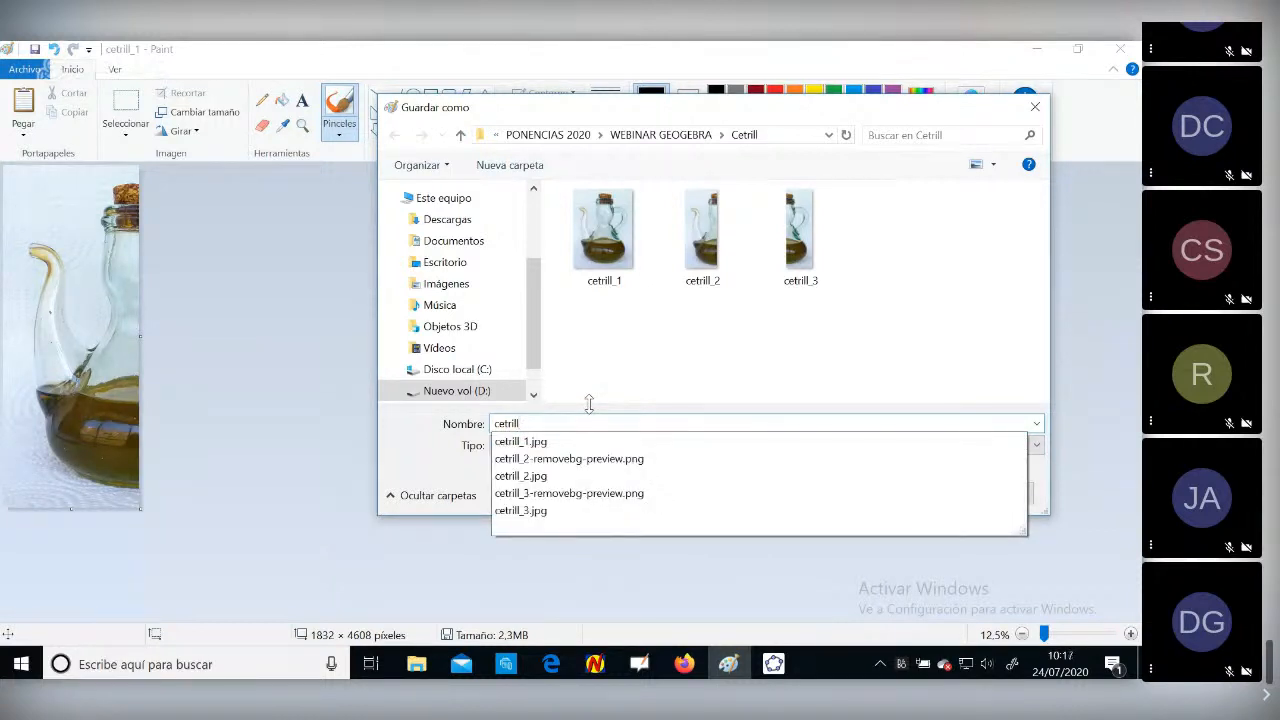
type("ejemplo")
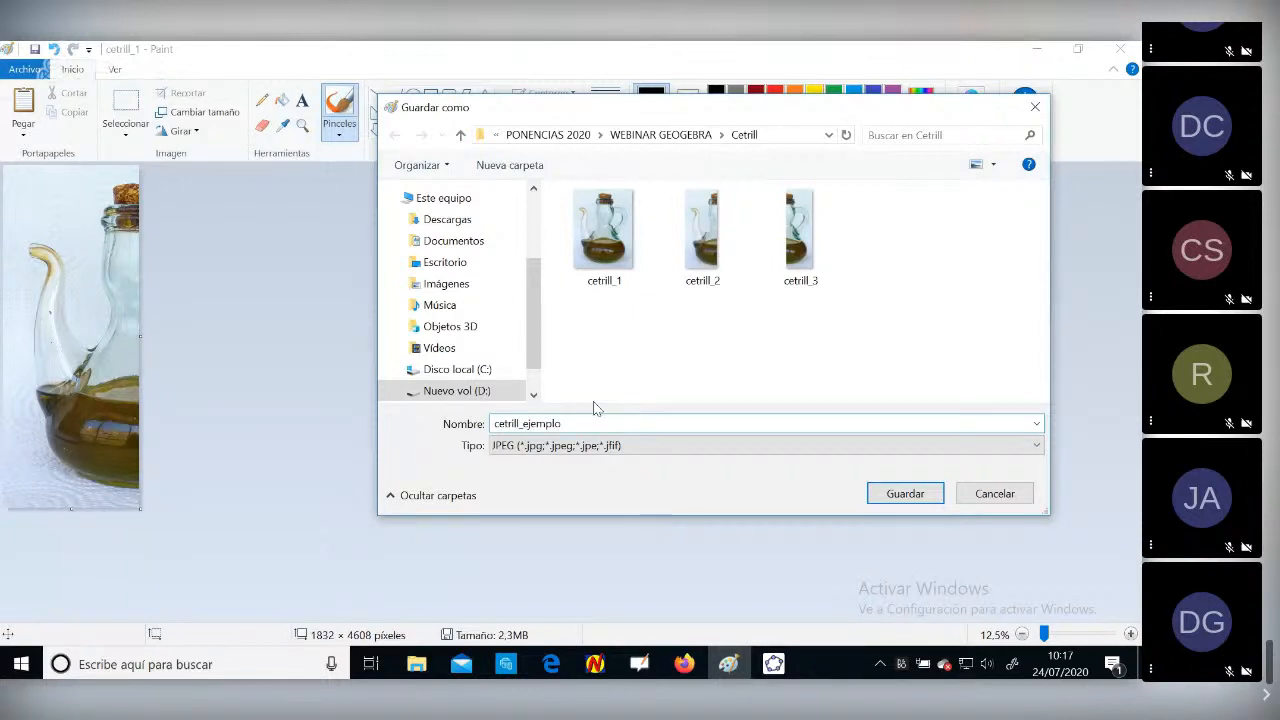
left_click(883, 494)
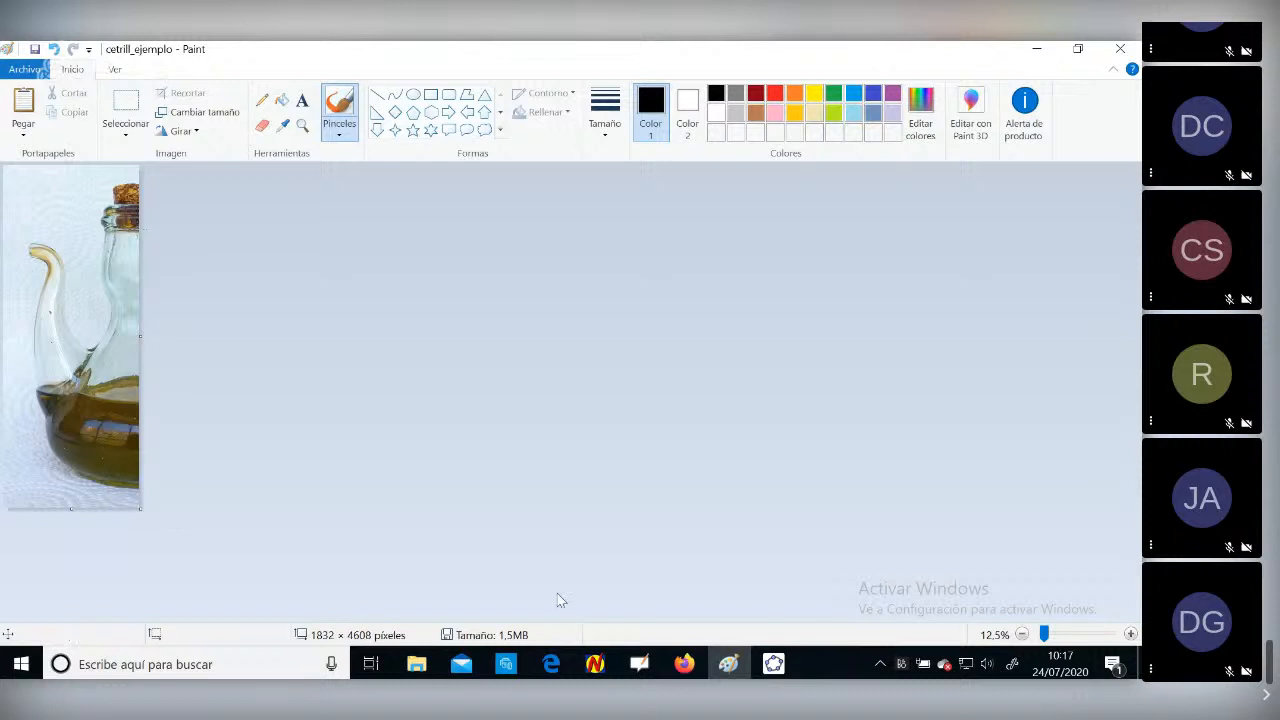
Switch to Firefox, search the web for "remove bg" in a new tab and open the remove.bg site.
mouse_move(773, 664)
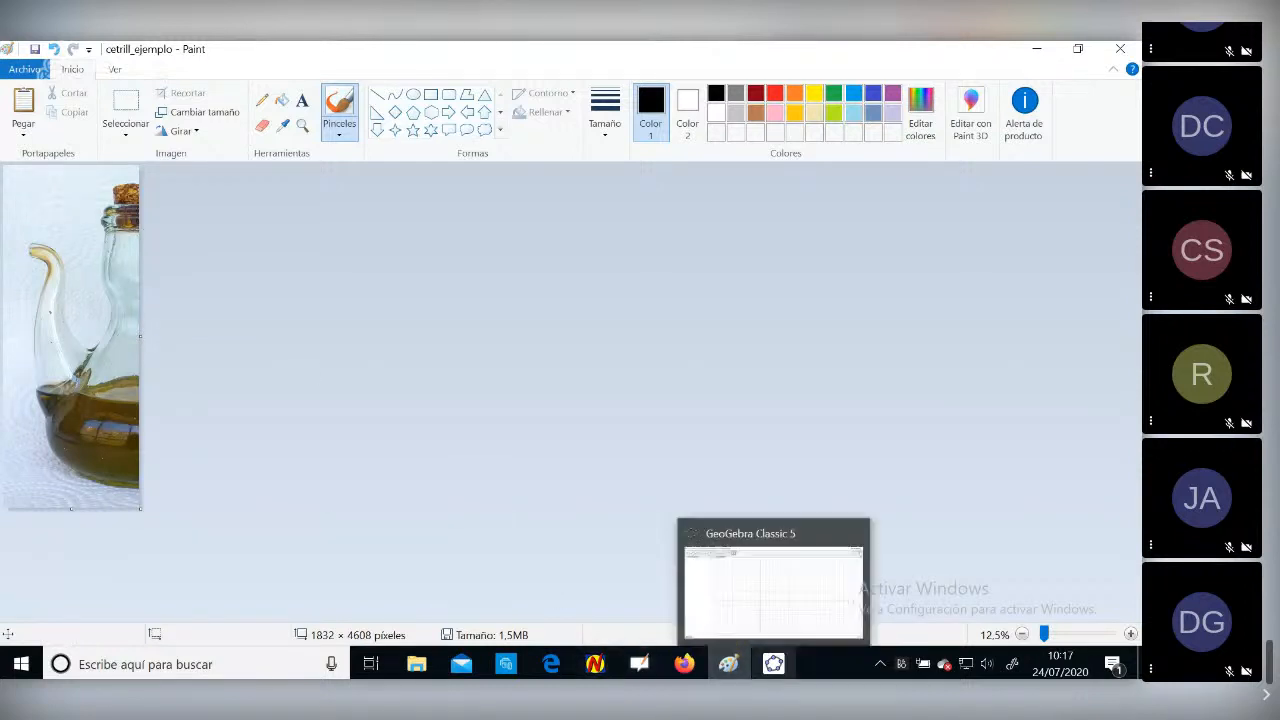
mouse_move(686, 666)
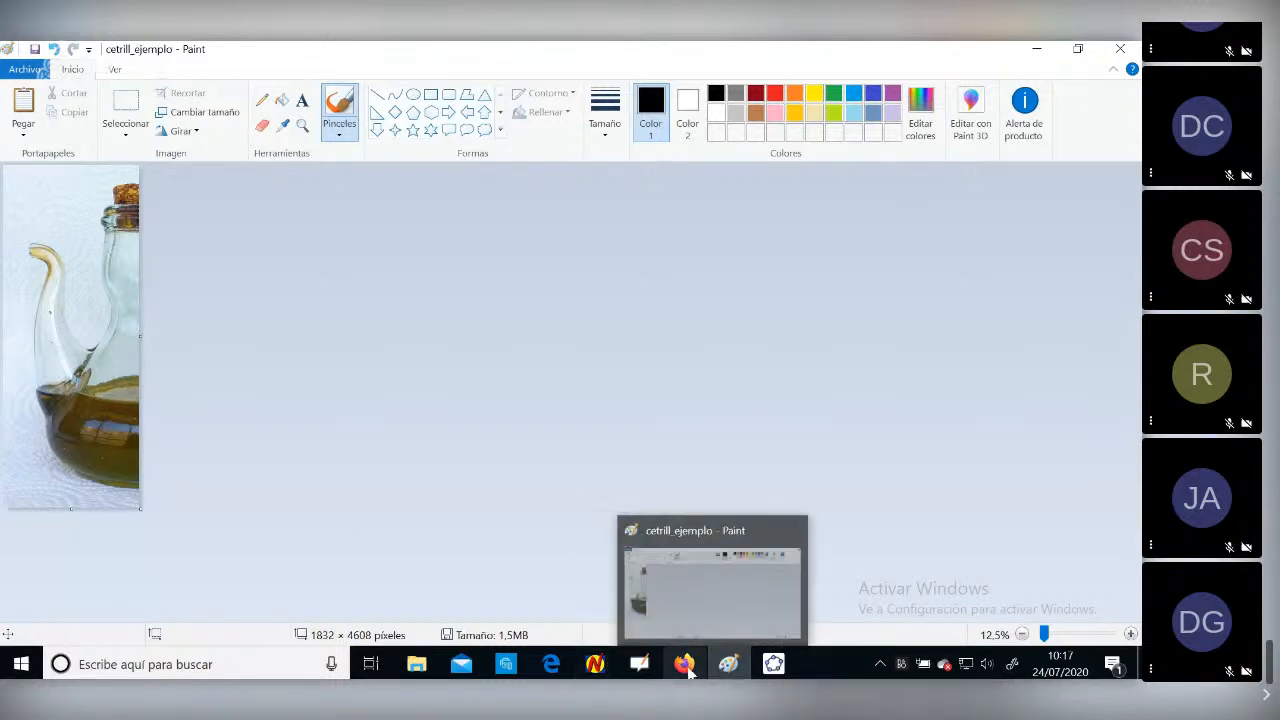
left_click(685, 668)
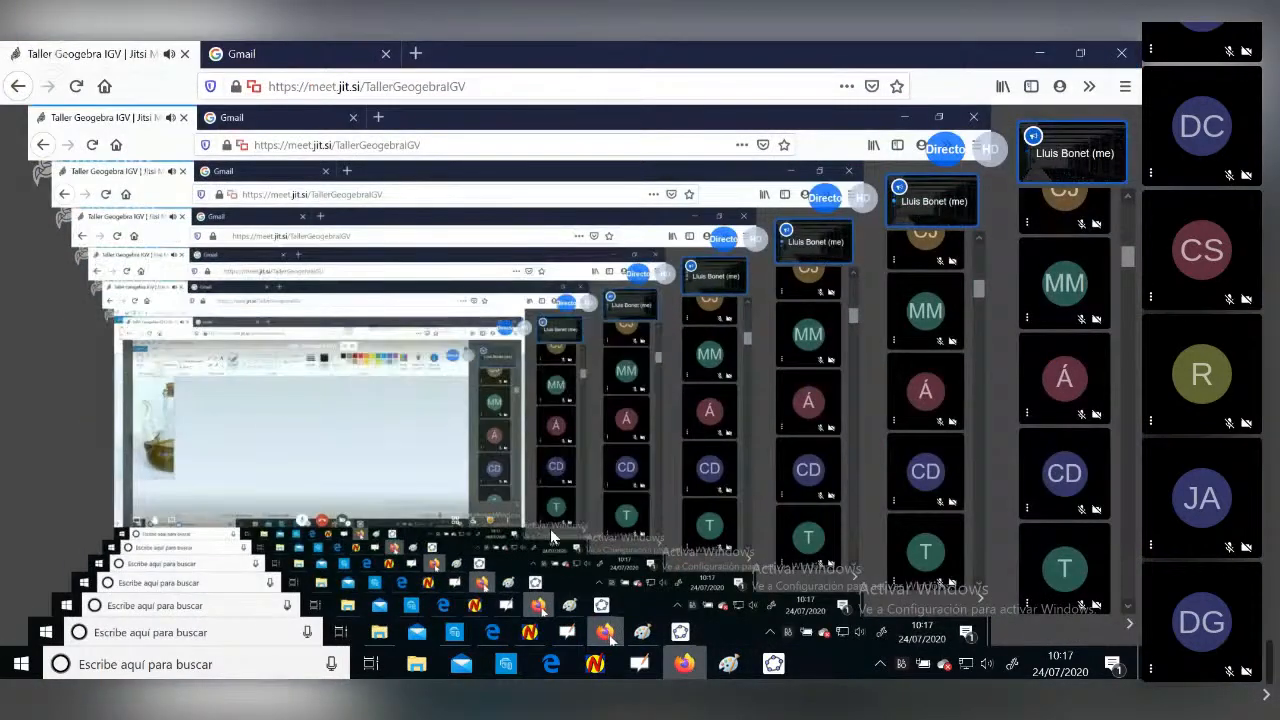
left_click(318, 55)
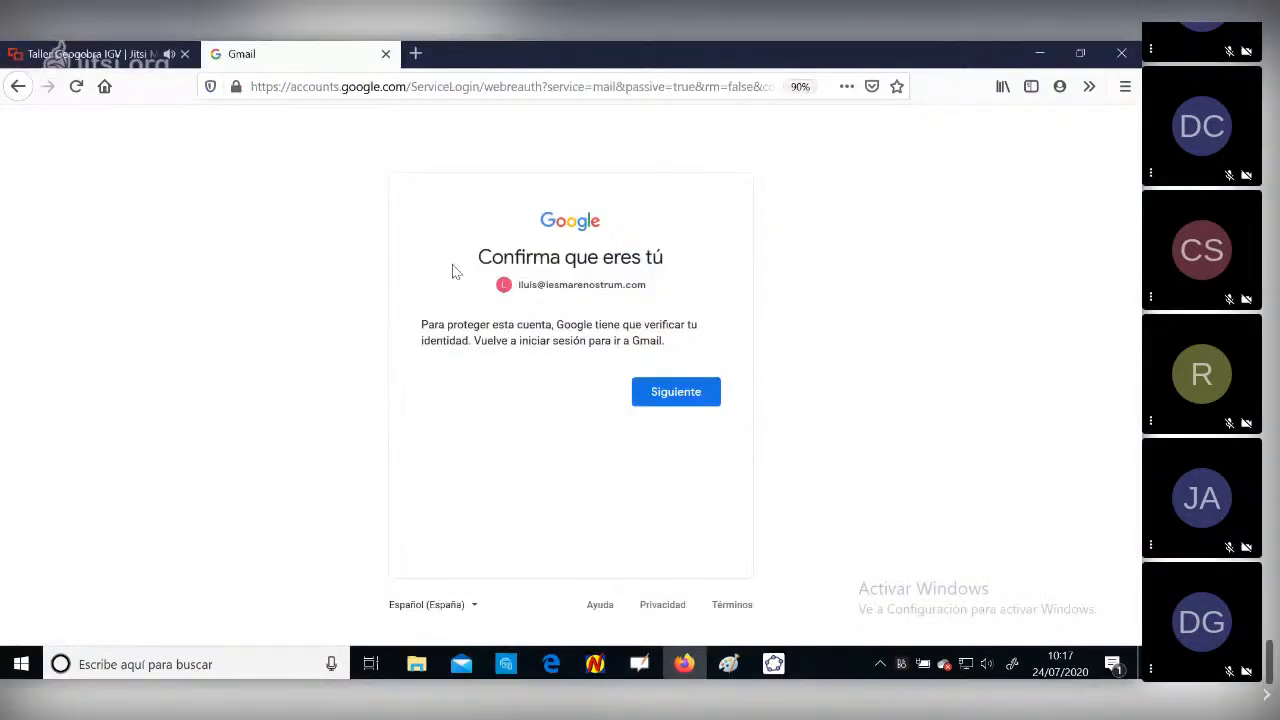
left_click(416, 53)
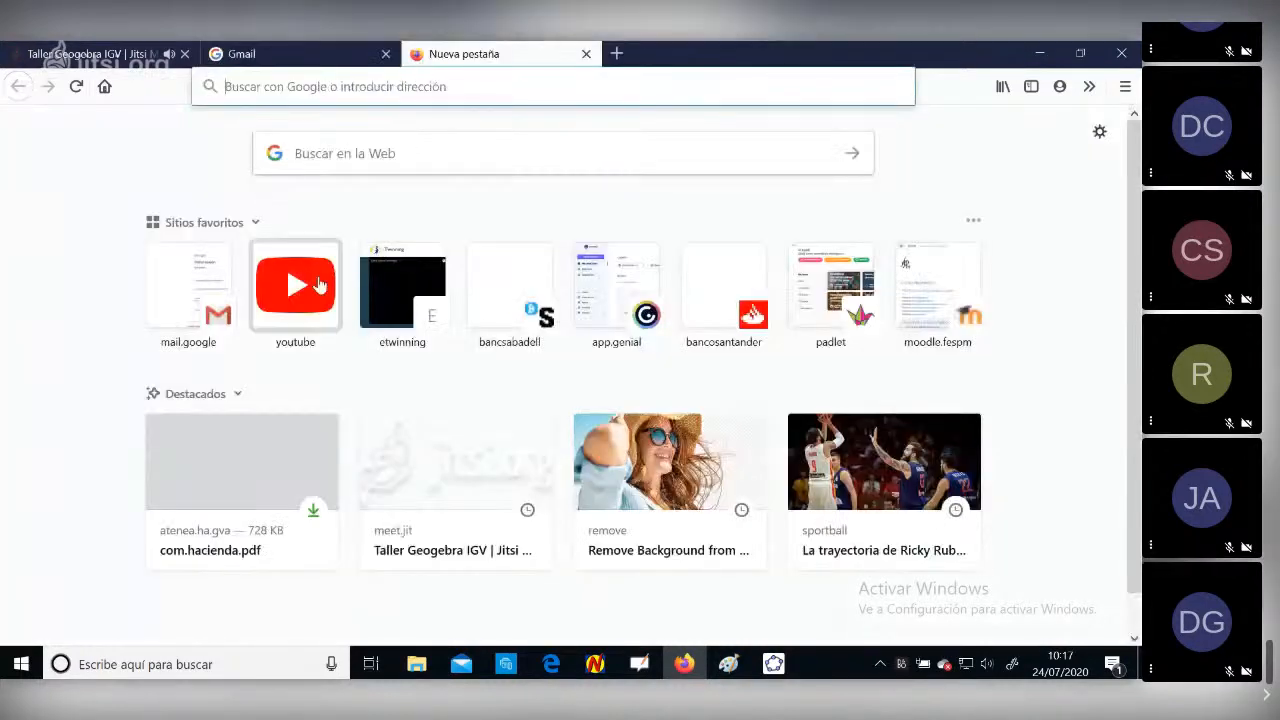
left_click(371, 158)
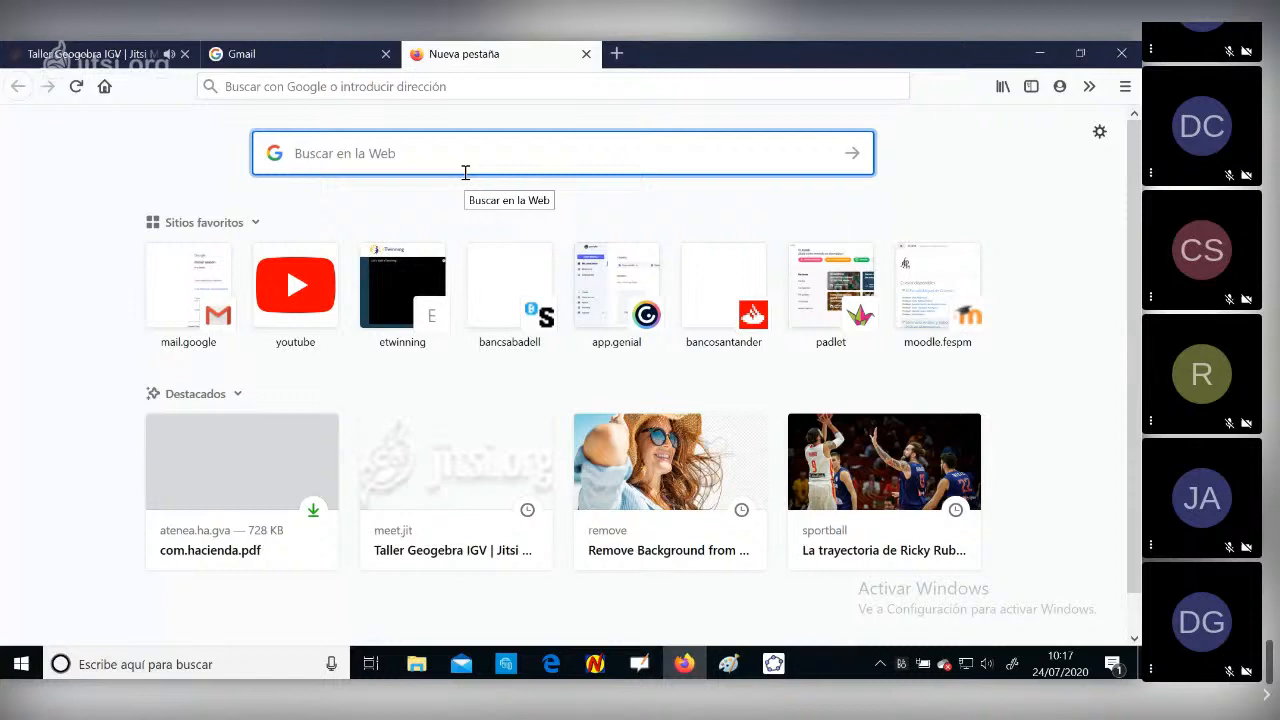
type("remove")
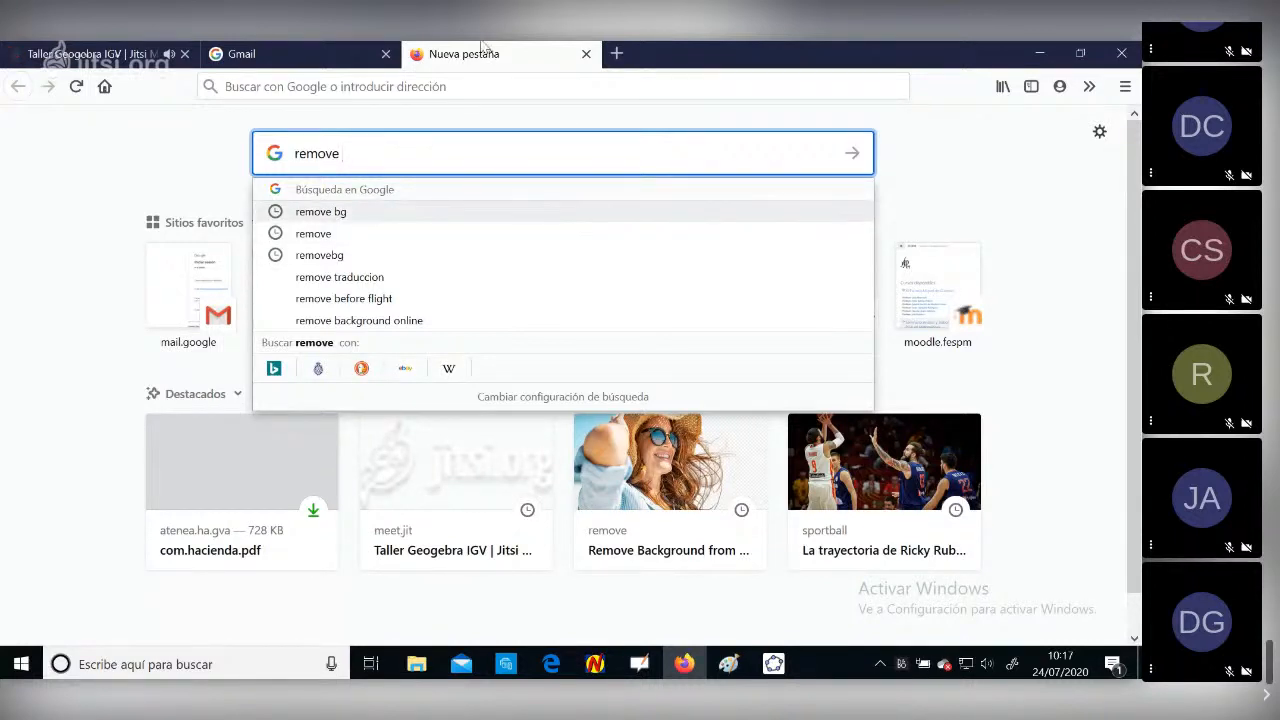
left_click(320, 211)
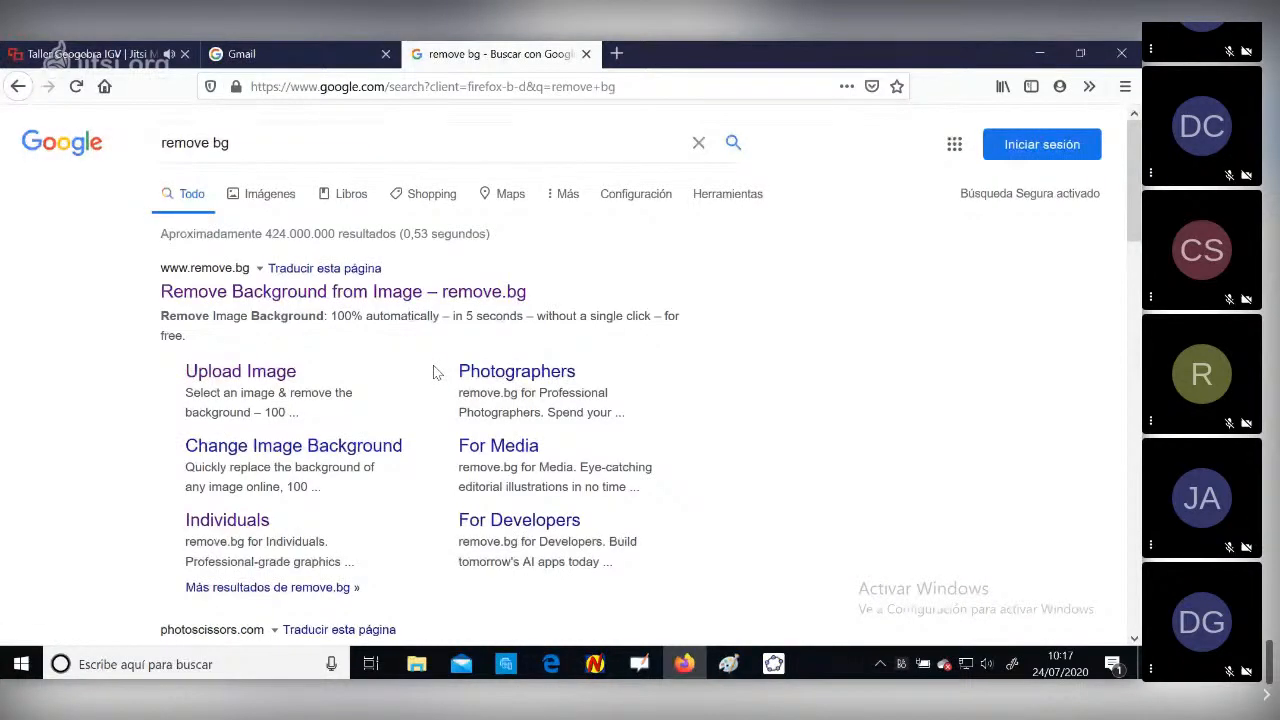
left_click(323, 297)
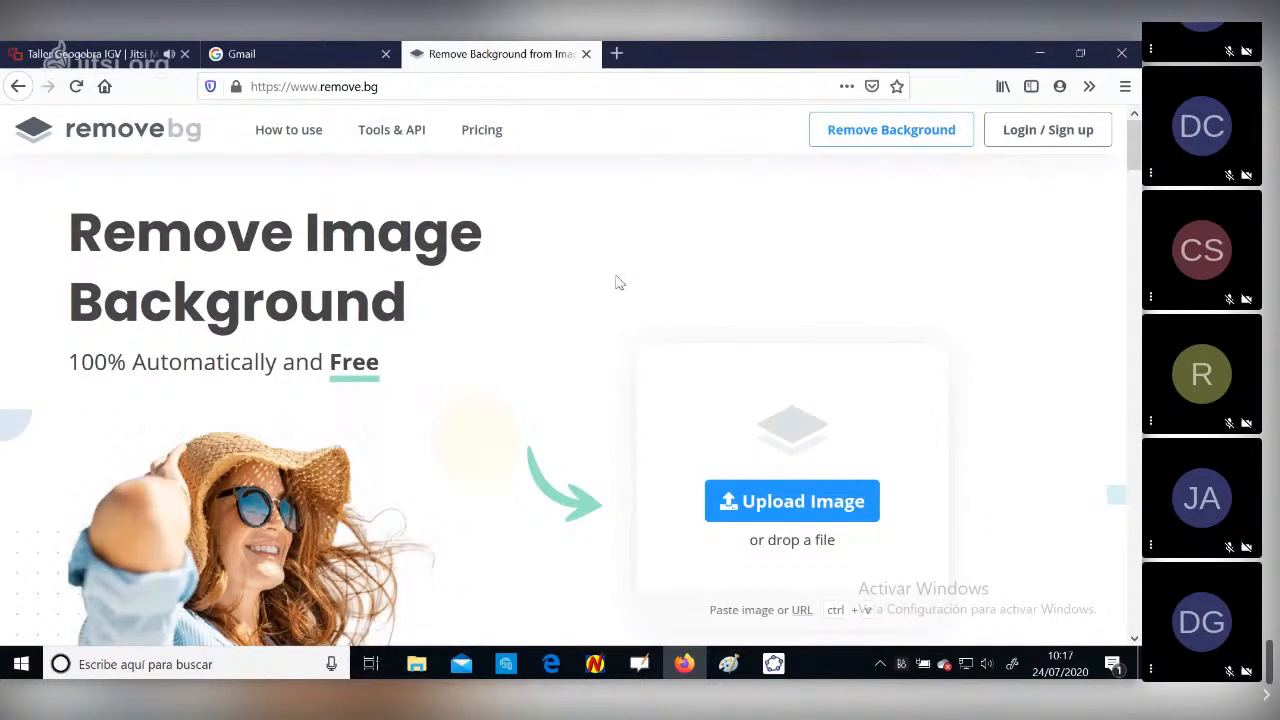
Upload cetrill_ejemplo from the Cetrill folder in WEBINAR GEOGEBRA for background removal.
scroll(617, 283, "down", 2)
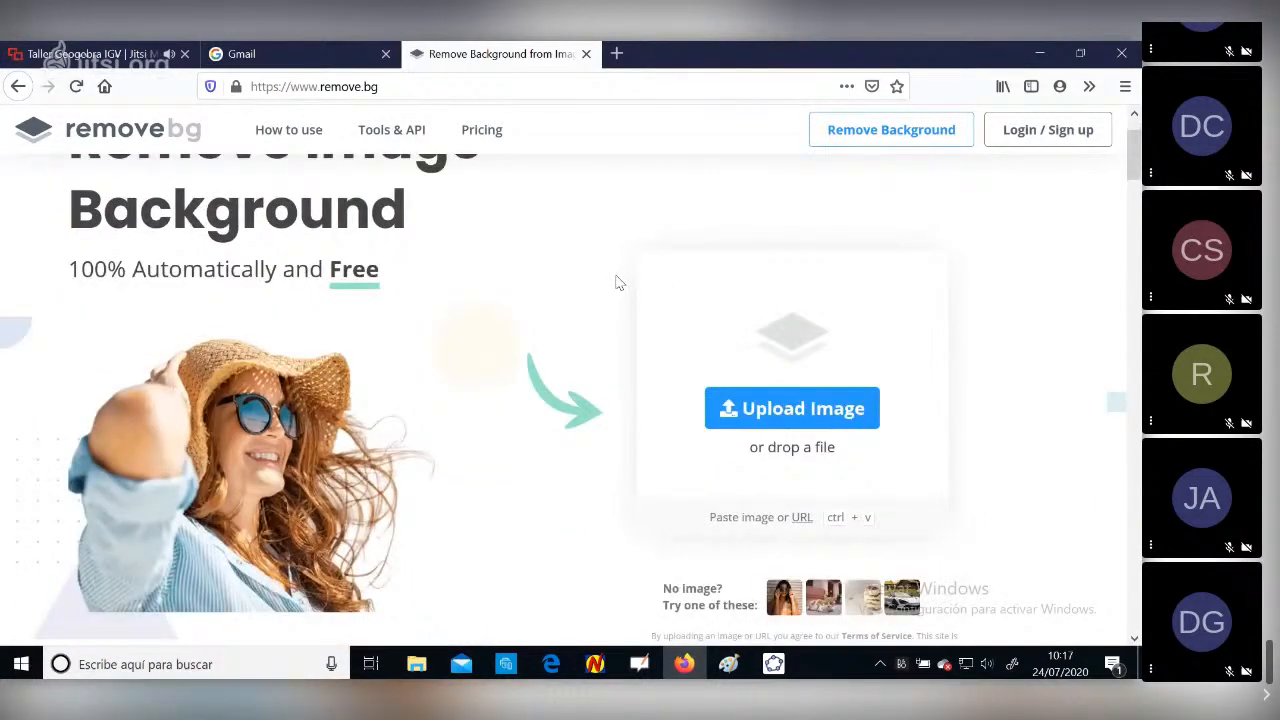
left_click(825, 415)
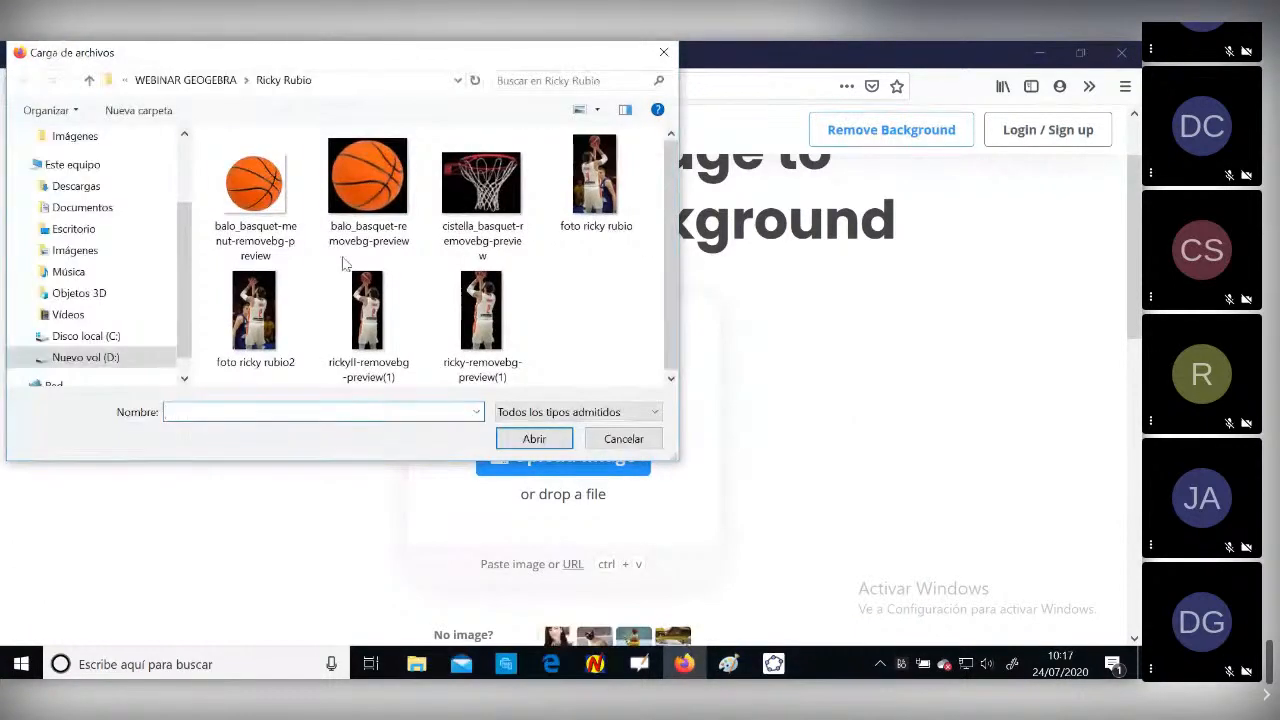
left_click(186, 80)
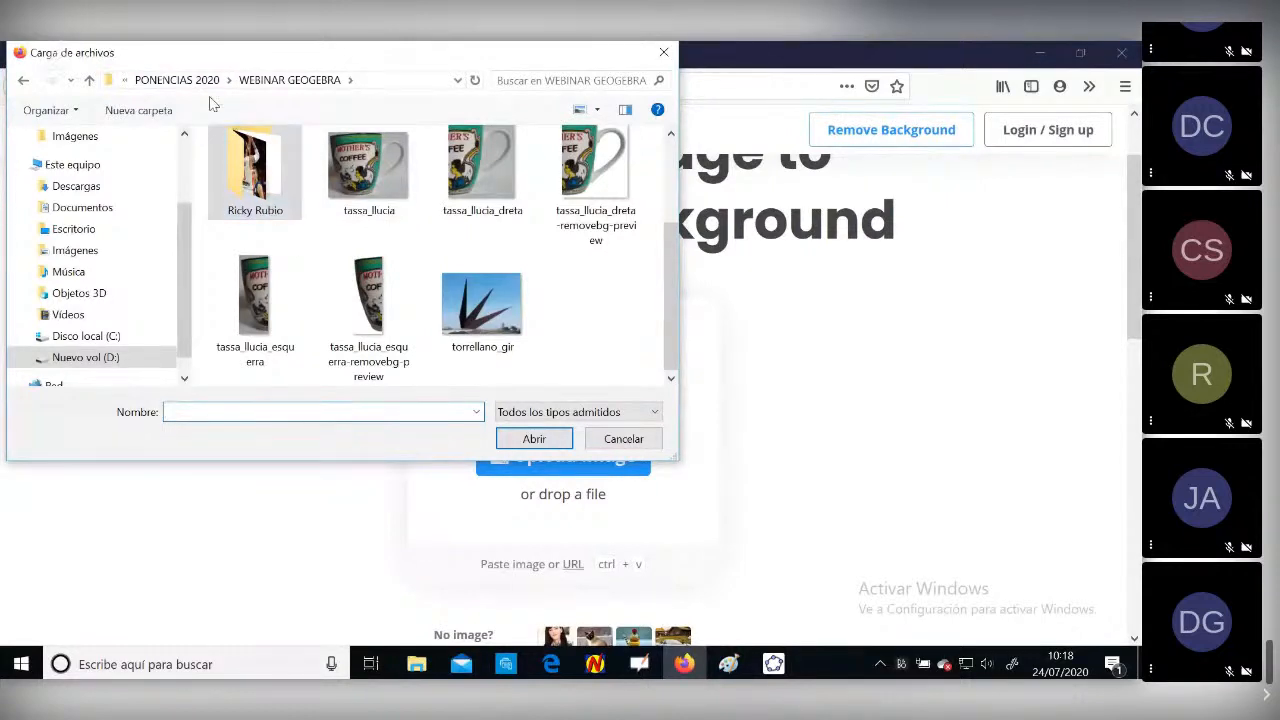
left_click(177, 80)
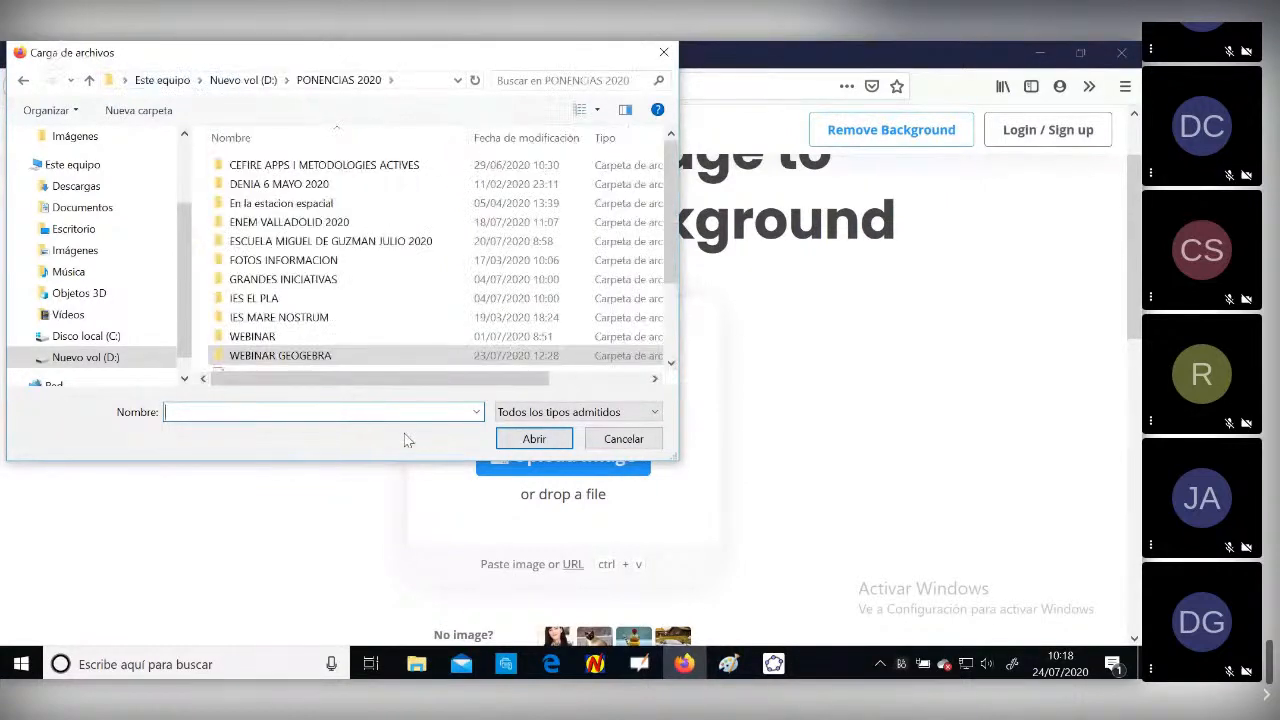
double_click(292, 355)
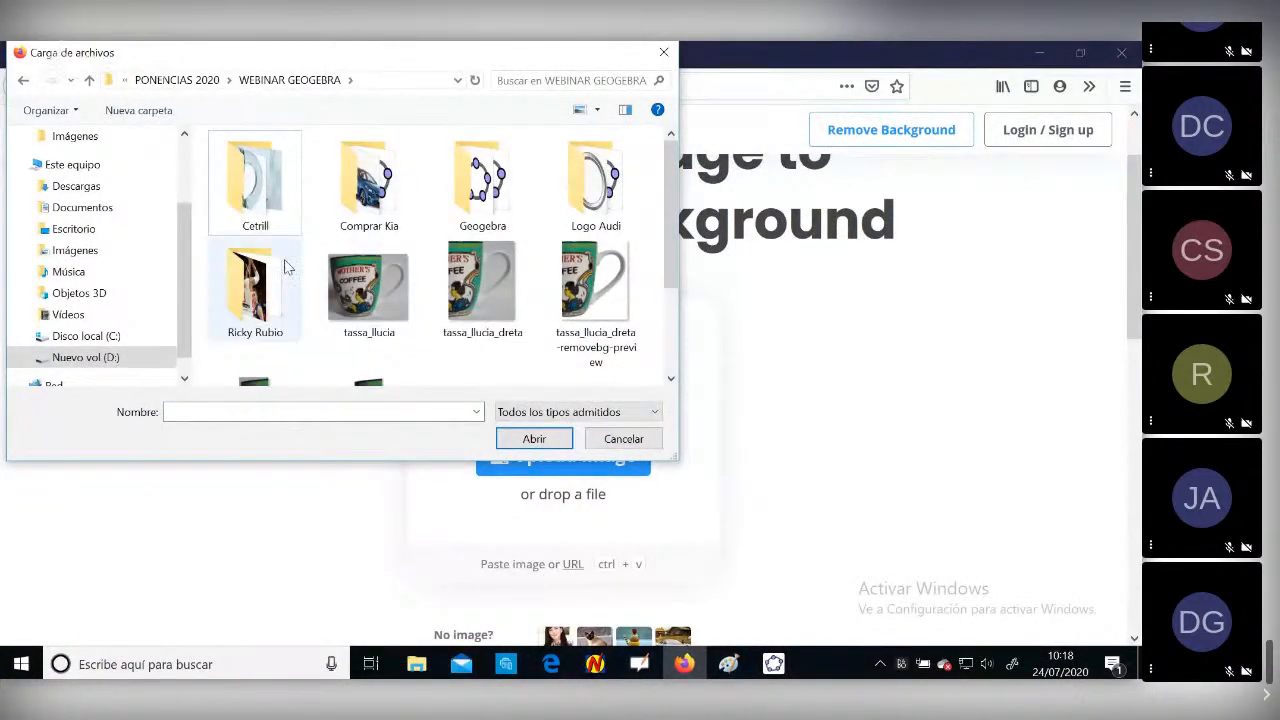
double_click(275, 210)
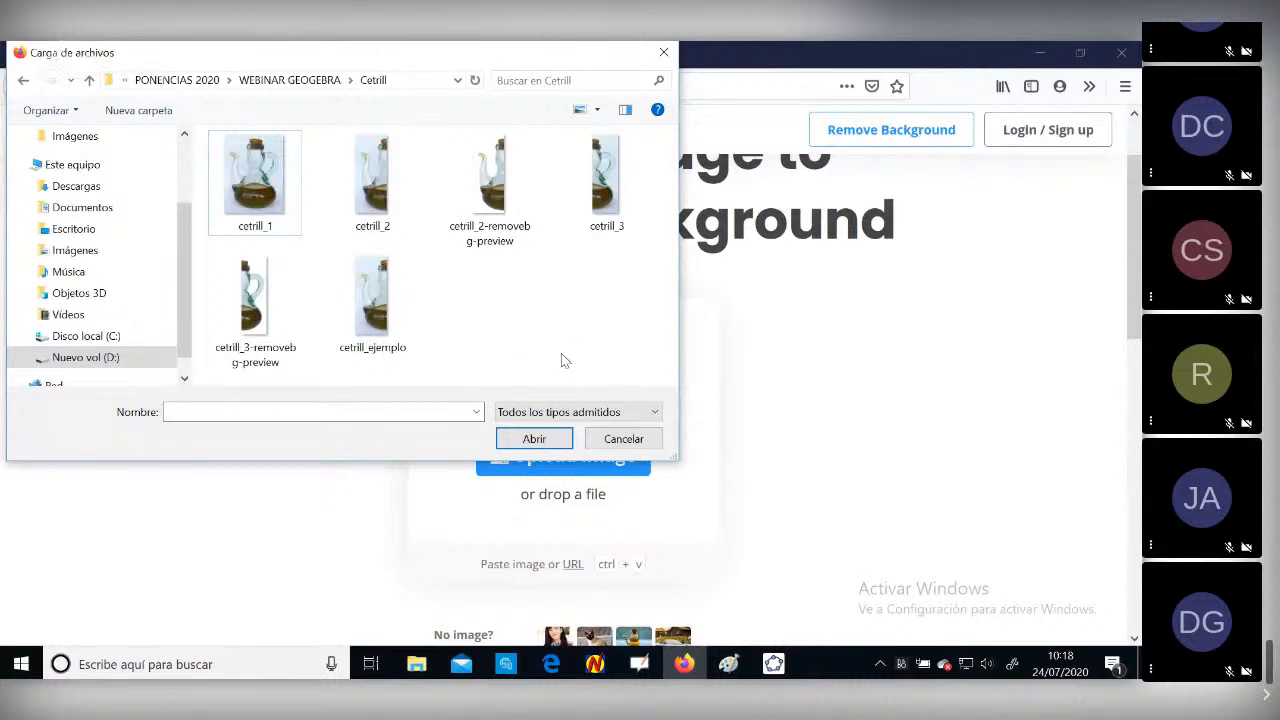
left_click(368, 186)
left_click(370, 308)
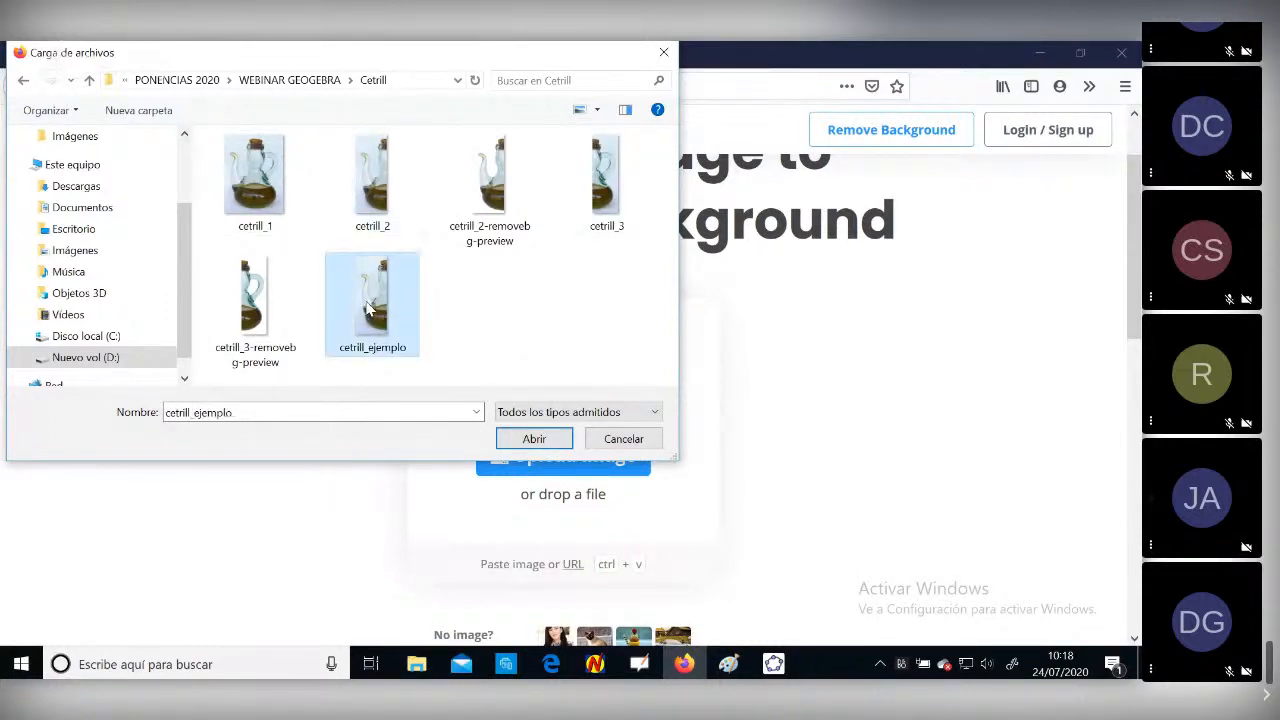
left_click(535, 440)
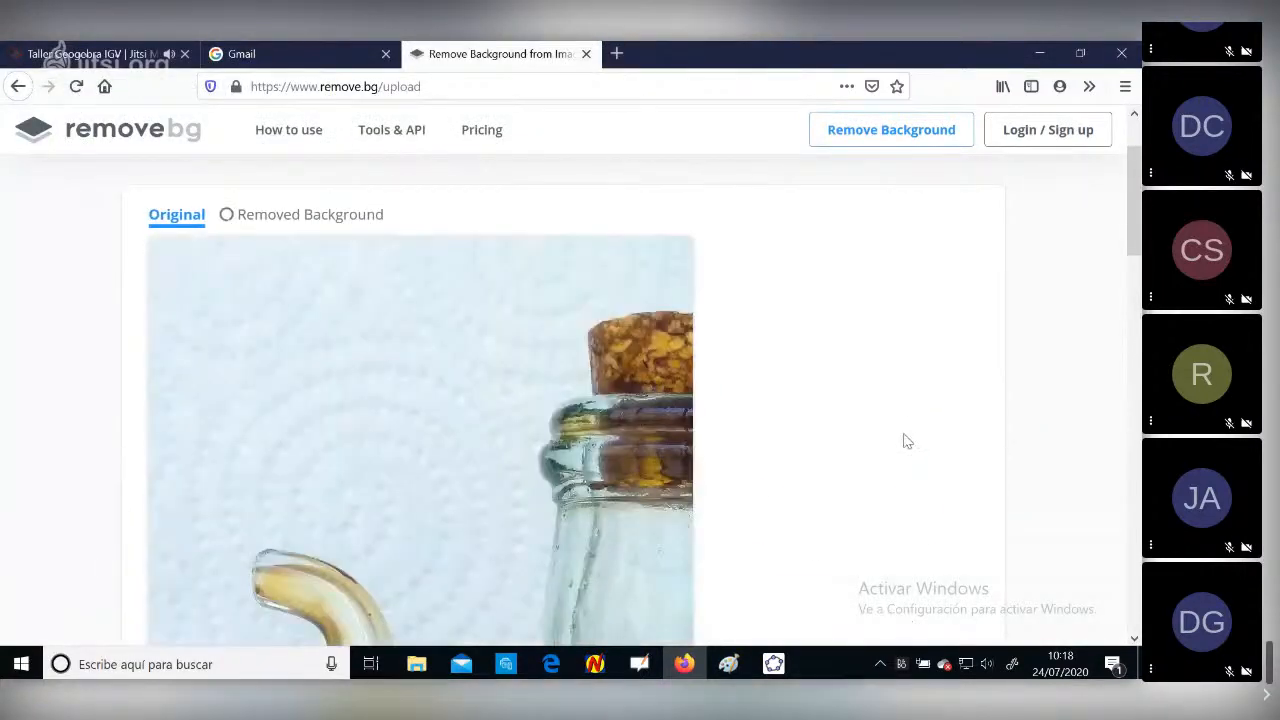
Examine the background-removed preview of the half cruet, from the cork and spout down to the base.
scroll(905, 432, "down", 2)
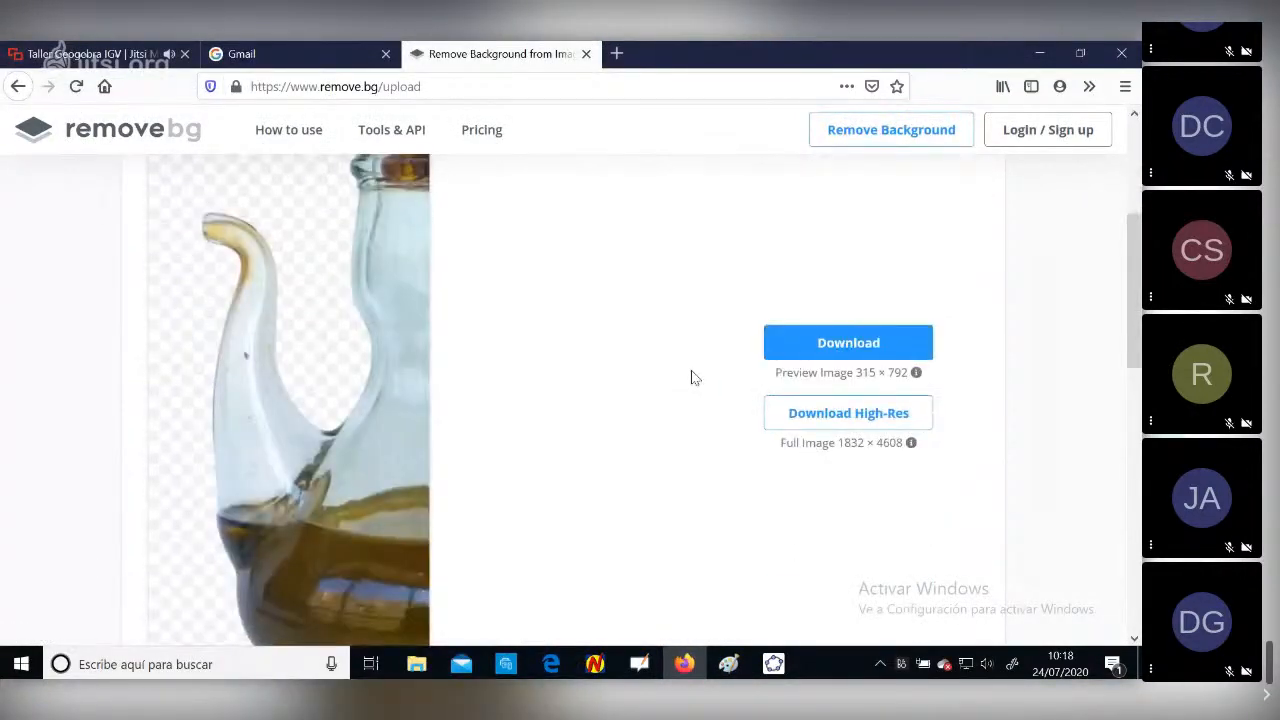
scroll(684, 378, "up", 4)
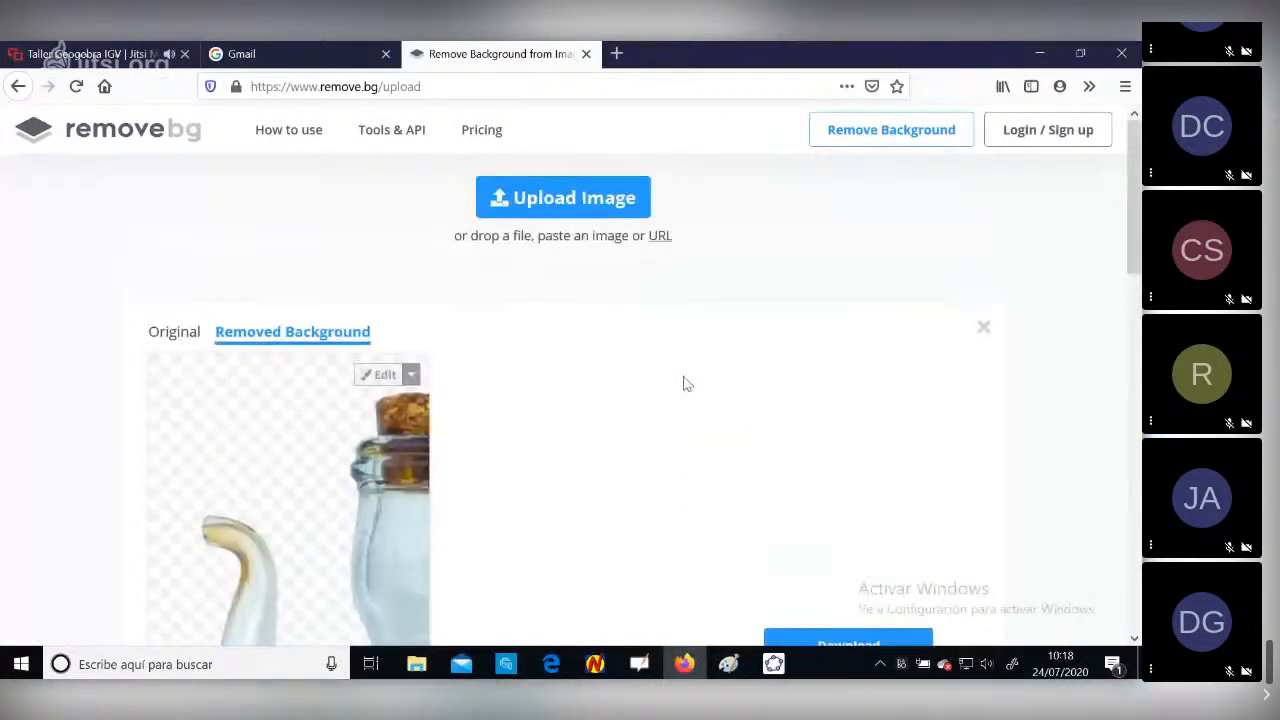
scroll(684, 378, "down", 5)
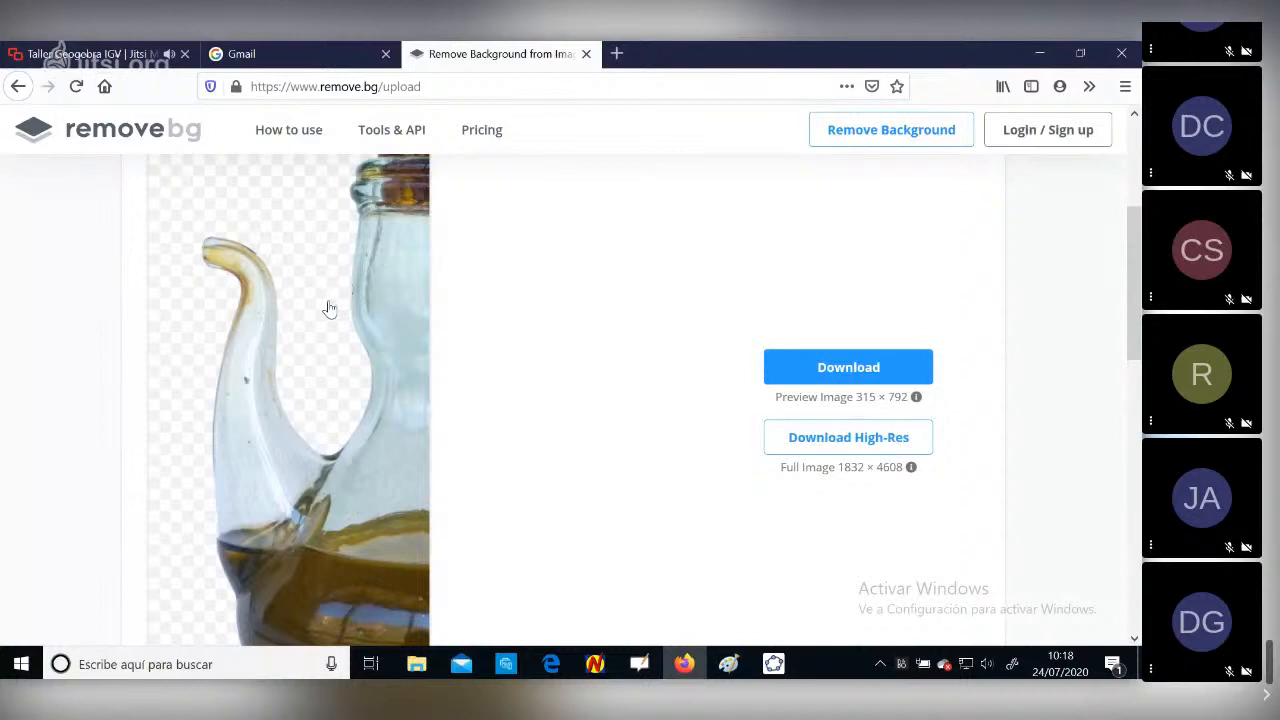
scroll(329, 306, "down", 4)
scroll(337, 380, "up", 1)
scroll(329, 400, "up", 3)
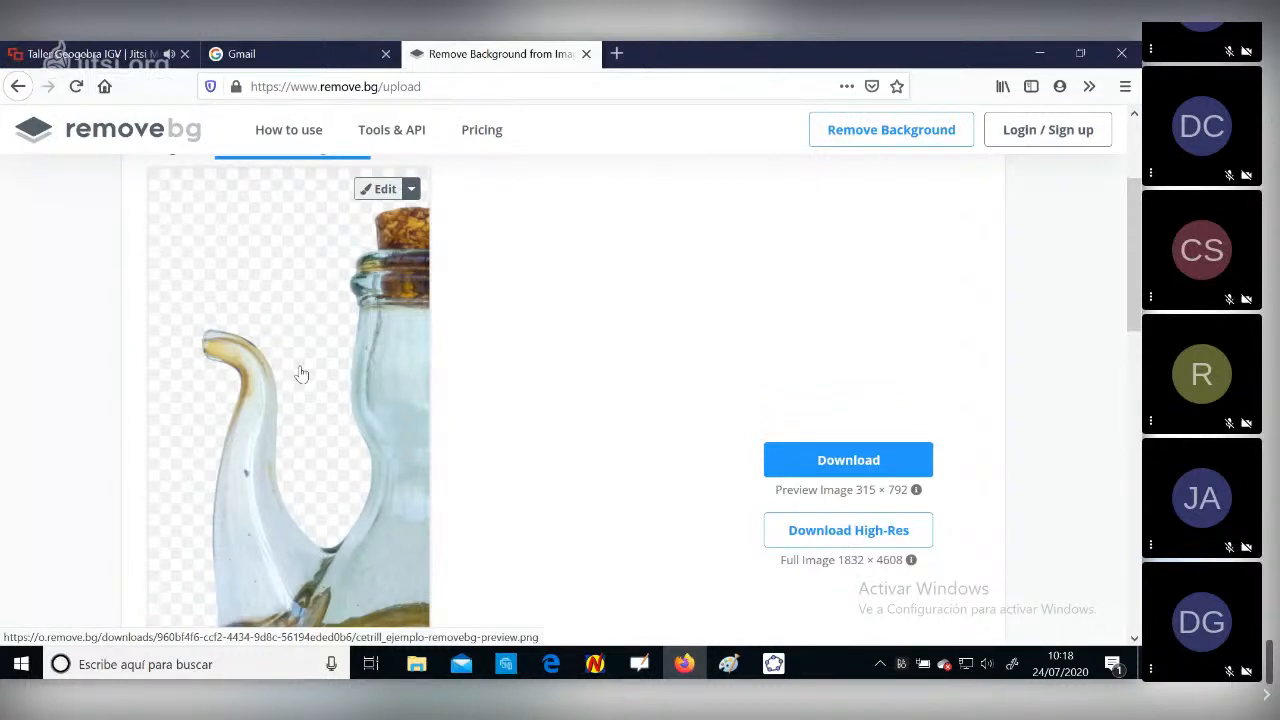
scroll(301, 373, "down", 1)
scroll(301, 373, "down", 1)
scroll(246, 380, "up", 2)
Download the 315 × 792 preview image without background, saving the PNG file to disk twice.
left_click(862, 460)
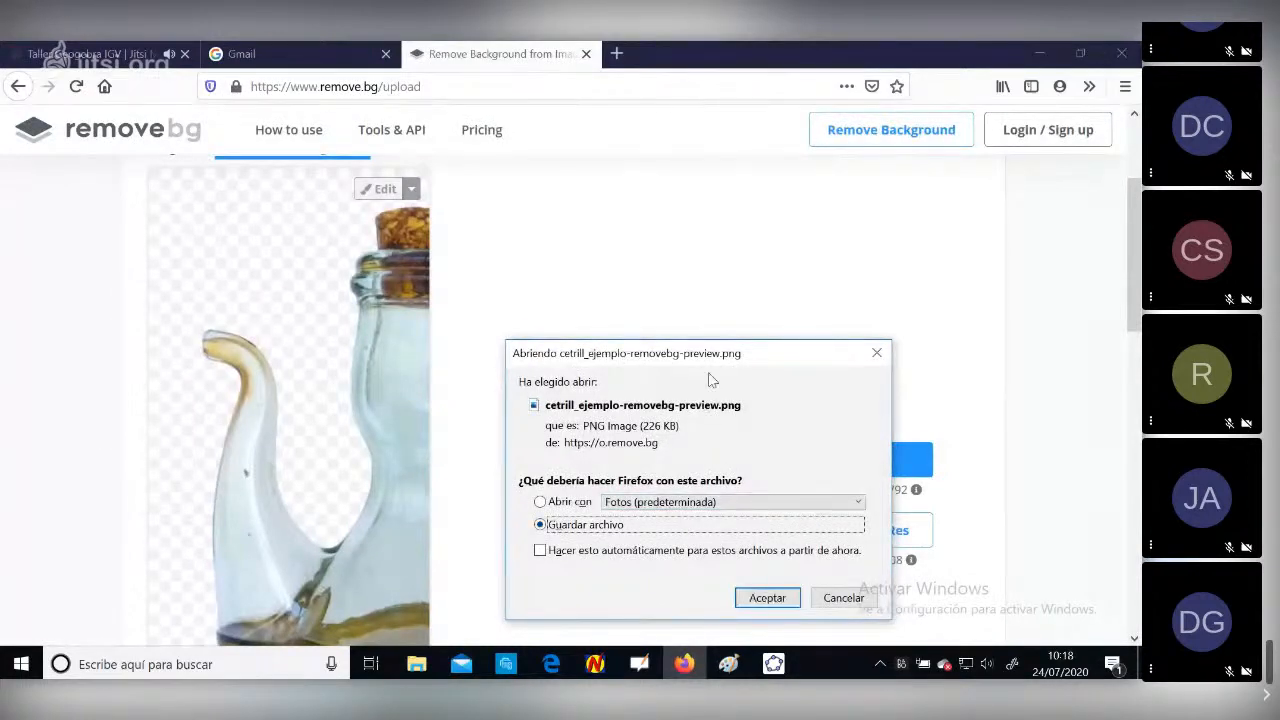
left_click_drag(759, 357, 745, 272)
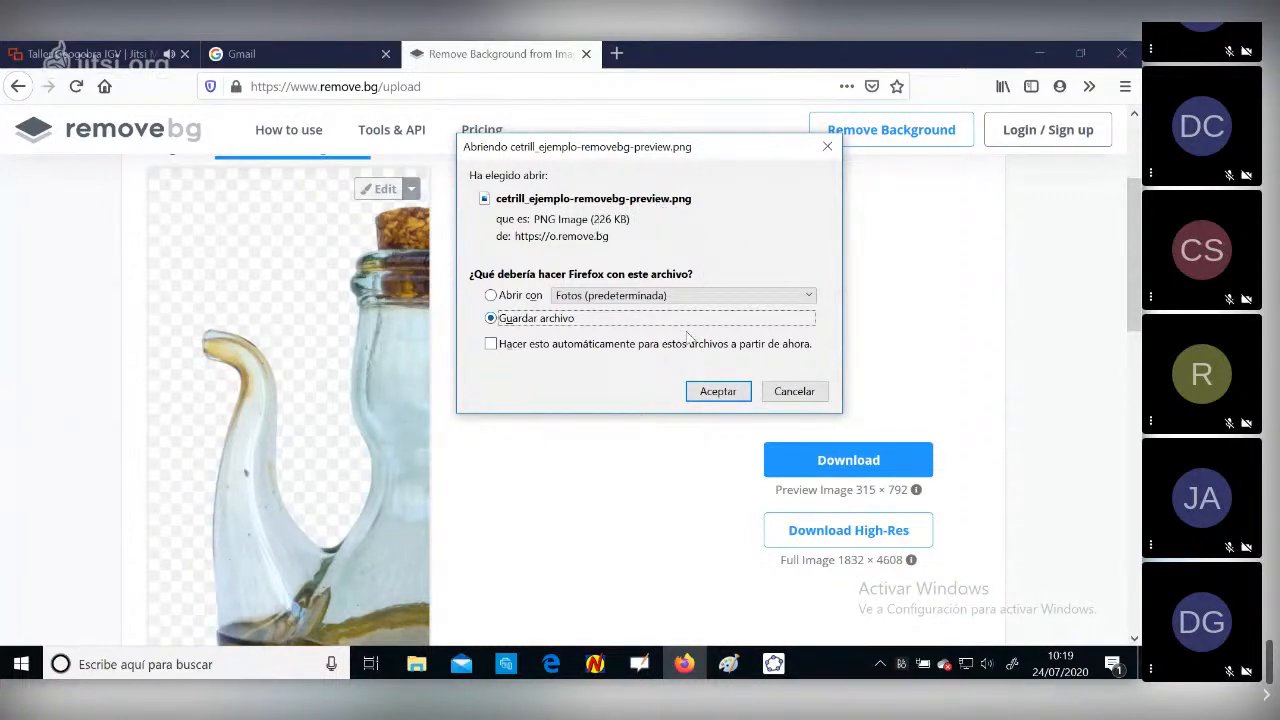
left_click(728, 394)
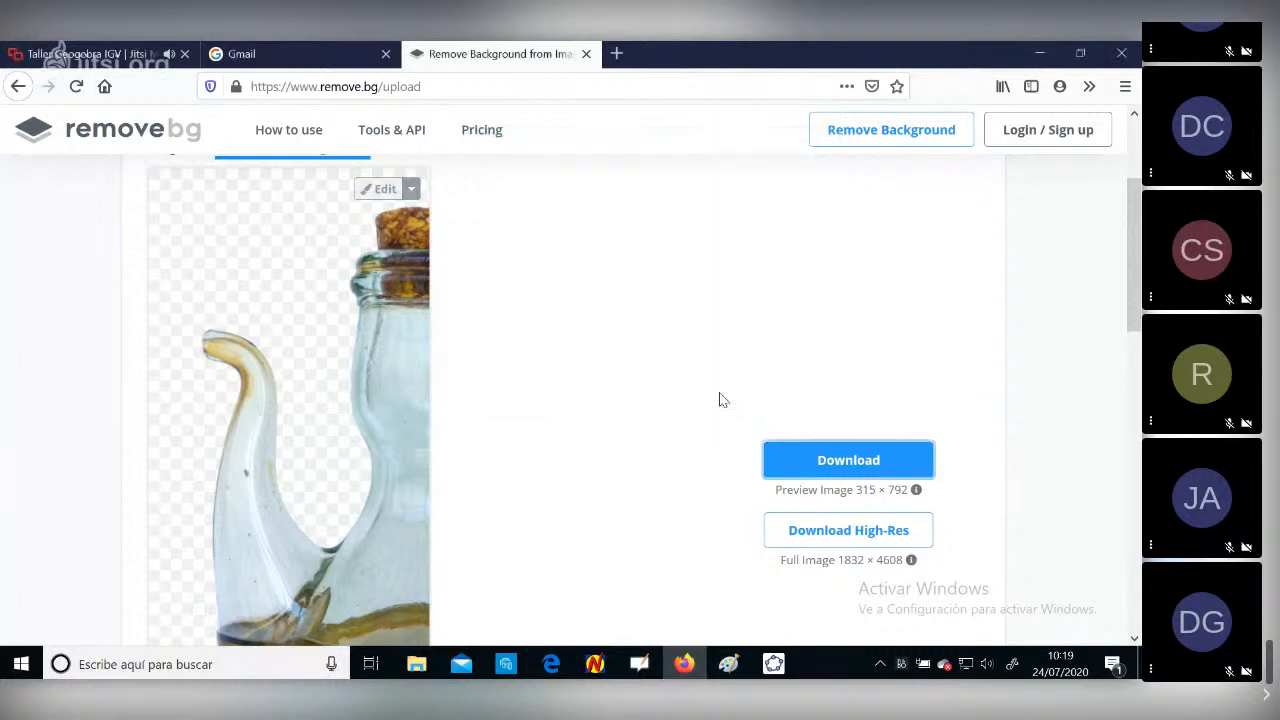
left_click(855, 466)
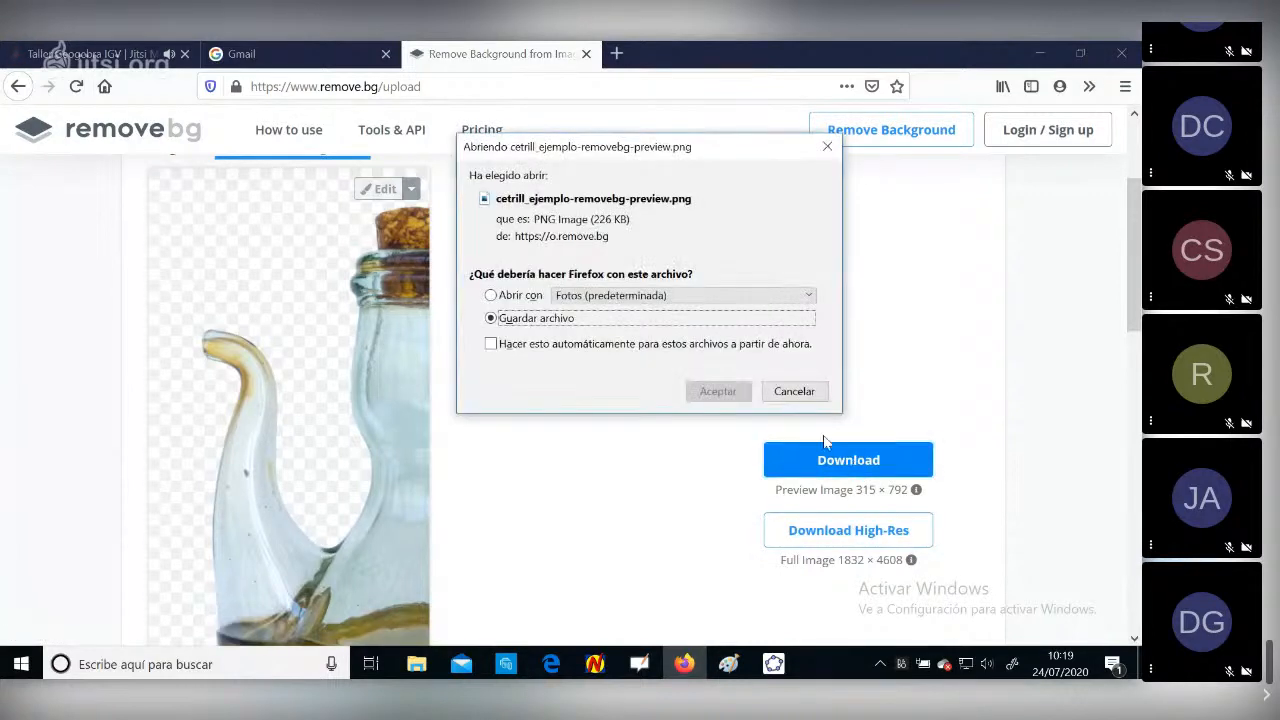
left_click(707, 394)
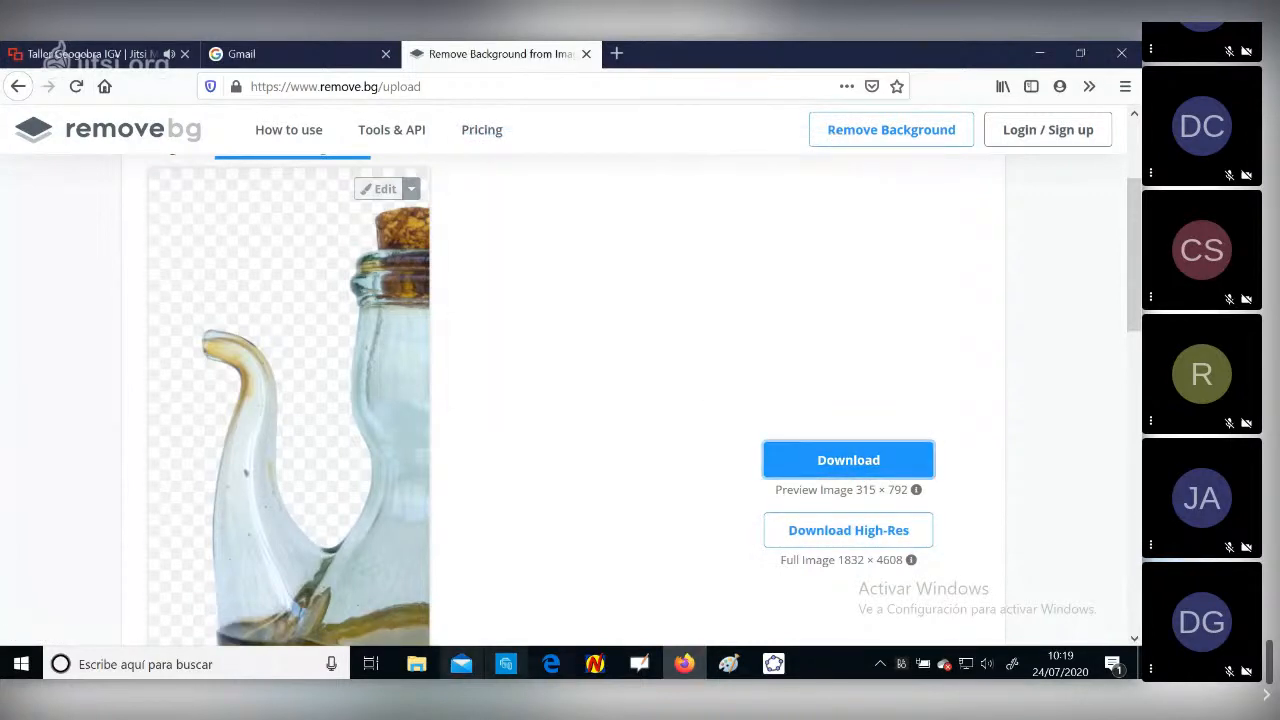
Switch to File Explorer and copy cetrill_ejemplo-removebg-preview from the recent files.
left_click(417, 665)
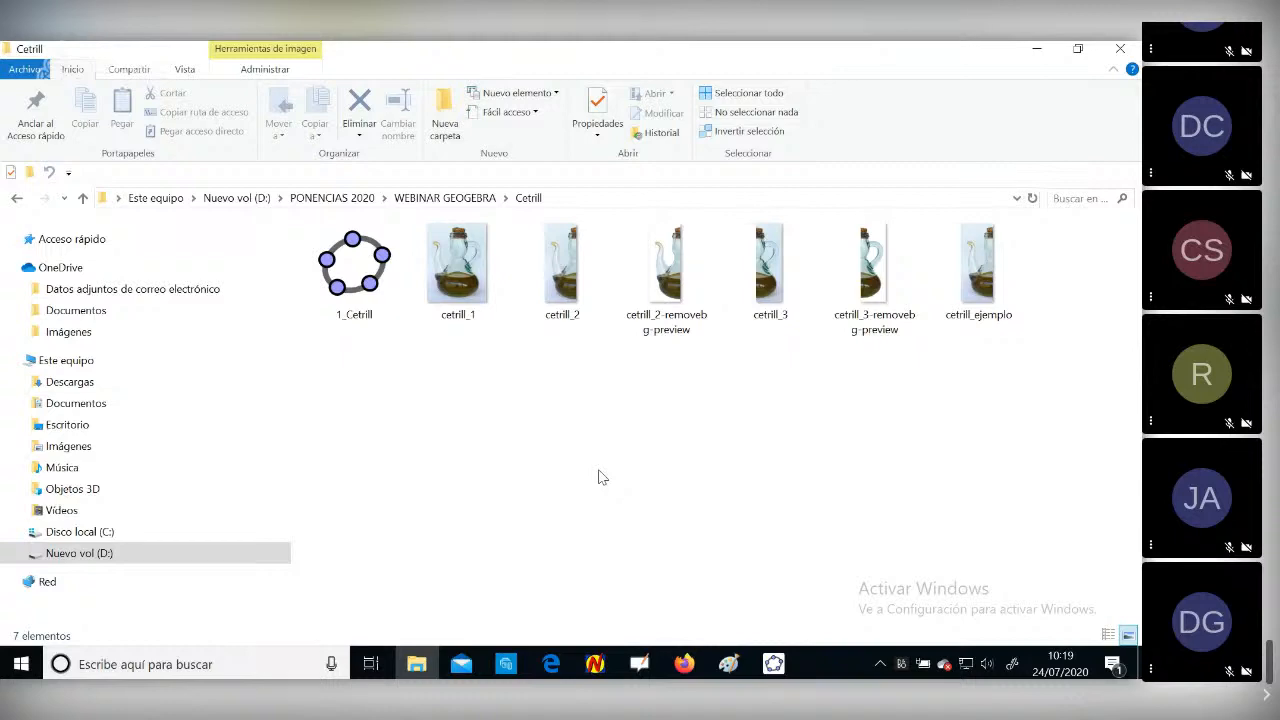
left_click(1131, 54)
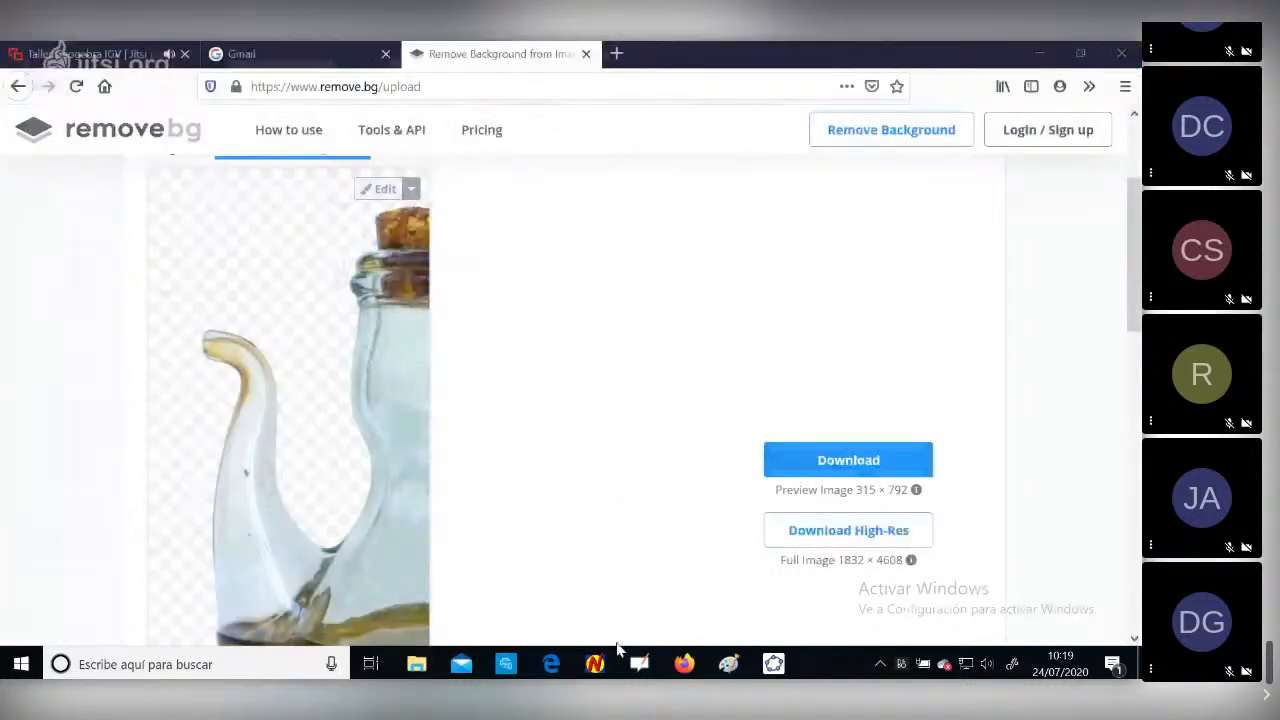
left_click(416, 667)
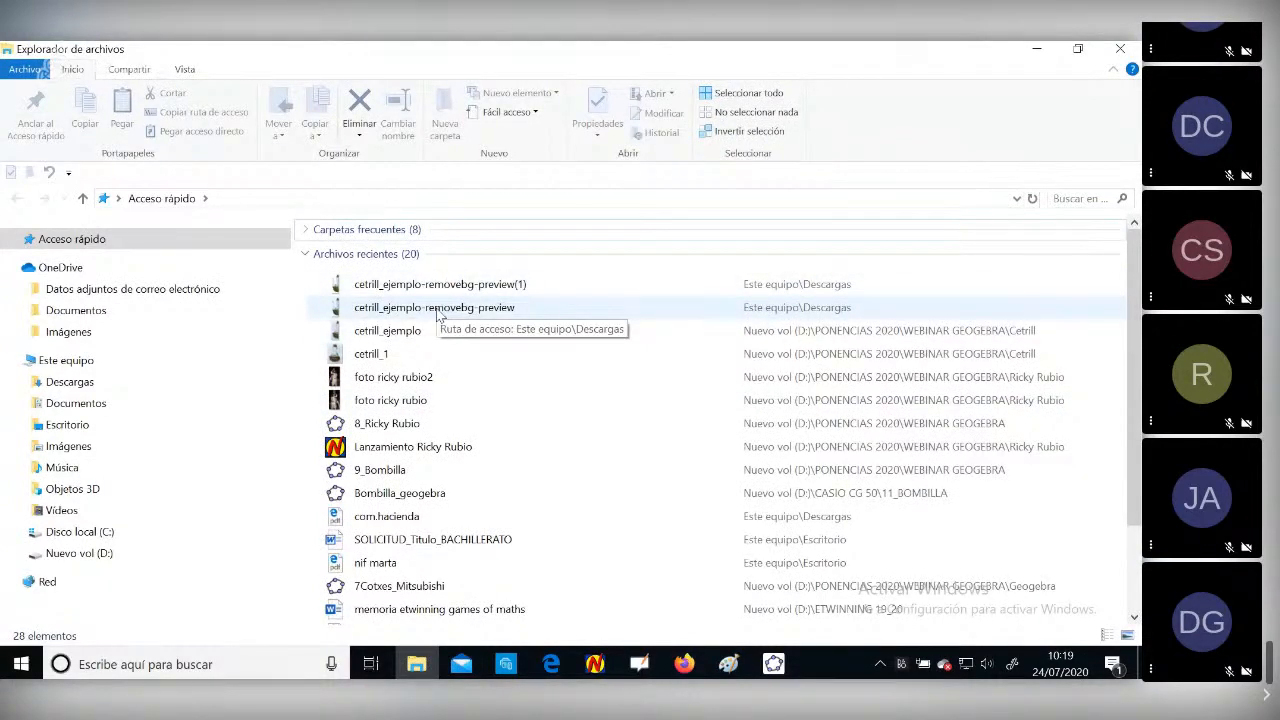
right_click(436, 316)
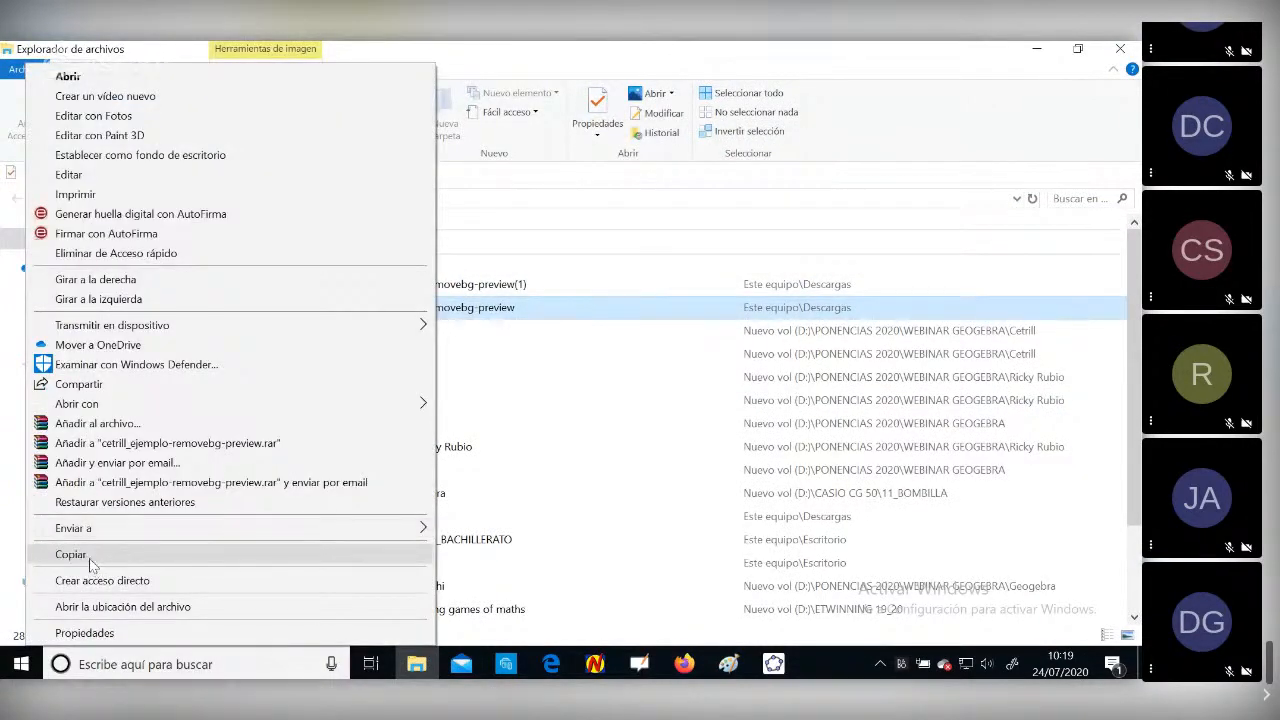
left_click(89, 558)
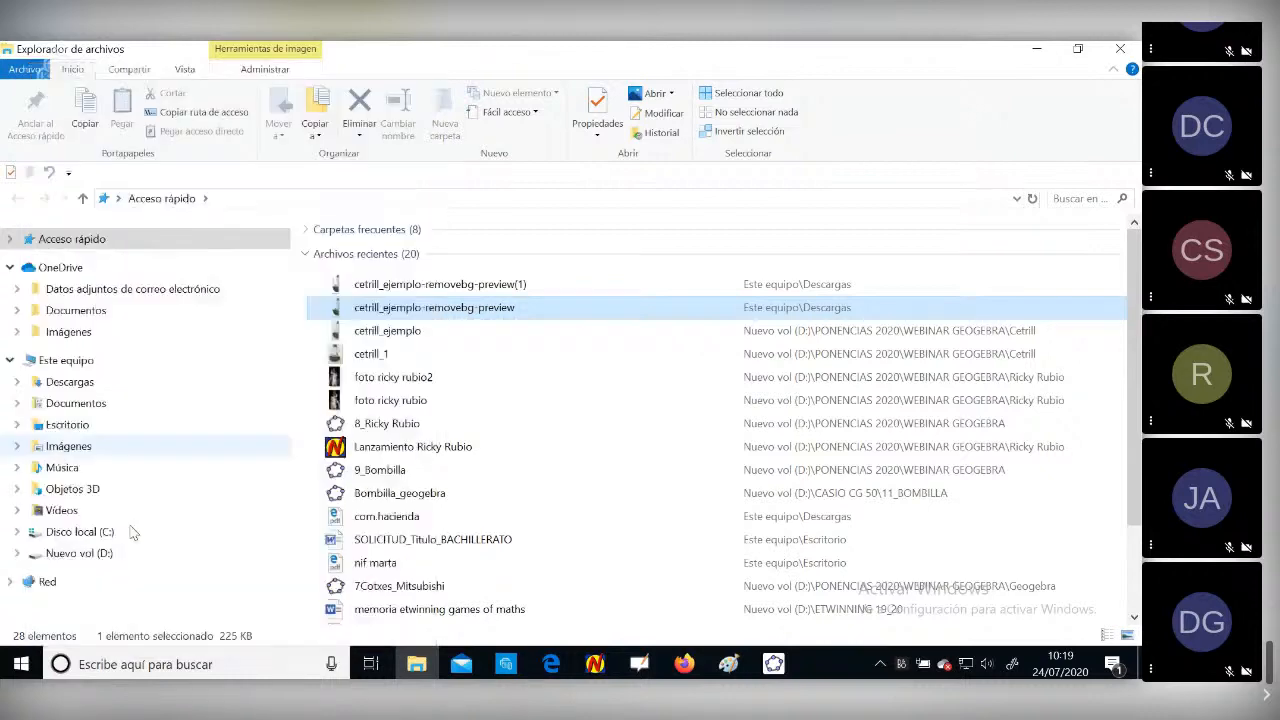
Paste the copied PNG onto the desktop, move its icon below Pentablet, and switch to GeoGebra Classic 5.
left_click(1038, 49)
left_click(1041, 50)
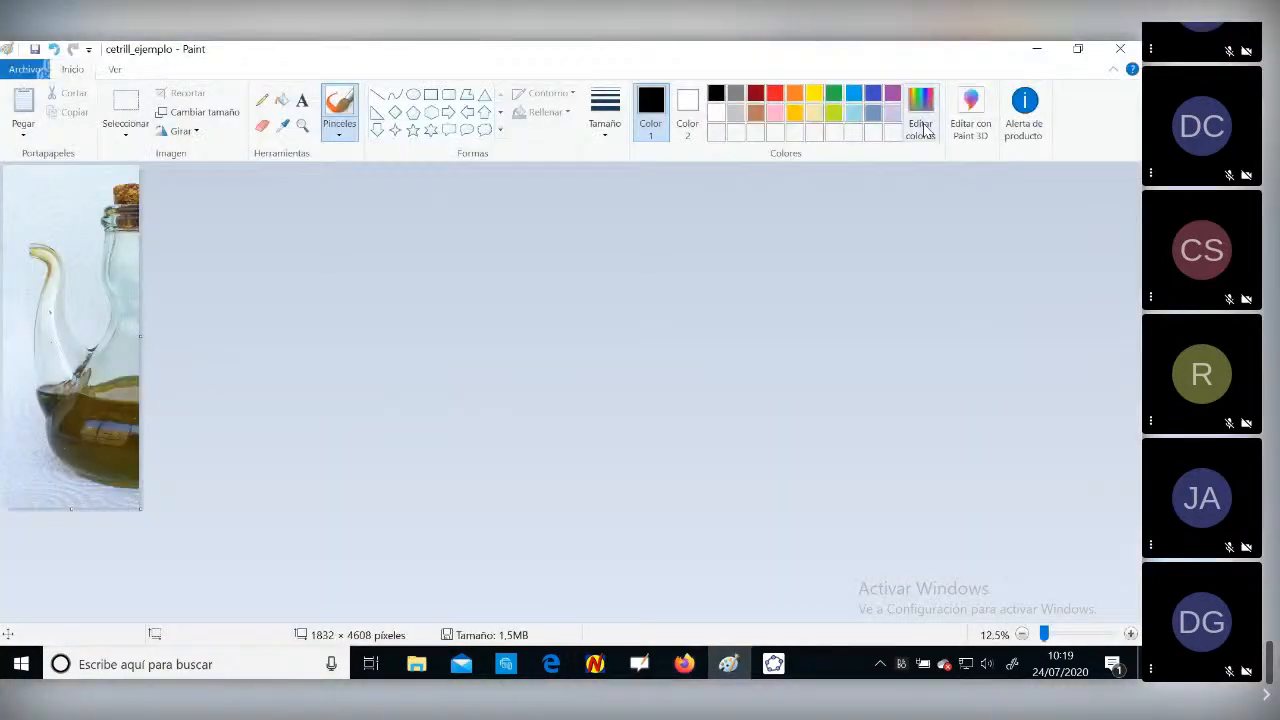
left_click(1032, 51)
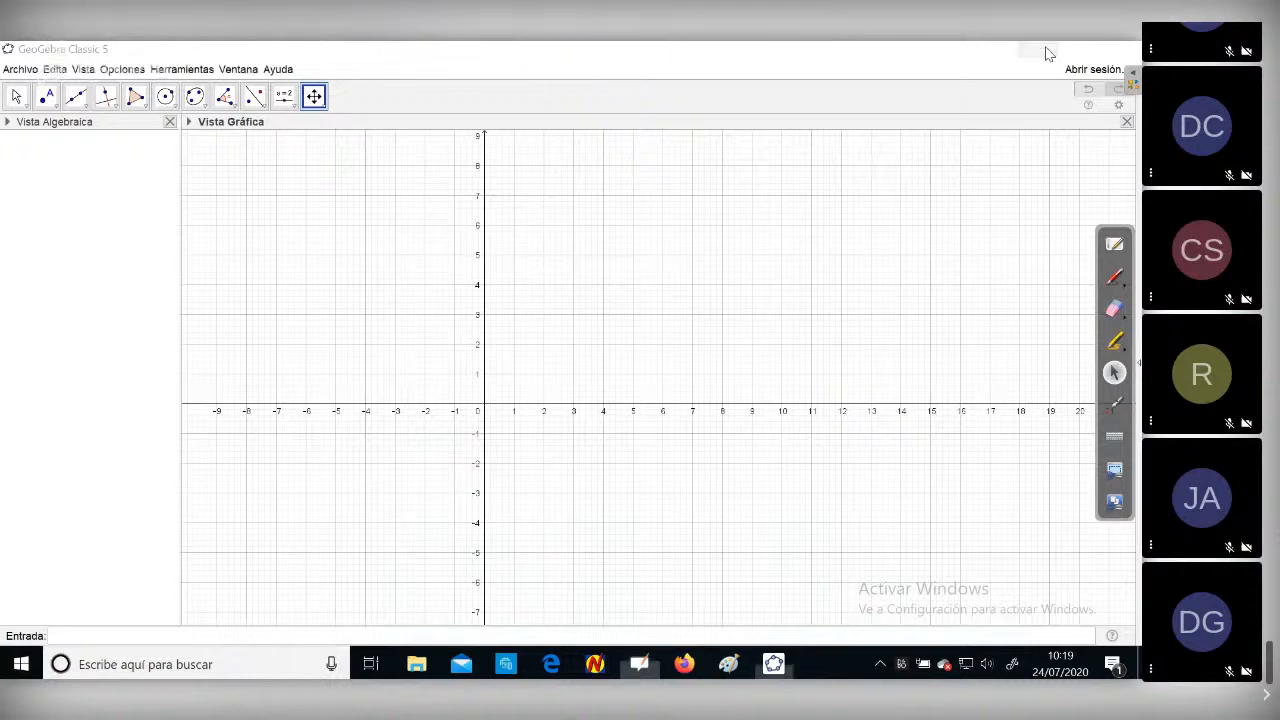
left_click(1047, 53)
right_click(620, 386)
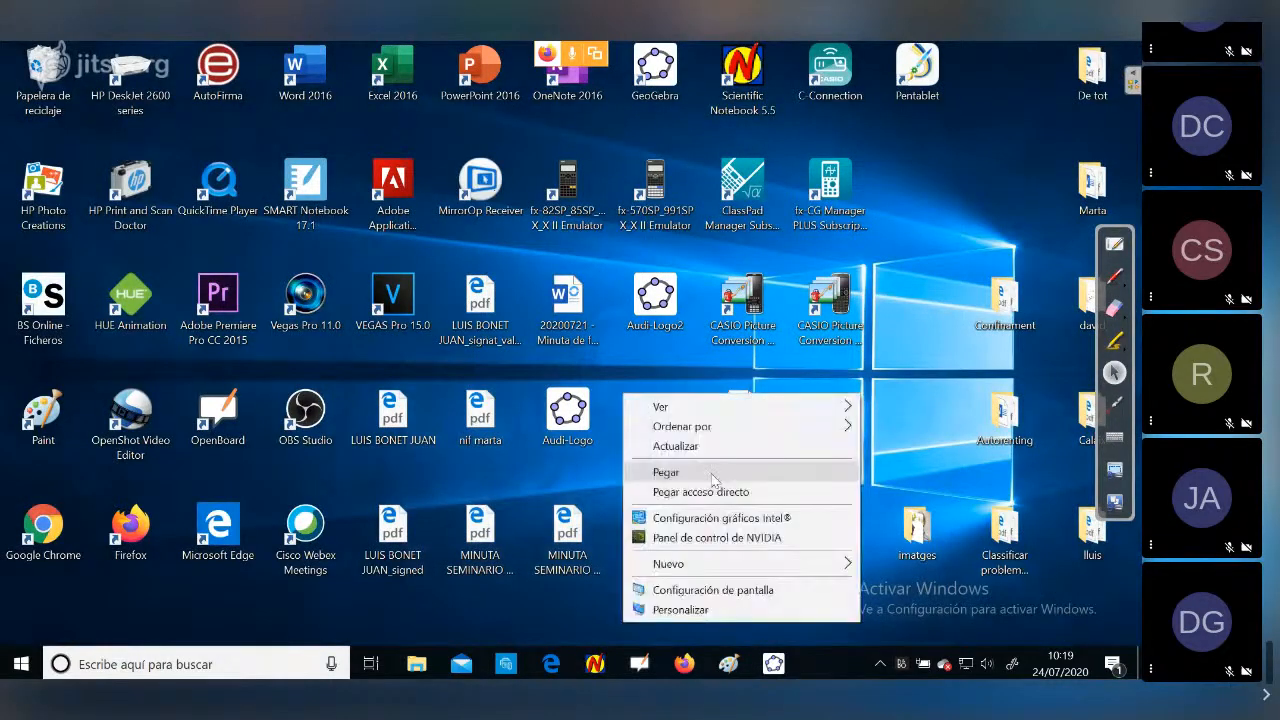
left_click(722, 470)
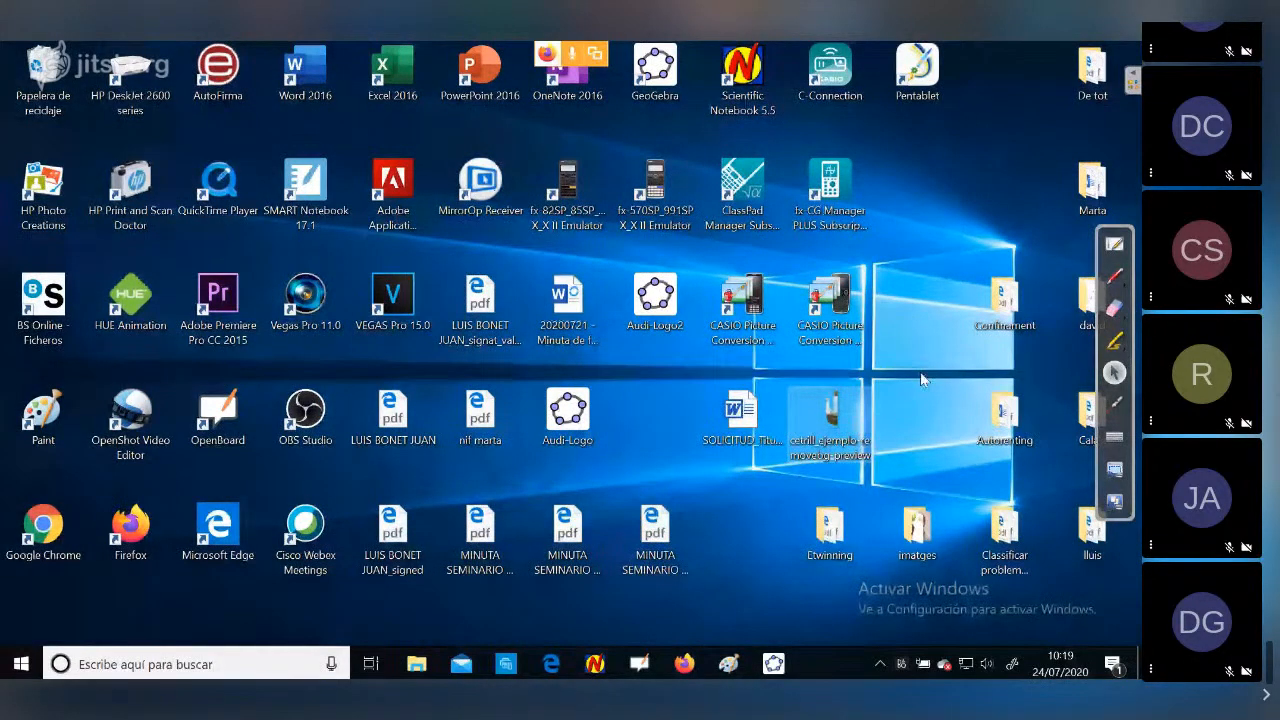
left_click_drag(827, 432, 918, 204)
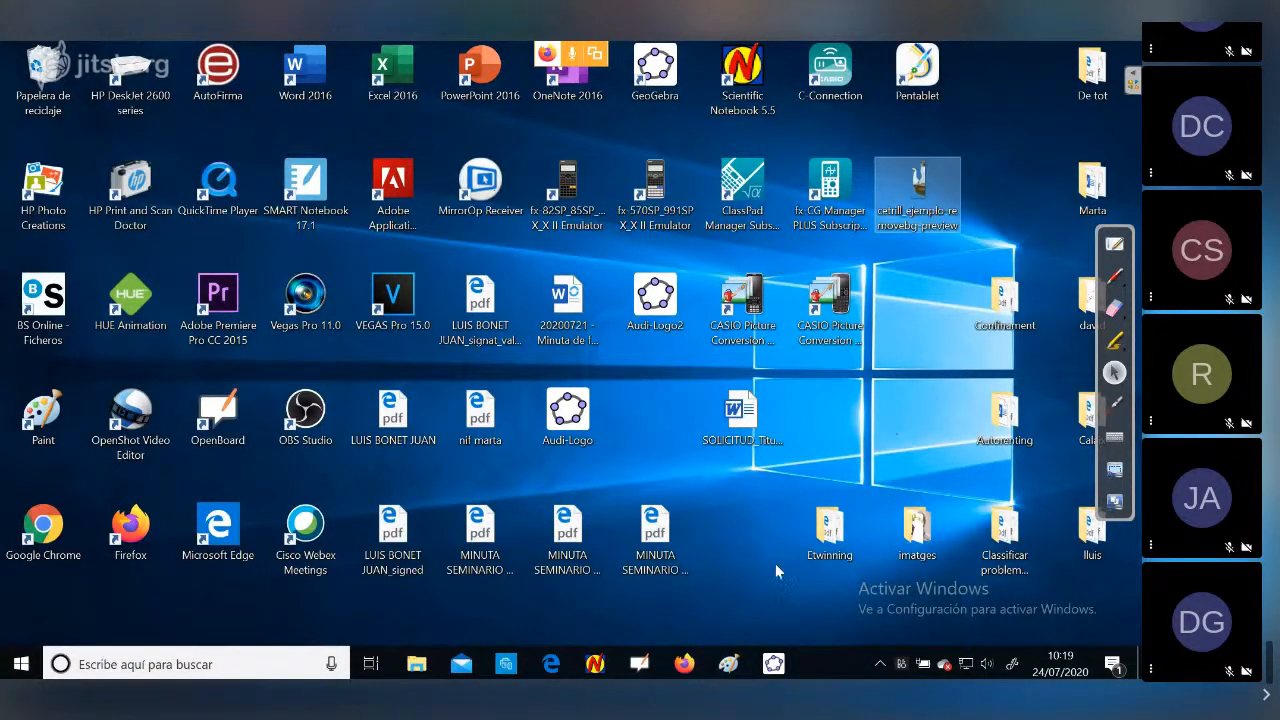
left_click(774, 664)
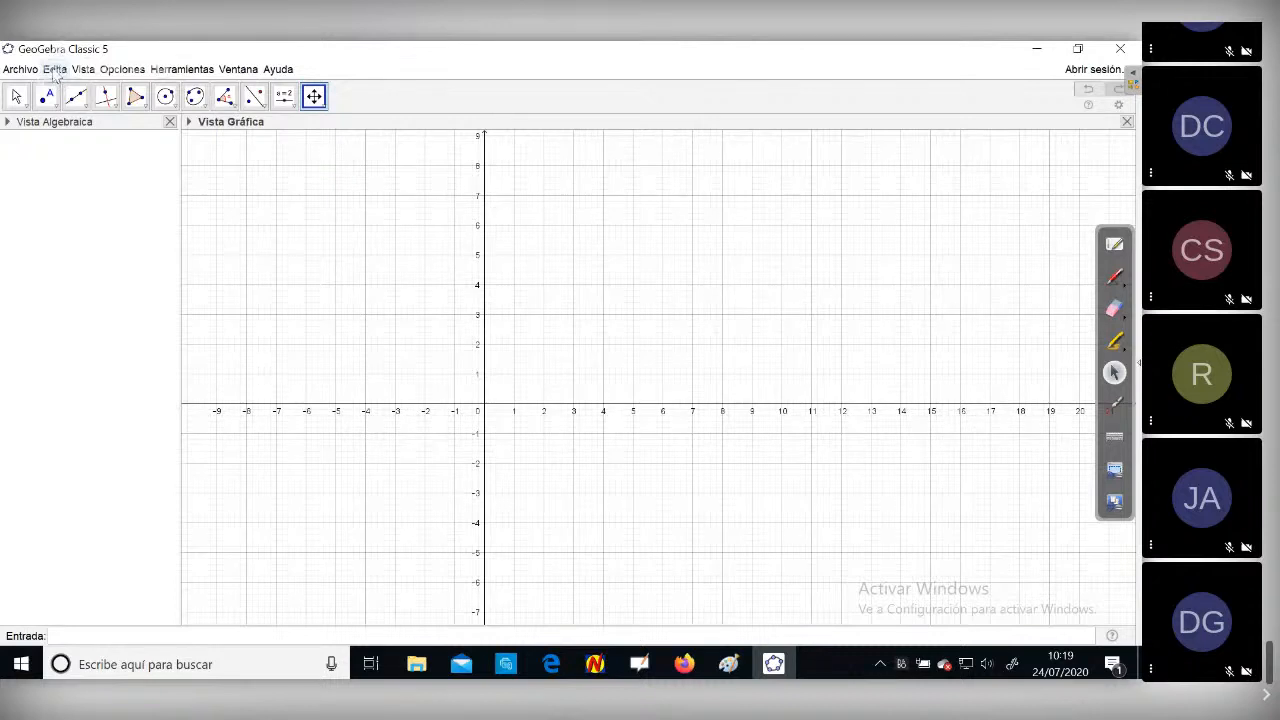
left_click(55, 70)
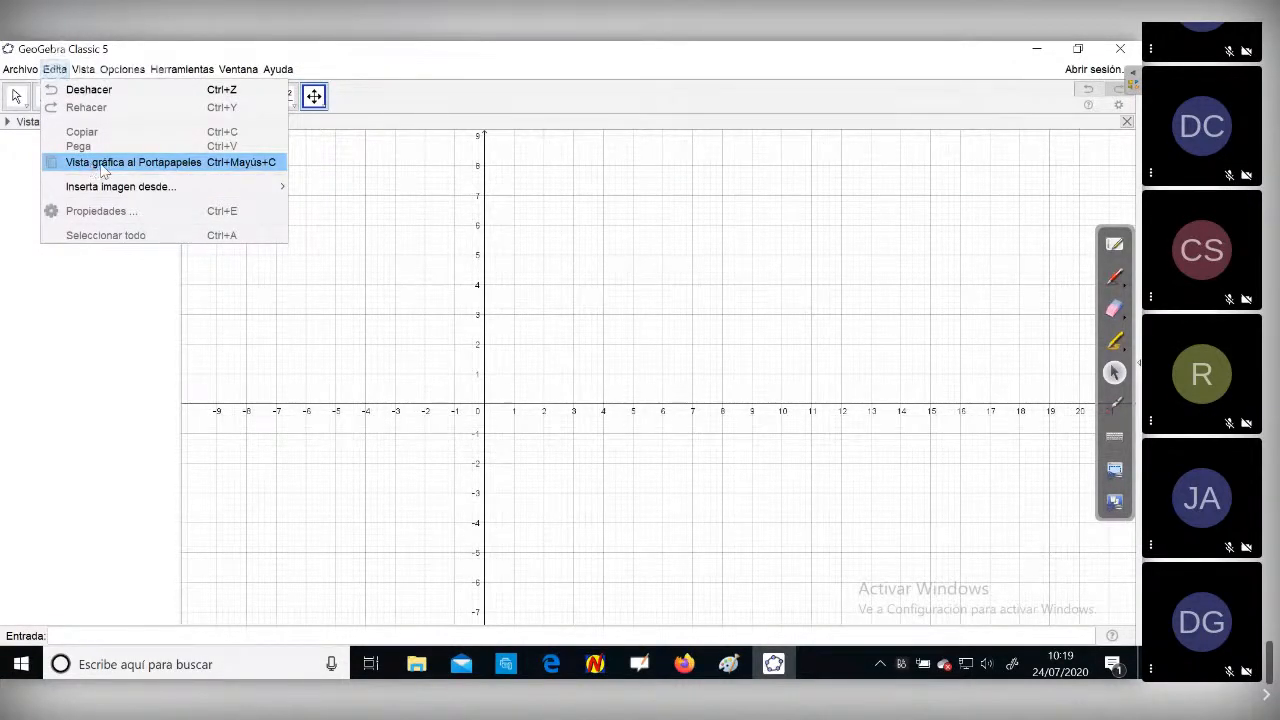
mouse_move(122, 188)
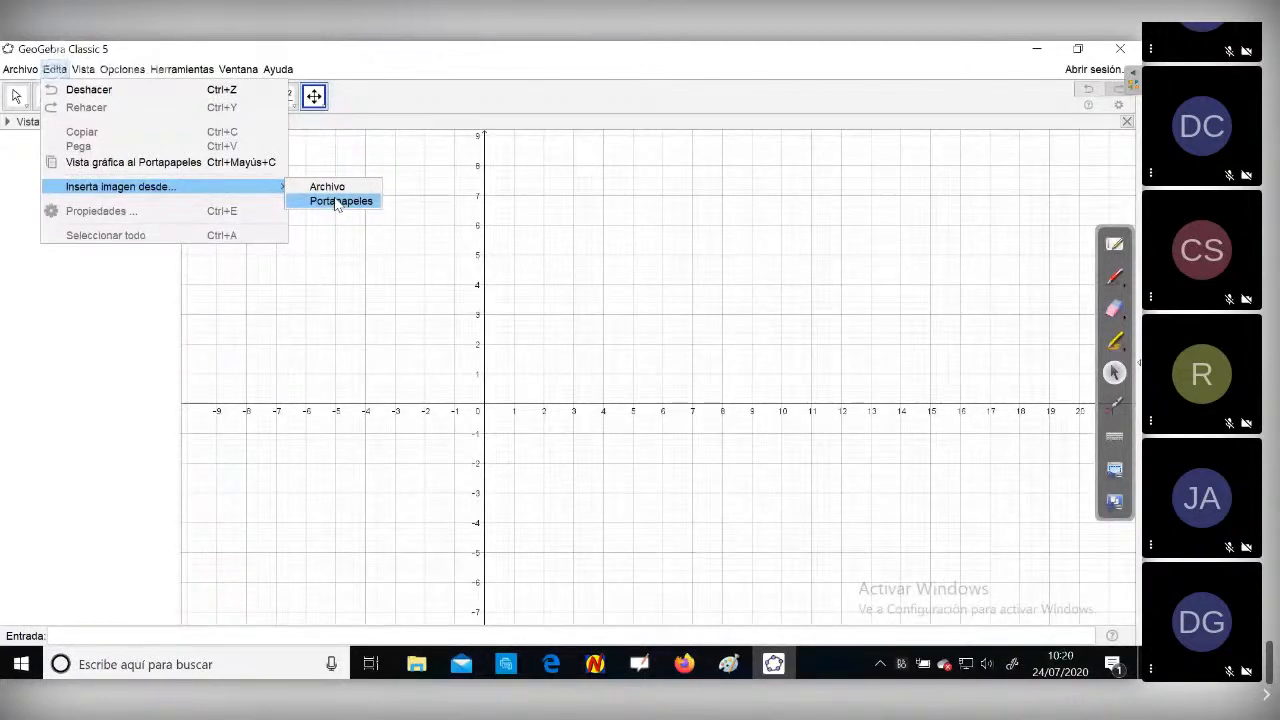
left_click(405, 101)
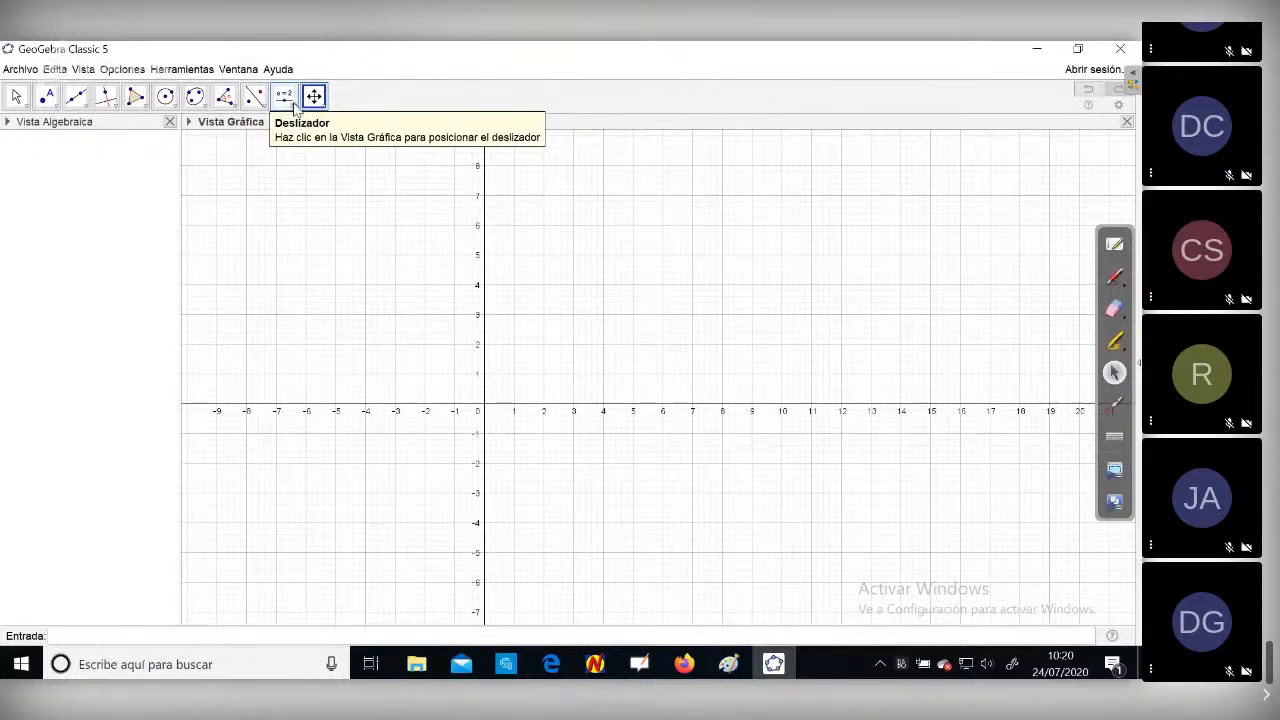
left_click(294, 106)
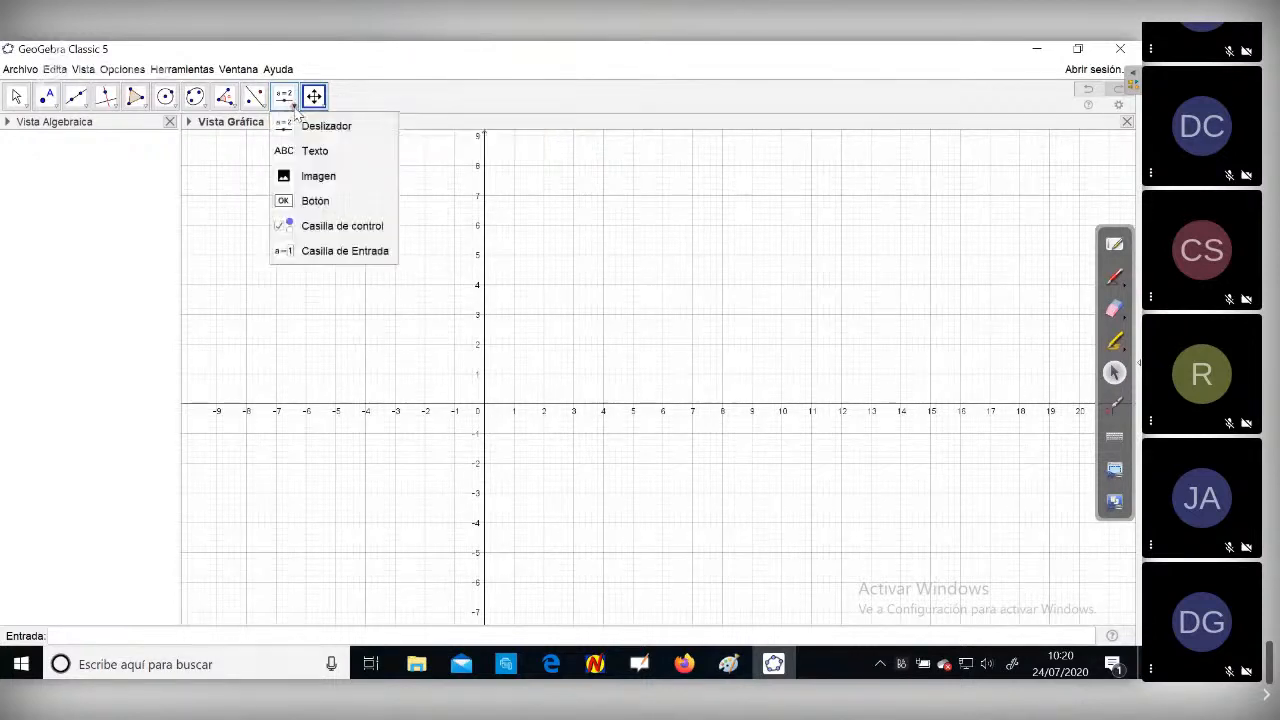
left_click(322, 180)
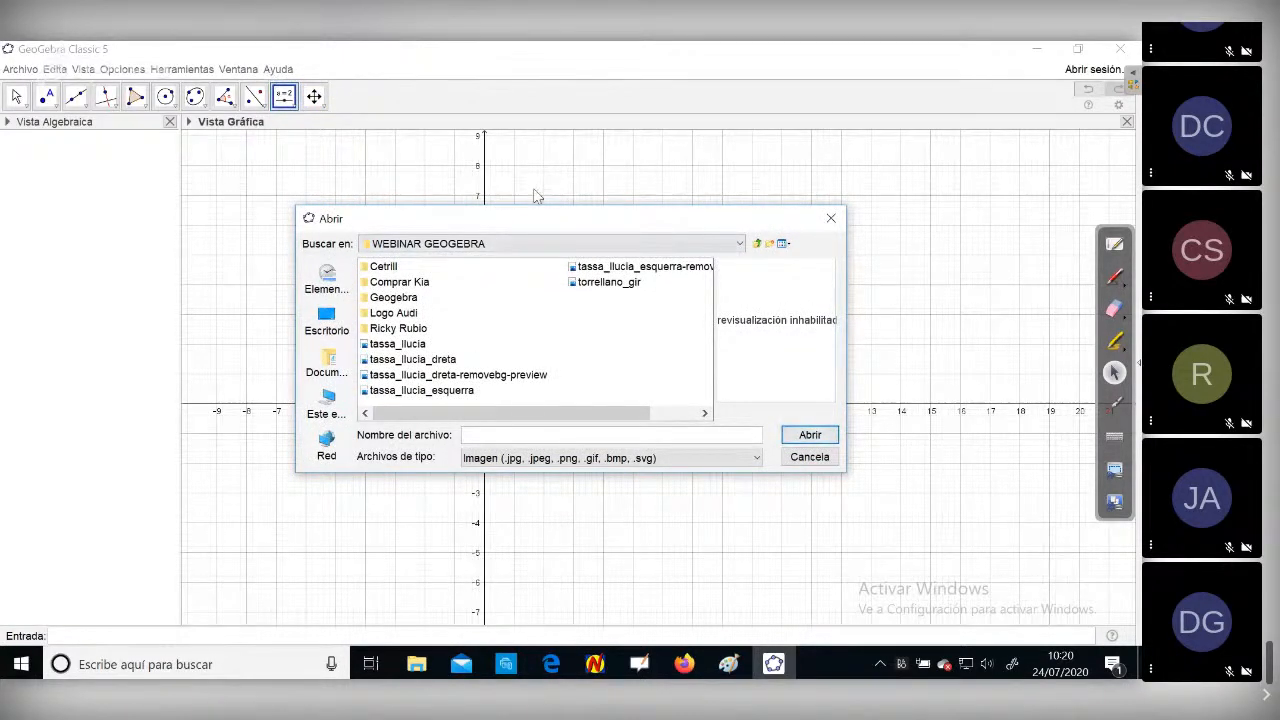
left_click(830, 218)
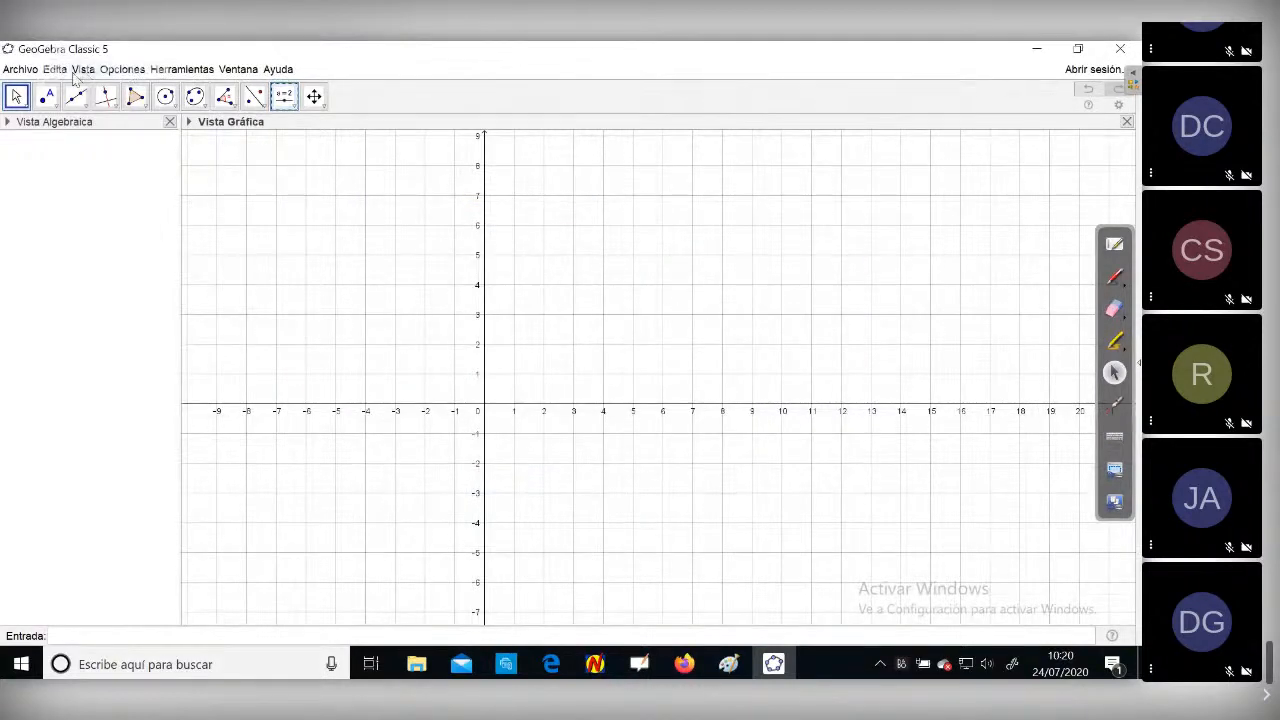
Insert the image file cetrill_ejemplo-removebg-preview.png from the desktop into the graphics view.
left_click(55, 69)
mouse_move(165, 188)
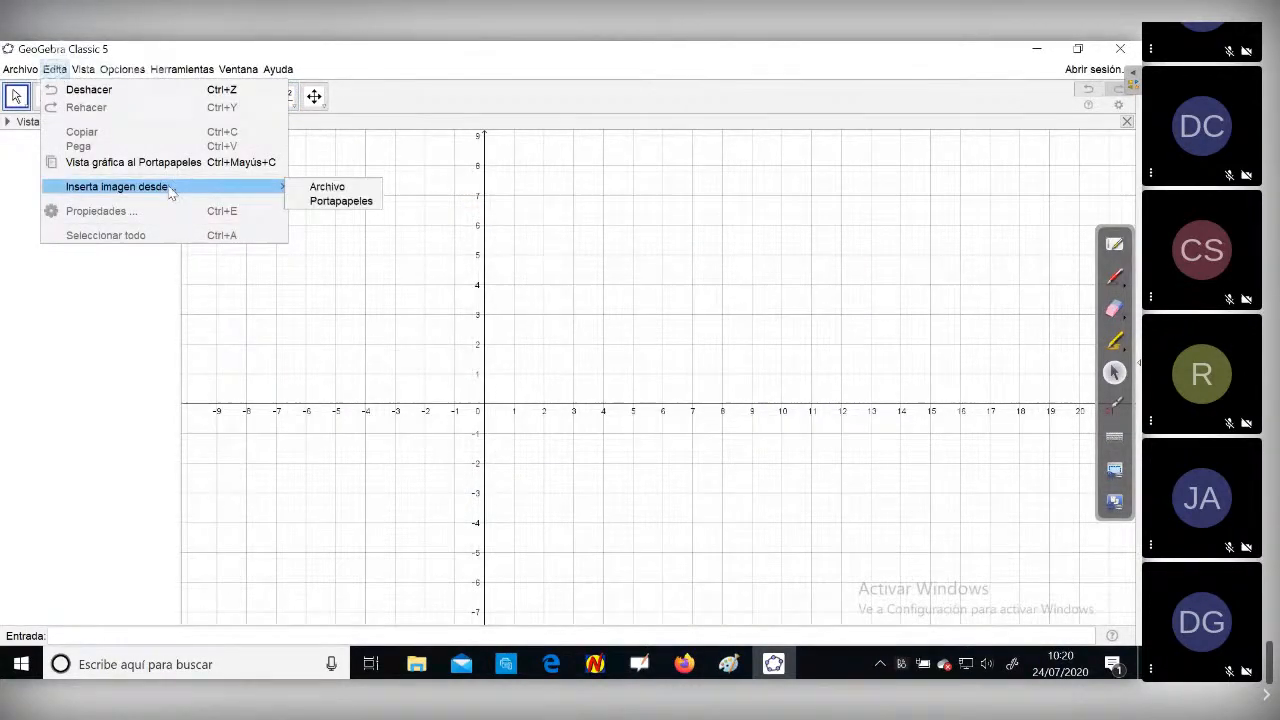
left_click(320, 186)
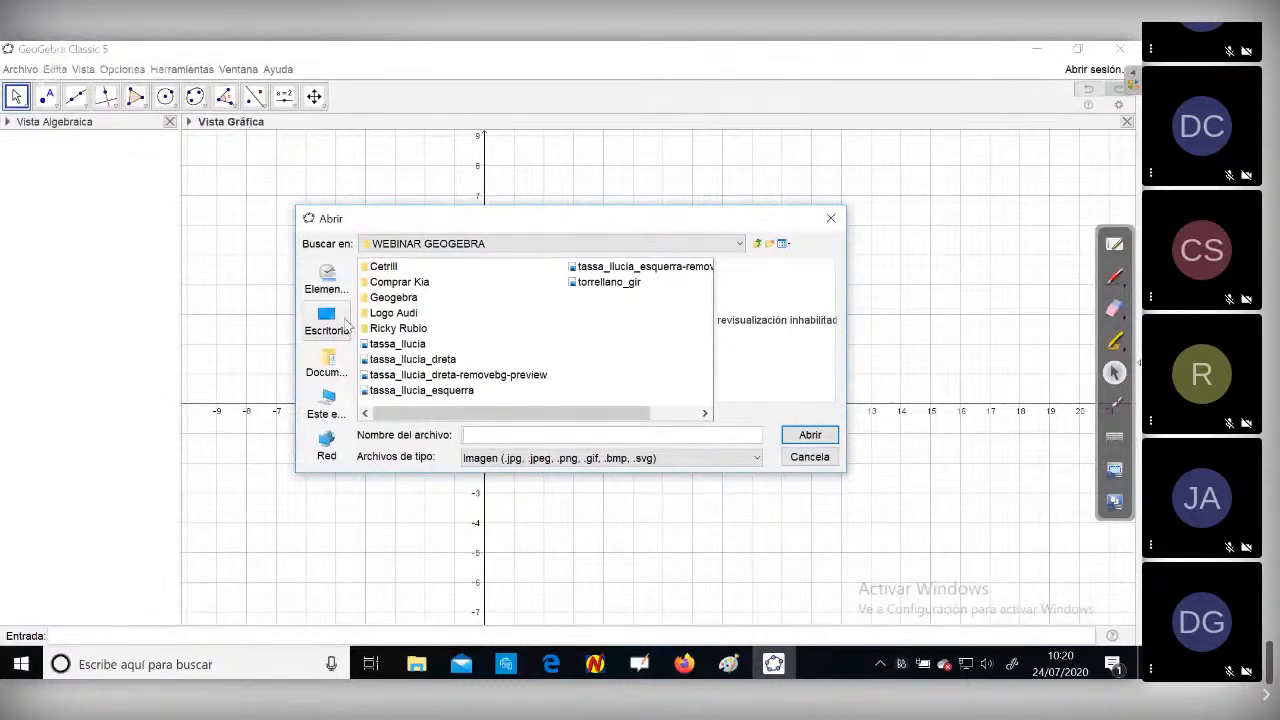
left_click(342, 322)
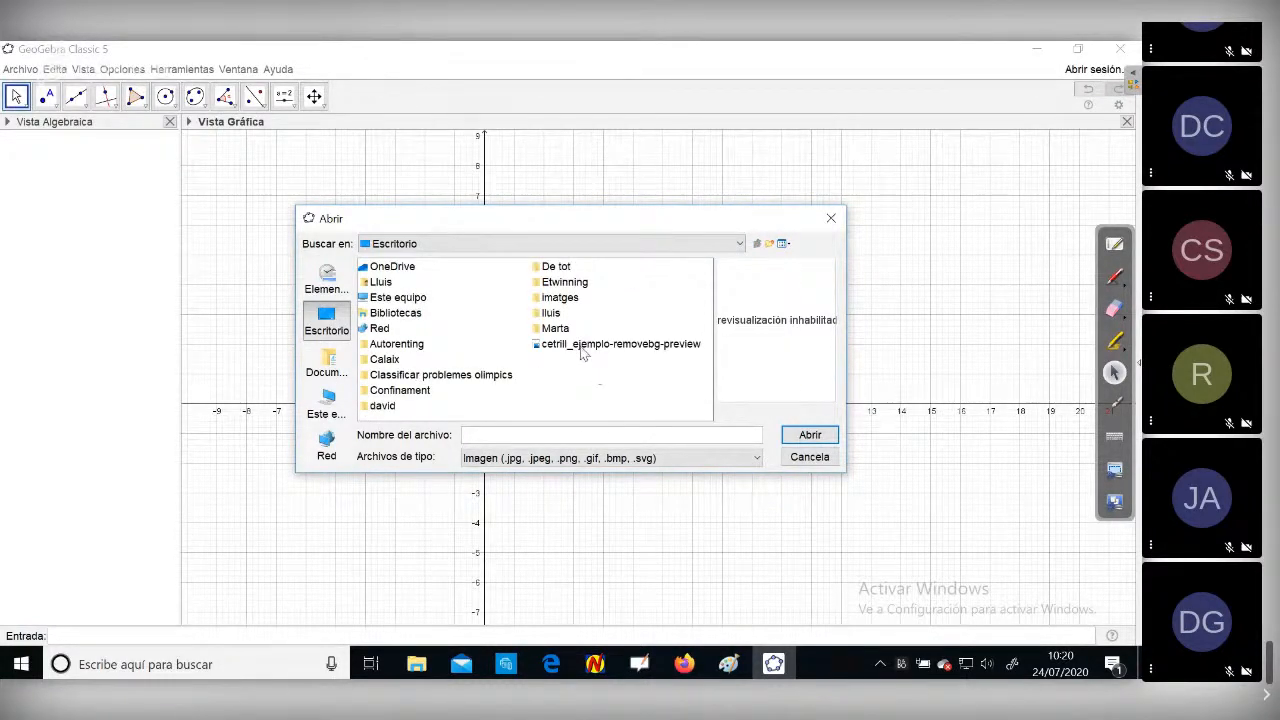
left_click(586, 350)
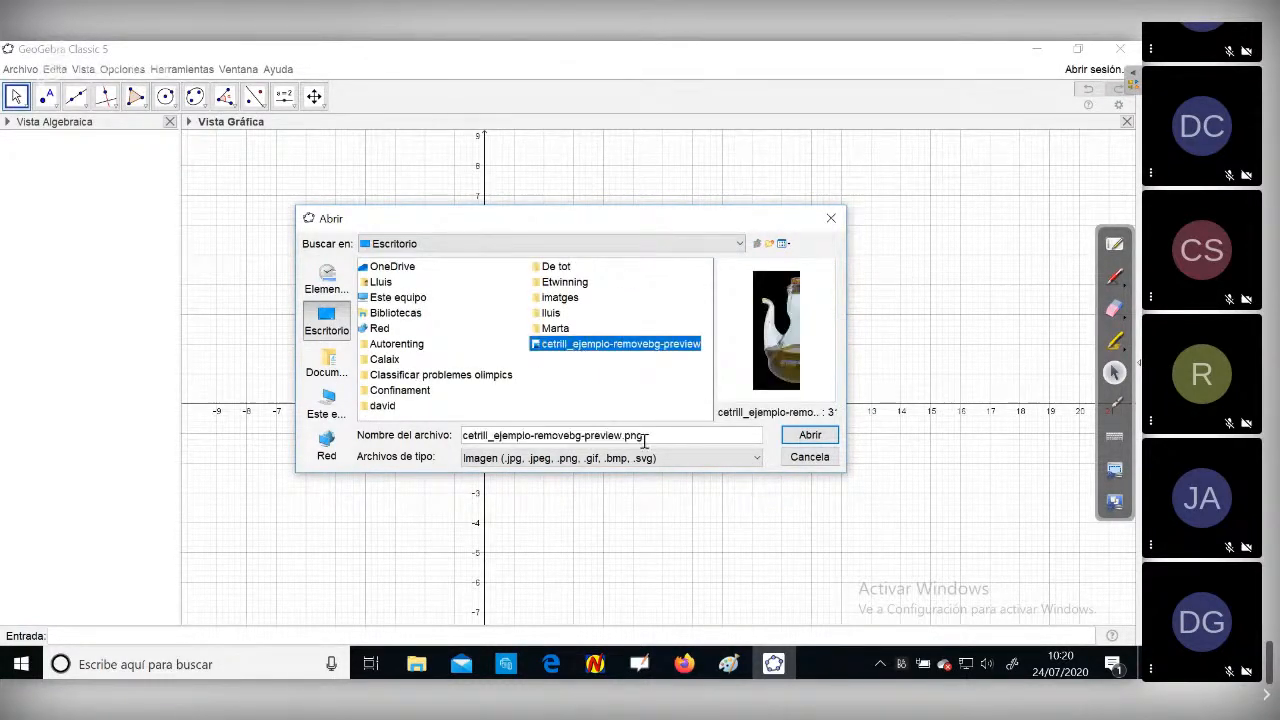
left_click(808, 436)
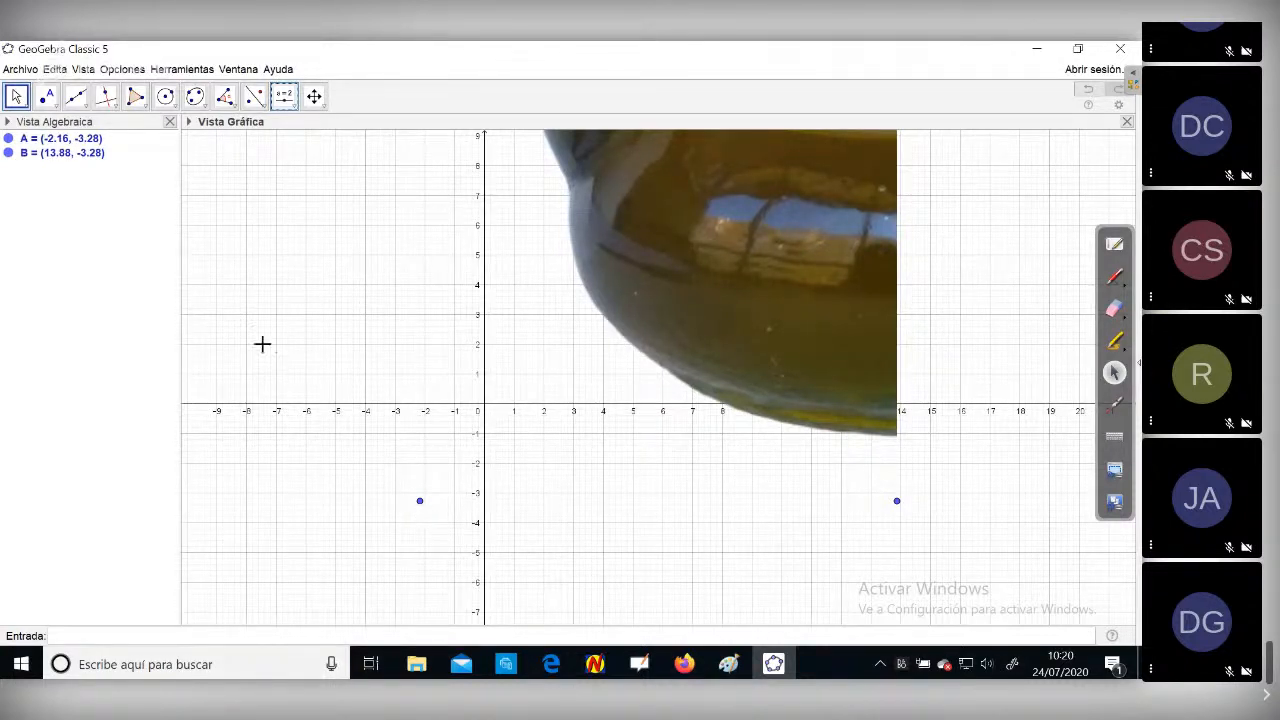
Redefine the image's corner point B as A+(6,0) to make the cruet image 6 units wide.
left_click(73, 153)
left_click(75, 157)
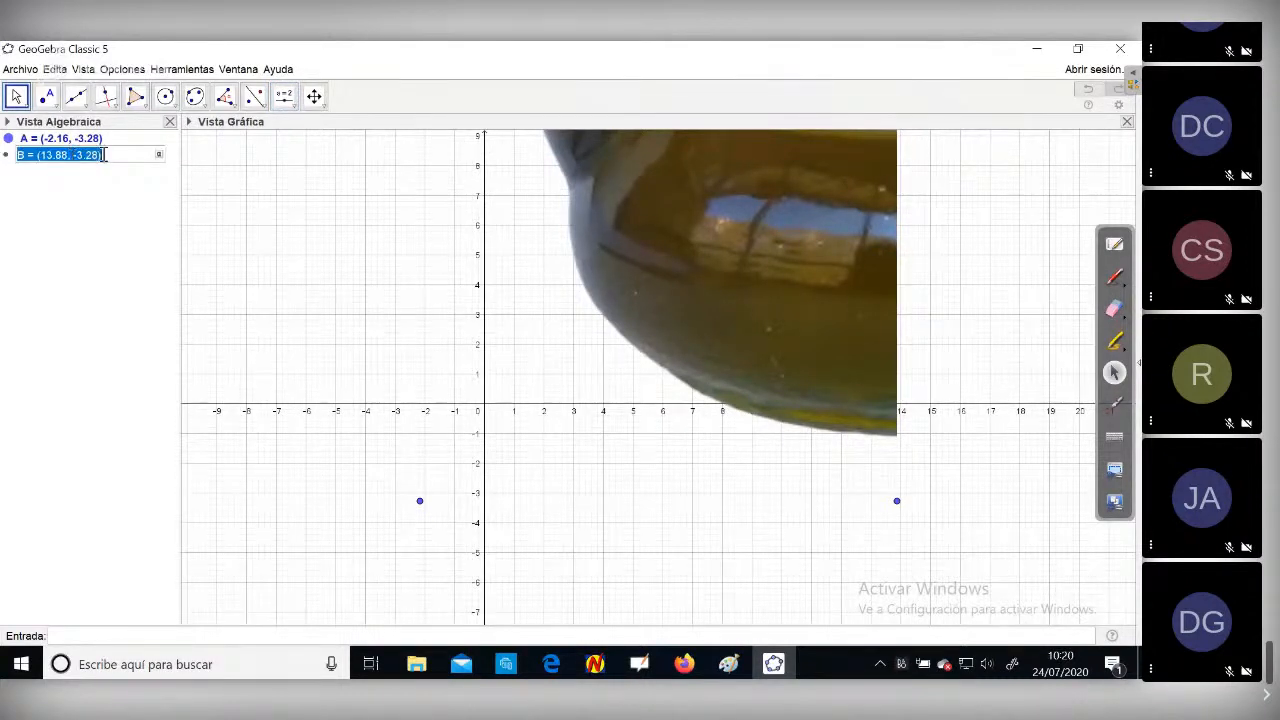
left_click(106, 155)
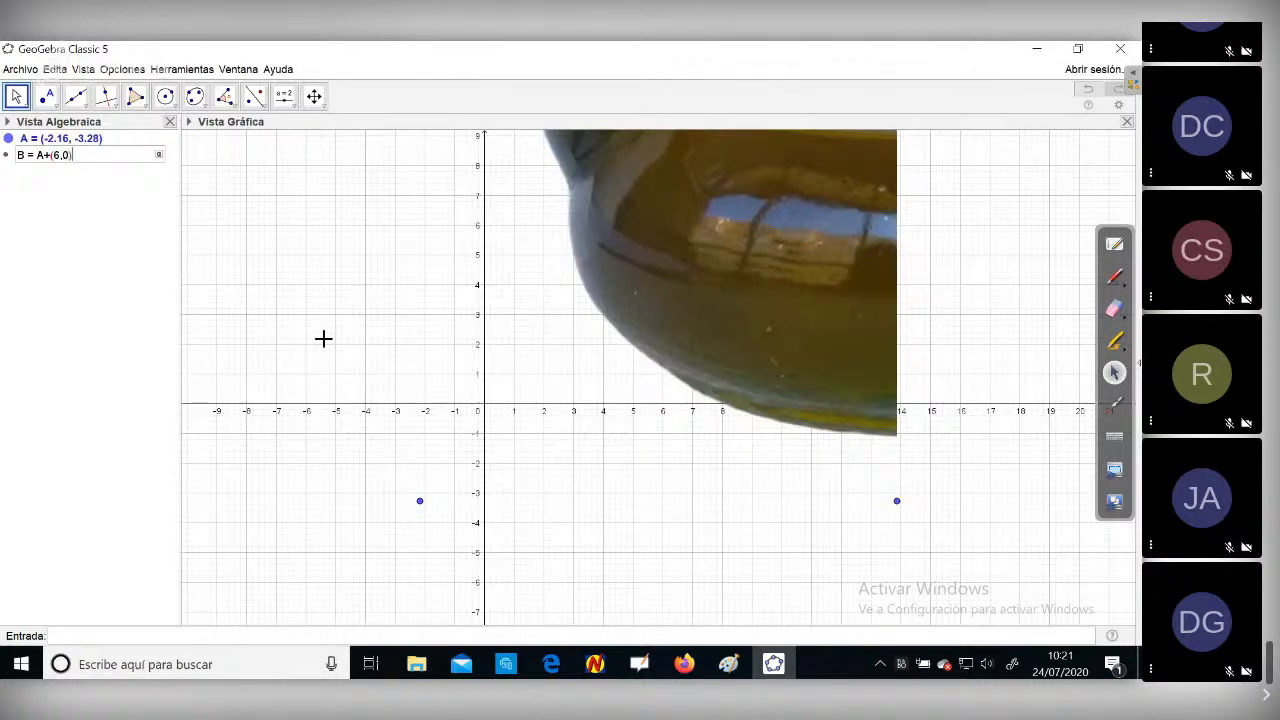
key("Return")
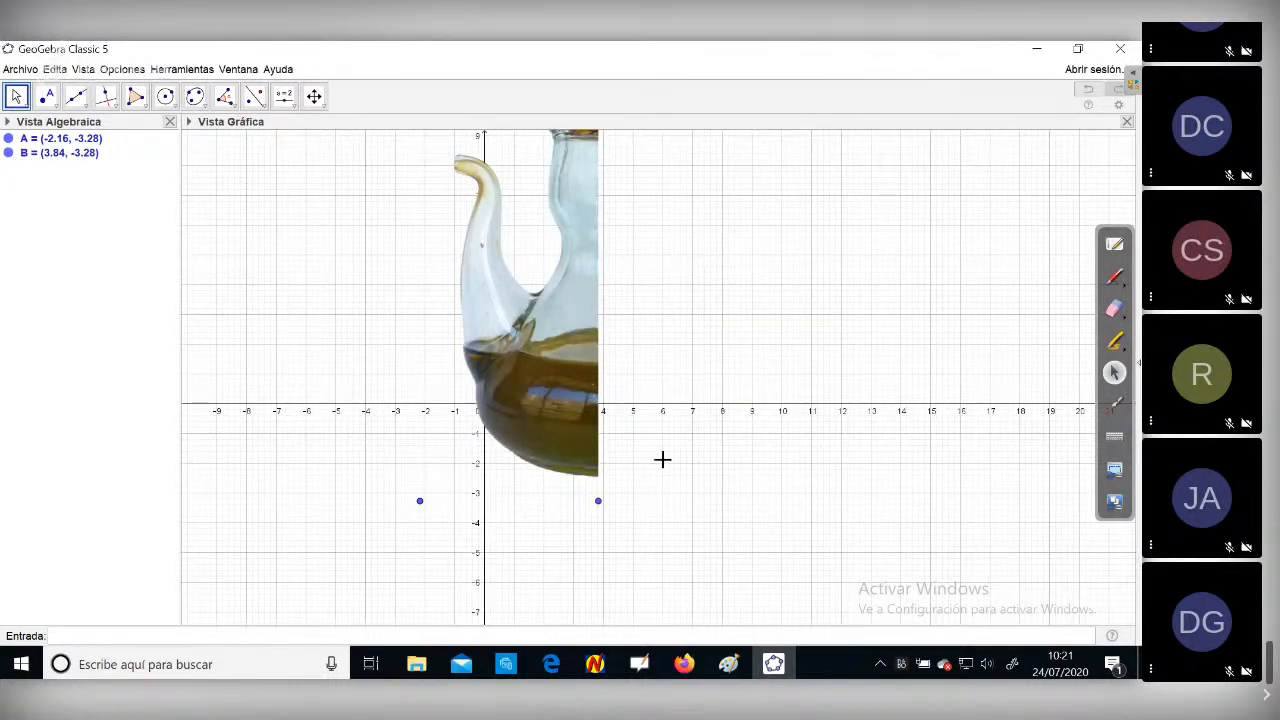
scroll(662, 459, "down", 2)
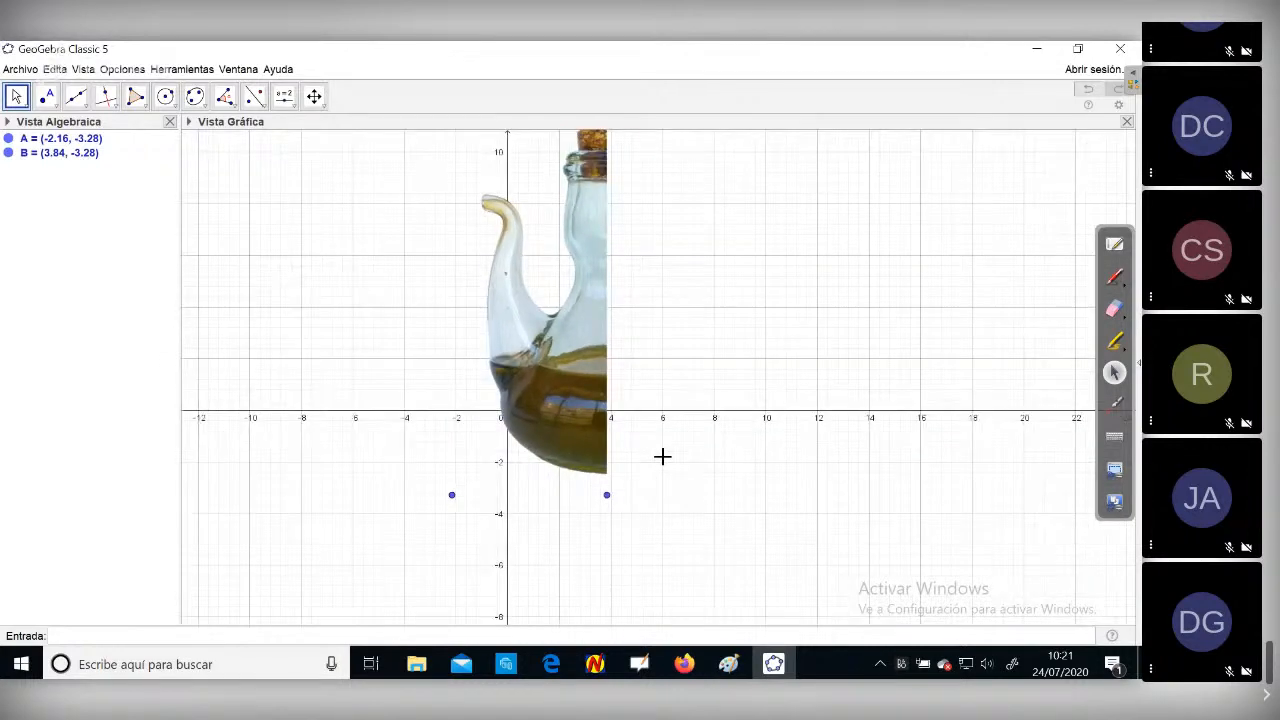
Move the half-cruet image so its cut edge lies on the y-axis, with corner A at about (-5.99, -3.46).
scroll(662, 457, "down", 1)
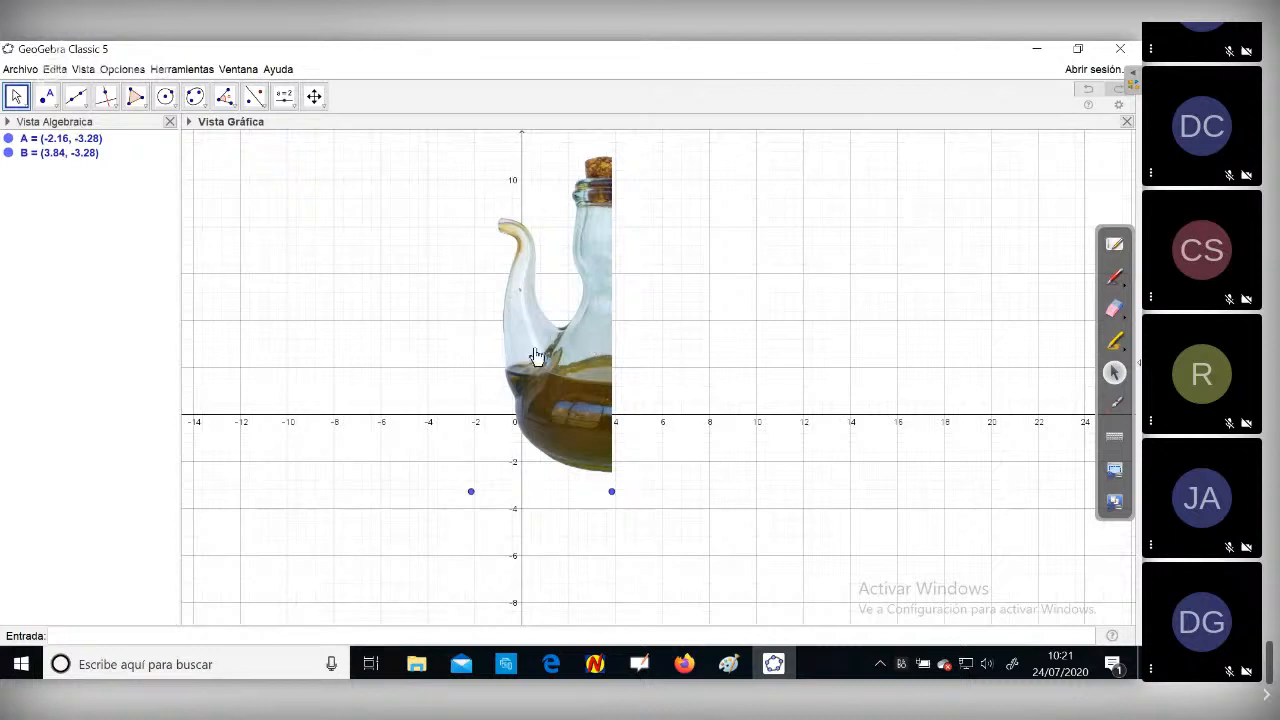
left_click_drag(471, 496, 381, 487)
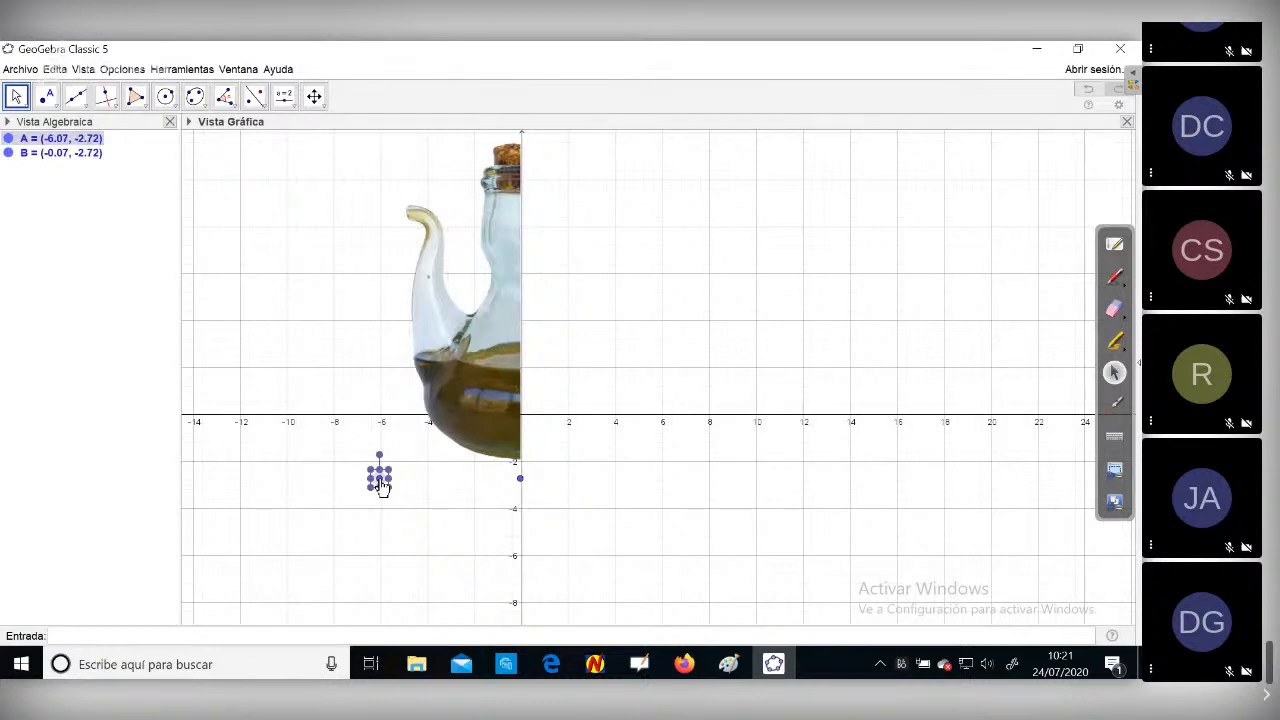
left_click_drag(382, 487, 385, 504)
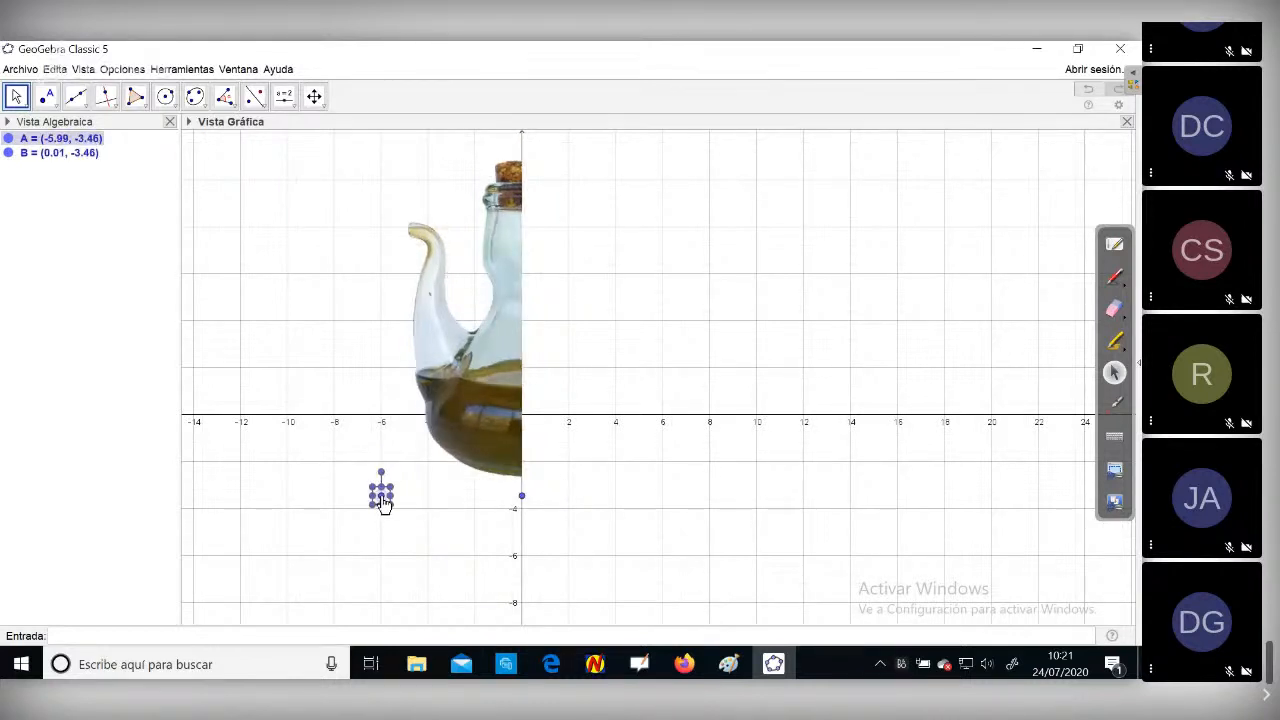
left_click(905, 578)
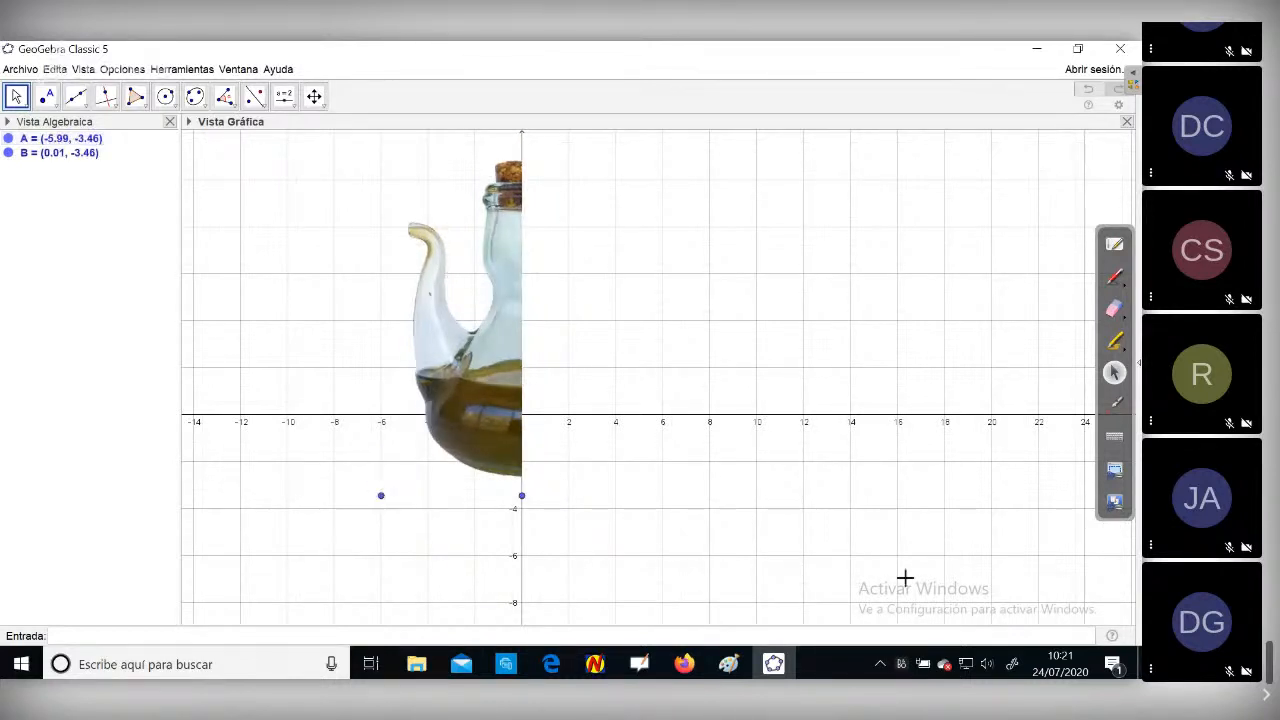
Reflect the half-cruet image across the y-axis with Simetría Axial to complete a symmetric two-spouted cruet.
left_click(263, 108)
left_click(258, 125)
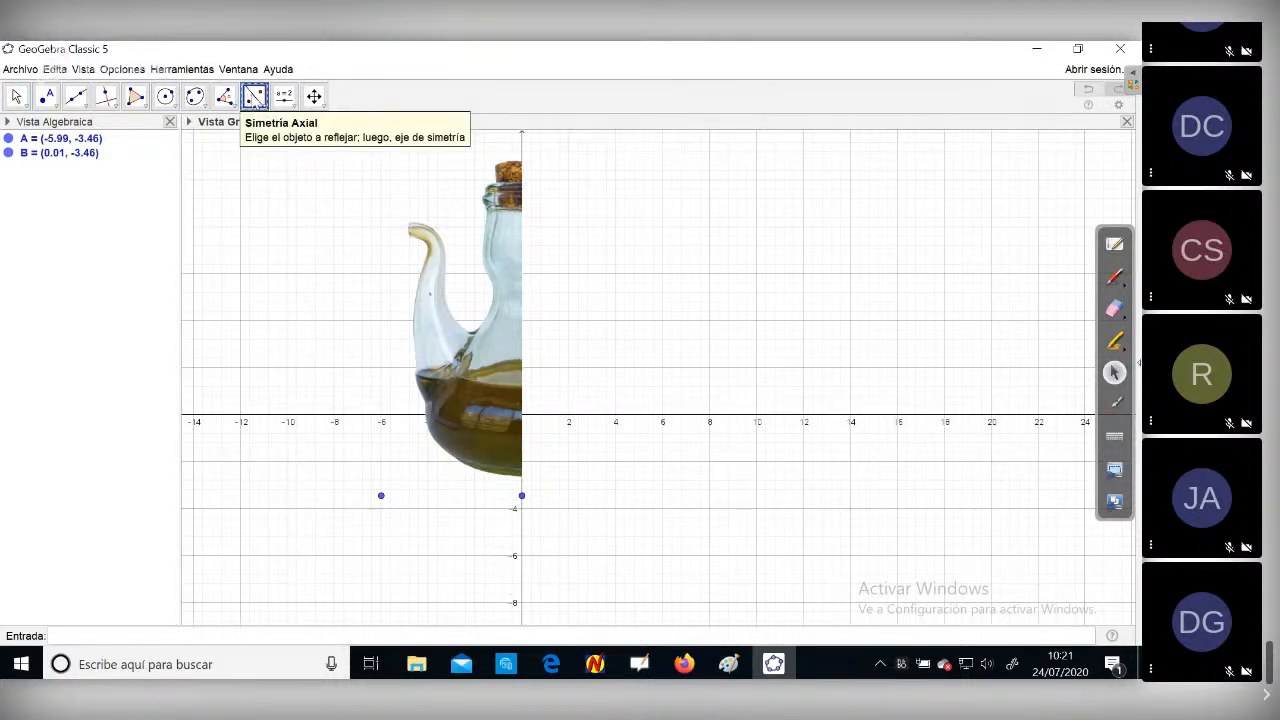
left_click(490, 410)
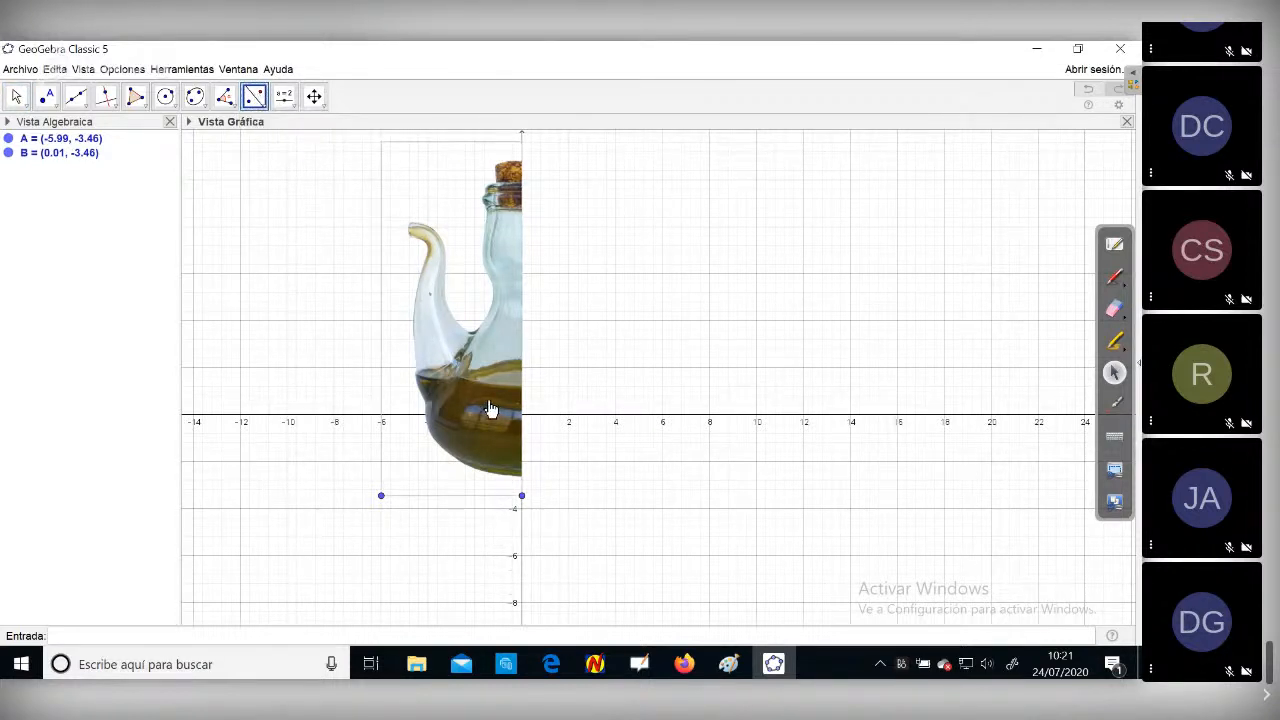
left_click(523, 545)
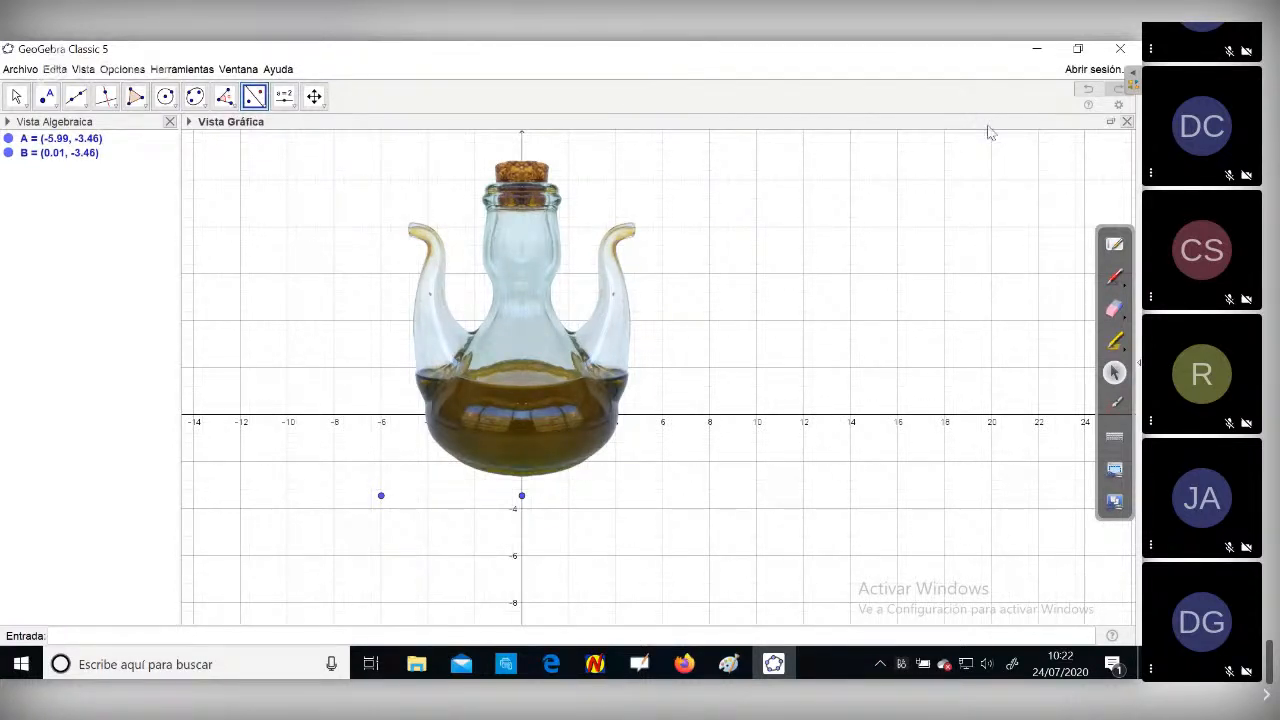
Switch to File Explorer and open 1_Cetrill from PONENCIAS 2020 > WEBINAR GEOGEBRA on drive D:.
left_click(1039, 51)
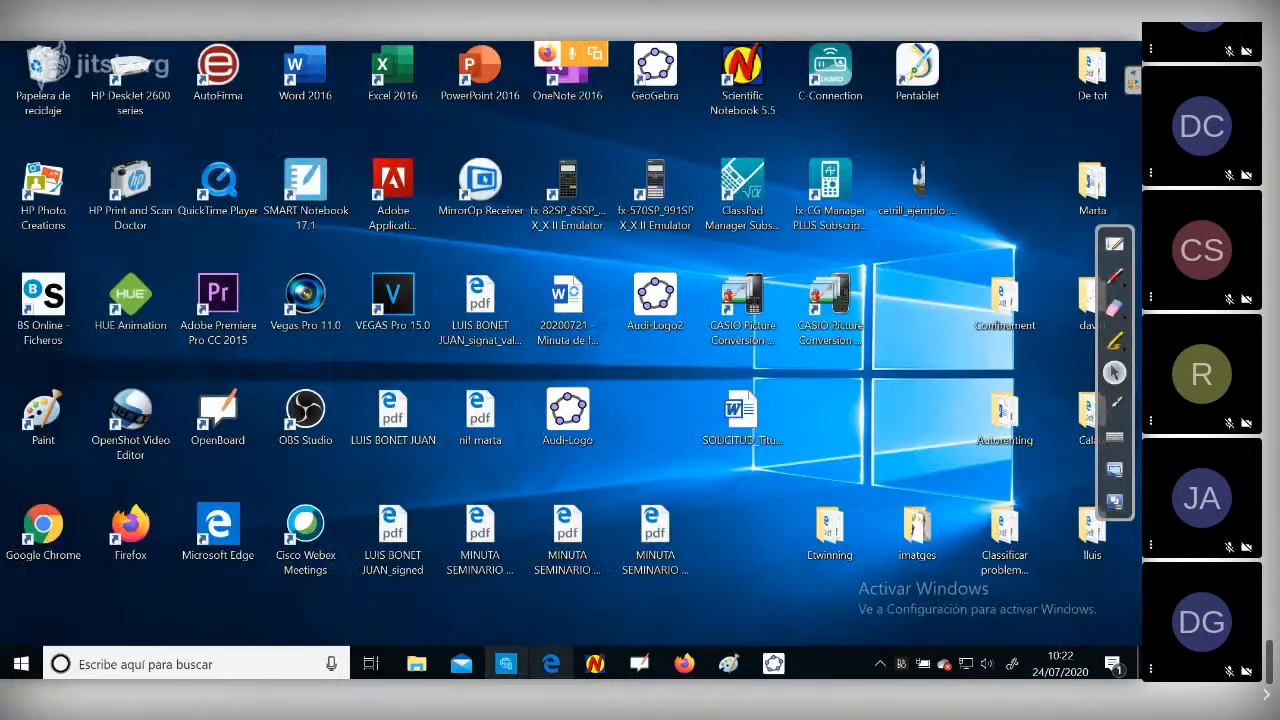
left_click(416, 664)
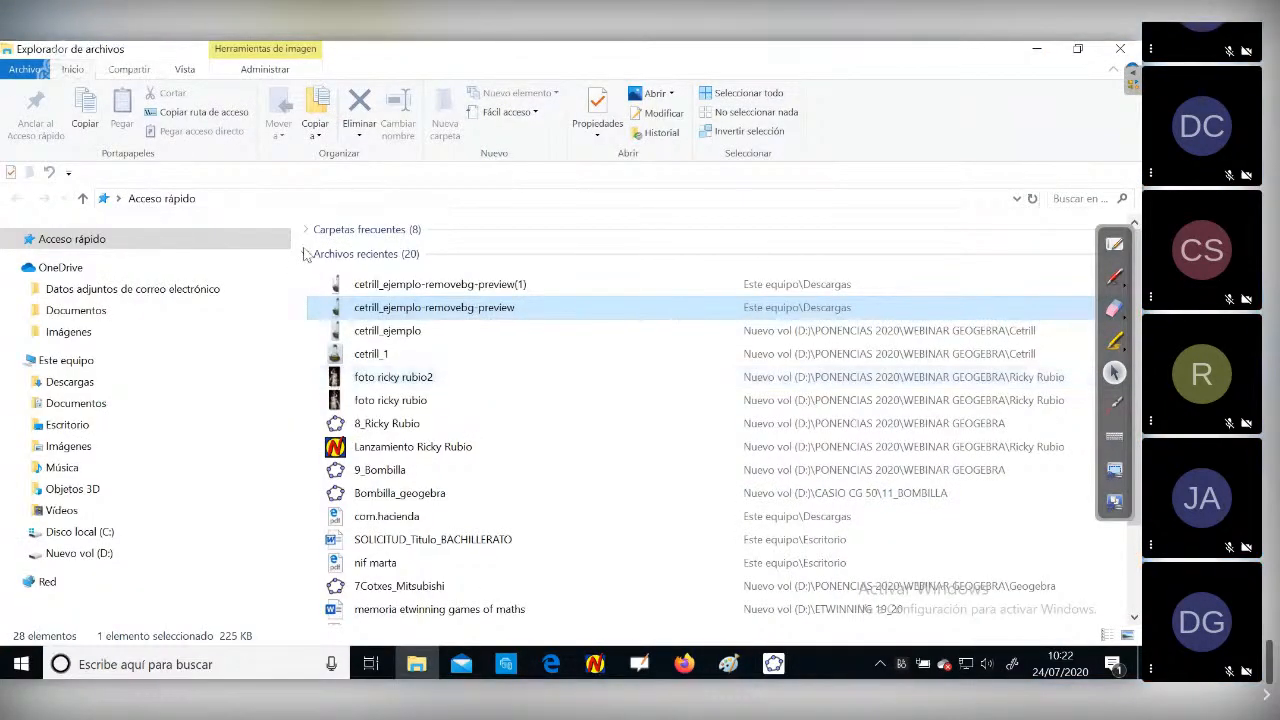
left_click(90, 556)
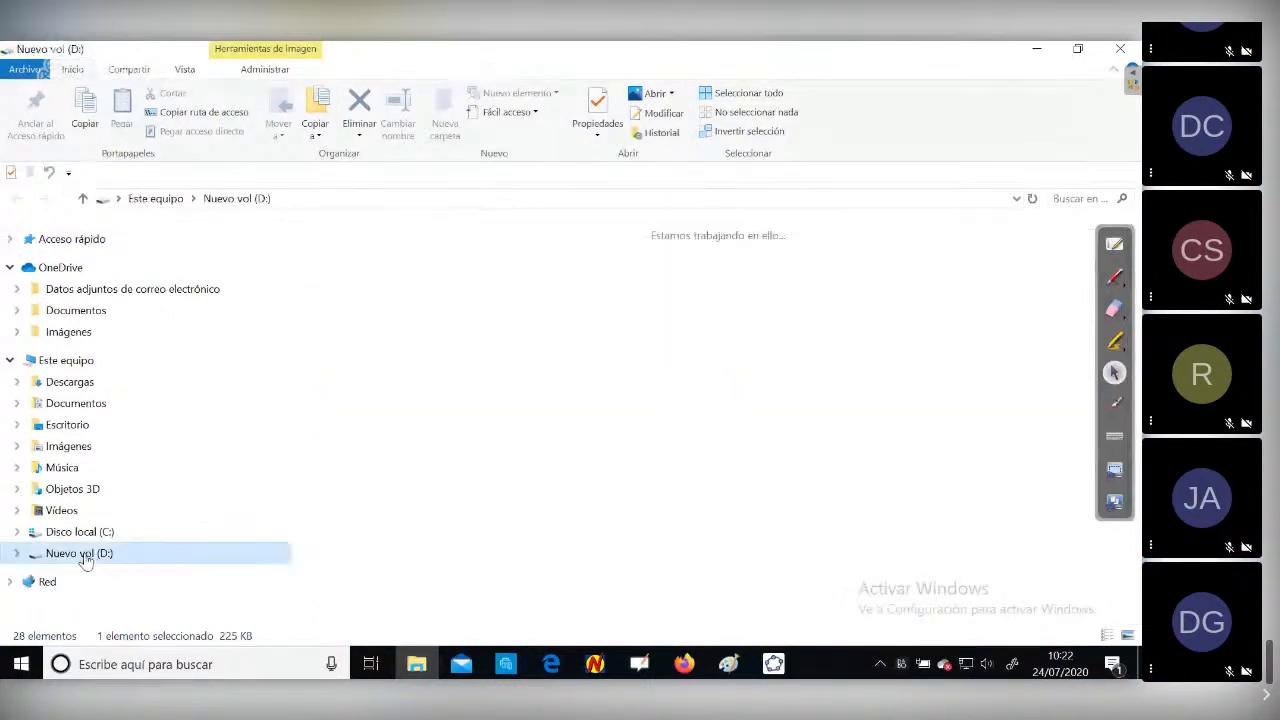
scroll(938, 517, "down", 4)
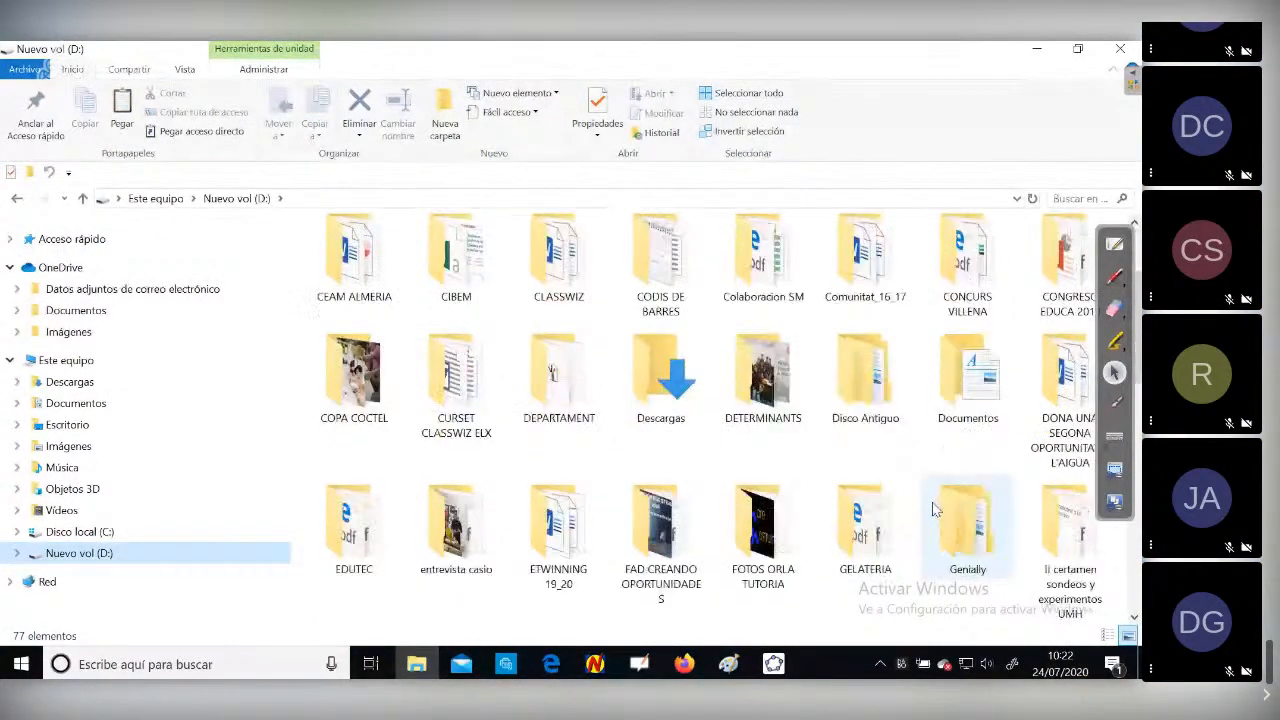
scroll(958, 540, "down", 3)
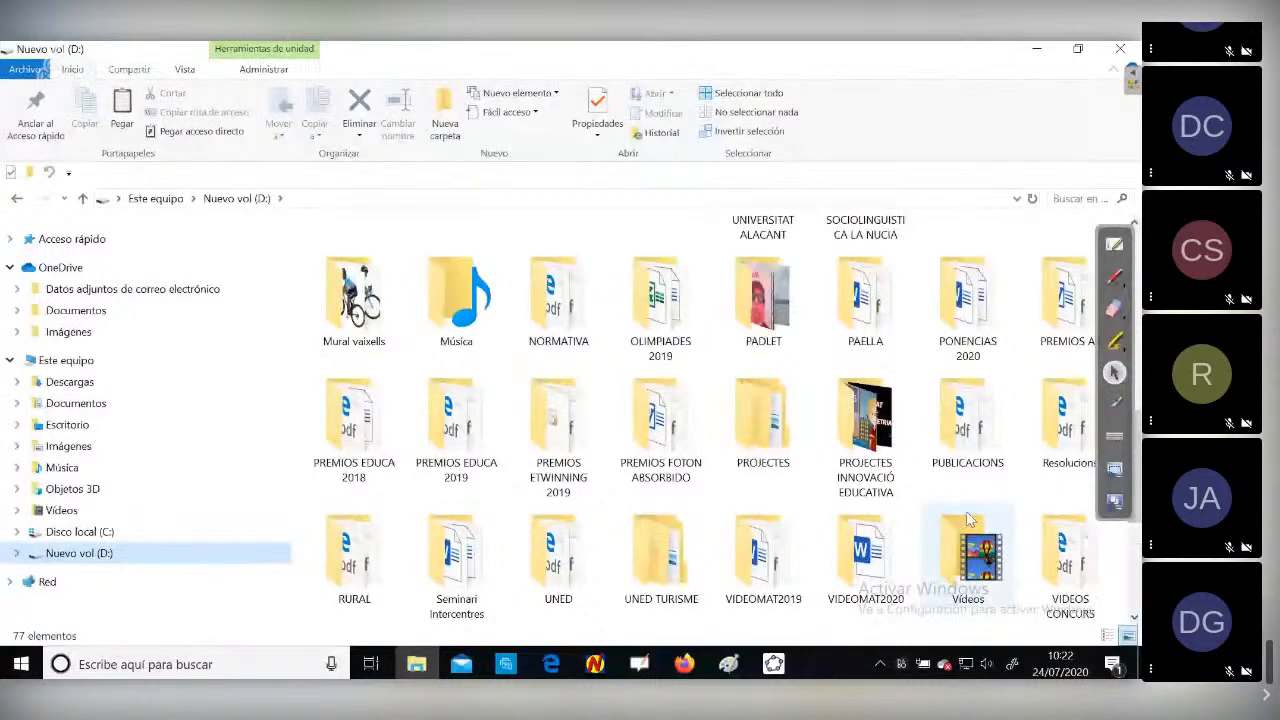
scroll(913, 585, "down", 4)
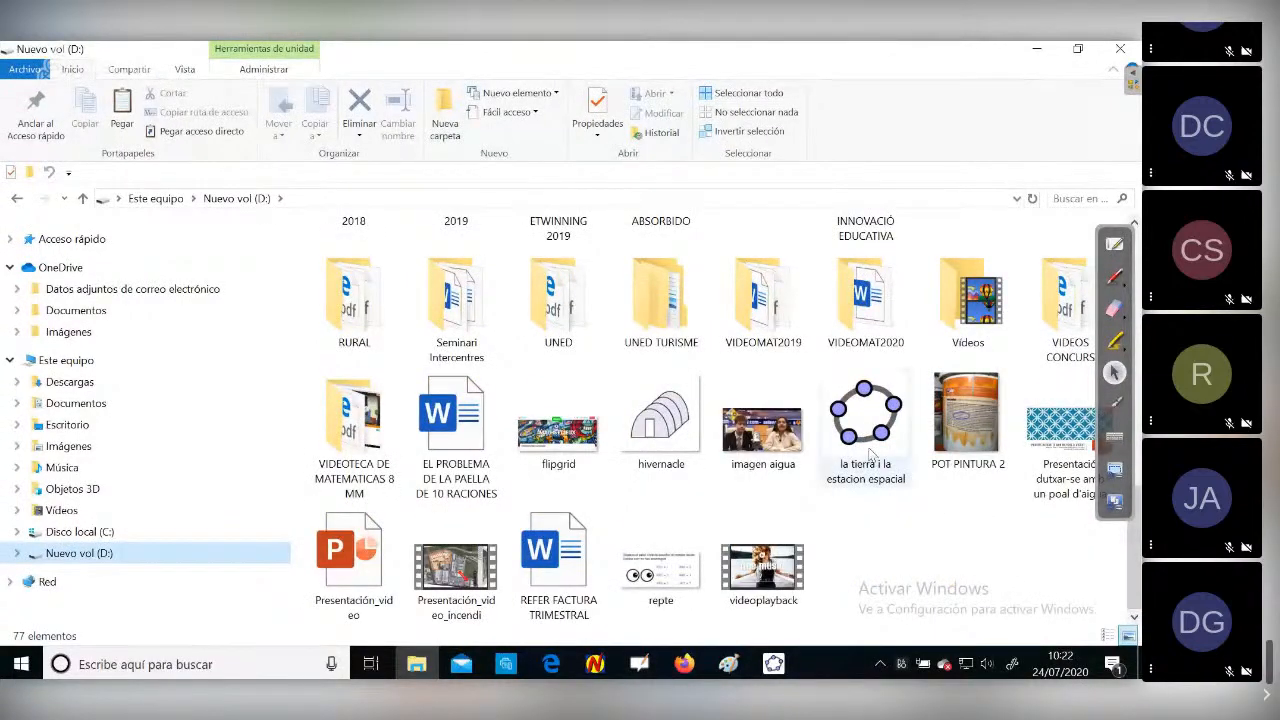
scroll(828, 437, "up", 3)
double_click(968, 275)
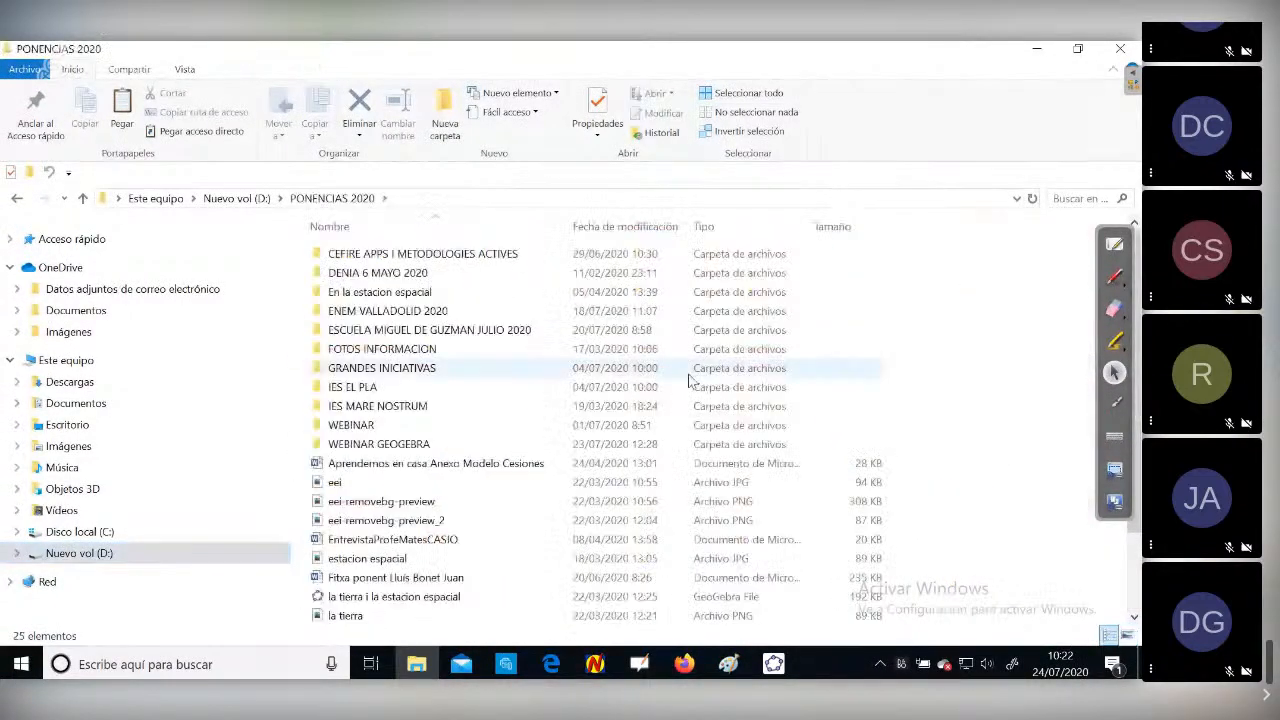
scroll(428, 468, "down", 1)
double_click(348, 388)
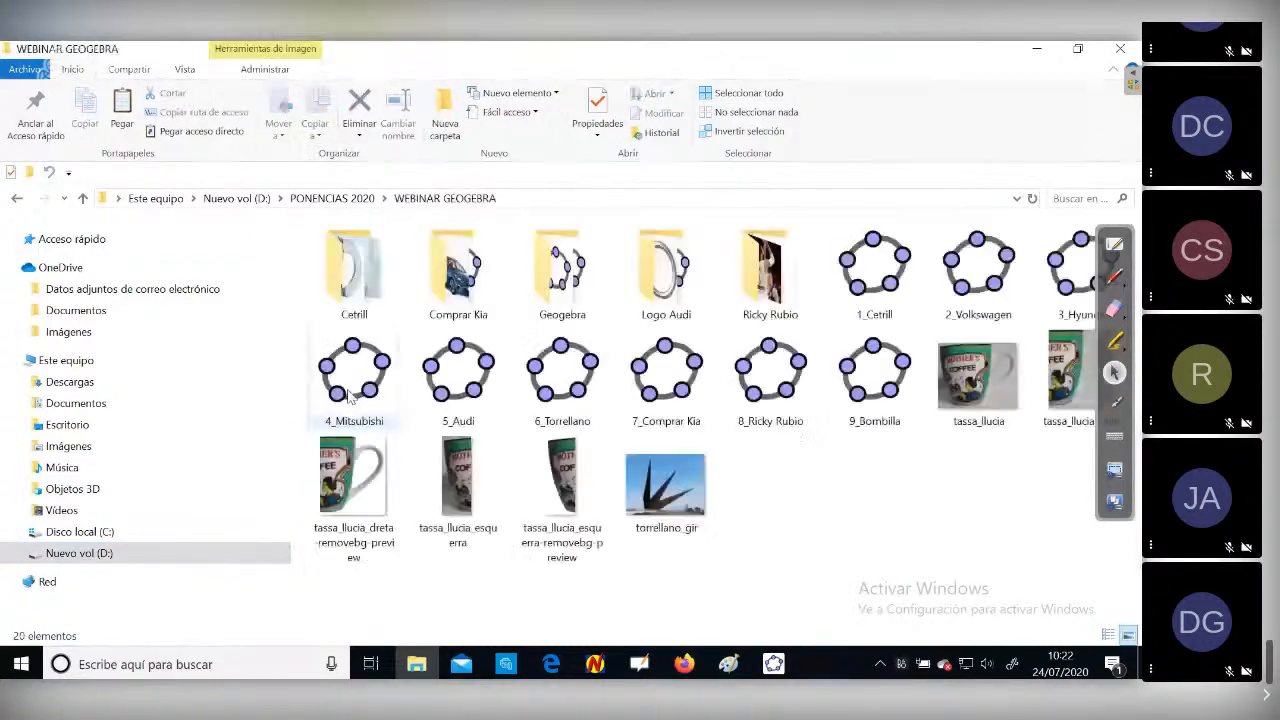
double_click(876, 276)
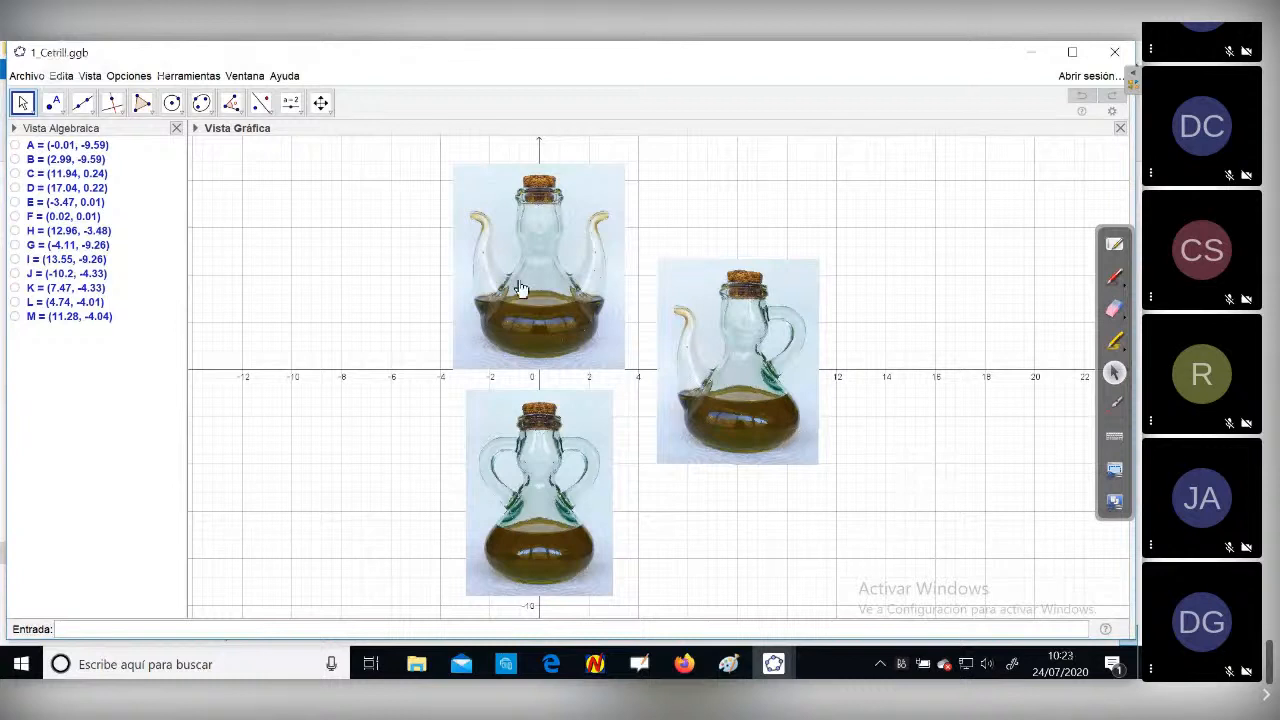
Rearrange the cruet images, placing the original photo beside the two-spouted one above the x-axis and joining the two-handled one's halves at the y-axis.
left_click_drag(482, 274, 492, 264)
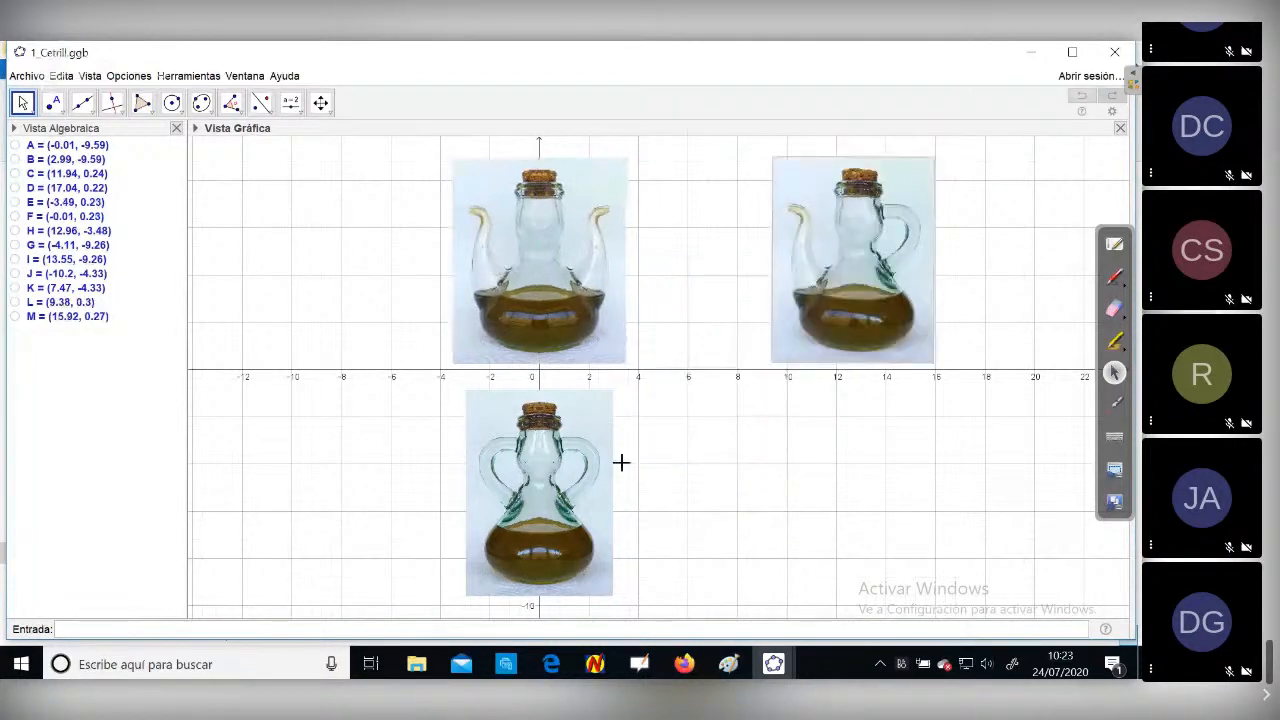
mouse_move(579, 479)
left_mouse_down()
mouse_move(611, 476)
mouse_move(581, 475)
left_mouse_up()
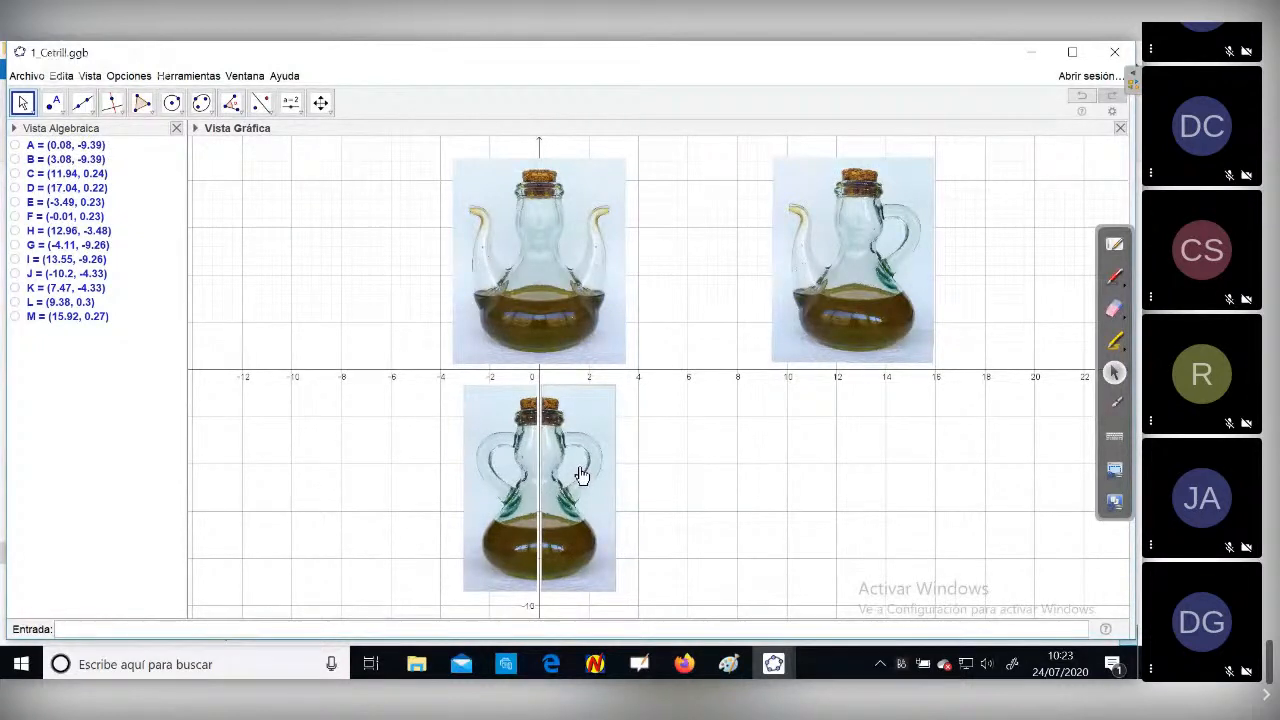
left_click_drag(581, 475, 578, 475)
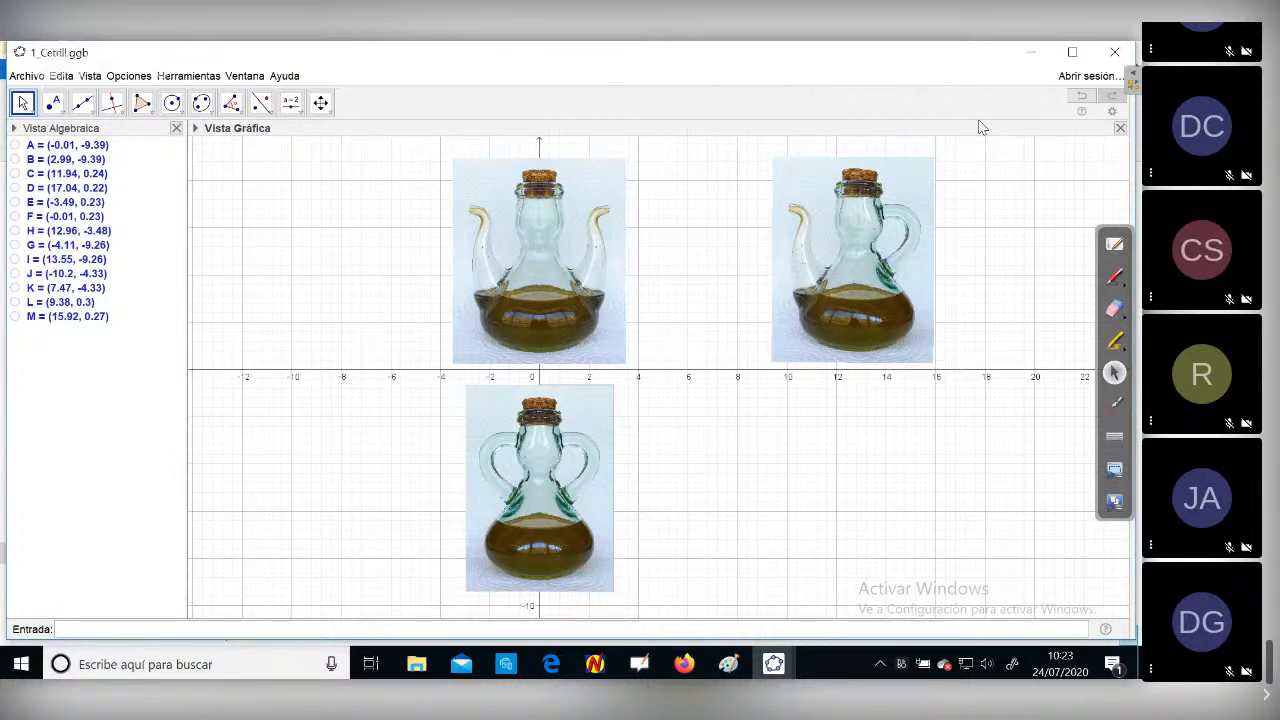
Return to File Explorer, open the portrait symmetries file numbered 3 from the Geogebra subfolder, and maximize its window.
left_click(1033, 54)
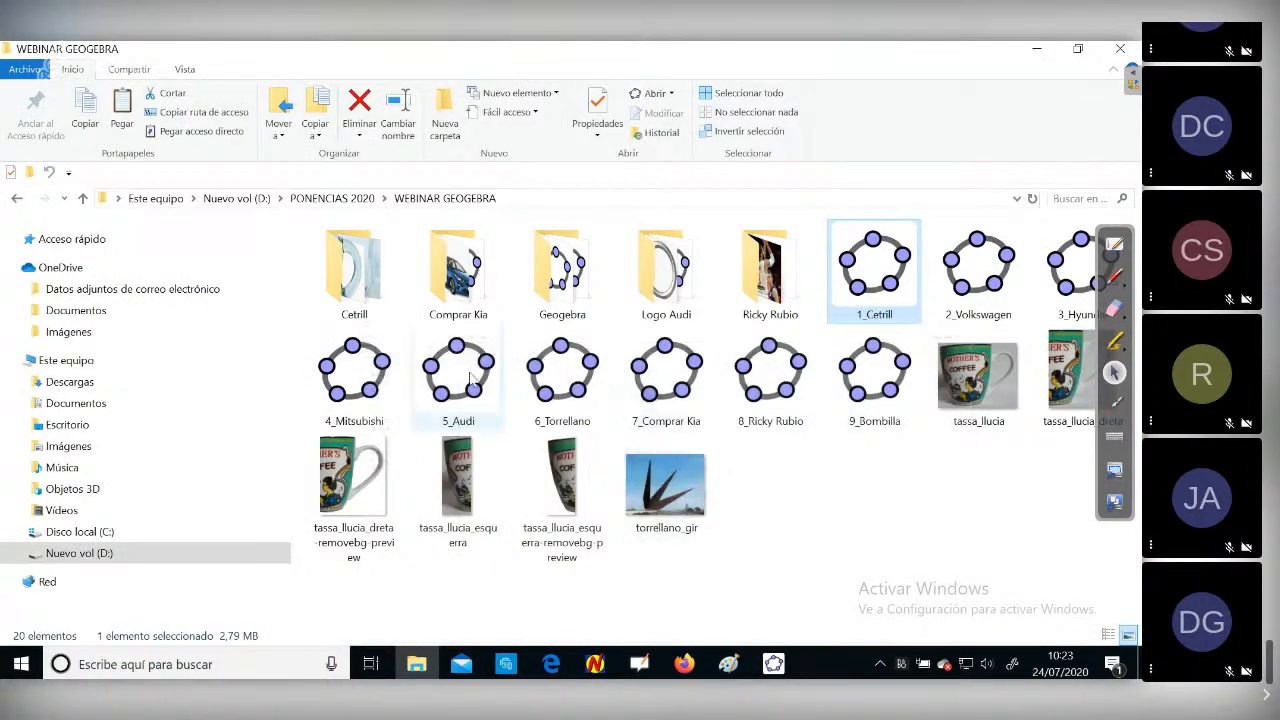
double_click(562, 270)
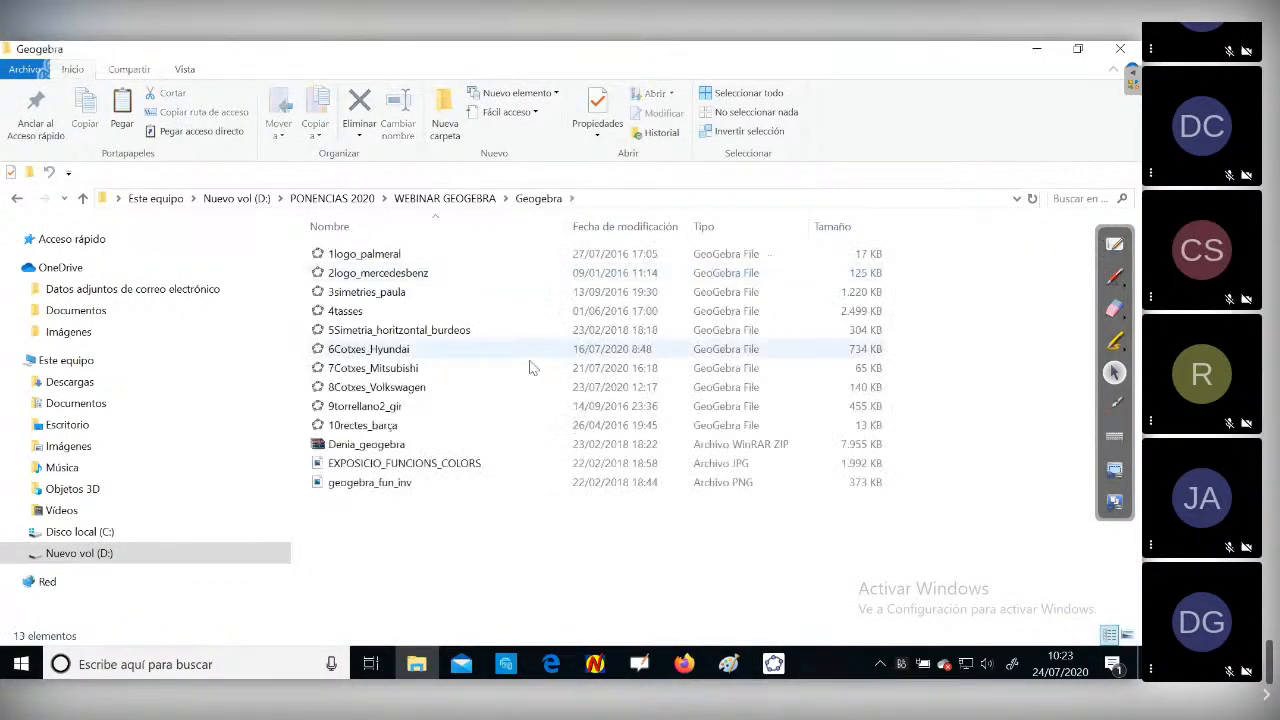
double_click(370, 292)
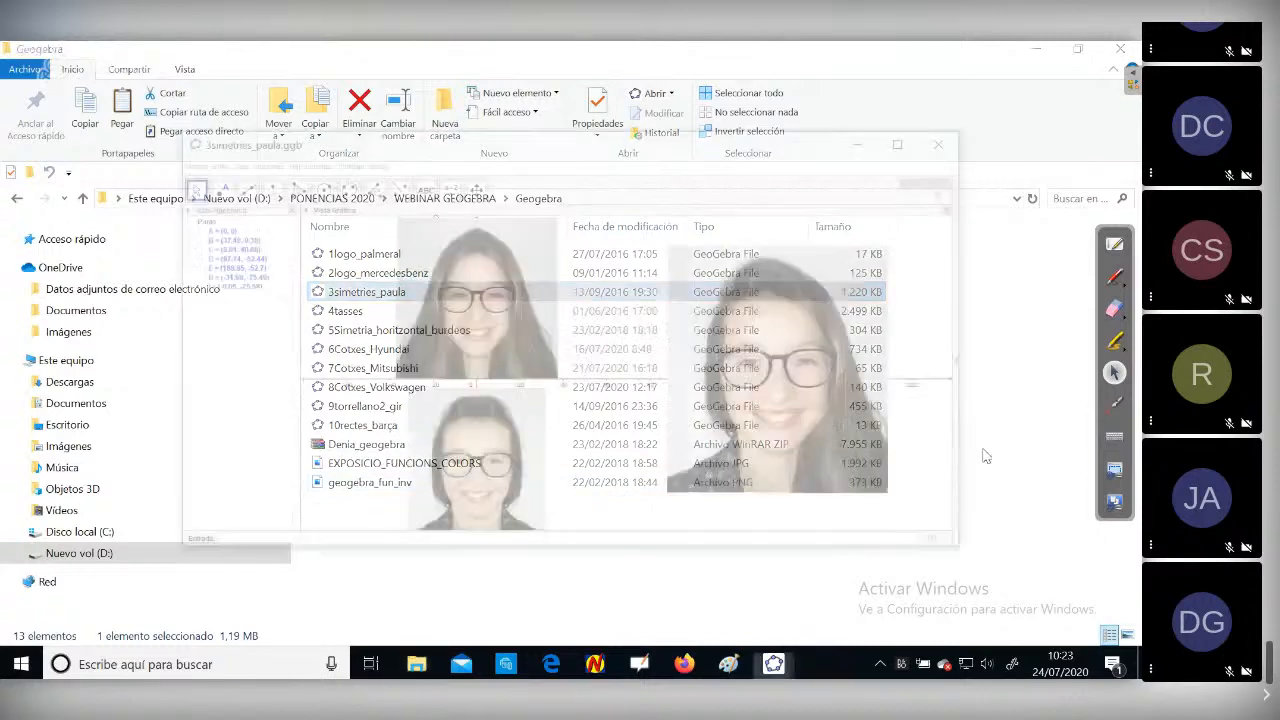
left_click(905, 135)
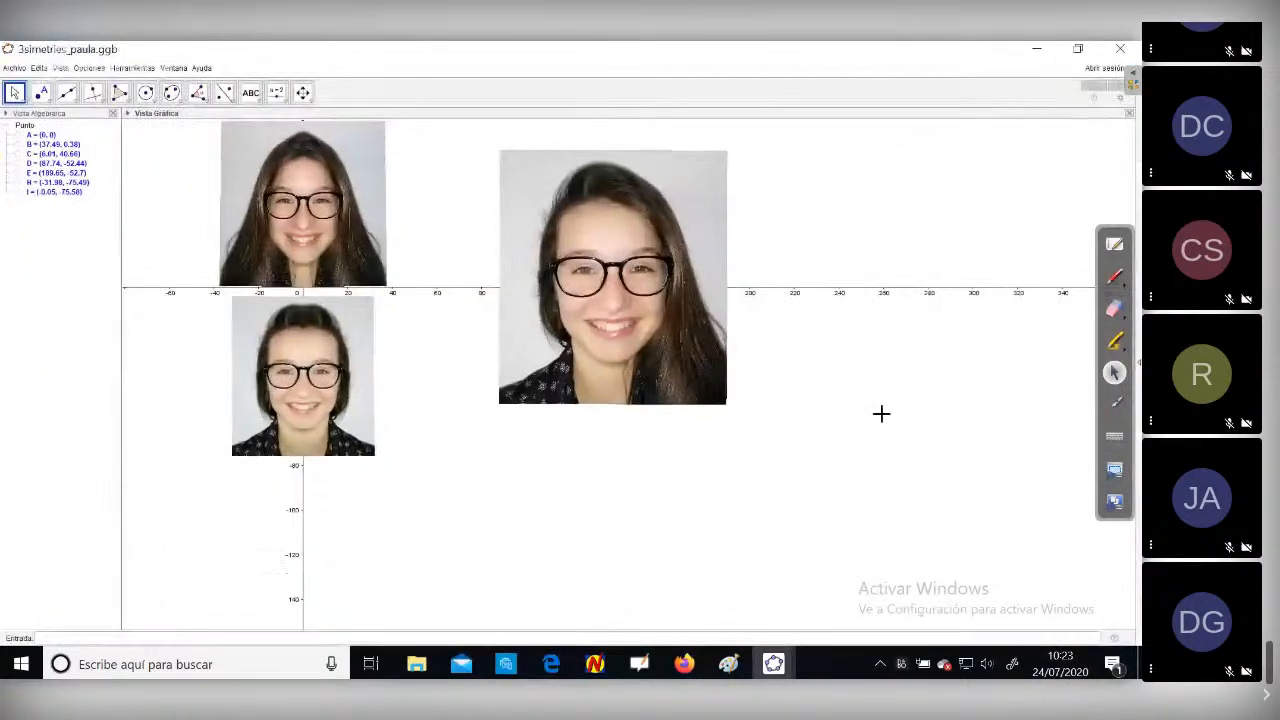
Move the original asymmetric portrait farther from the two mirrored portraits, with corner D at about (103.87, -56.44).
left_click_drag(634, 306, 784, 313)
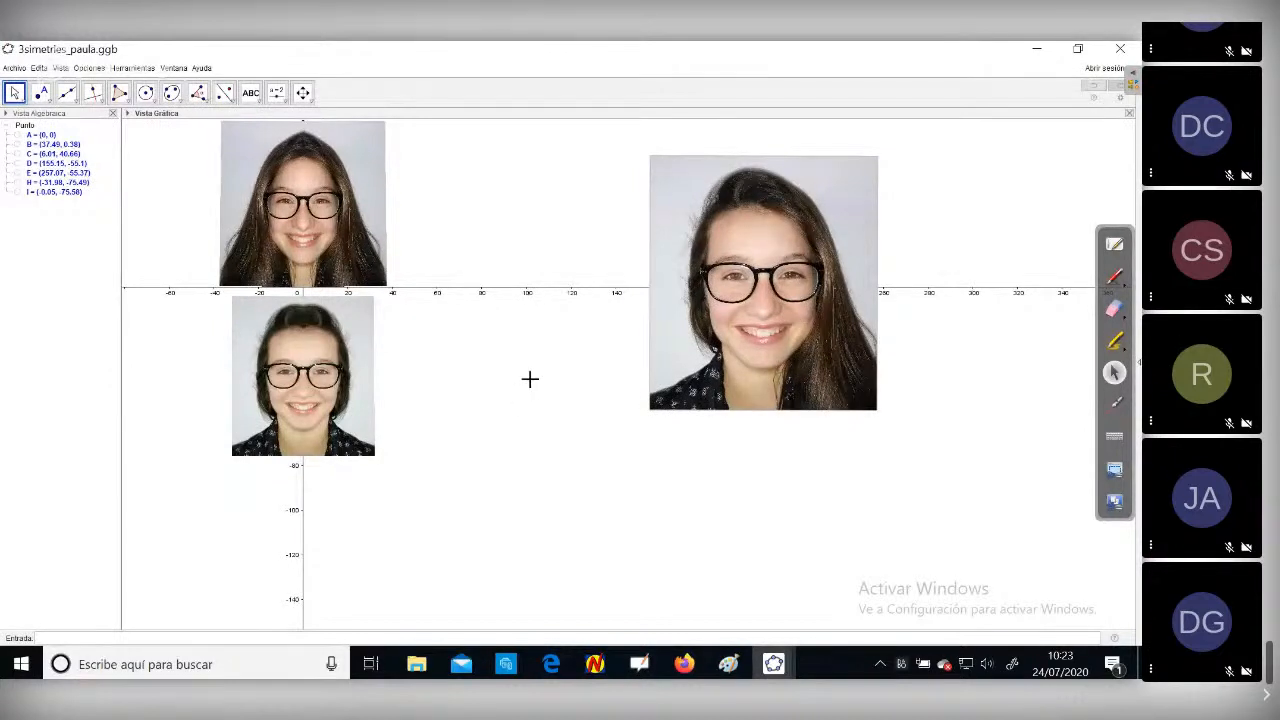
scroll(522, 374, "up", 1)
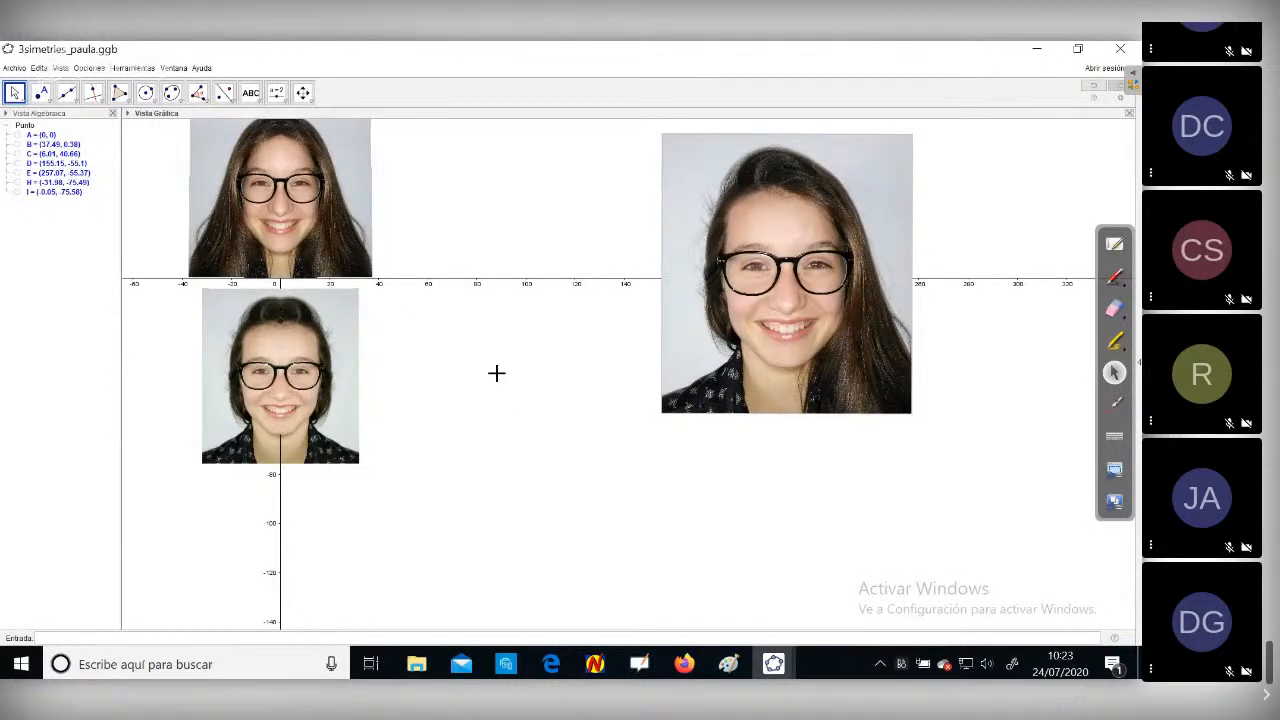
scroll(497, 373, "up", 2)
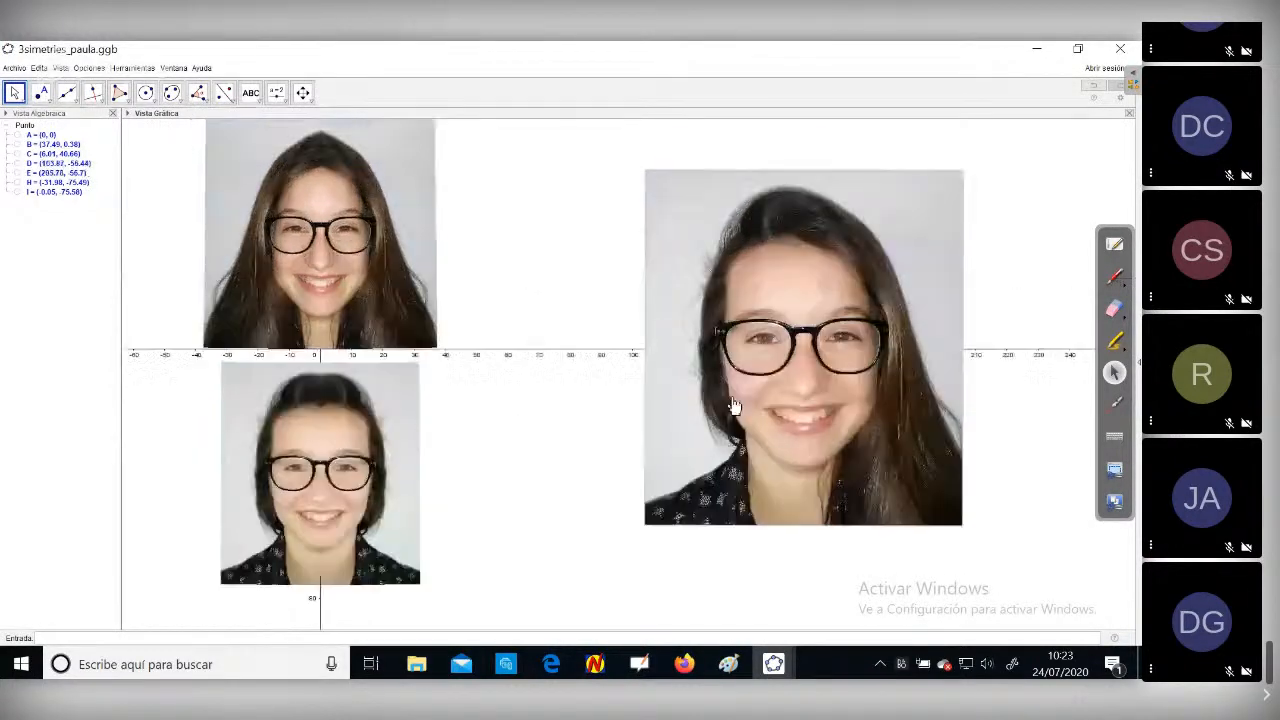
scroll(574, 414, "up", 1)
left_click_drag(574, 414, 560, 450)
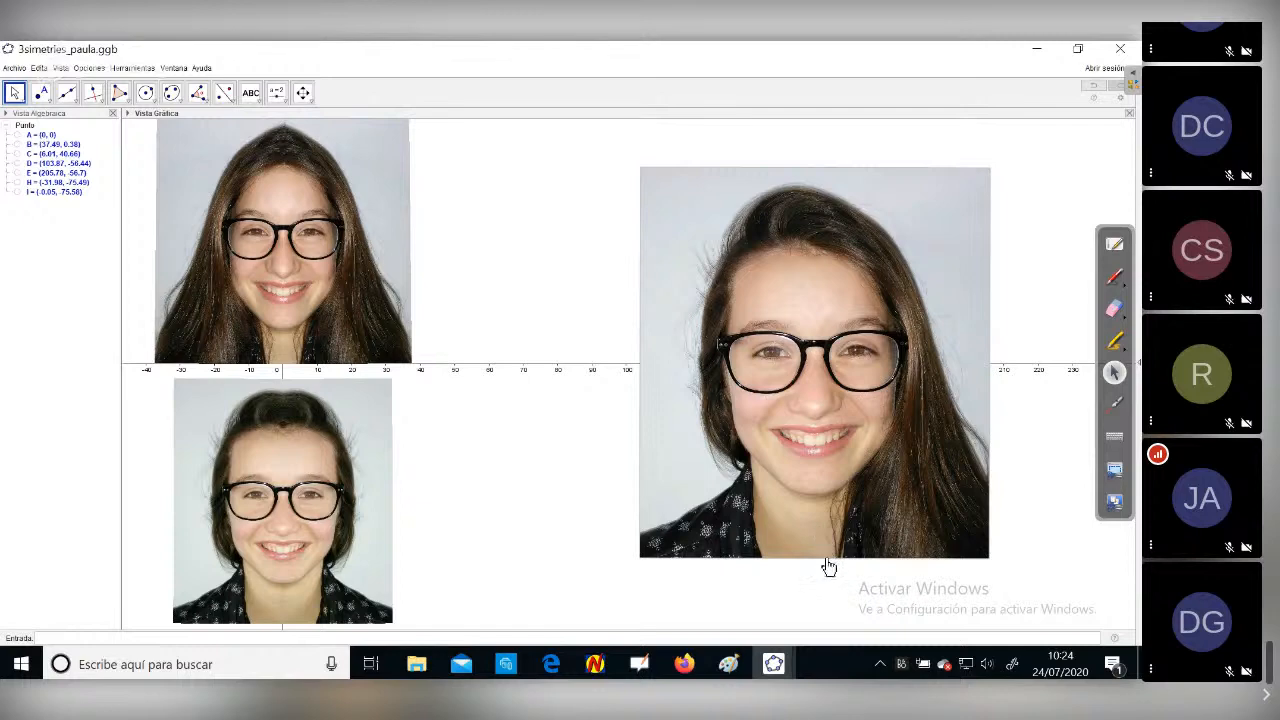
Examine the long-haired and short-haired mirrored portraits up close and compare them with the original photo.
left_click_drag(560, 257, 664, 264)
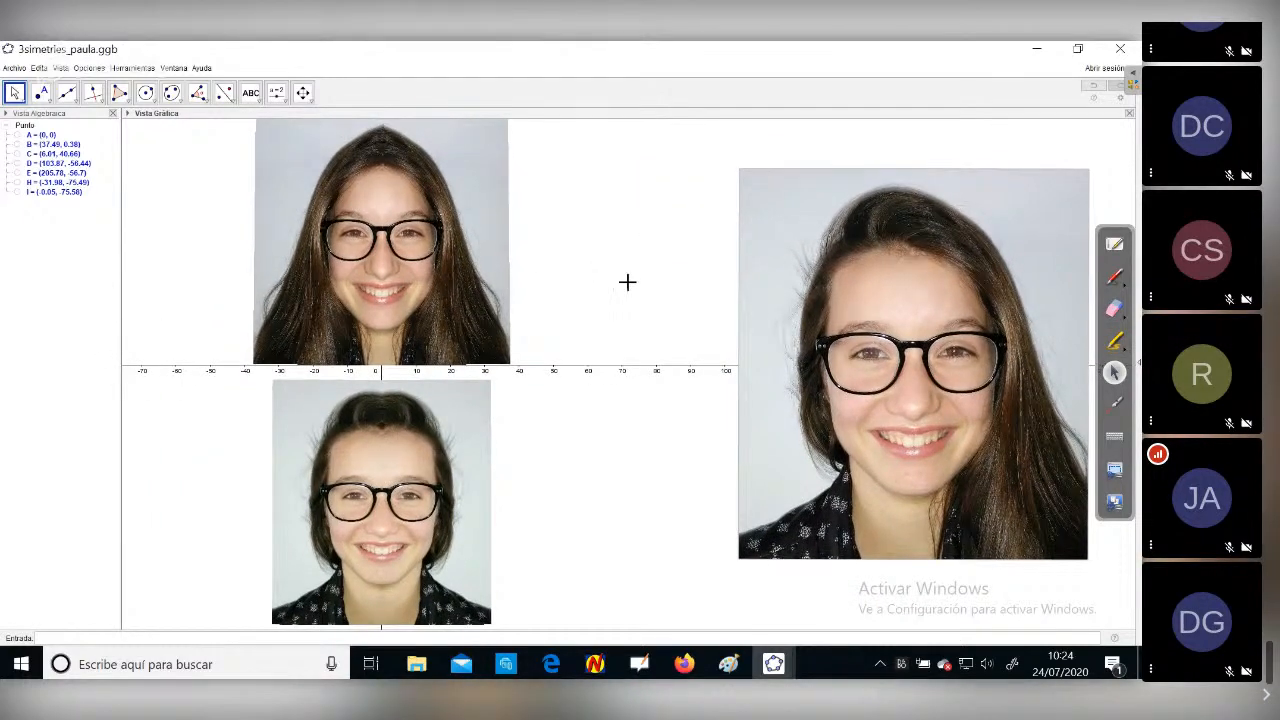
scroll(627, 282, "up", 2)
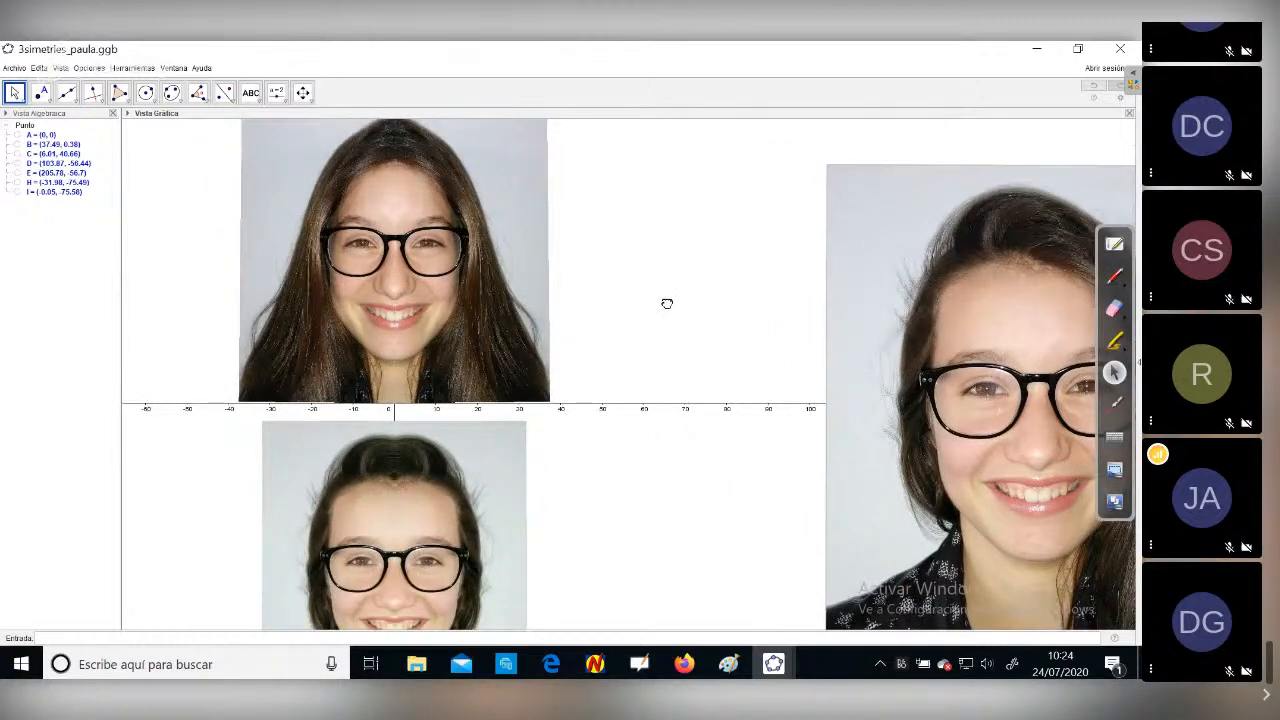
left_click_drag(666, 303, 690, 220)
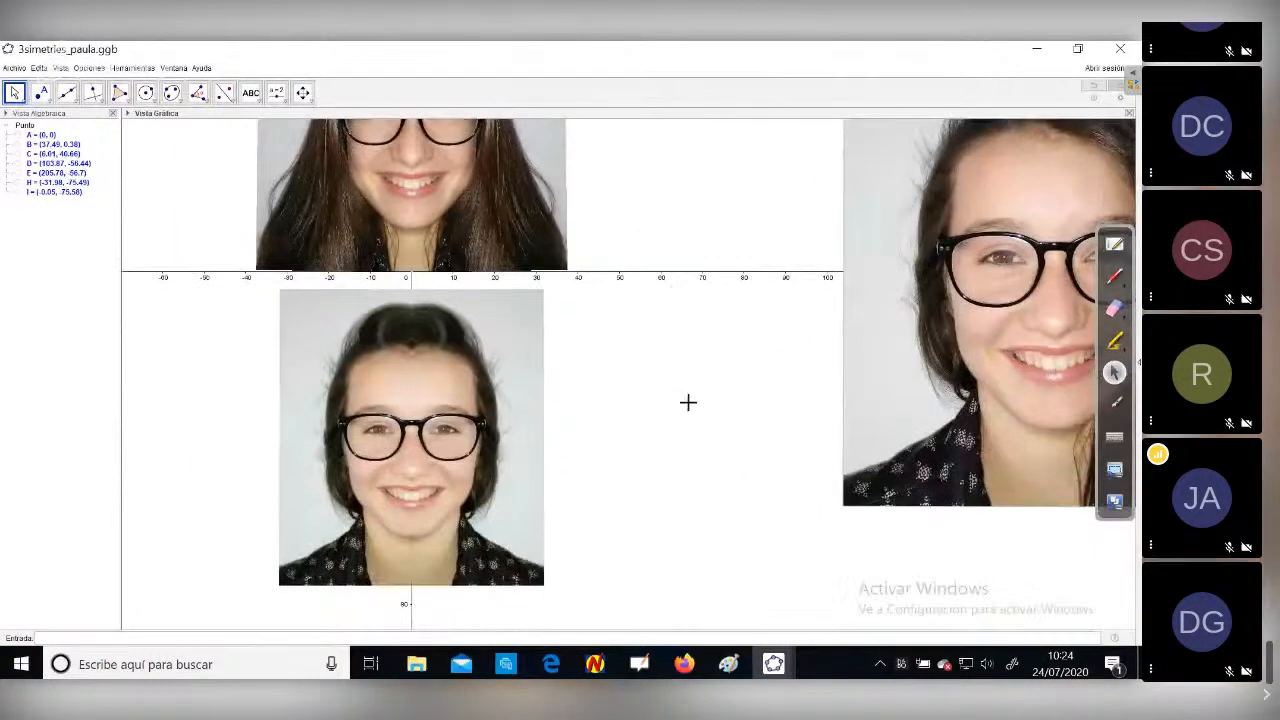
mouse_move(688, 404)
left_mouse_down()
mouse_move(674, 326)
mouse_move(720, 348)
mouse_move(686, 383)
left_mouse_up()
scroll(672, 330, "up", 2)
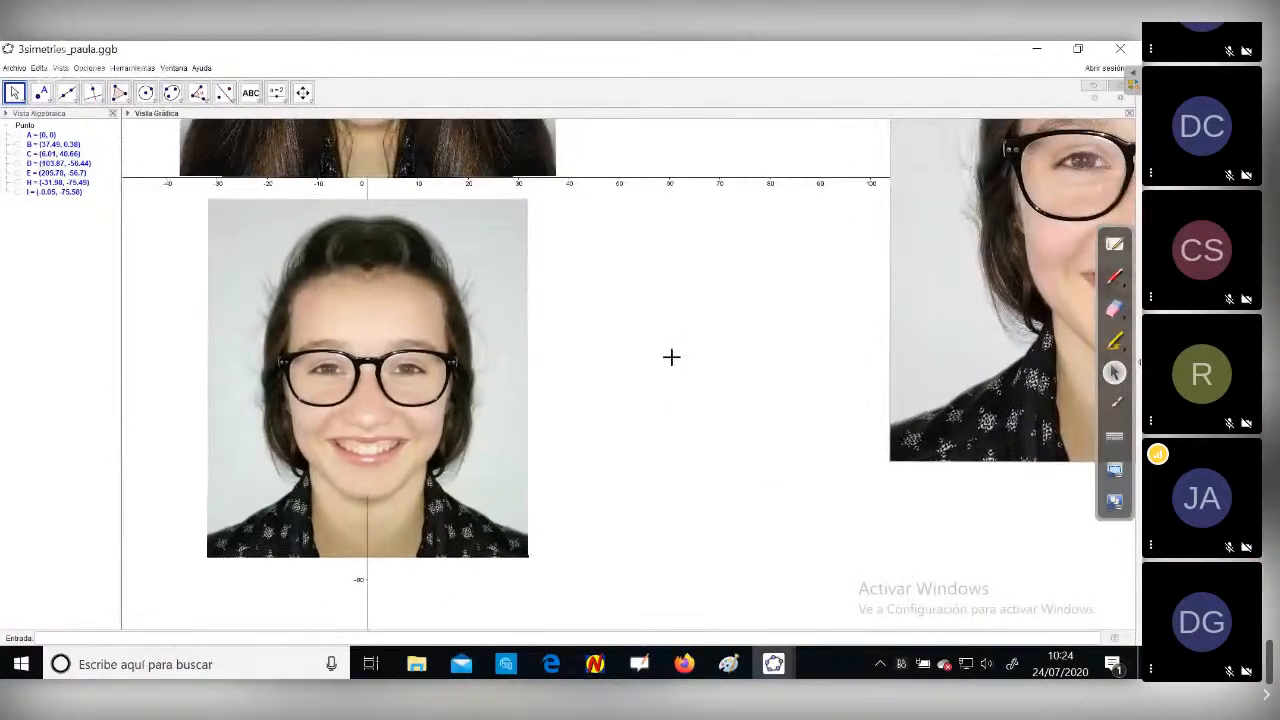
scroll(670, 355, "down", 4)
left_click_drag(684, 178, 560, 326)
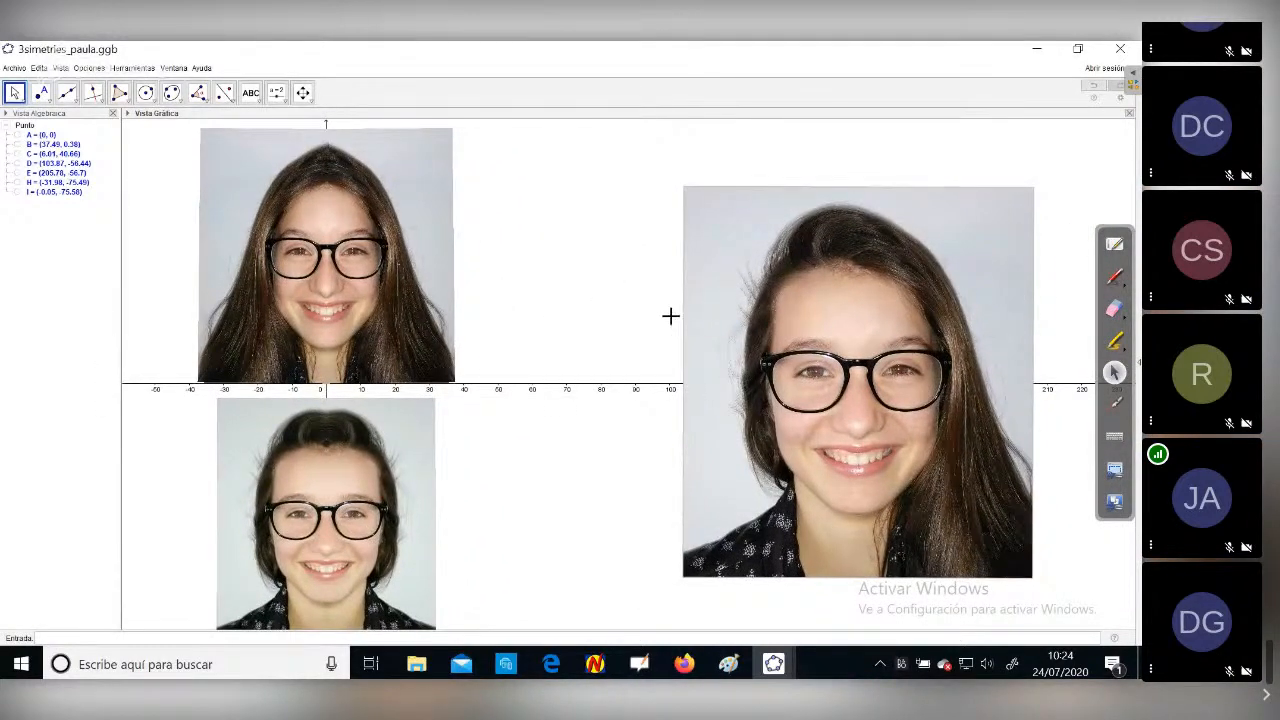
Return to File Explorer, open the file 4tasses from the Geogebra subfolder, and maximize its window.
left_click(1025, 49)
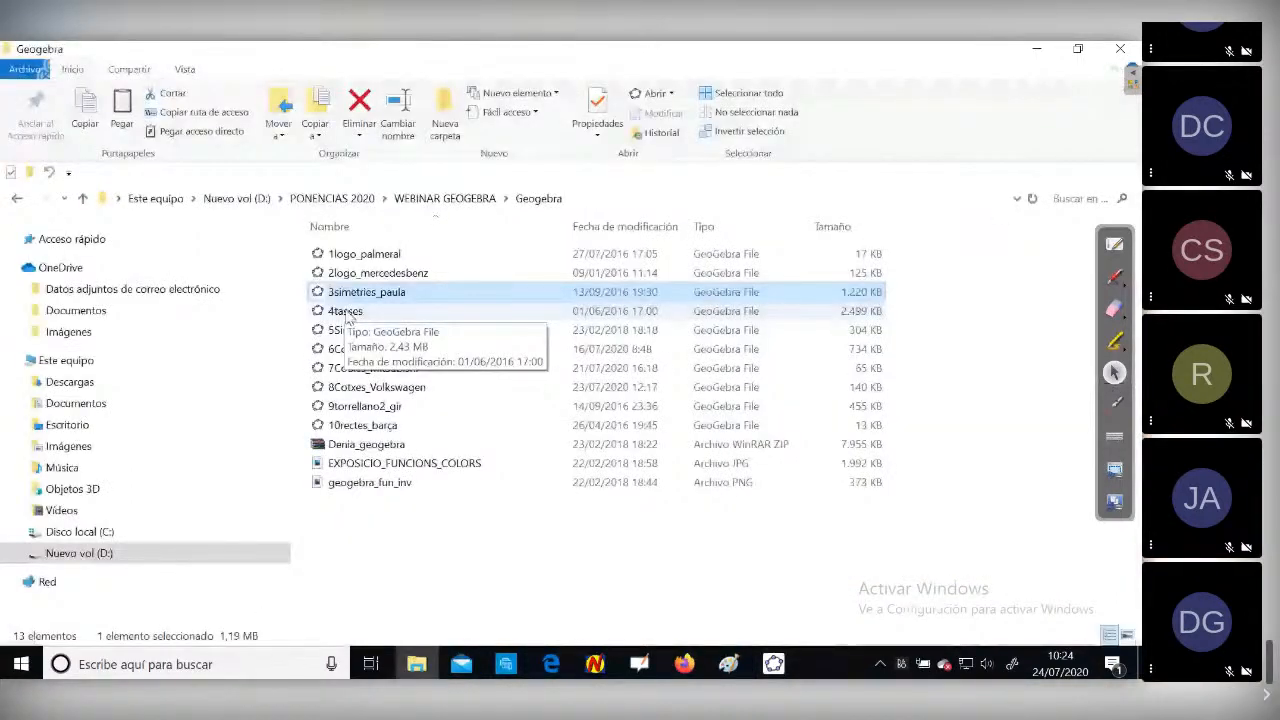
double_click(345, 311)
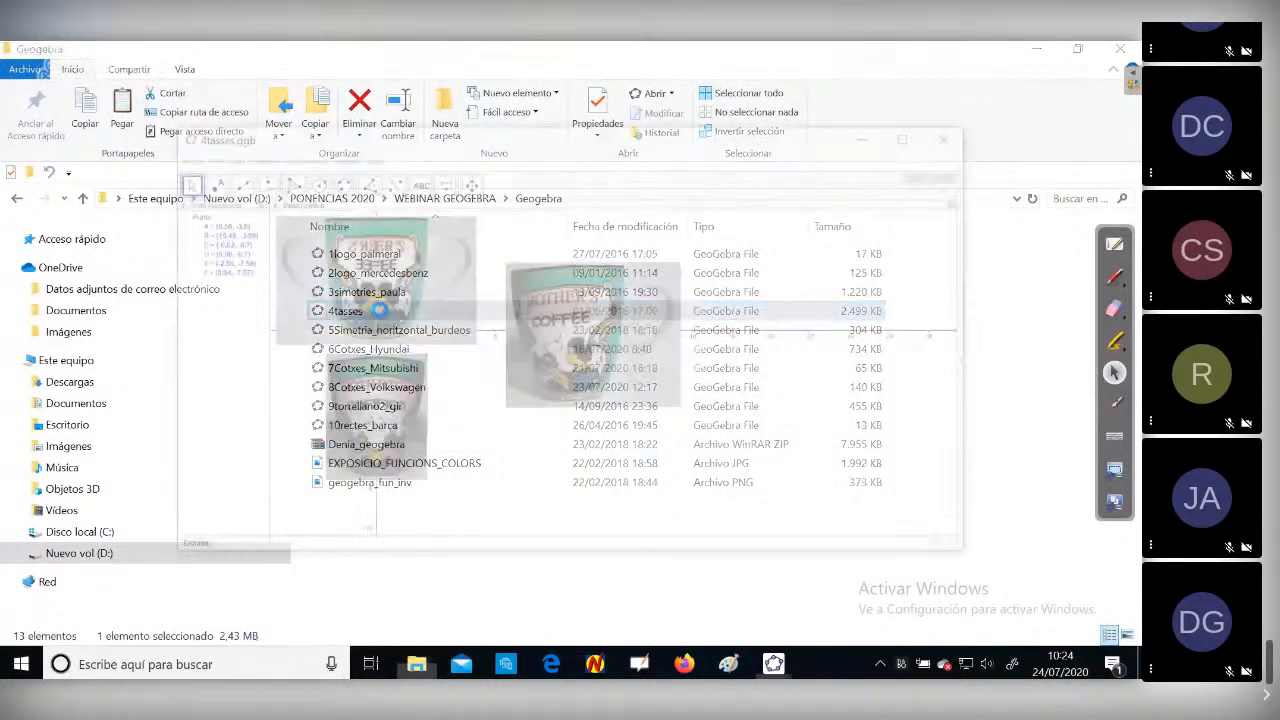
left_click(902, 139)
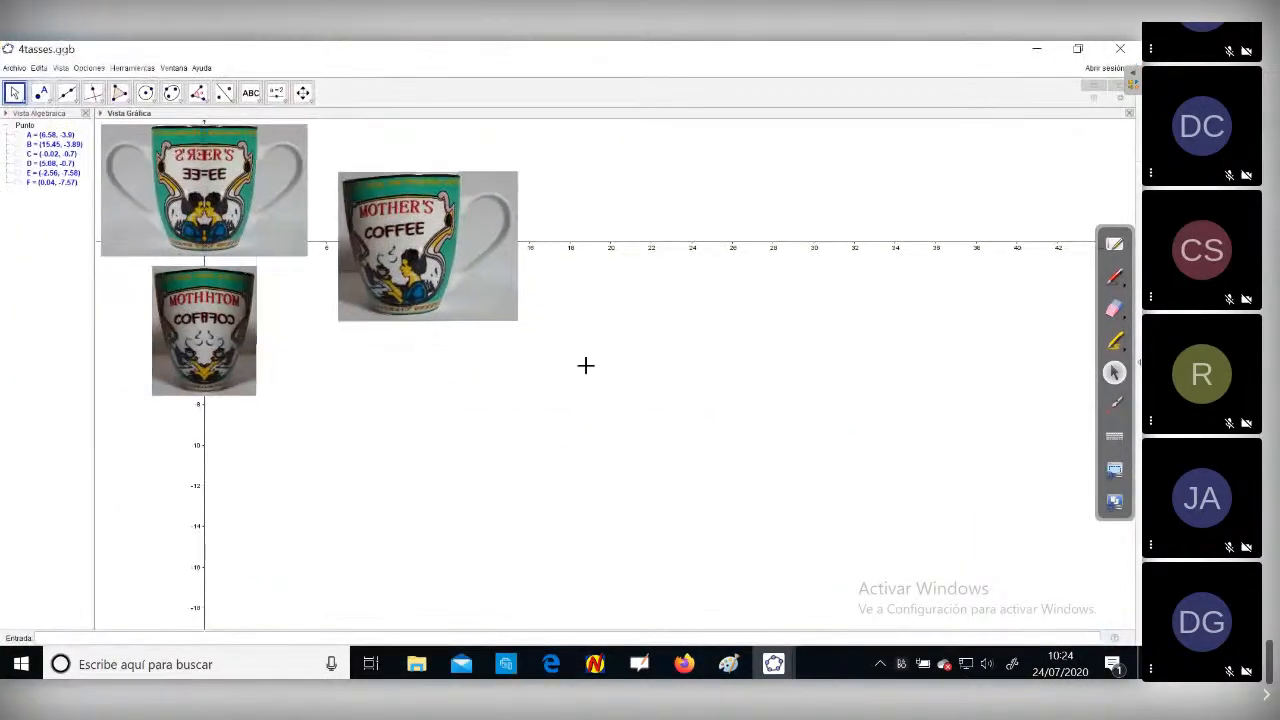
Slide the mirrored halves of the two-handled mug apart, rejoin them along the vertical axis, and close 4tasses without saving.
scroll(649, 383, "up", 3)
left_click_drag(603, 286, 1016, 446)
scroll(926, 412, "up", 2)
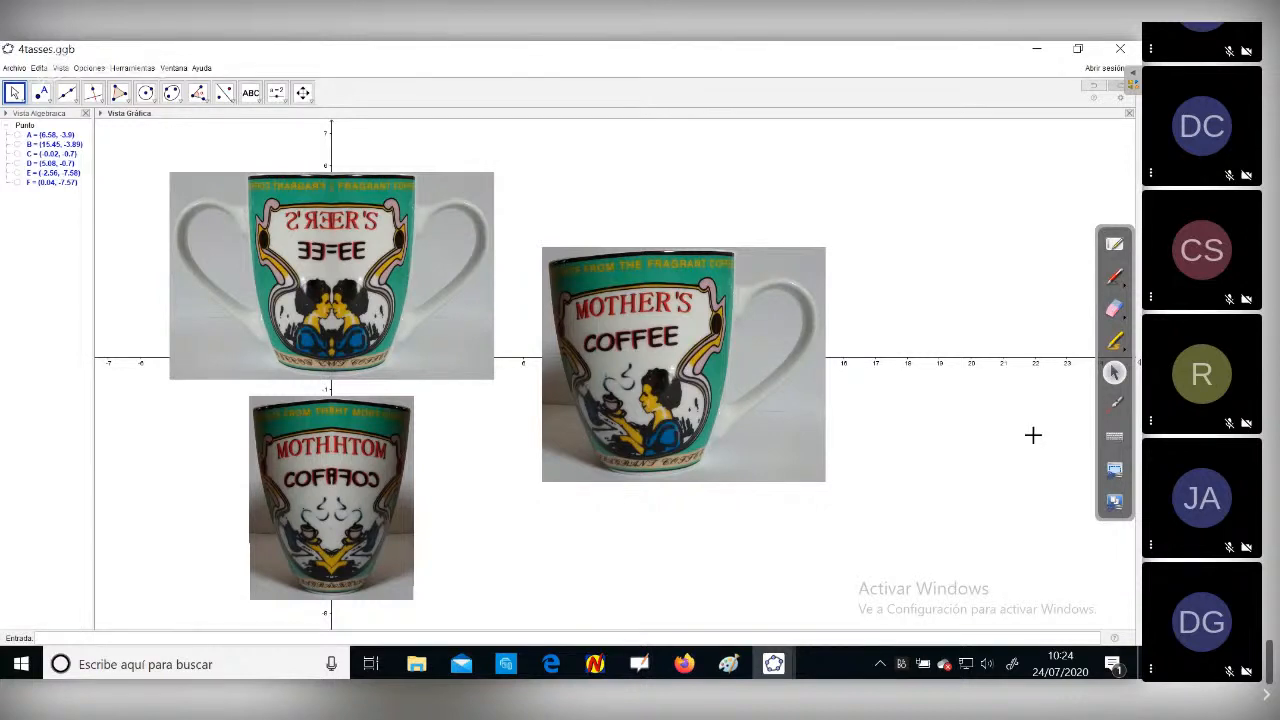
scroll(1034, 434, "up", 1)
left_click_drag(1006, 437, 1048, 437)
left_click_drag(466, 300, 492, 285)
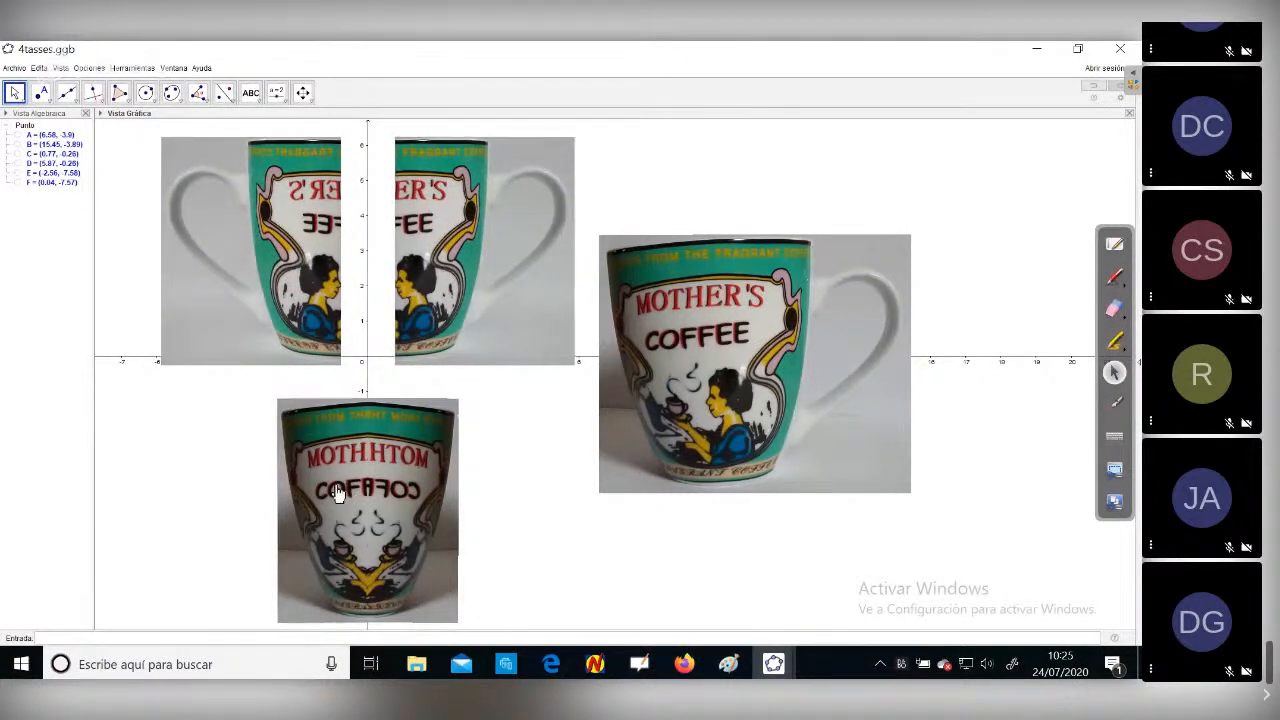
left_click_drag(337, 492, 343, 489)
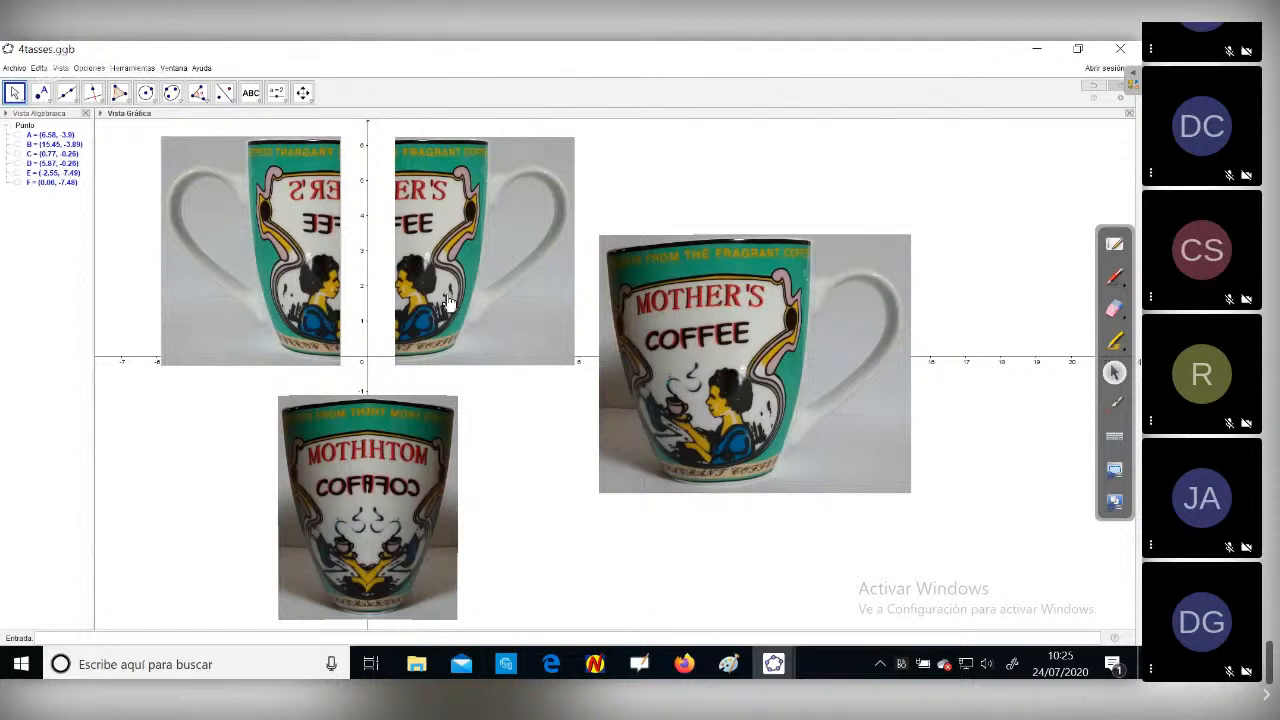
left_click_drag(448, 302, 418, 291)
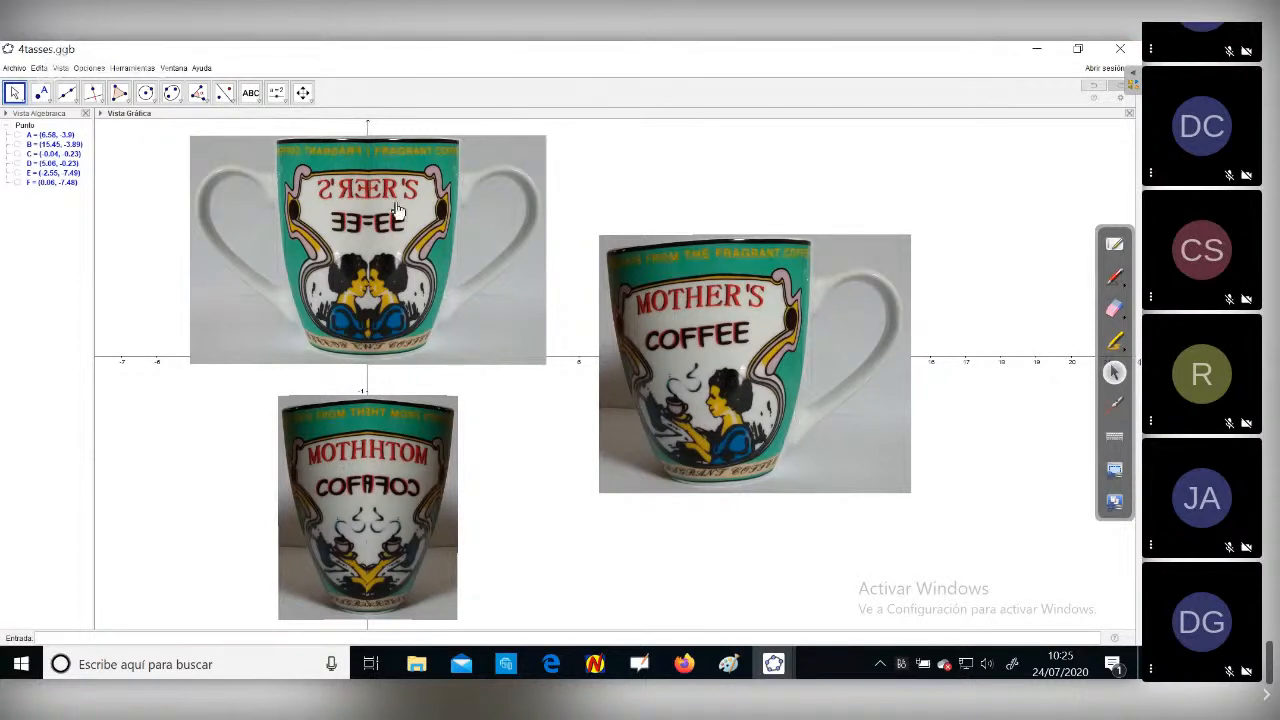
left_click(1117, 50)
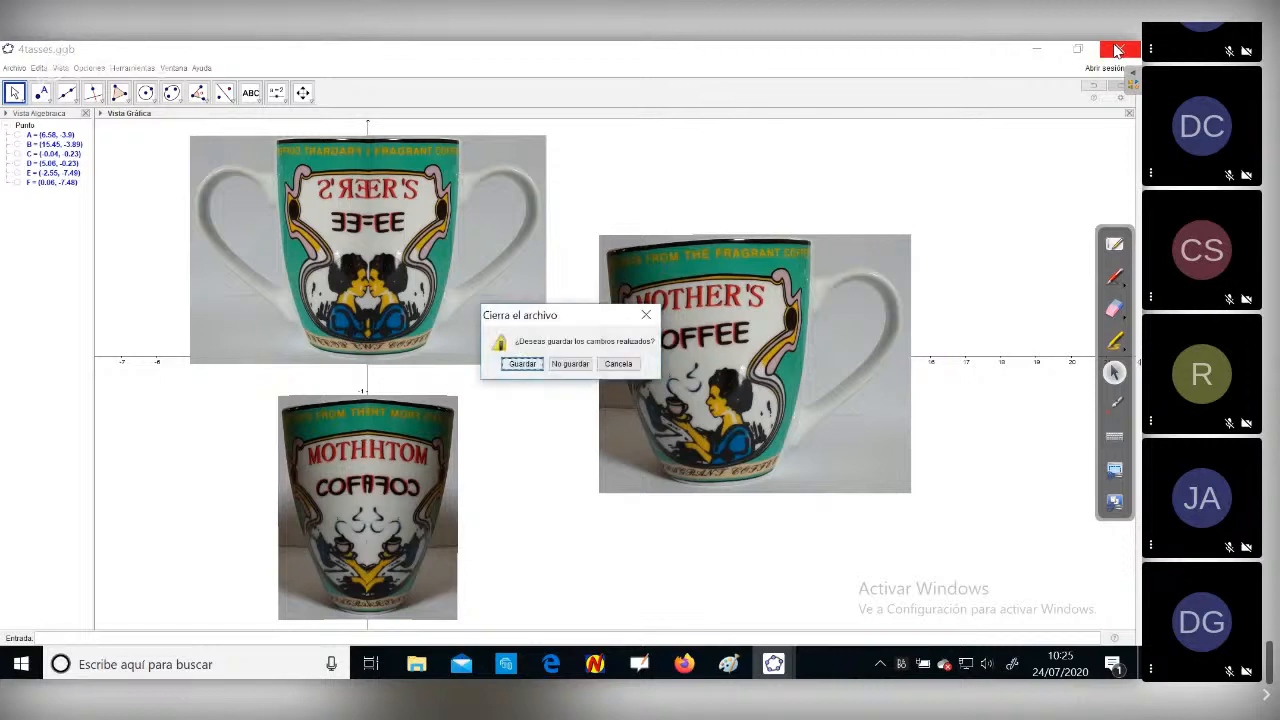
left_click(568, 365)
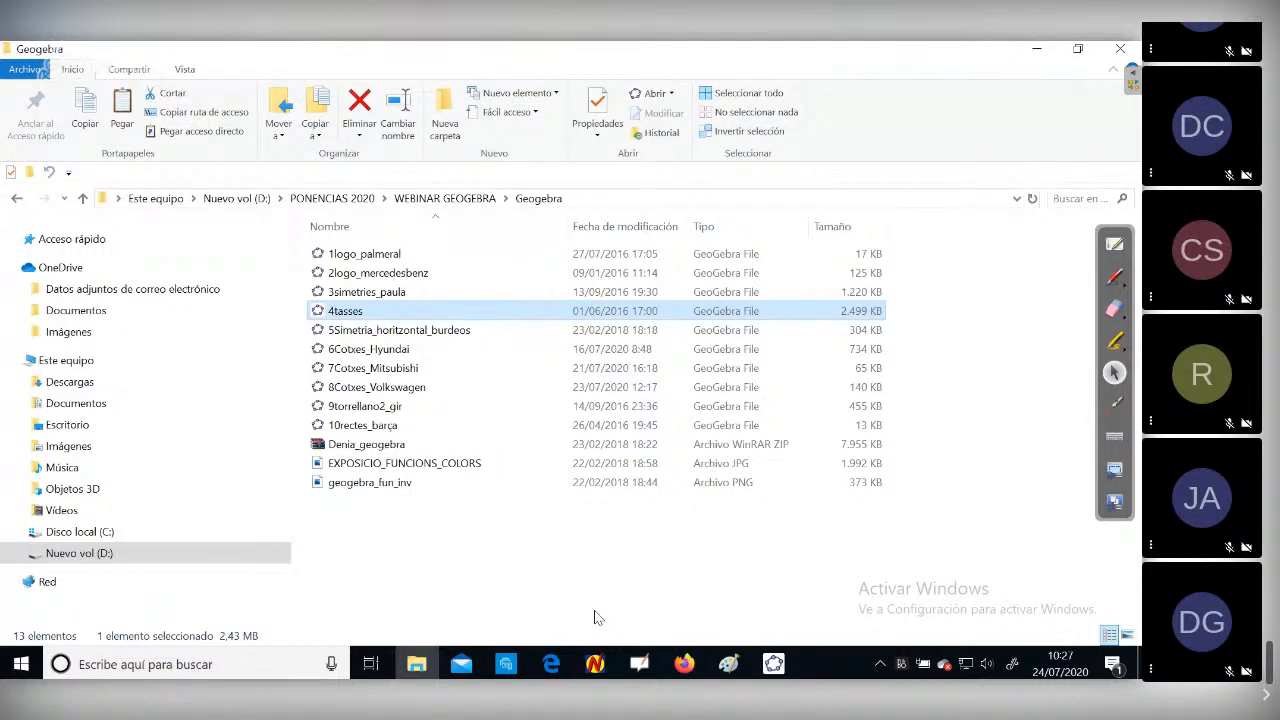
Switch to Firefox, go to padlet.com, and open the board TRANSFORMACIONS GEOMÈTRIQUES AL CONFINAMENT.
left_click(684, 664)
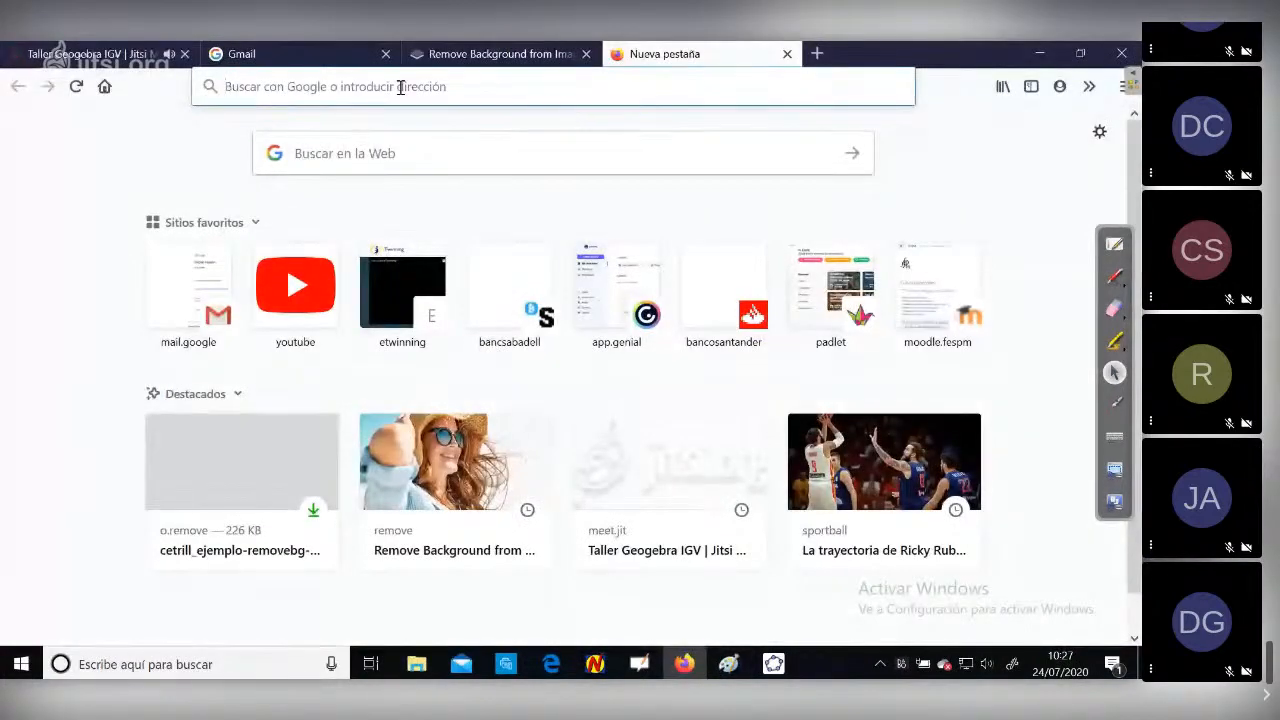
type("padlet.com/")
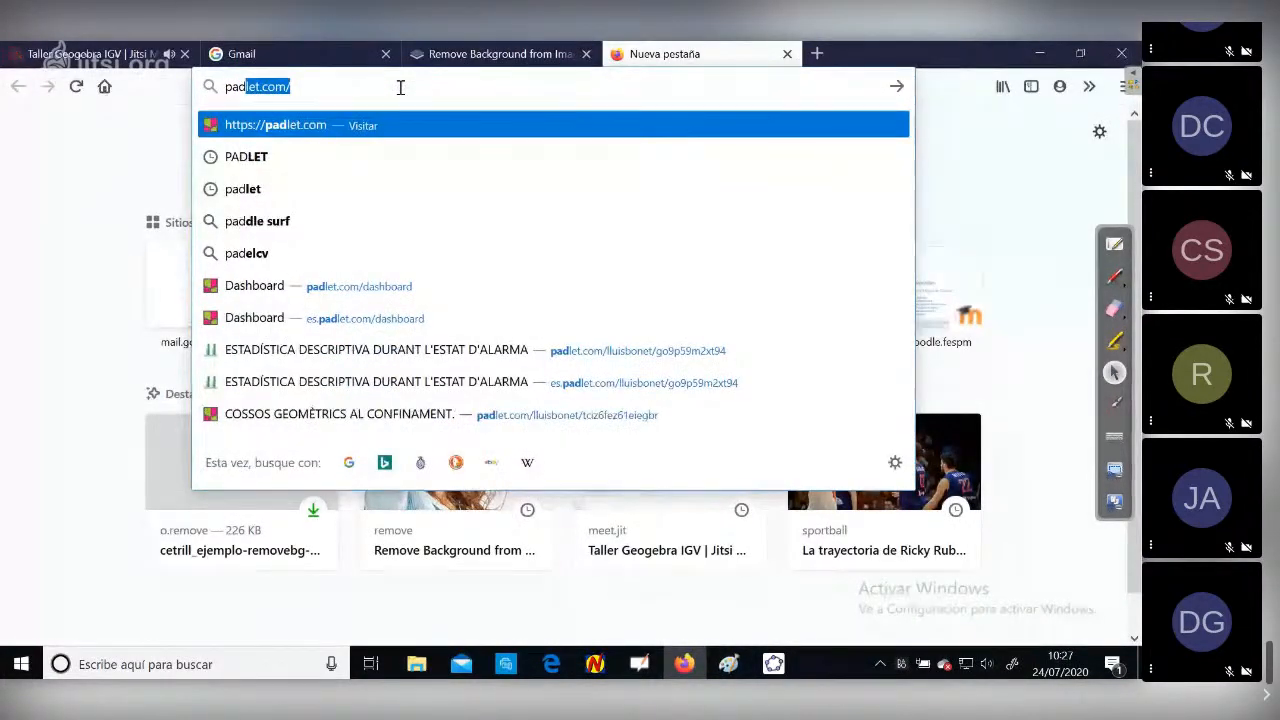
key("Return")
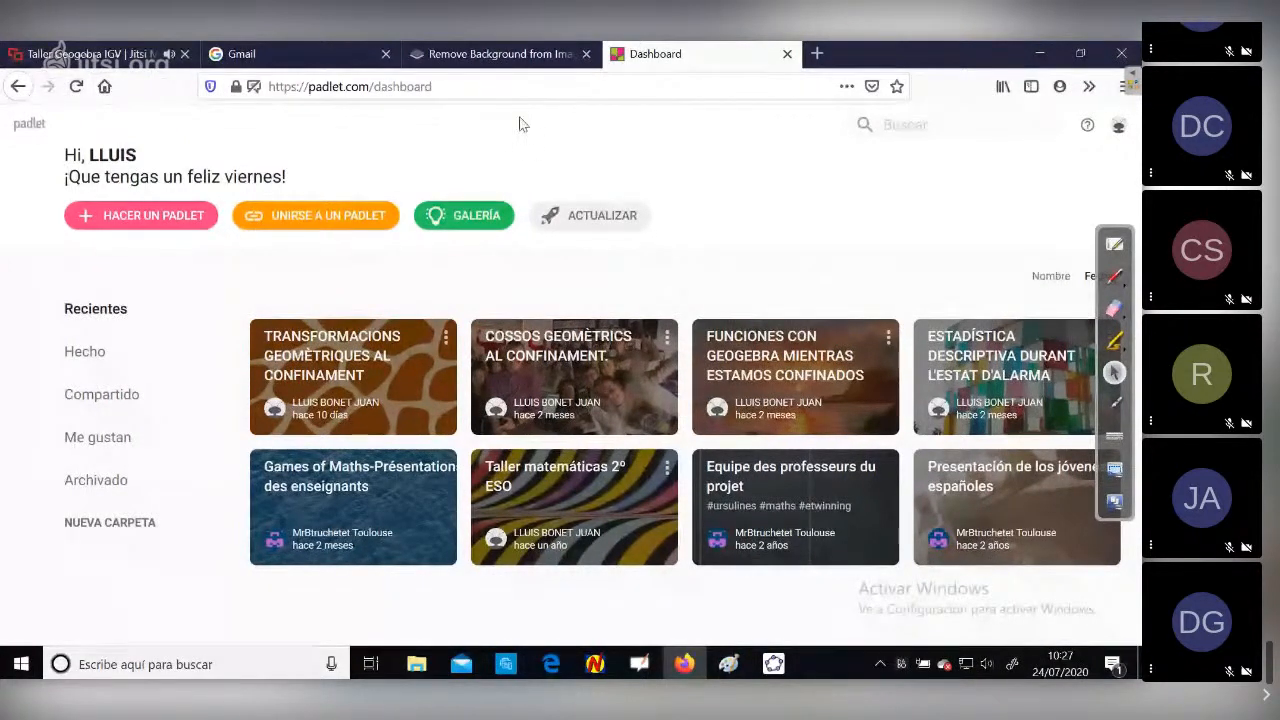
left_click(362, 368)
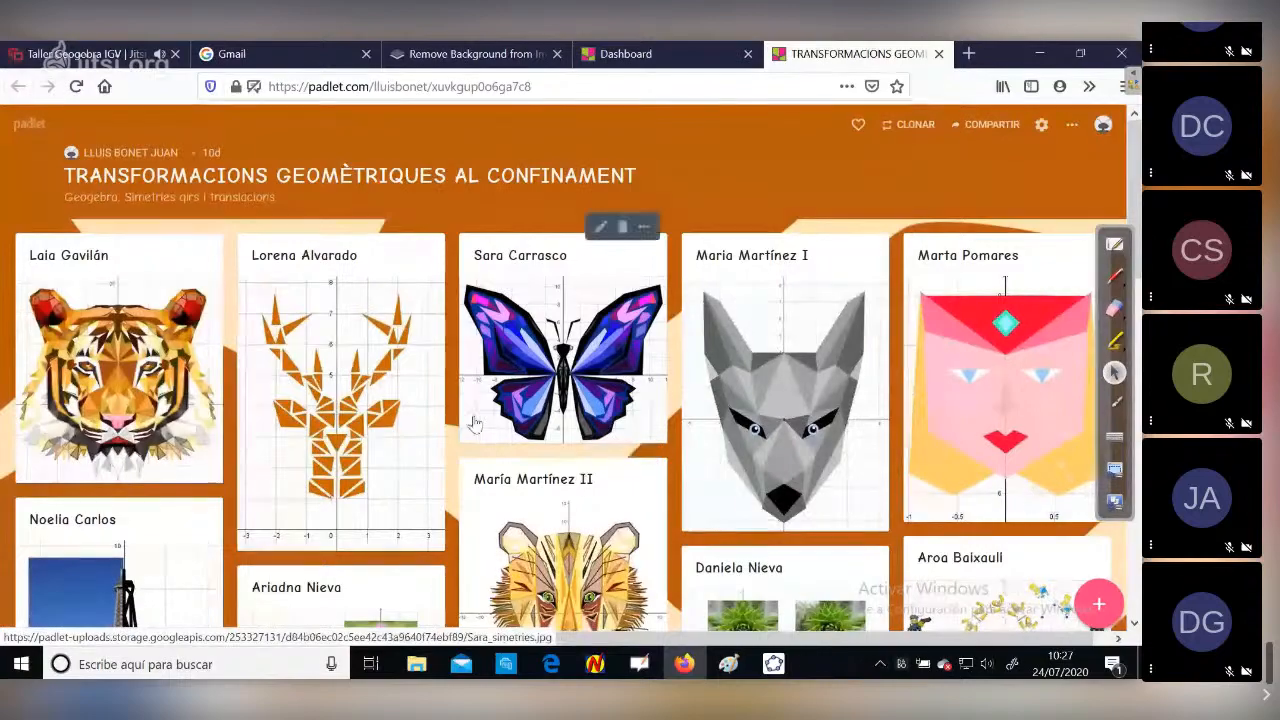
Browse the board's student works on symmetries, rotations and translations down to its lowest posts.
scroll(481, 393, "down", 2)
scroll(481, 393, "down", 4)
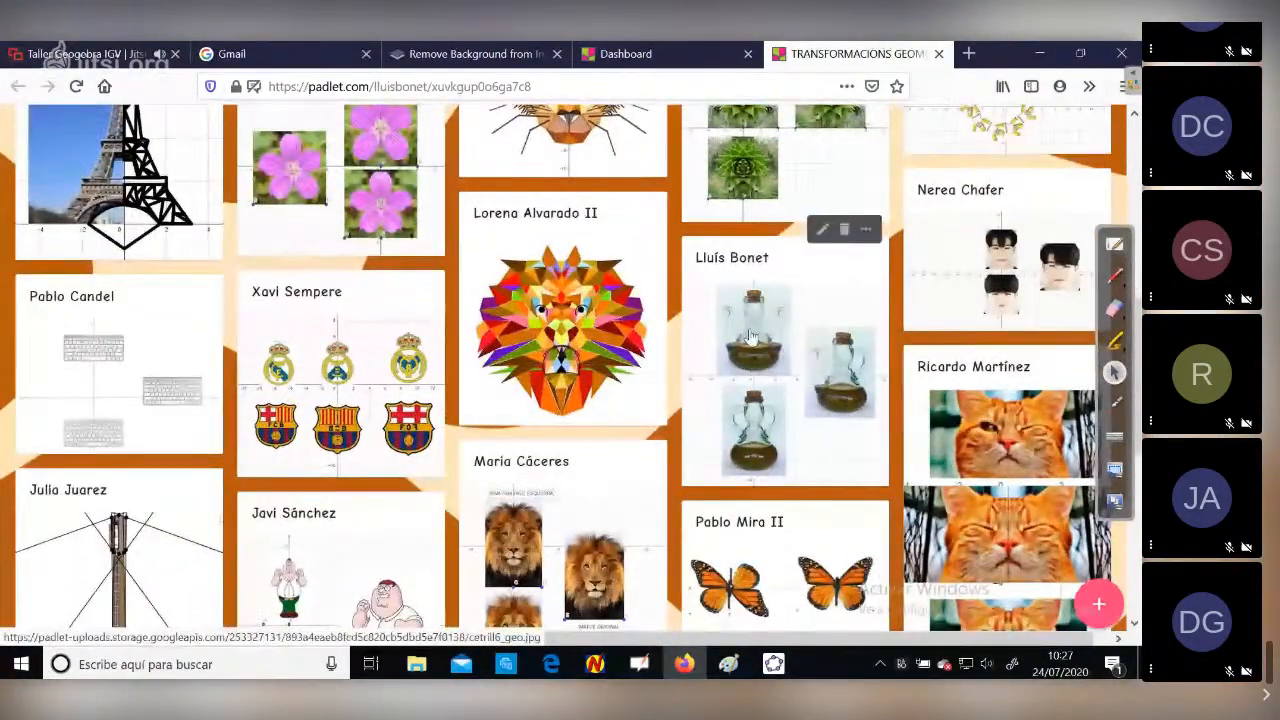
scroll(742, 365, "down", 1)
scroll(742, 365, "down", 2)
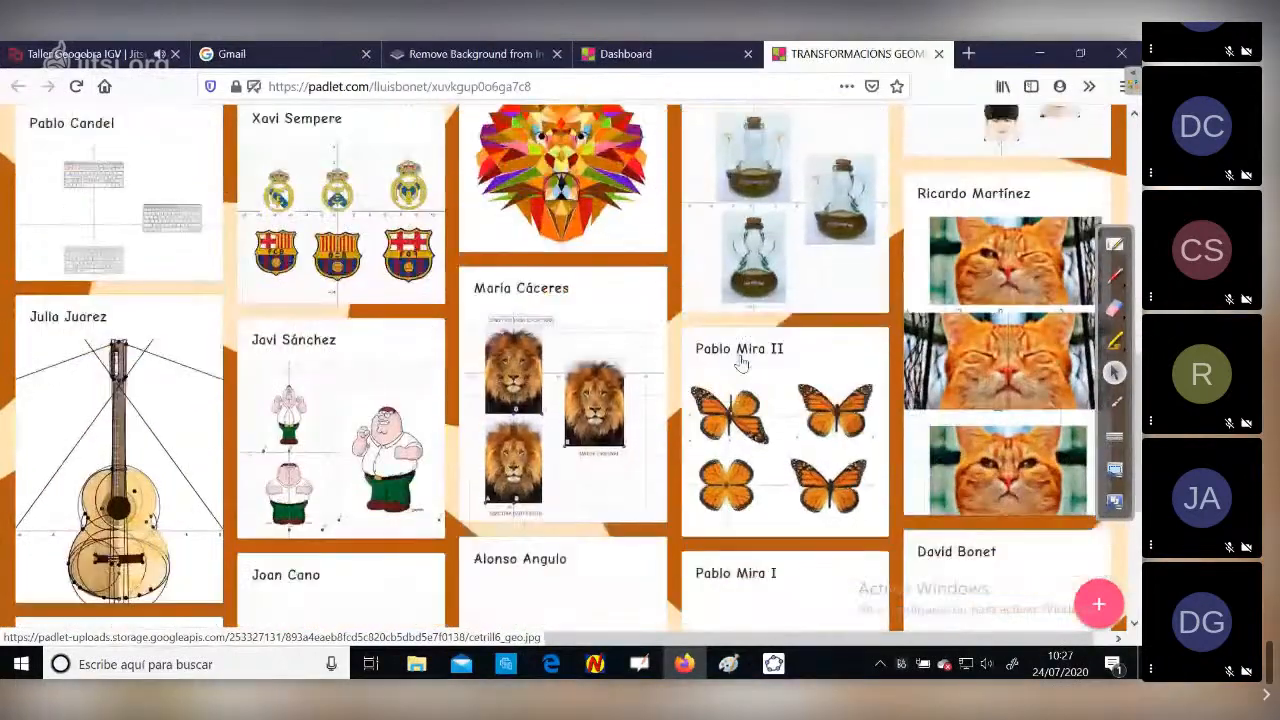
scroll(742, 362, "down", 1)
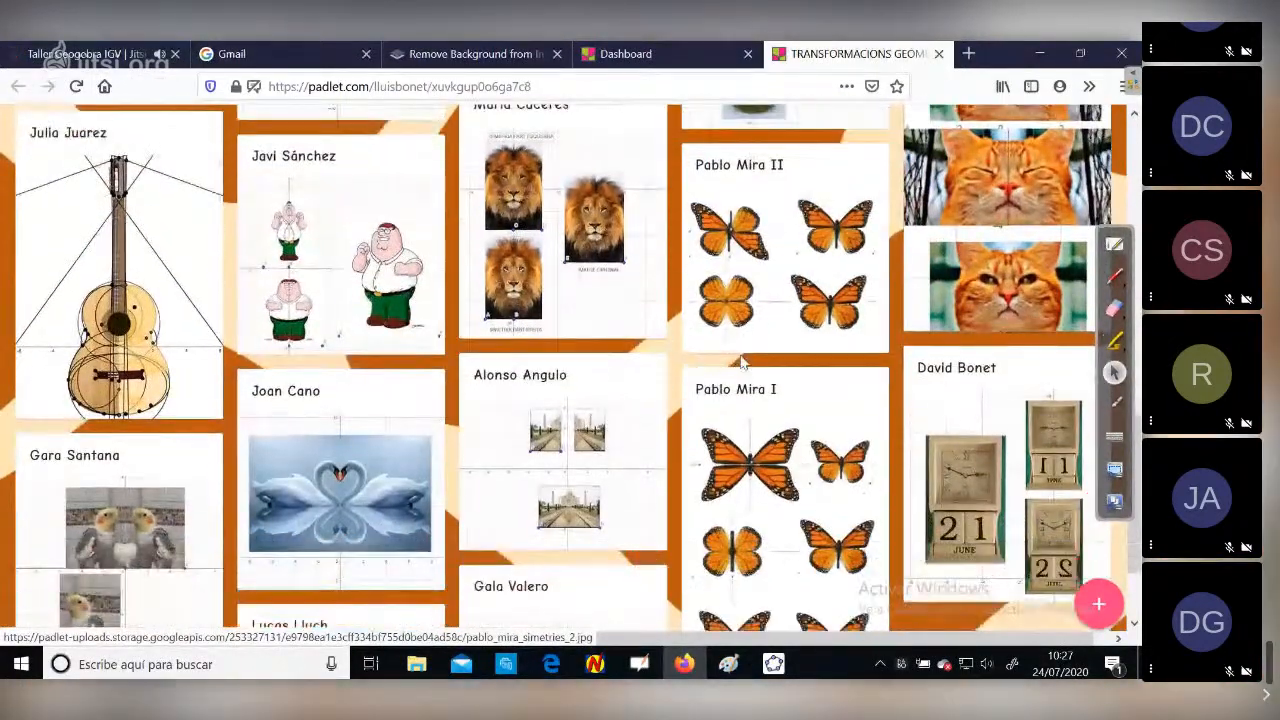
scroll(742, 362, "down", 1)
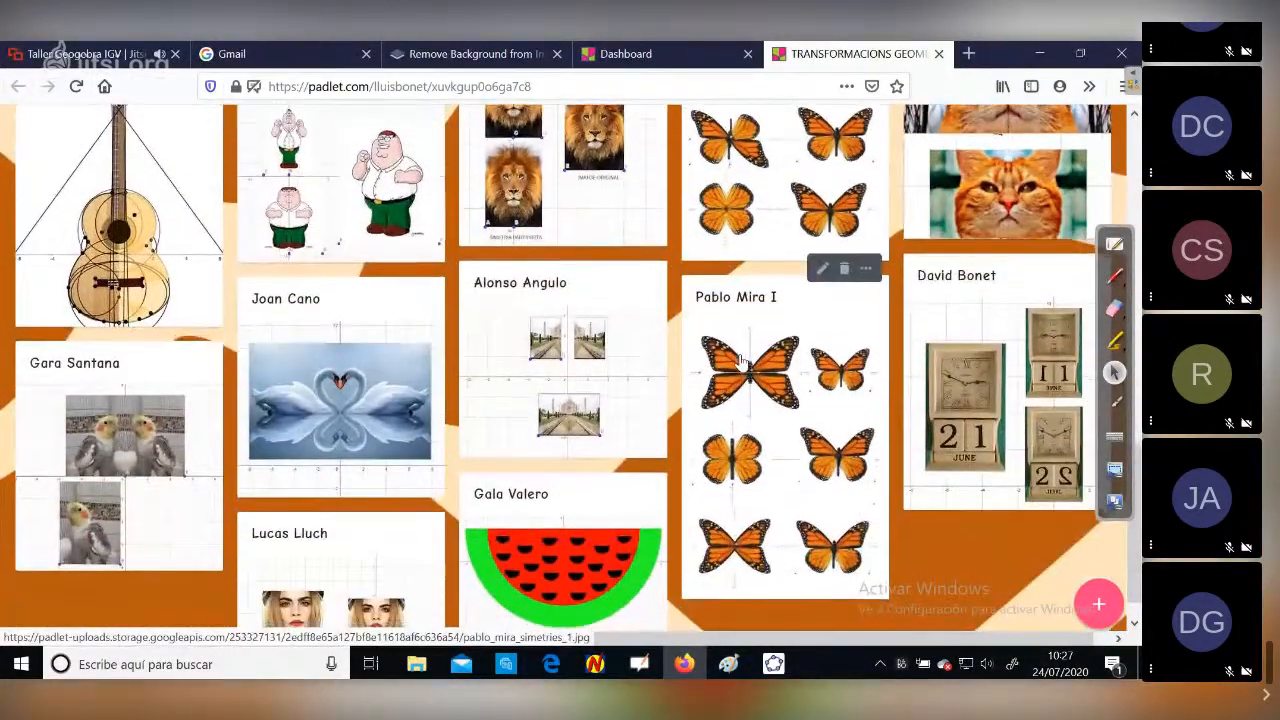
scroll(742, 362, "down", 1)
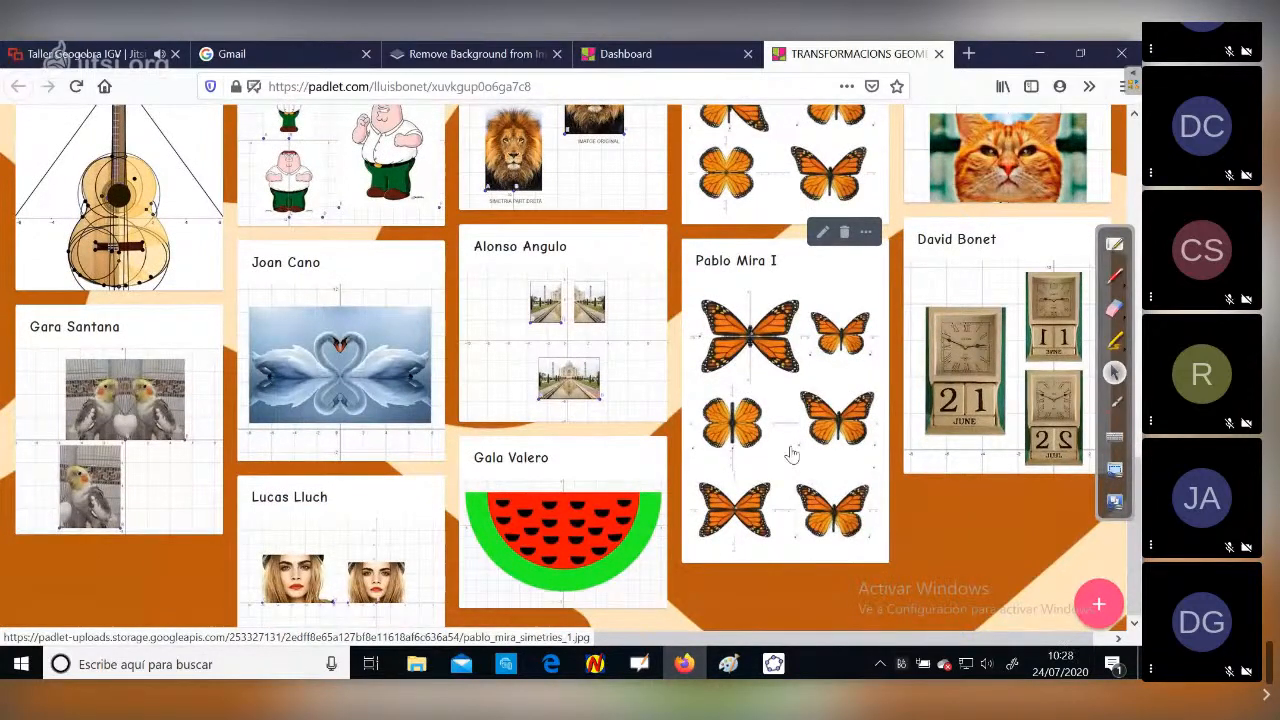
View the winking-cat symmetries and the four-butterfly symmetries enlarged, closing each image to return to the board.
scroll(797, 453, "up", 3)
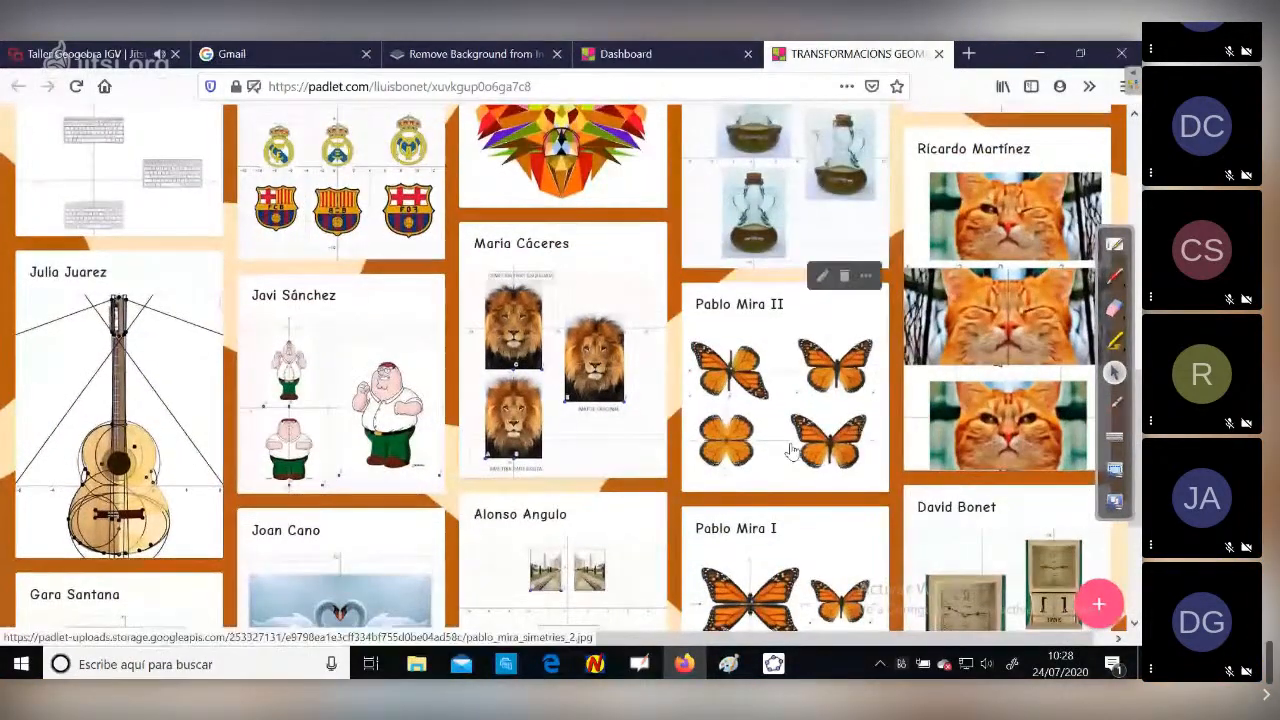
left_click(1001, 240)
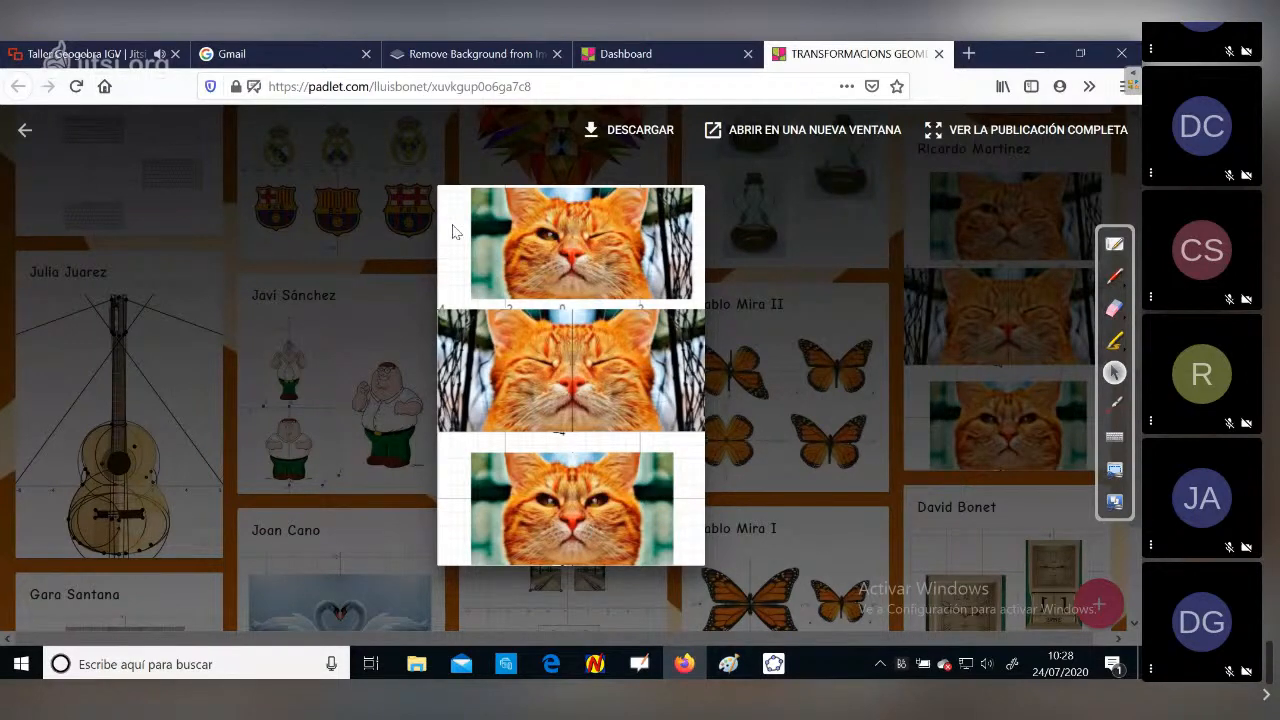
left_click(25, 132)
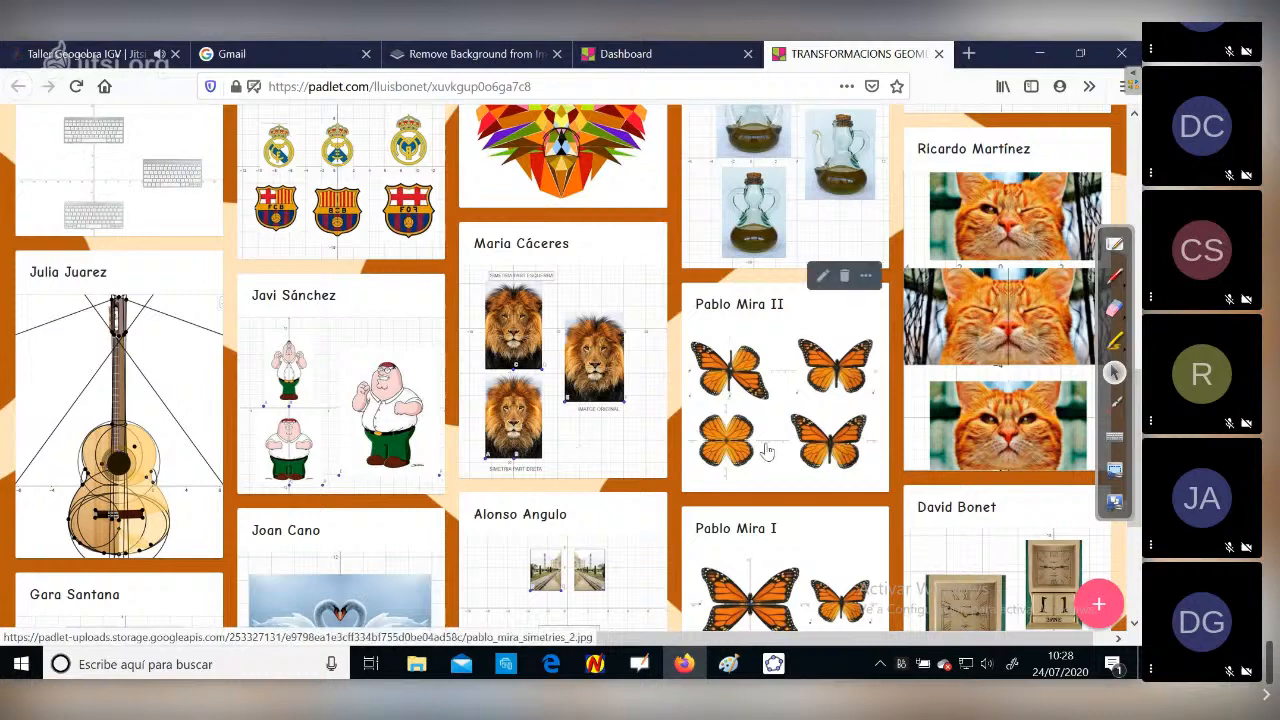
left_click(786, 421)
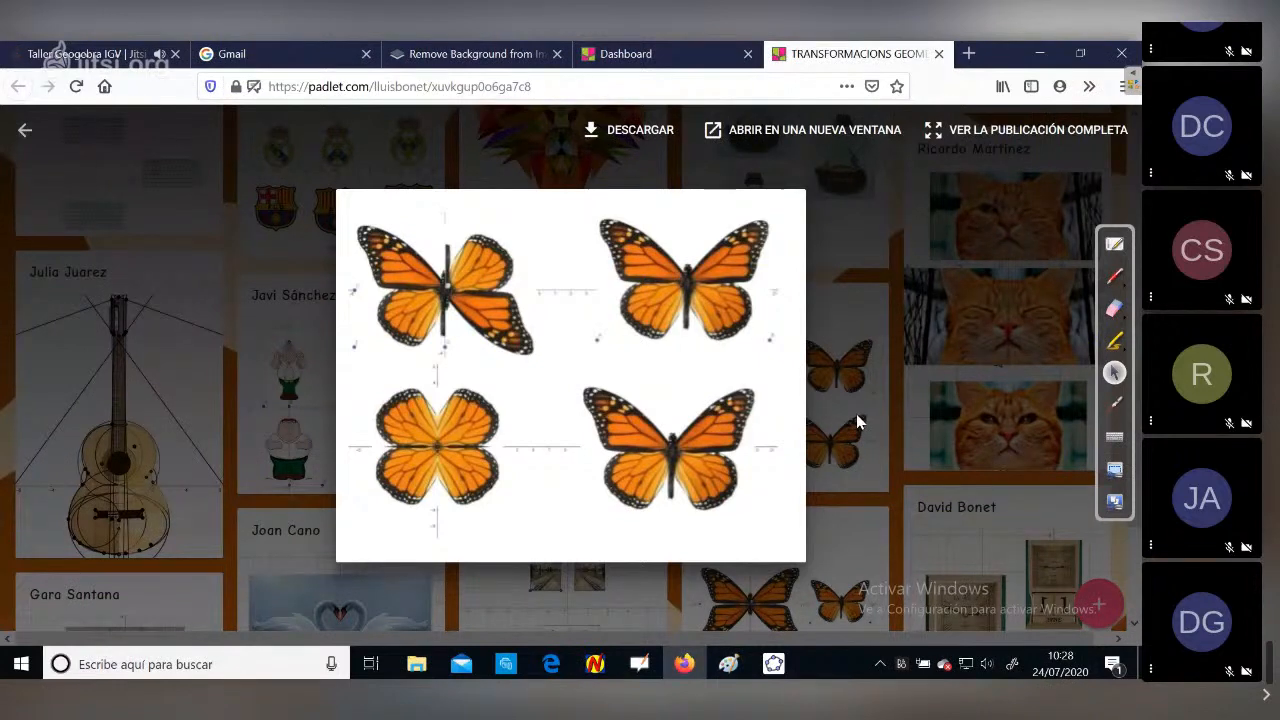
left_click(26, 134)
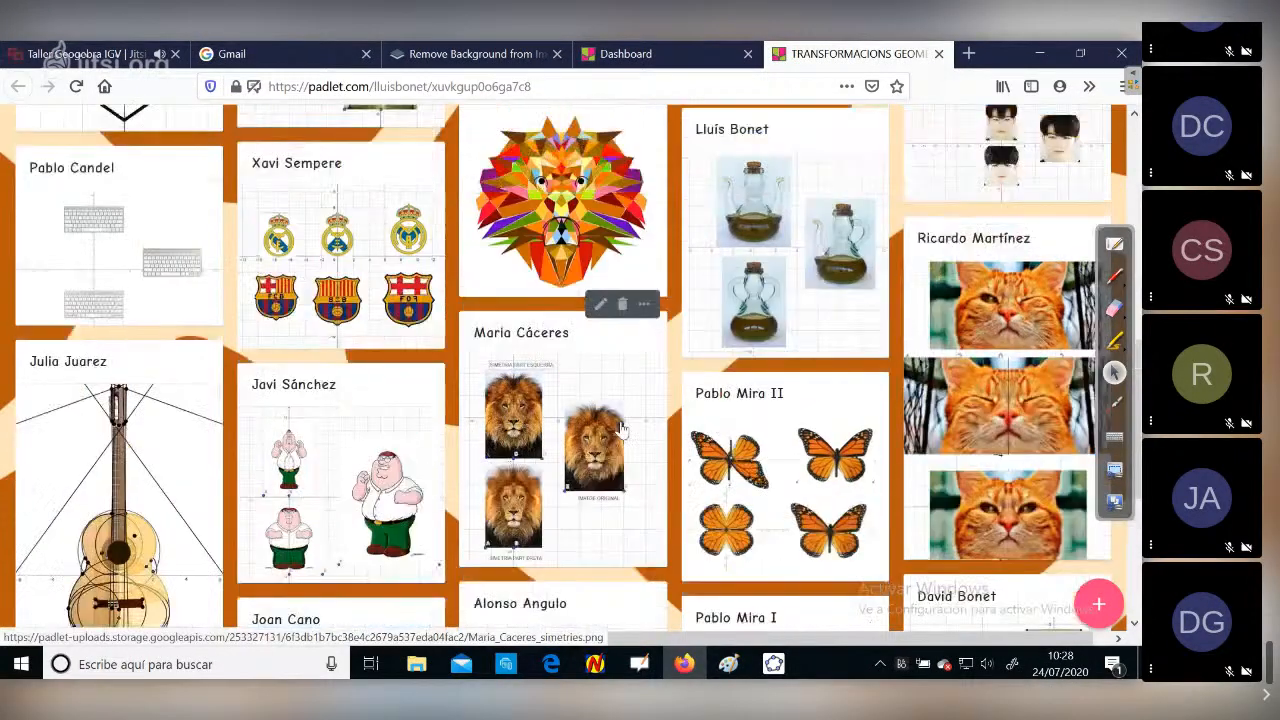
View the grey polygon wolf head and the orange deer head from the board's first row enlarged, closing each image.
scroll(620, 428, "up", 5)
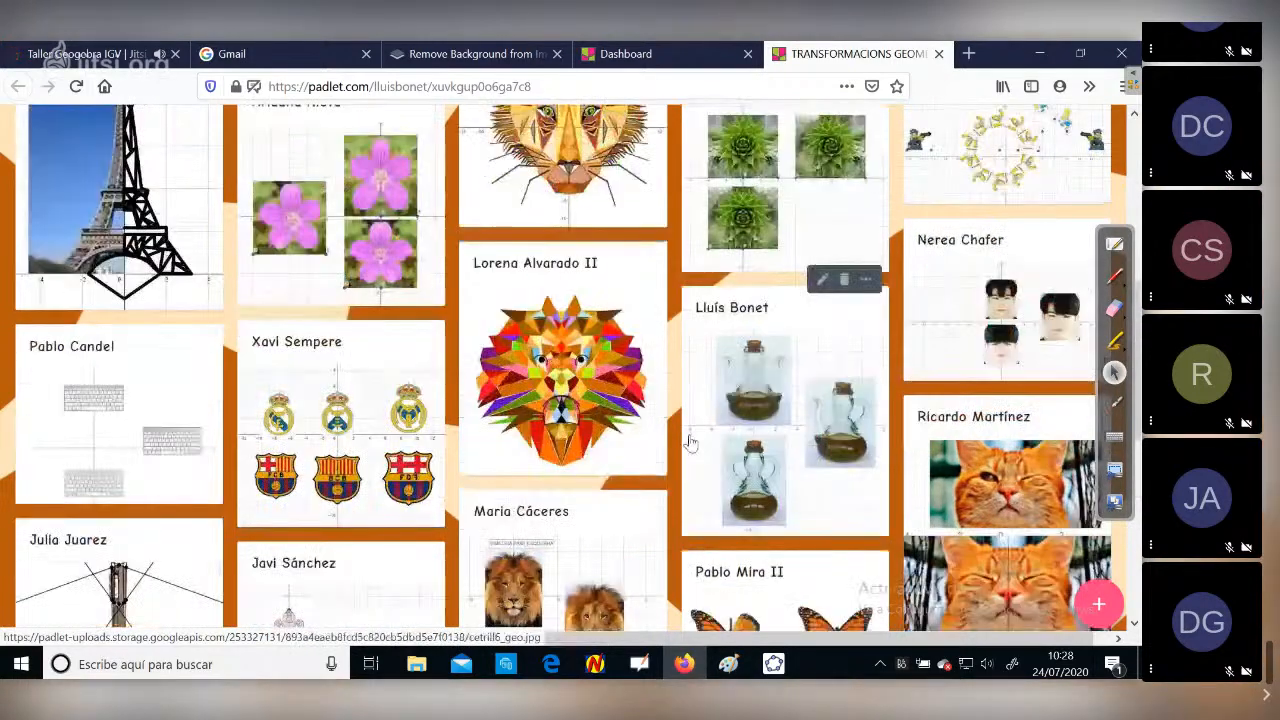
scroll(693, 446, "up", 2)
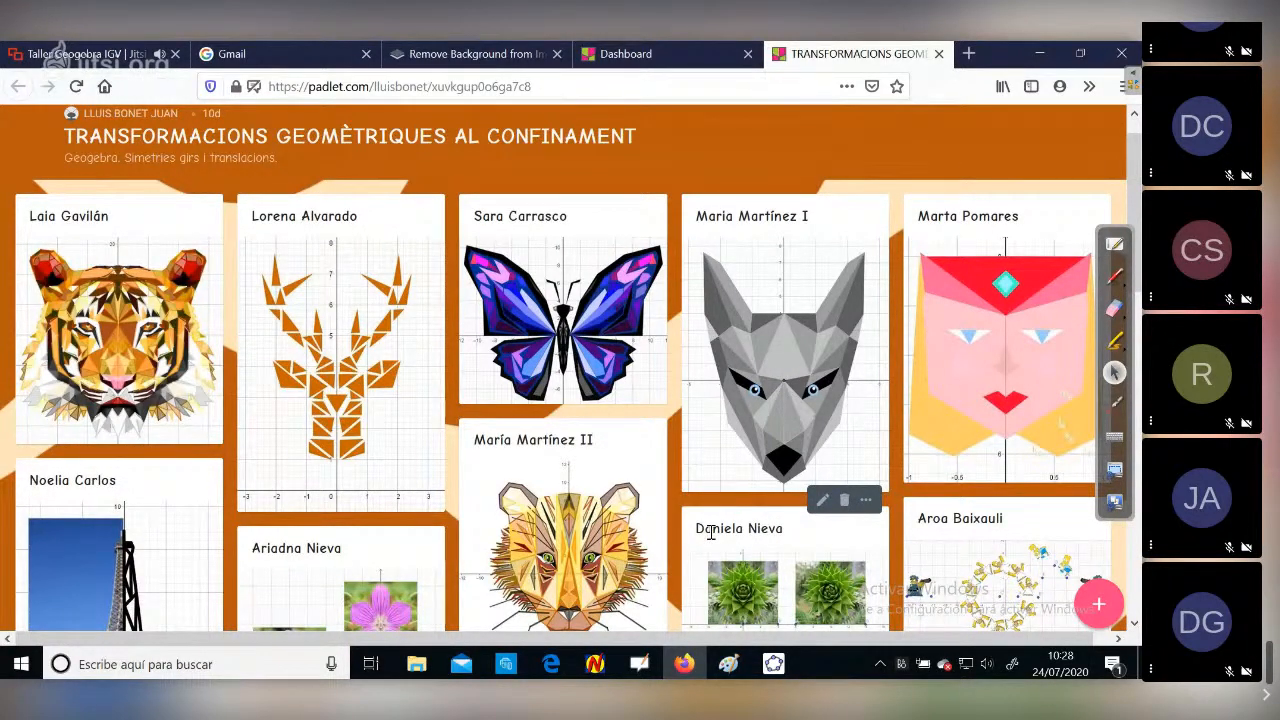
left_click(792, 378)
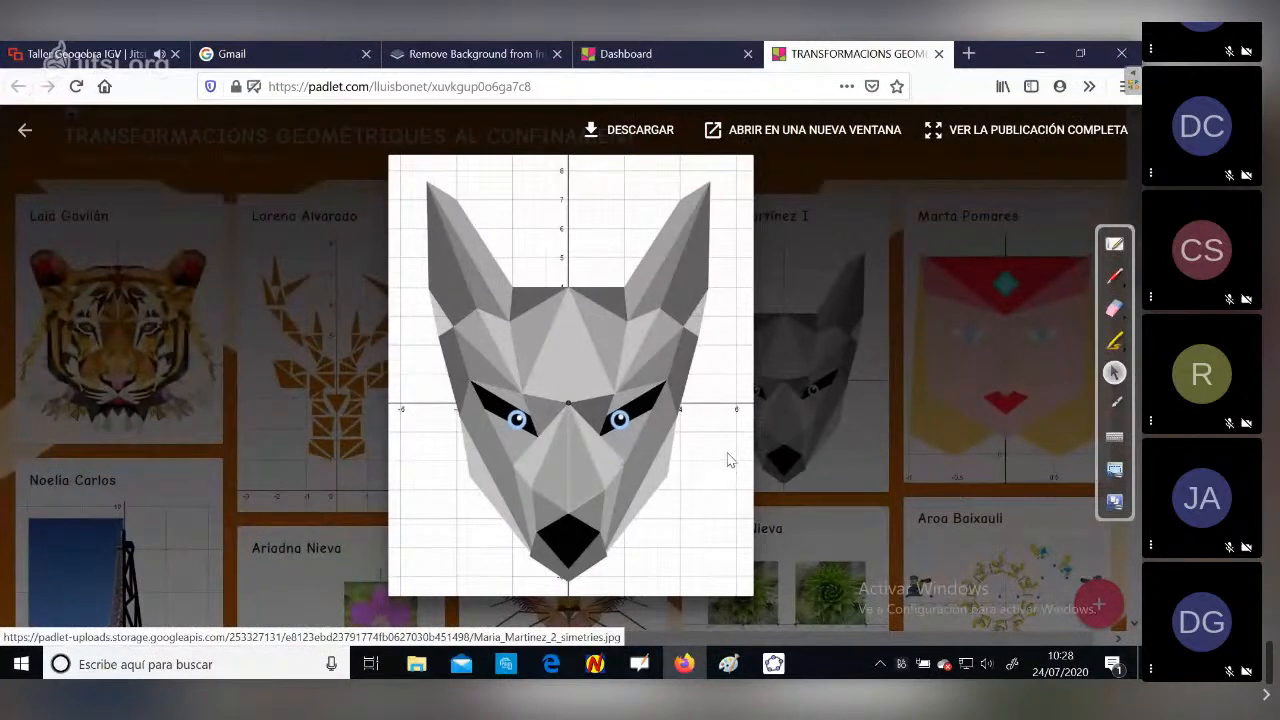
left_click(26, 136)
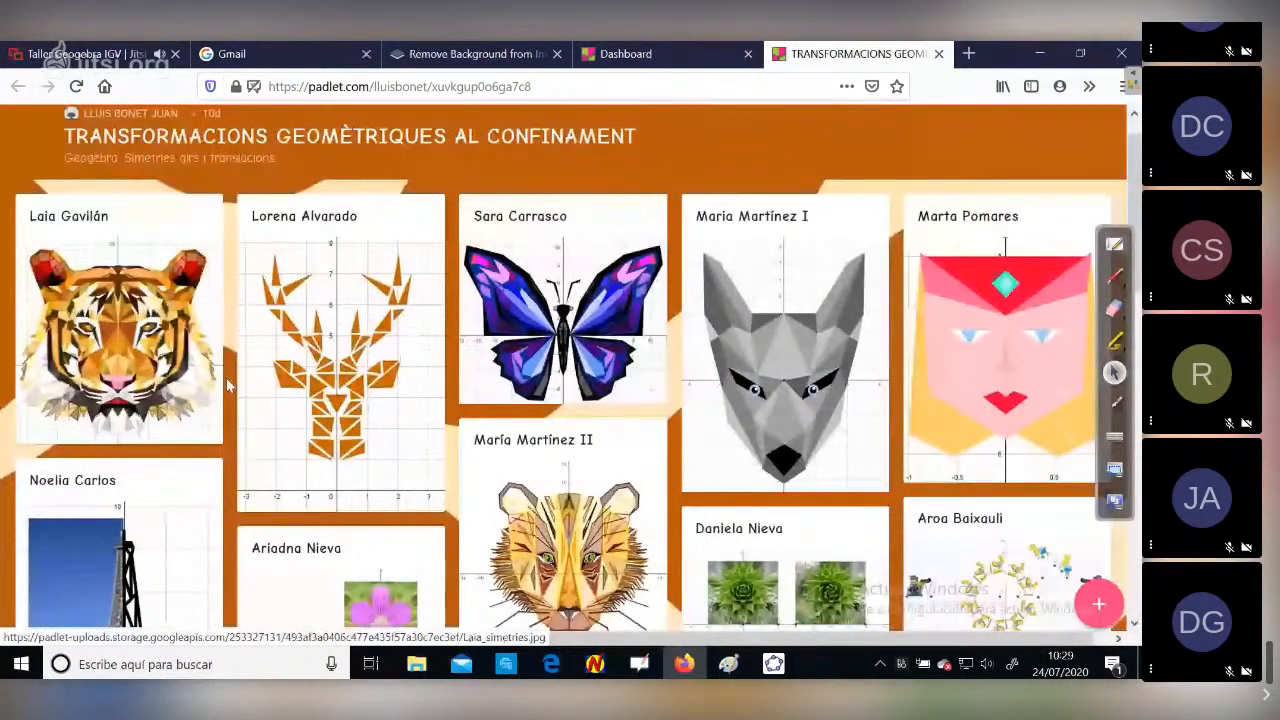
left_click(284, 421)
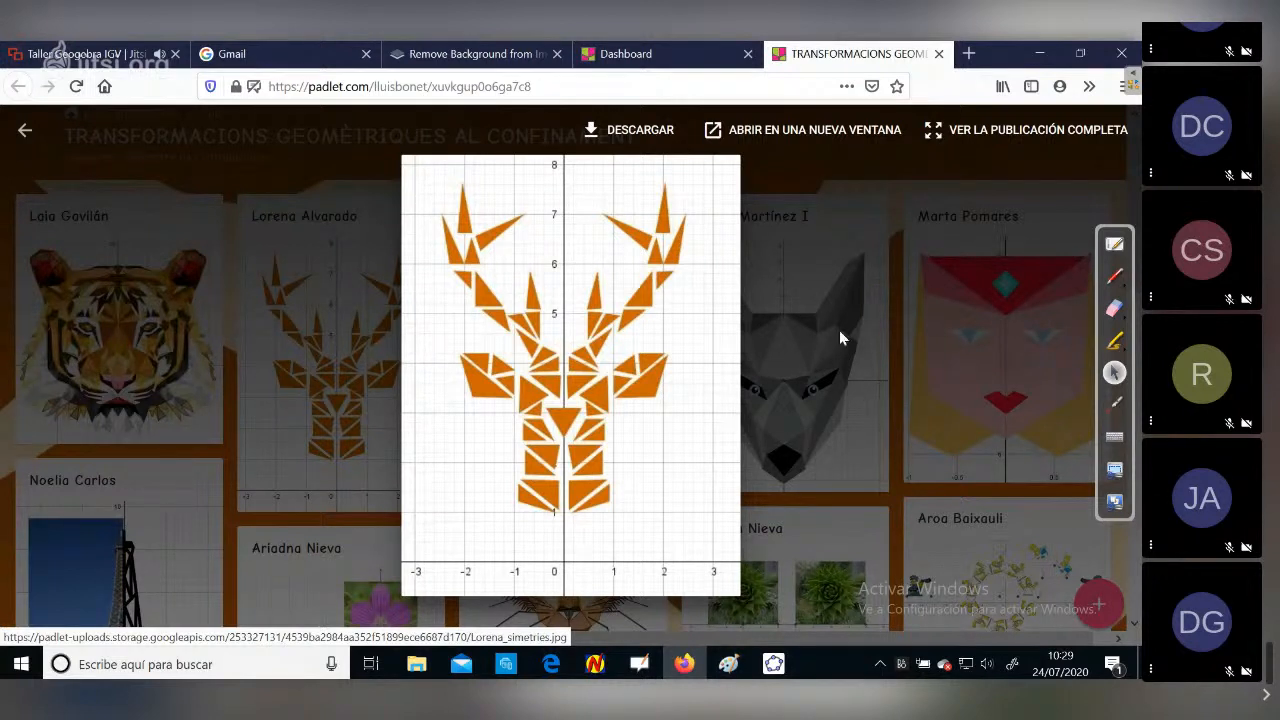
left_click(25, 134)
View the polygon tiger head and the blue-purple butterfly enlarged, closing each image to return to the board.
left_click(120, 345)
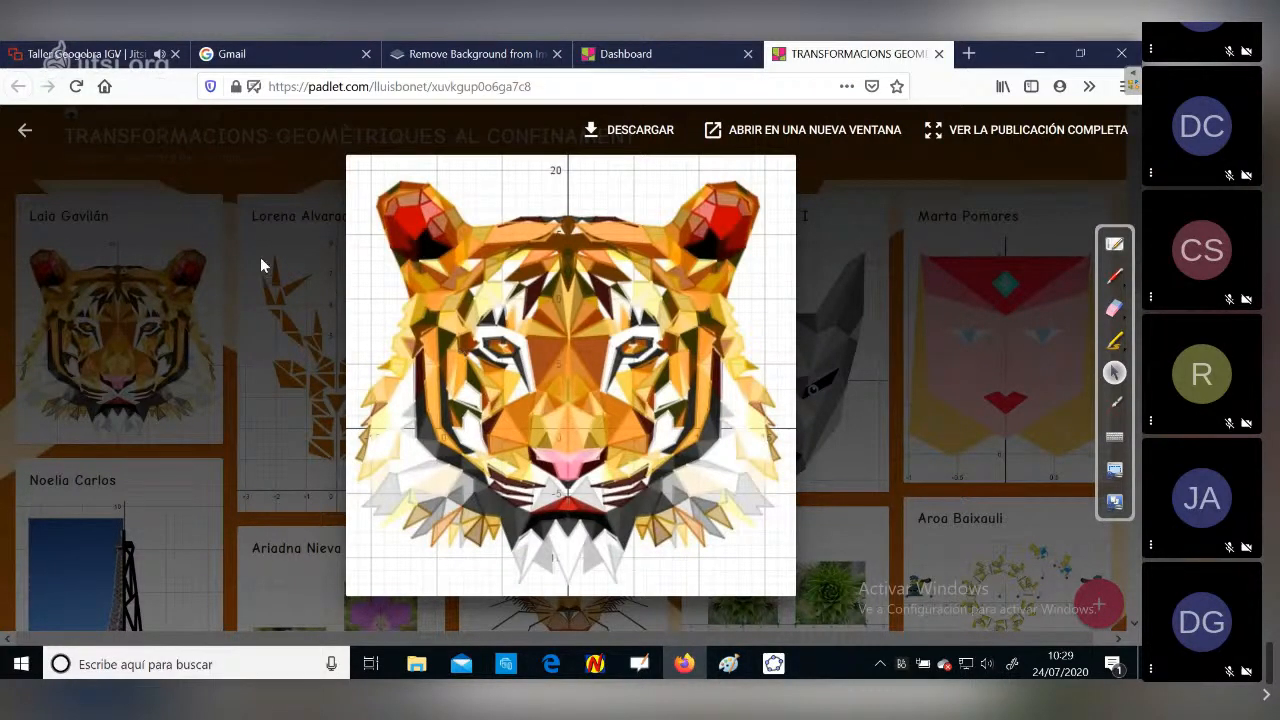
left_click(25, 135)
left_click(565, 310)
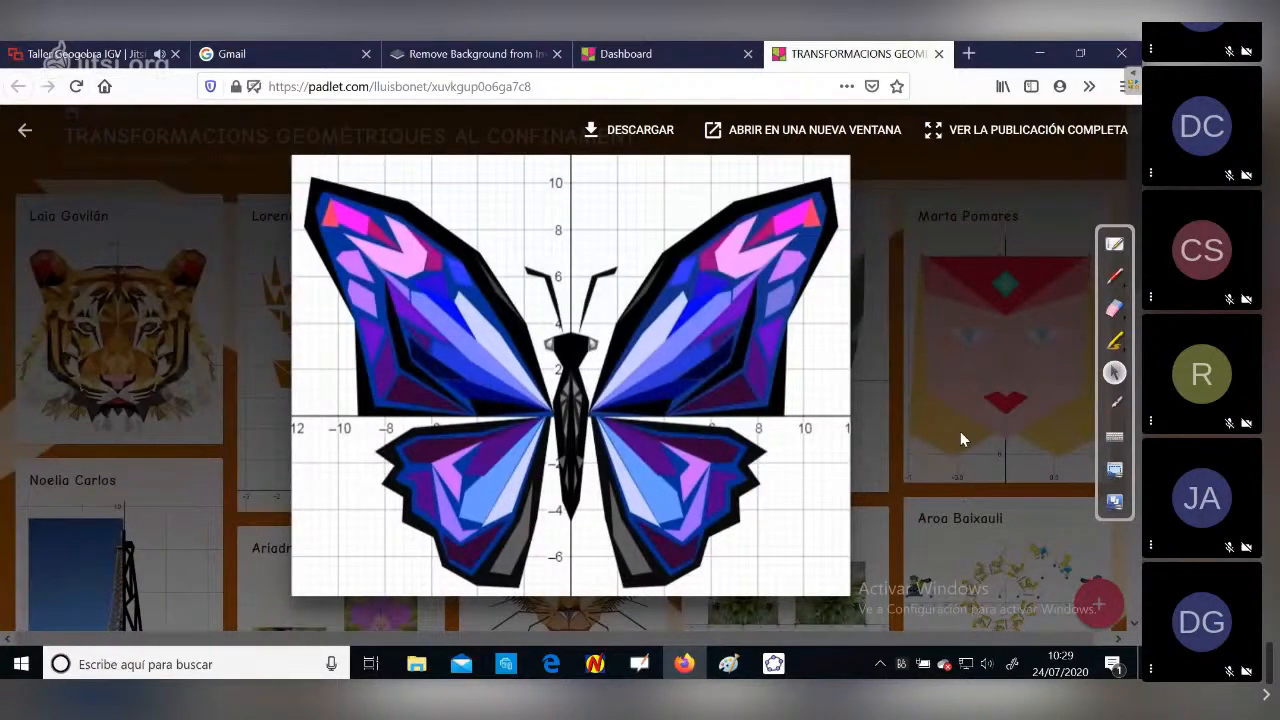
left_click(24, 138)
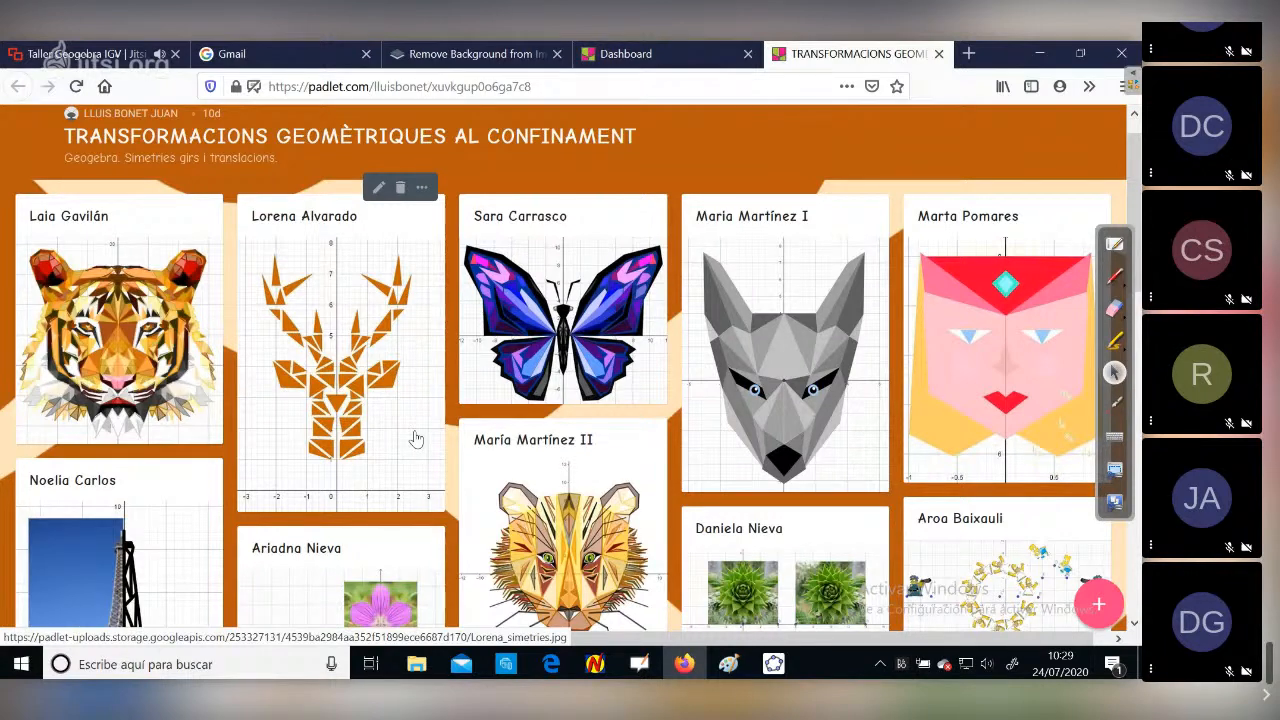
View the polygon woman's face with the red headpiece and the football crest symmetries enlarged, closing each image.
left_click(952, 432)
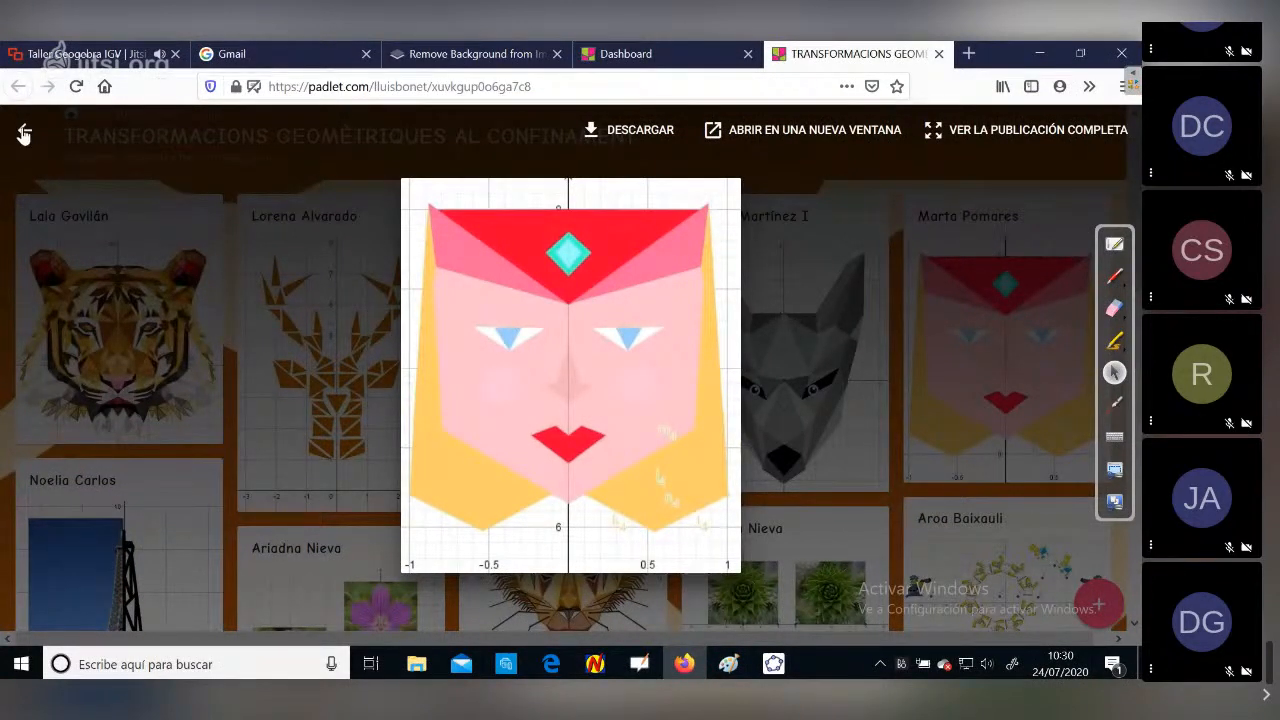
left_click(24, 134)
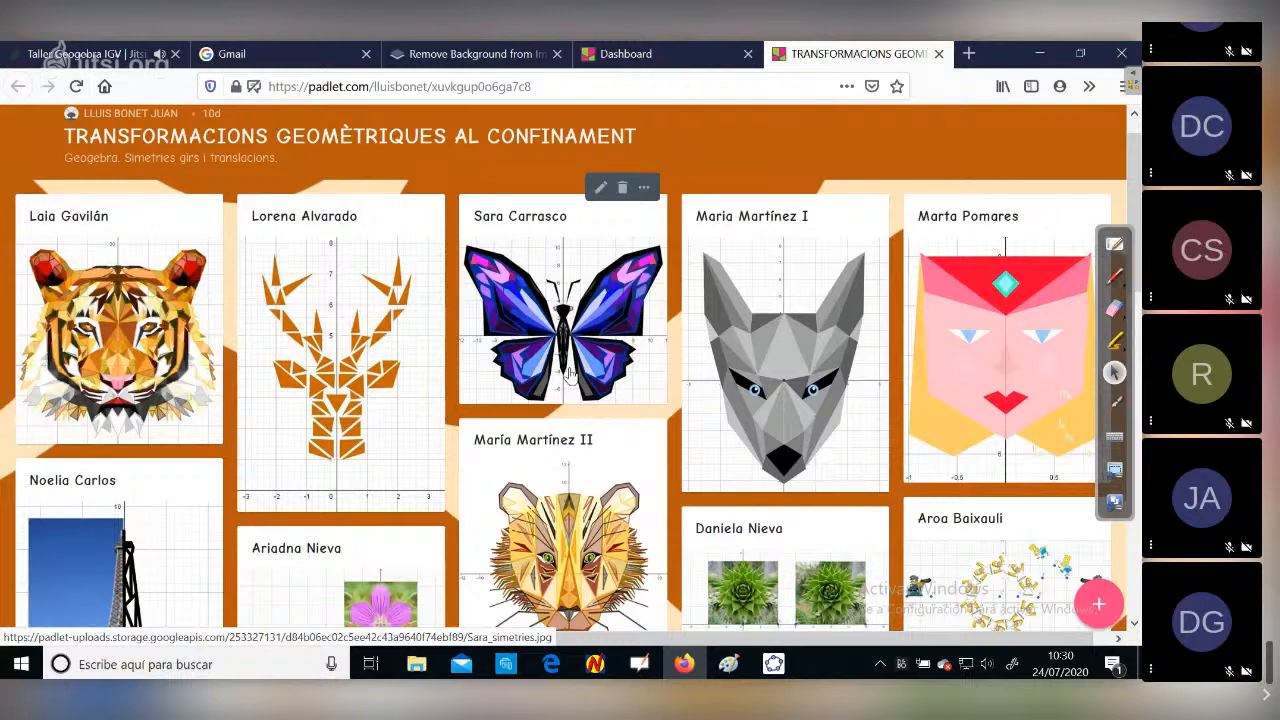
scroll(572, 373, "down", 3)
left_click(320, 435)
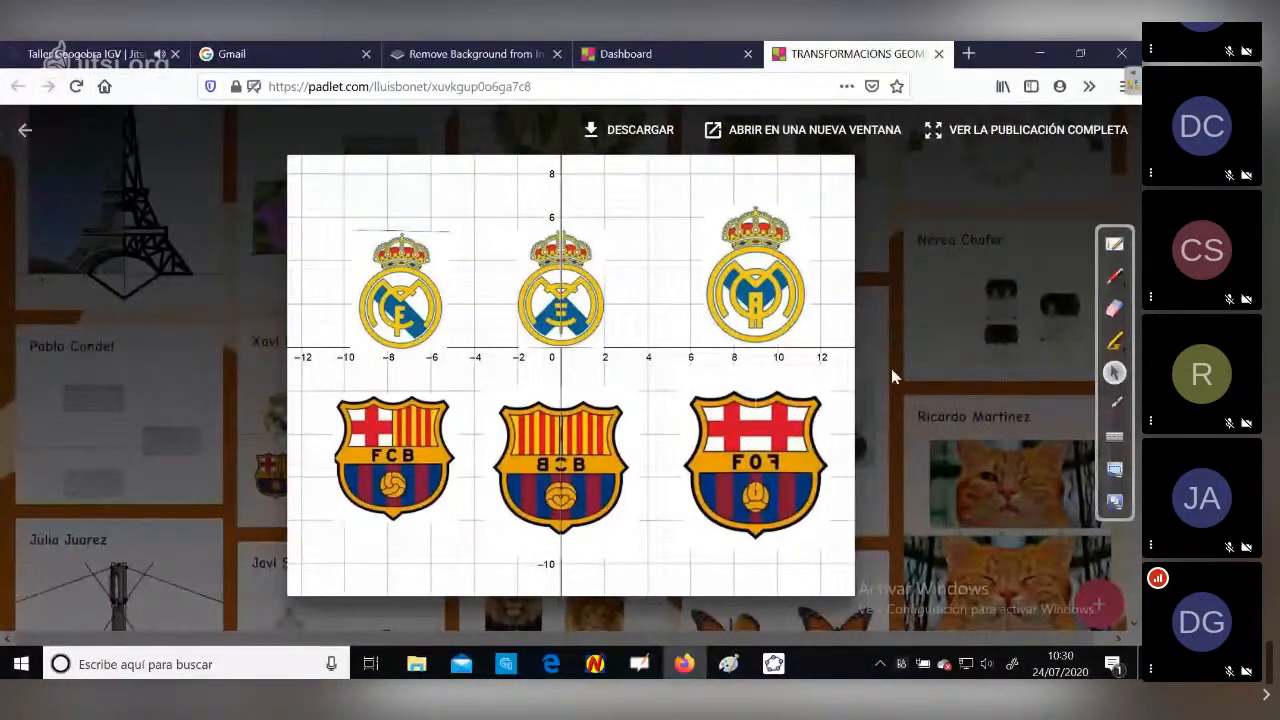
left_click(24, 134)
View the guitar construction enlarged and close it, and enlarge the clock-calendar symmetries based on 21 June.
scroll(620, 380, "down", 3)
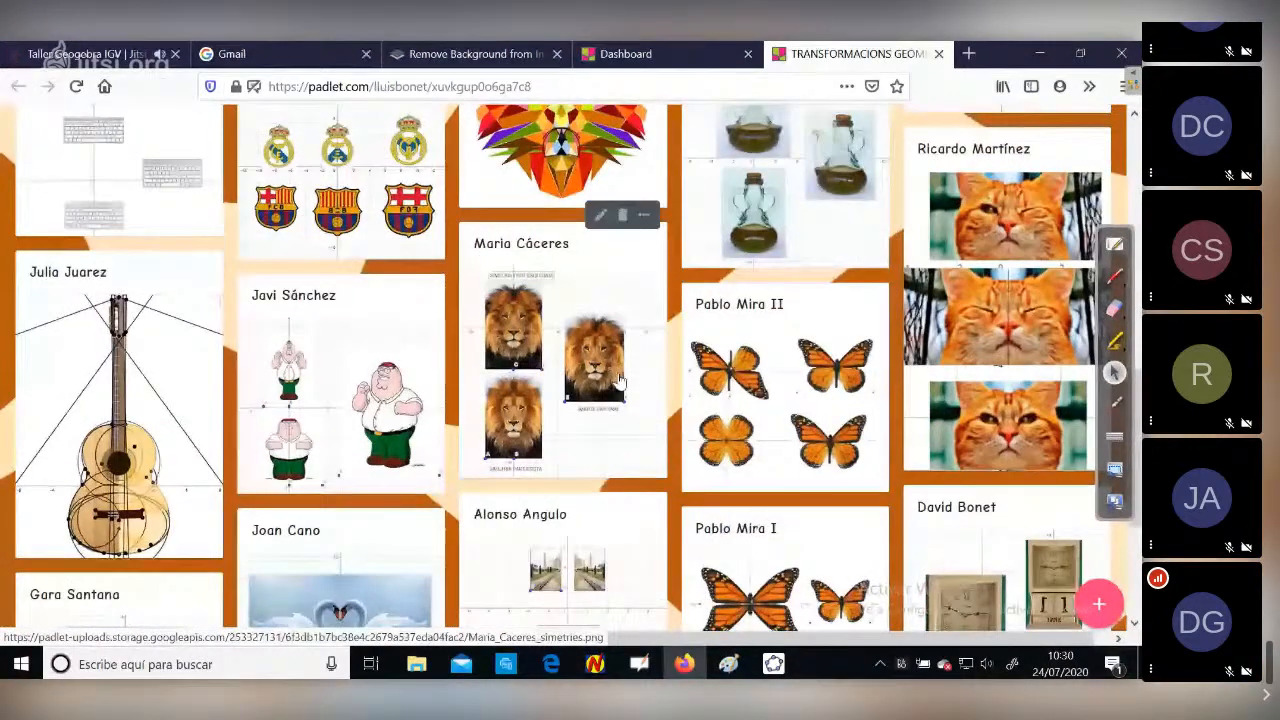
scroll(618, 380, "down", 2)
left_click(111, 235)
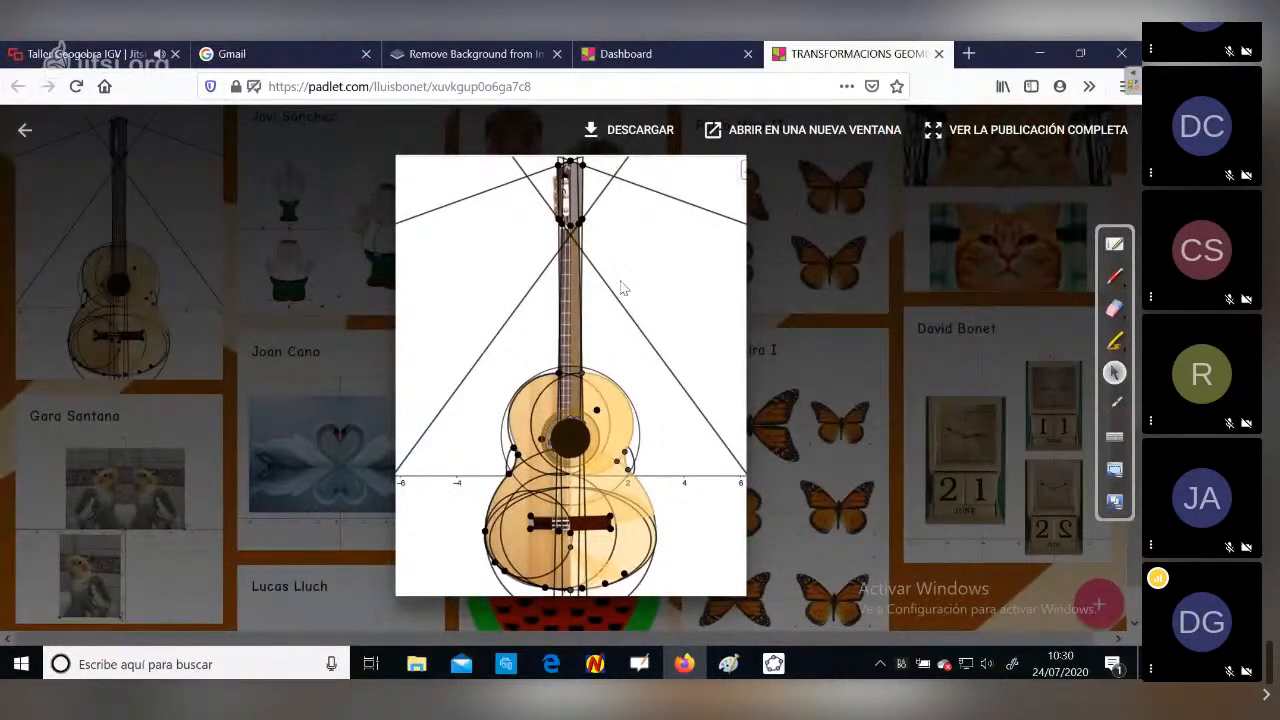
left_click(23, 130)
scroll(680, 389, "down", 1)
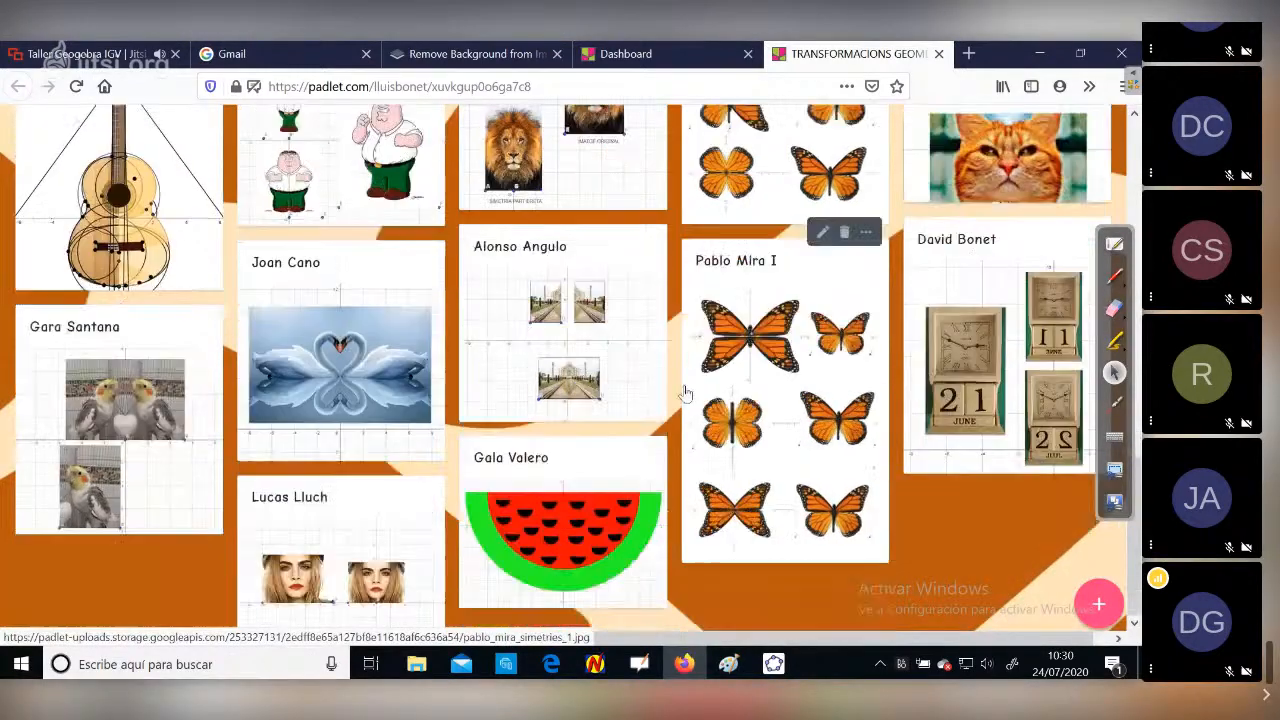
left_click(975, 393)
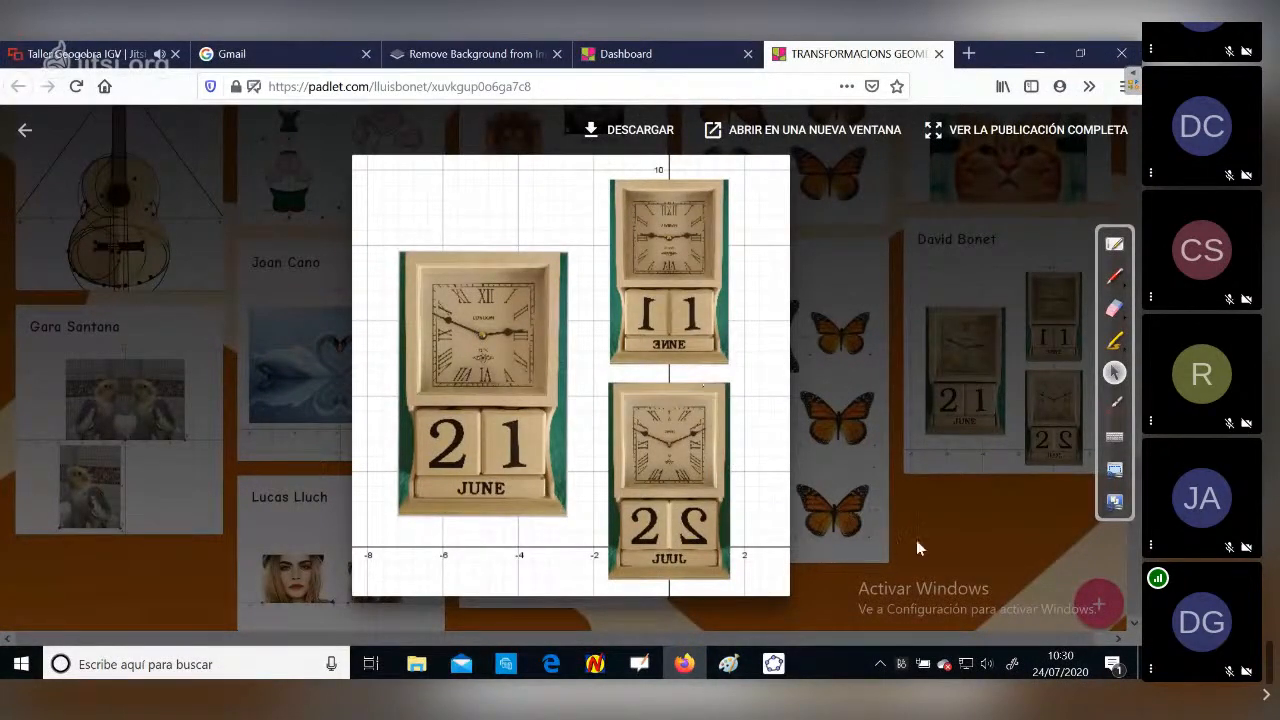
Close the clock-calendar image, and view the cockatiel symmetries and the reflected swans enlarged, closing each image.
left_click(25, 130)
left_click(113, 452)
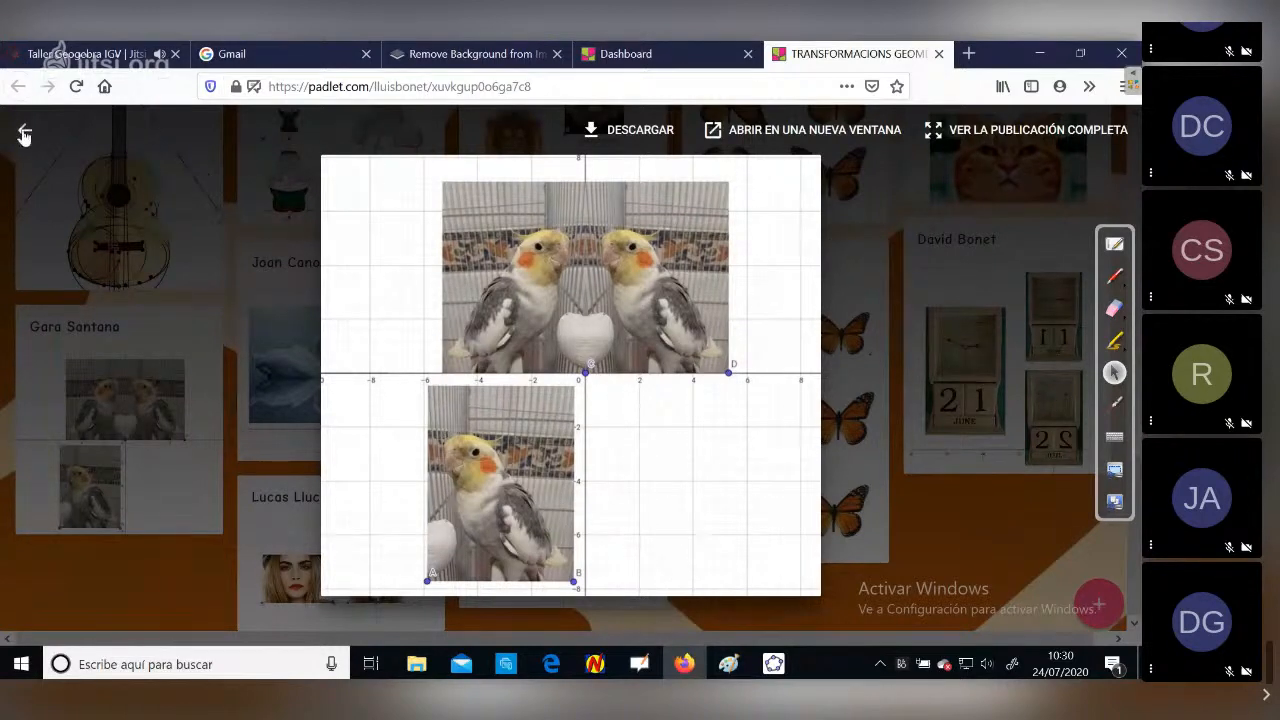
left_click(24, 136)
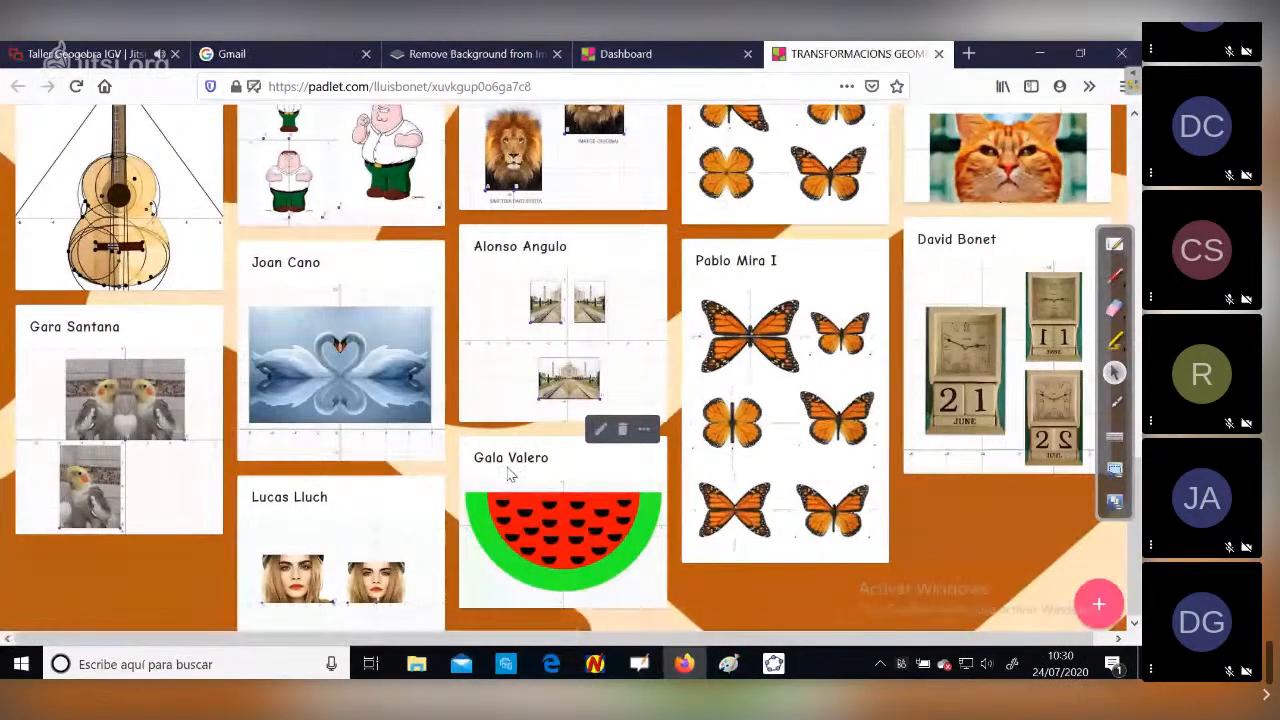
scroll(510, 474, "up", 2)
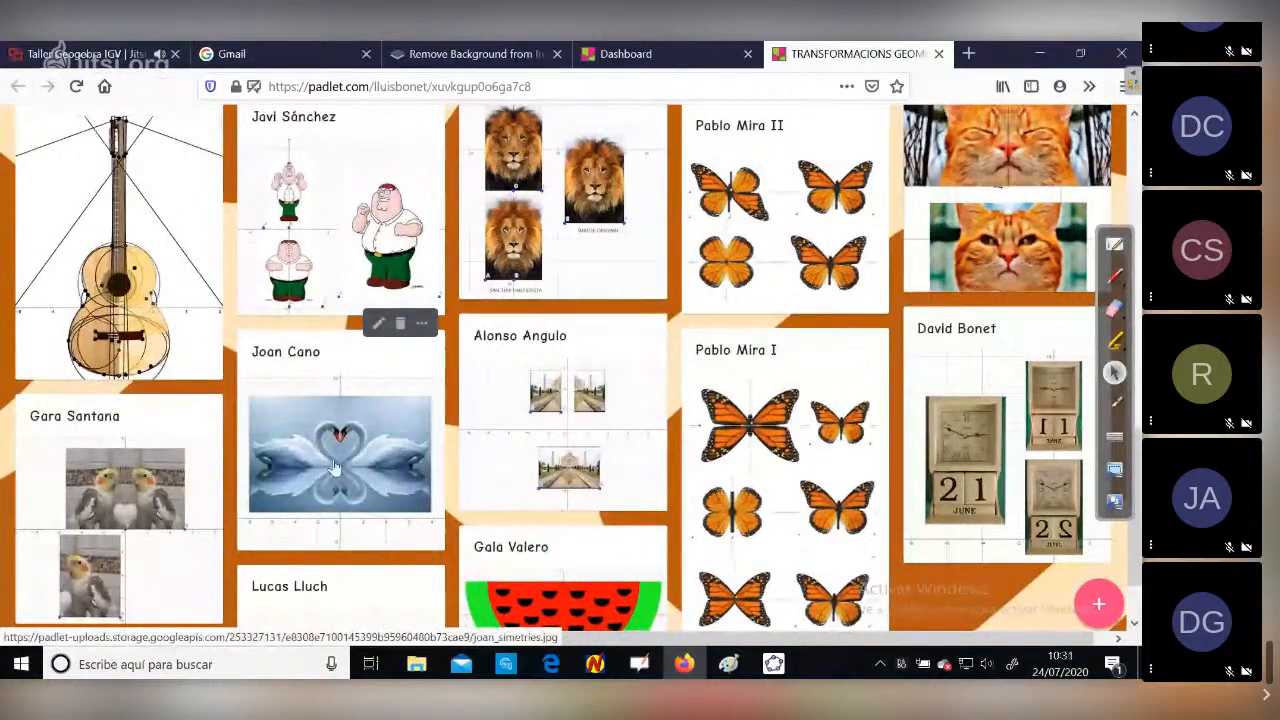
left_click(335, 467)
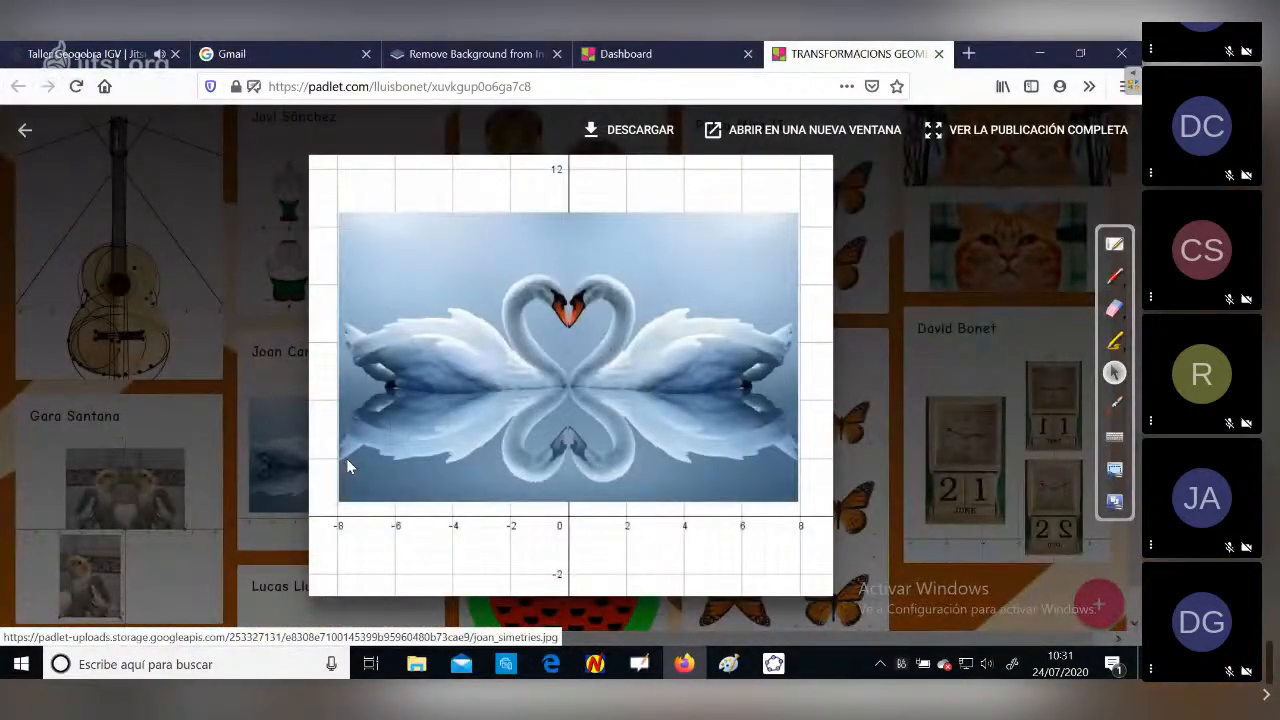
left_click(25, 134)
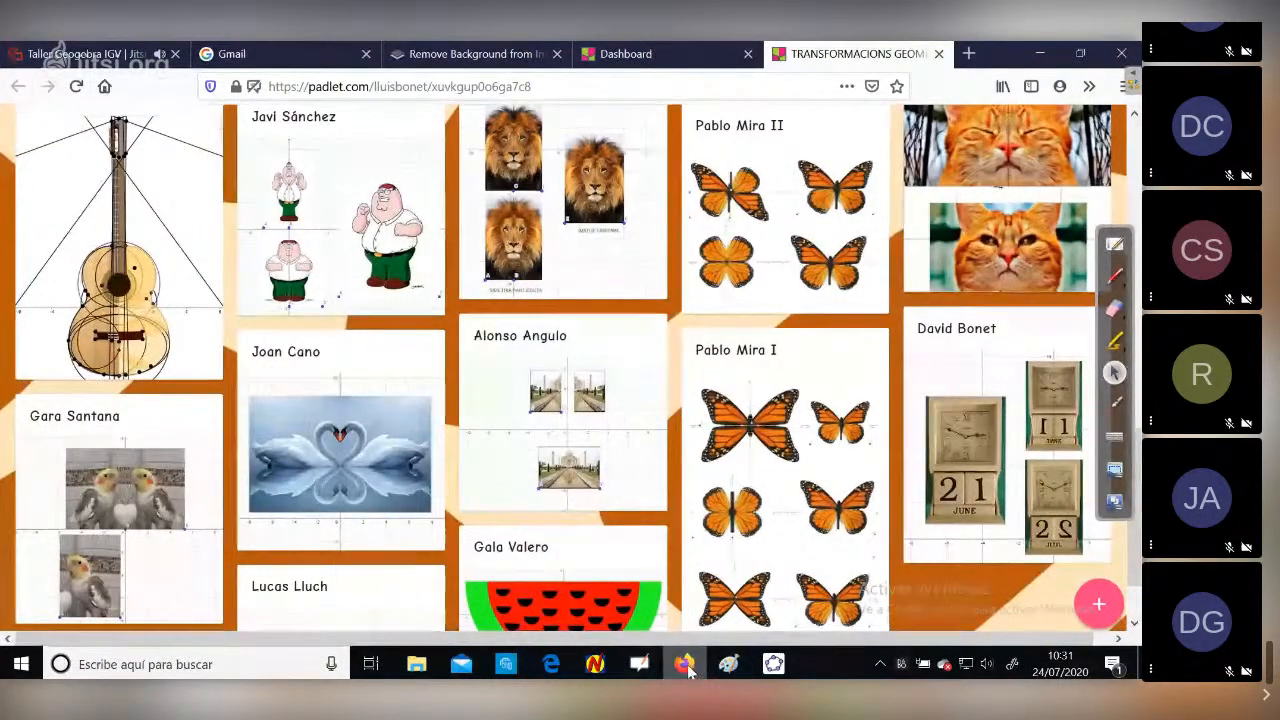
Switch to the Geogebra folder in File Explorer, open the file 1logo_palmeral, and minimise the folder window.
mouse_move(684, 664)
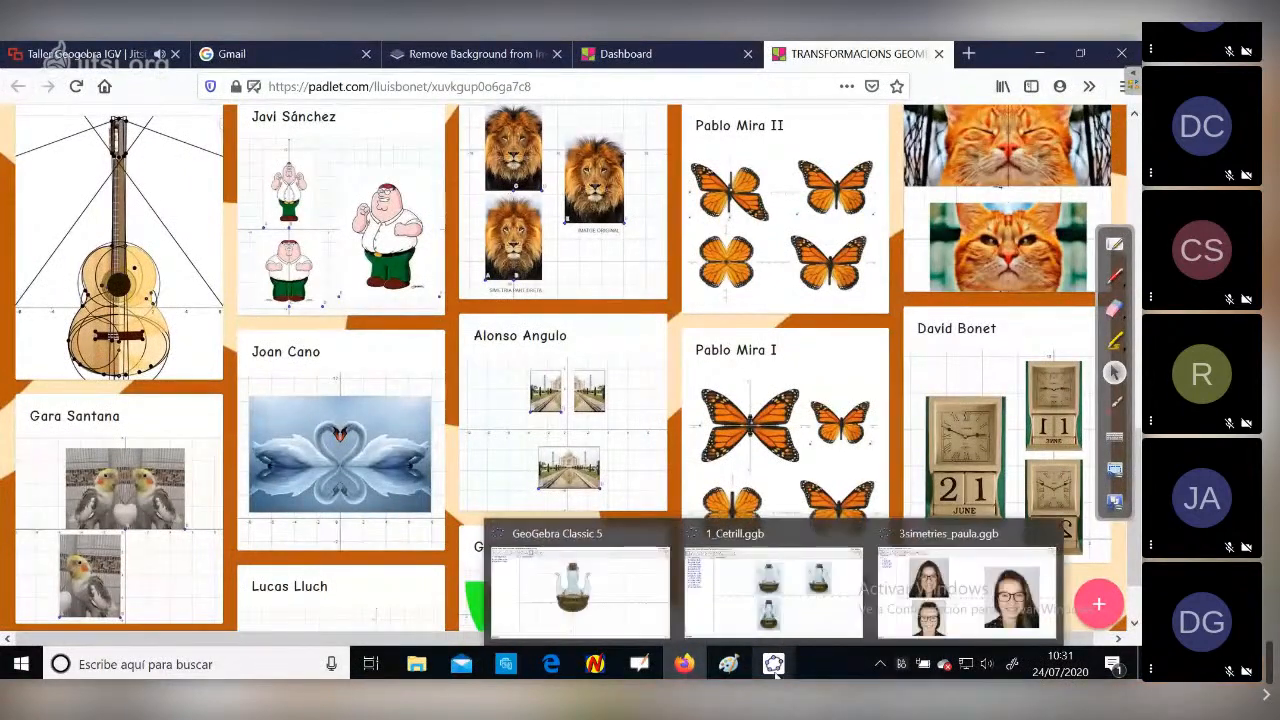
mouse_move(416, 664)
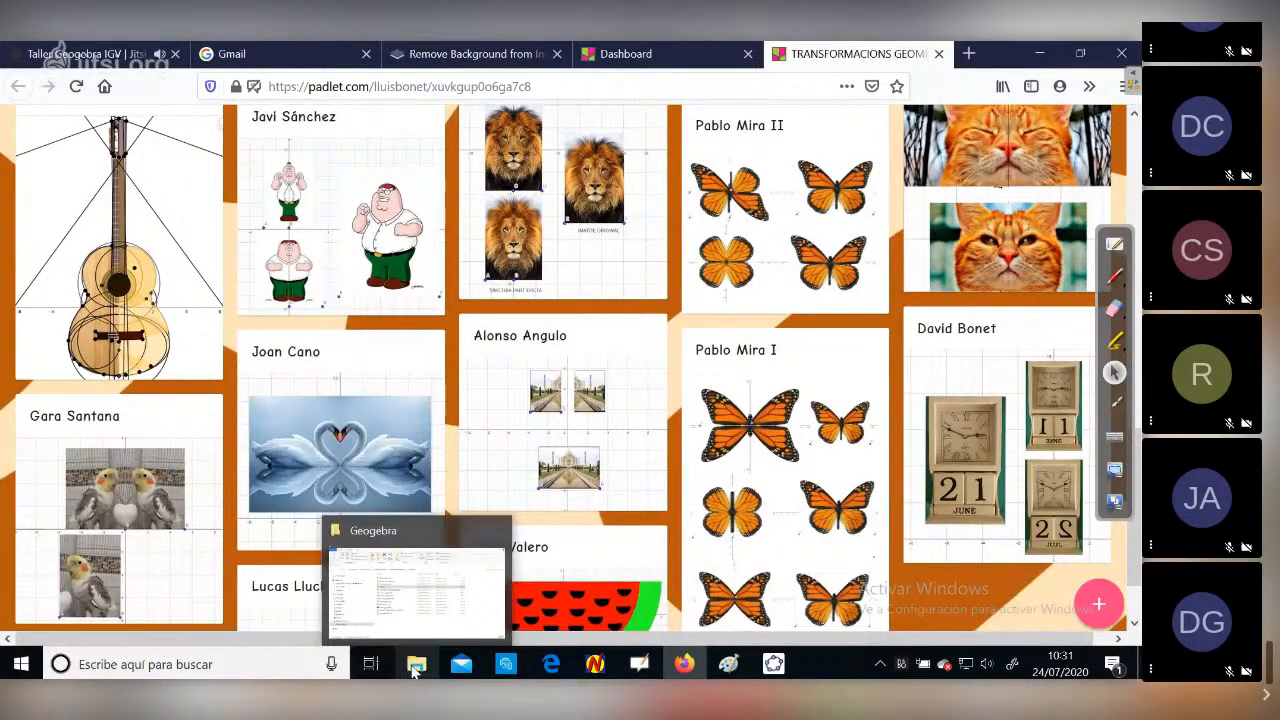
left_click(431, 583)
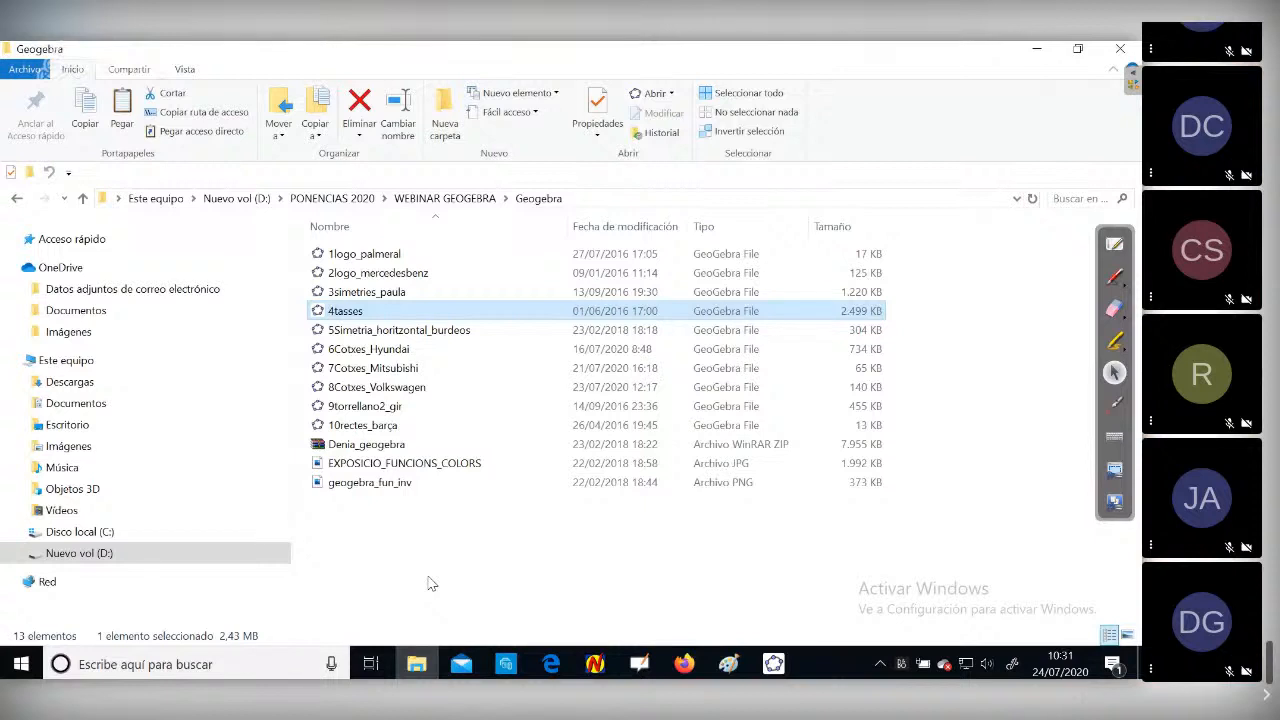
double_click(377, 257)
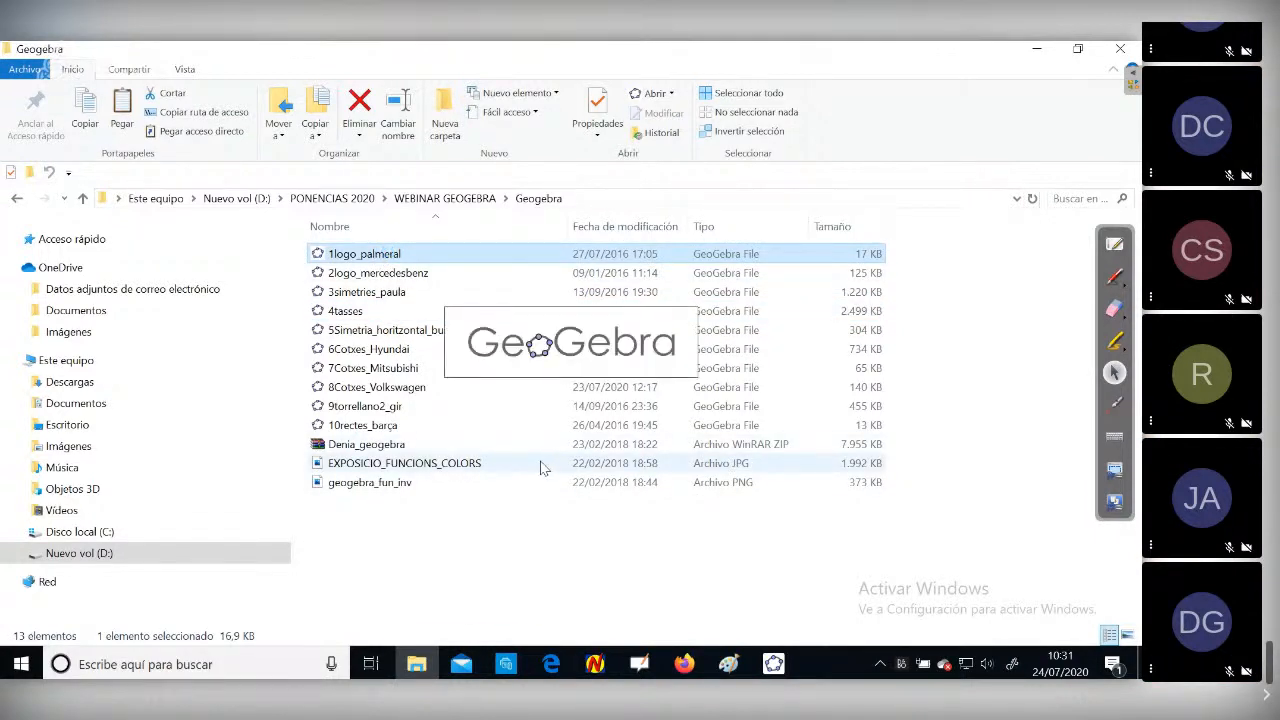
left_click(1037, 49)
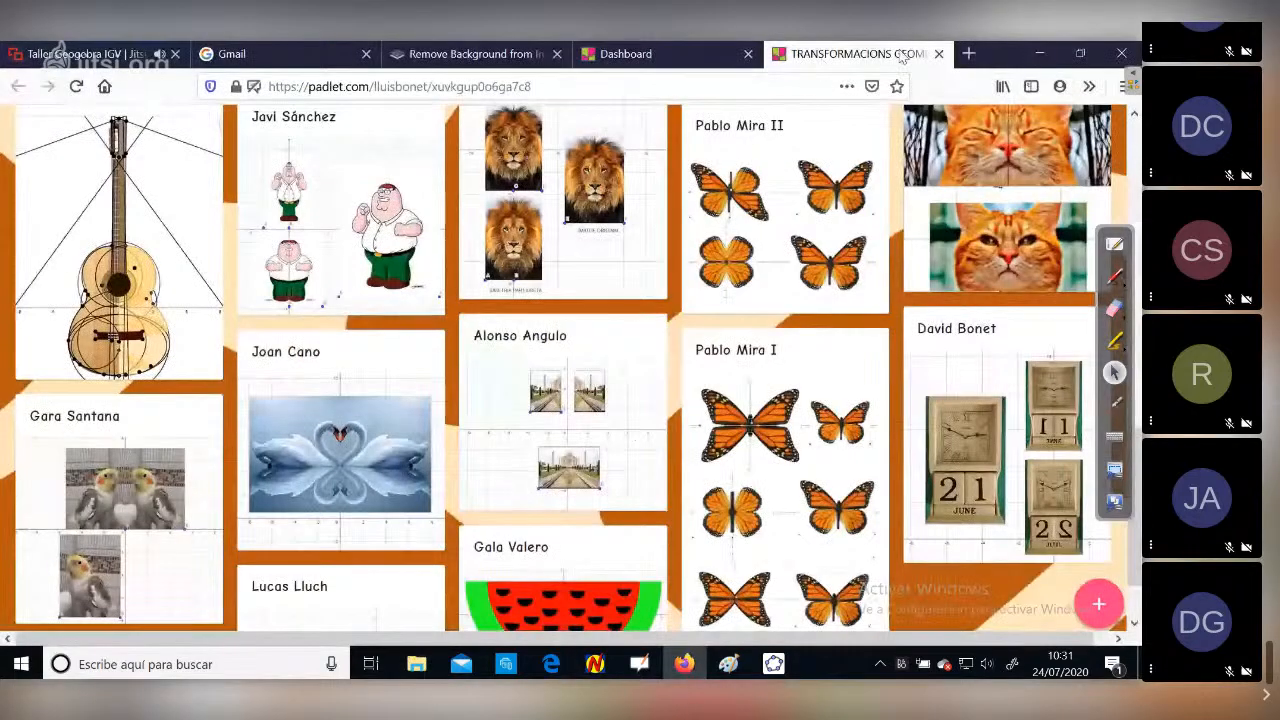
Search the web for "colegio el palmeral de alicante" in a new Firefox tab.
left_click(684, 669)
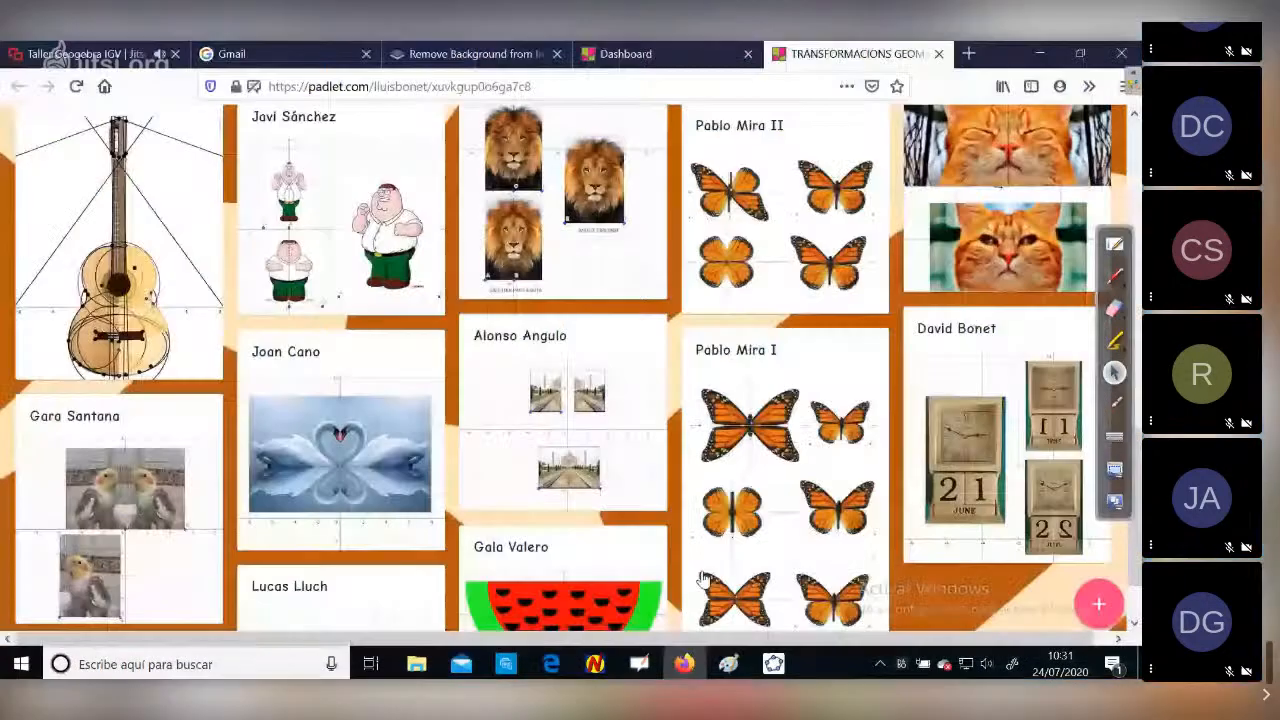
left_click(684, 664)
left_click(967, 54)
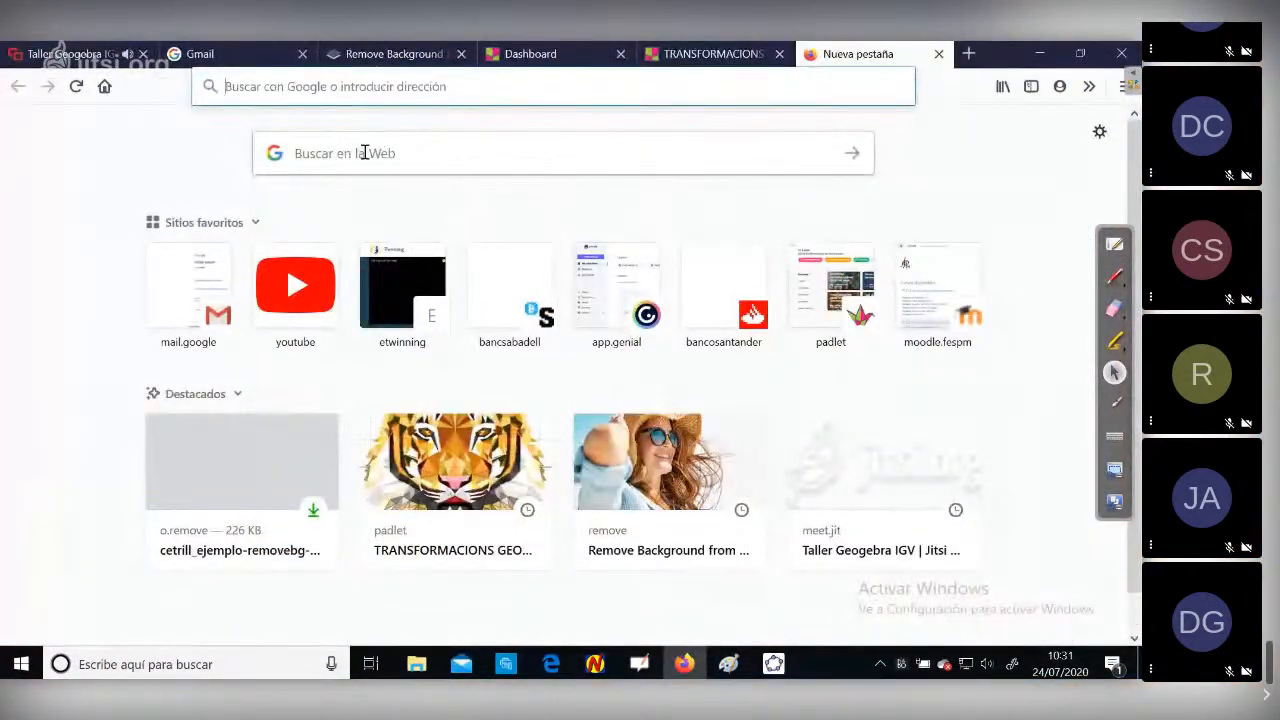
type("colegio")
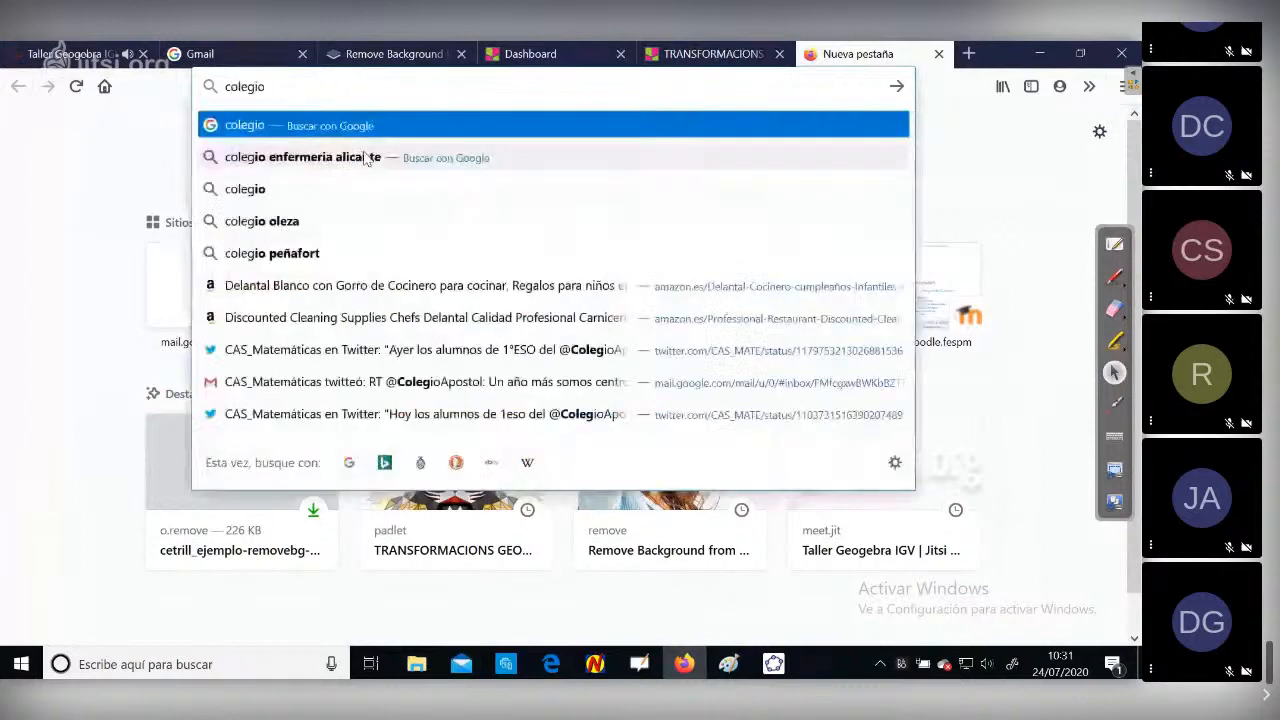
type(" el pa")
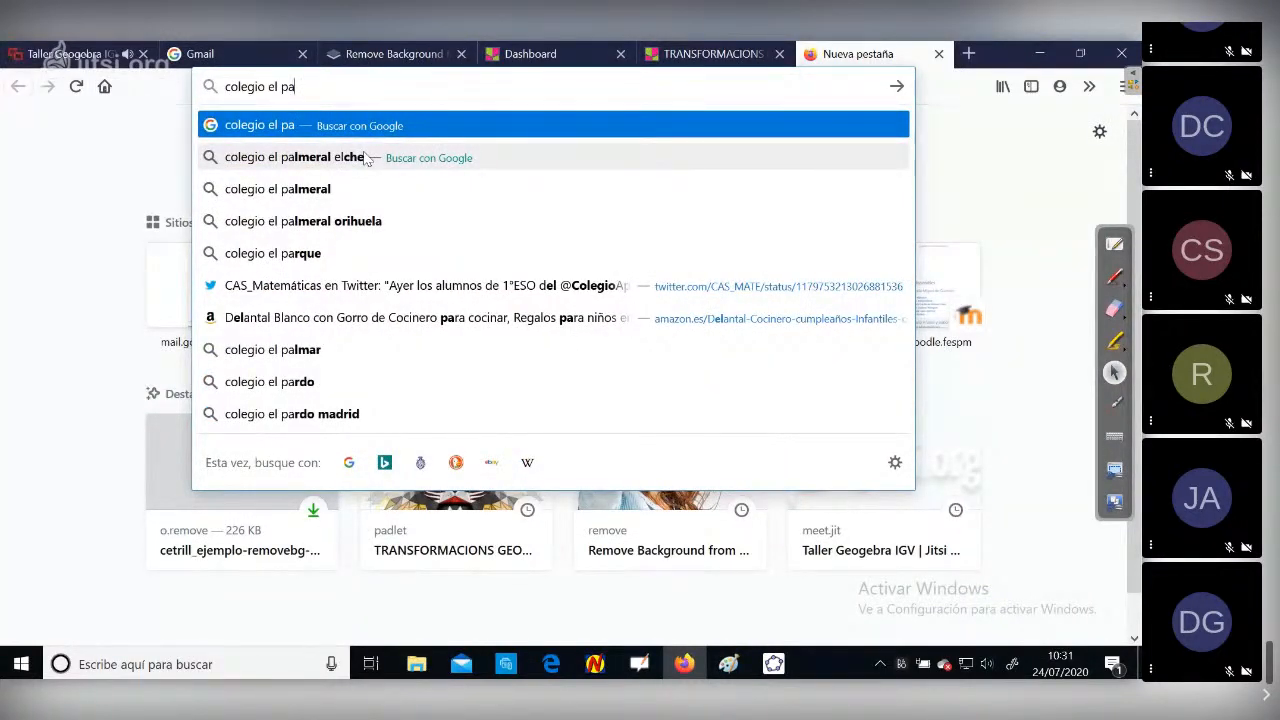
type("l")
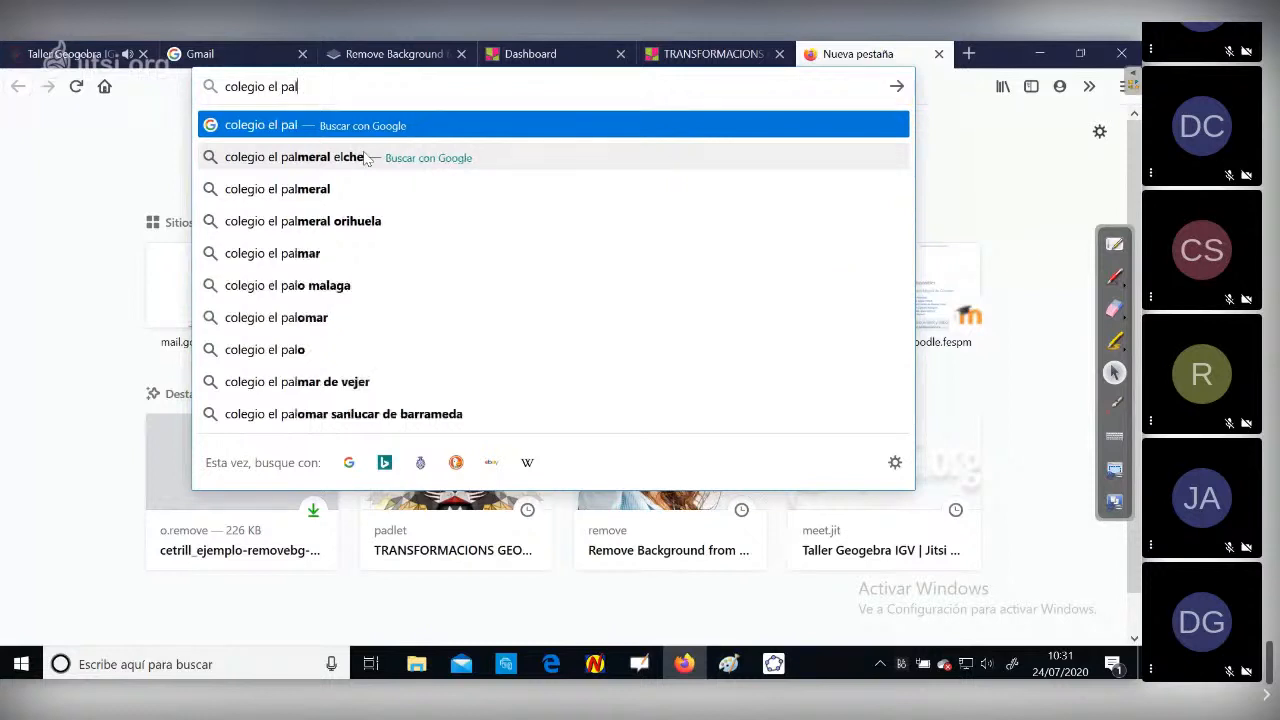
type("meral de alicante")
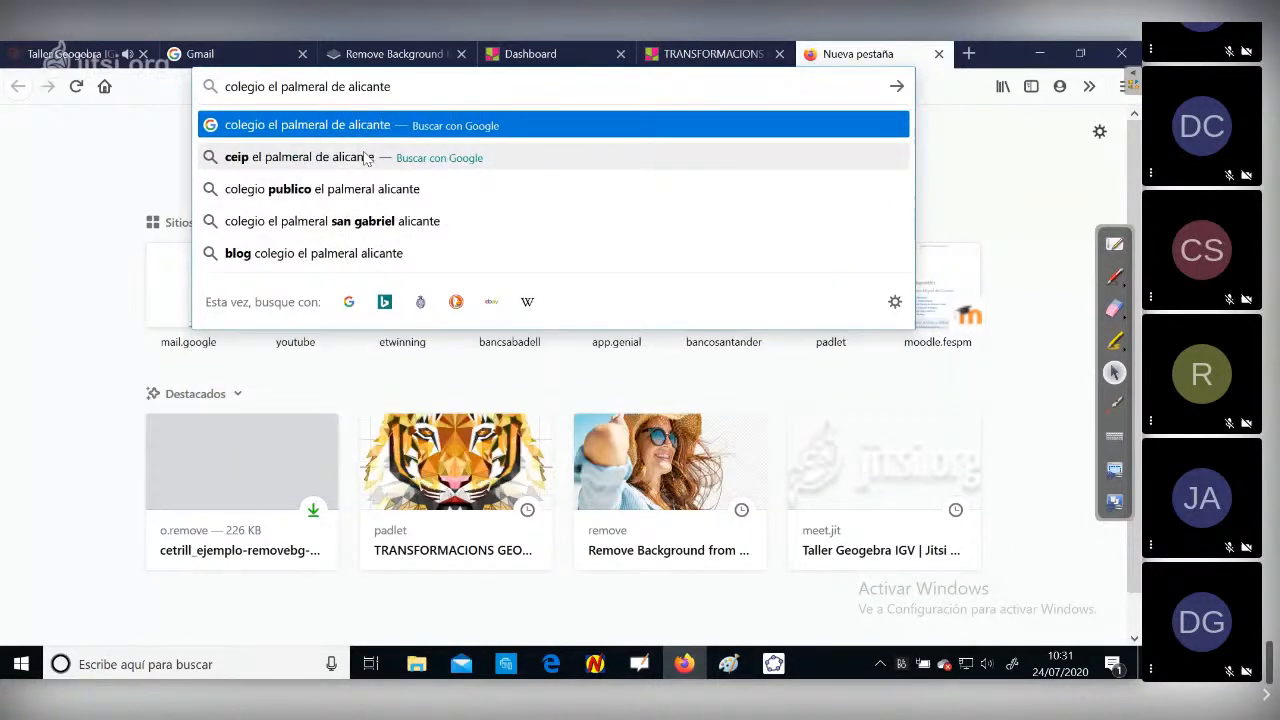
key("Return")
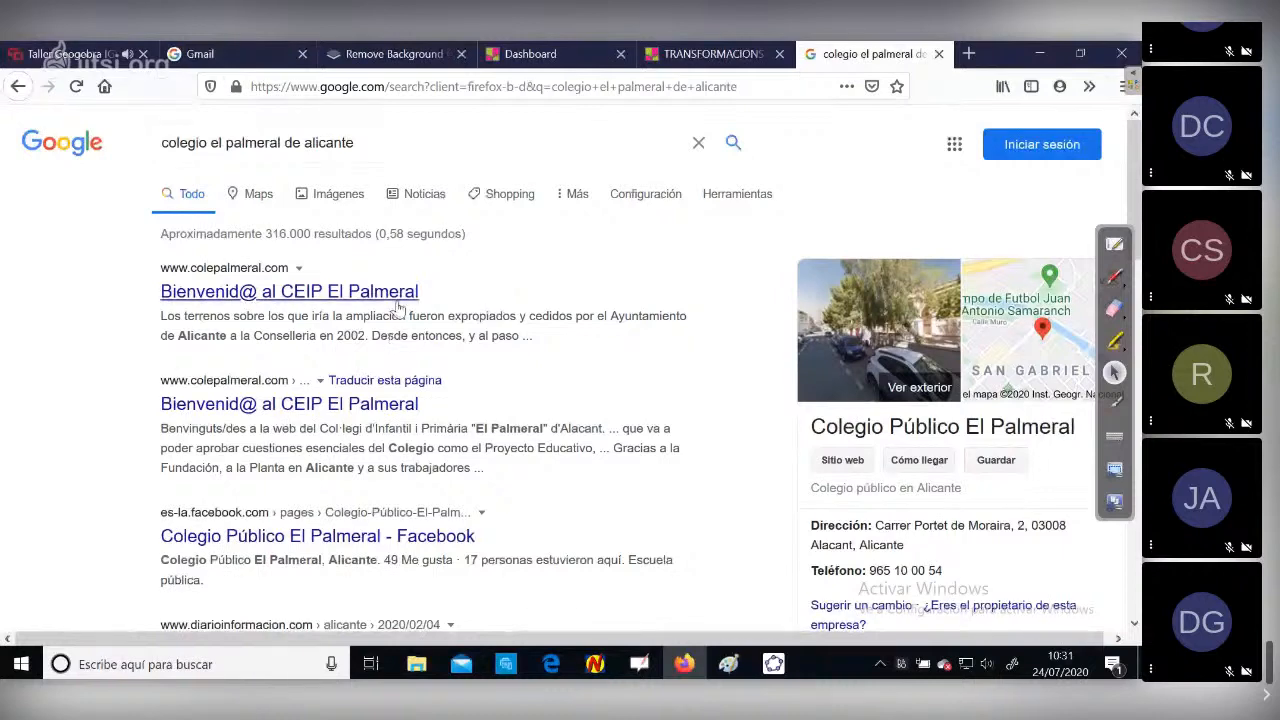
Show the image results for the school and open the preview of the CEIP El Palmeral logo.
left_click(342, 196)
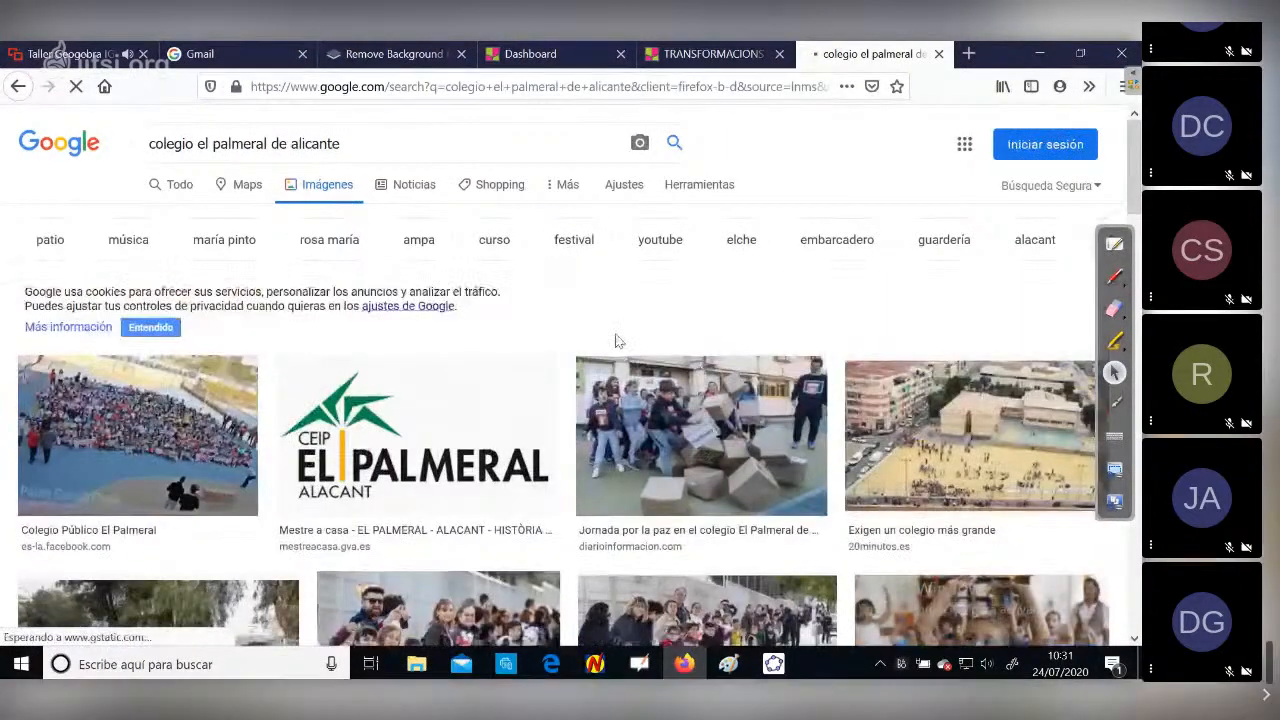
scroll(600, 443, "down", 1)
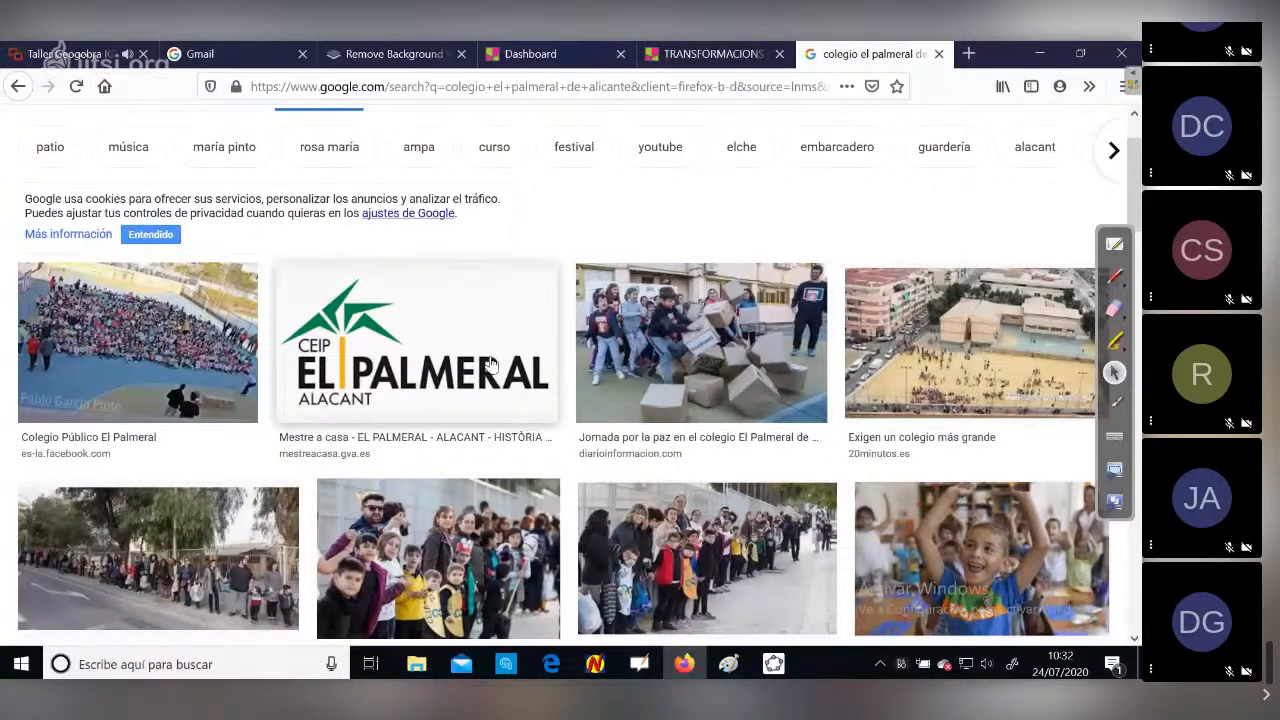
left_click(438, 362)
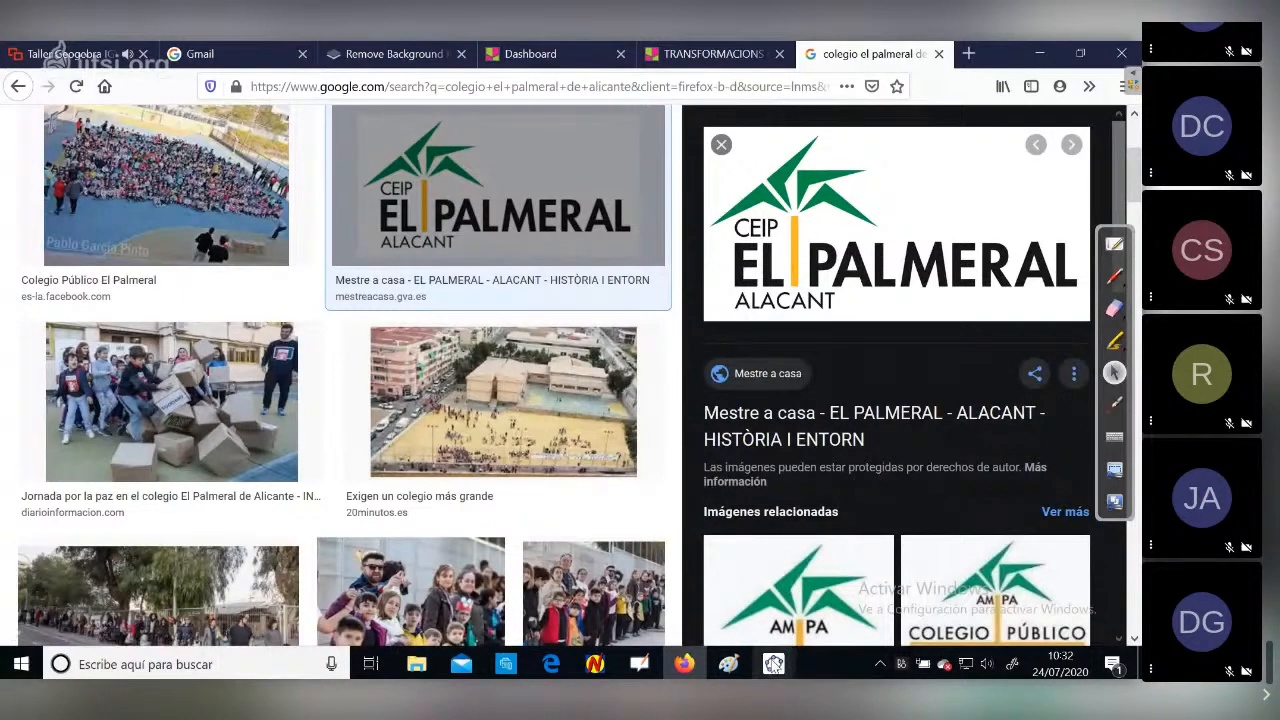
Switch to the 1logo_palmeral window in GeoGebra, examine the palm-tree construction maximised and enlarged, and minimise the window.
mouse_move(775, 664)
left_click(1023, 603)
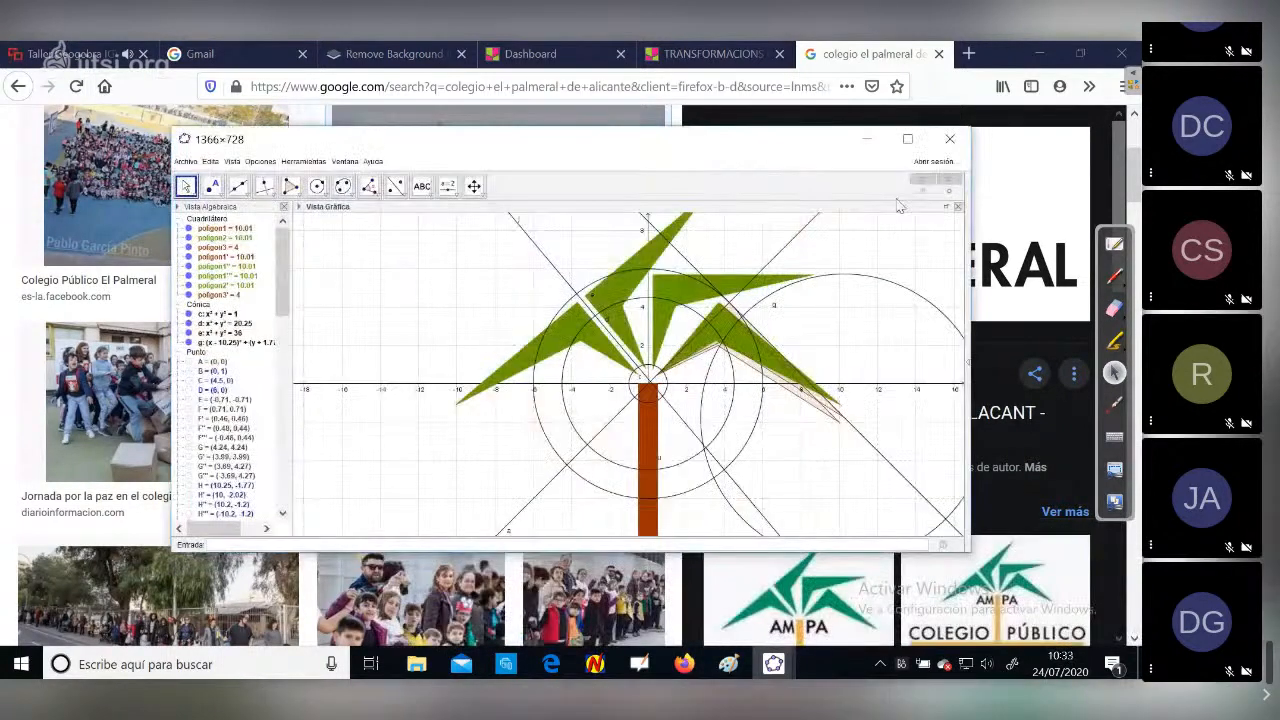
left_click(909, 138)
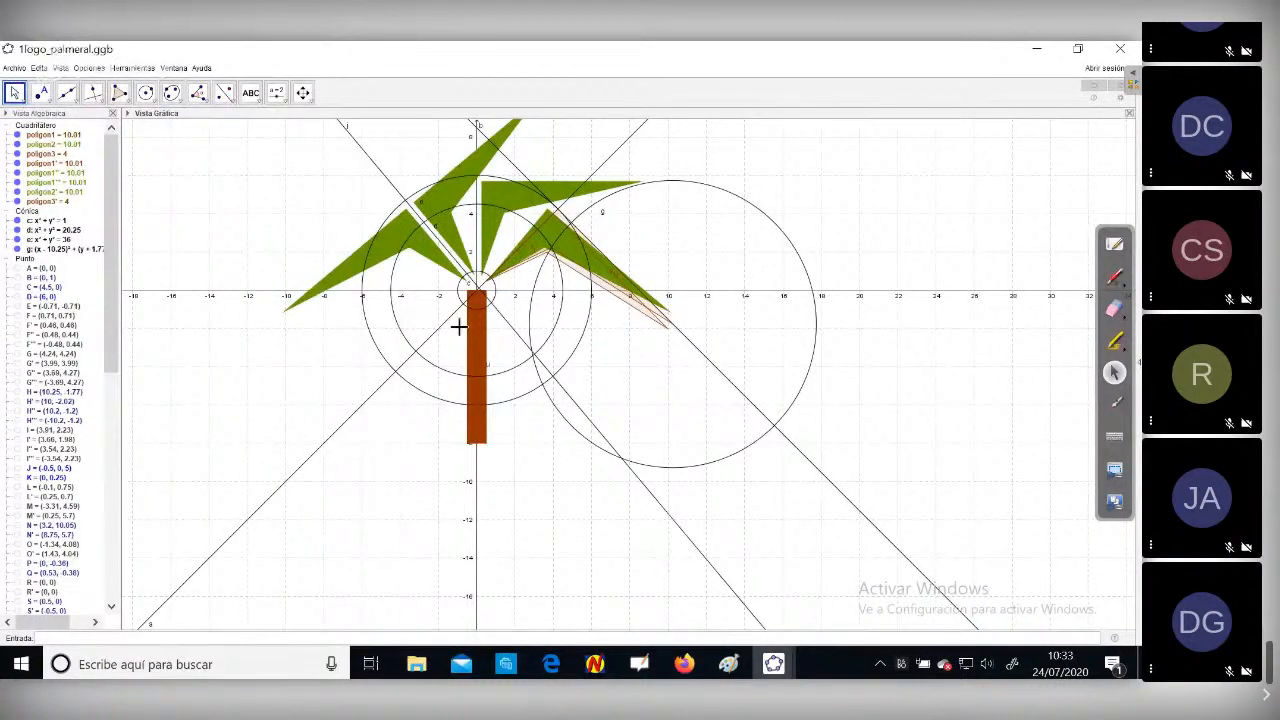
scroll(916, 337, "up", 1)
left_click_drag(870, 317, 996, 413)
scroll(944, 305, "up", 1)
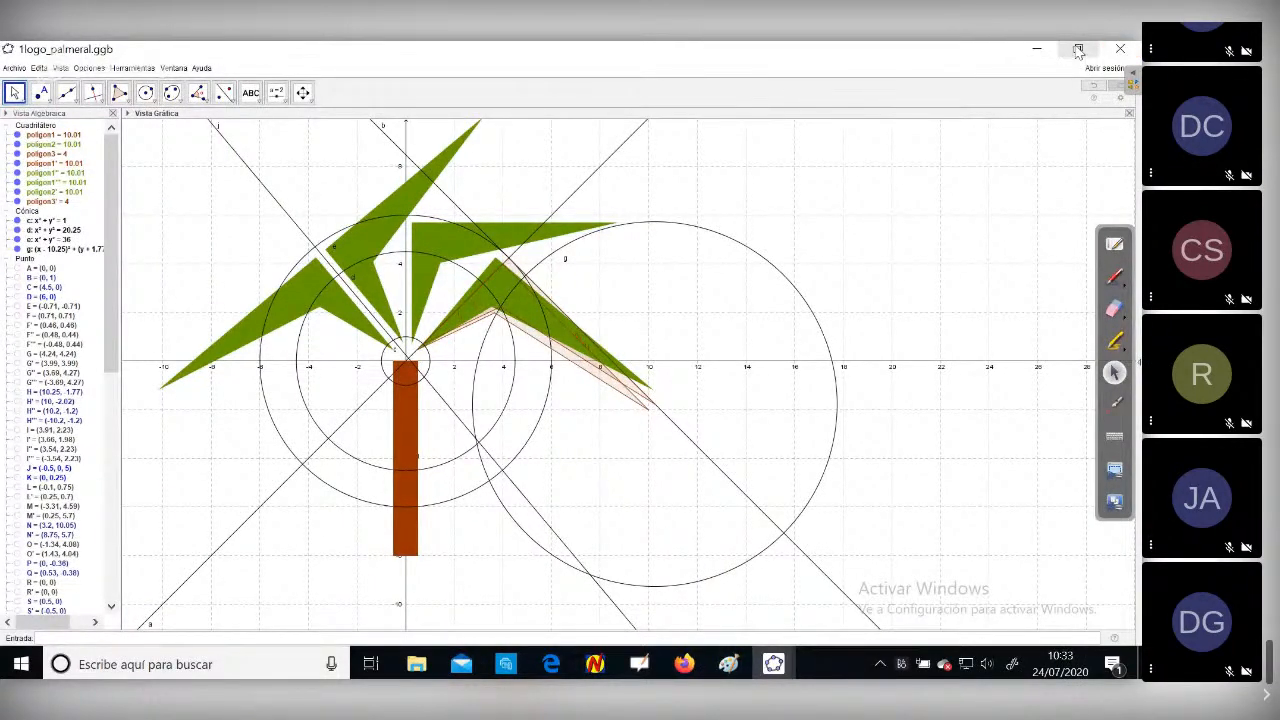
left_click(1041, 52)
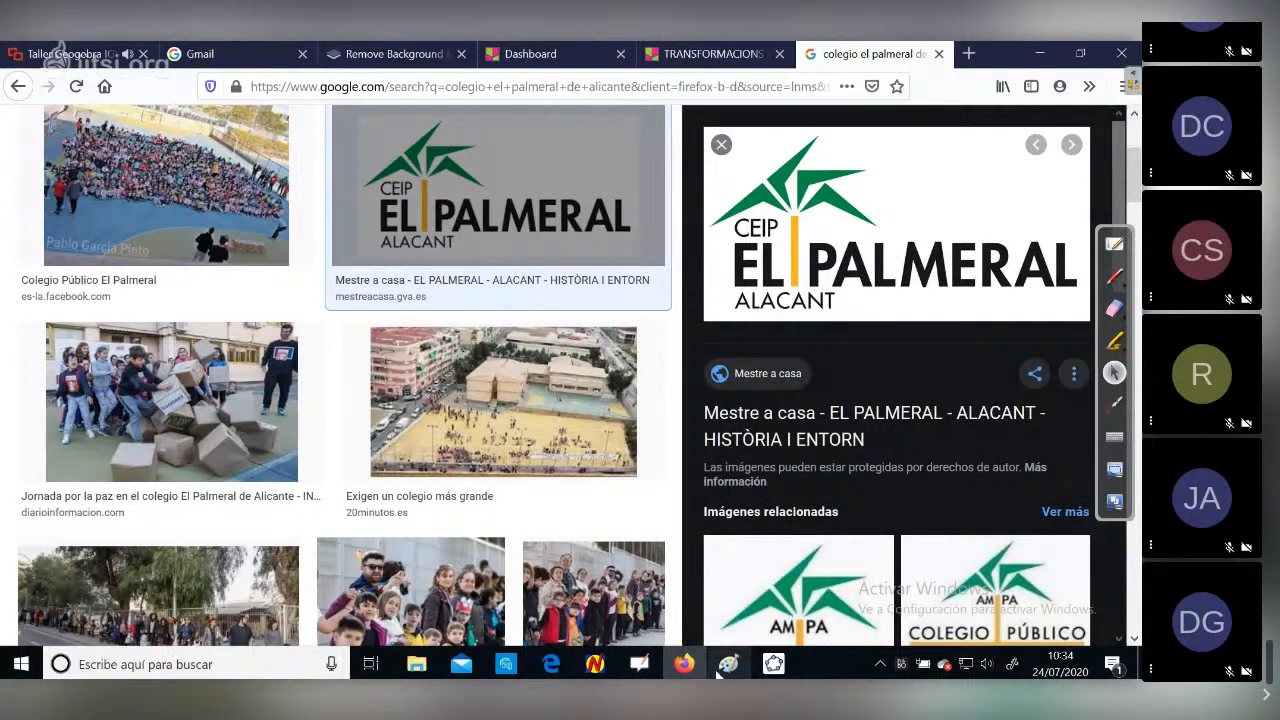
Open a new blank GeoGebra window from the cruet construction and shift the graphics view so the origin sits nearer the centre.
mouse_move(735, 675)
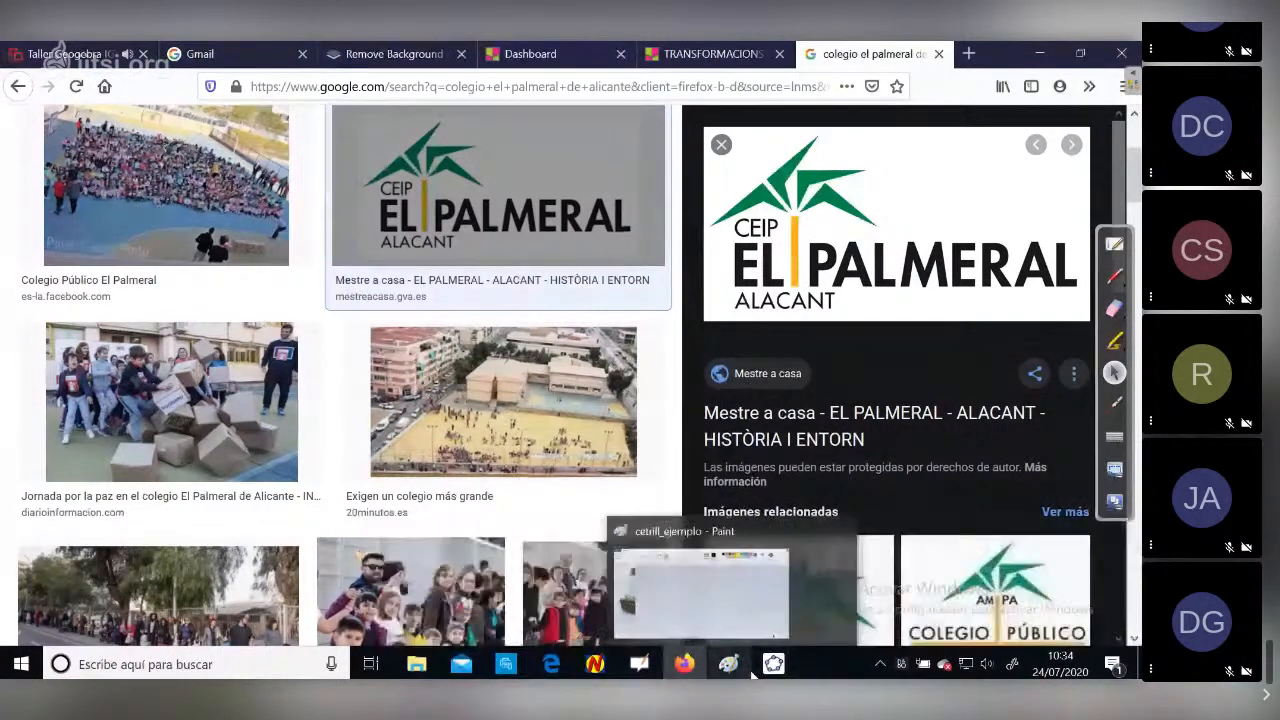
left_click(417, 665)
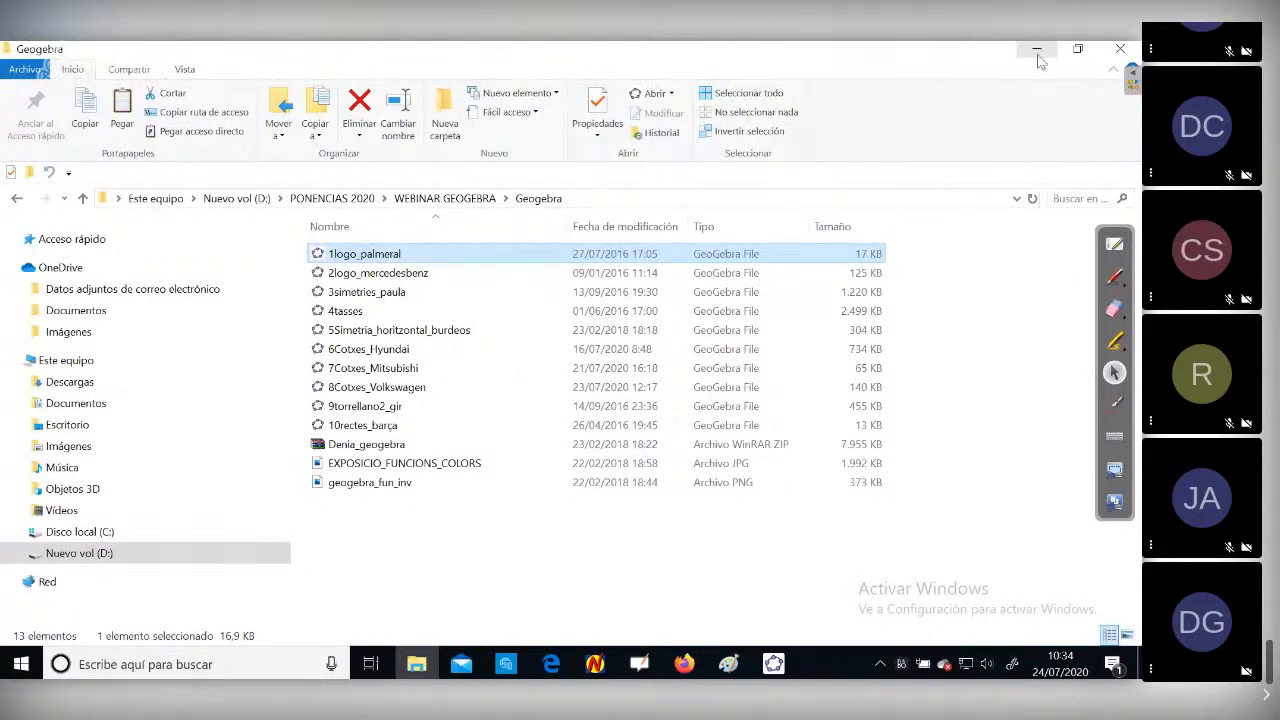
left_click(774, 664)
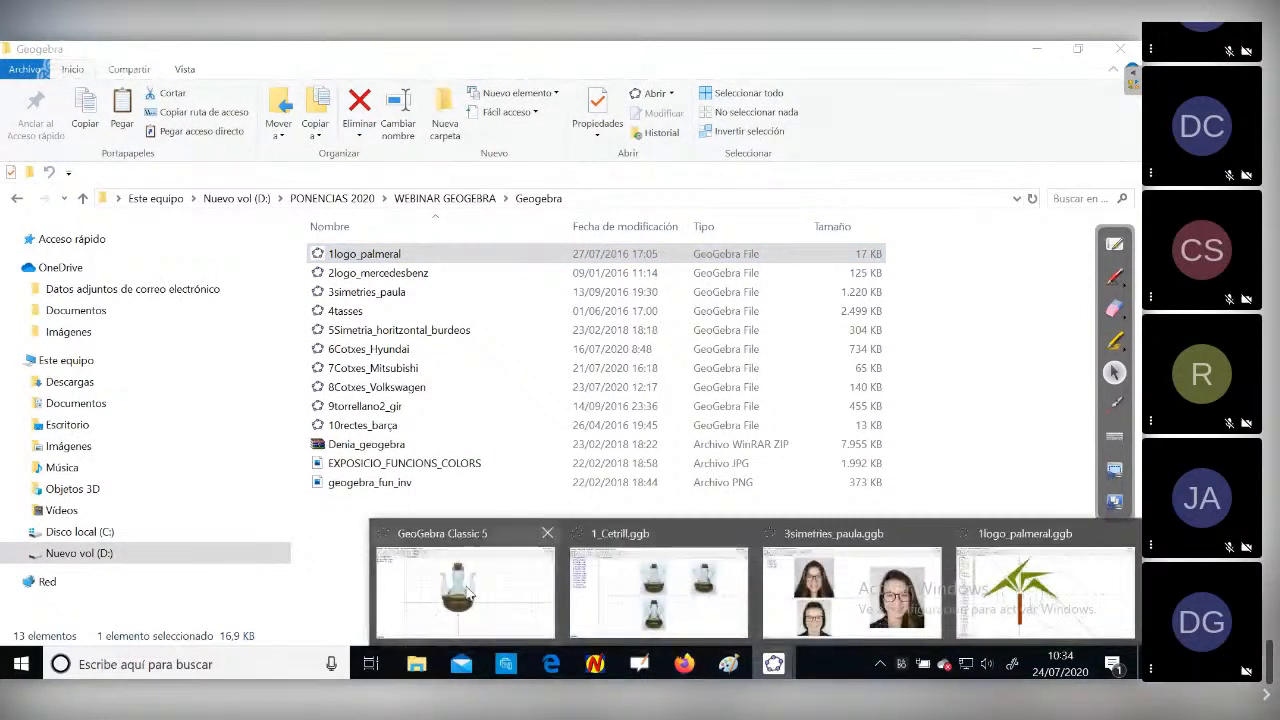
left_click(463, 588)
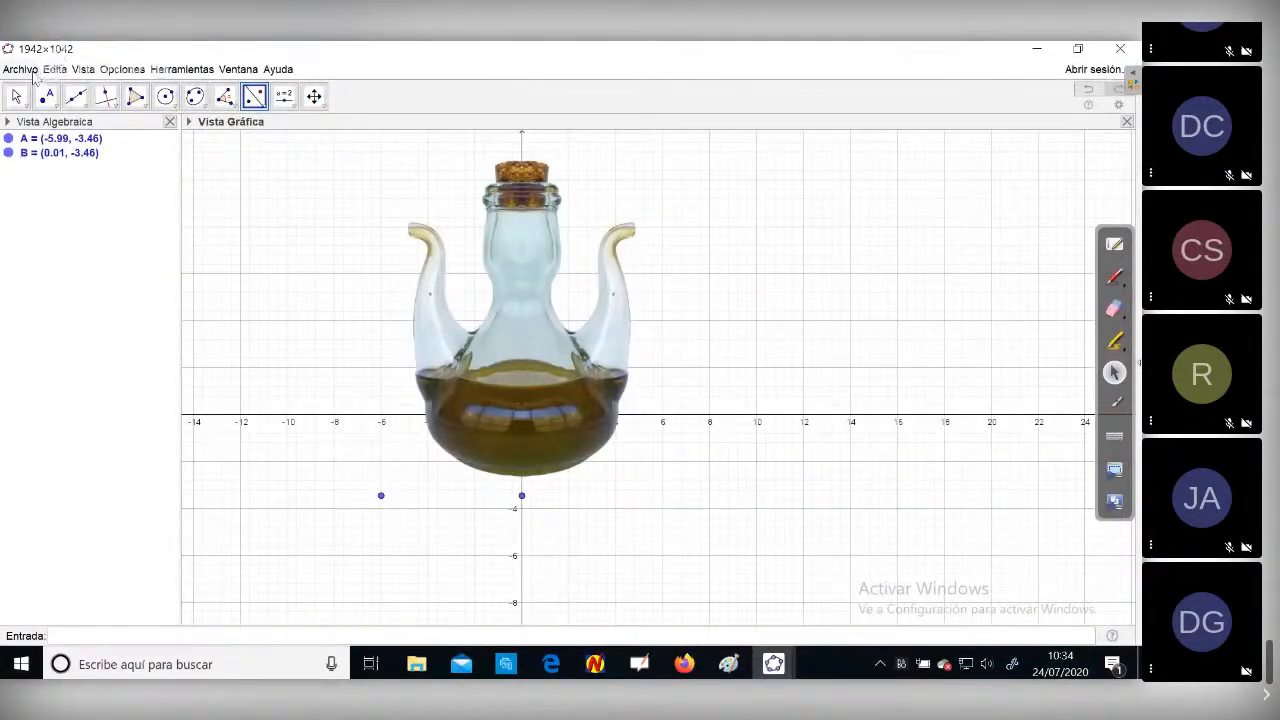
left_click(20, 69)
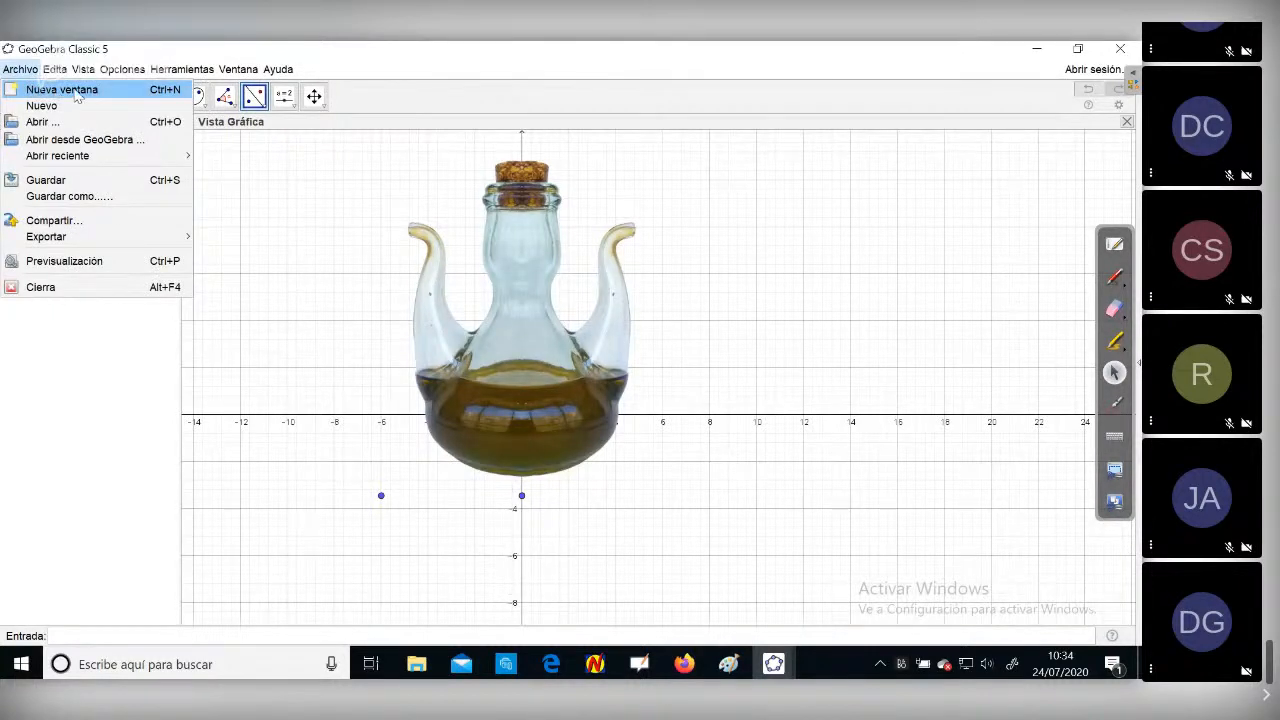
left_click(74, 91)
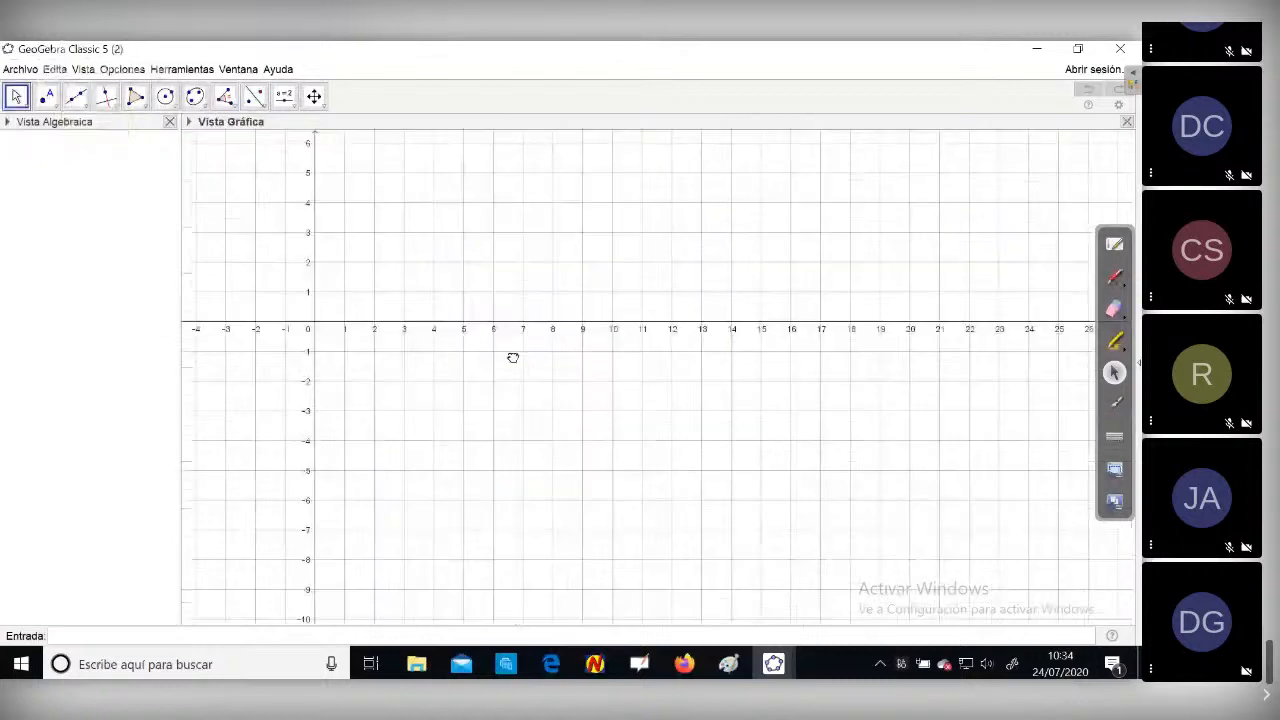
left_click_drag(511, 354, 712, 425)
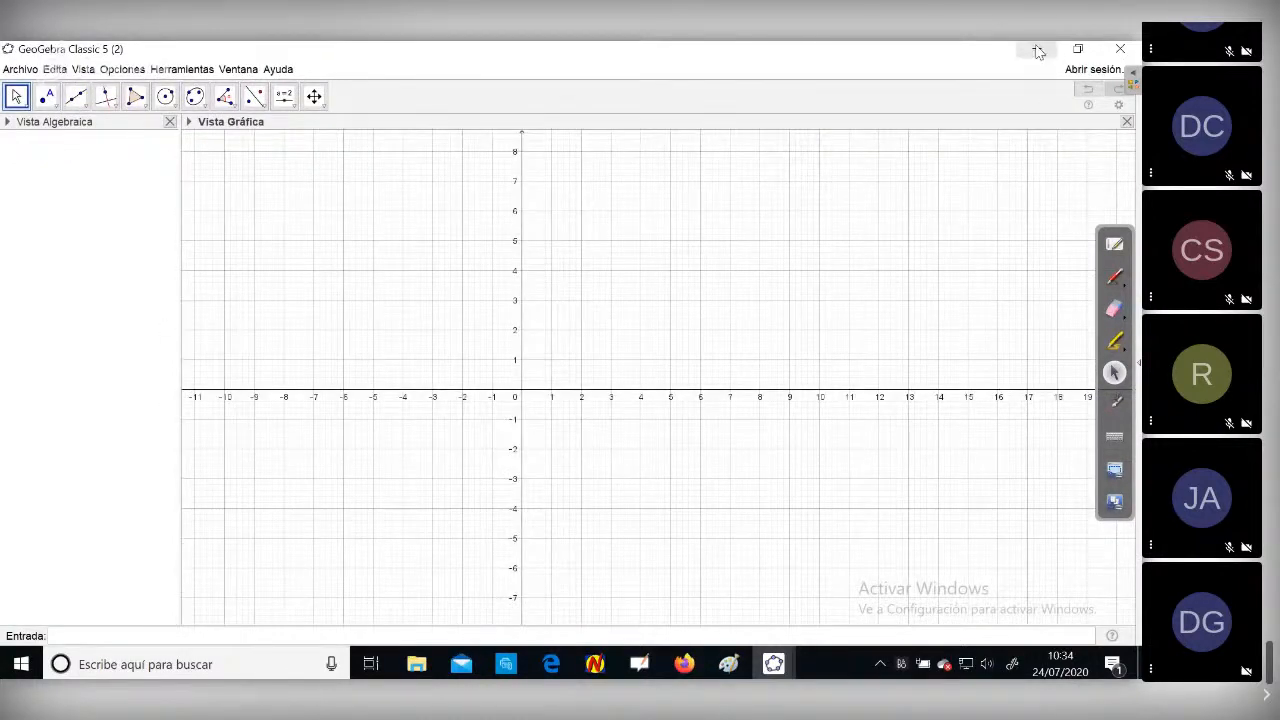
Minimise the blank and cruet windows, and open the photo torrellano_gir from the WEBINAR GEOGEBRA folder.
left_click(1035, 50)
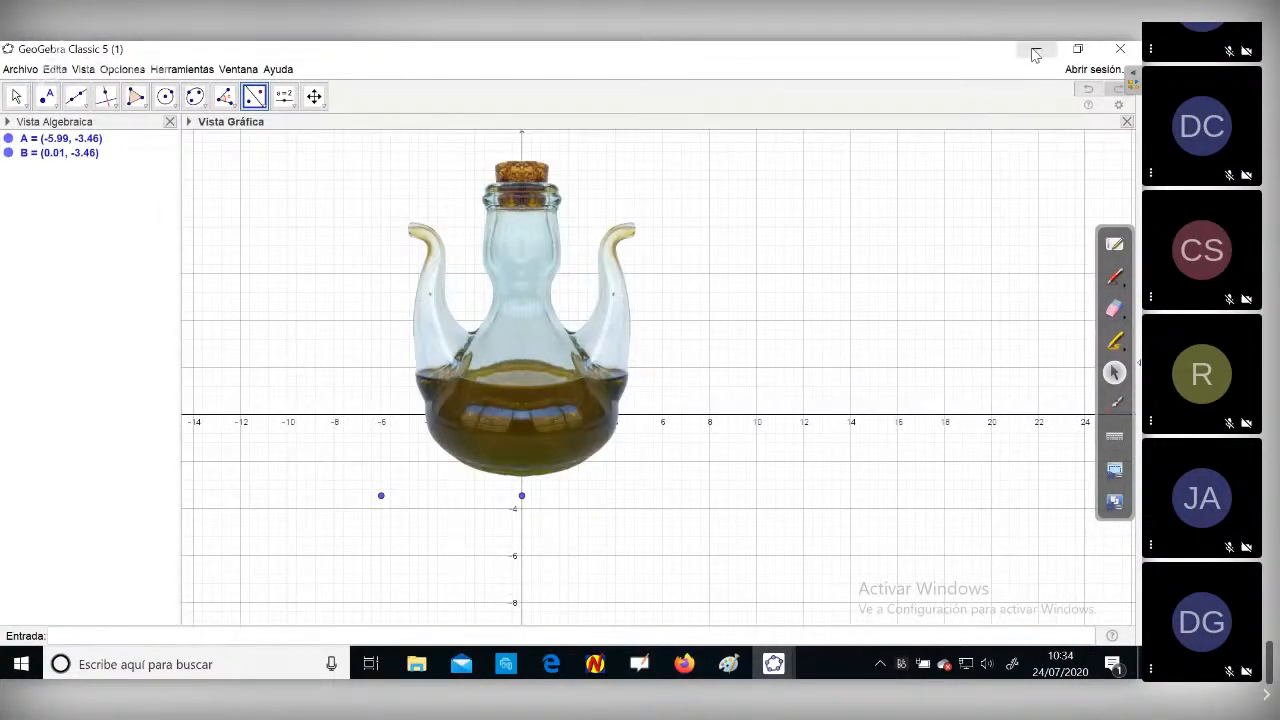
left_click(1035, 50)
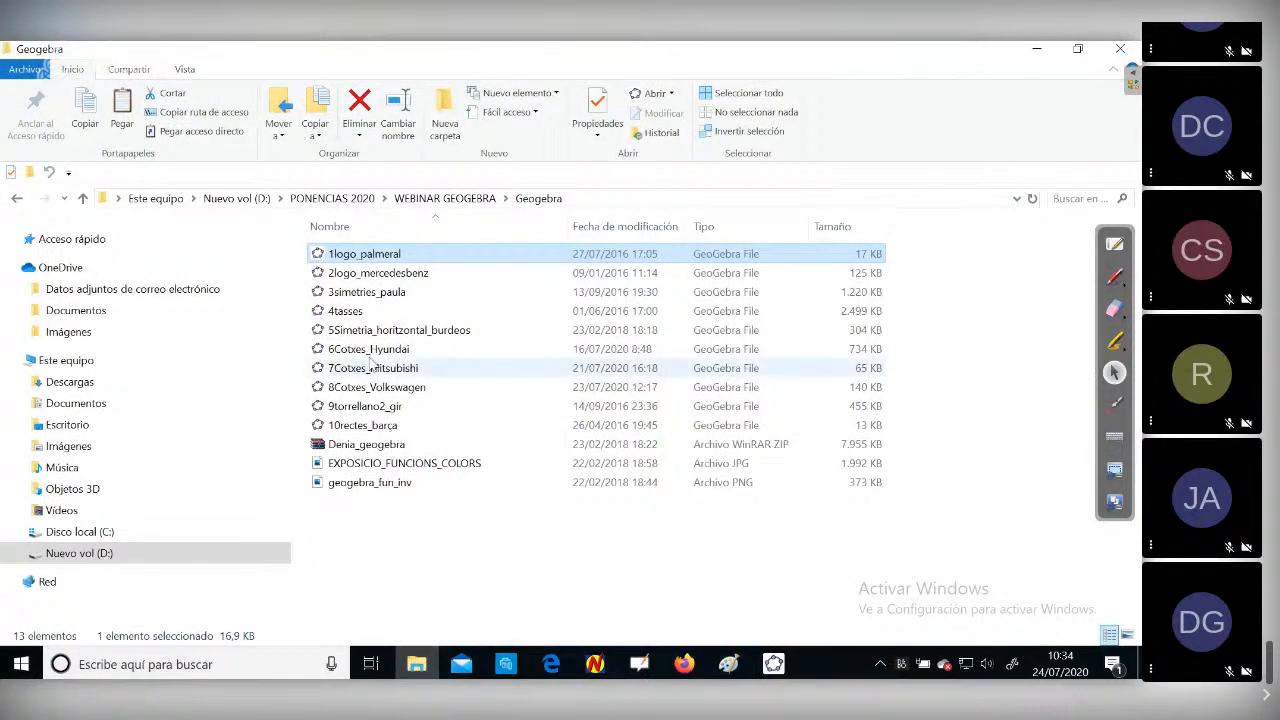
left_click(444, 198)
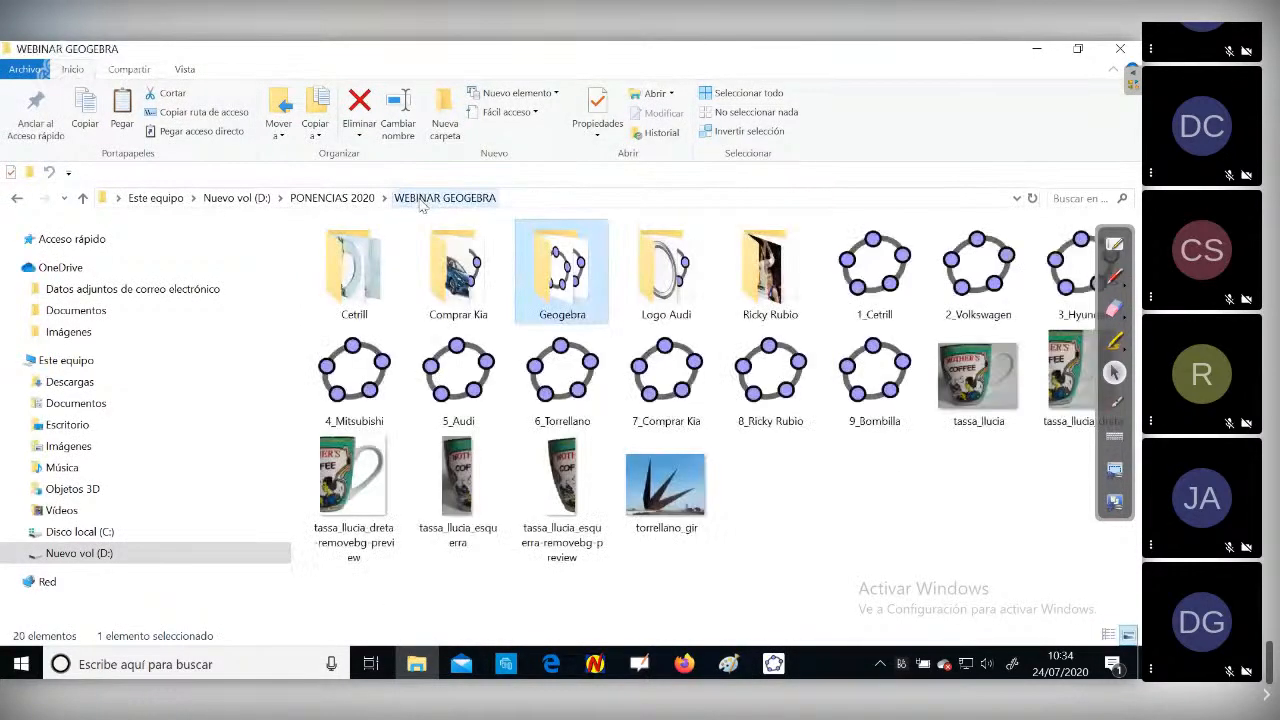
double_click(670, 488)
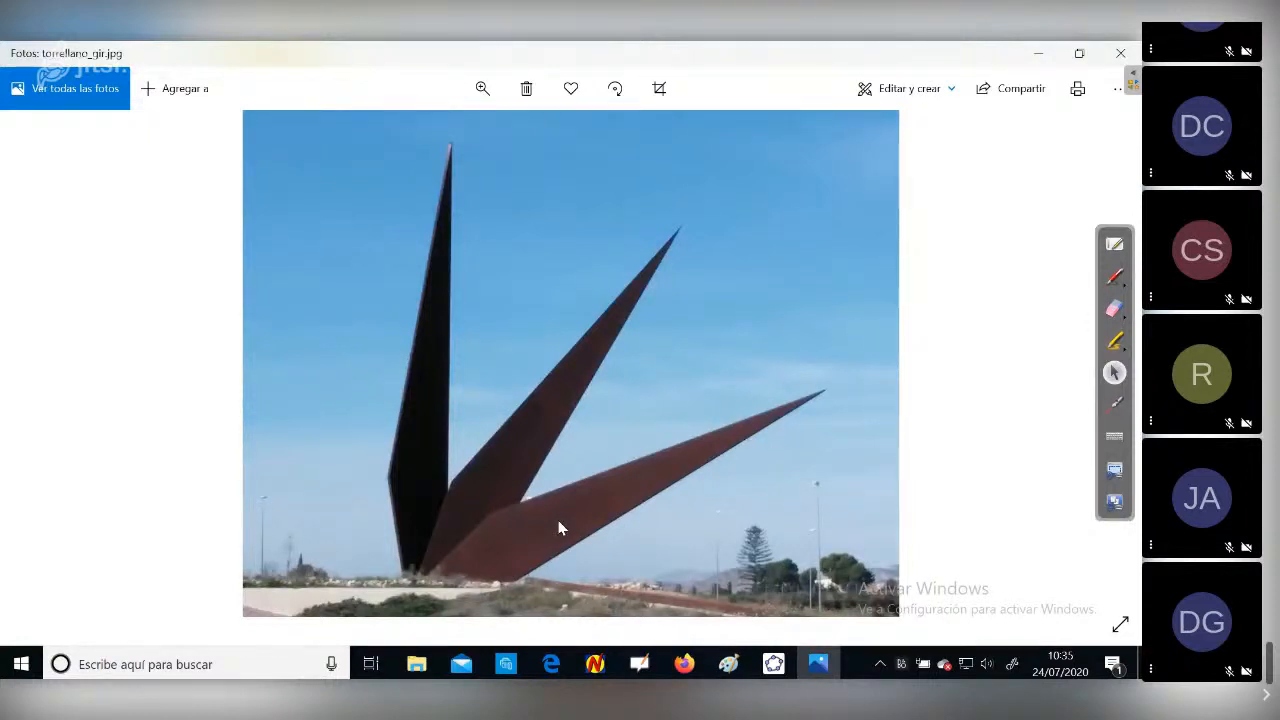
Switch to the blank GeoGebra window and start inserting an image from a file.
left_click(772, 666)
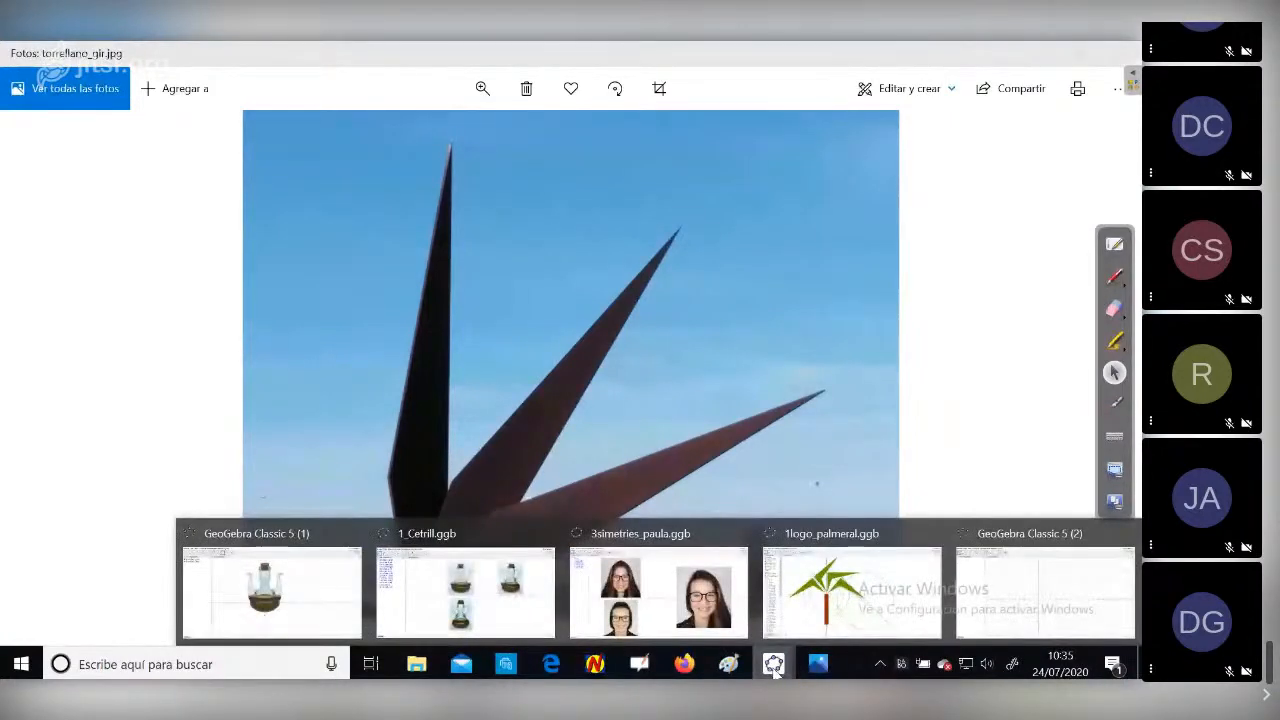
left_click(1038, 598)
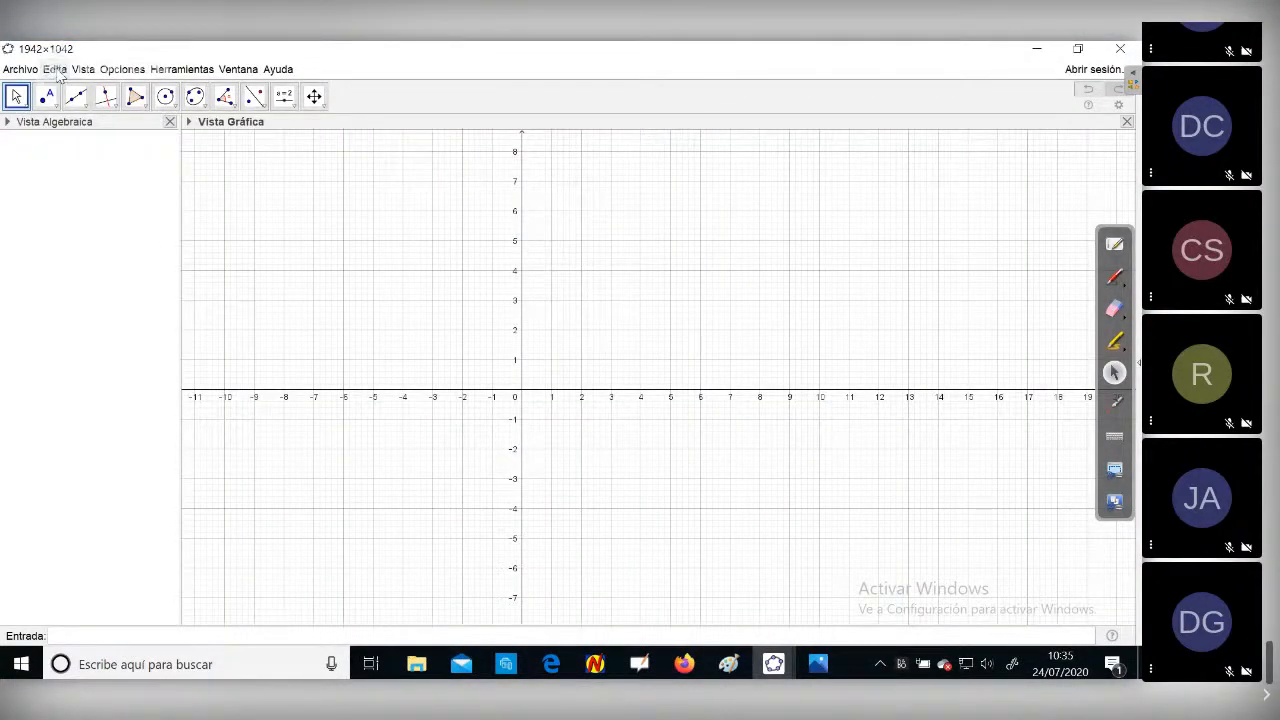
left_click(55, 69)
mouse_move(145, 188)
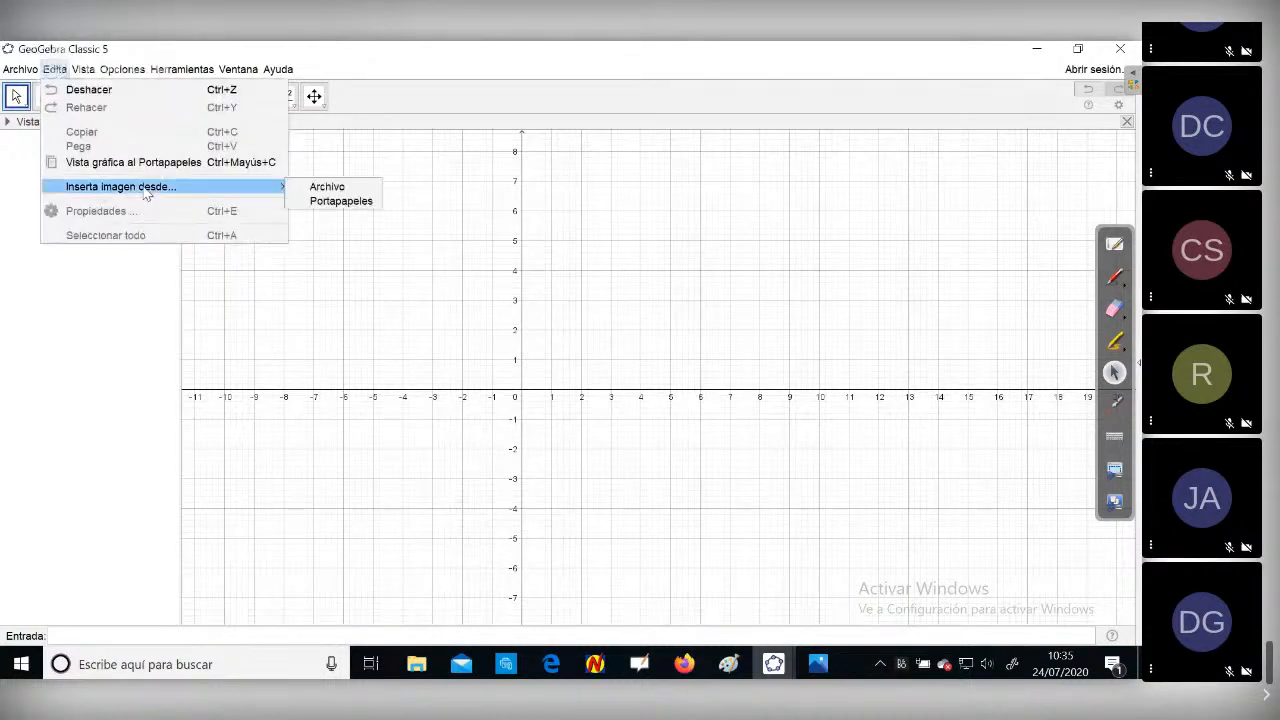
left_click(327, 187)
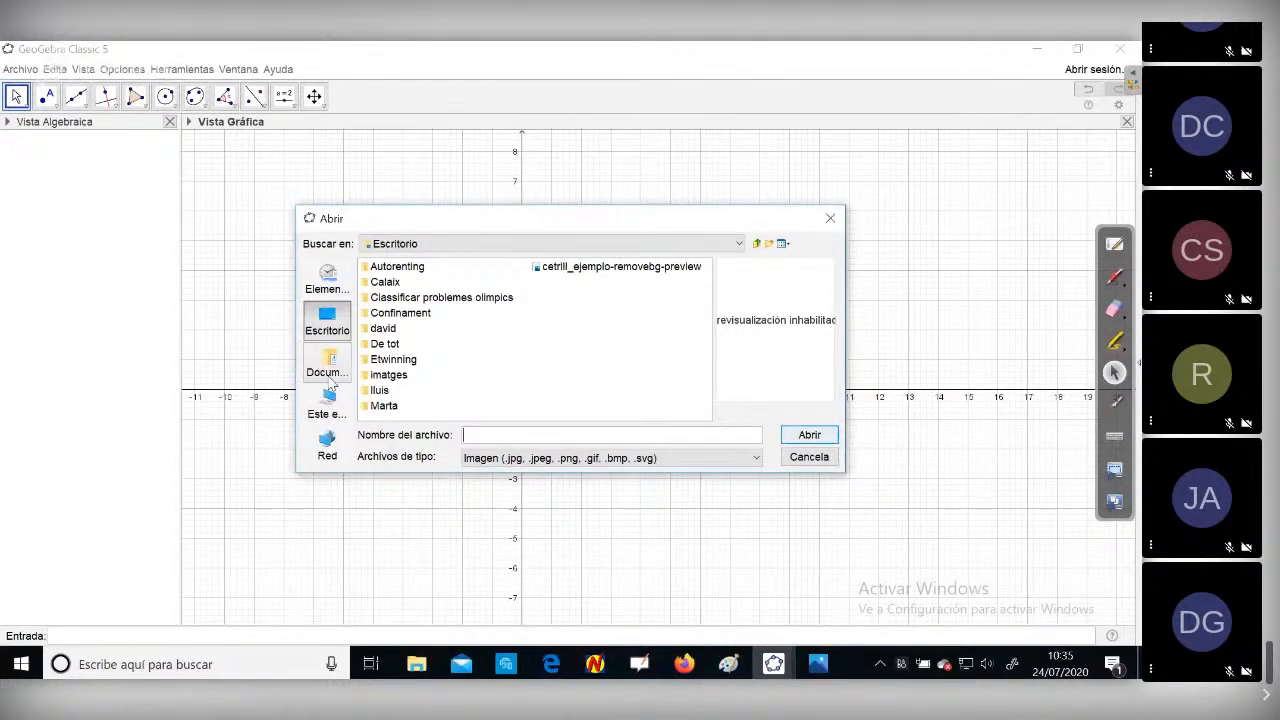
Insert the image torrellano_gir from the WEBINAR GEOGEBRA folder inside PONENCIAS 2020 on drive D.
left_click(739, 245)
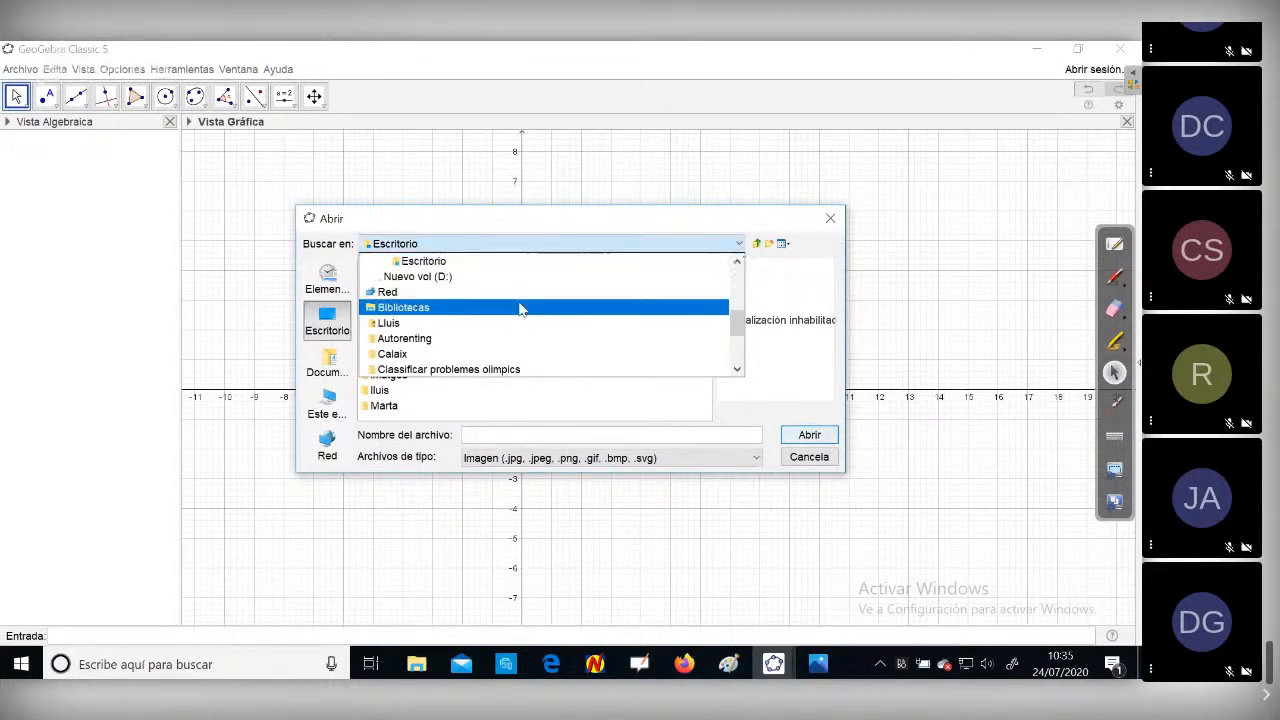
left_click(430, 277)
scroll(462, 287, "down", 5)
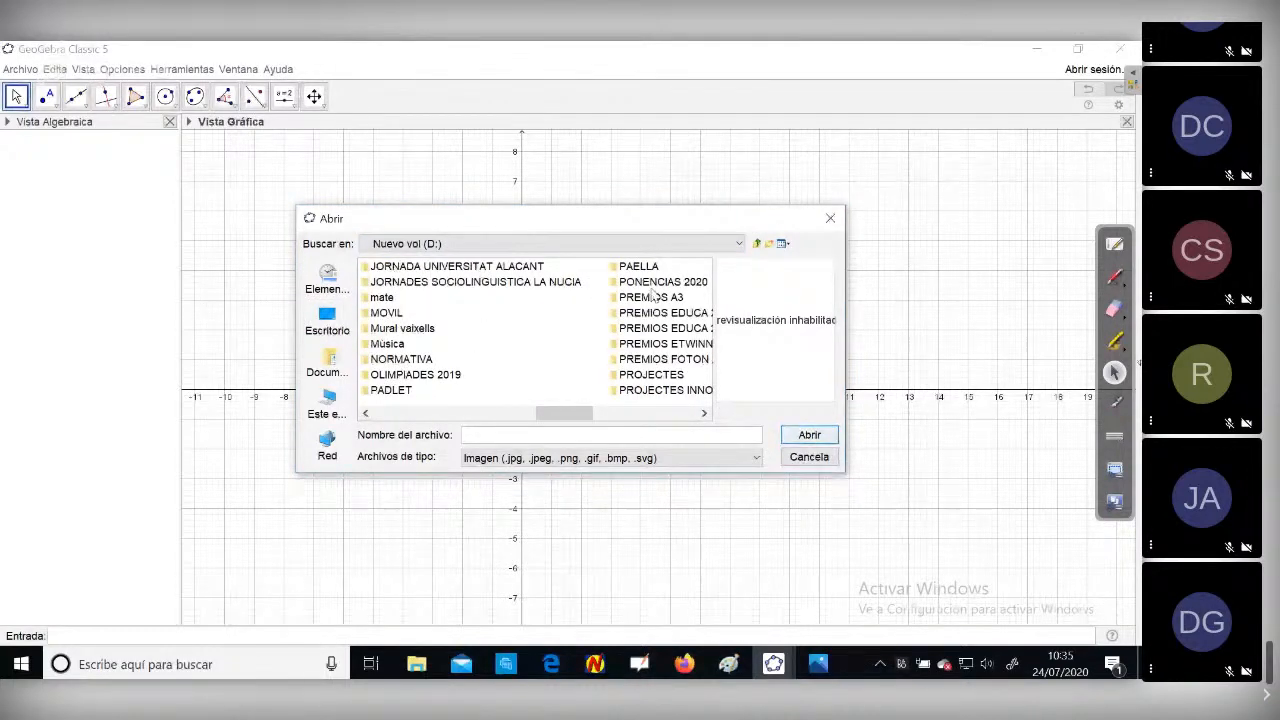
double_click(655, 283)
scroll(480, 300, "down", 3)
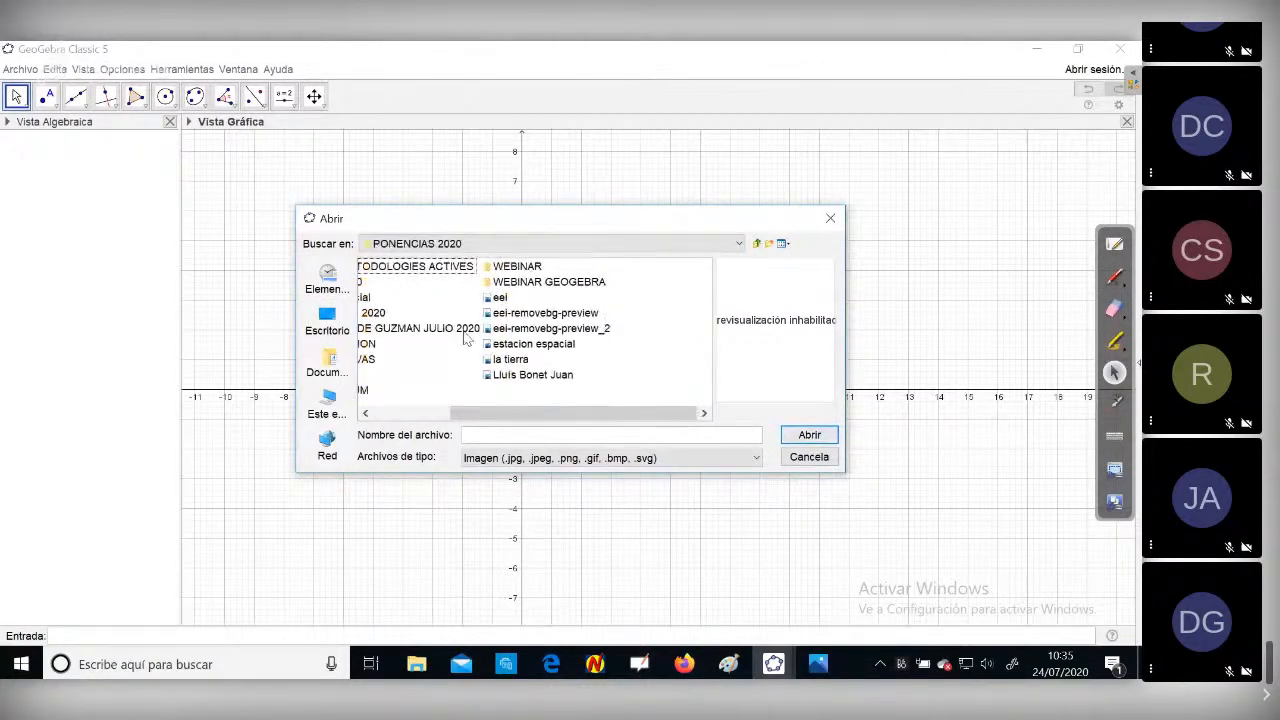
double_click(521, 283)
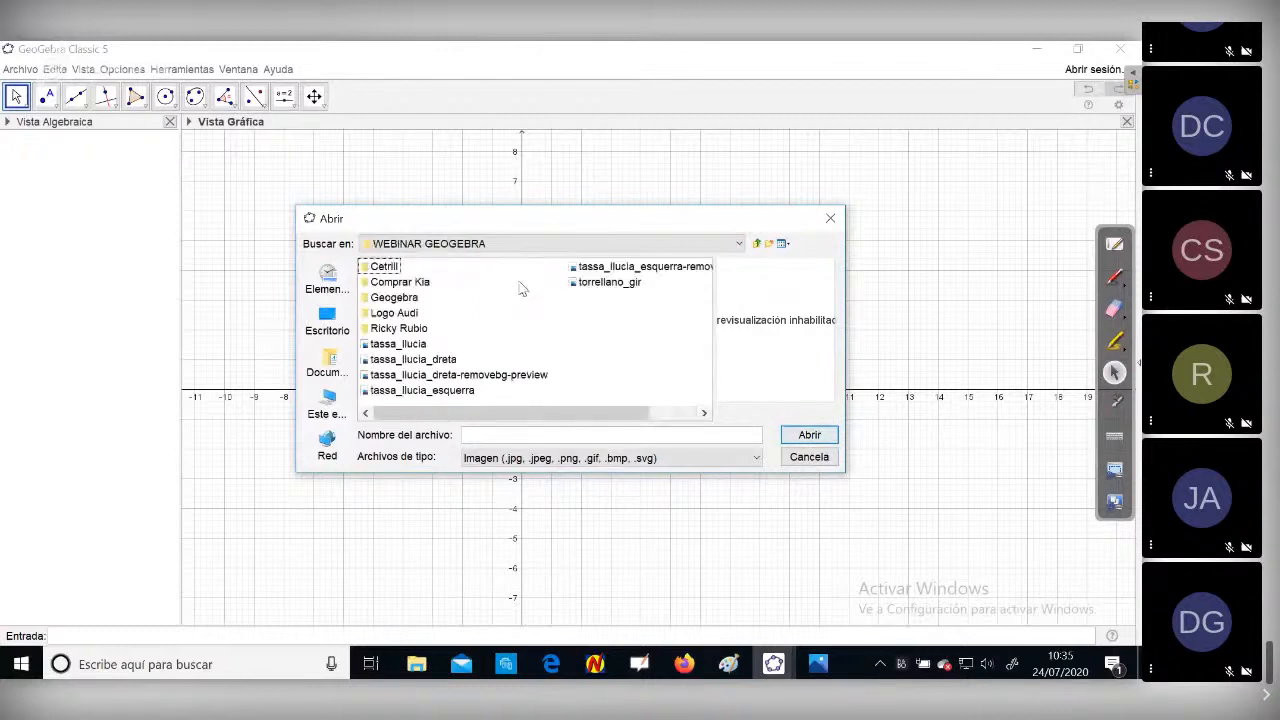
left_click(608, 284)
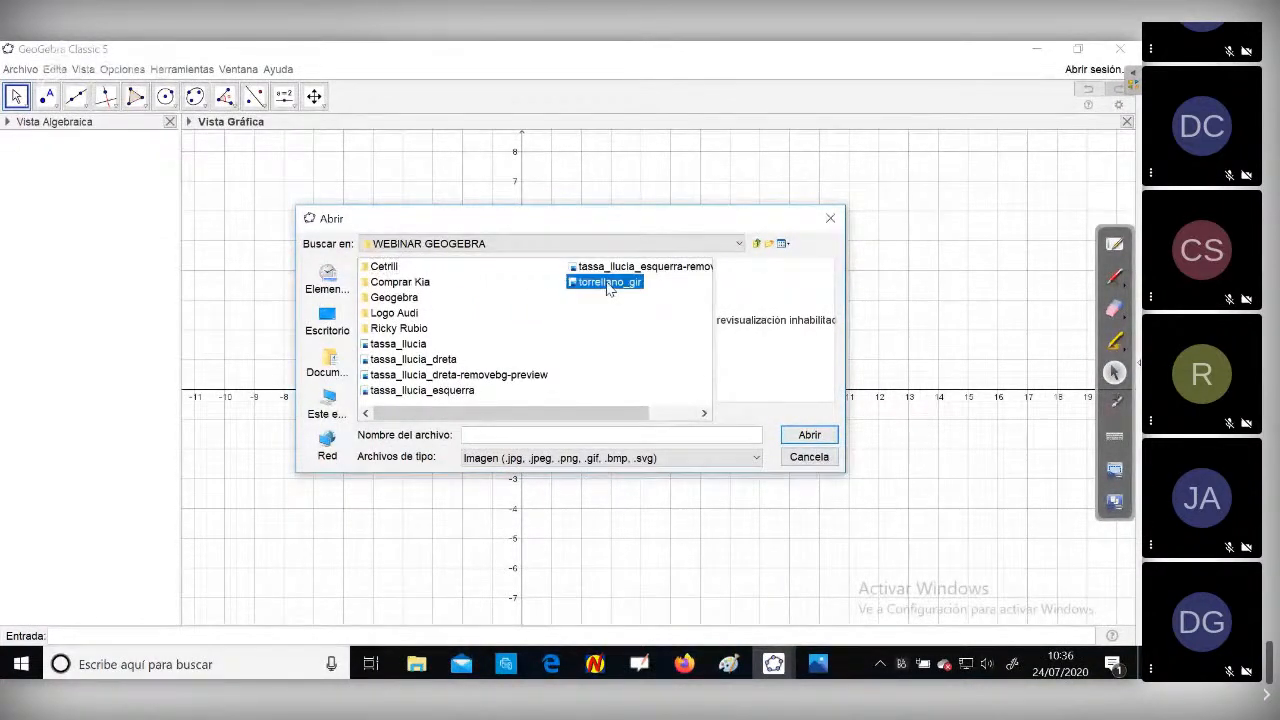
left_click(810, 436)
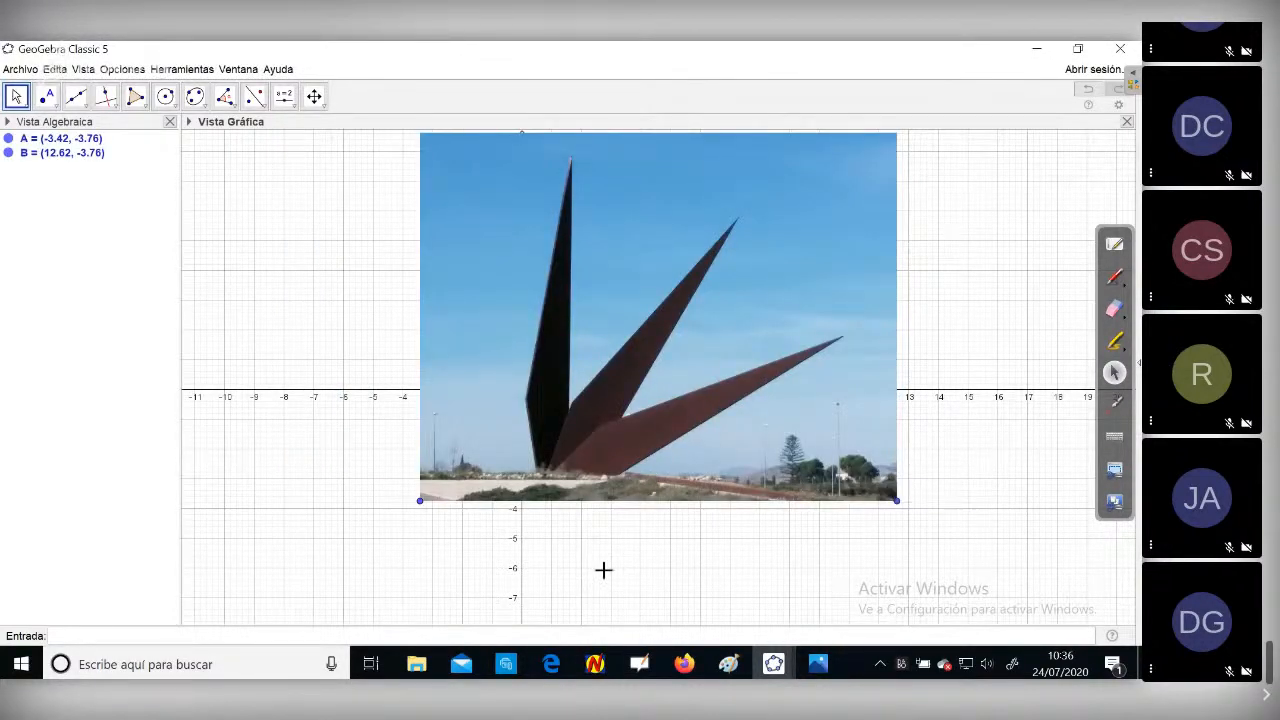
Align the photo's lower-left corner with the origin (0, 0) and hide its corner points A and B.
left_click_drag(285, 316, 216, 409)
left_click_drag(587, 474, 702, 363)
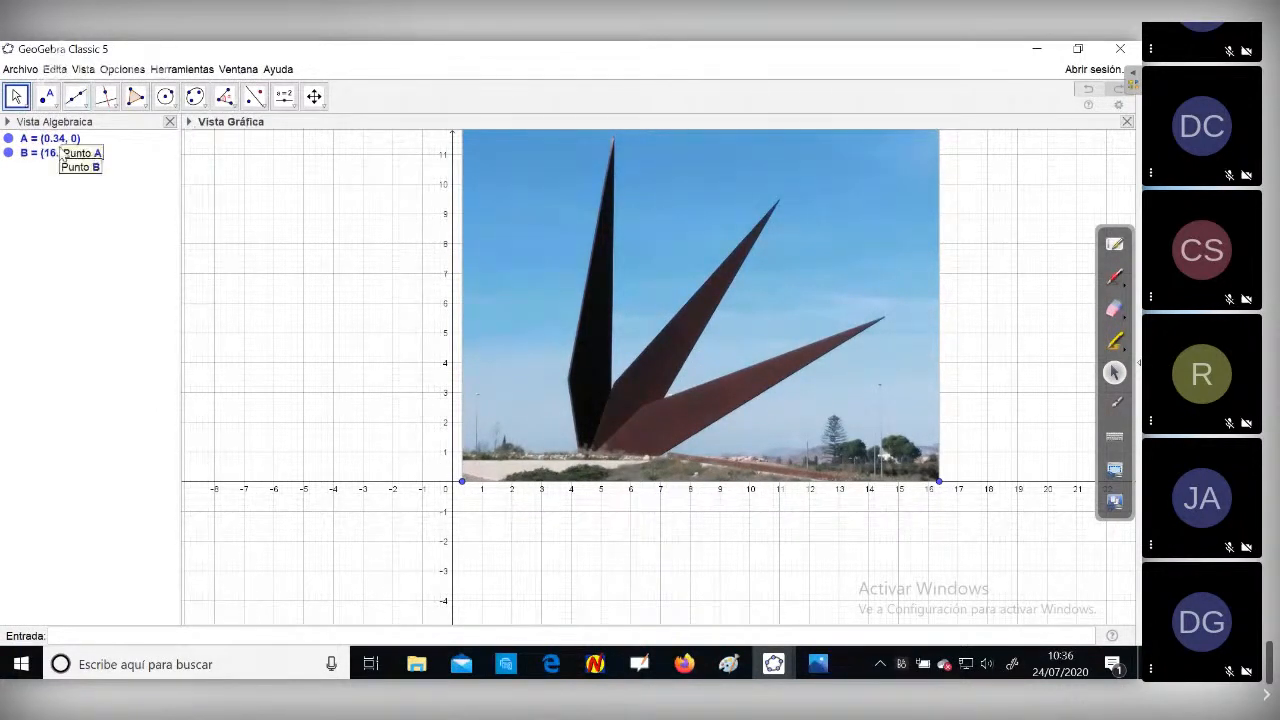
left_click(9, 139)
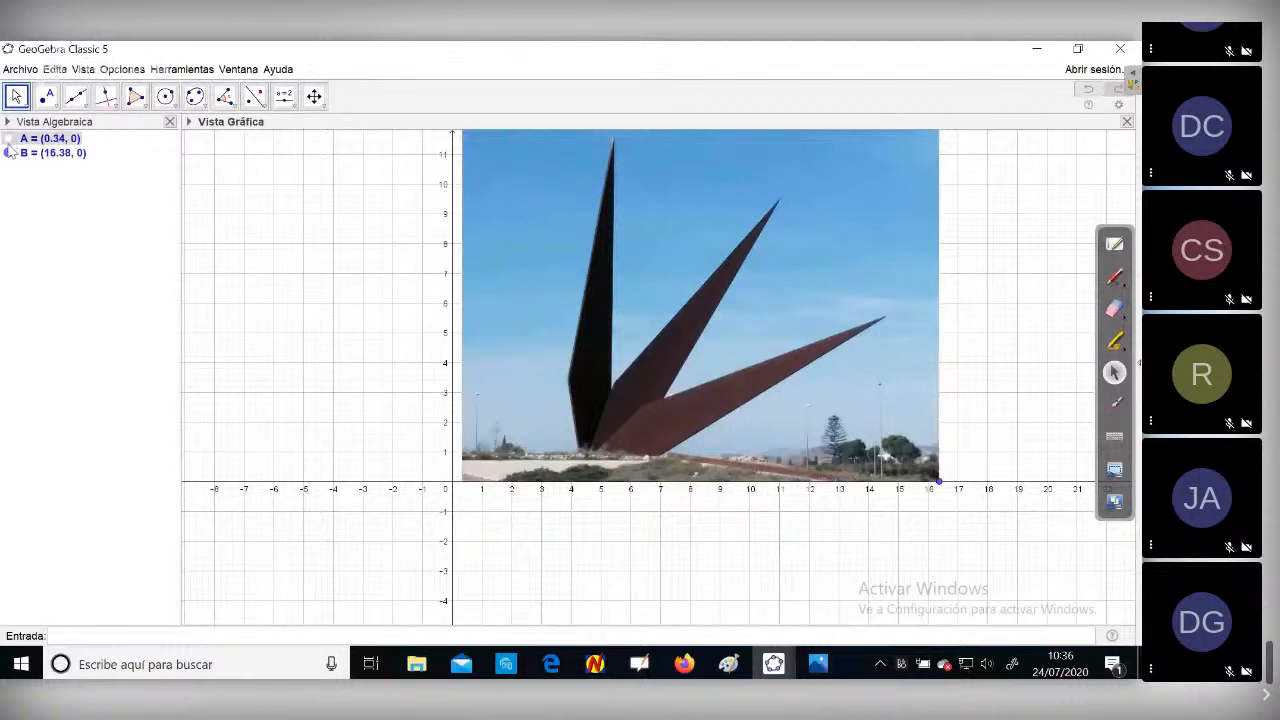
left_click(9, 153)
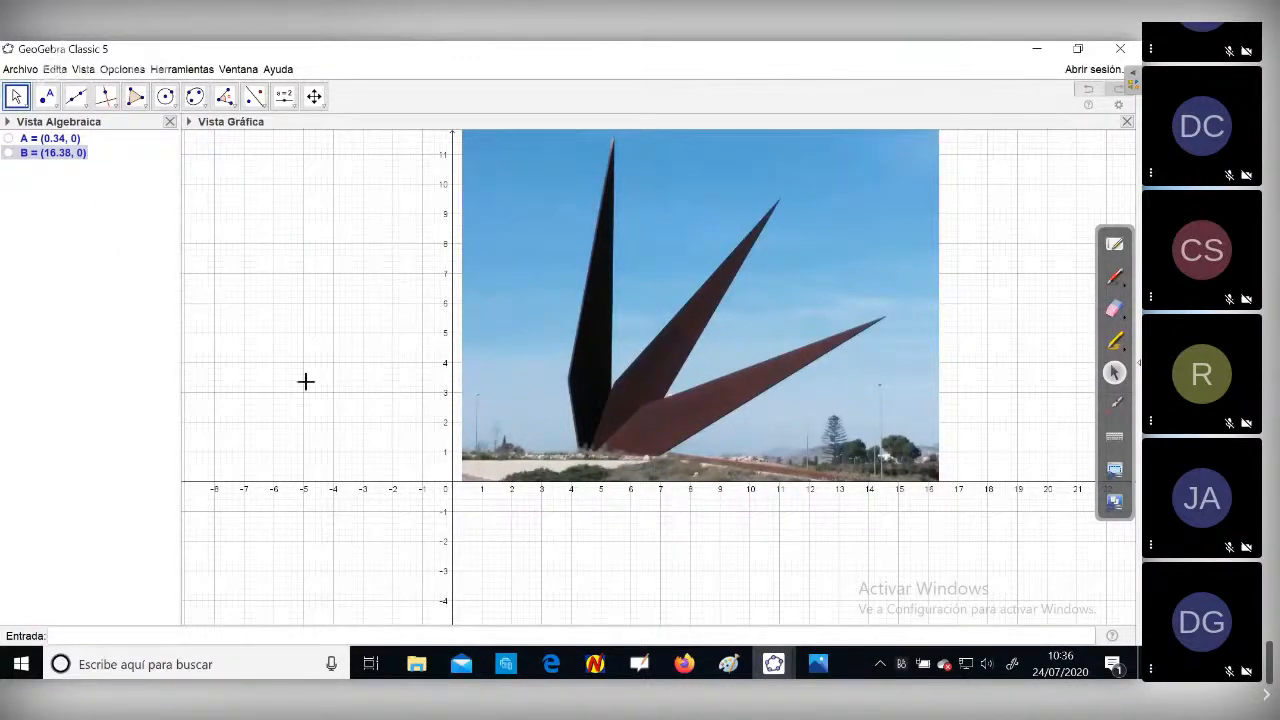
left_click_drag(606, 371, 600, 383)
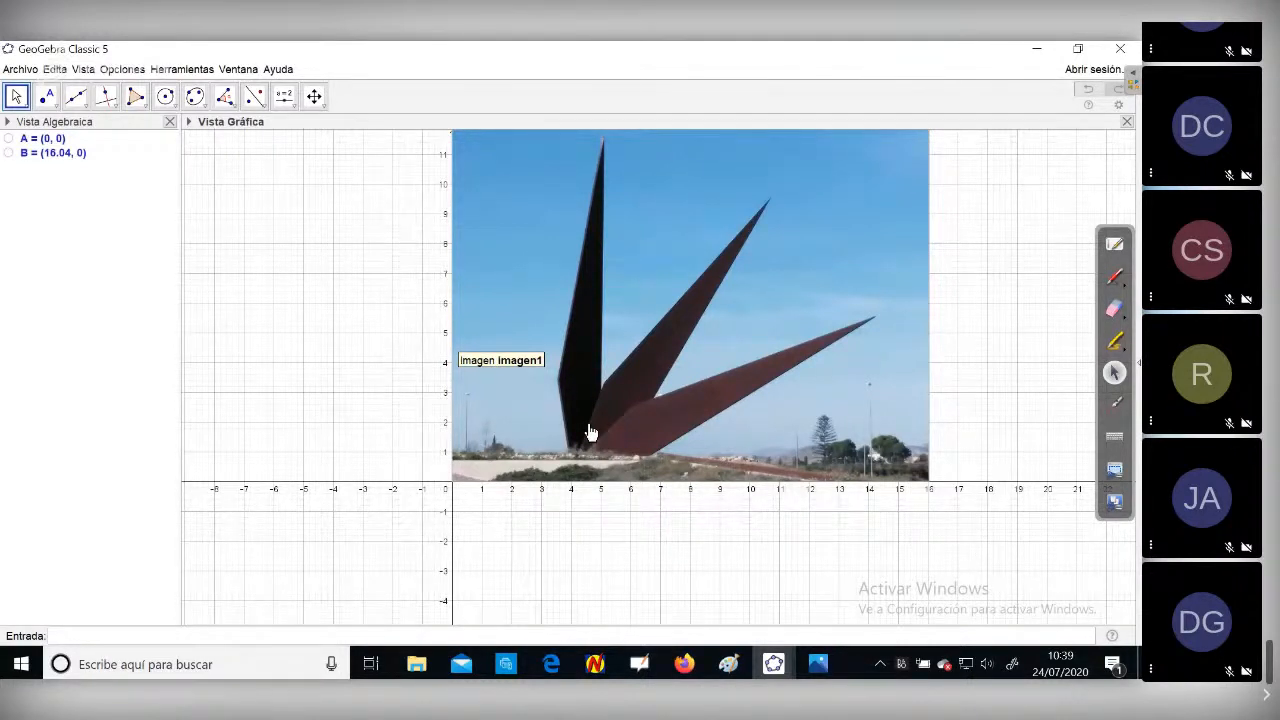
Place point C at the base where the sculpture's spikes meet, at about (4.42, 0.84).
left_click(48, 100)
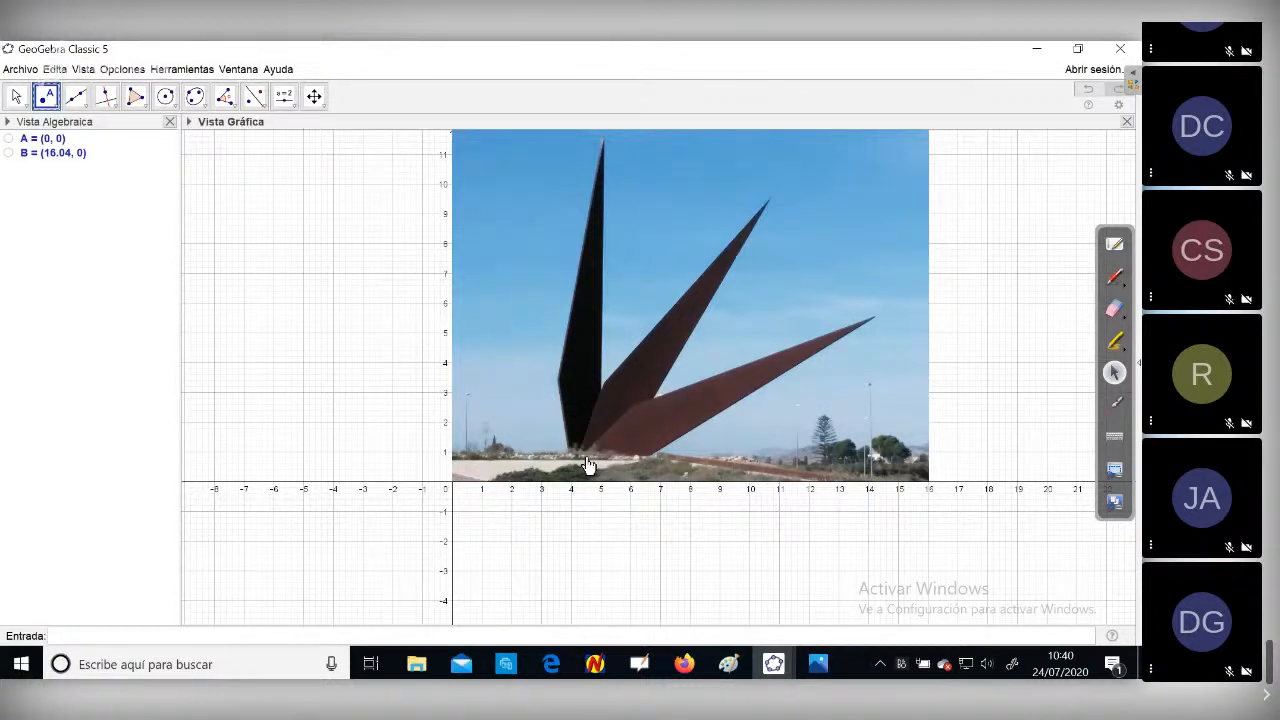
left_click(584, 463)
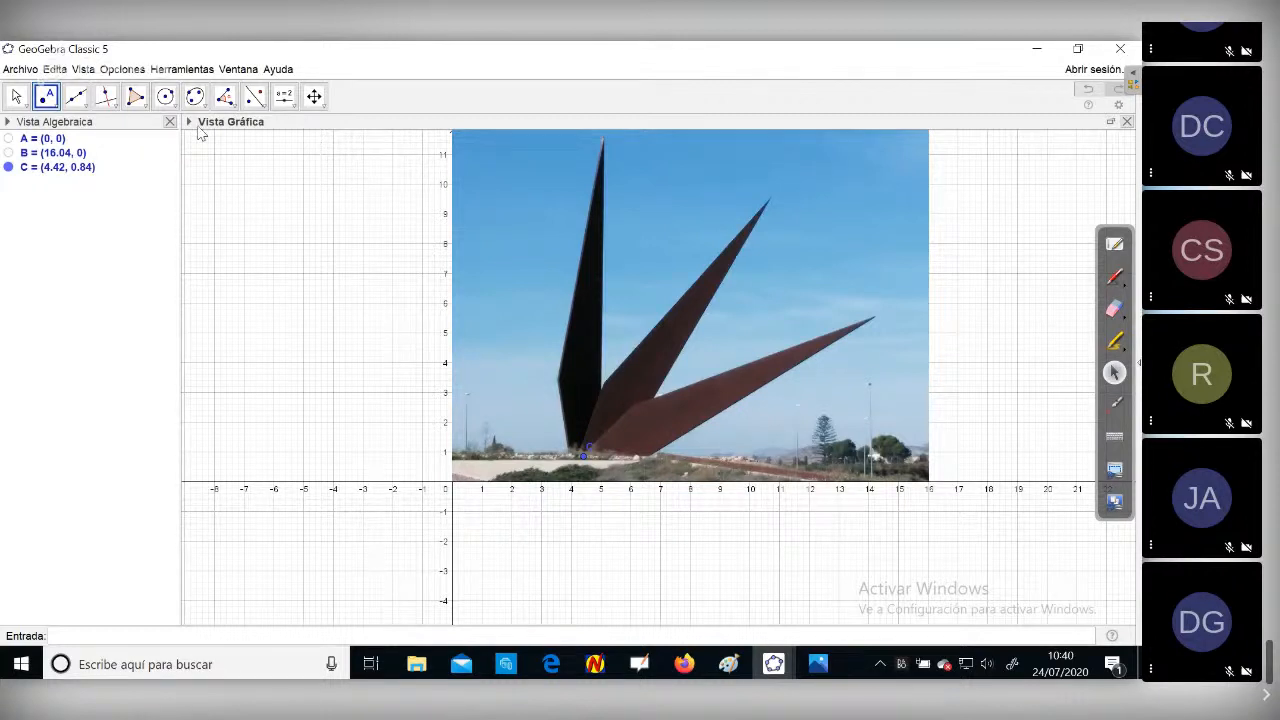
left_click(121, 69)
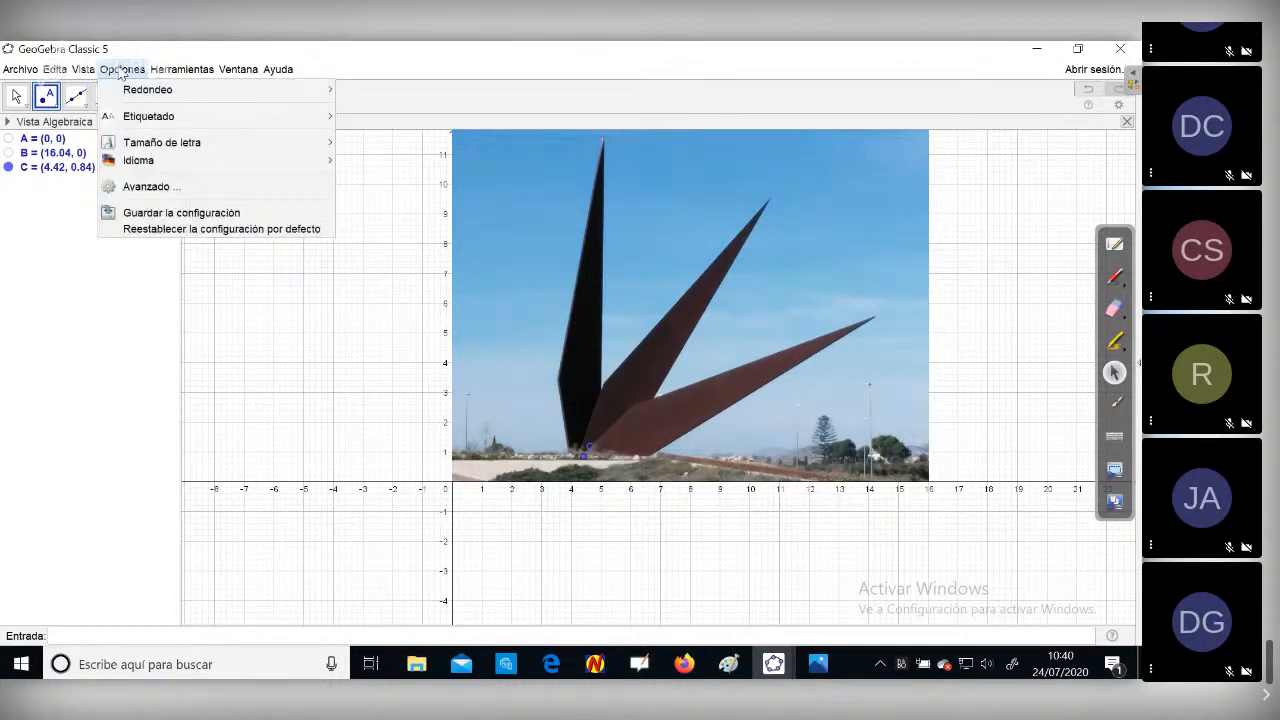
left_click(166, 186)
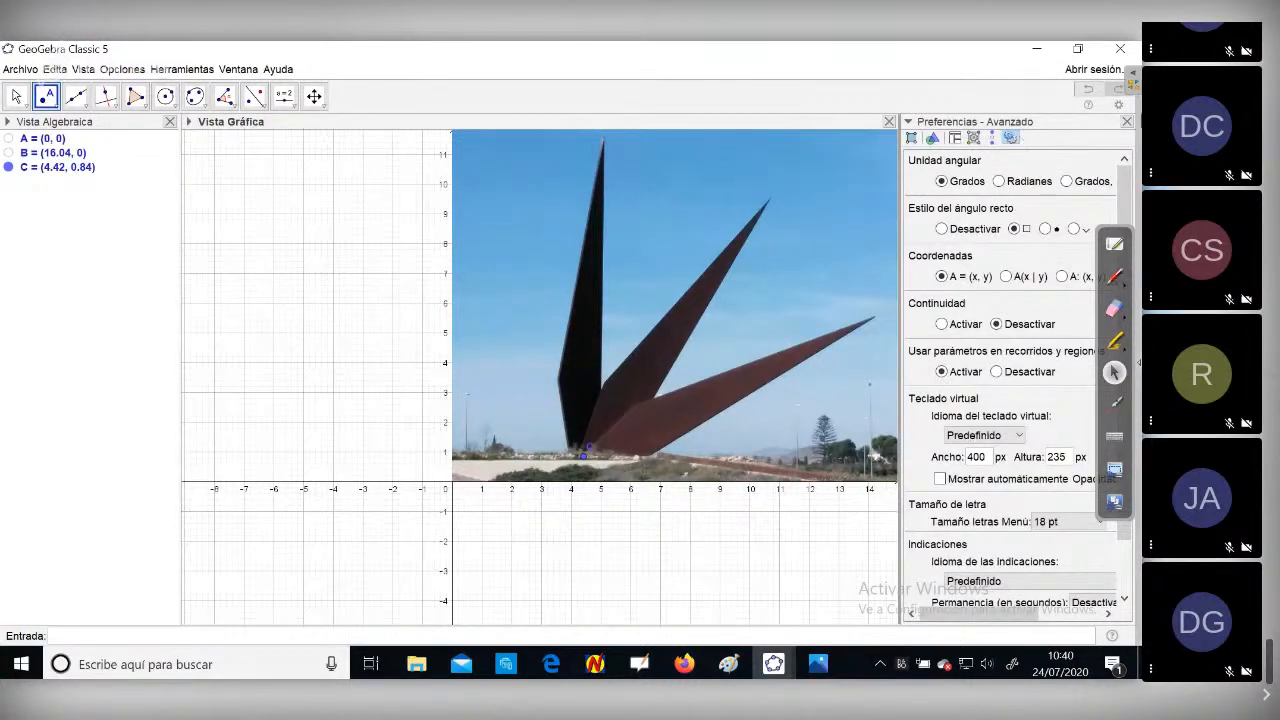
left_click(1127, 121)
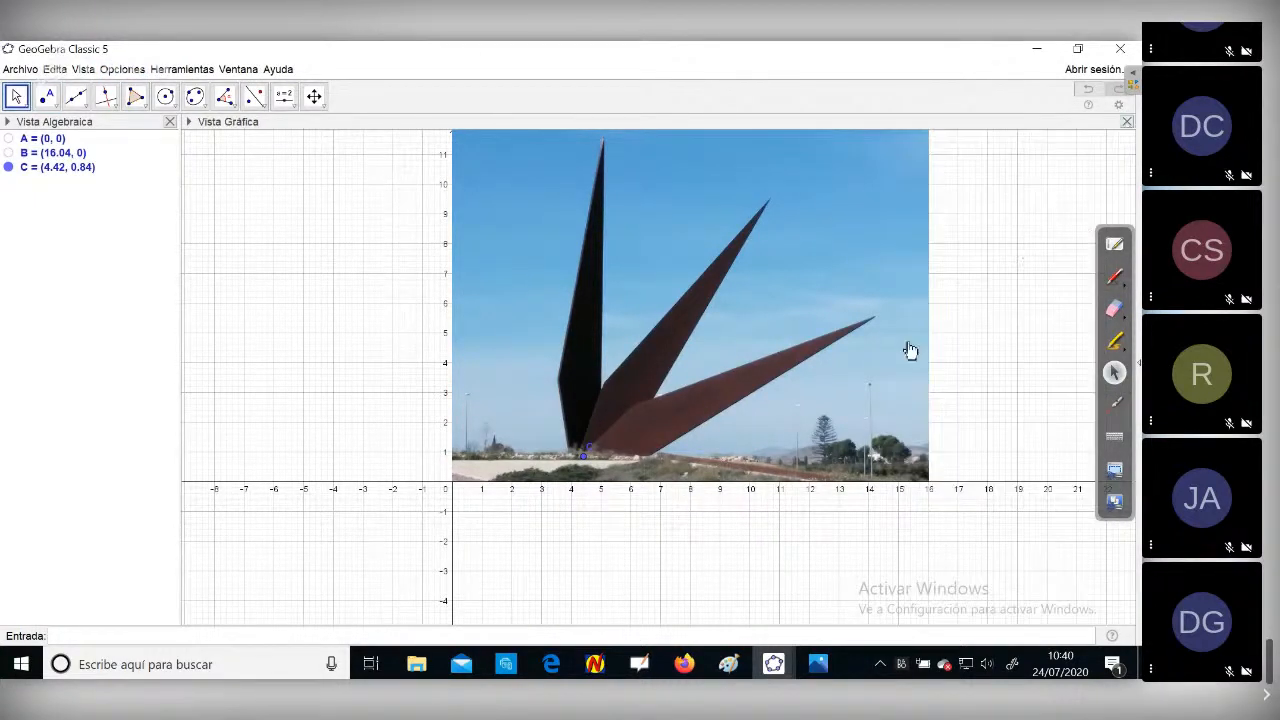
Move point C's label off the sculpture and place point D on the lowest spike's tip at about (14.24, 5.56).
left_click(589, 449)
left_click(166, 97)
left_click(166, 98)
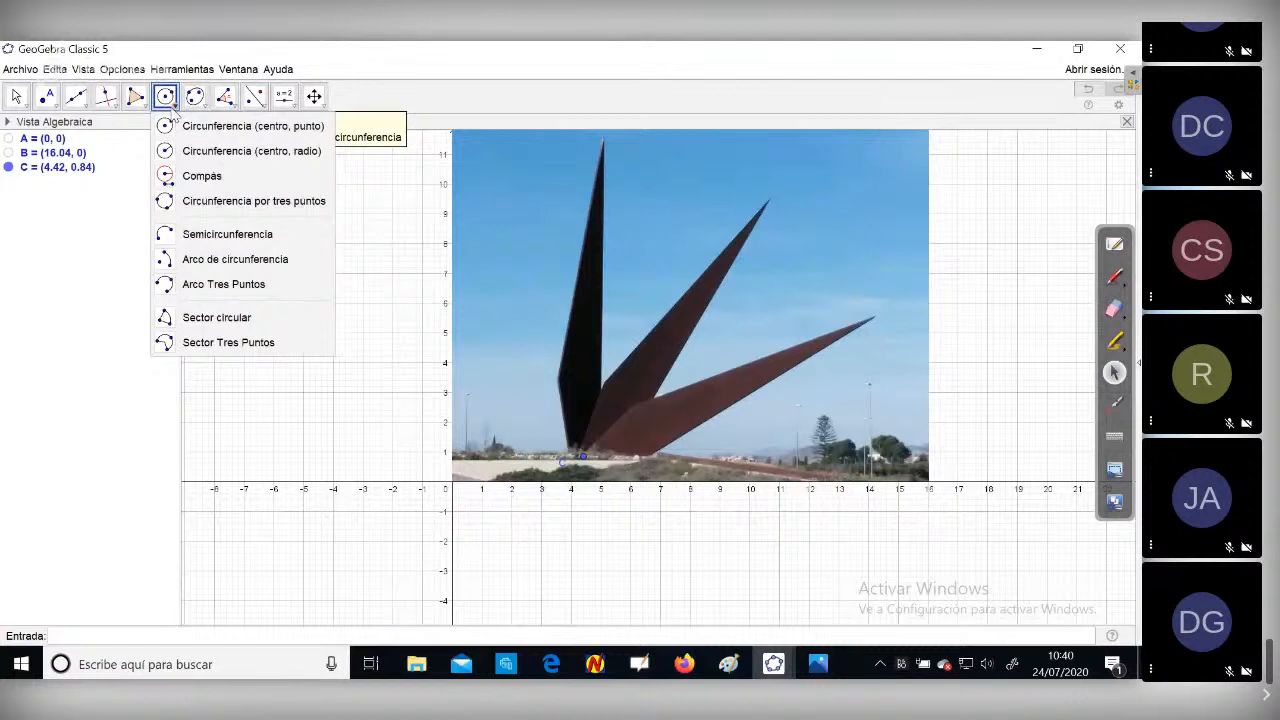
left_click(46, 96)
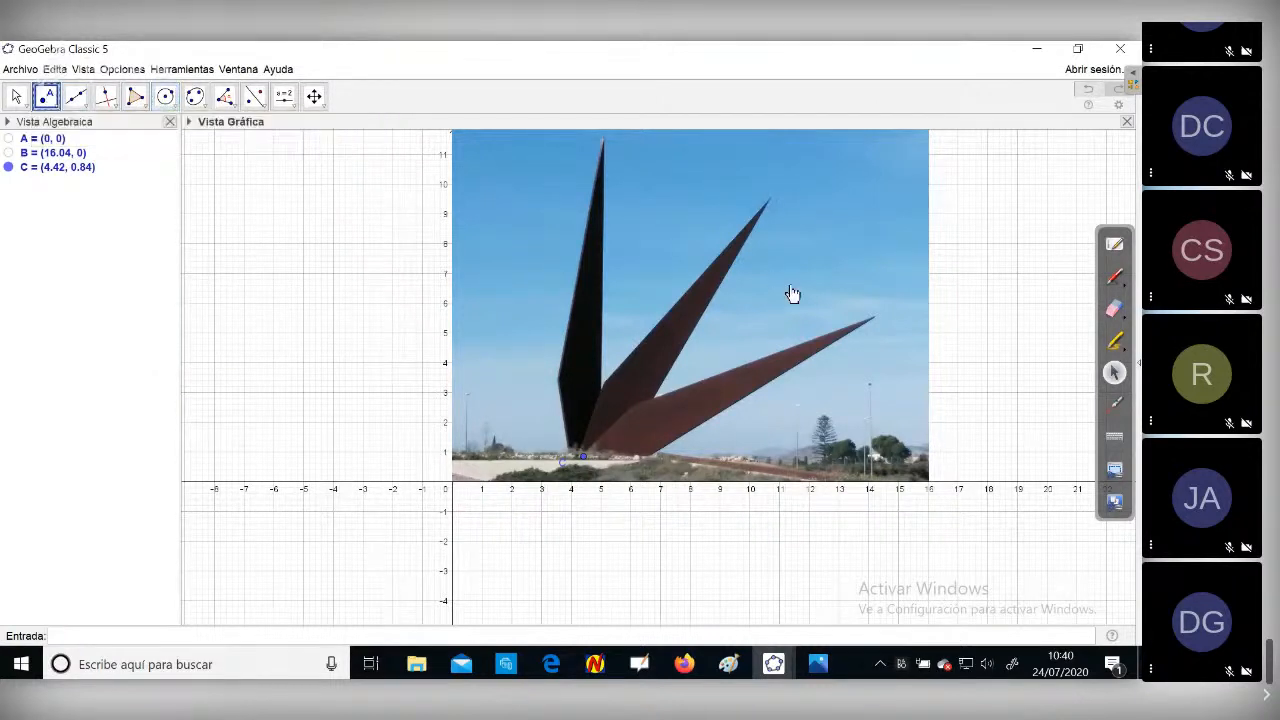
left_click(875, 318)
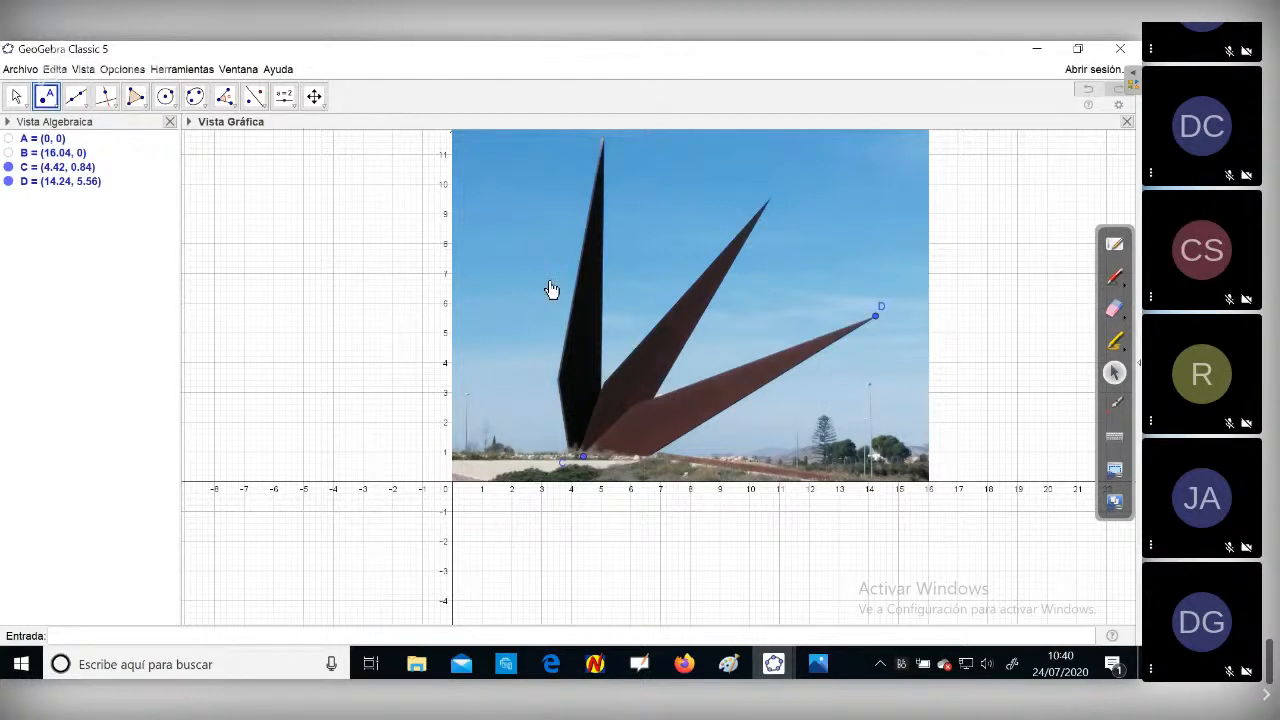
Draw a circle centred on point C that passes through point D.
left_click(165, 96)
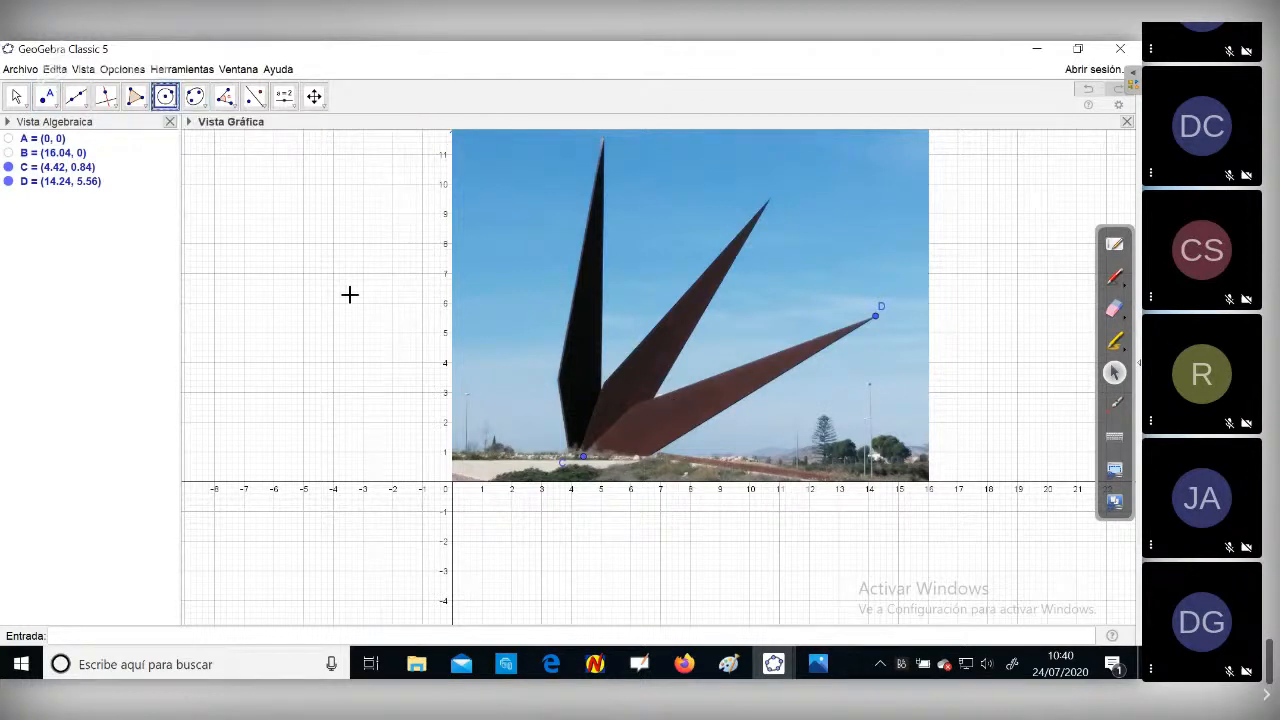
left_click(583, 454)
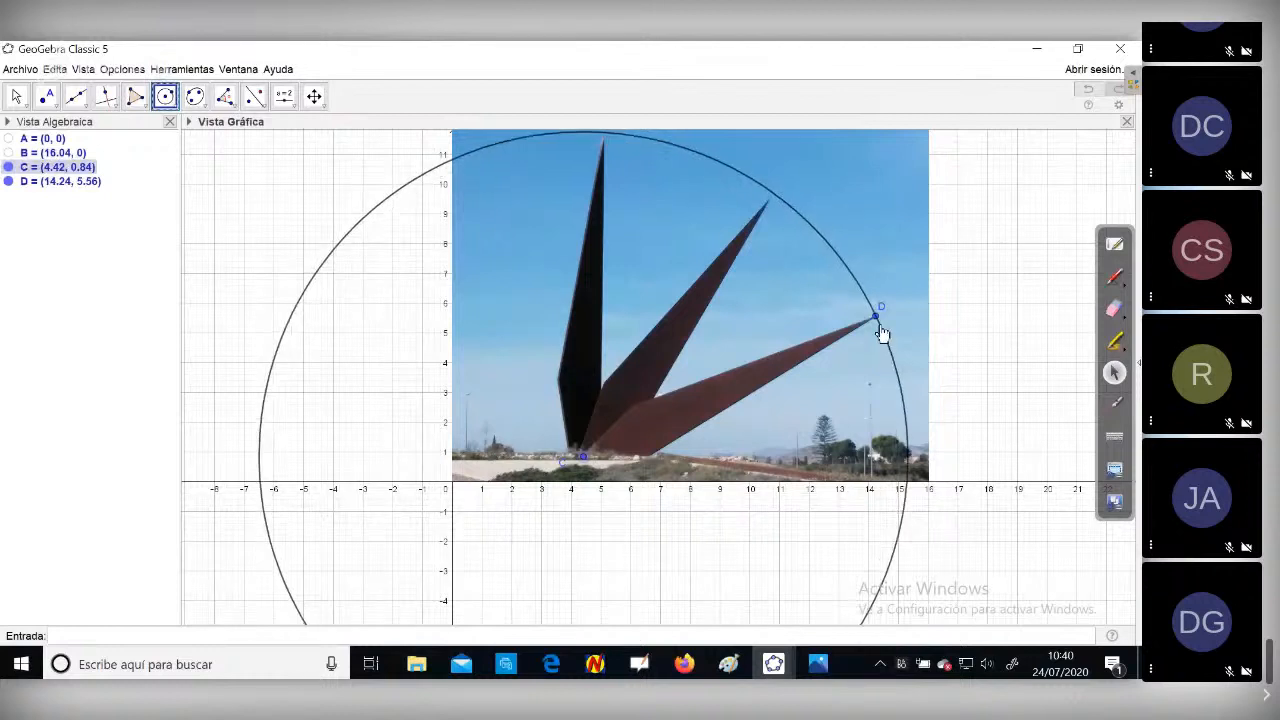
left_click(877, 320)
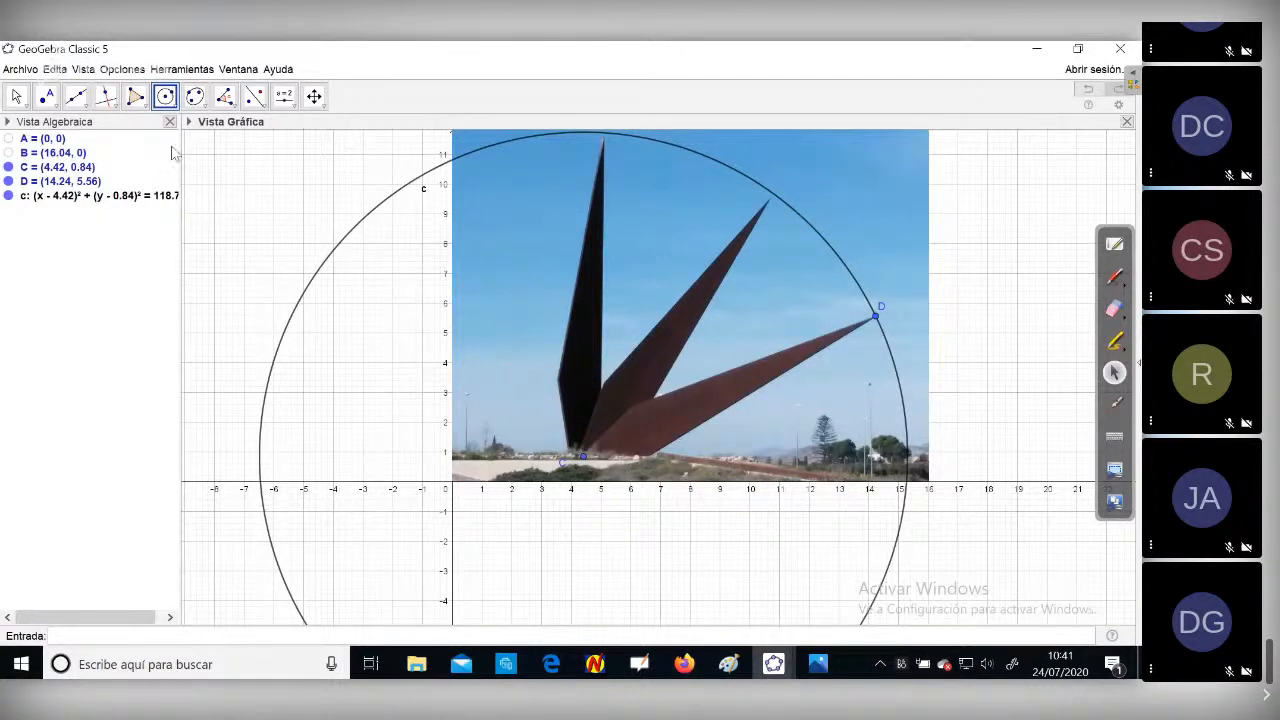
Draw a straight line through points C and D along the lowest spike.
left_click(79, 101)
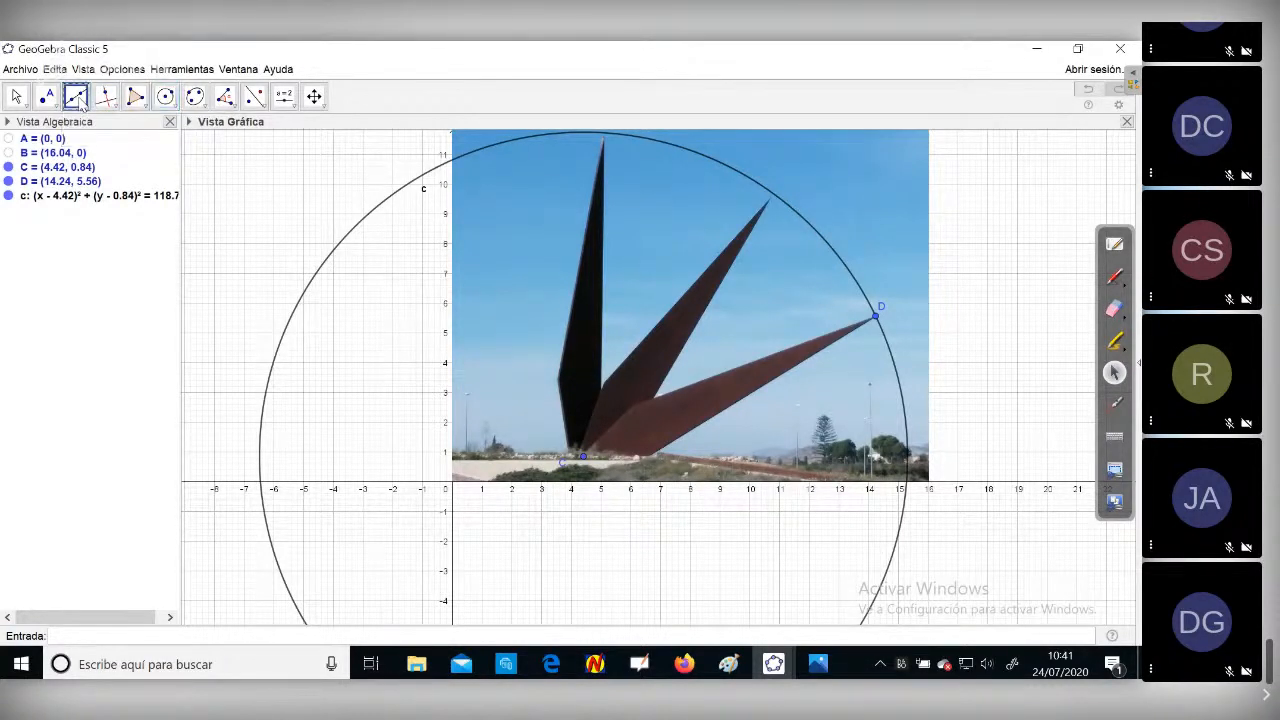
left_click(584, 460)
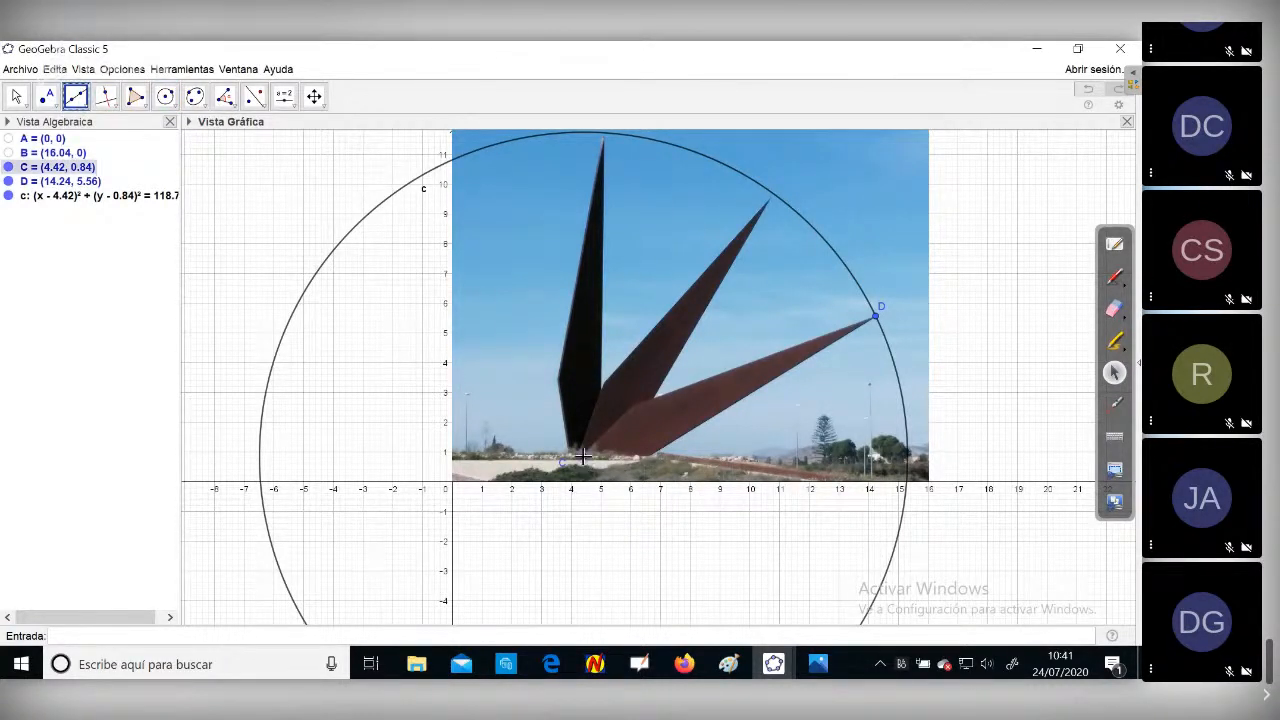
left_click(874, 315)
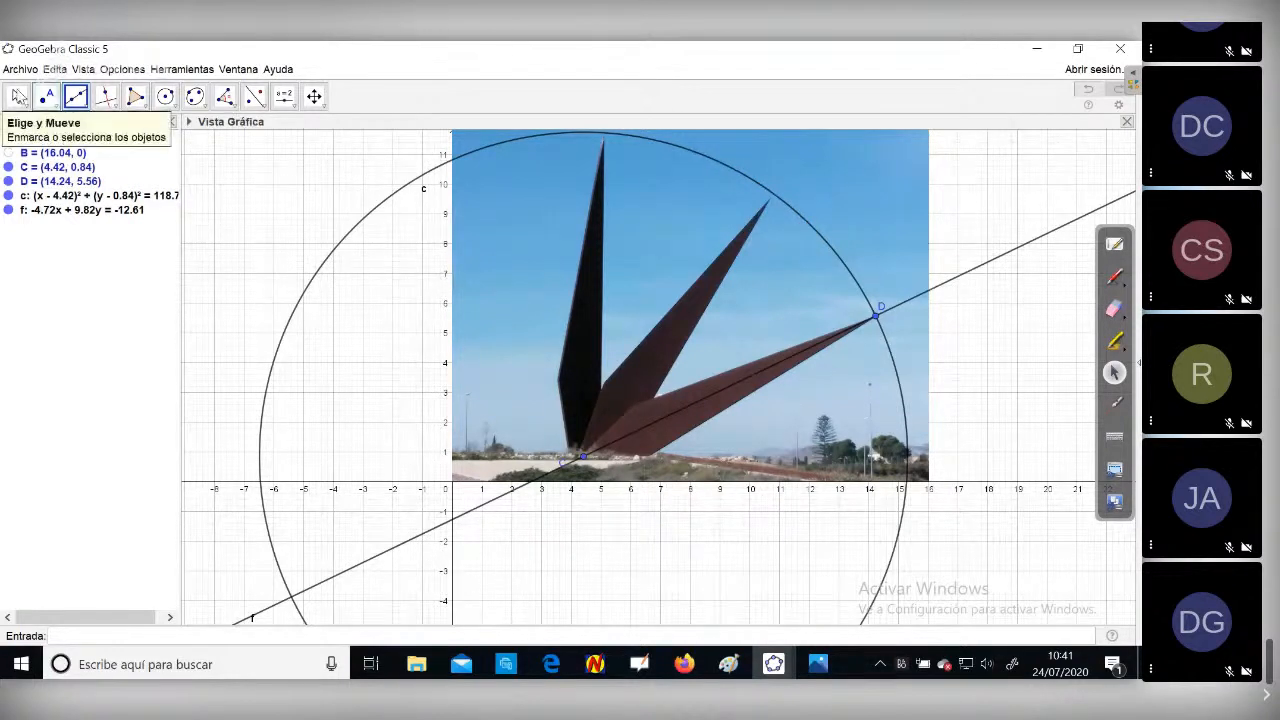
Place point E on the circle at the middle spike's tip, about (10.78, 9.68), and draw the line through C and E.
left_click(46, 99)
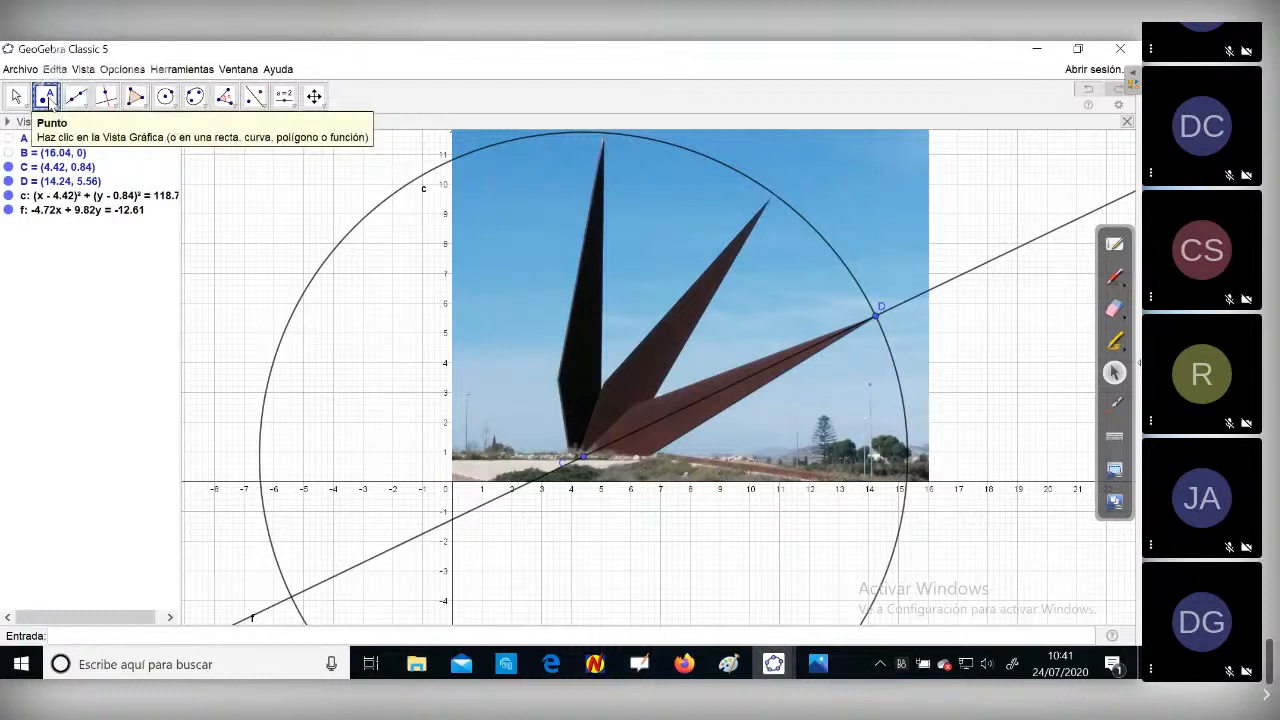
left_click(771, 195)
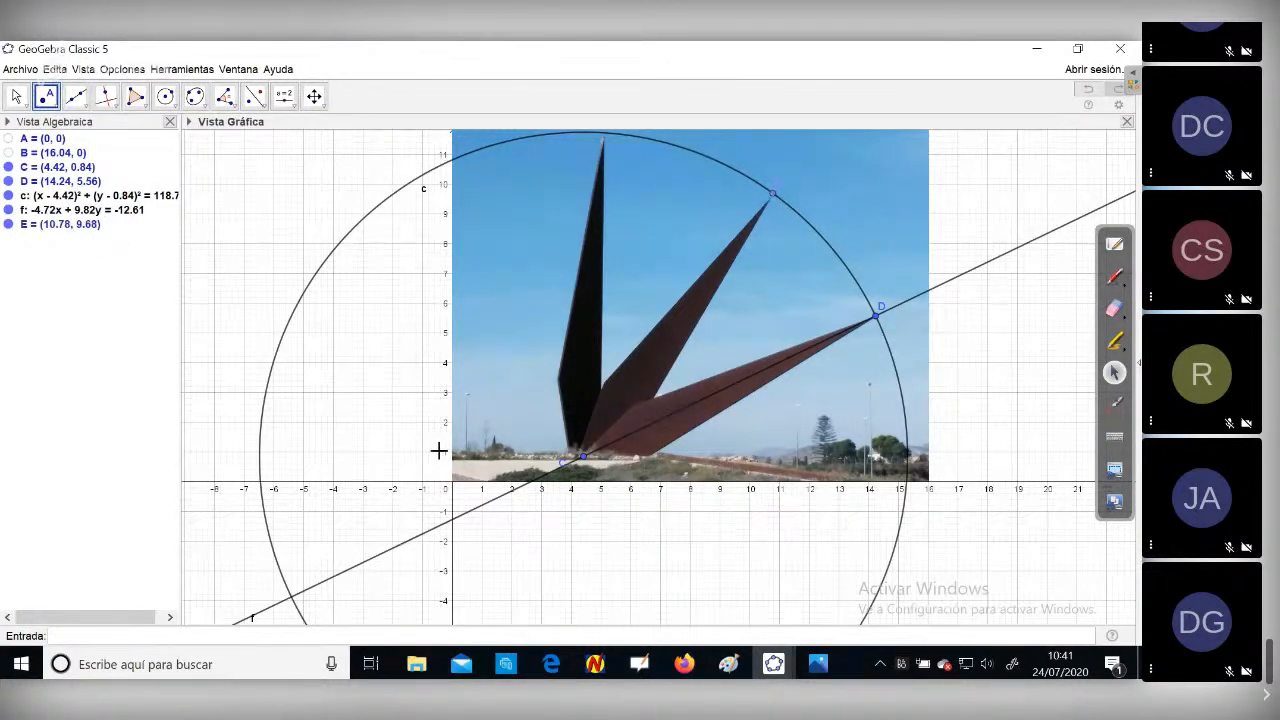
left_click(76, 96)
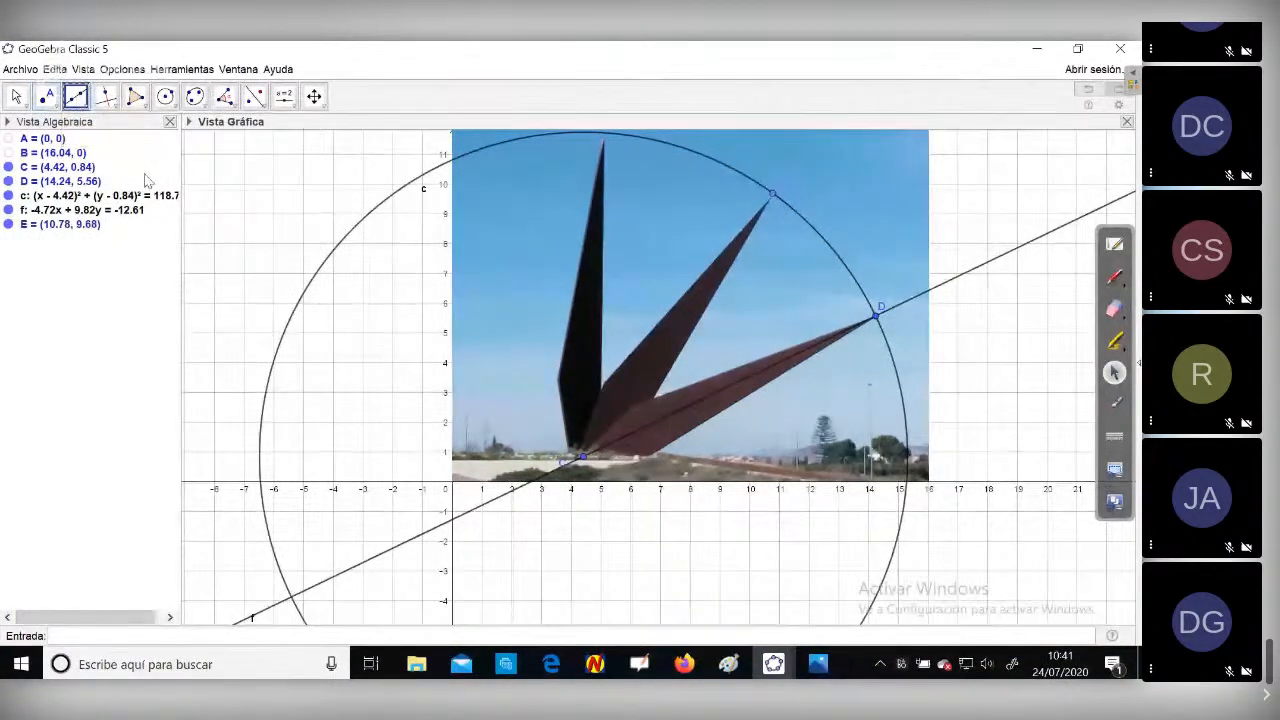
left_click(583, 458)
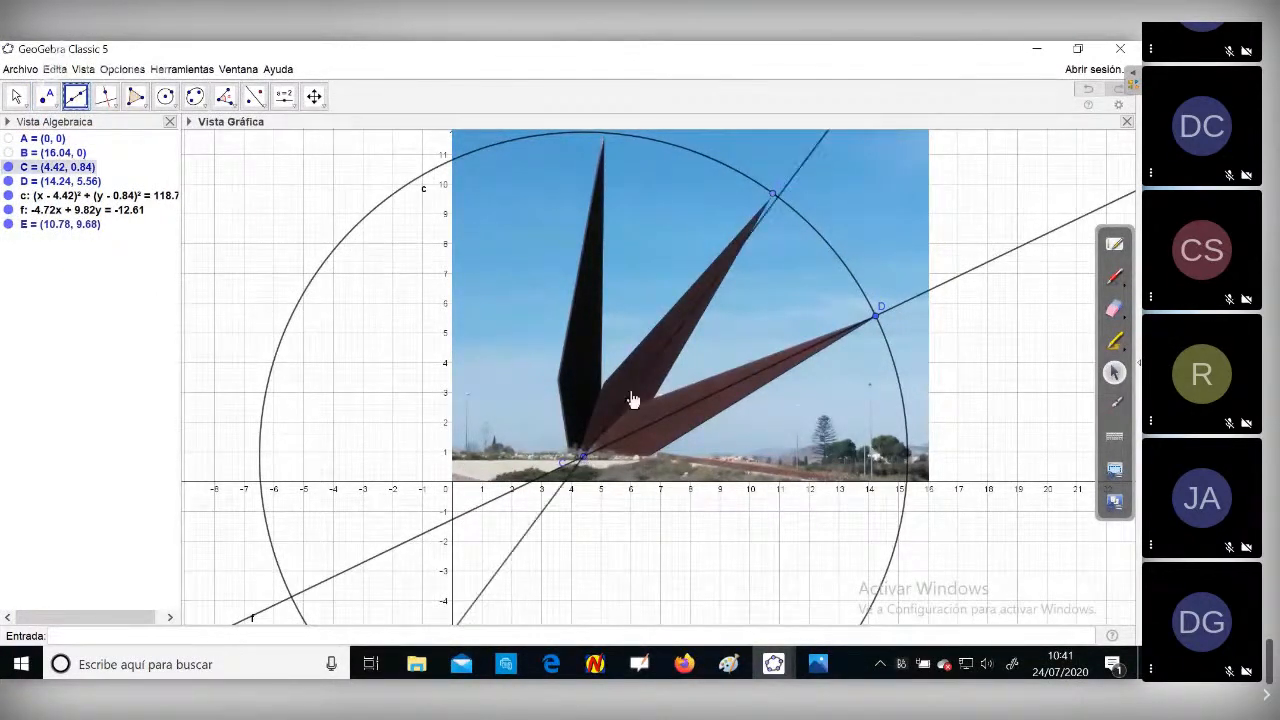
left_click(775, 192)
scroll(850, 356, "up", 1)
scroll(850, 356, "up", 2)
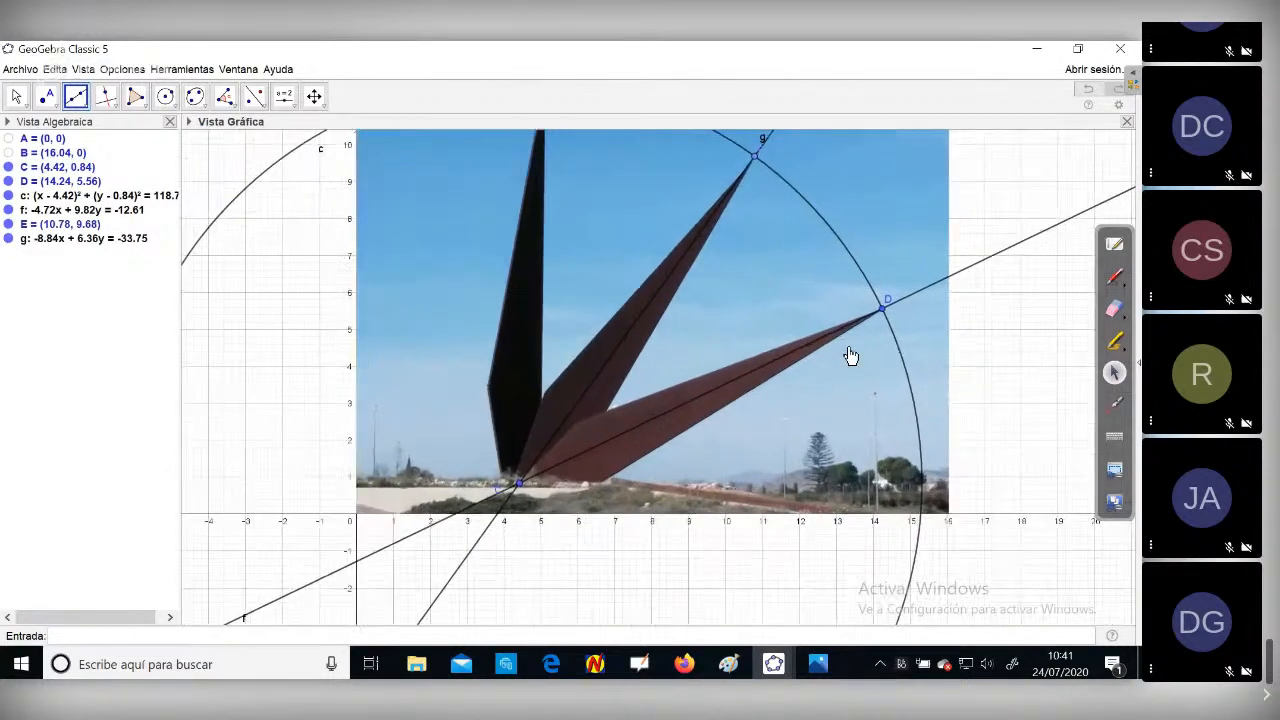
scroll(748, 362, "down", 2)
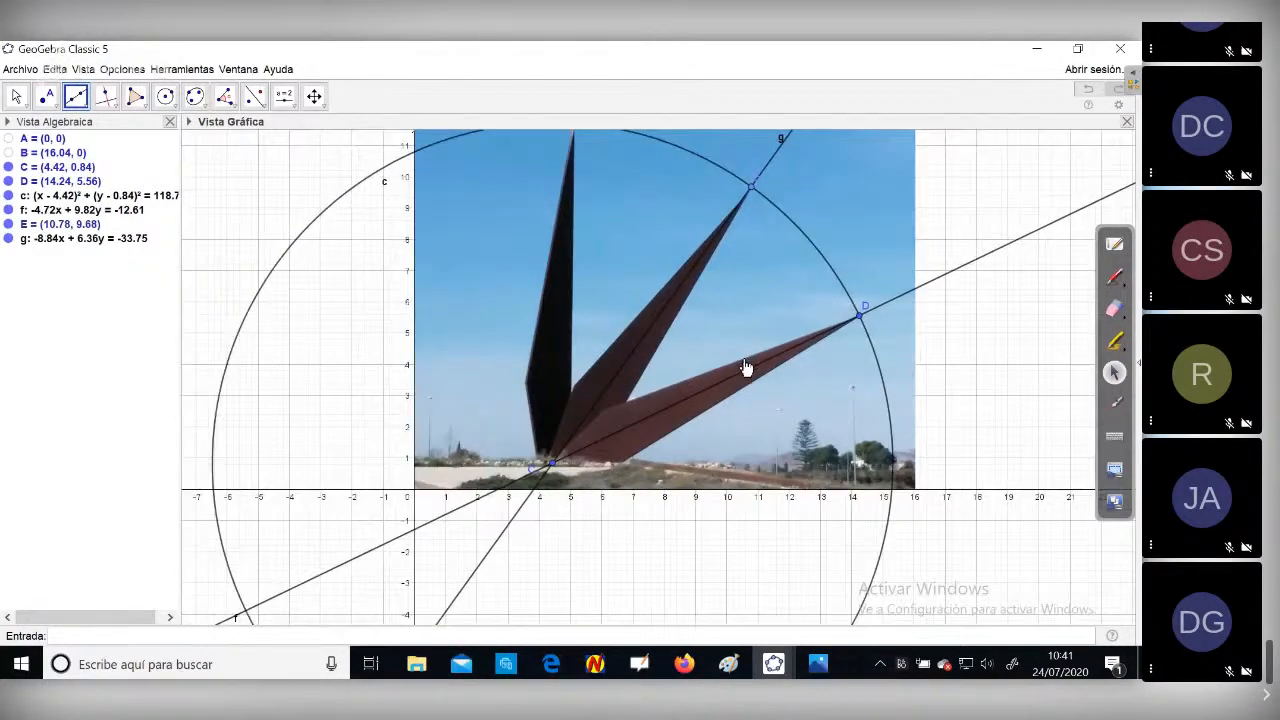
scroll(748, 362, "down", 1)
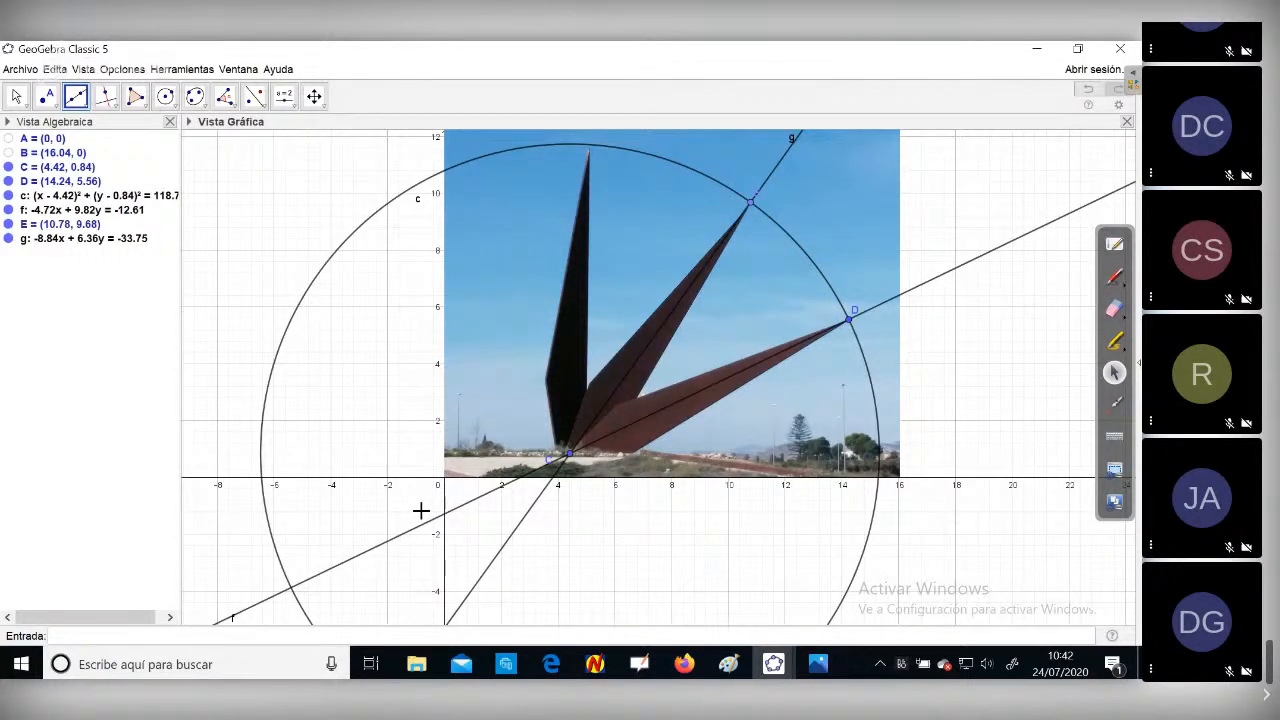
left_click(86, 110)
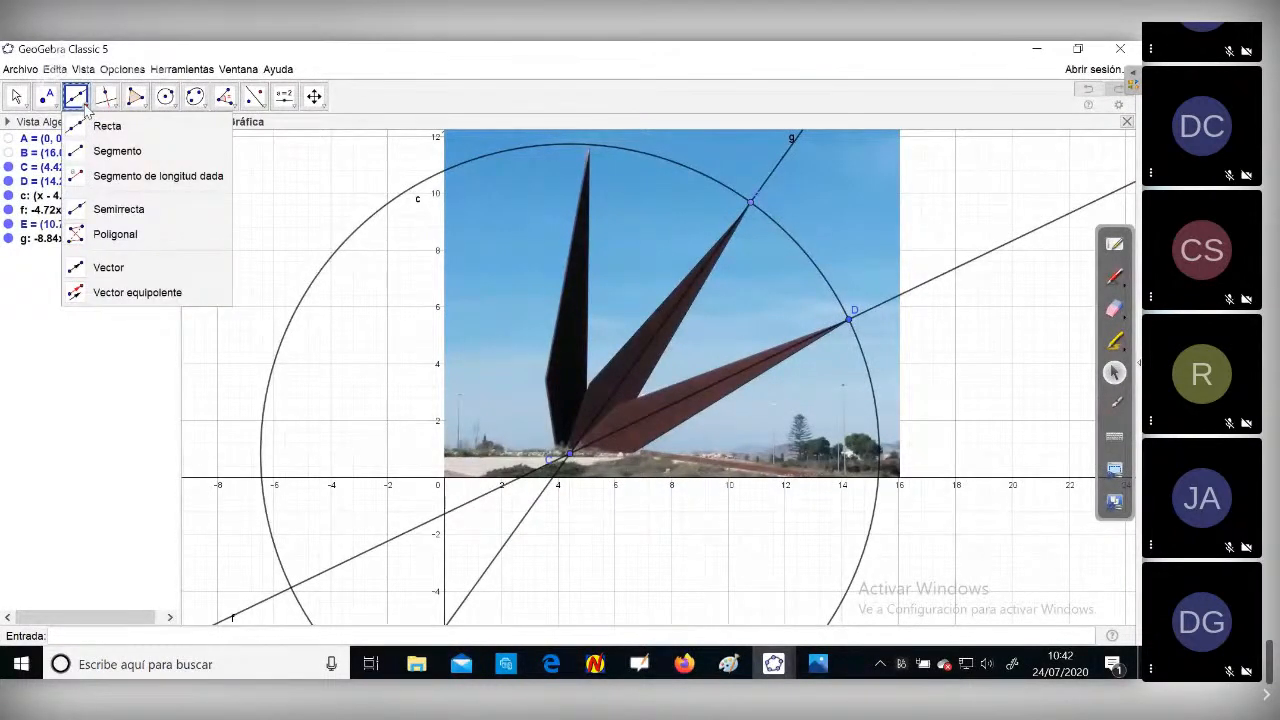
left_click(117, 110)
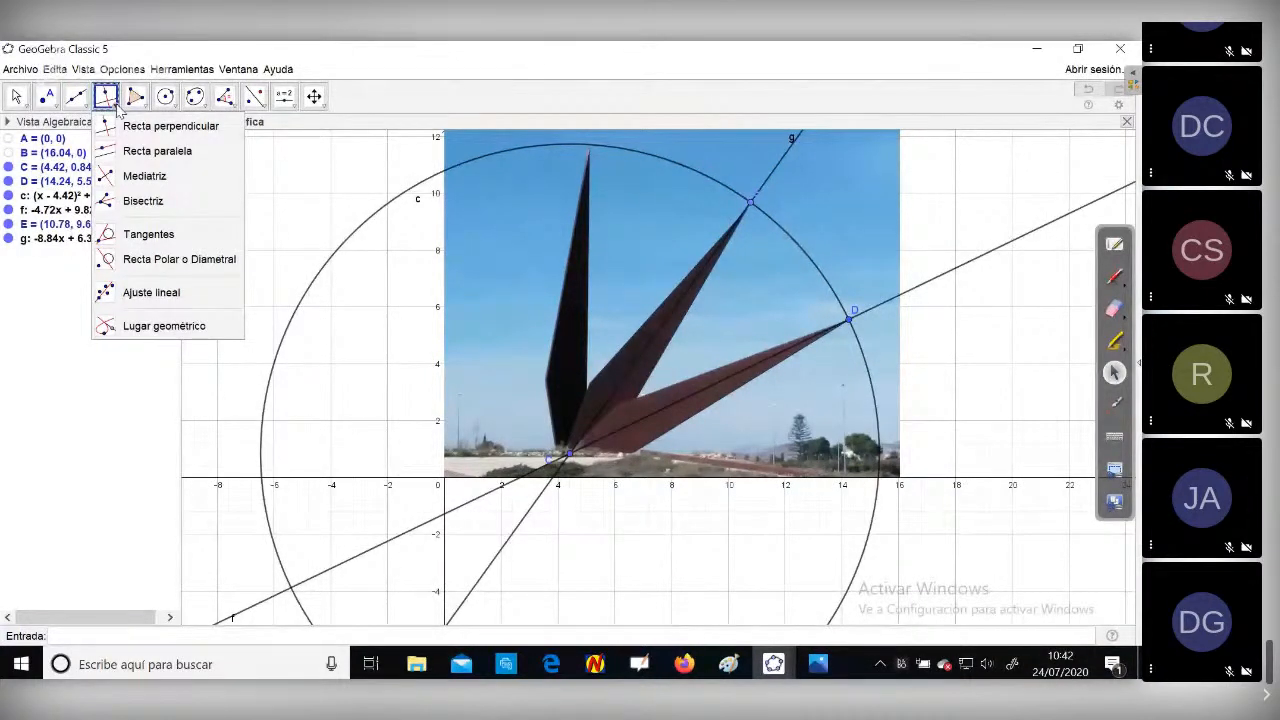
left_click(52, 102)
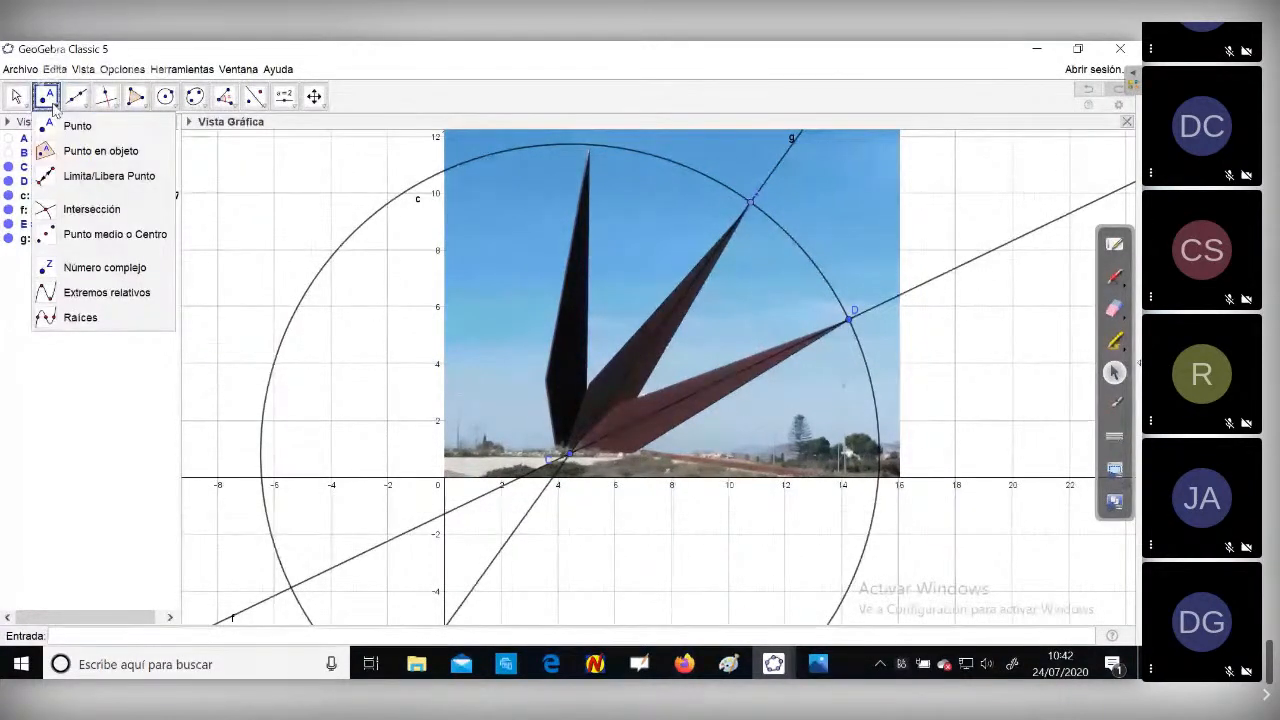
mouse_move(78, 104)
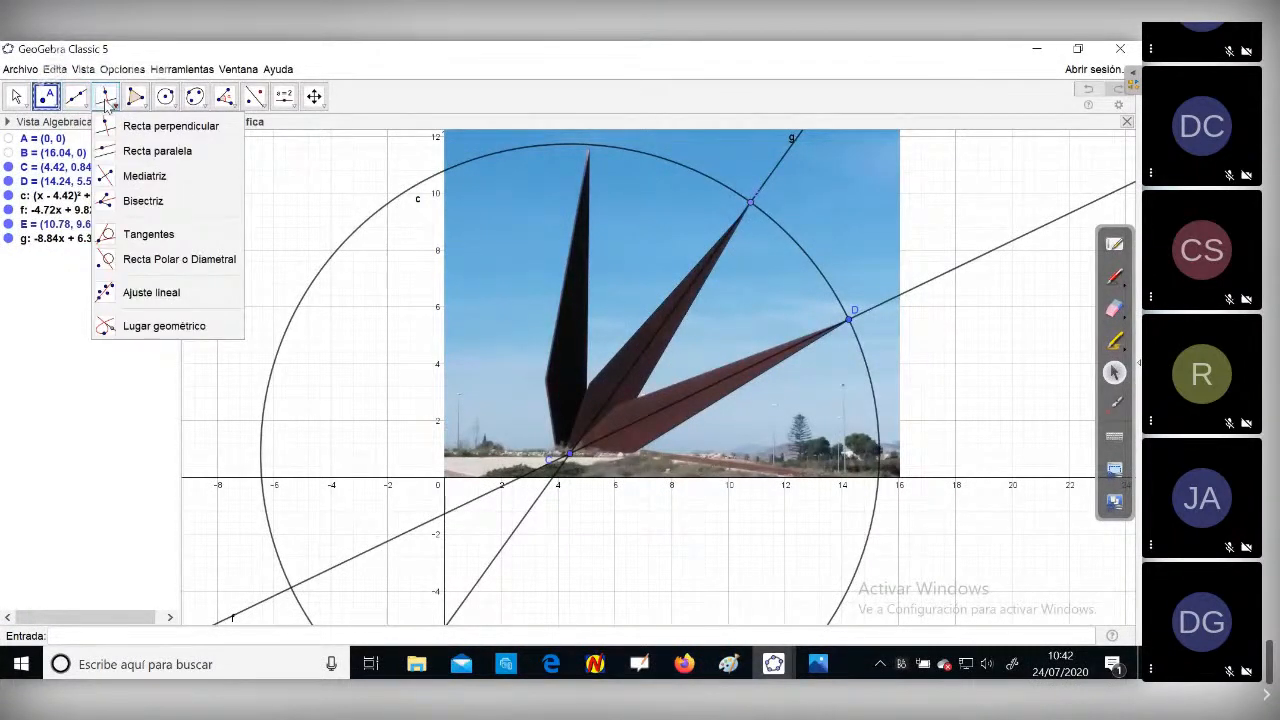
mouse_move(166, 104)
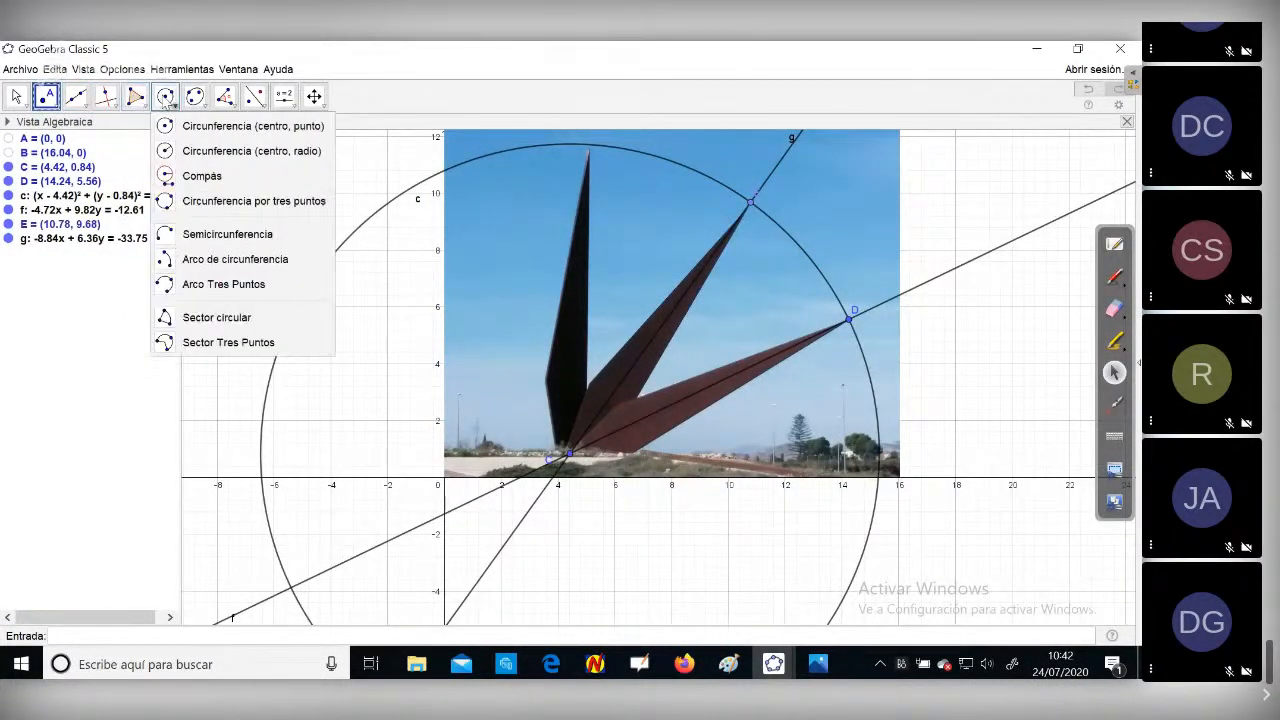
mouse_move(227, 102)
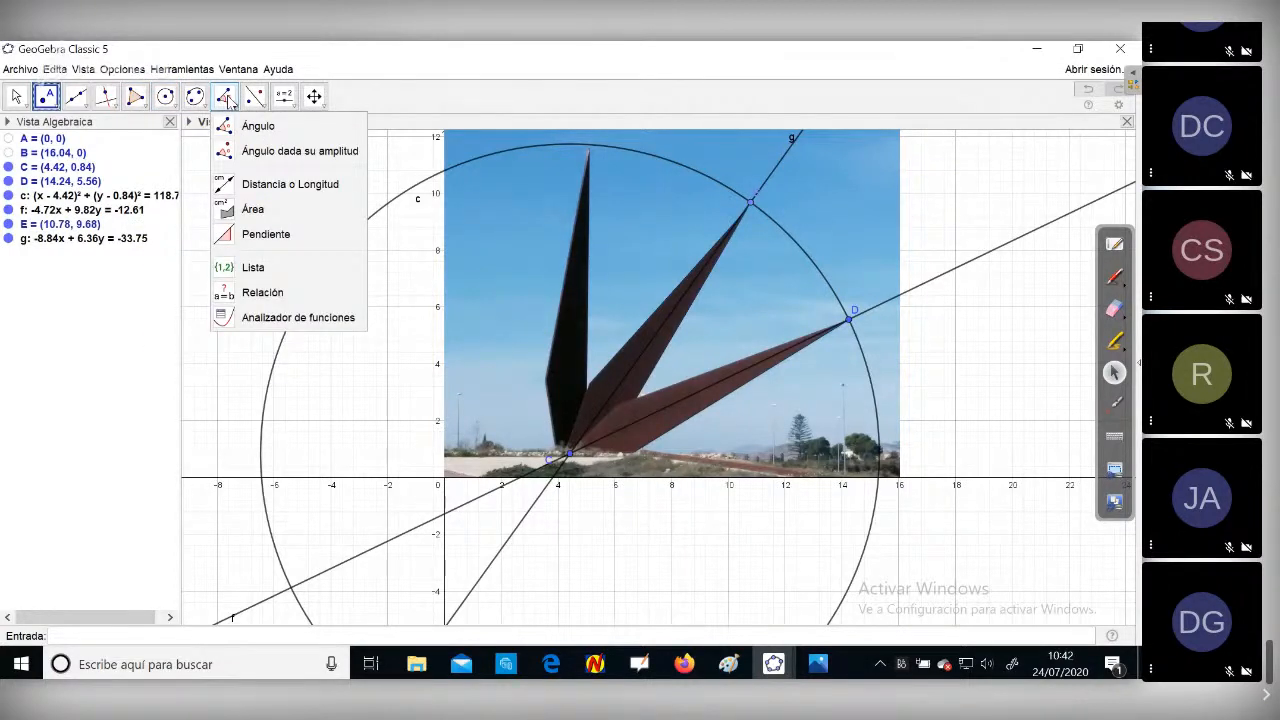
Measure the angle from line f to line g at the sculpture's base, undoing the first attempt made in reverse order.
left_click(229, 101)
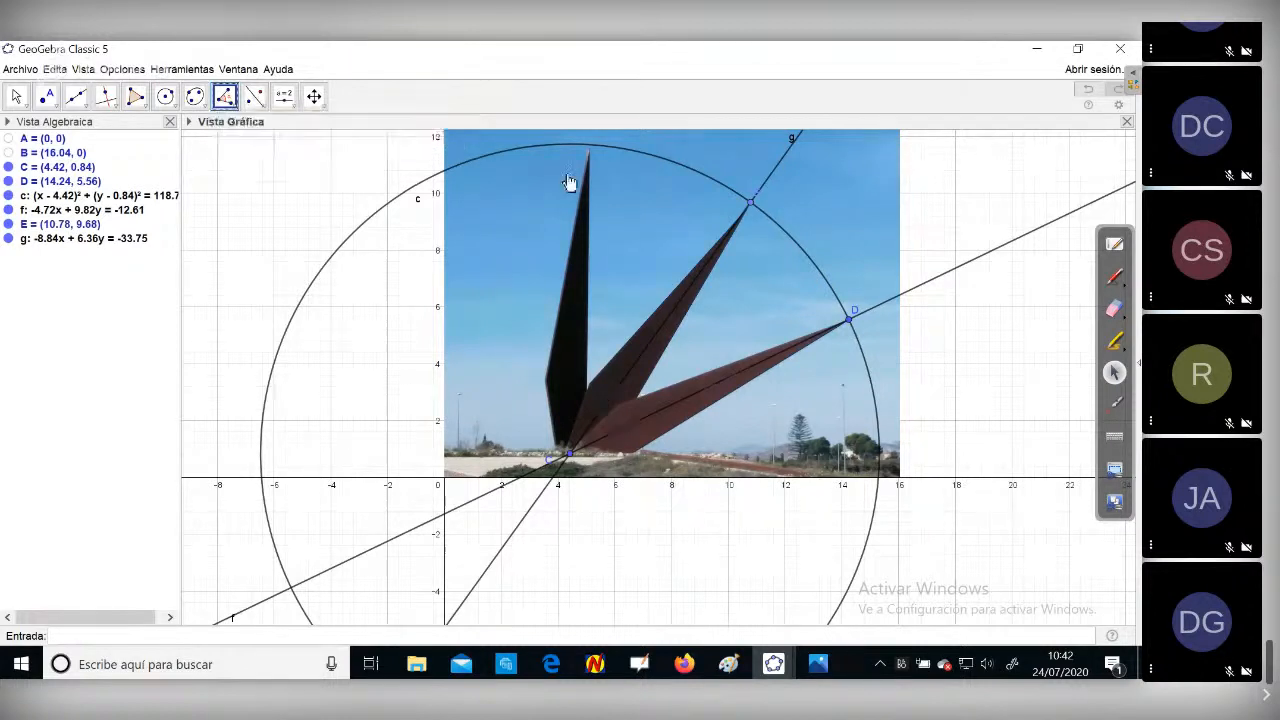
left_click(781, 160)
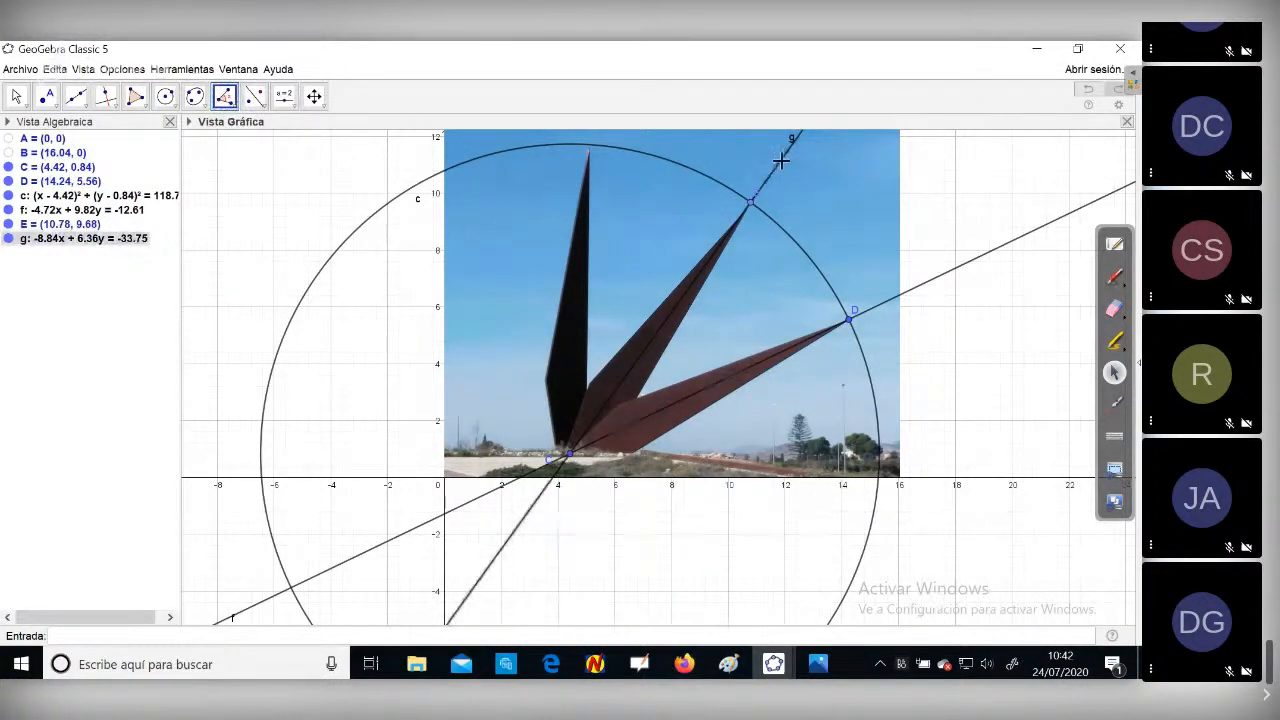
left_click(891, 297)
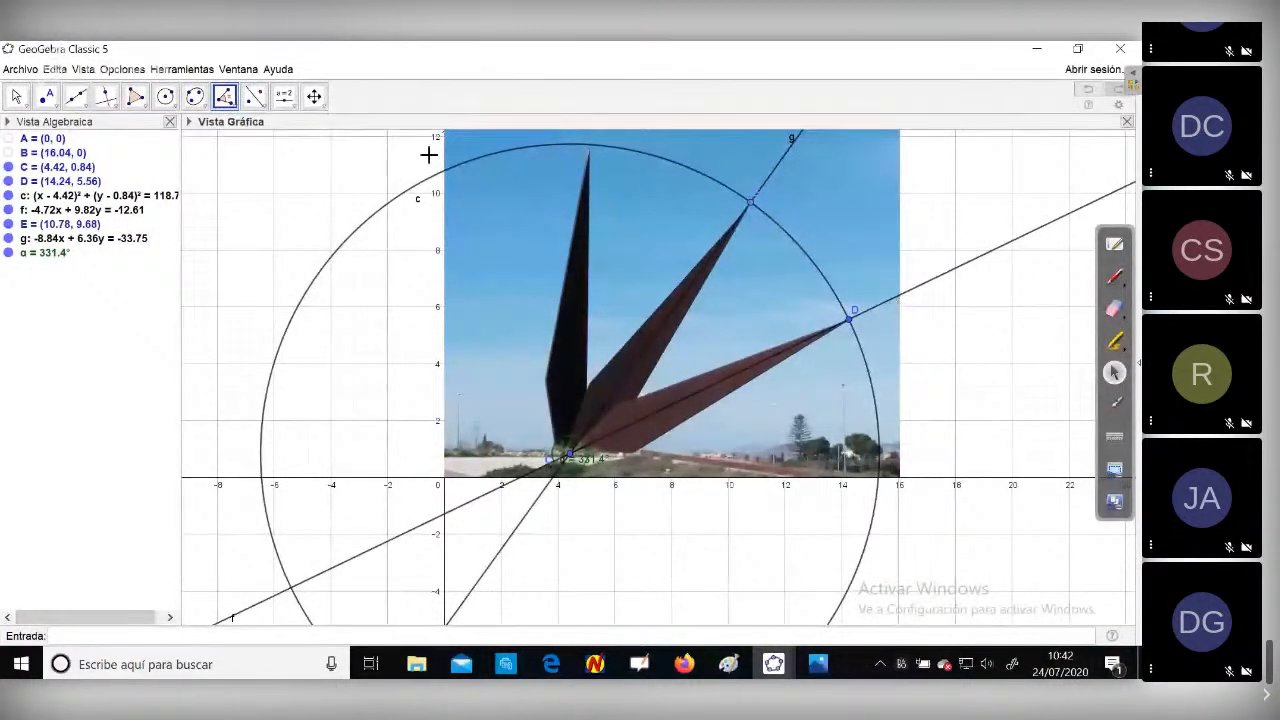
left_click(1088, 90)
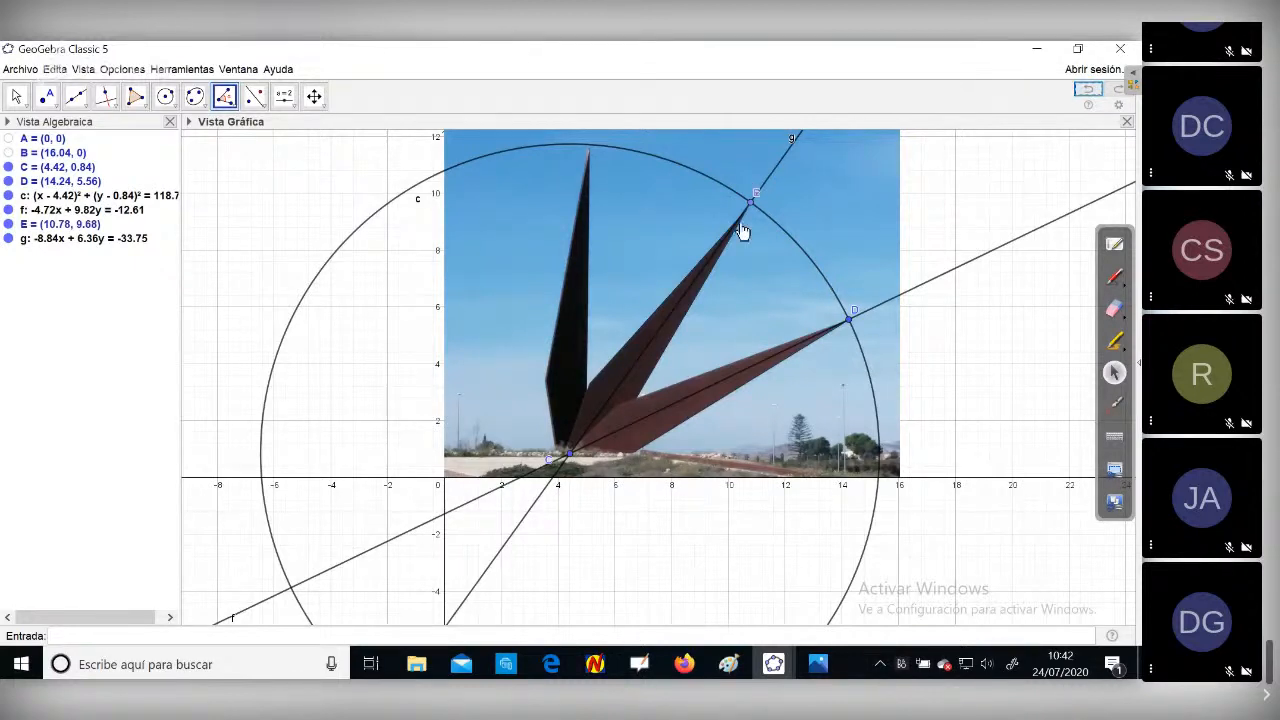
left_click(895, 307)
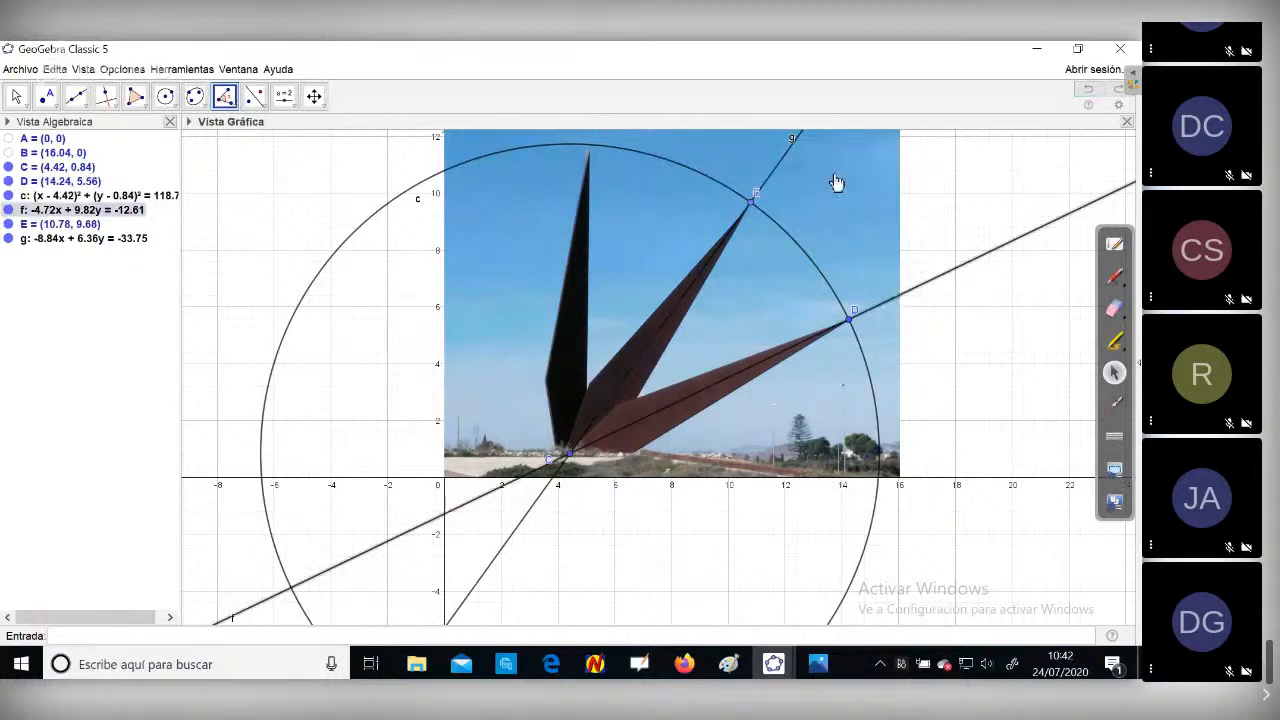
left_click(784, 152)
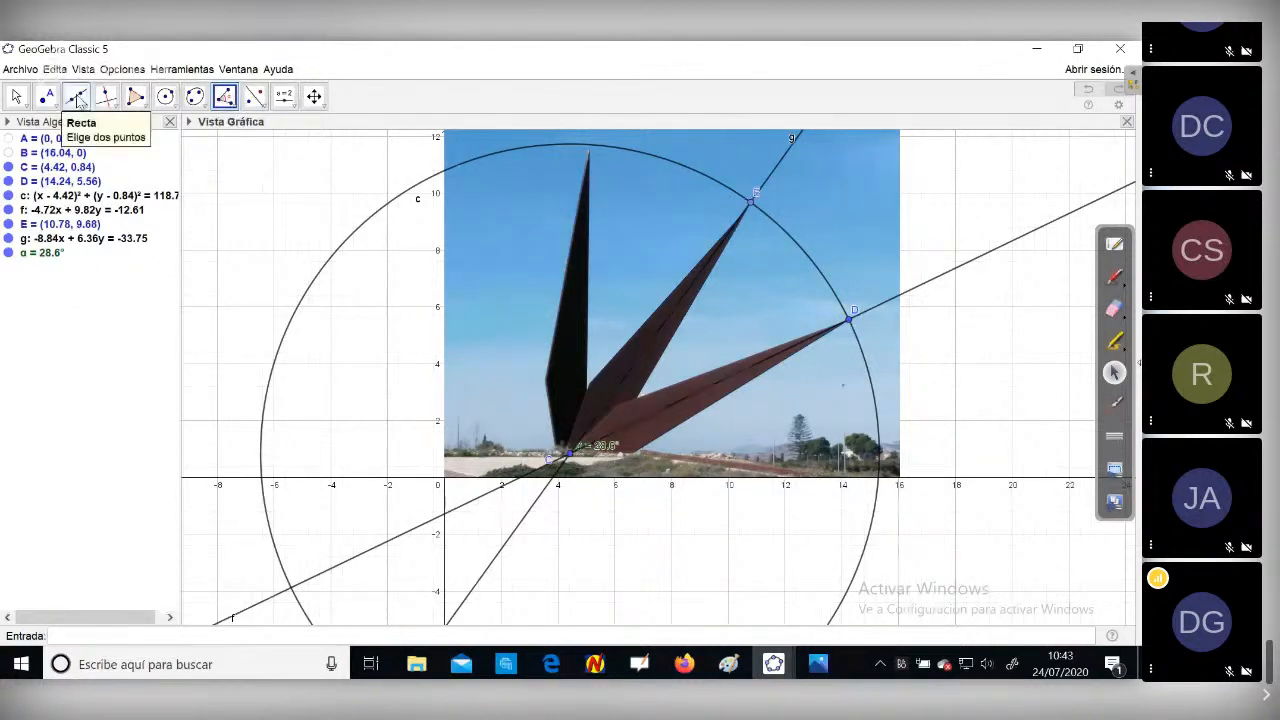
Place point F on the circle at the vertical spike's tip, about (5.07, 11.72), and draw the line through C and F.
left_click(78, 100)
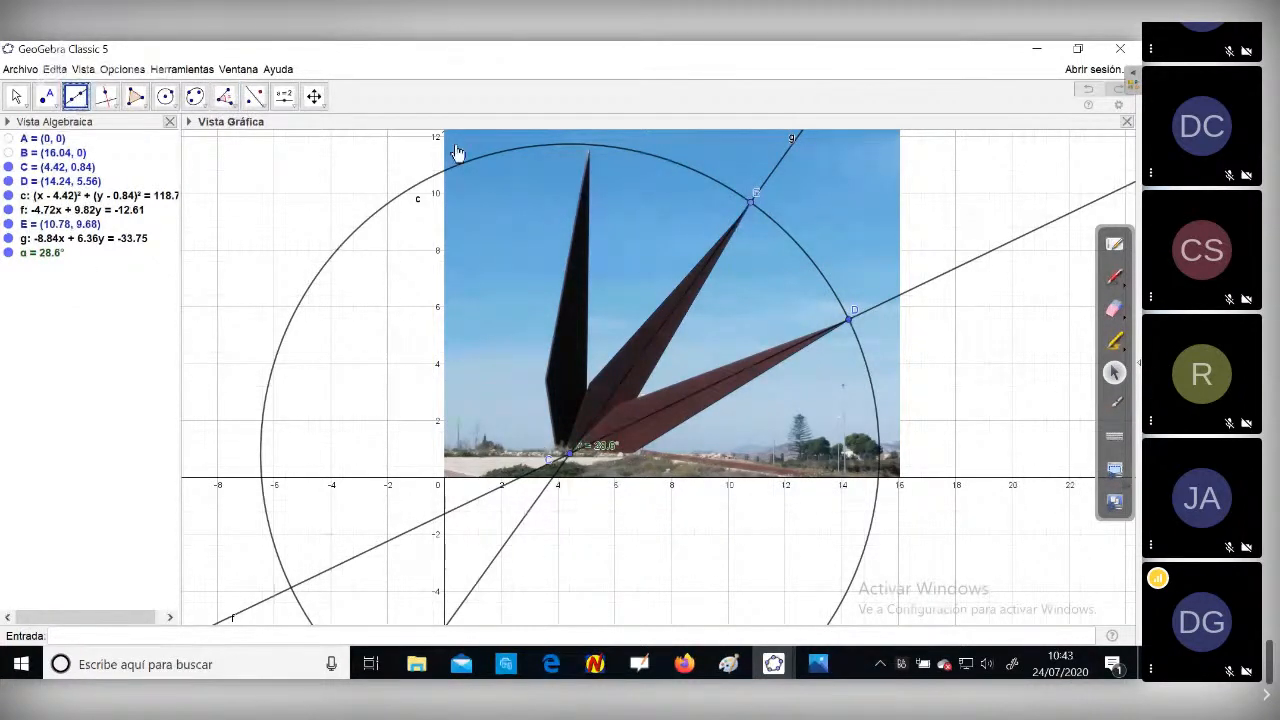
left_click(48, 97)
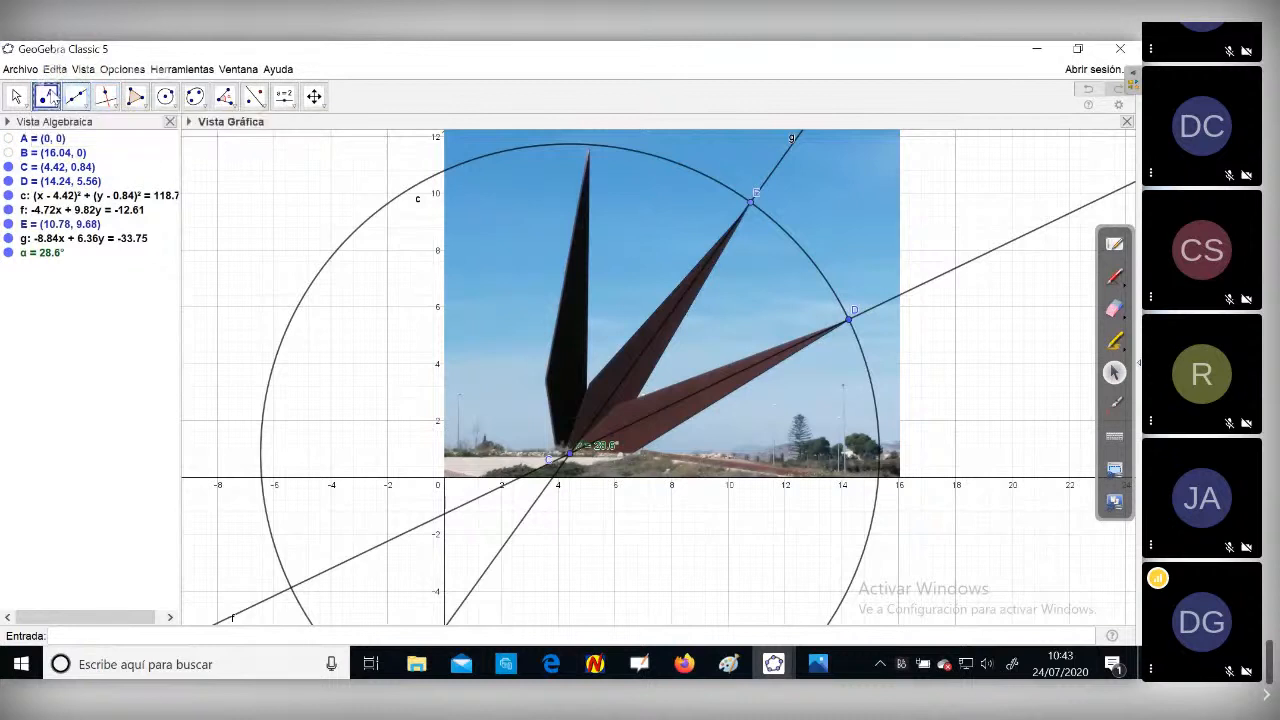
left_click(588, 146)
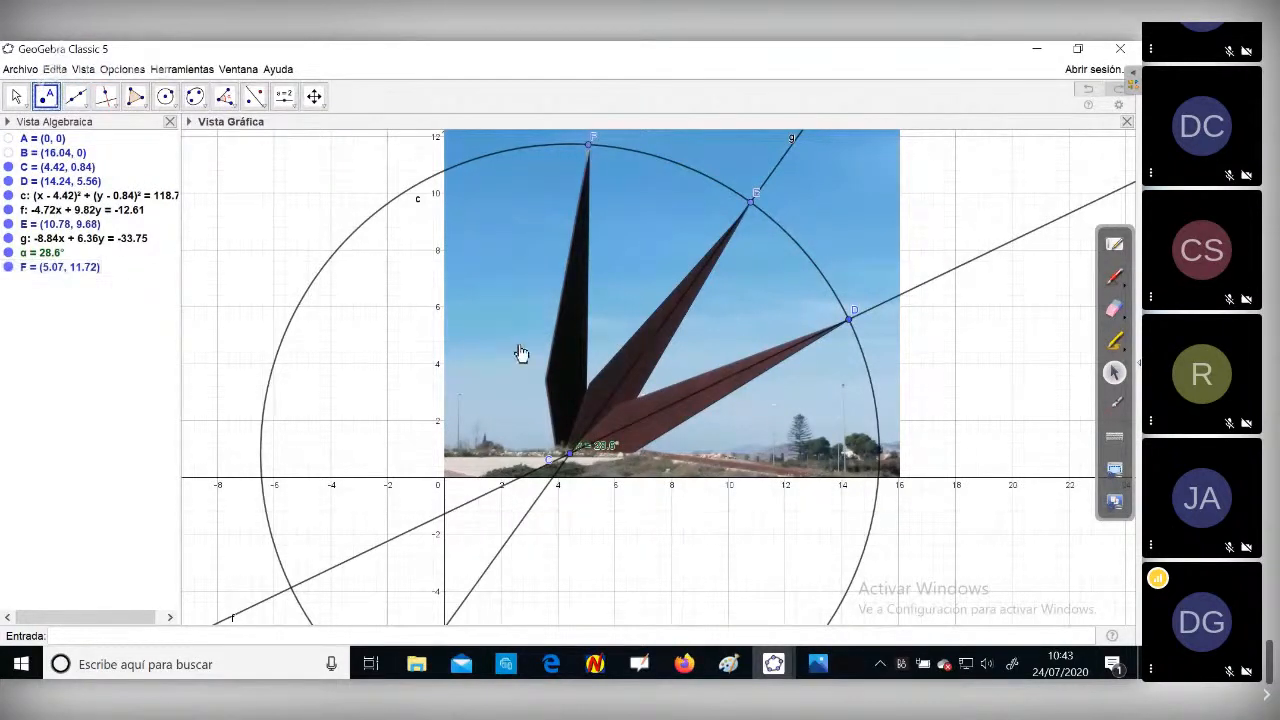
left_click(76, 96)
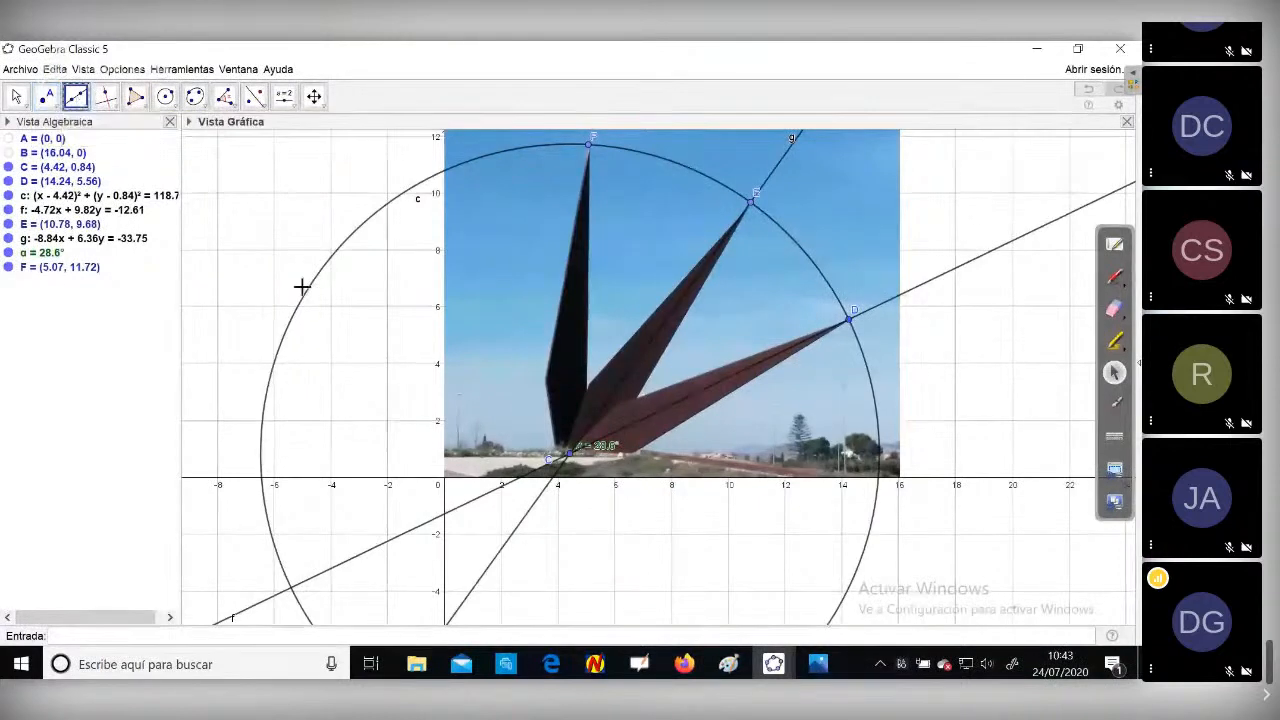
left_click(570, 458)
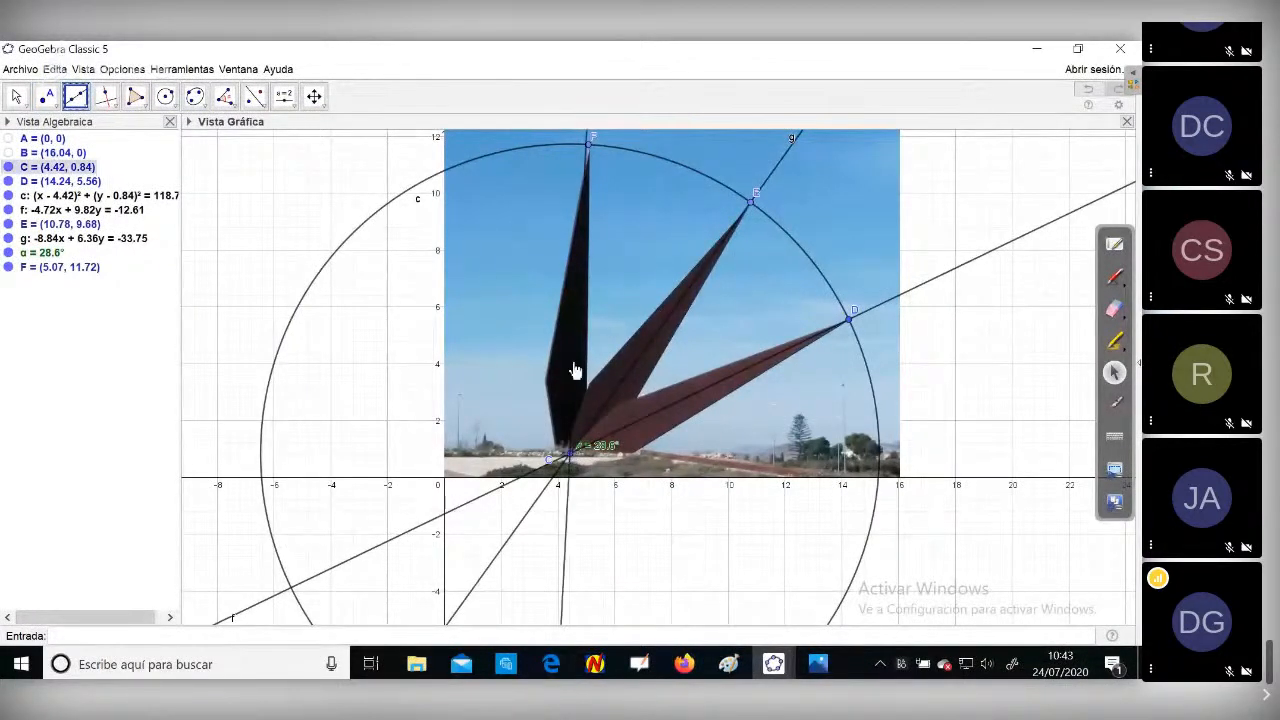
left_click(592, 150)
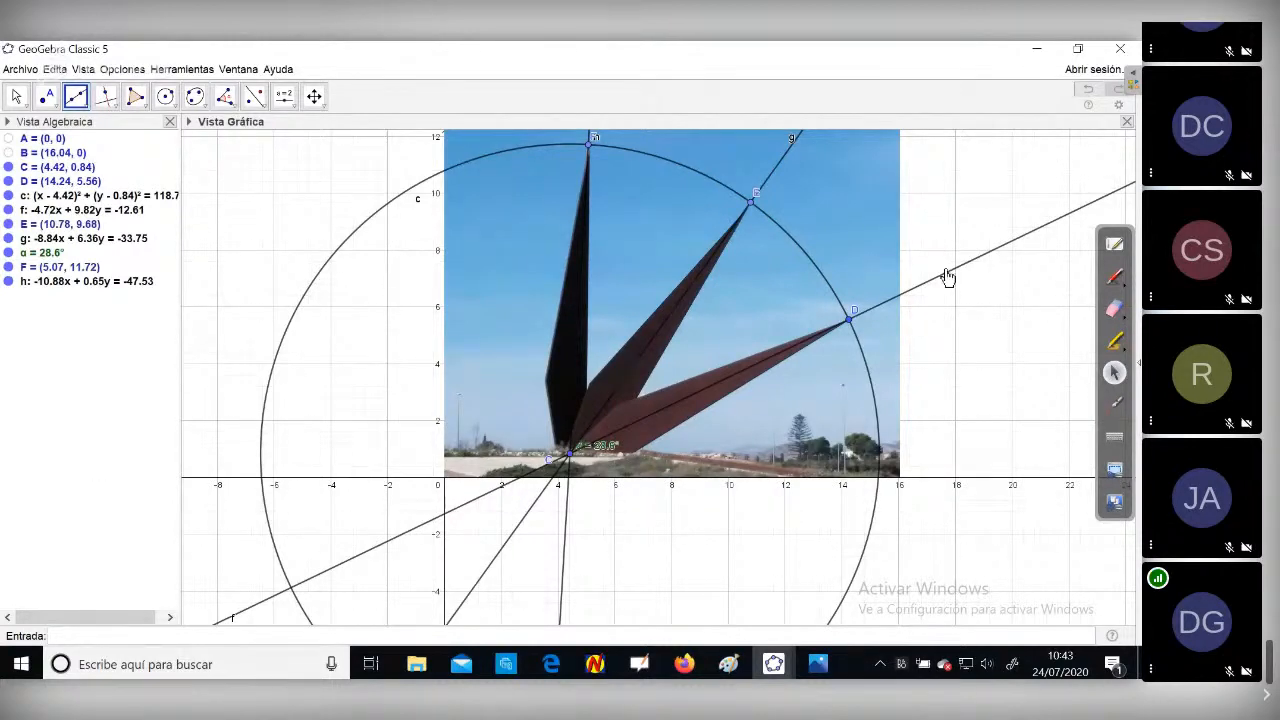
Measure the angle from line g to line h, between the middle and vertical spikes.
scroll(679, 197, "up", 1)
scroll(679, 197, "down", 1)
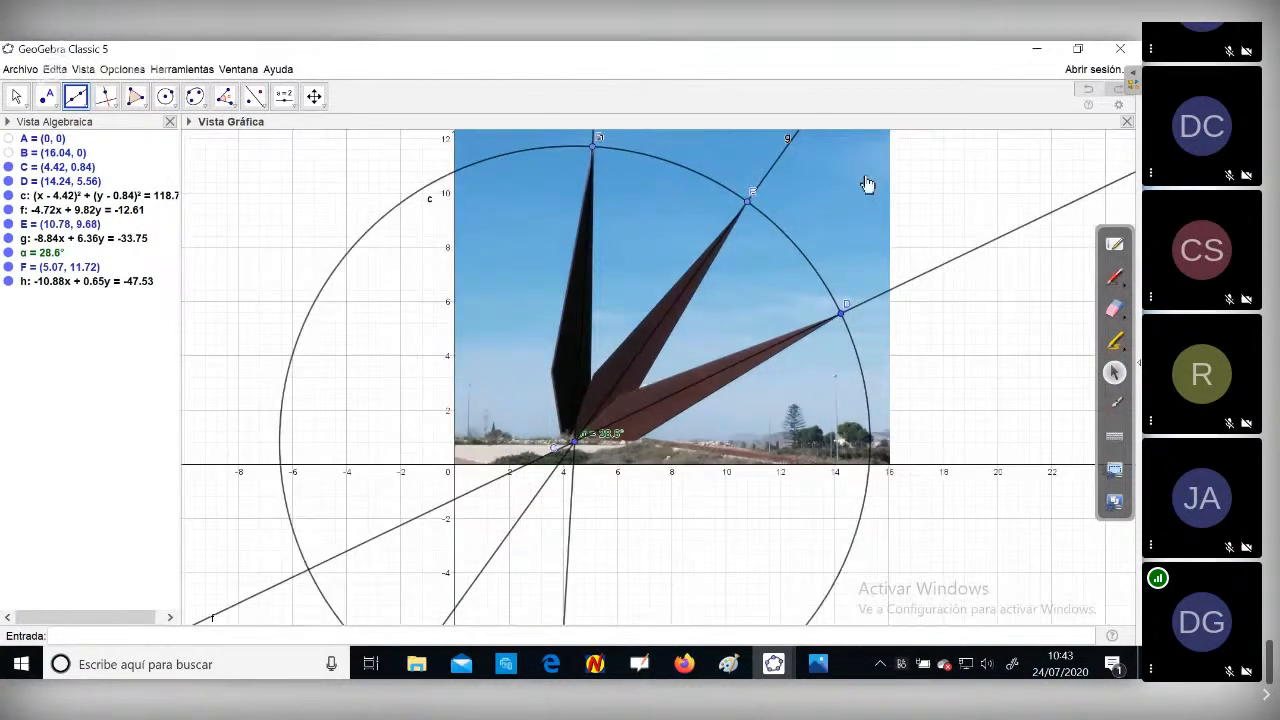
left_click(314, 96)
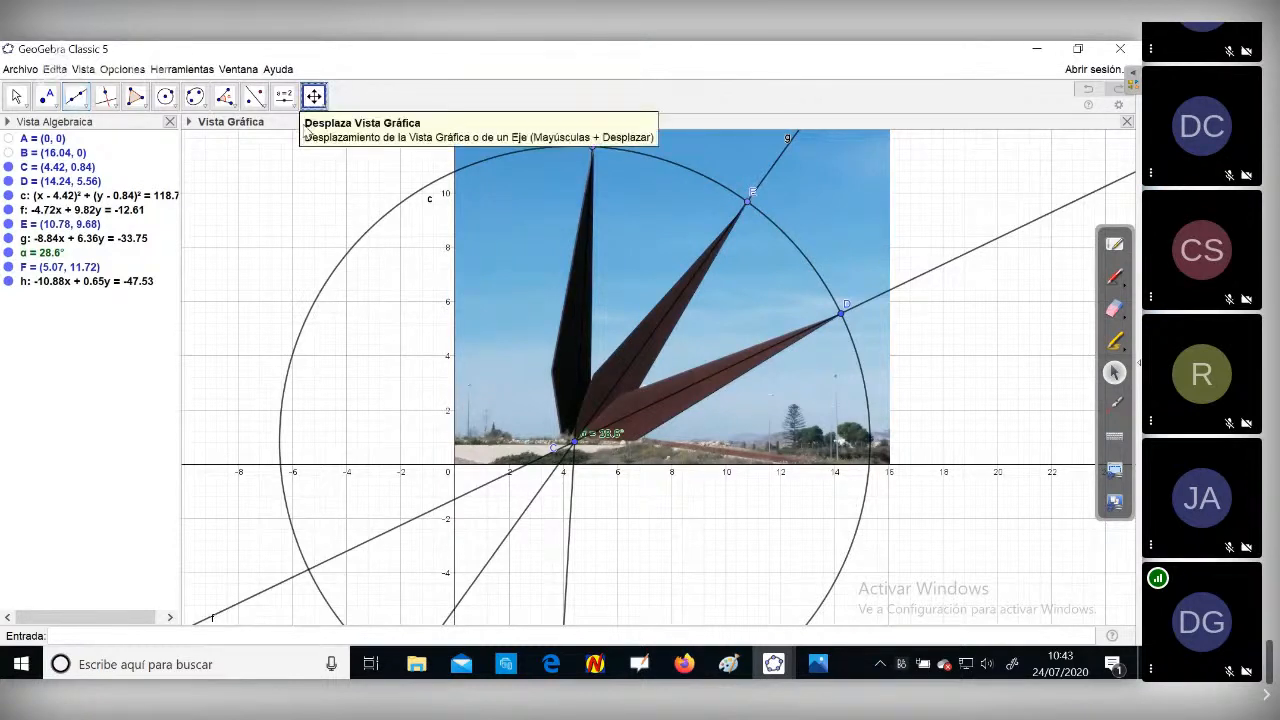
left_click_drag(283, 183, 279, 241)
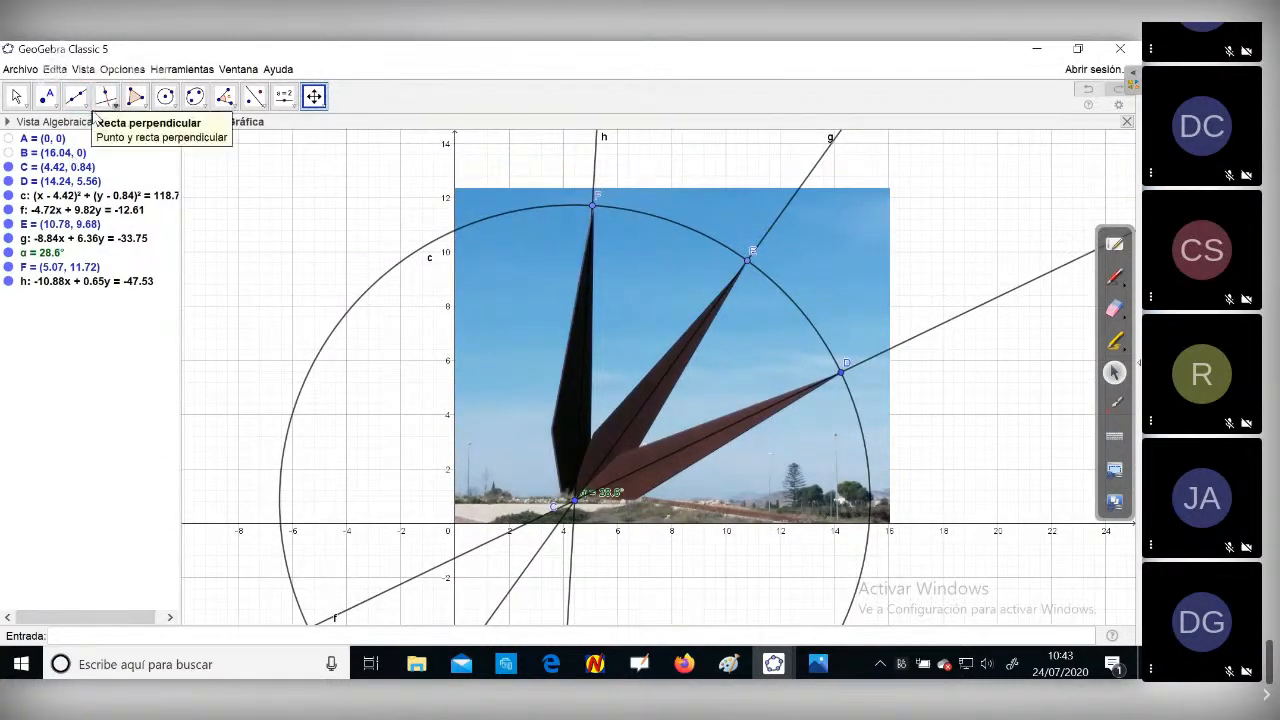
left_click(224, 96)
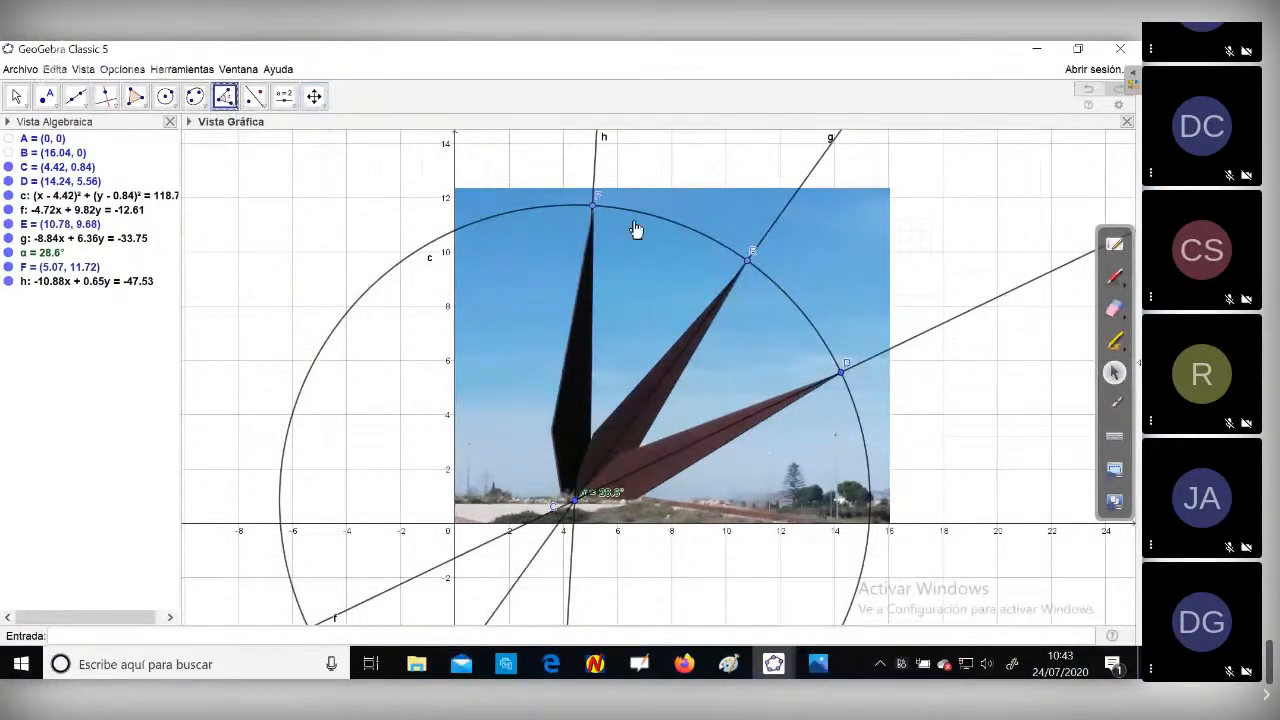
left_click(823, 150)
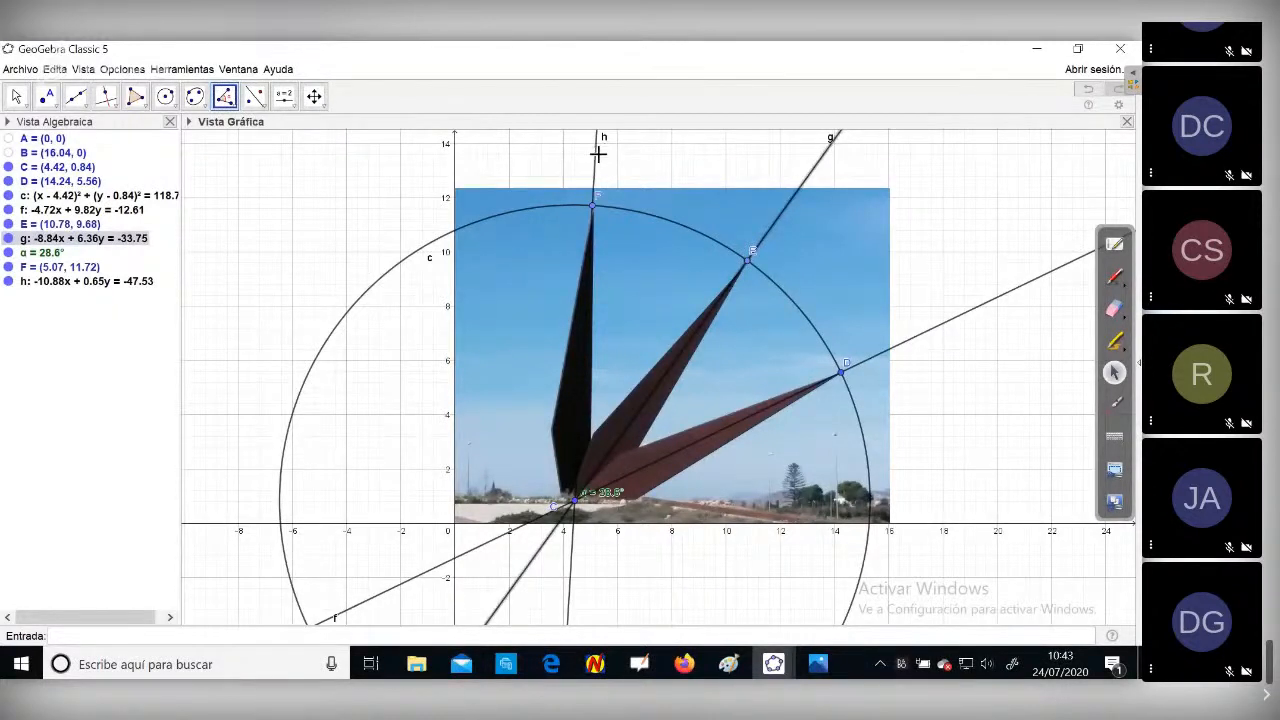
left_click(598, 163)
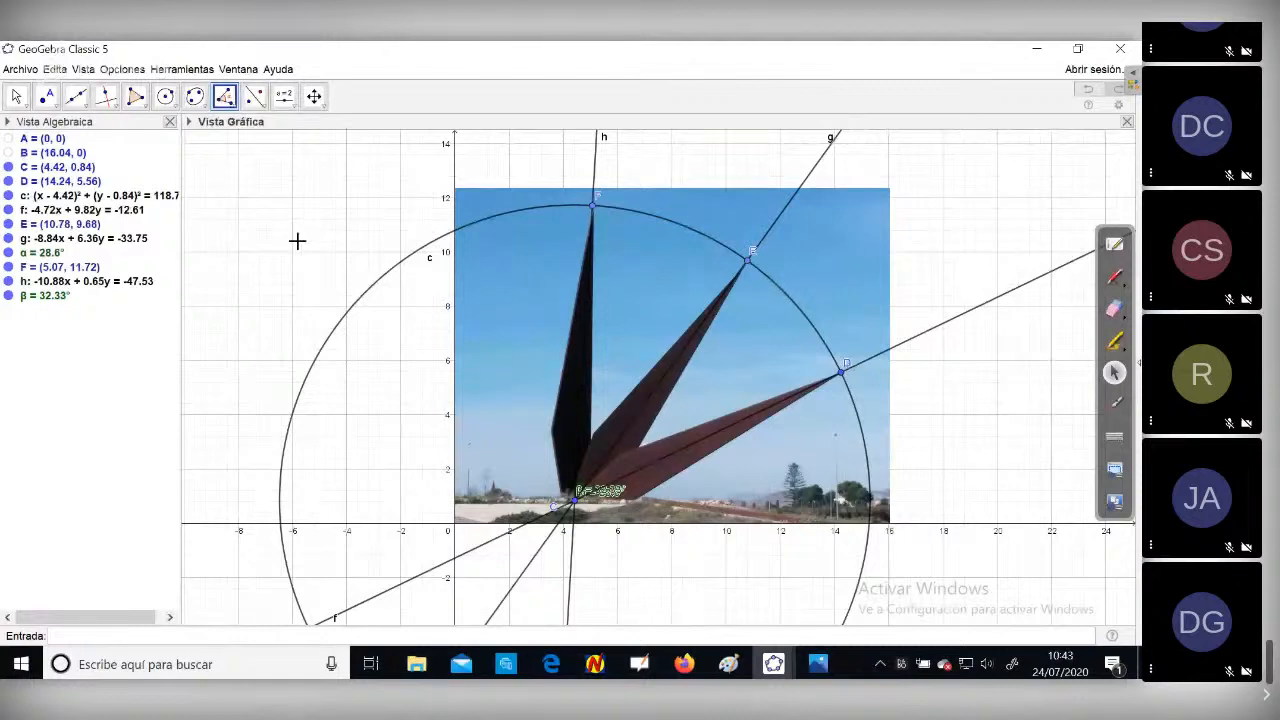
Undo the angle between lines g and h and restore the closed Algebra view.
left_click(145, 104)
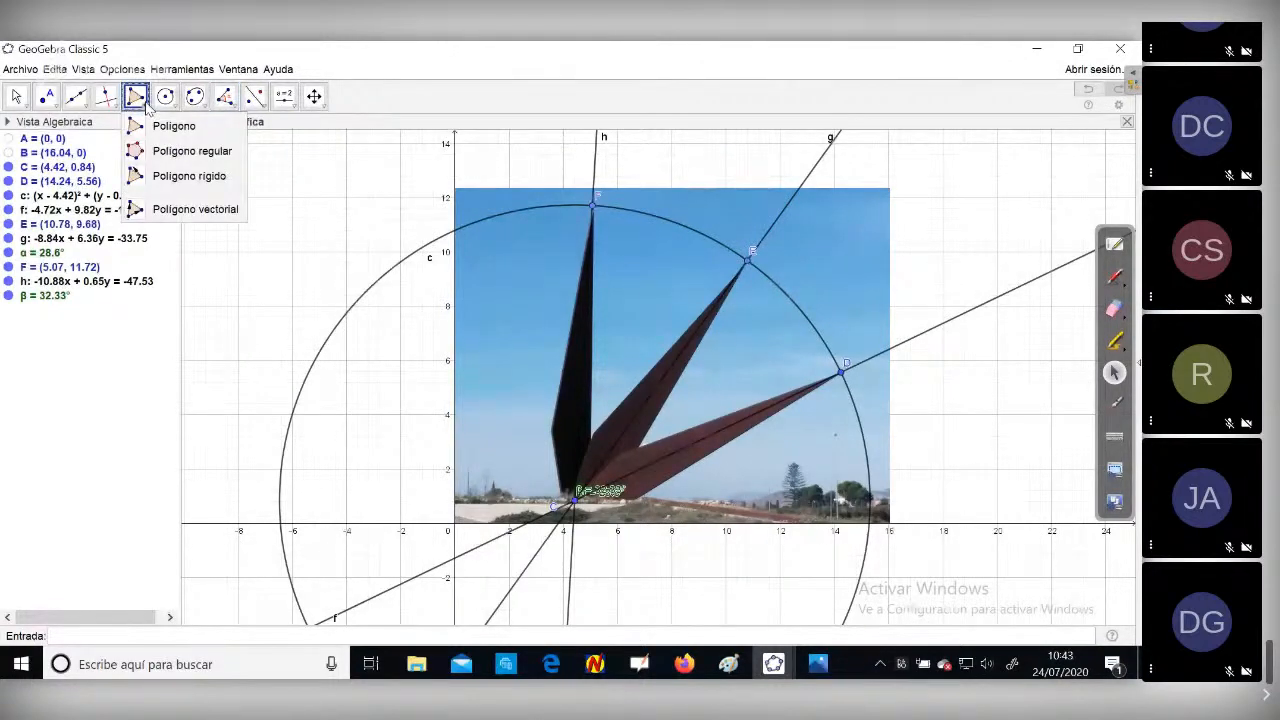
left_click(168, 125)
left_click(170, 123)
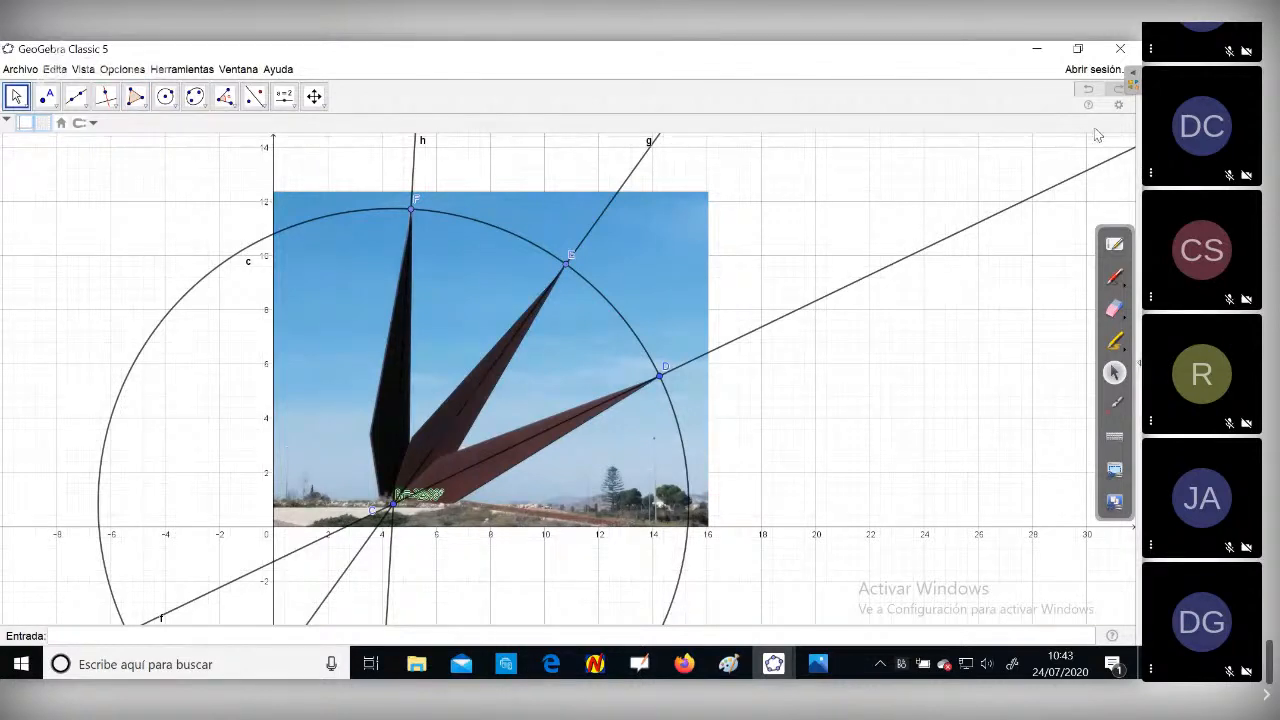
left_click(1090, 91)
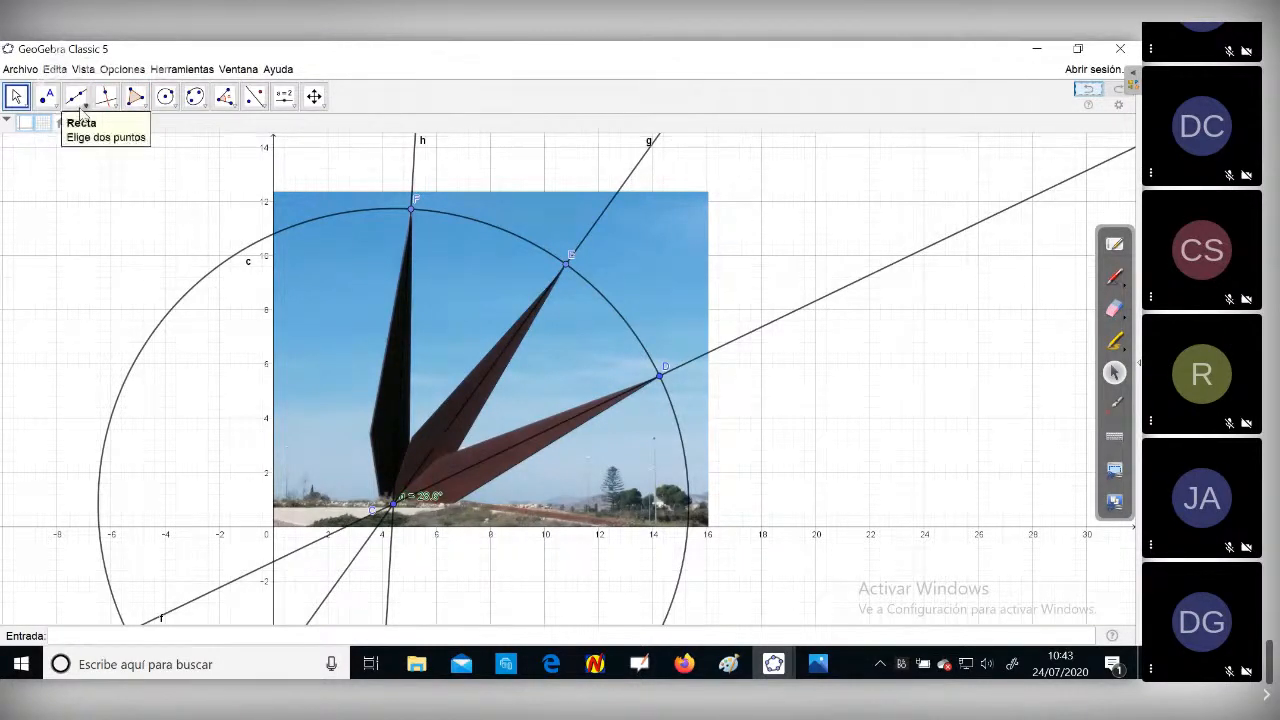
left_click(82, 70)
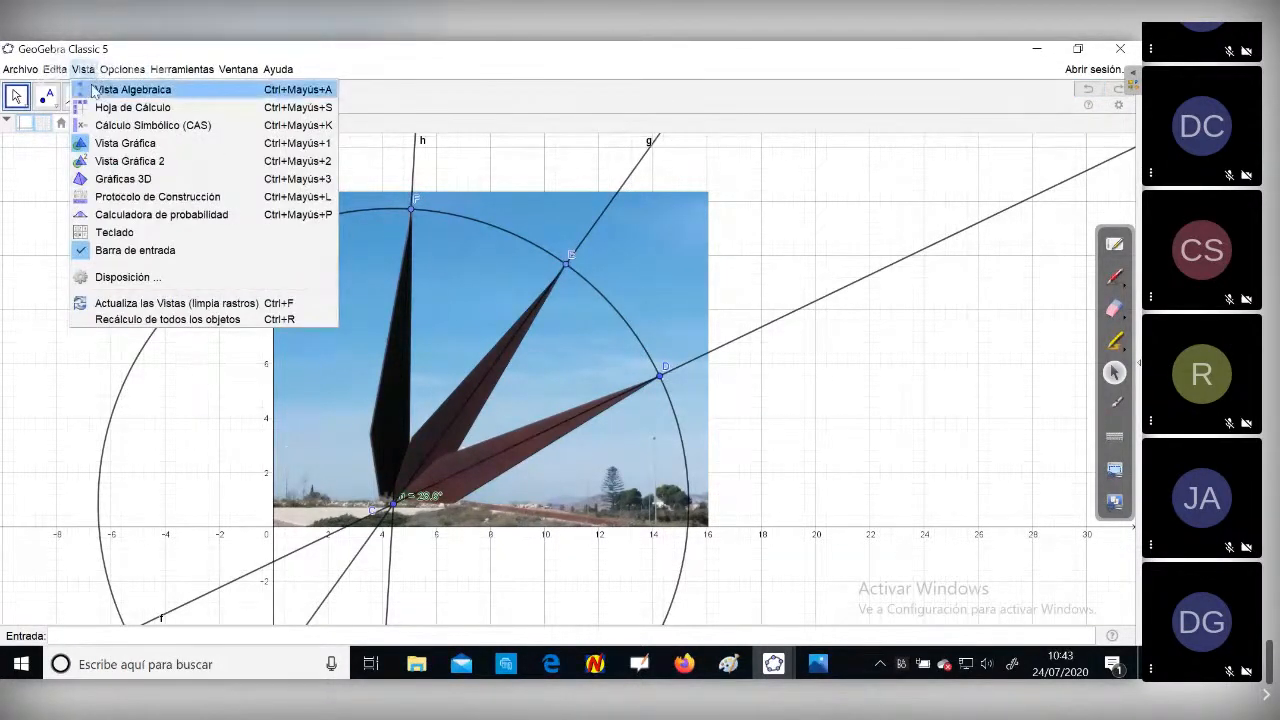
left_click(130, 89)
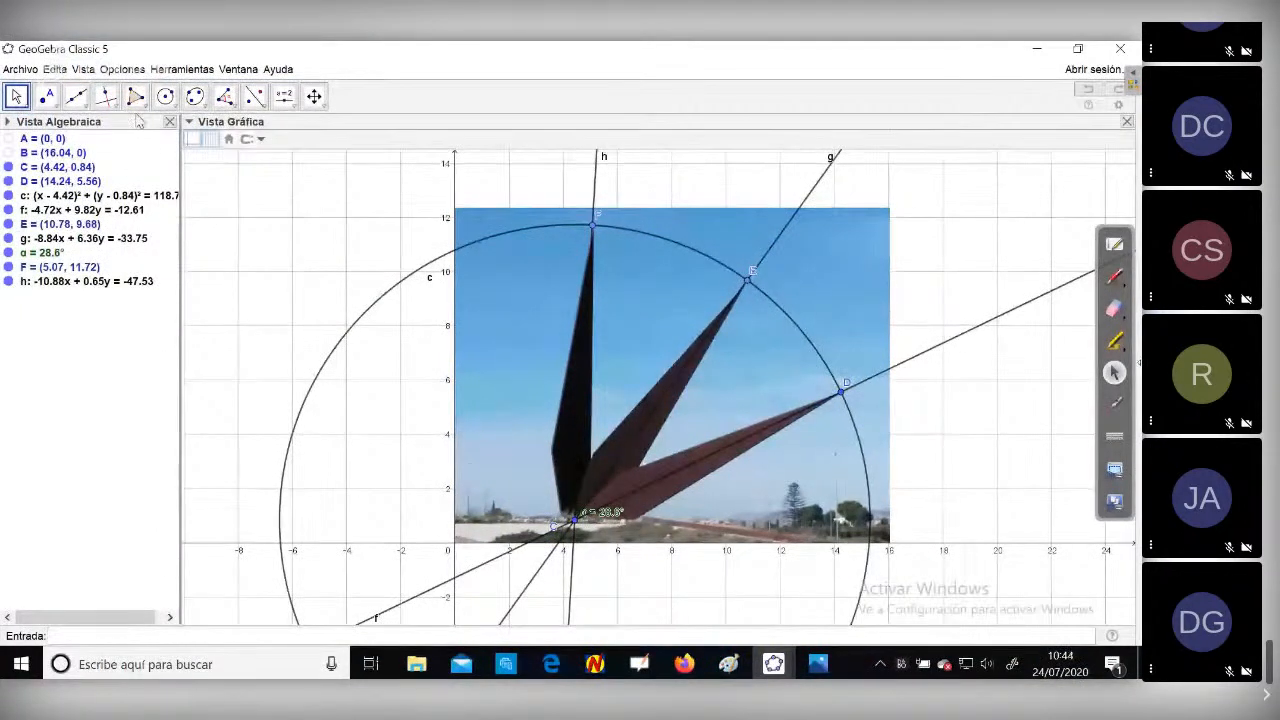
Draw a polygon over the lowest spike through C, a vertex at about (6.1, 2.53), D and a vertex at about (6.72, 0.95).
left_click(137, 97)
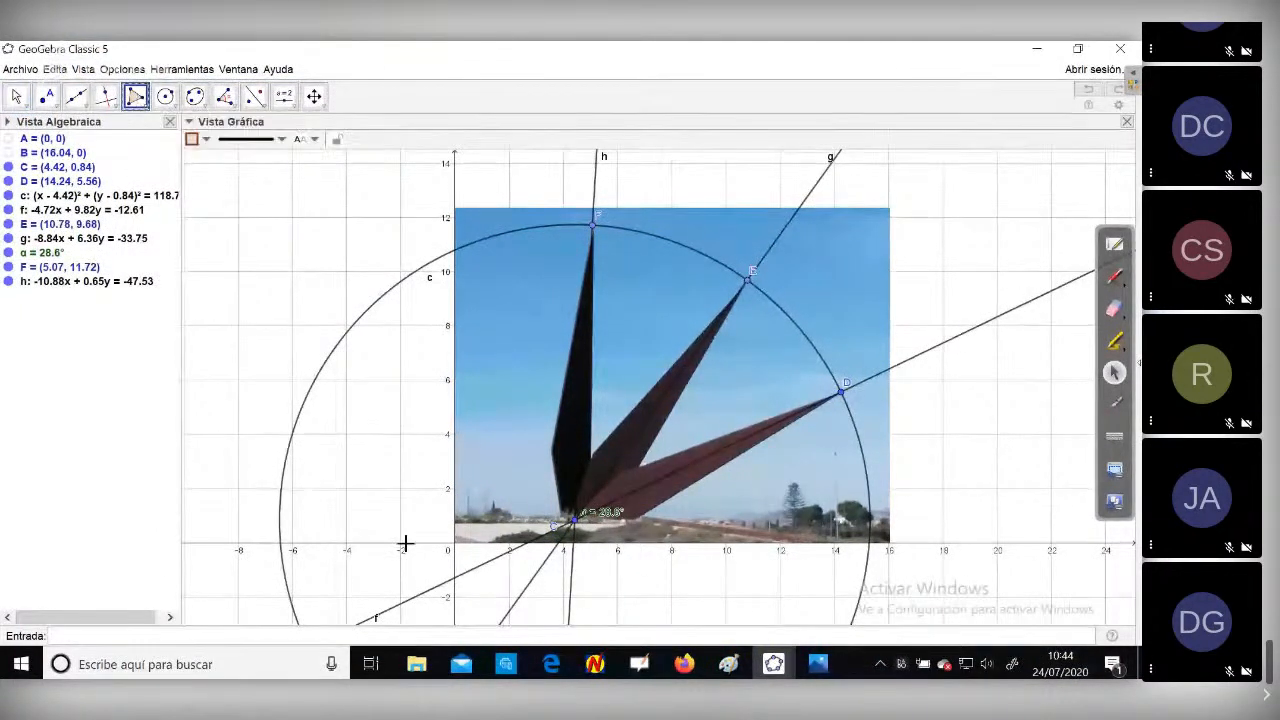
left_click(576, 521)
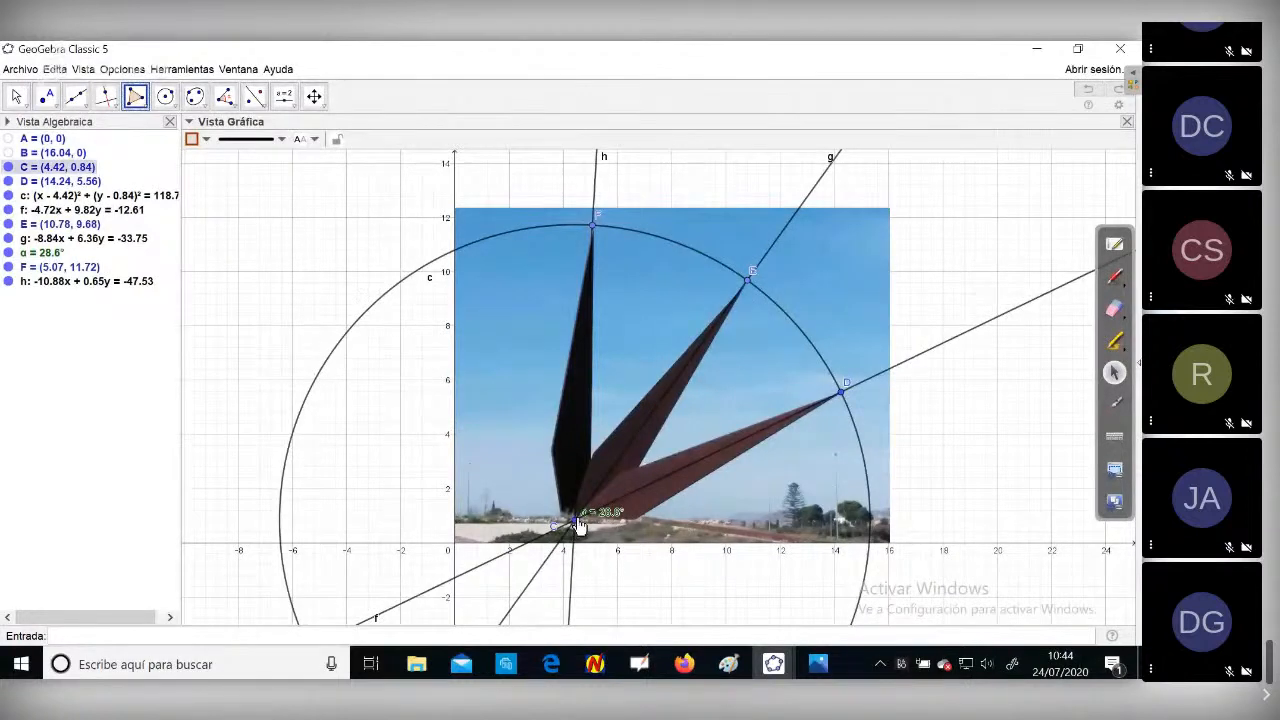
left_click(626, 466)
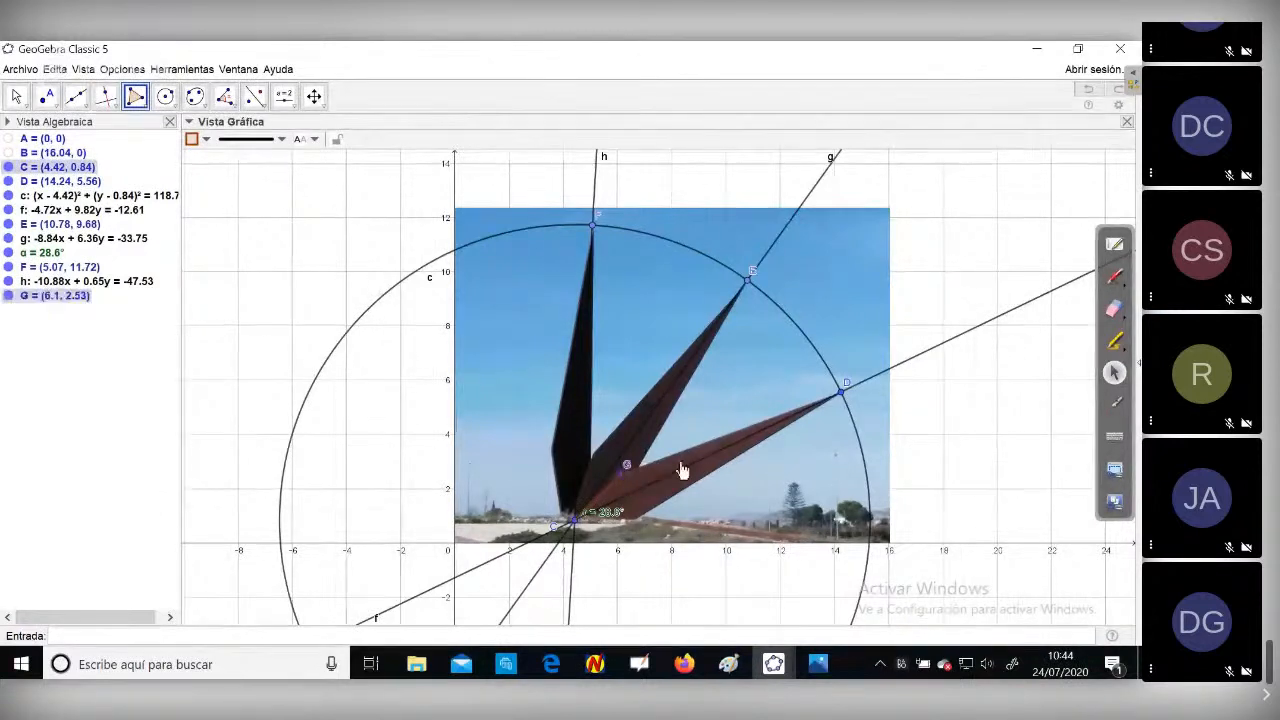
left_click(843, 393)
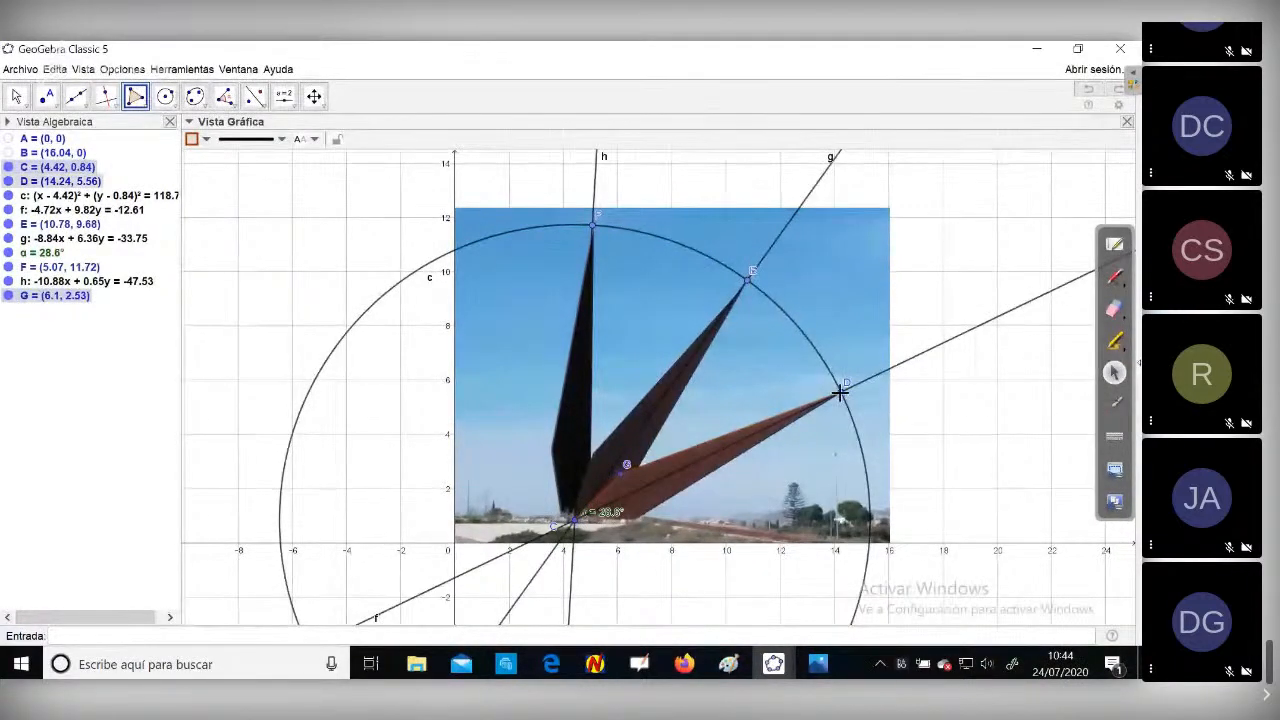
left_click(637, 520)
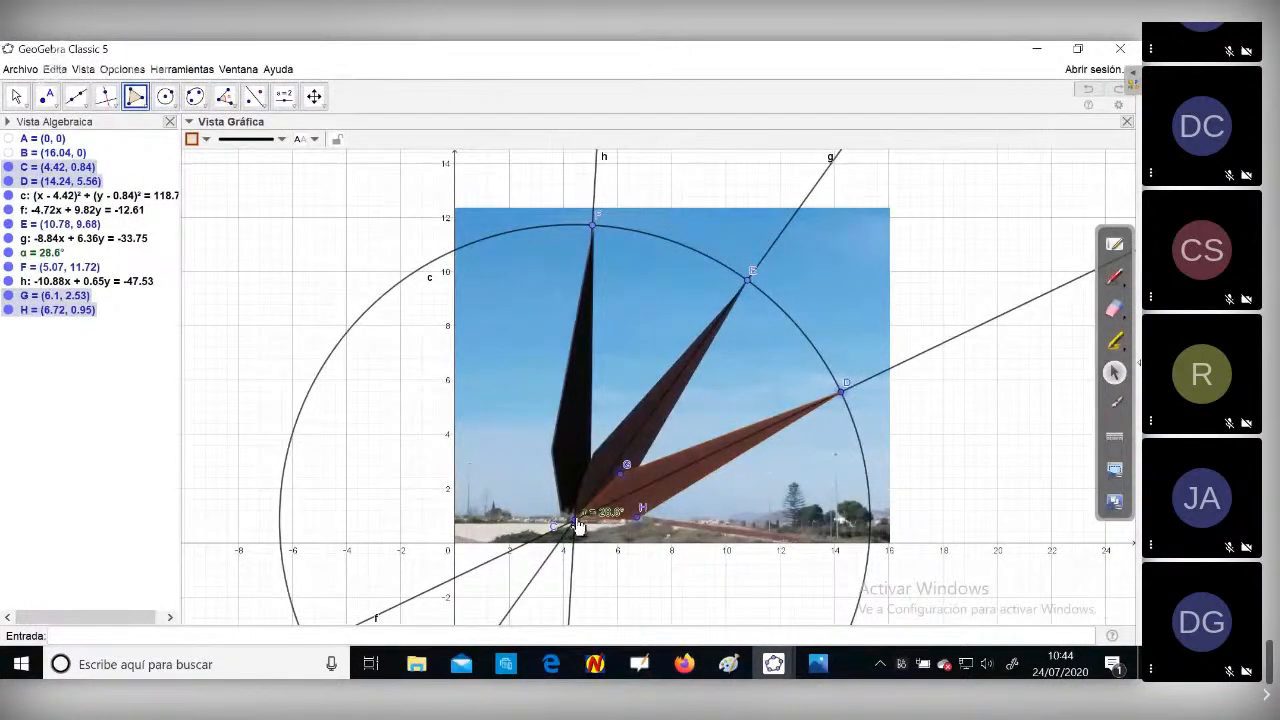
left_click(576, 525)
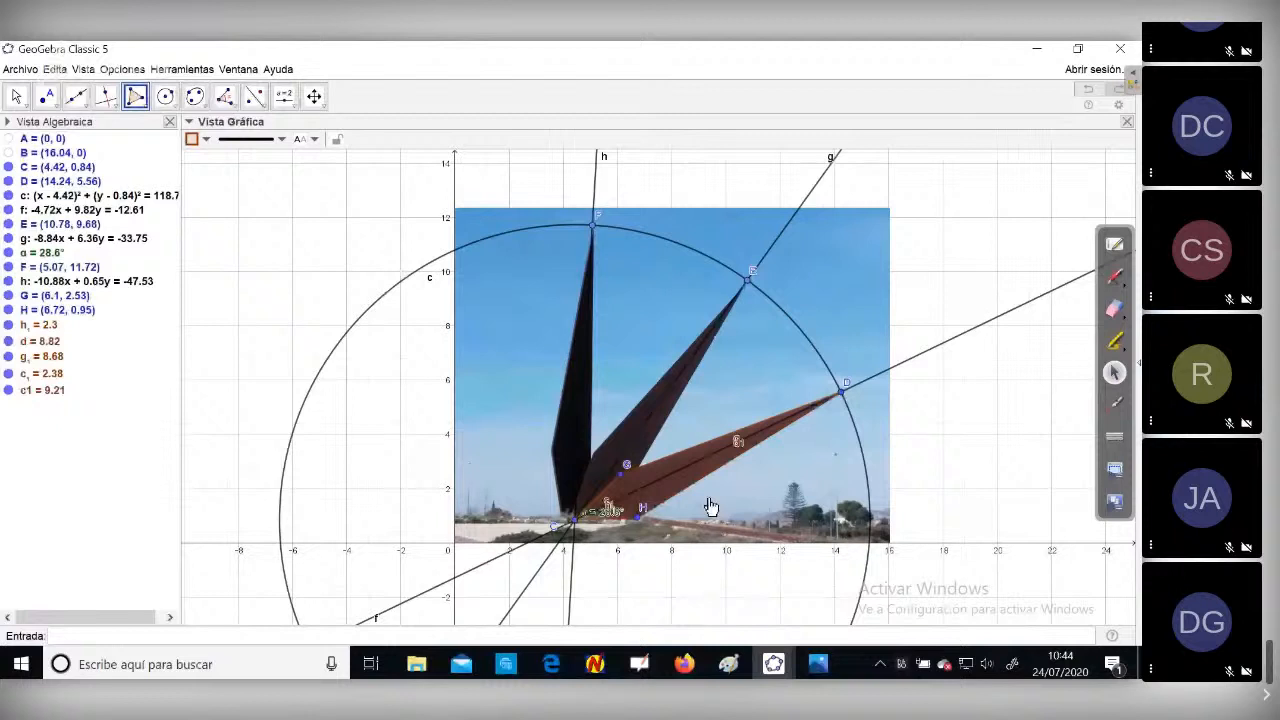
Colour the polygon over the lowest spike red and set its opacity to 100.
right_click(653, 480)
left_click(705, 622)
left_click(987, 180)
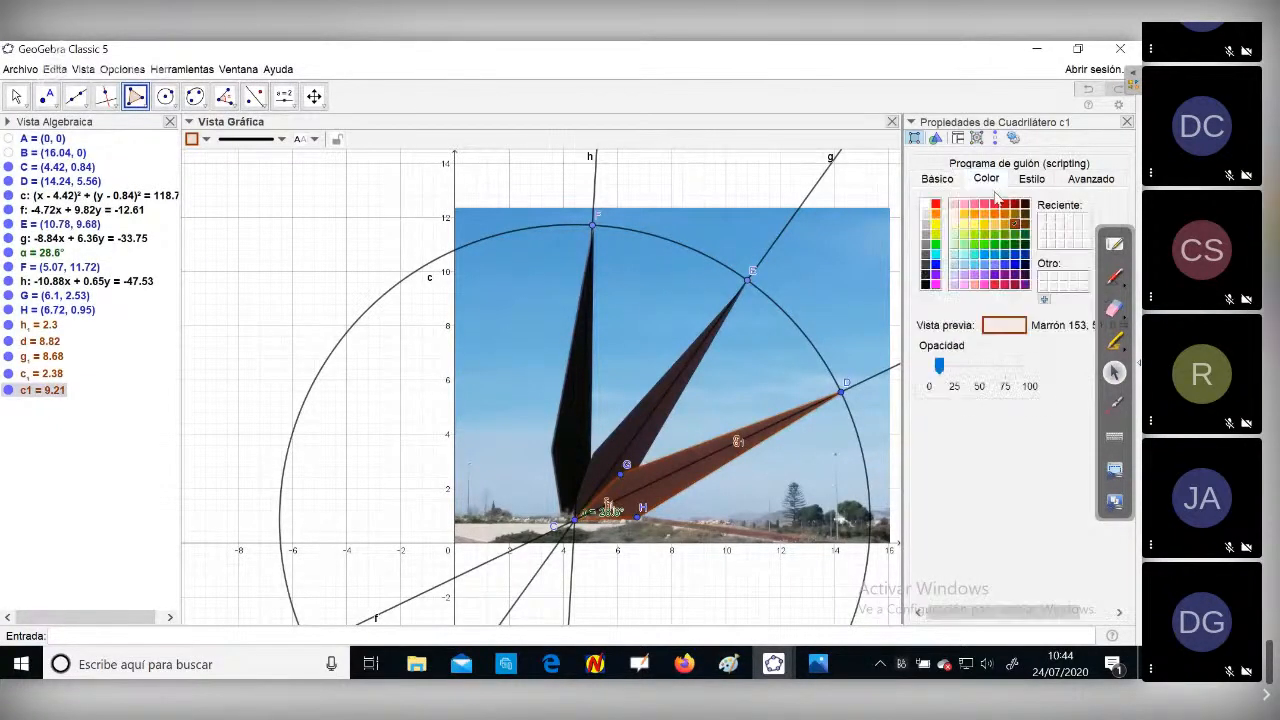
left_click(936, 205)
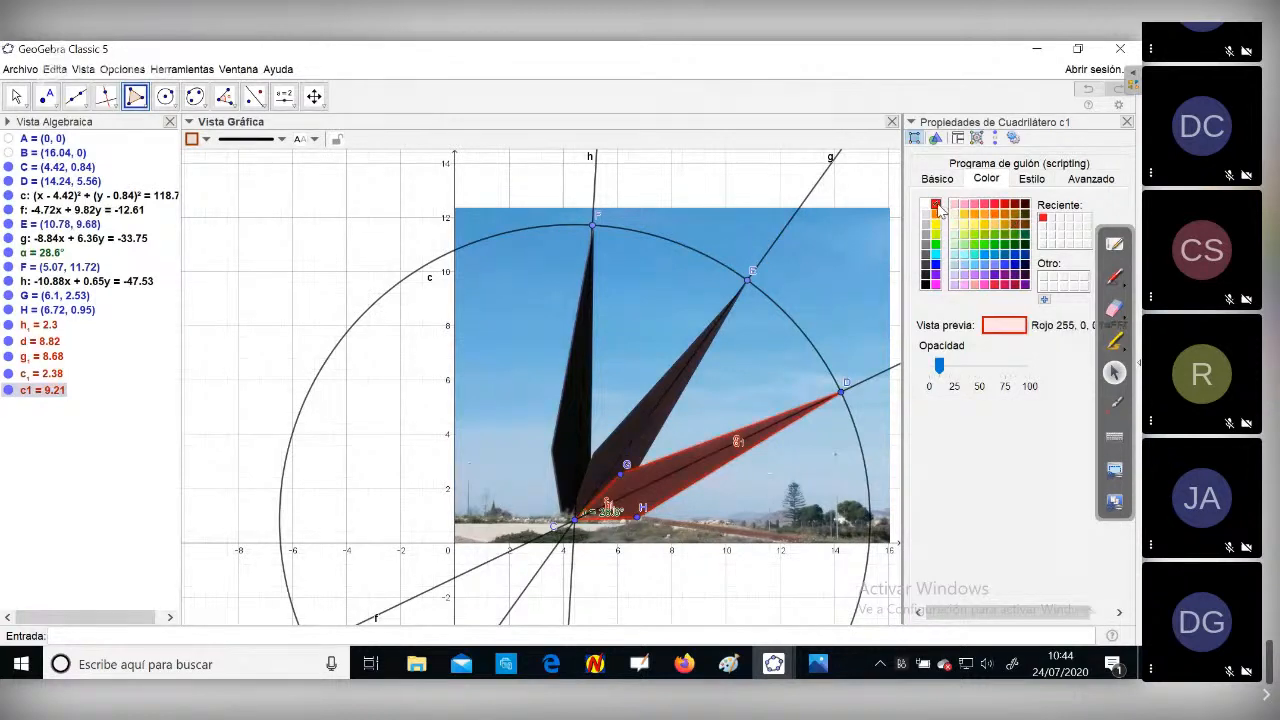
left_click_drag(939, 366, 1035, 375)
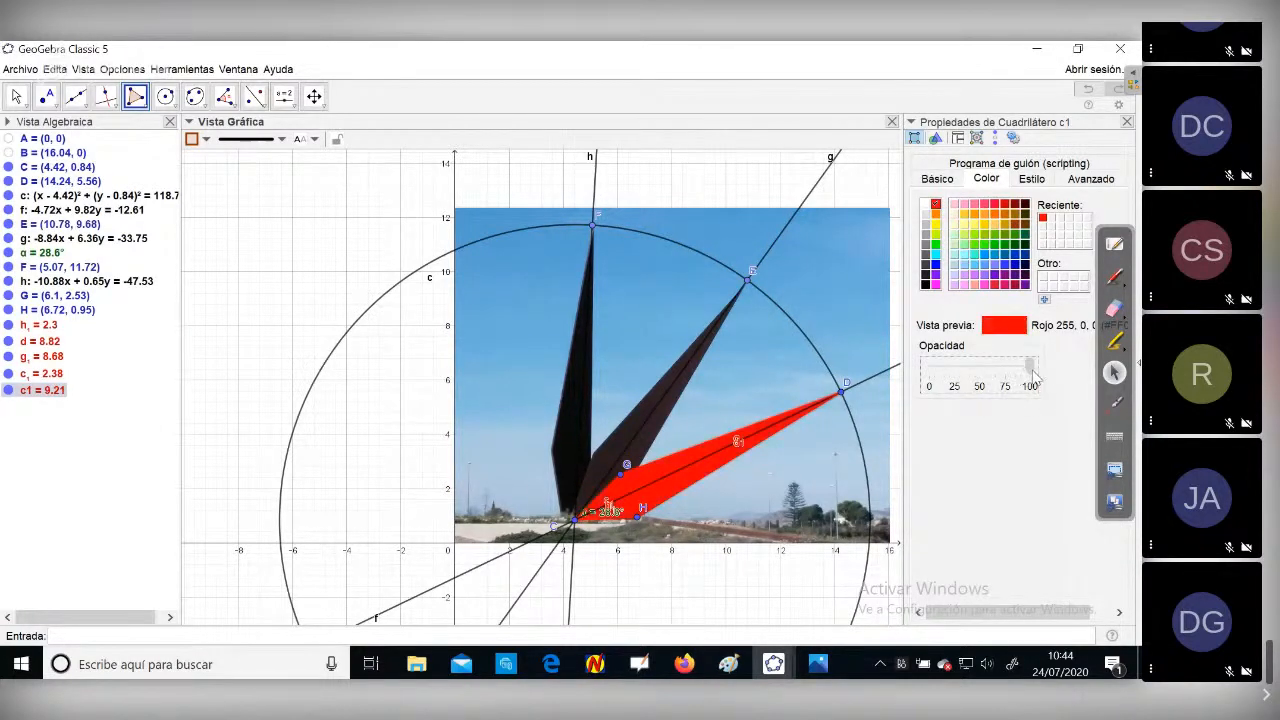
left_click(1127, 121)
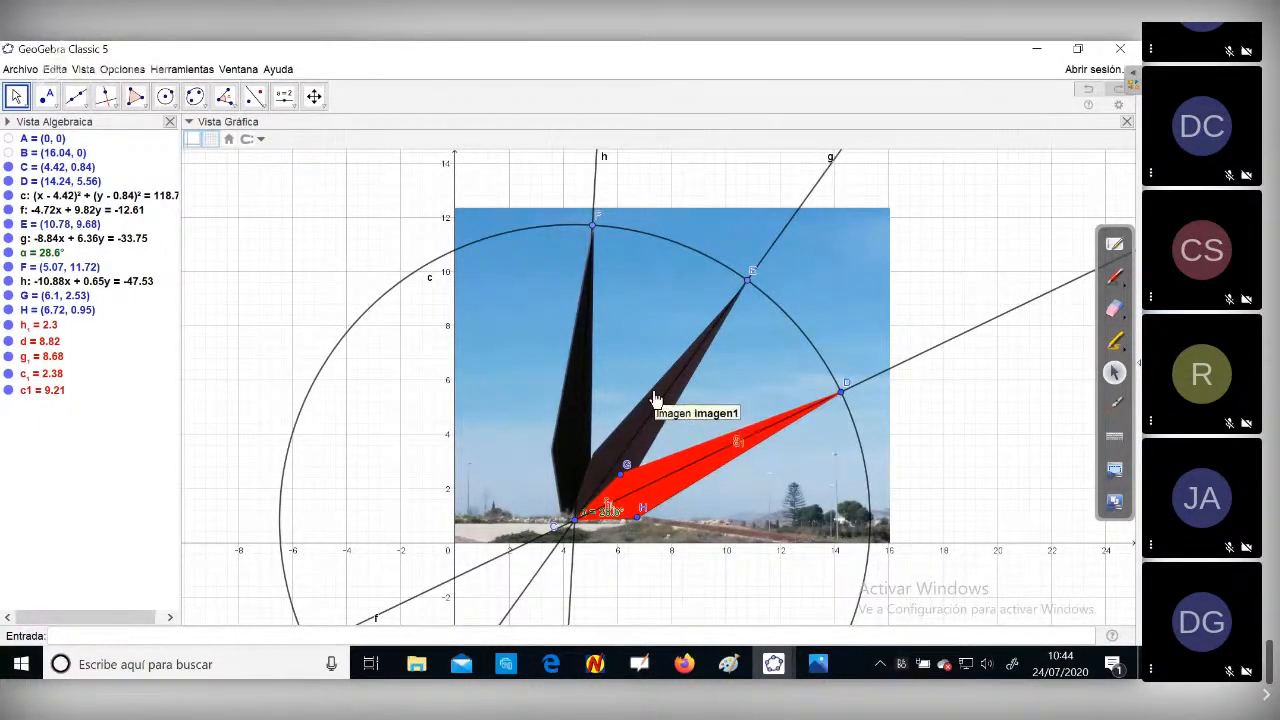
Try to rotate the red polygon 28.6° counterclockwise about point C, and undo the resulting rotation.
left_click(266, 106)
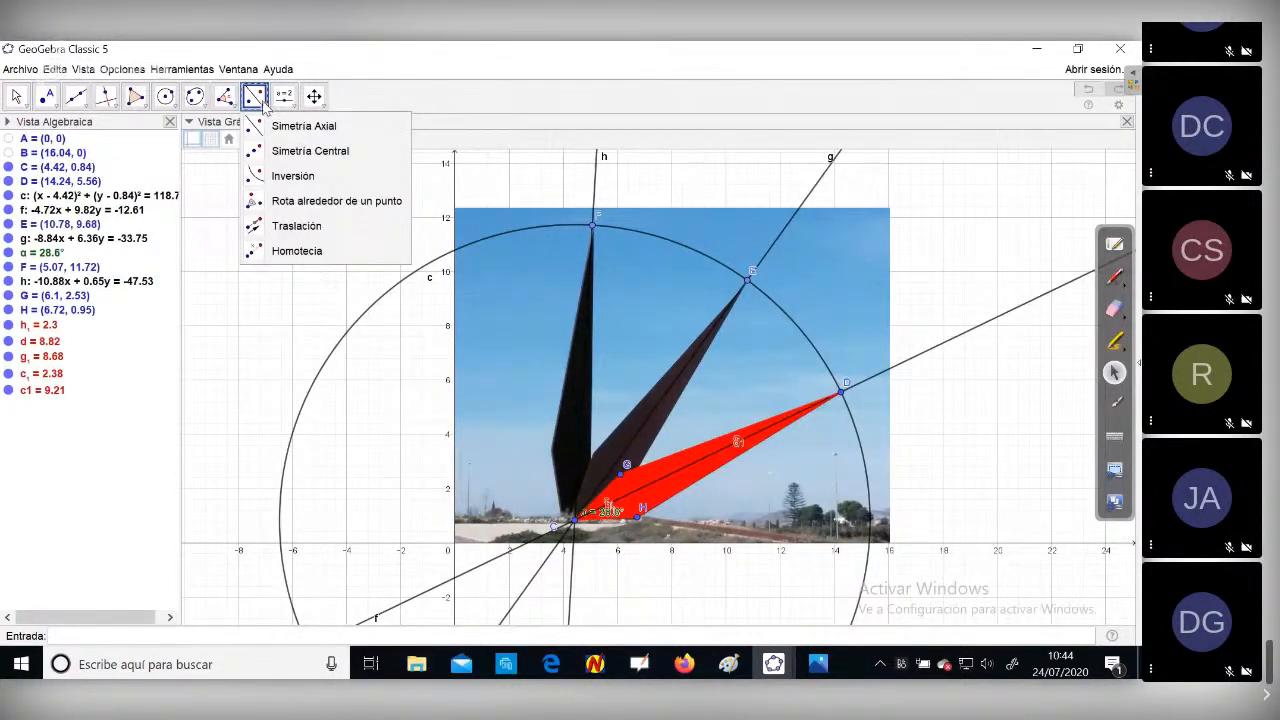
left_click(313, 203)
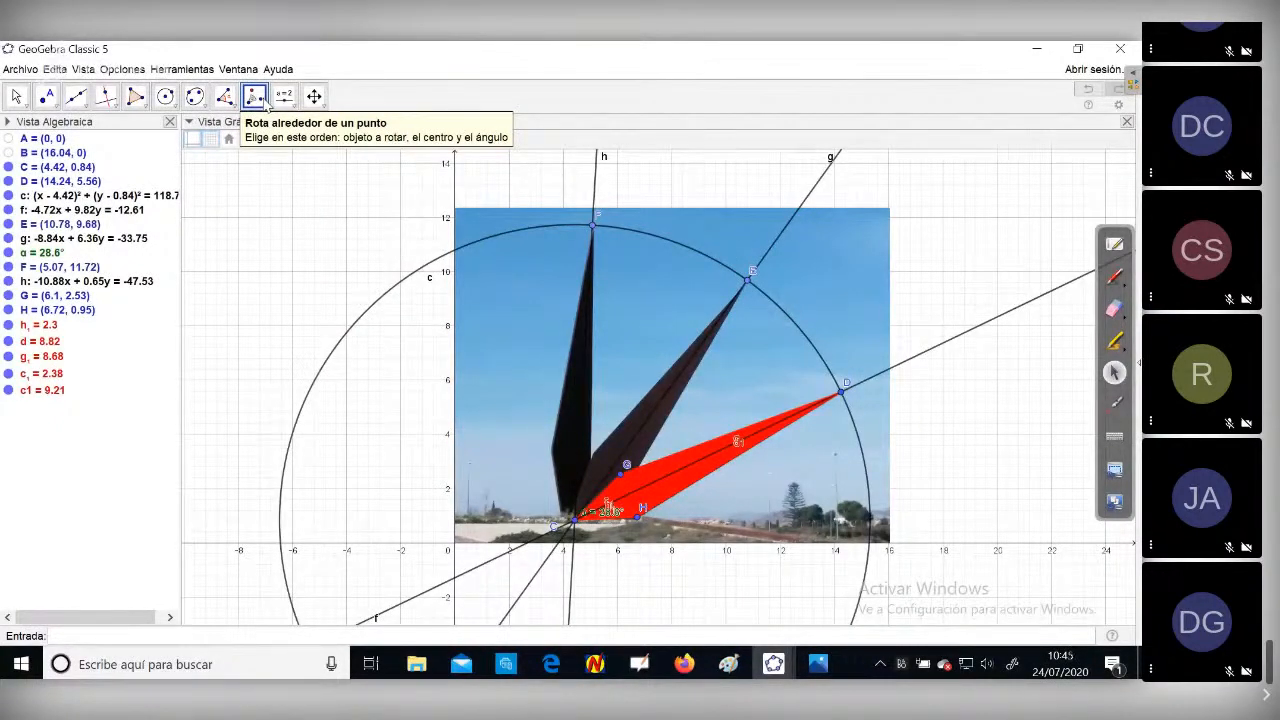
left_click(670, 487)
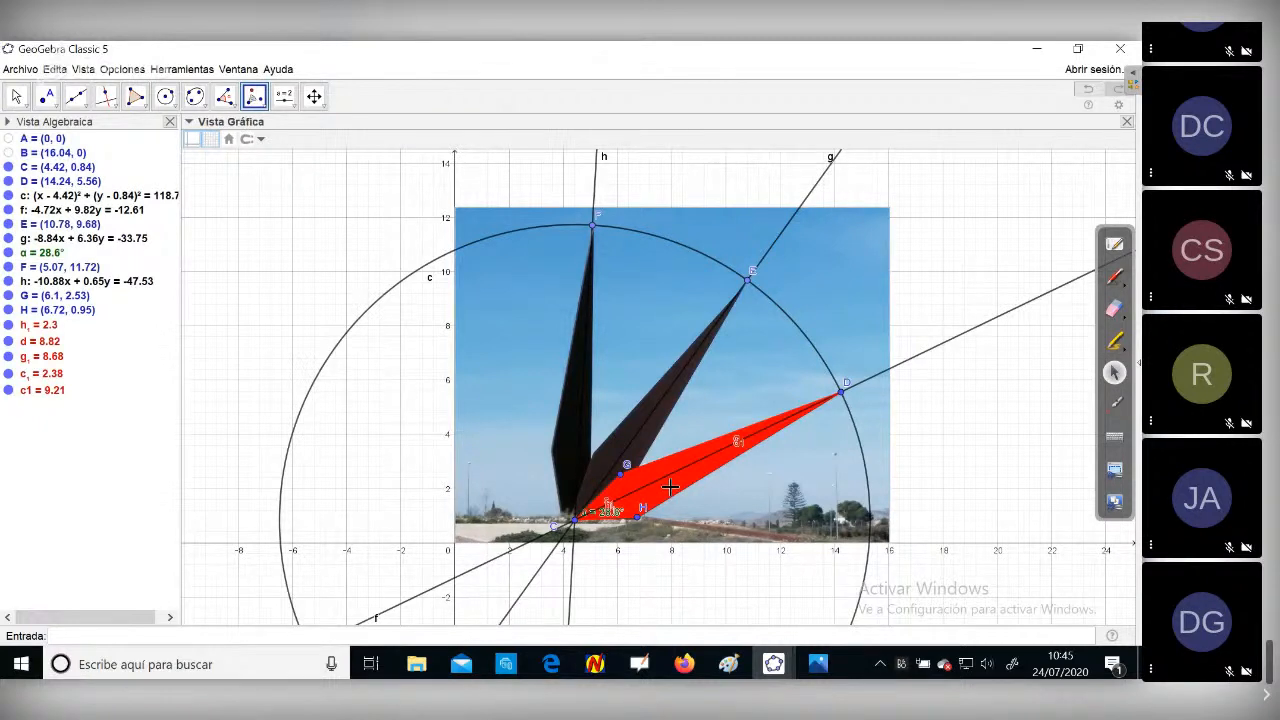
left_click(573, 519)
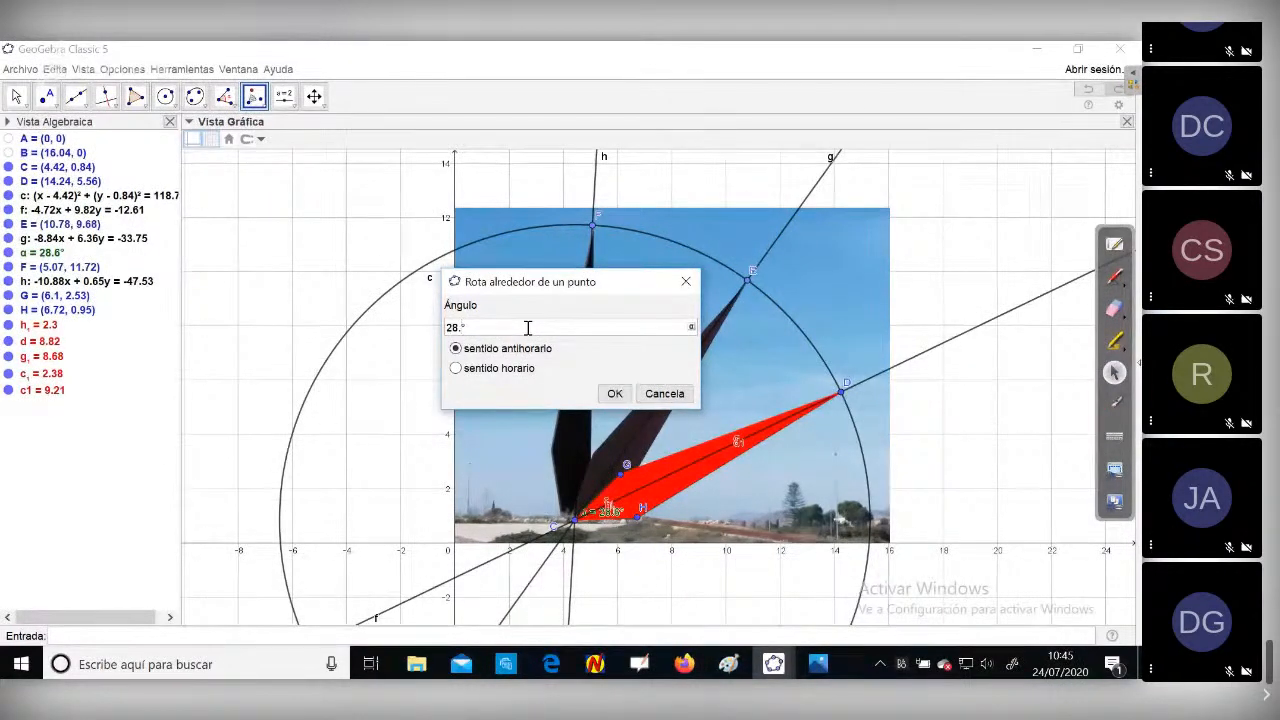
left_click(614, 394)
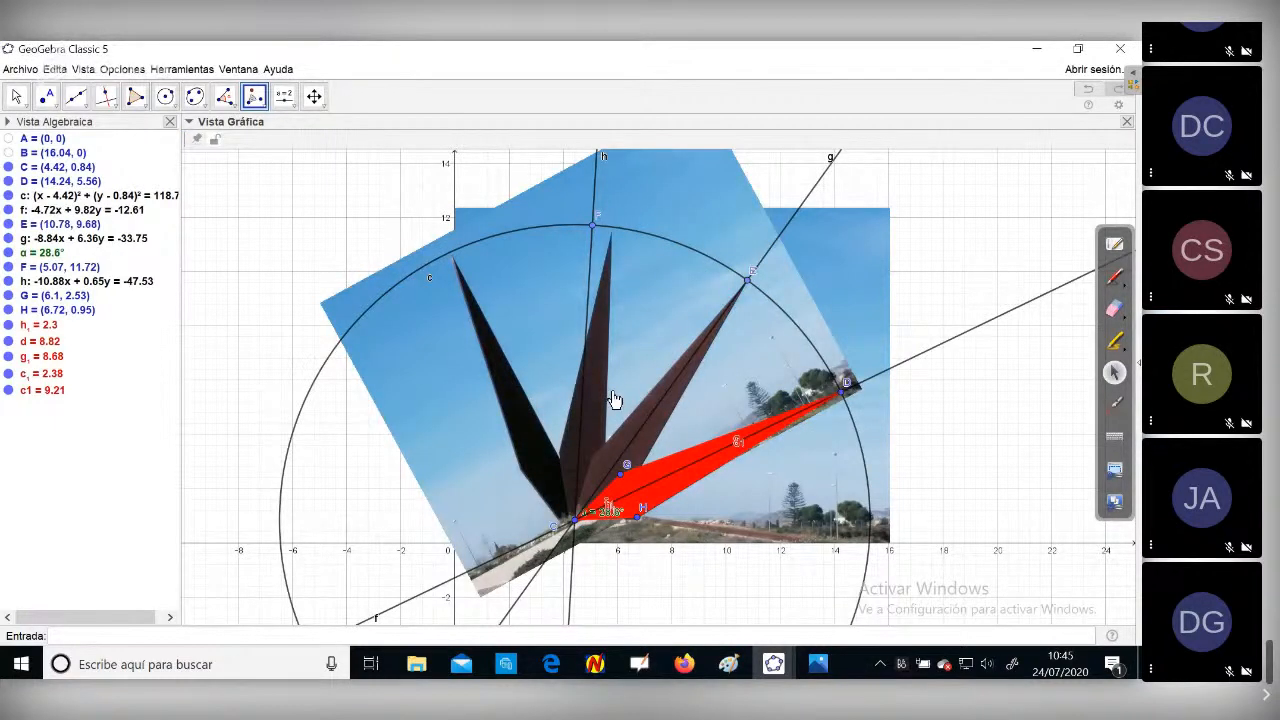
left_click(1086, 92)
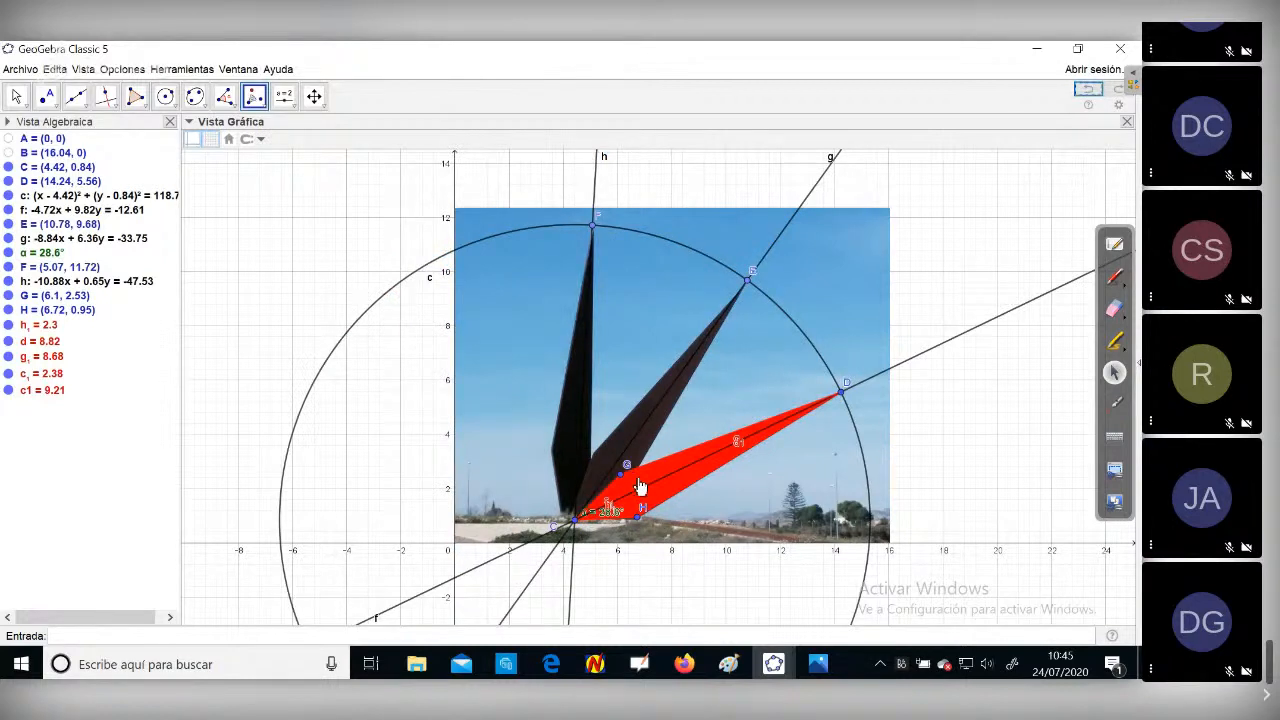
Rotate the red polygon about point C by 28.6° counterclockwise, onto the middle spike.
right_click(641, 486)
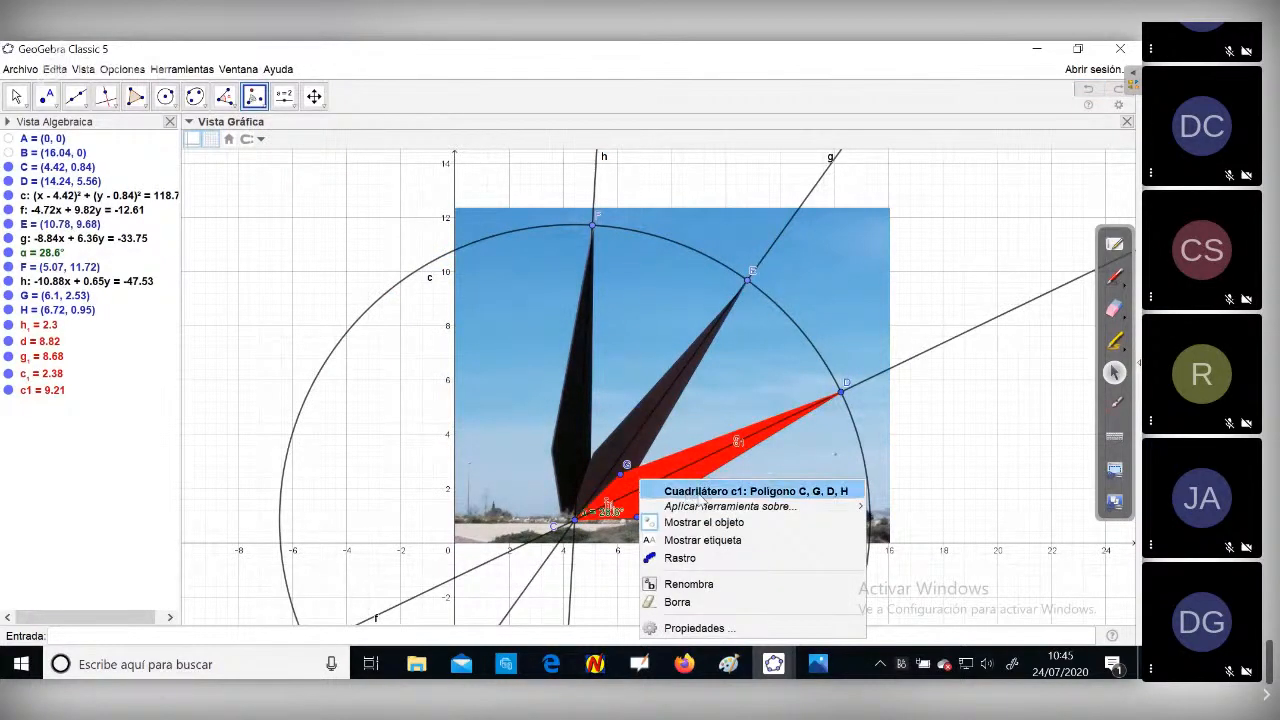
left_click(638, 504)
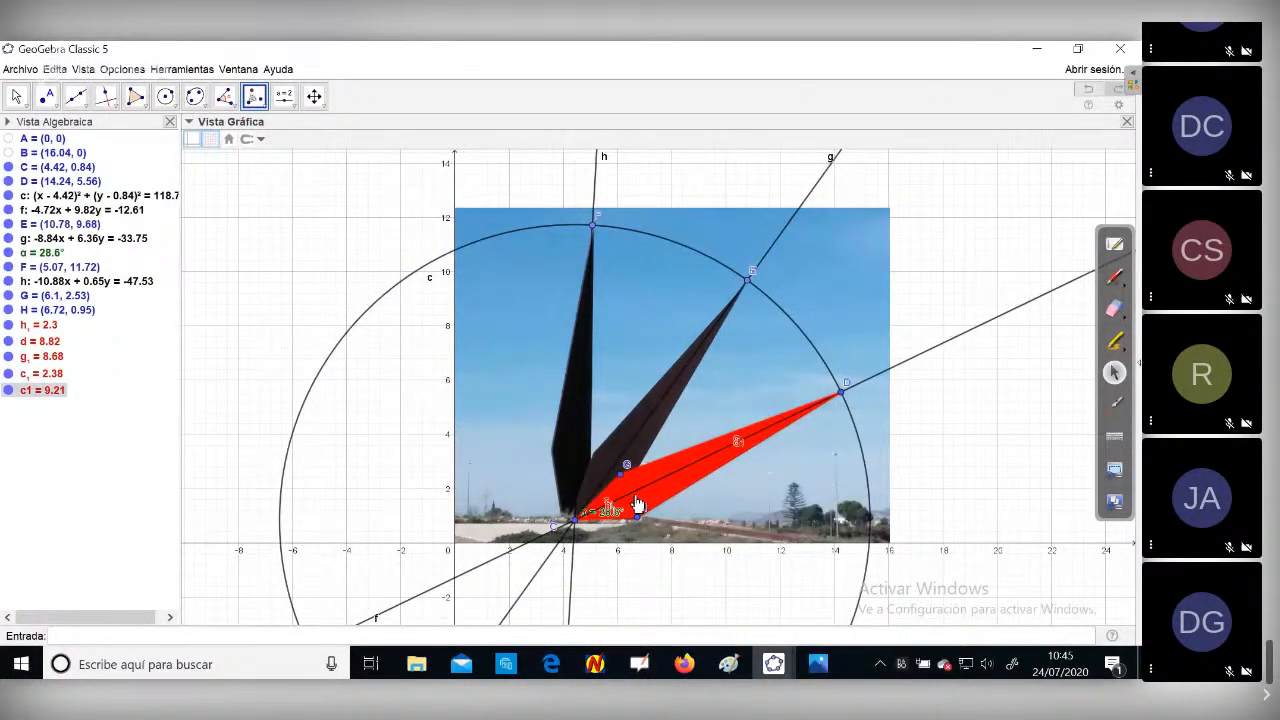
left_click(576, 526)
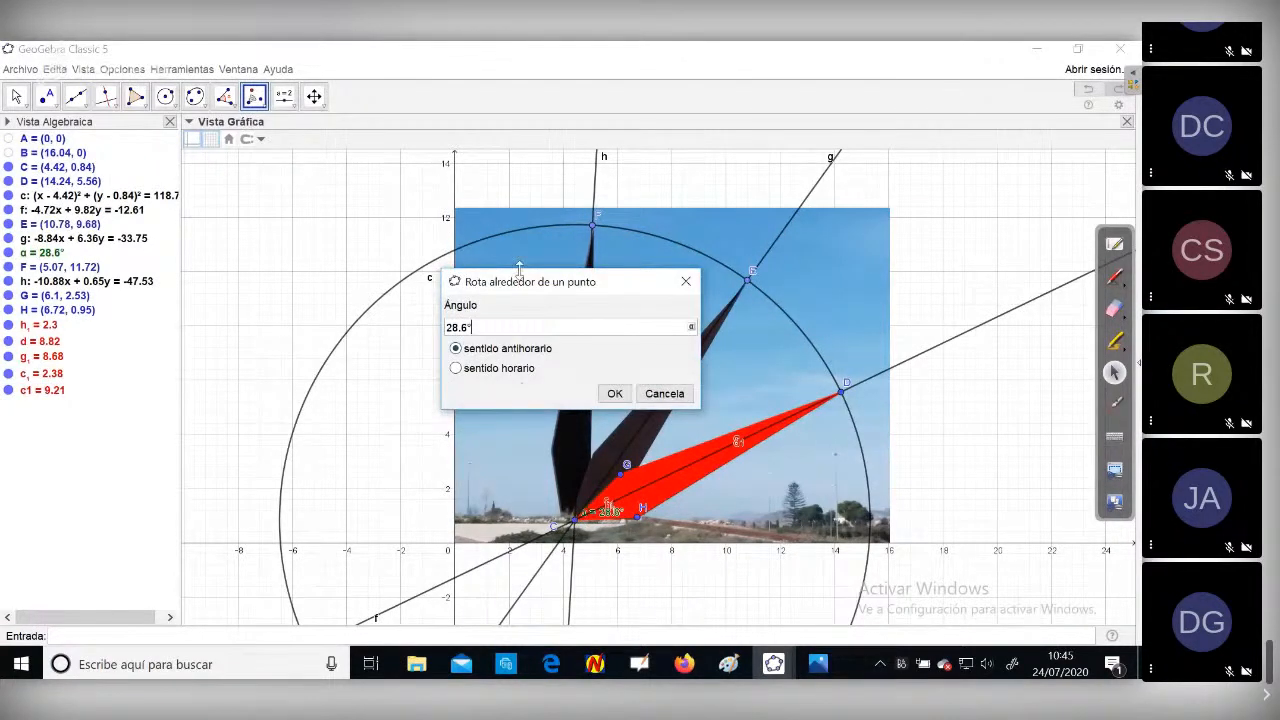
left_click(614, 394)
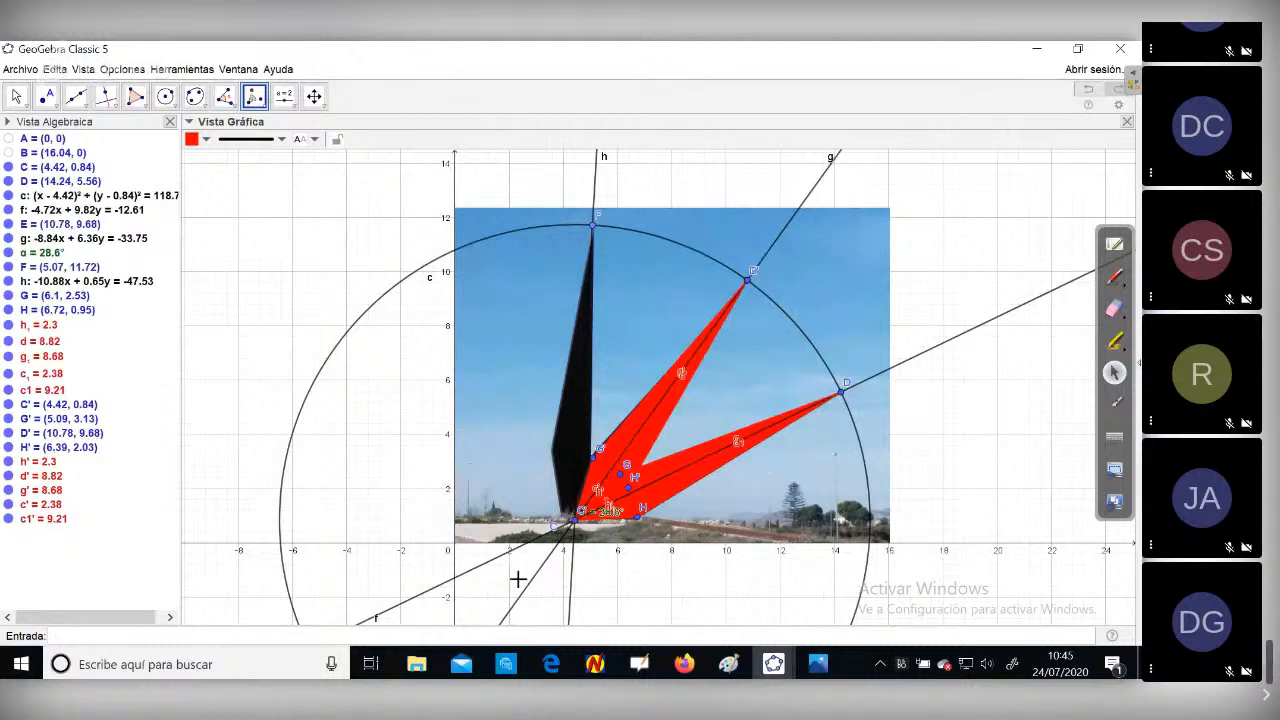
Colour the rotated polygon over the middle spike bright green (51, 255, 0).
right_click(629, 436)
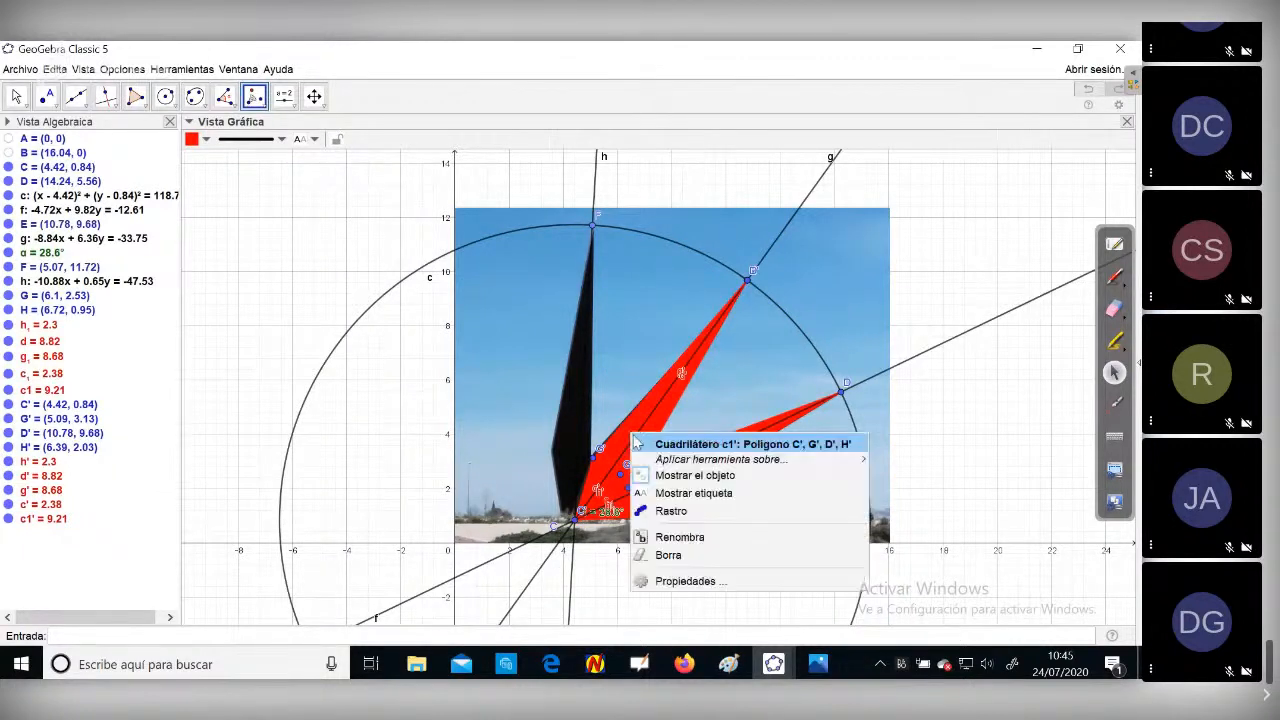
left_click(680, 580)
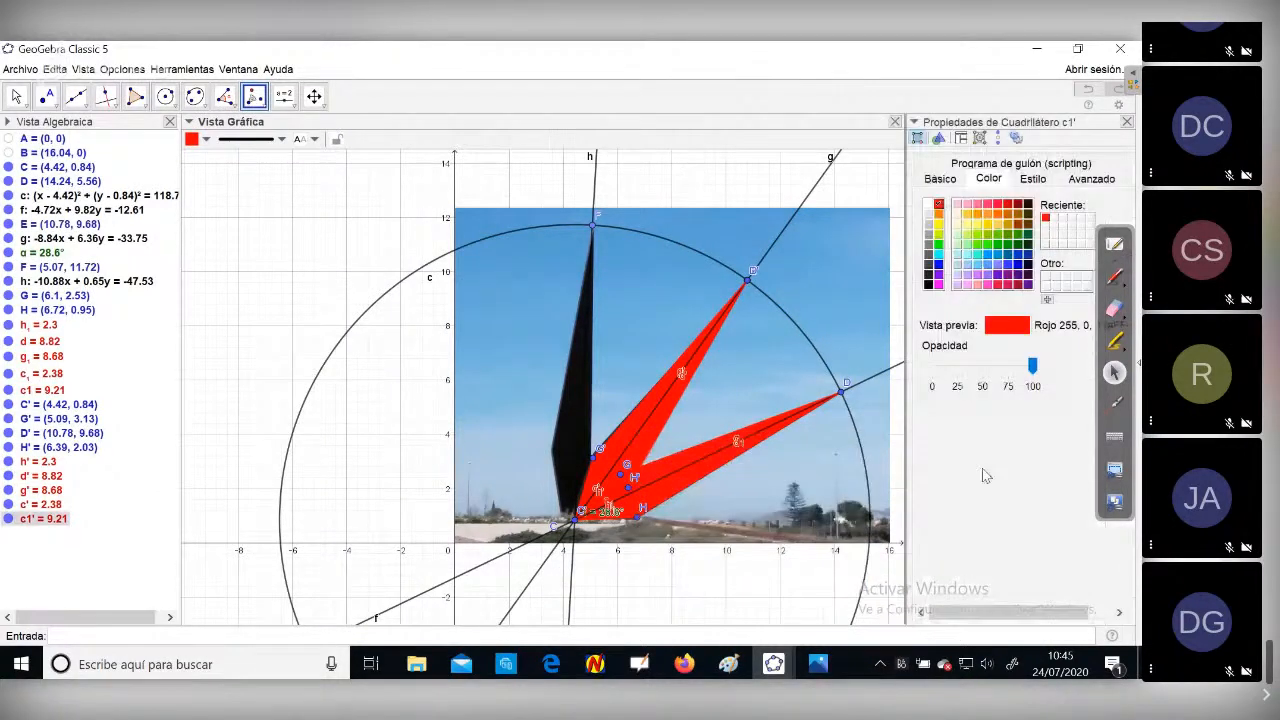
left_click(990, 246)
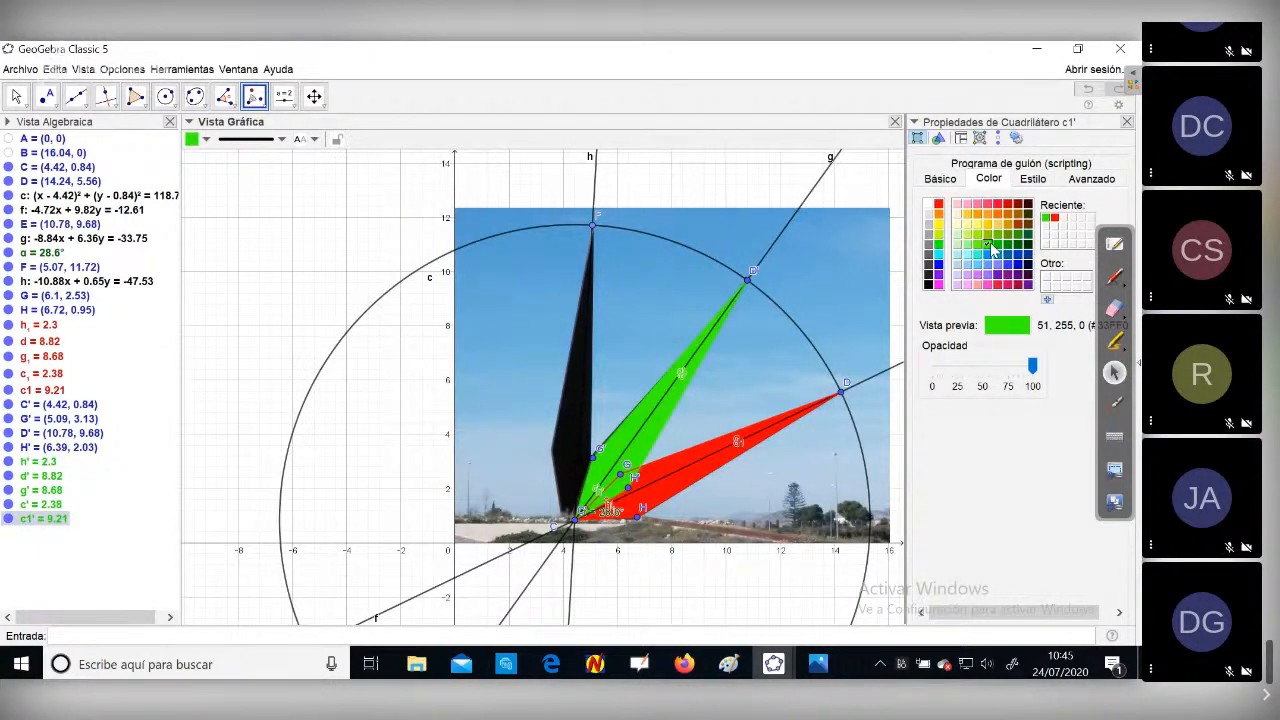
left_click(1127, 122)
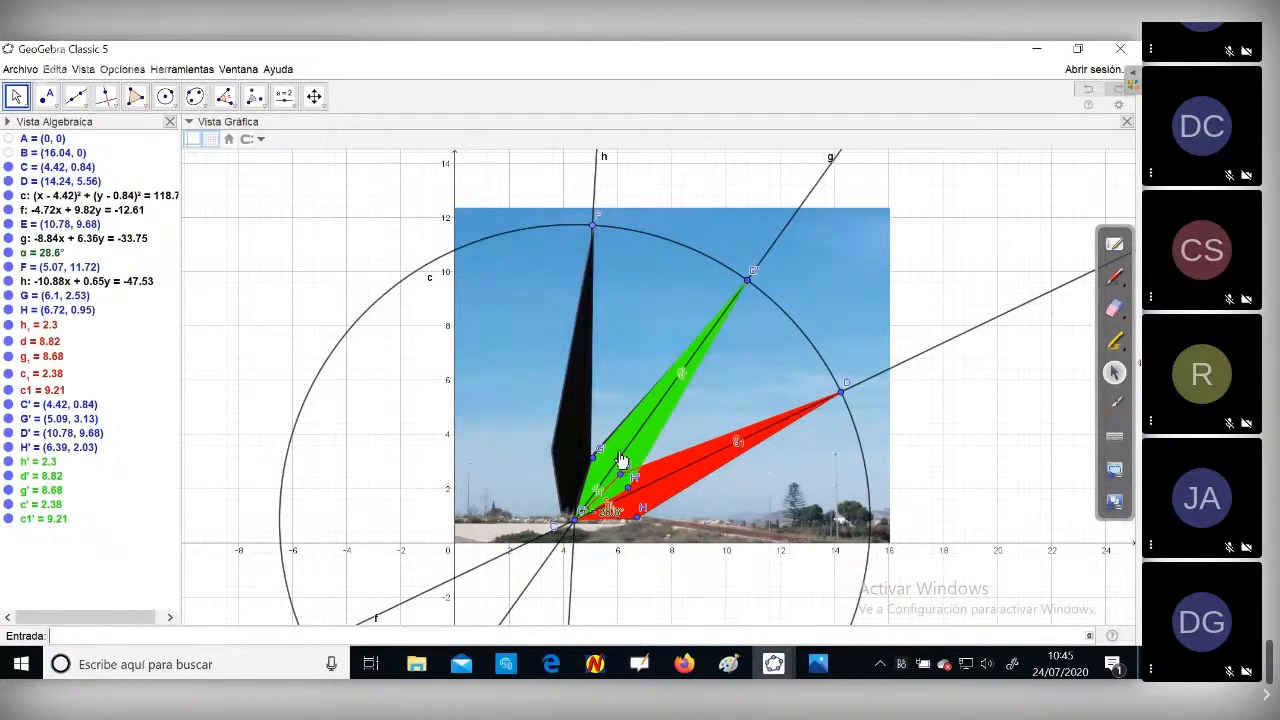
Rotate the green polygon about point C by 32.2° counterclockwise, onto the vertical spike.
left_click(262, 98)
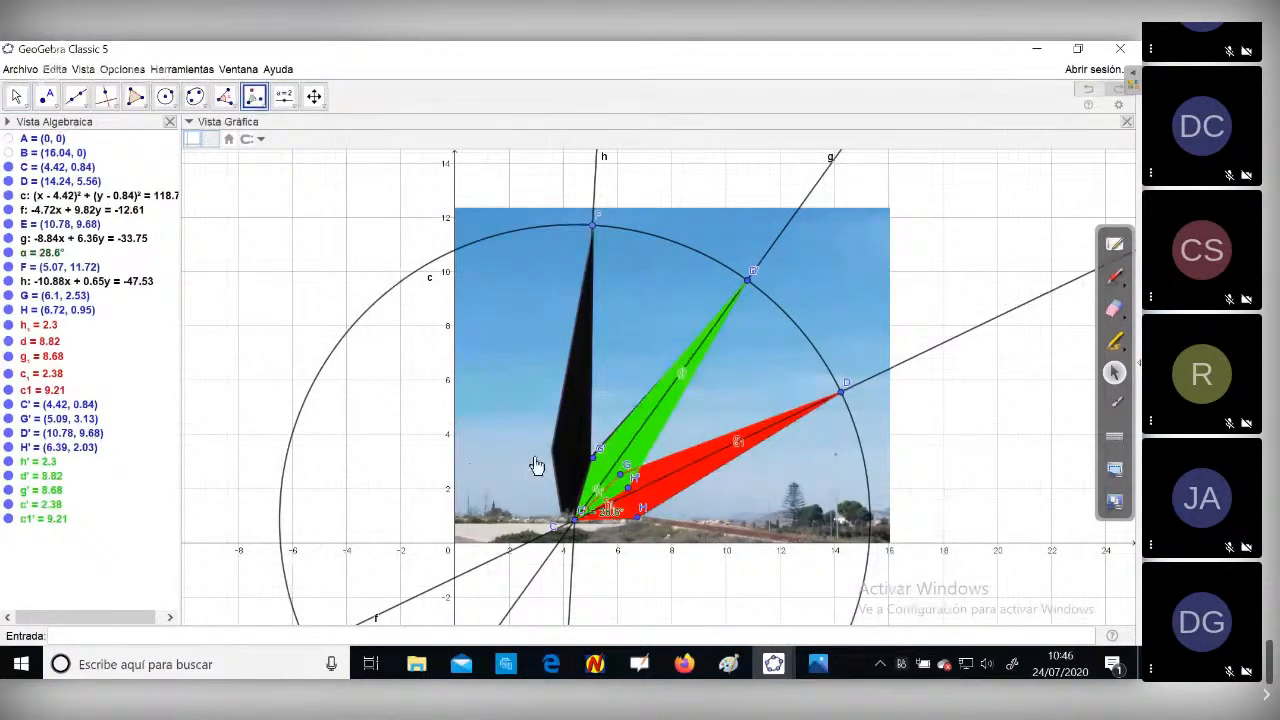
right_click(611, 457)
left_click(638, 471)
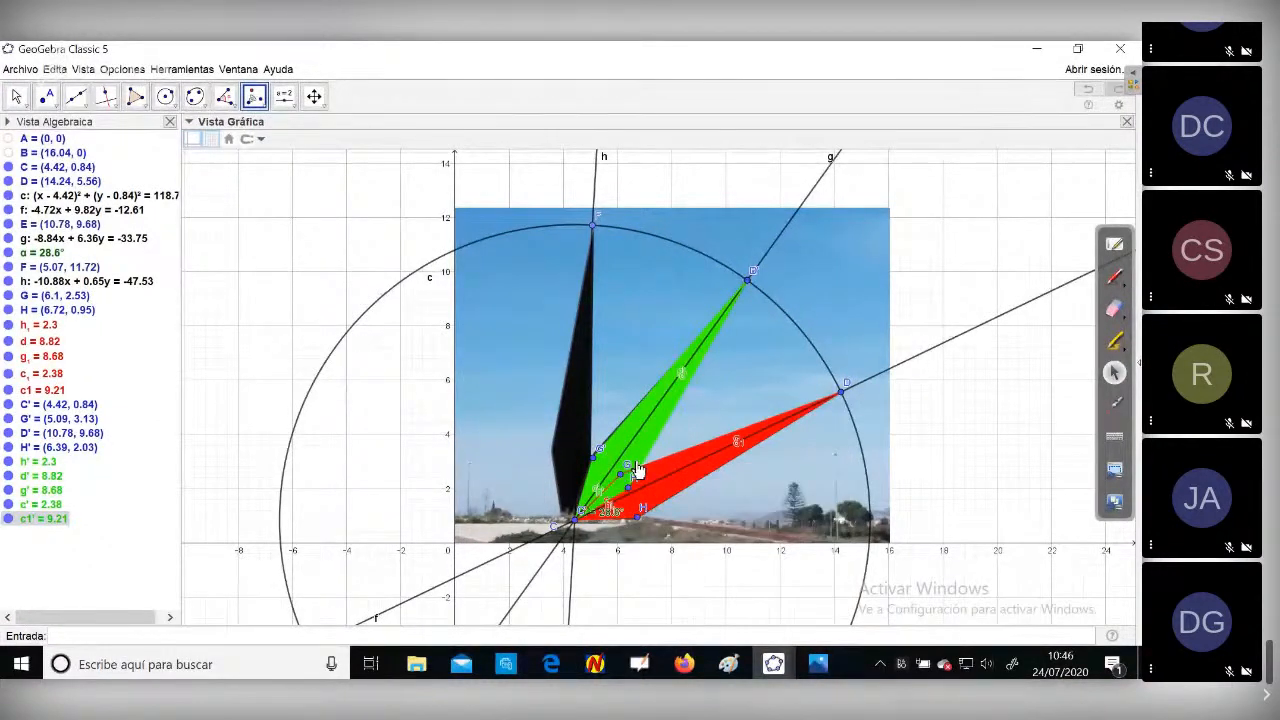
left_click(574, 520)
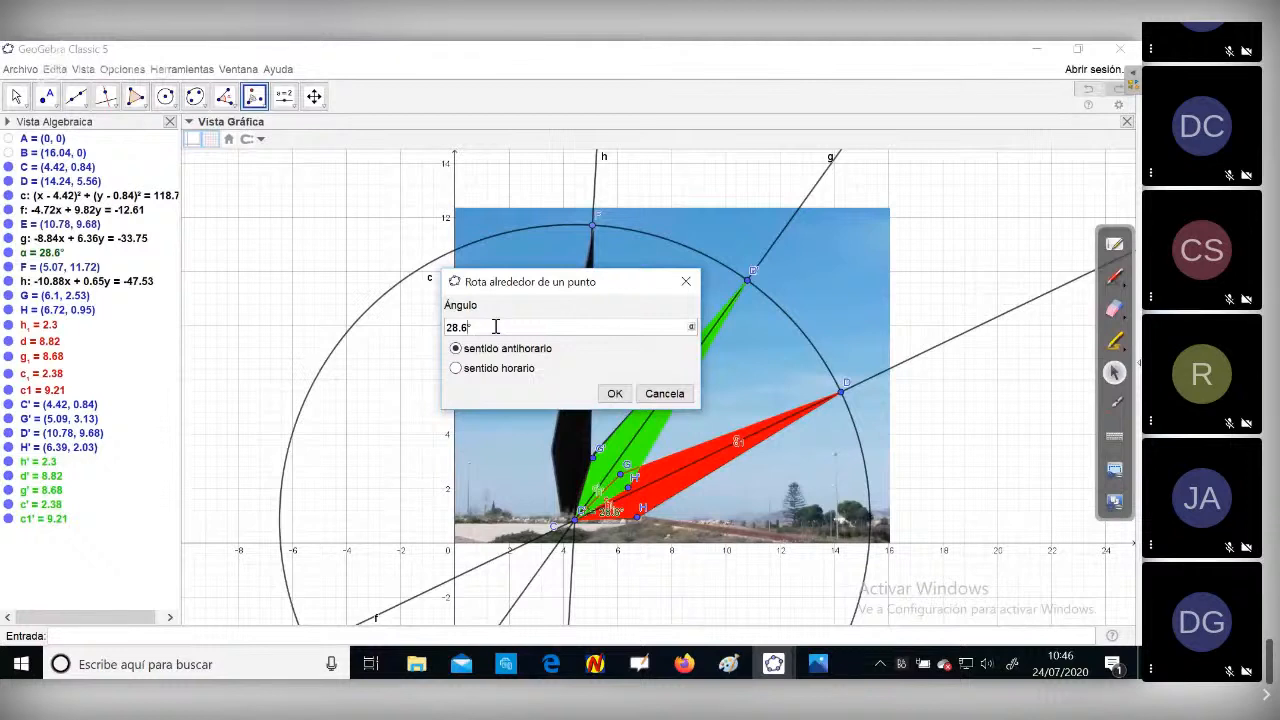
key("BackSpace")
type("32.2")
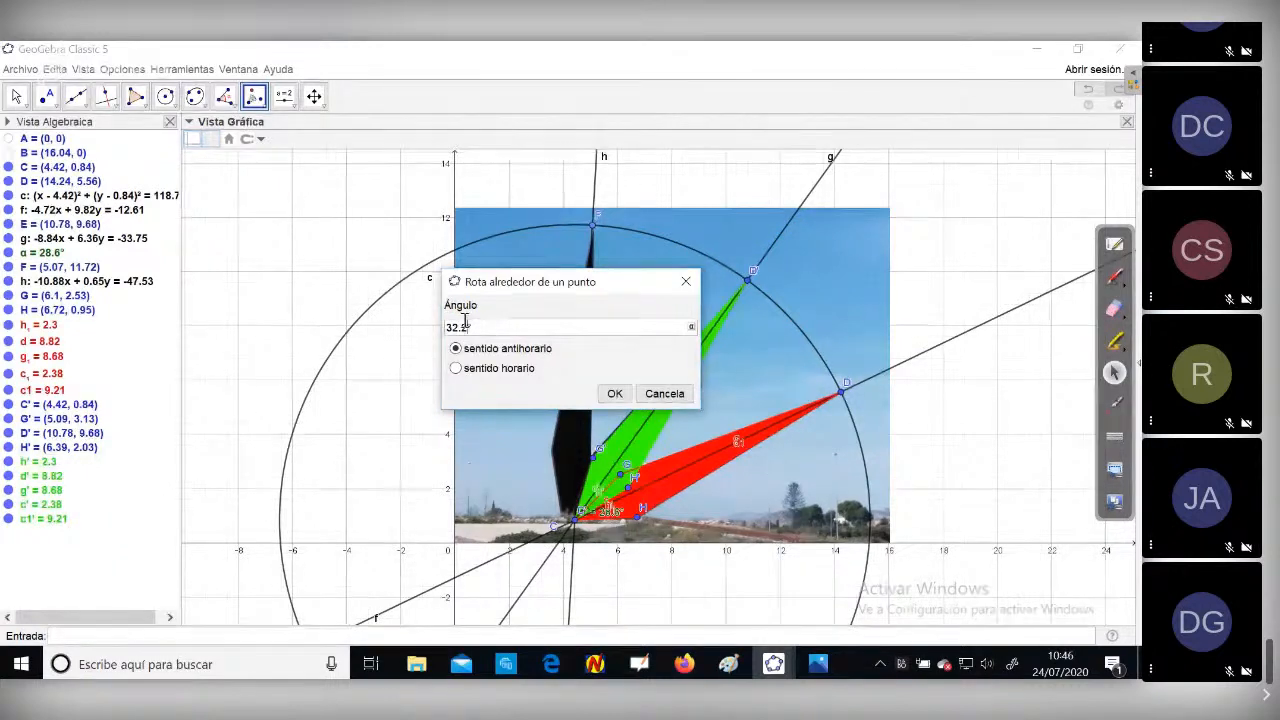
left_click(614, 393)
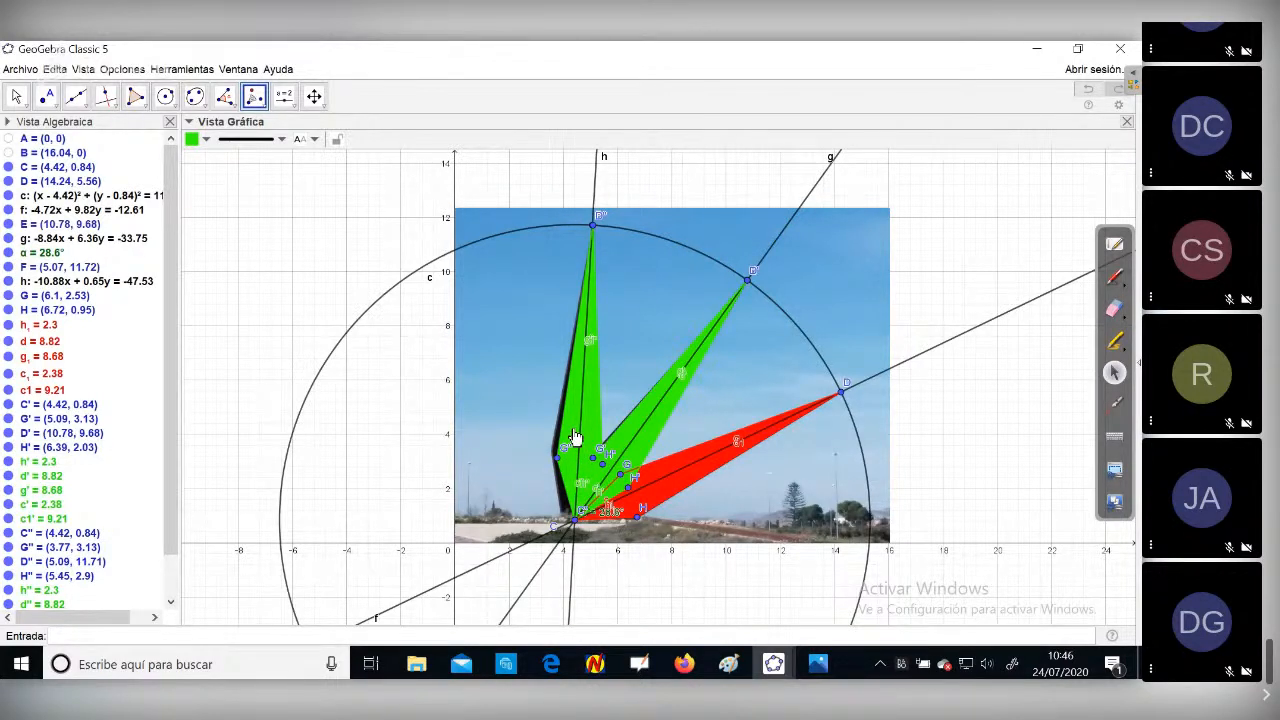
Colour the polygon over the vertical spike blue (51, 51, 255).
double_click(575, 437)
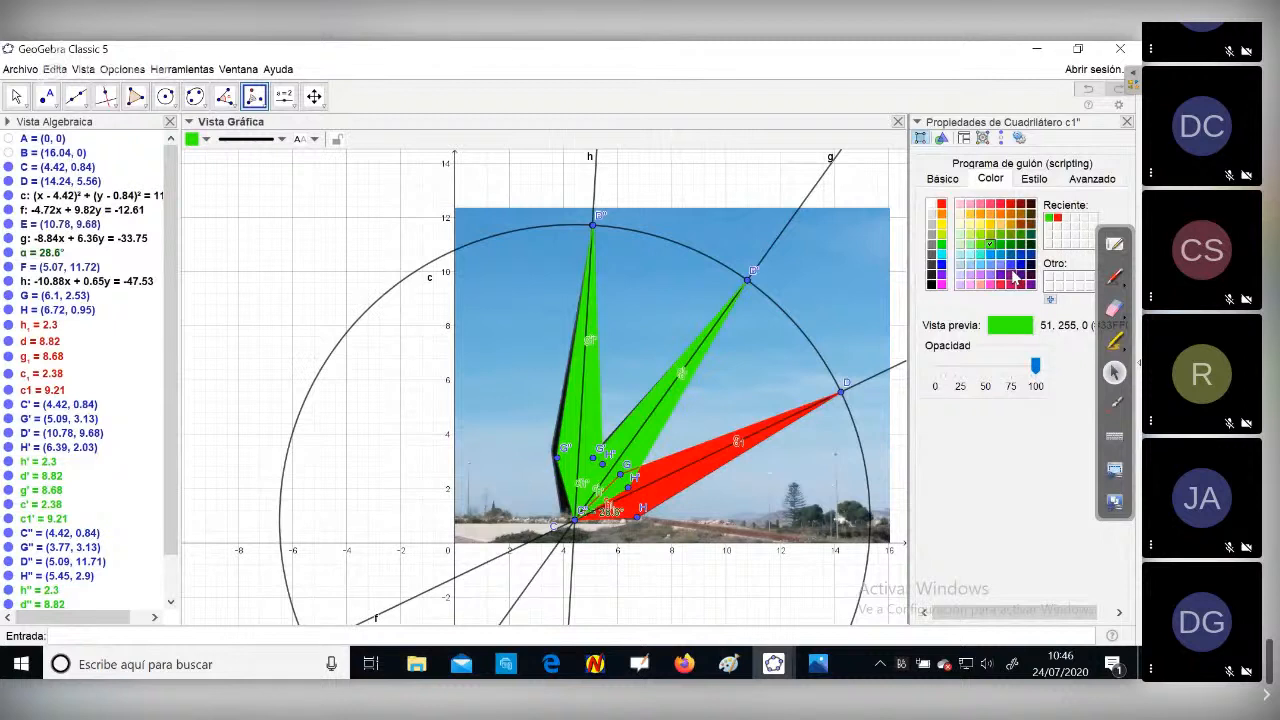
left_click(1011, 265)
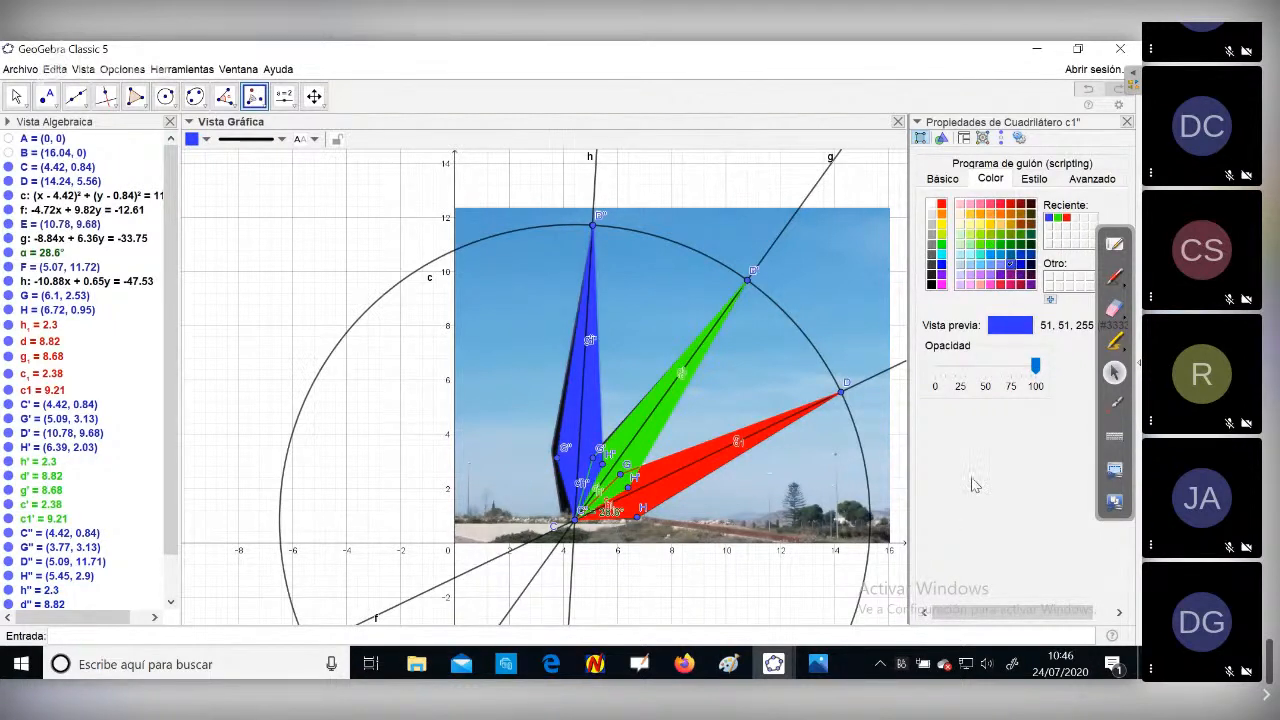
left_click(1127, 122)
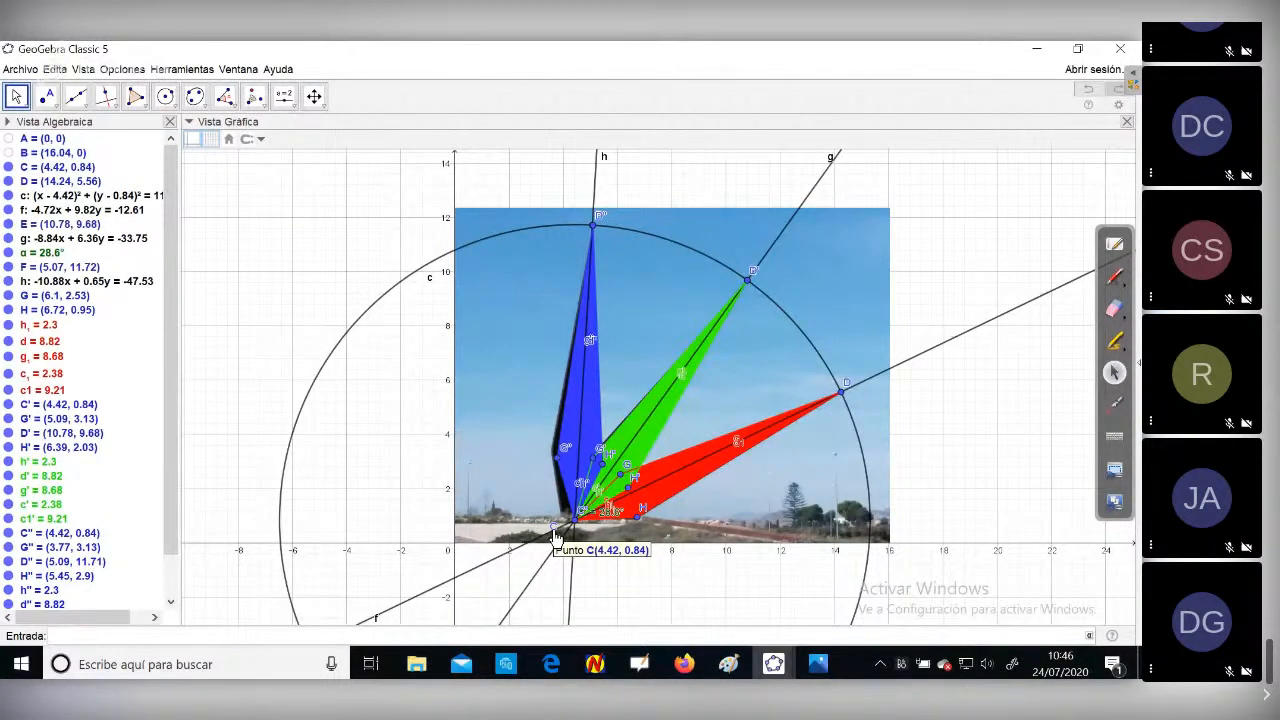
Hide points C, D, E and F, circle c, lines f, g and h, and angle α.
left_click(9, 168)
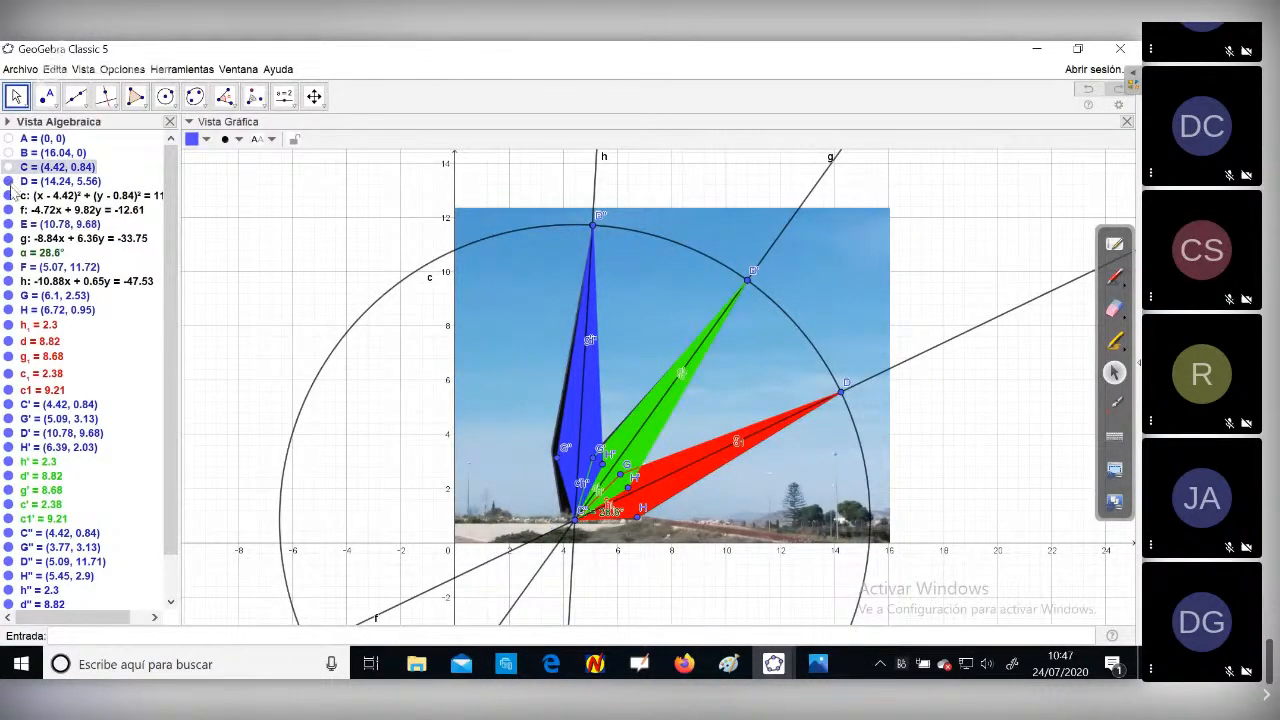
left_click(9, 182)
left_click(9, 196)
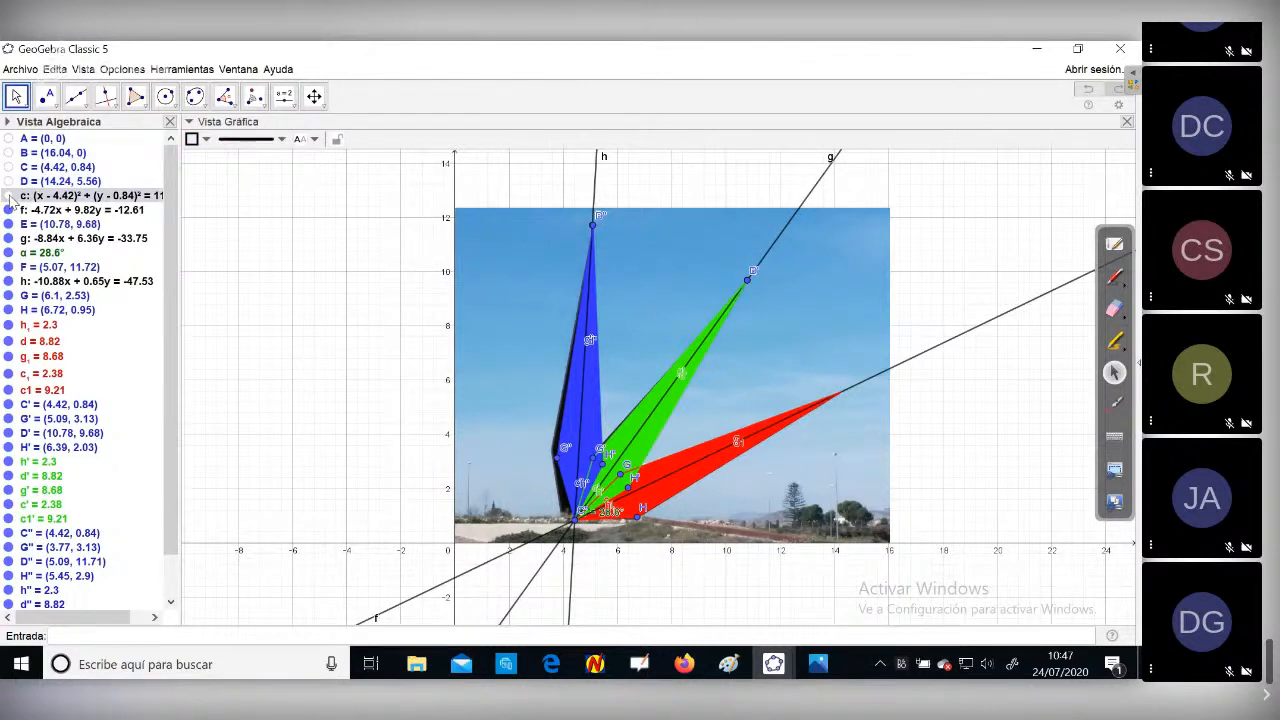
left_click(9, 210)
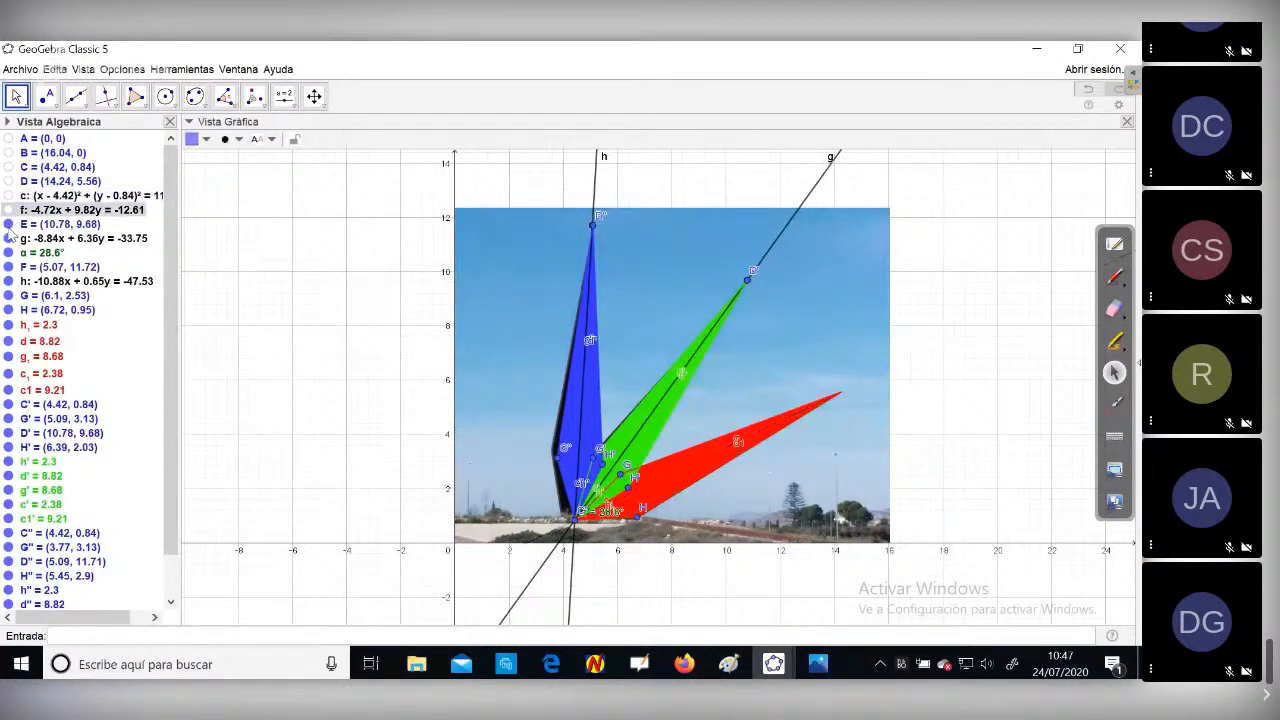
left_click(9, 224)
left_click(9, 239)
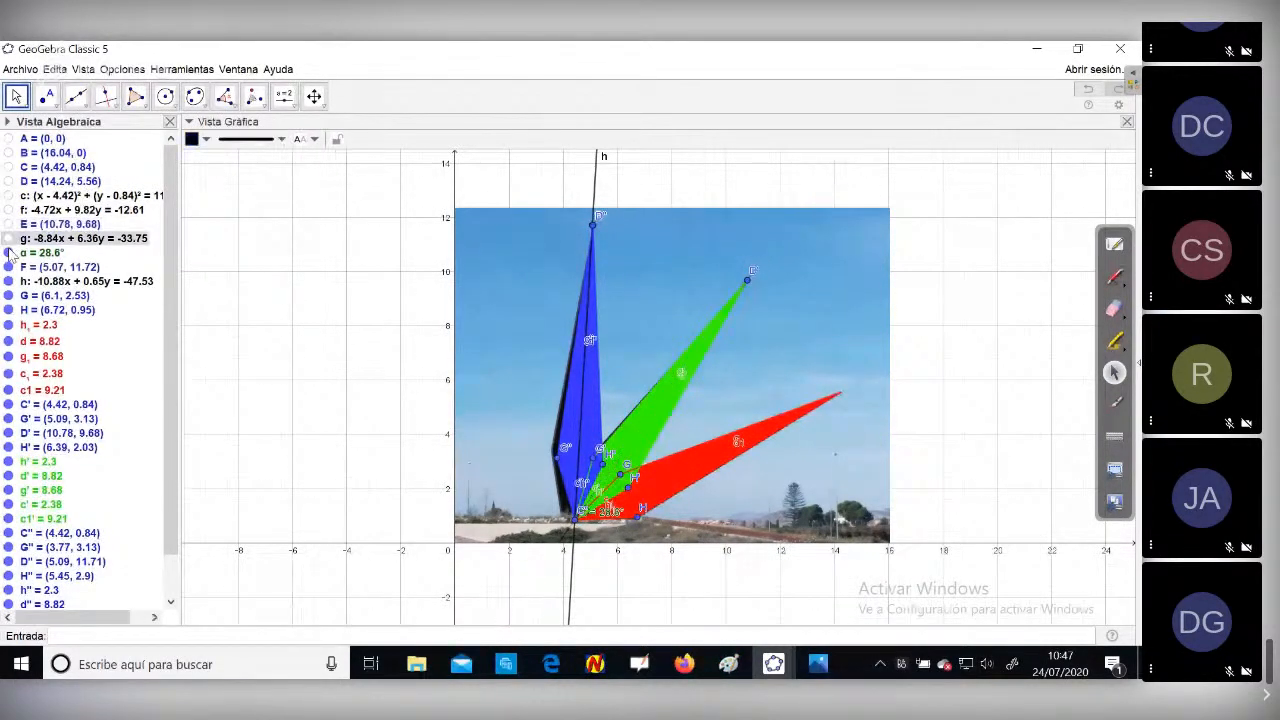
left_click(9, 253)
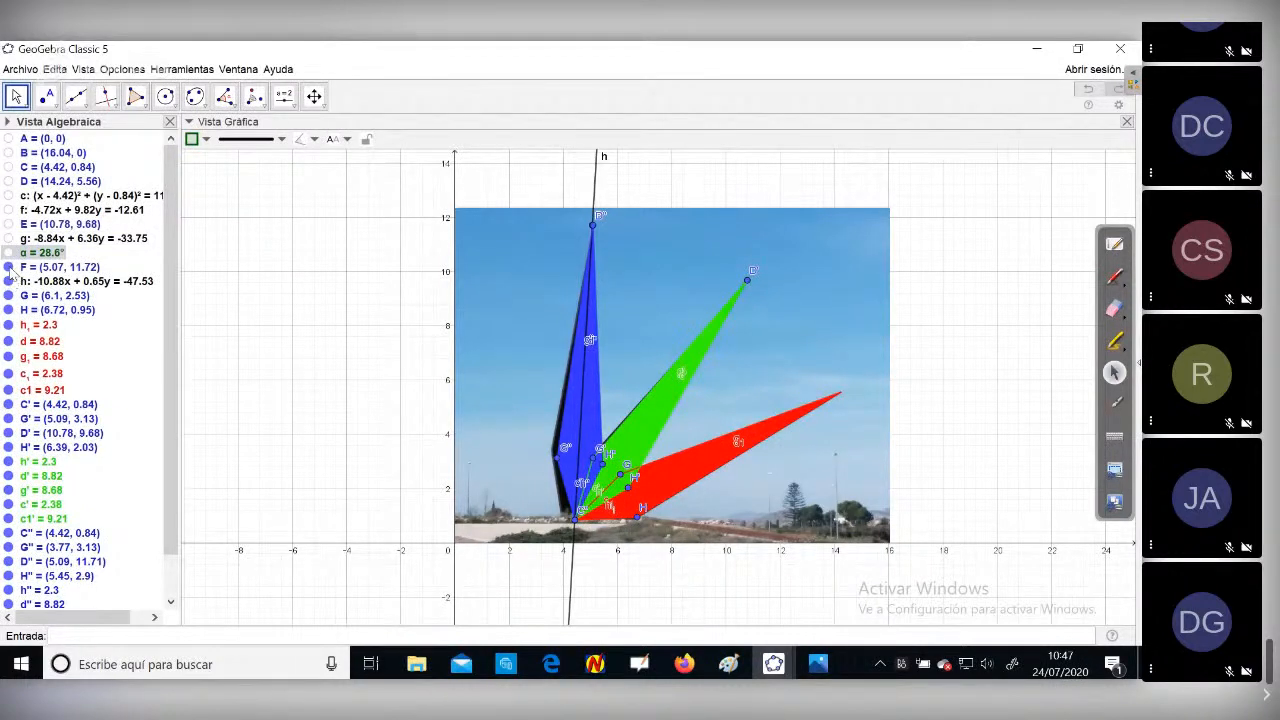
left_click(9, 267)
left_click(9, 281)
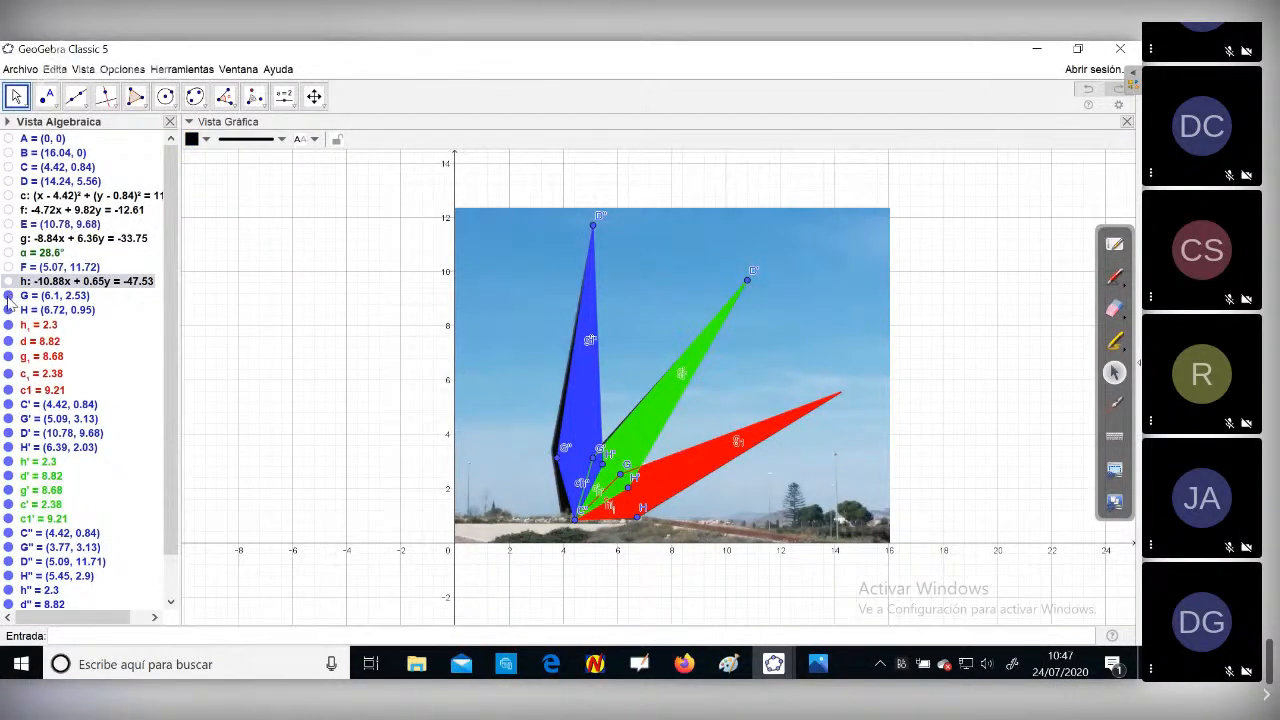
Hide points G and H and the red polygon's four sides h₁, d, g₁ and c₁.
left_click(9, 296)
left_click(9, 310)
left_click(9, 325)
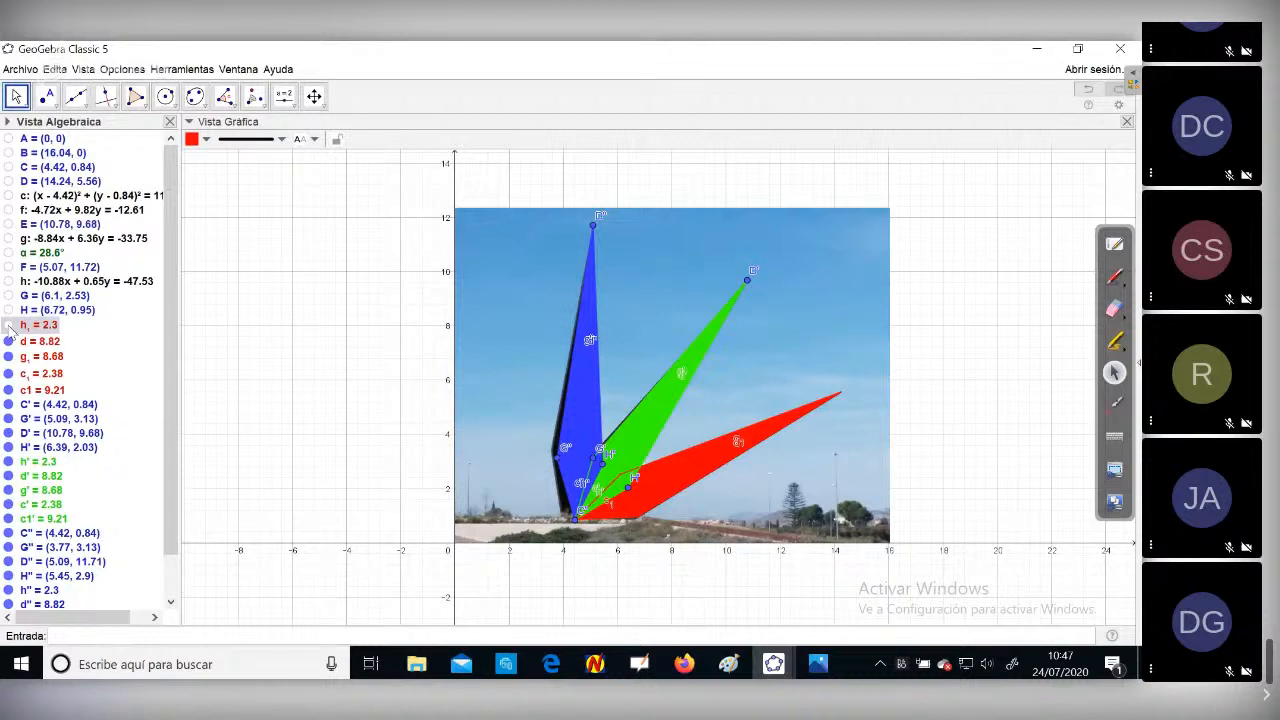
left_click(9, 341)
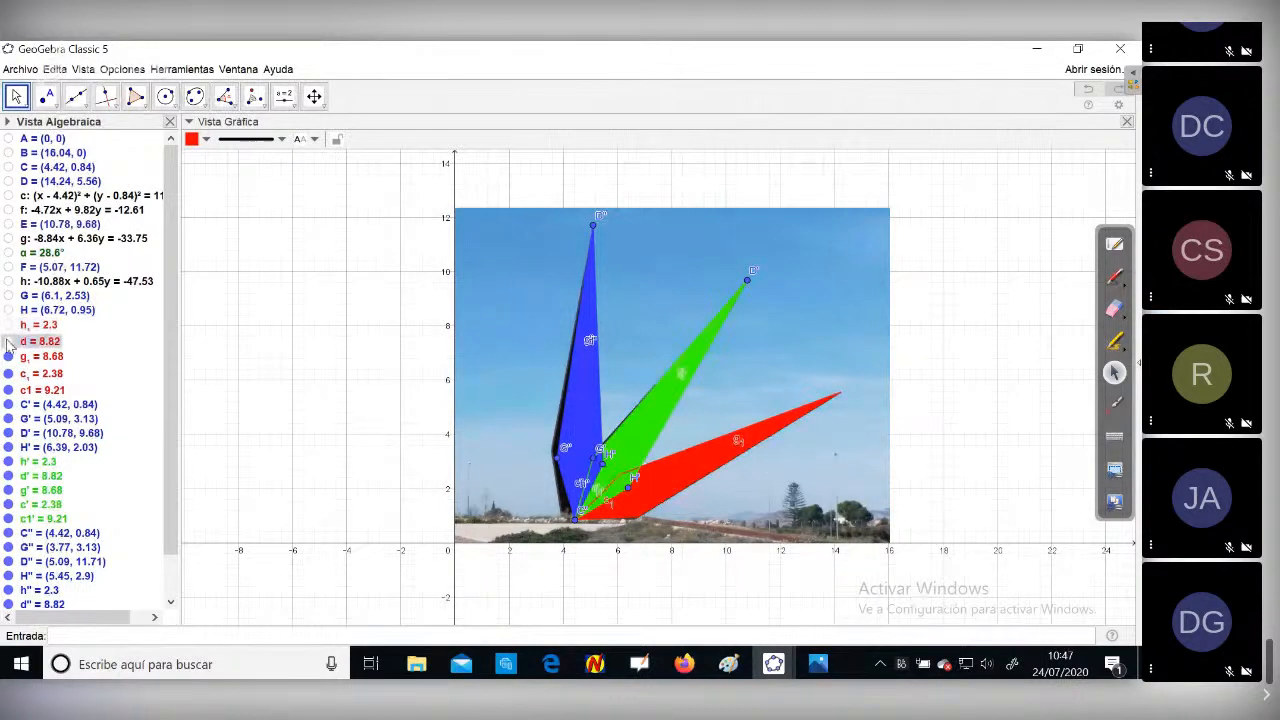
left_click(9, 356)
left_click(9, 373)
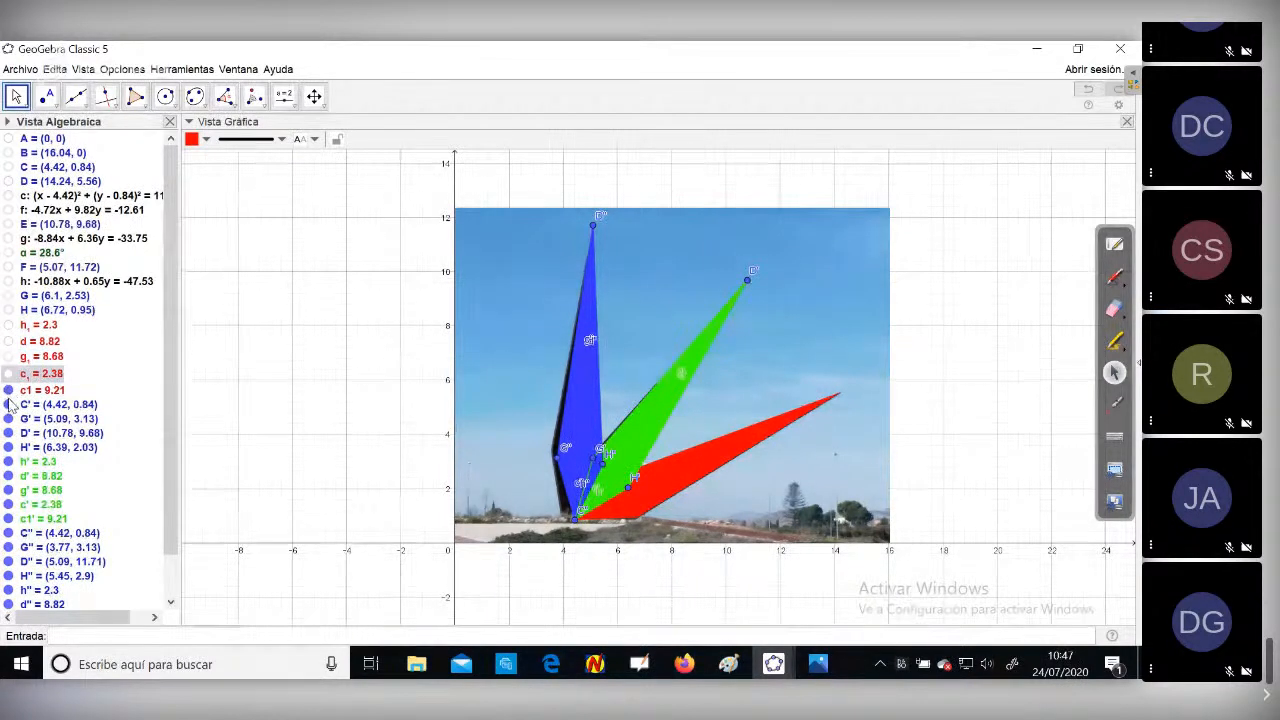
Hide the green polygon's vertices C', G', D' and H'.
left_click(9, 390)
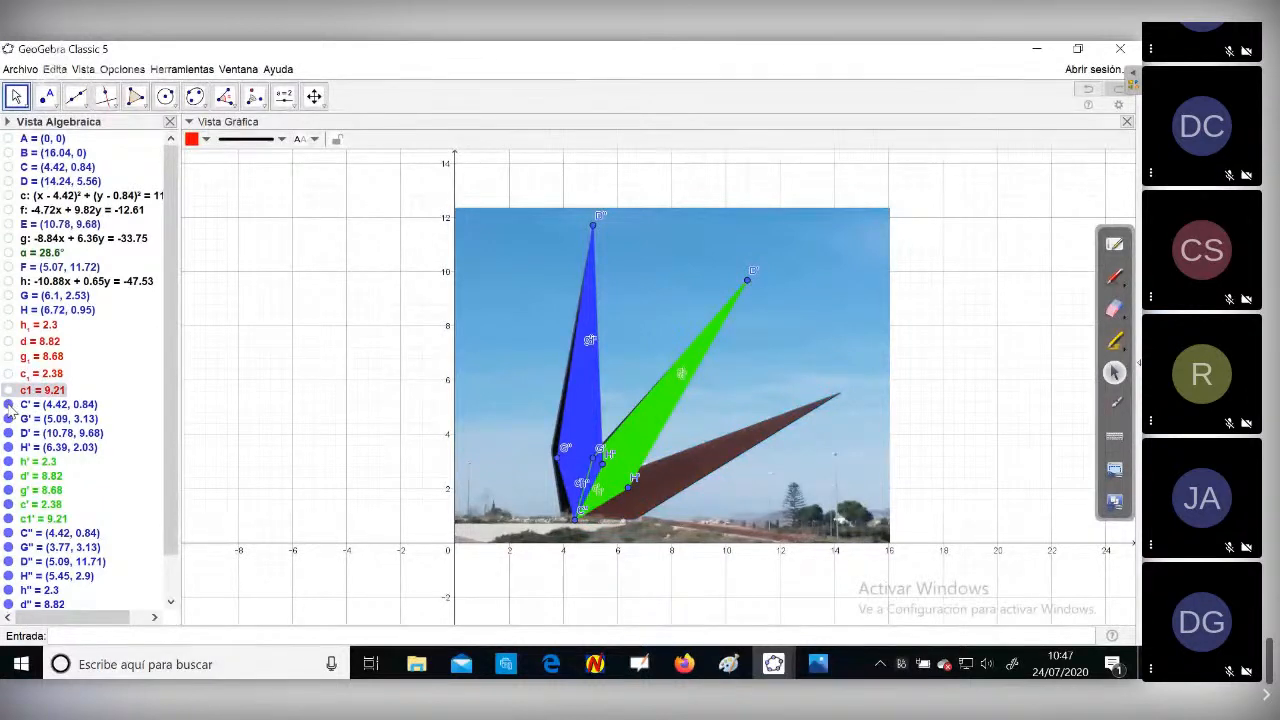
left_click(9, 404)
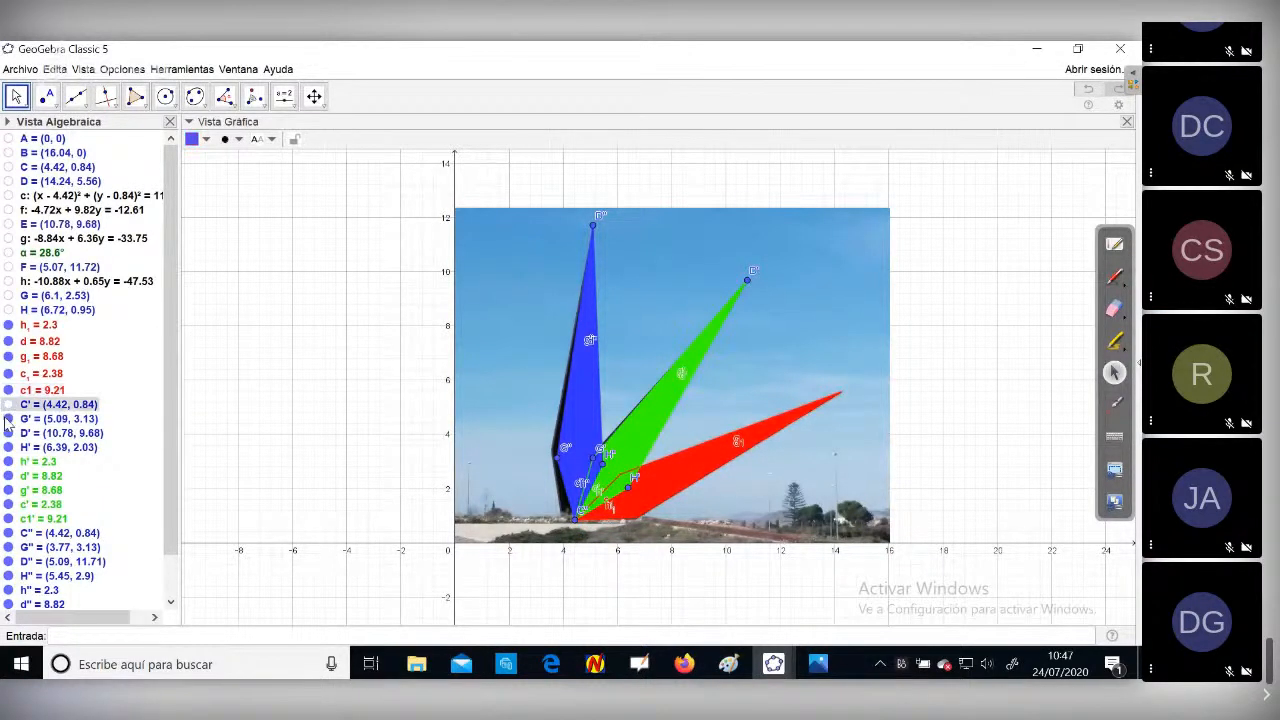
left_click(9, 419)
left_click(9, 433)
left_click(9, 447)
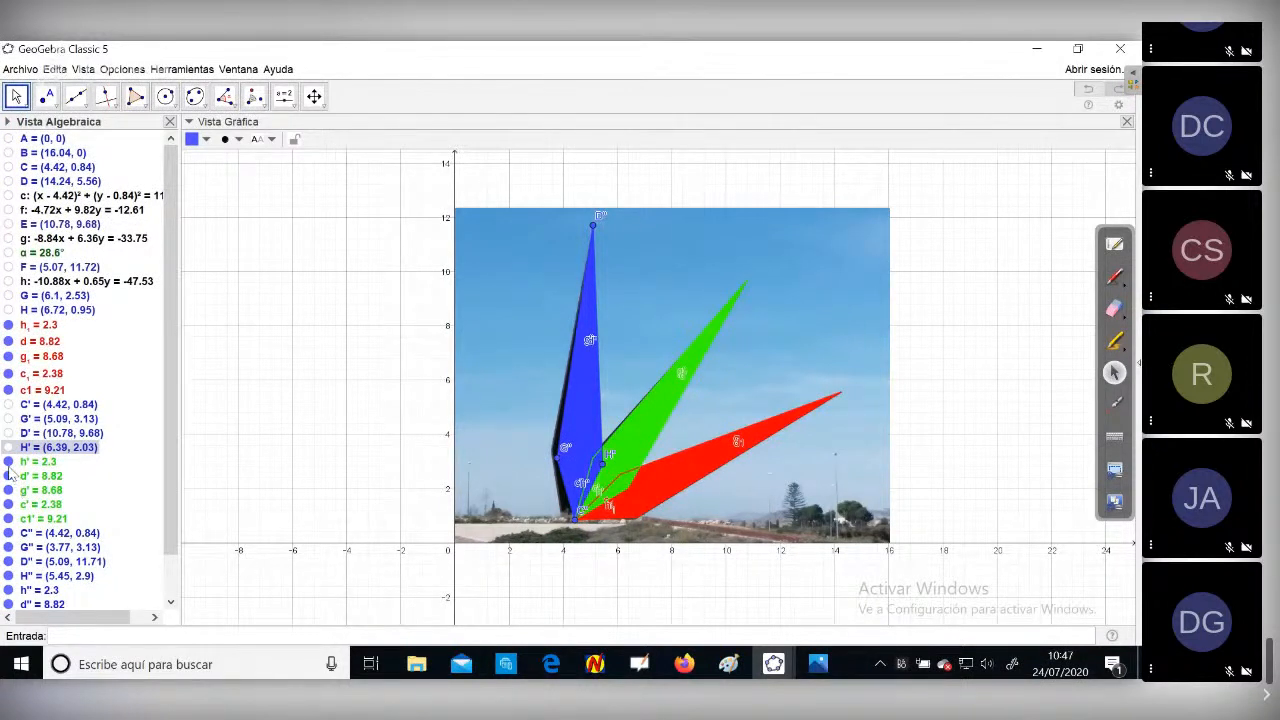
Hide the green polygon's sides h', d', g' and c', along with the blue polygon's vertex C''.
left_click(9, 462)
left_click(9, 476)
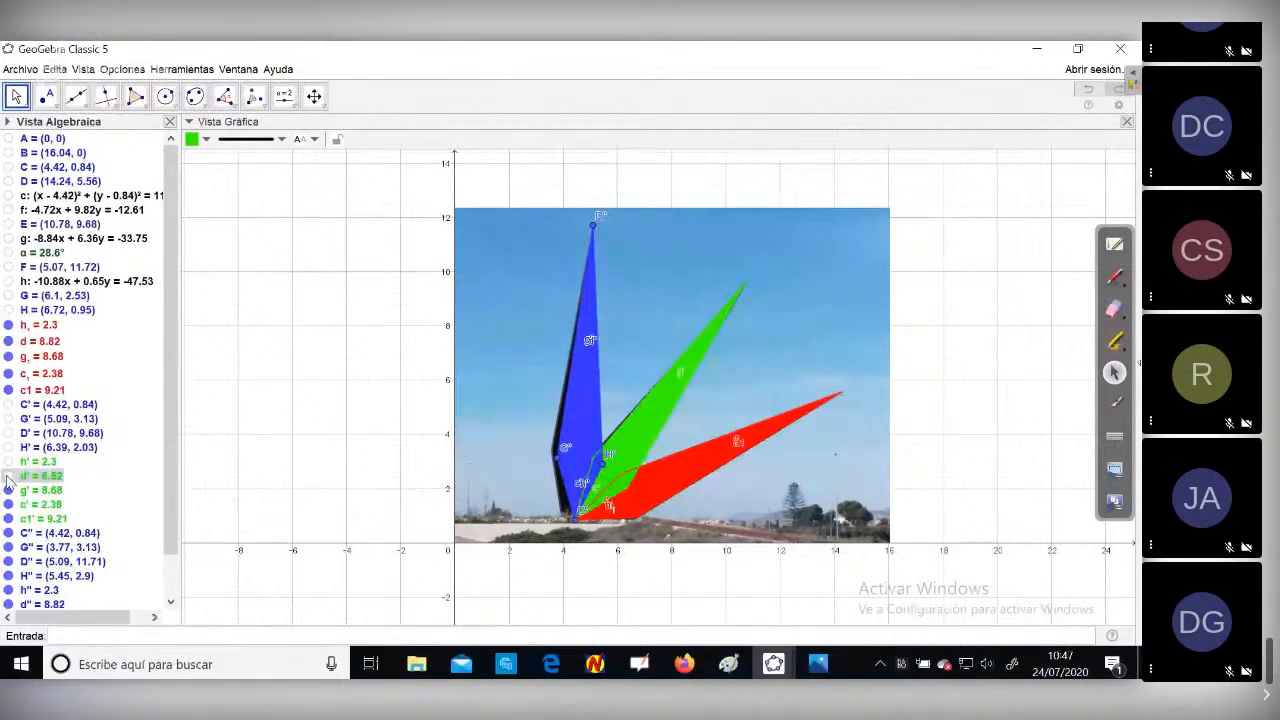
left_click(9, 490)
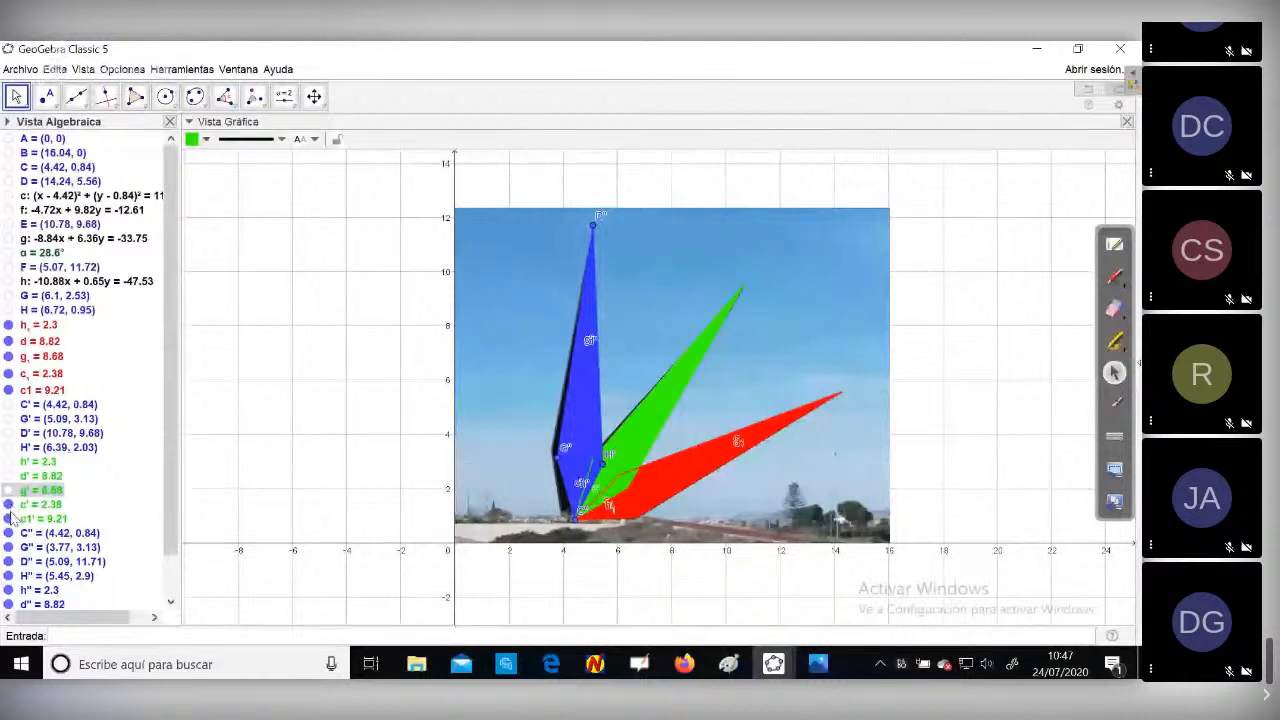
left_click(9, 504)
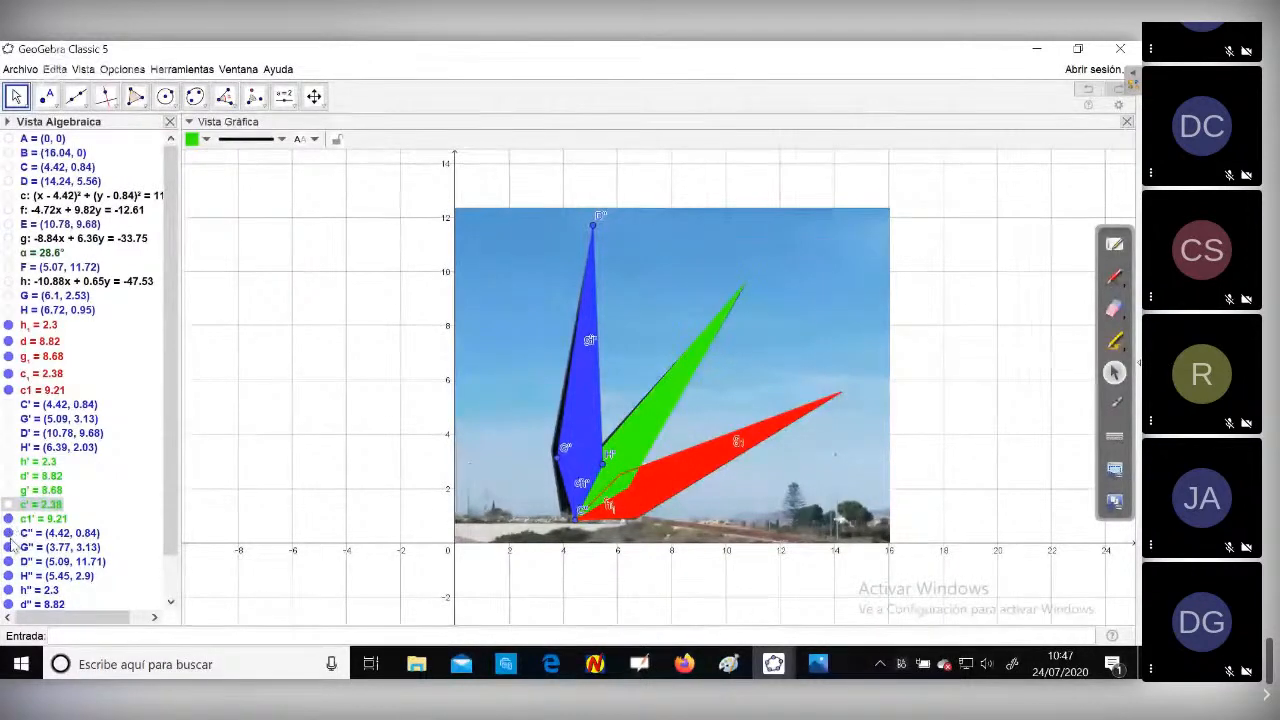
left_click(9, 533)
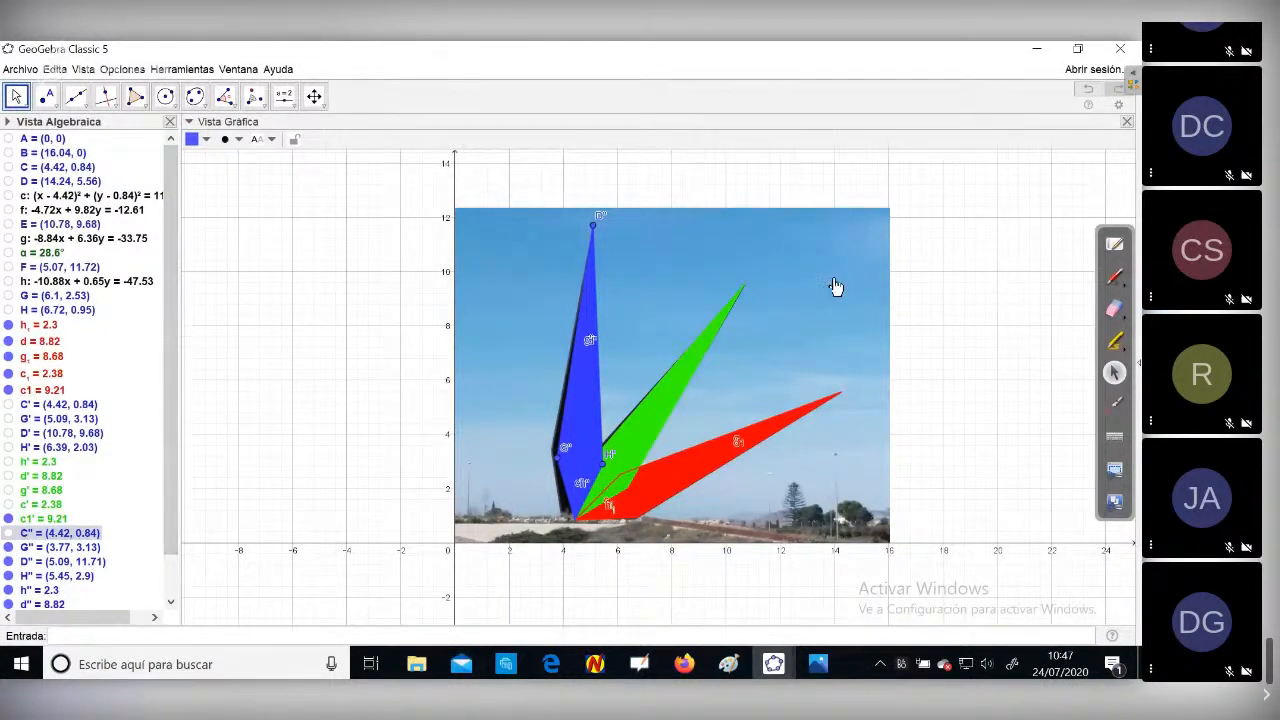
Move the sculpture photo out from under the coloured polygons, placing its lower corner A at about (-5.33, -0.15).
left_click_drag(836, 287, 463, 220)
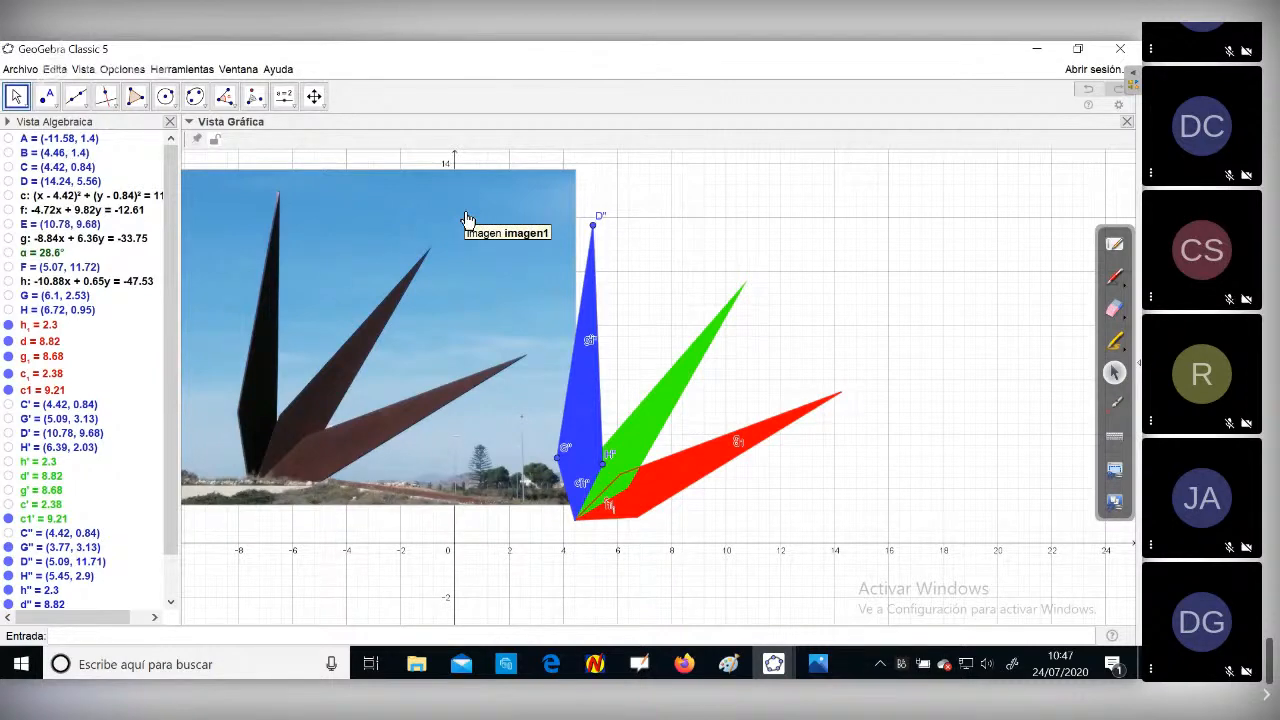
left_click_drag(477, 289, 794, 326)
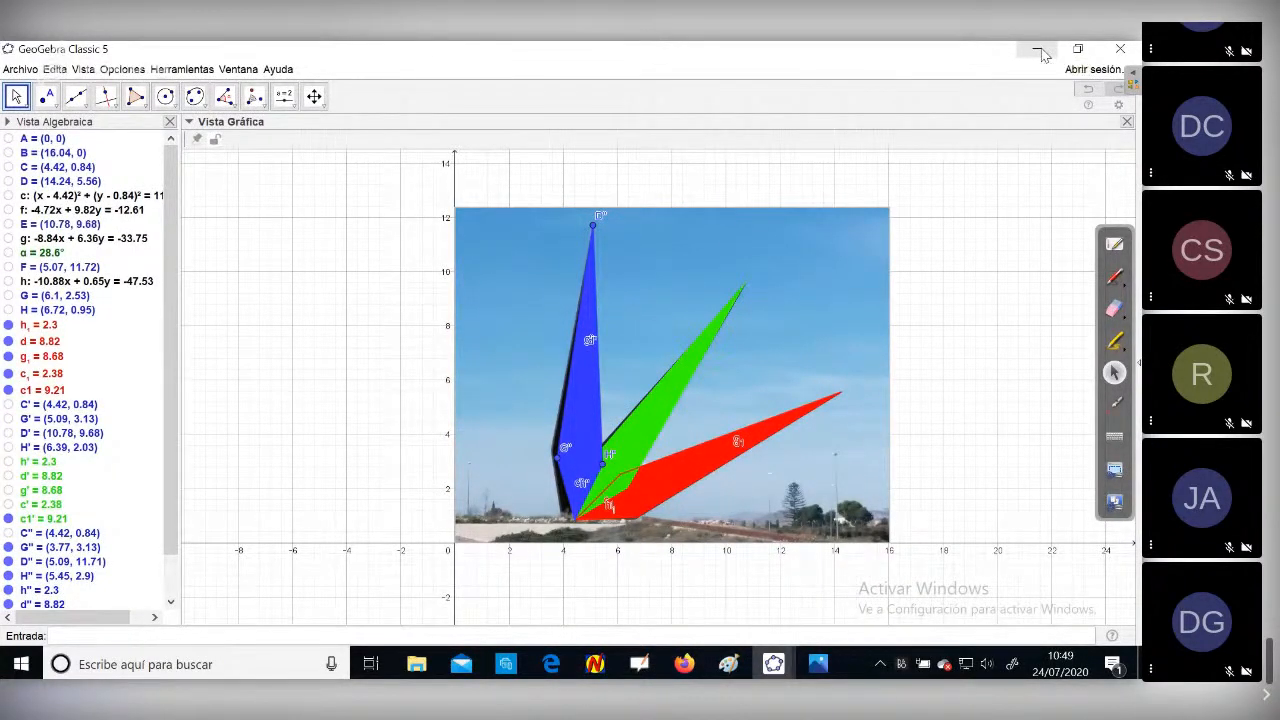
mouse_move(829, 286)
left_mouse_down()
mouse_move(946, 206)
mouse_move(1017, 229)
mouse_move(1059, 277)
mouse_move(1038, 302)
mouse_move(997, 222)
mouse_move(906, 211)
mouse_move(644, 266)
left_mouse_up()
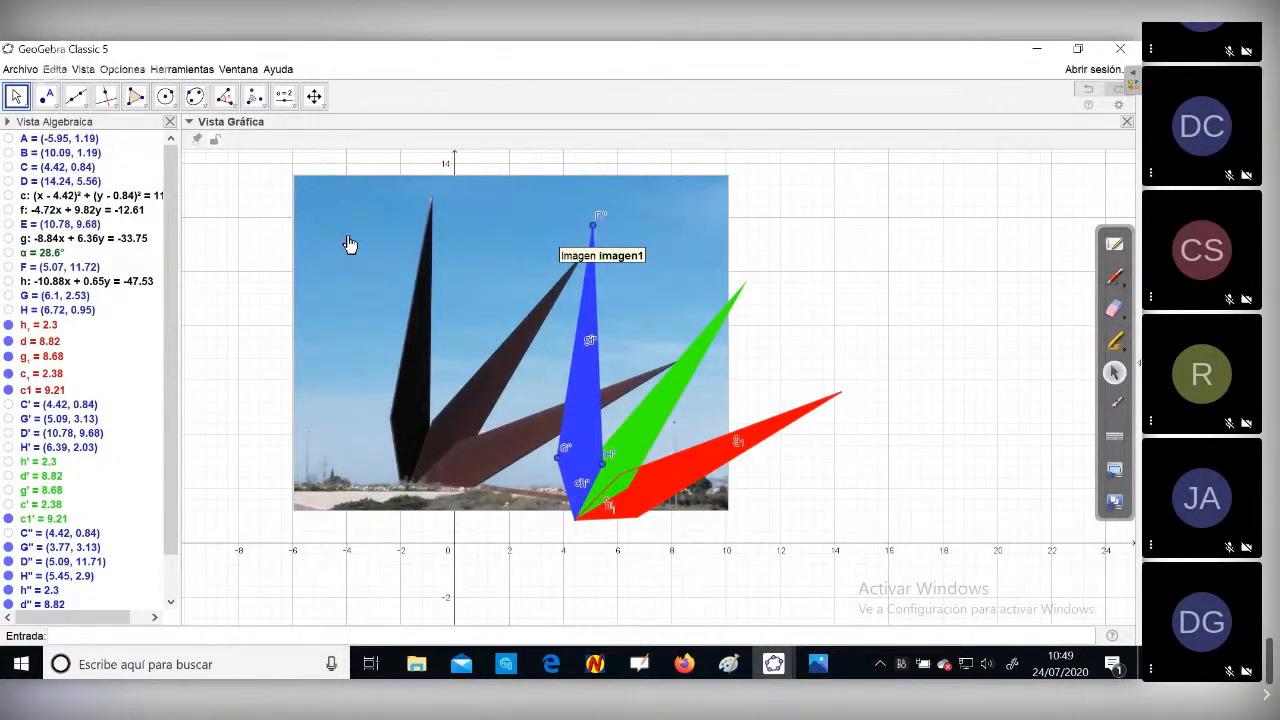
left_click_drag(349, 244, 366, 278)
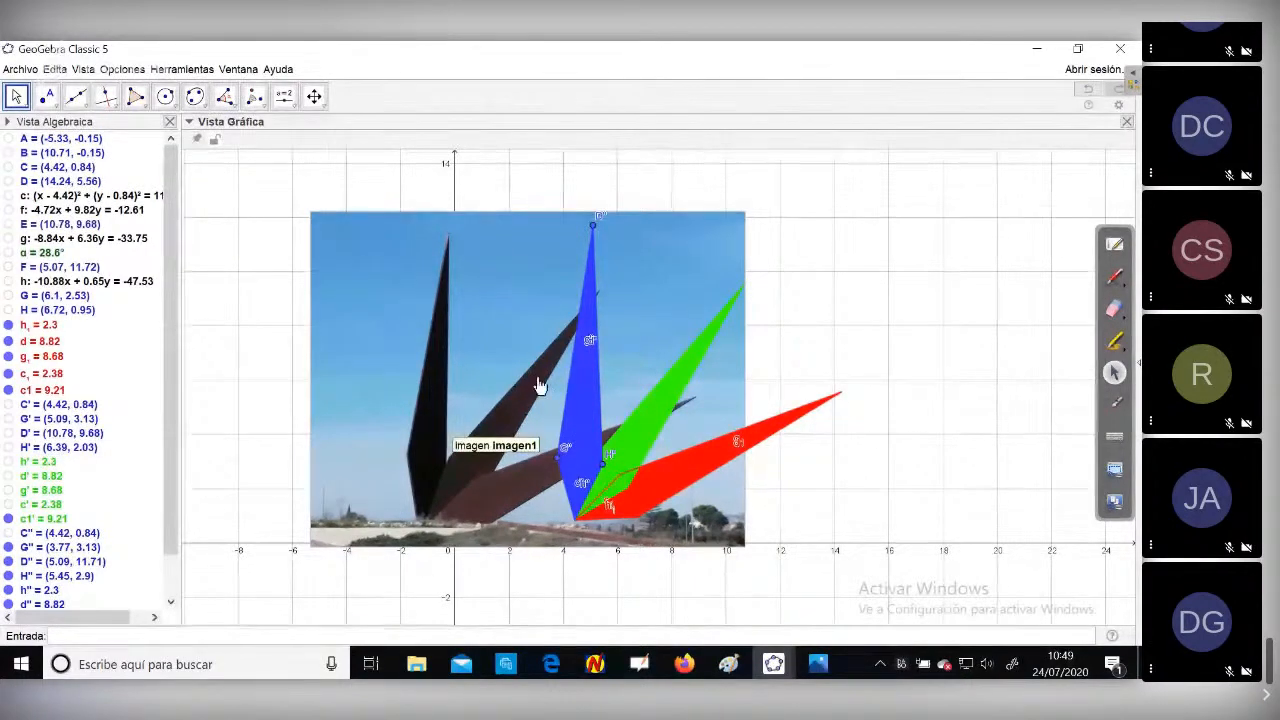
Minimize the GeoGebra and photo windows and open the 3_Hyundai file from the WEBINAR GEOGEBRA folder.
left_click(1034, 50)
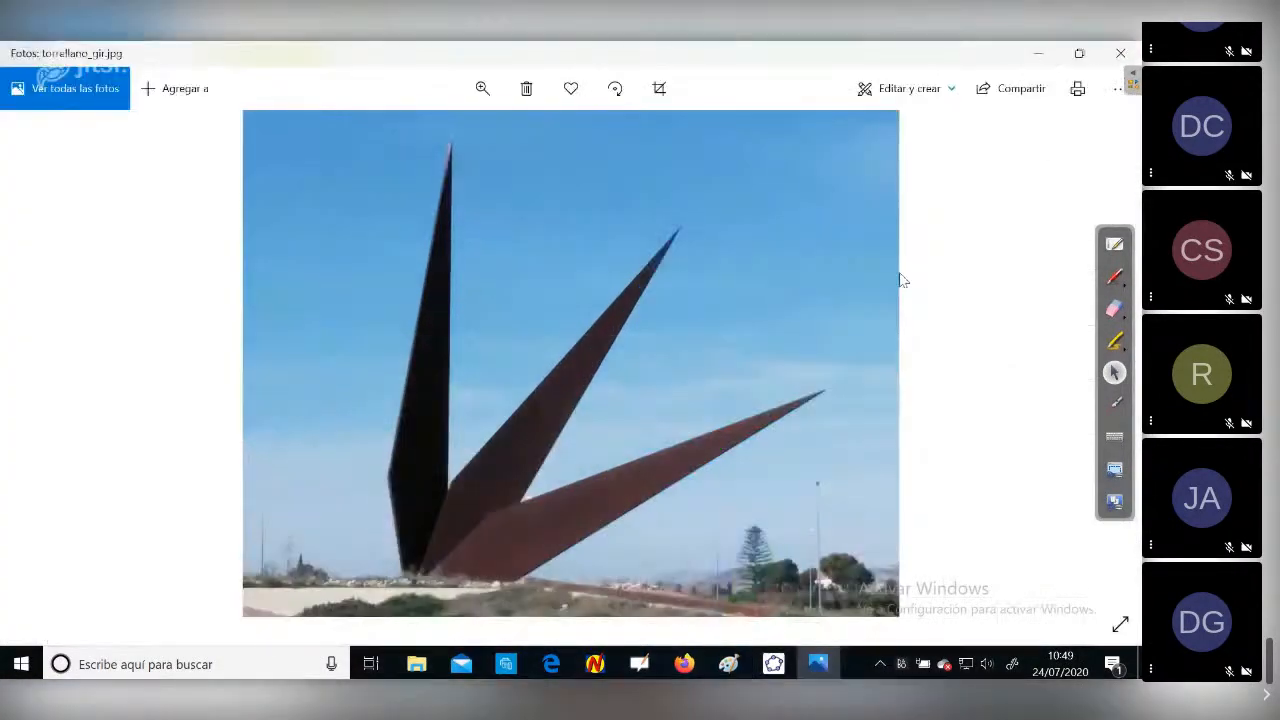
left_click(1042, 54)
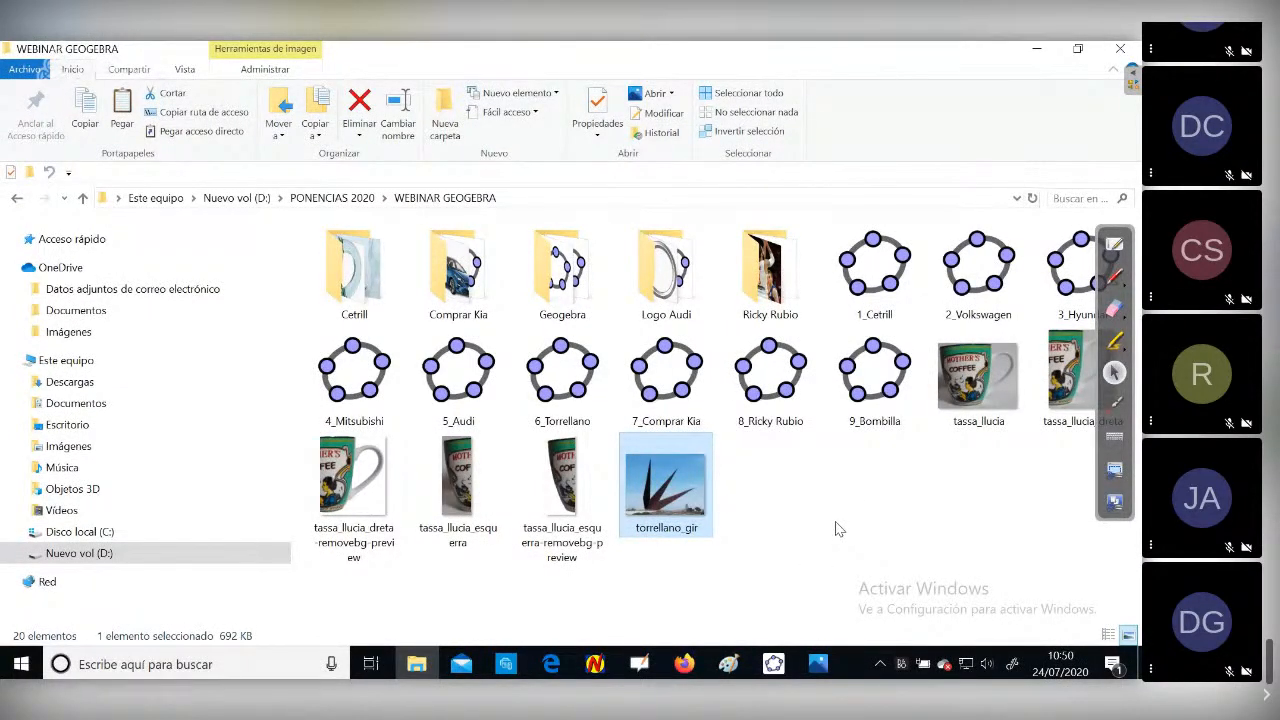
double_click(1073, 257)
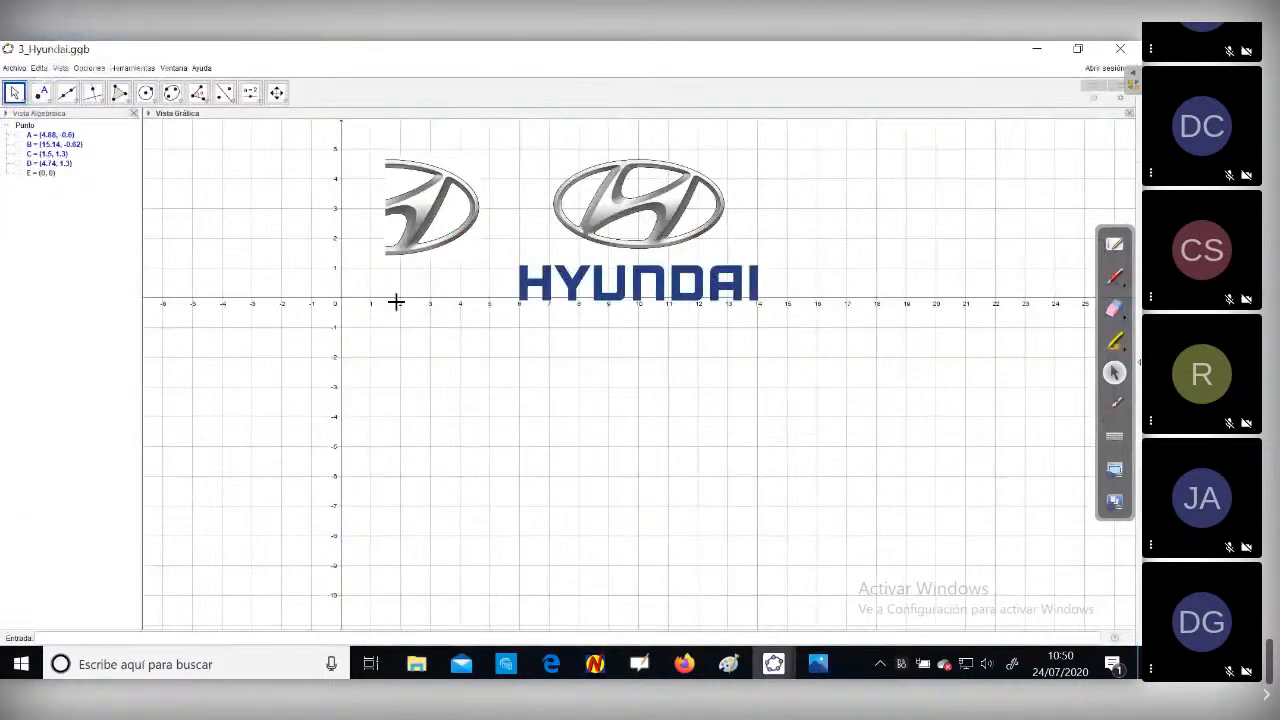
Place the half Hyundai emblem's cut edge on the y-axis, with its lower corner C at about (0, 1.15).
scroll(396, 302, "up", 1)
left_click_drag(485, 360, 610, 457)
scroll(620, 457, "up", 2)
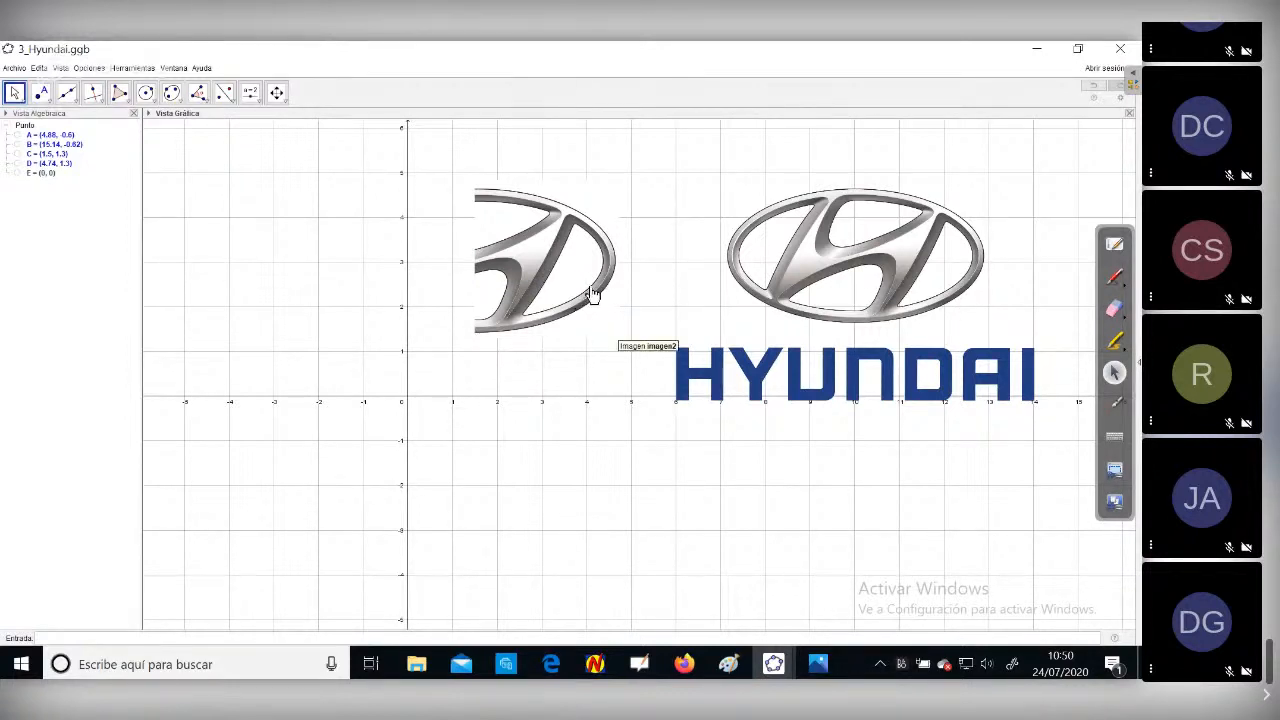
left_click_drag(542, 249, 474, 256)
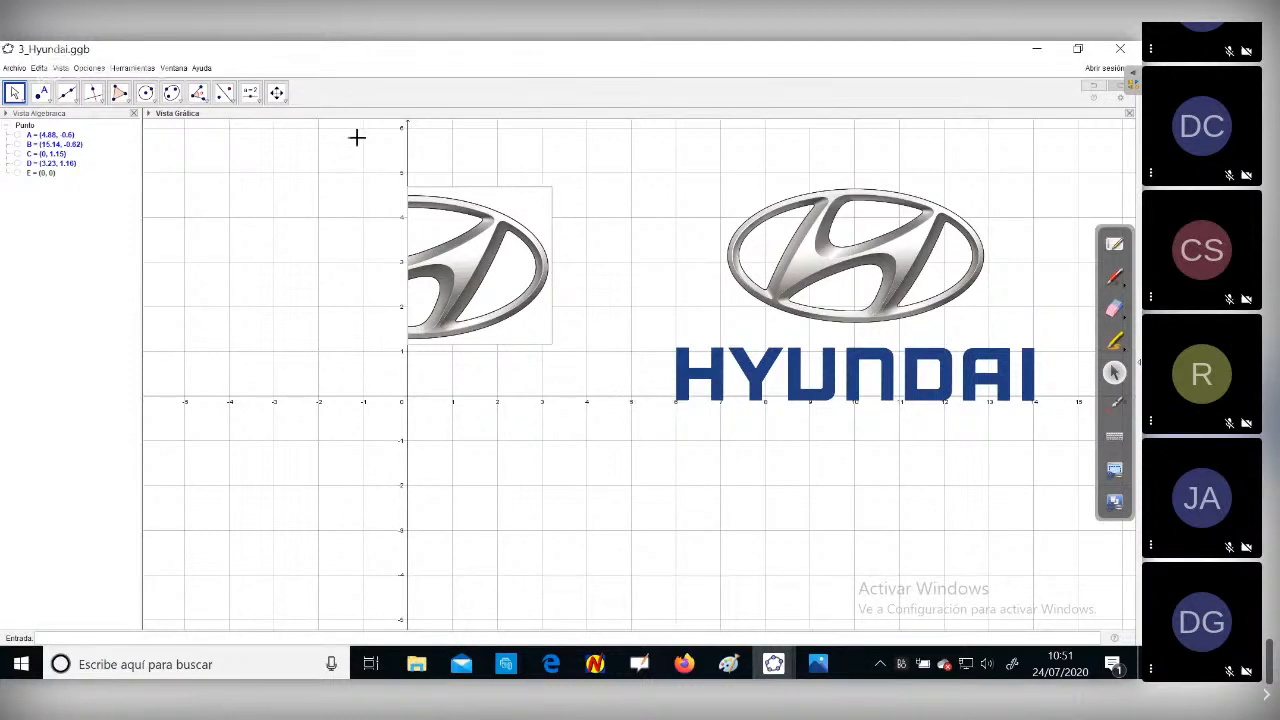
Try to complete the emblem by reflecting its half across the y-axis with axial symmetry.
left_click(226, 95)
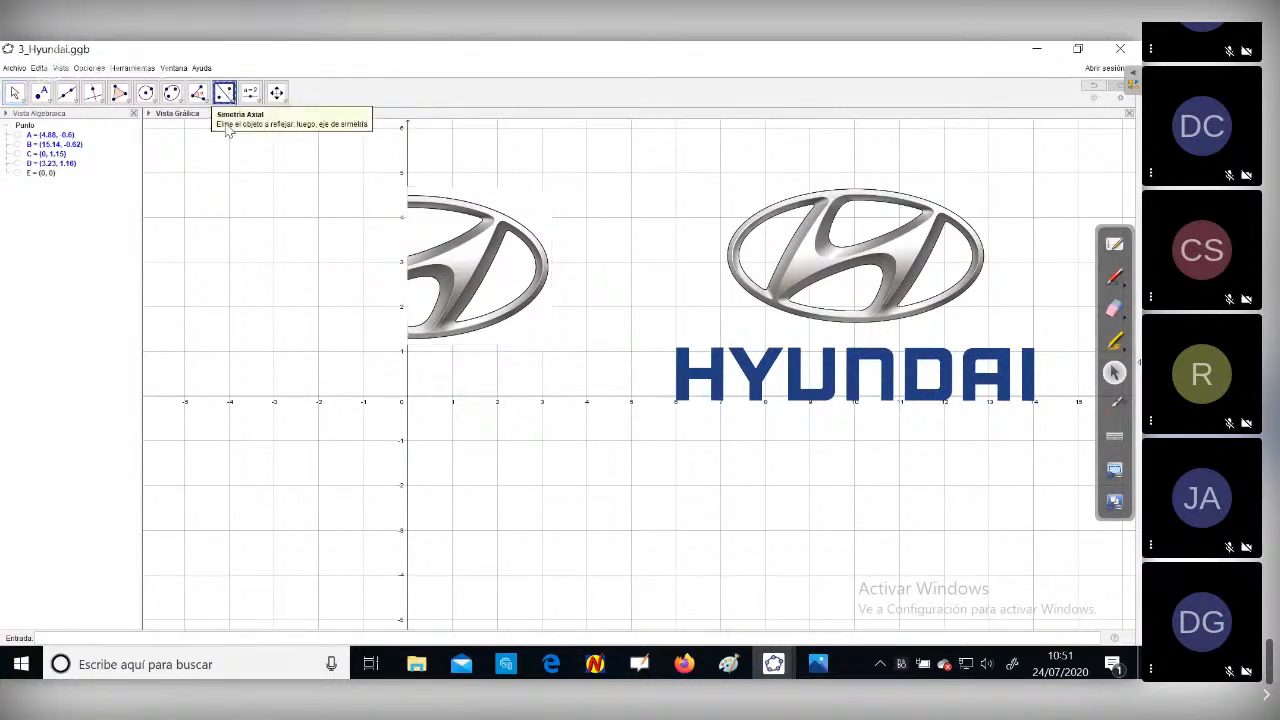
left_click(406, 425)
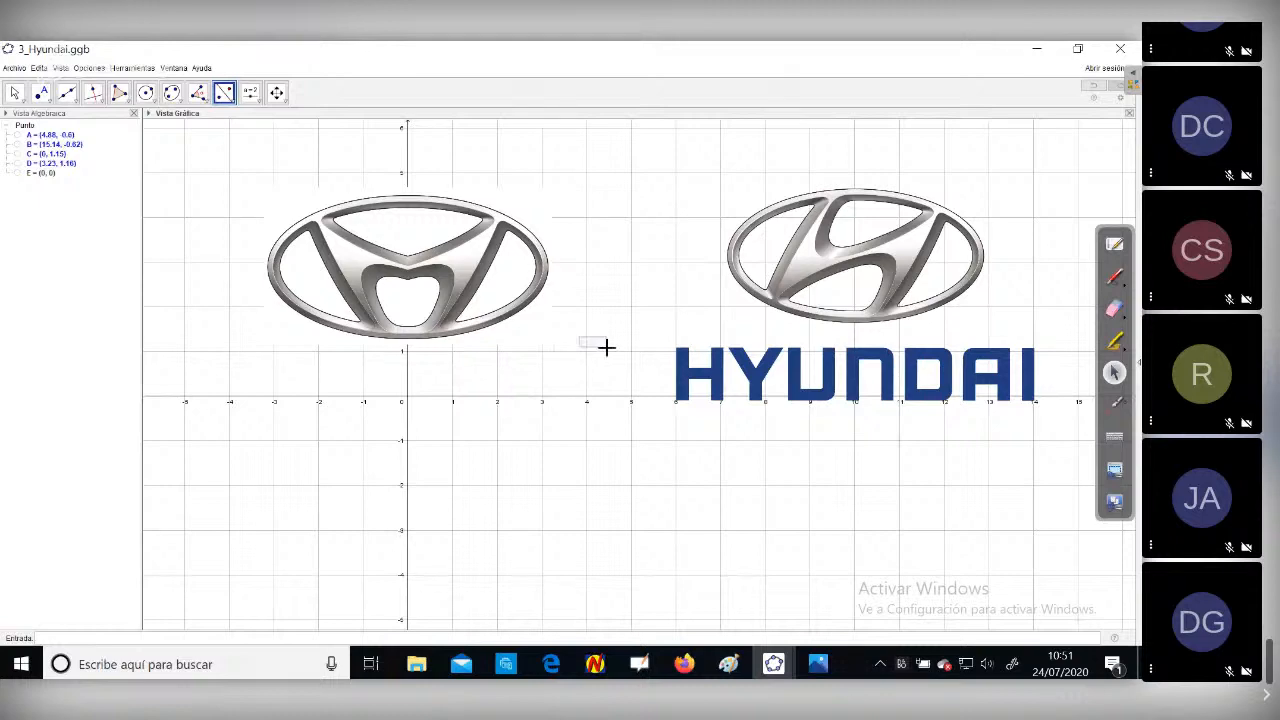
left_click(276, 92)
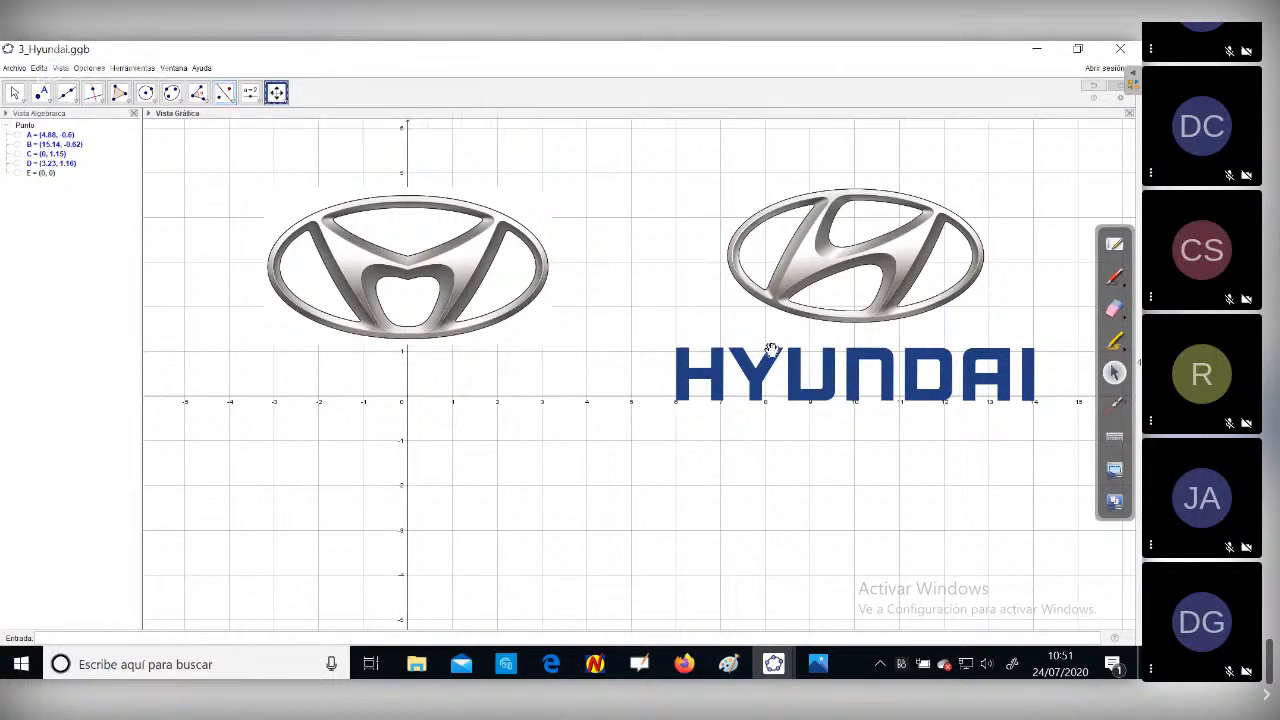
left_click_drag(634, 280, 678, 315)
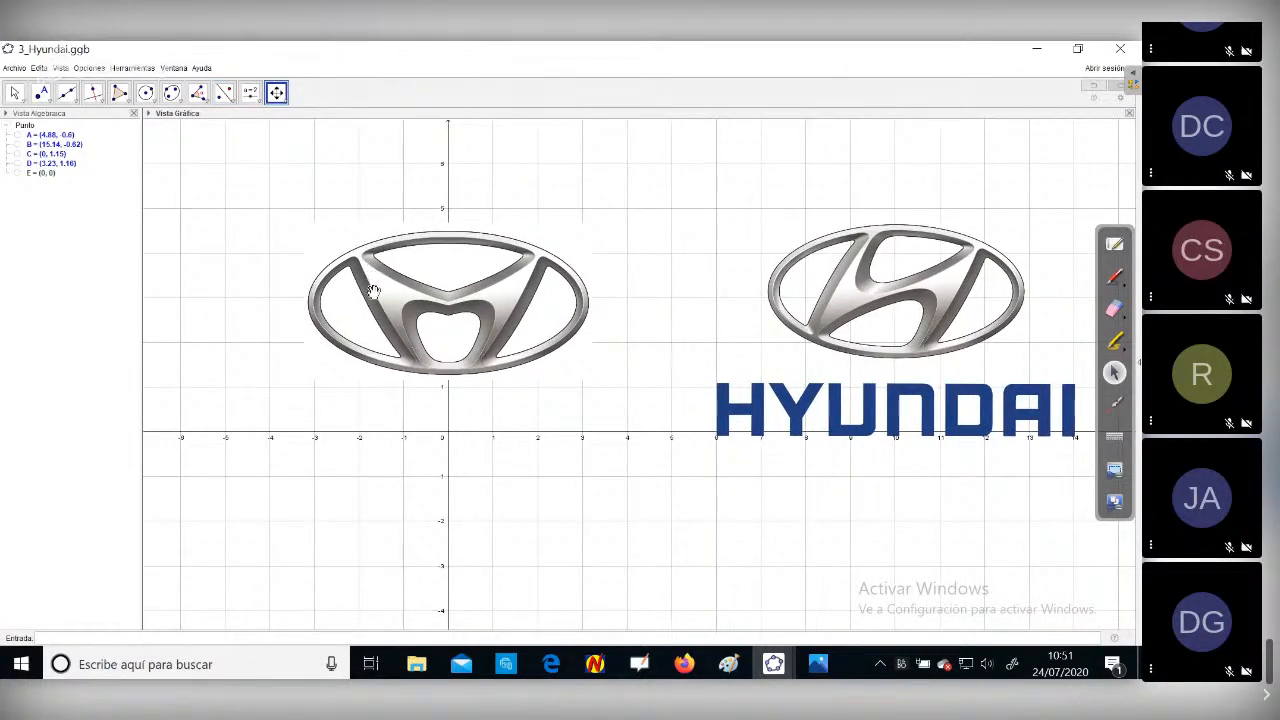
mouse_move(468, 295)
left_mouse_down()
mouse_move(430, 293)
mouse_move(473, 294)
left_mouse_up()
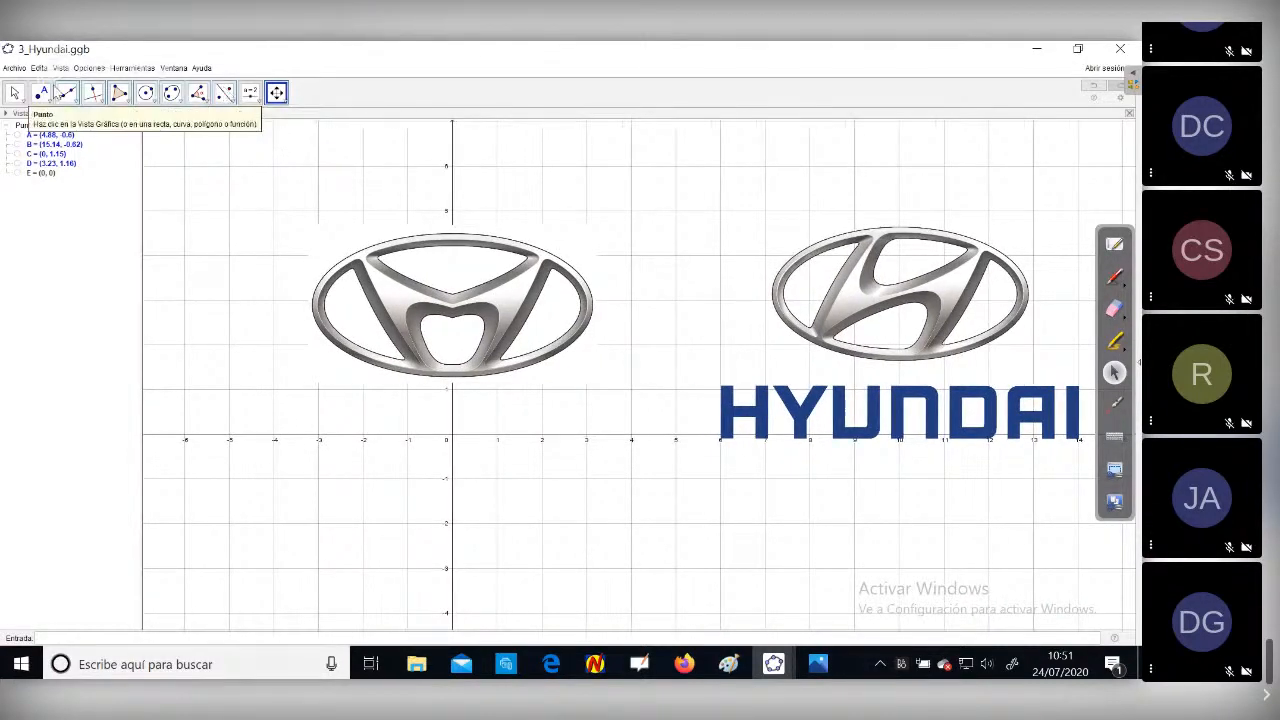
Delete the reflected emblem half and move the original half beside the origin, with corner C at about (0.16, -1.81).
left_click(14, 92)
right_click(387, 310)
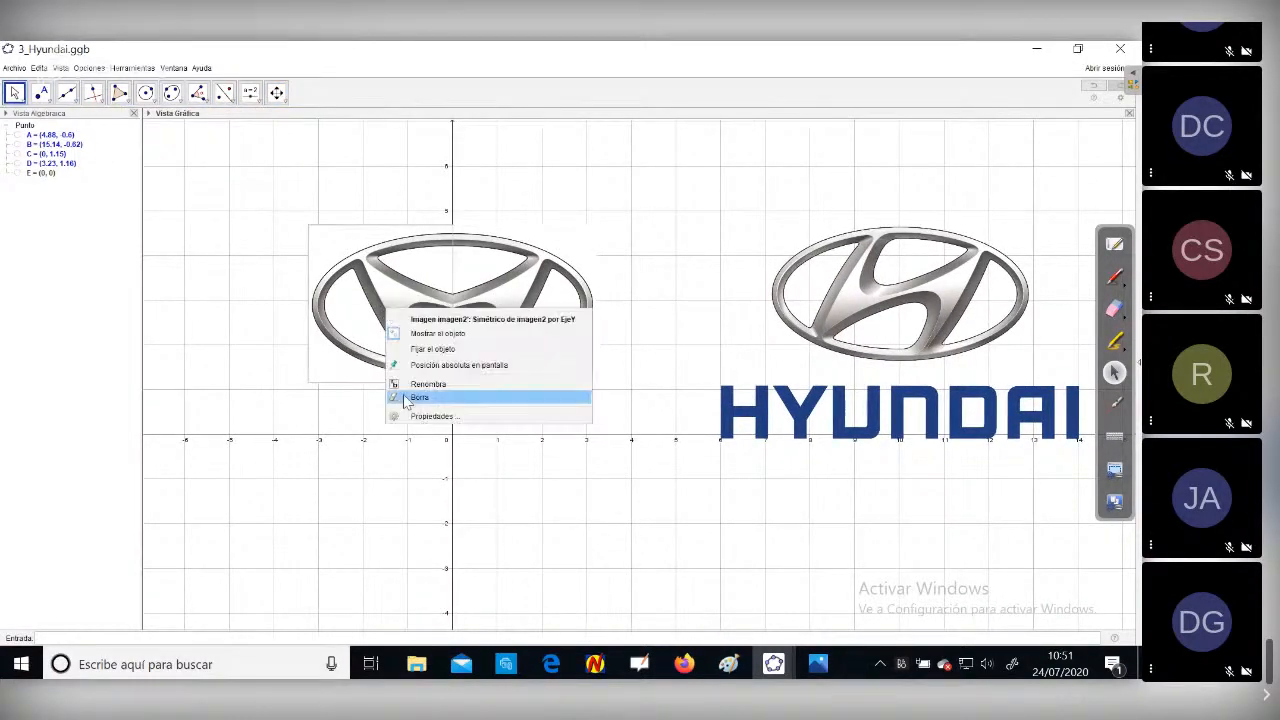
left_click(411, 399)
left_click_drag(499, 308, 507, 442)
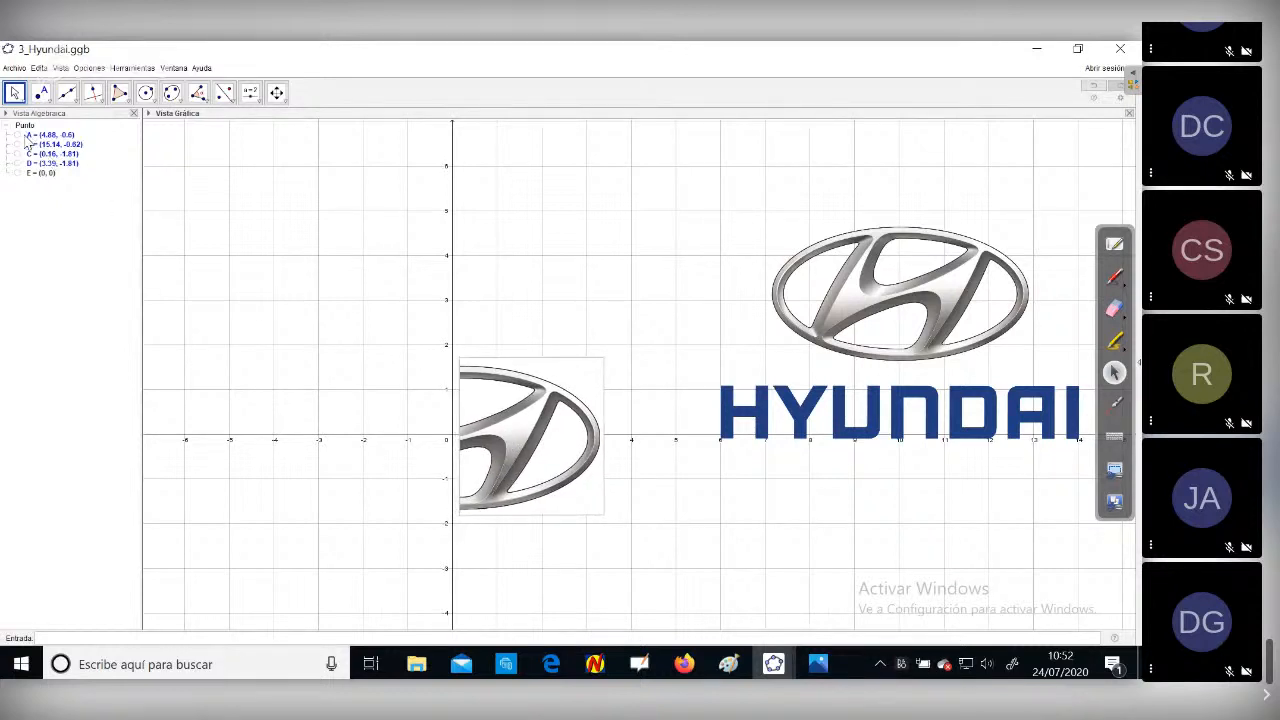
Show point E at the origin and reflect the half emblem through it with central symmetry.
left_click(18, 174)
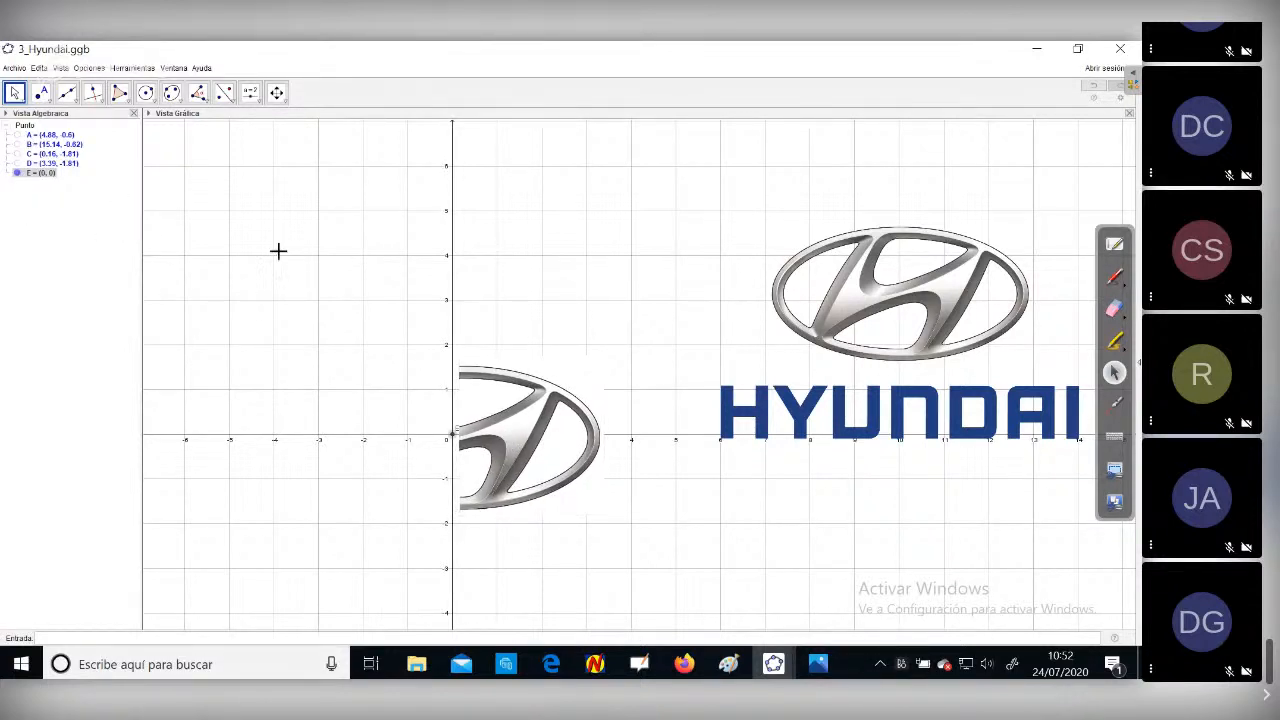
left_click(225, 94)
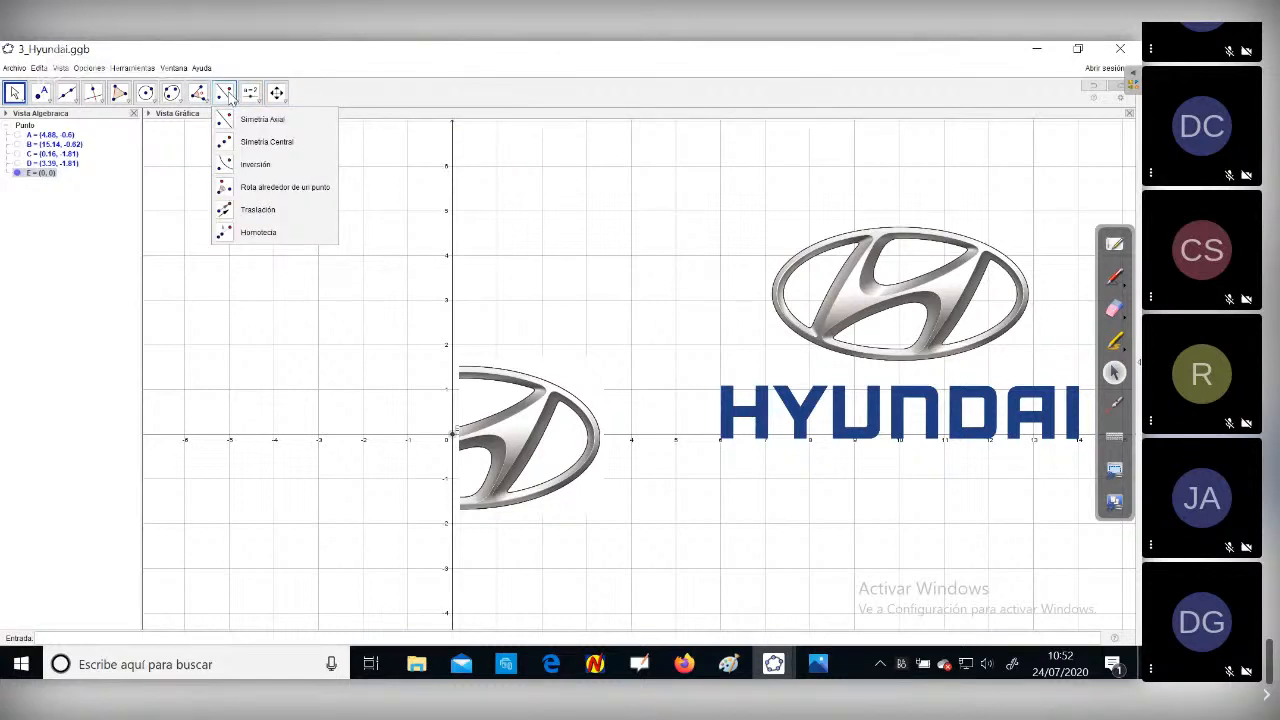
left_click(252, 141)
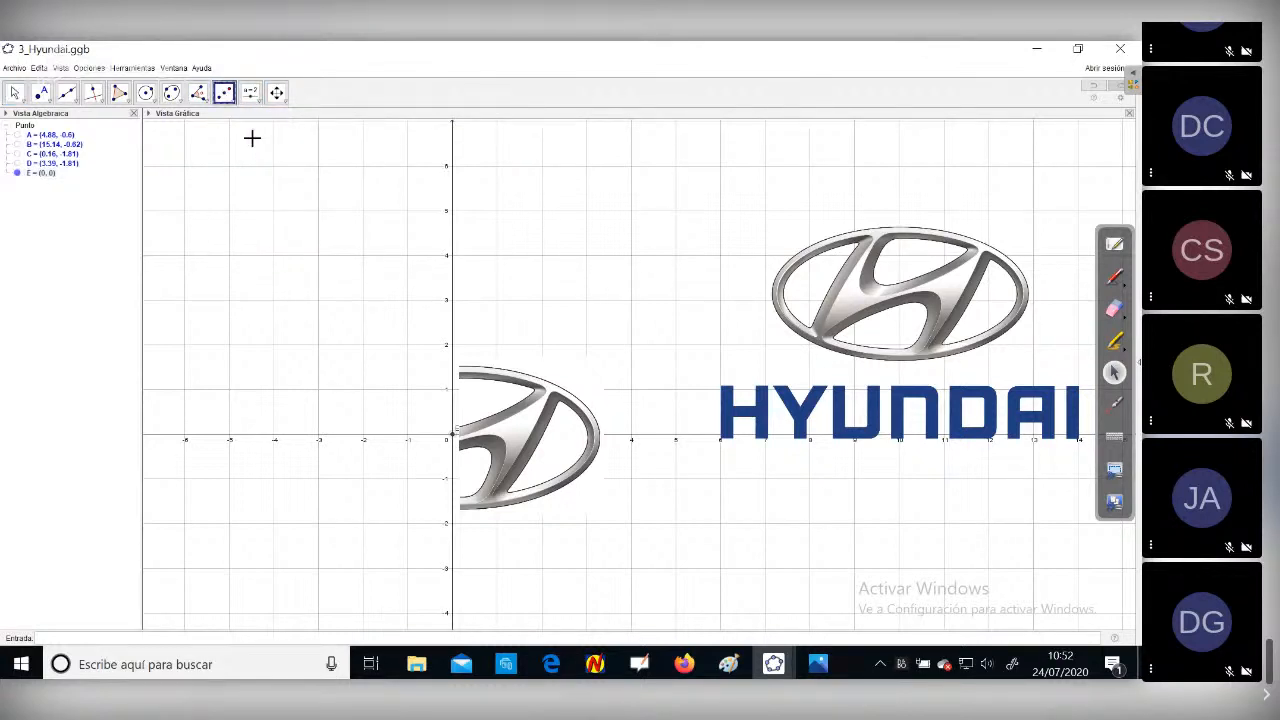
left_click(533, 424)
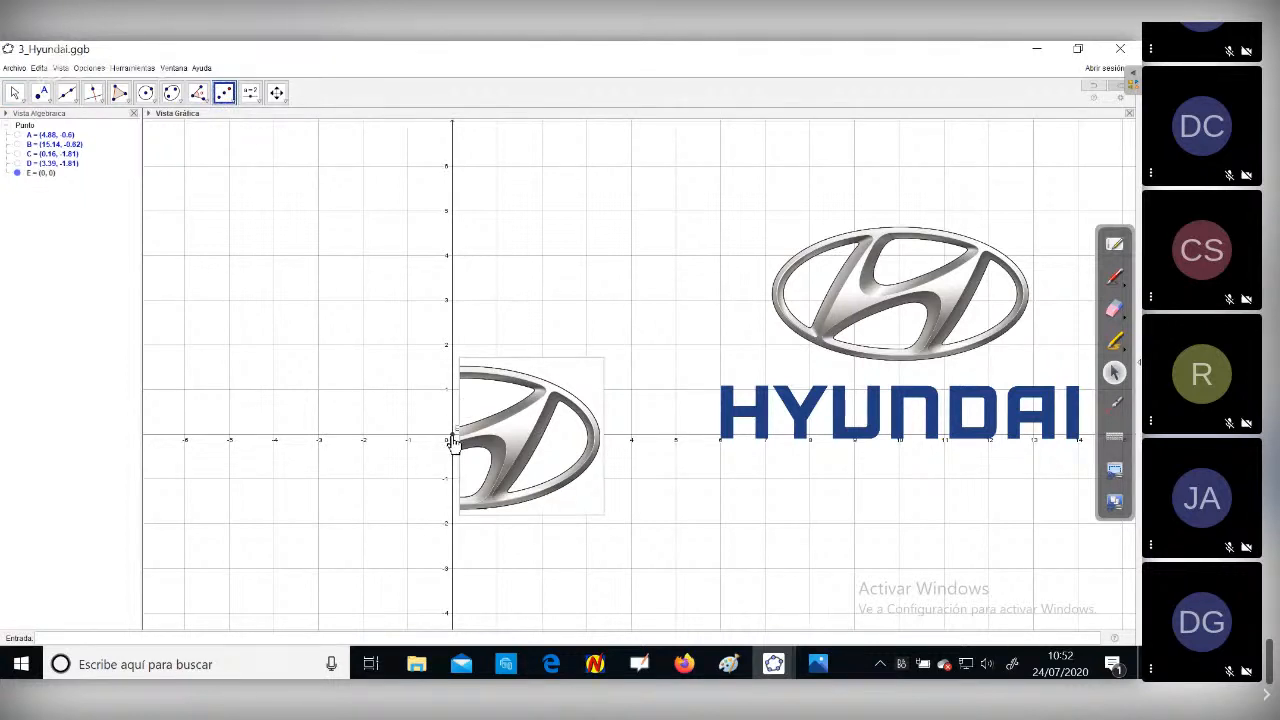
left_click(452, 441)
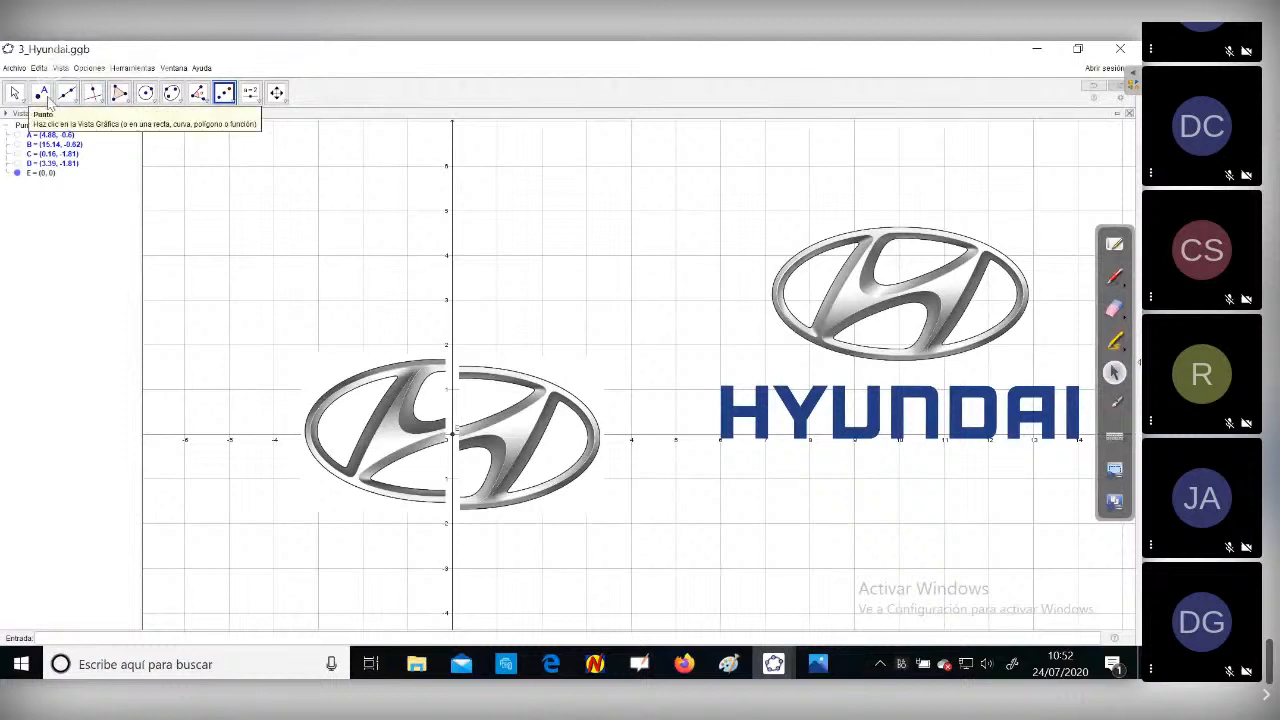
Join the two emblem halves by moving the original half's corner C to about (-0.03, -1.73), and hide point E.
left_click(16, 93)
left_click_drag(522, 436, 510, 427)
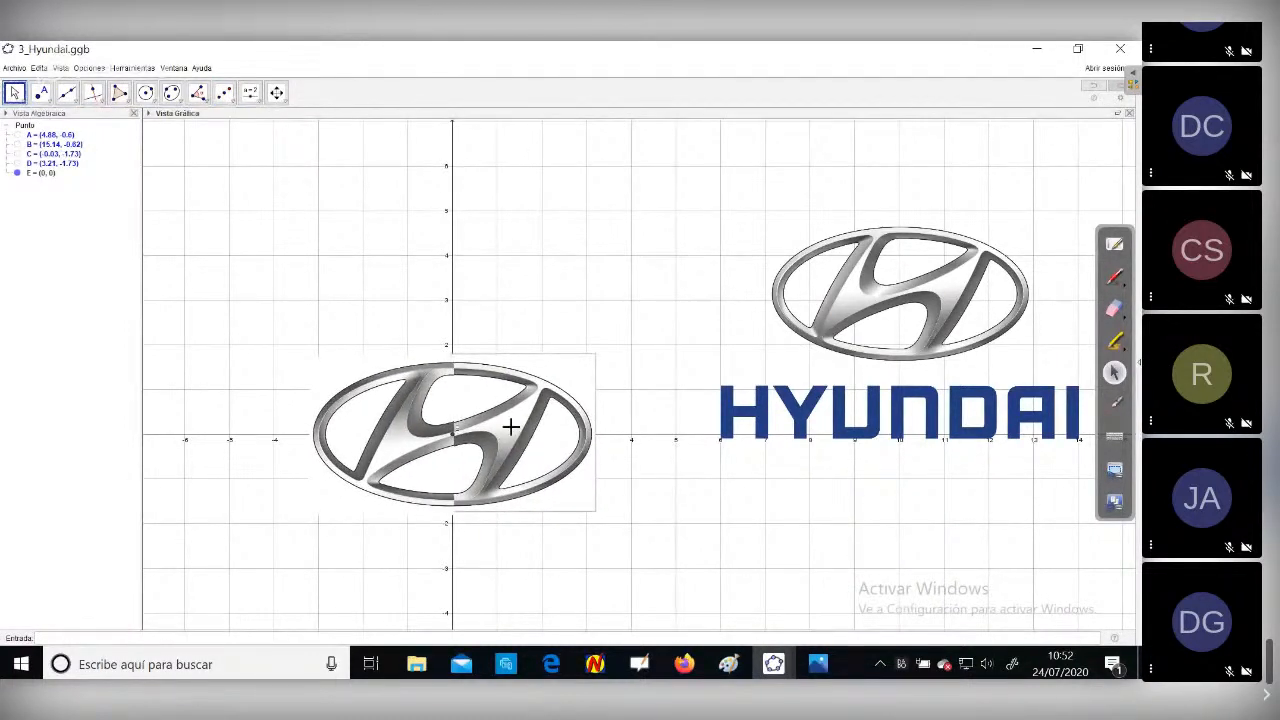
left_click(17, 174)
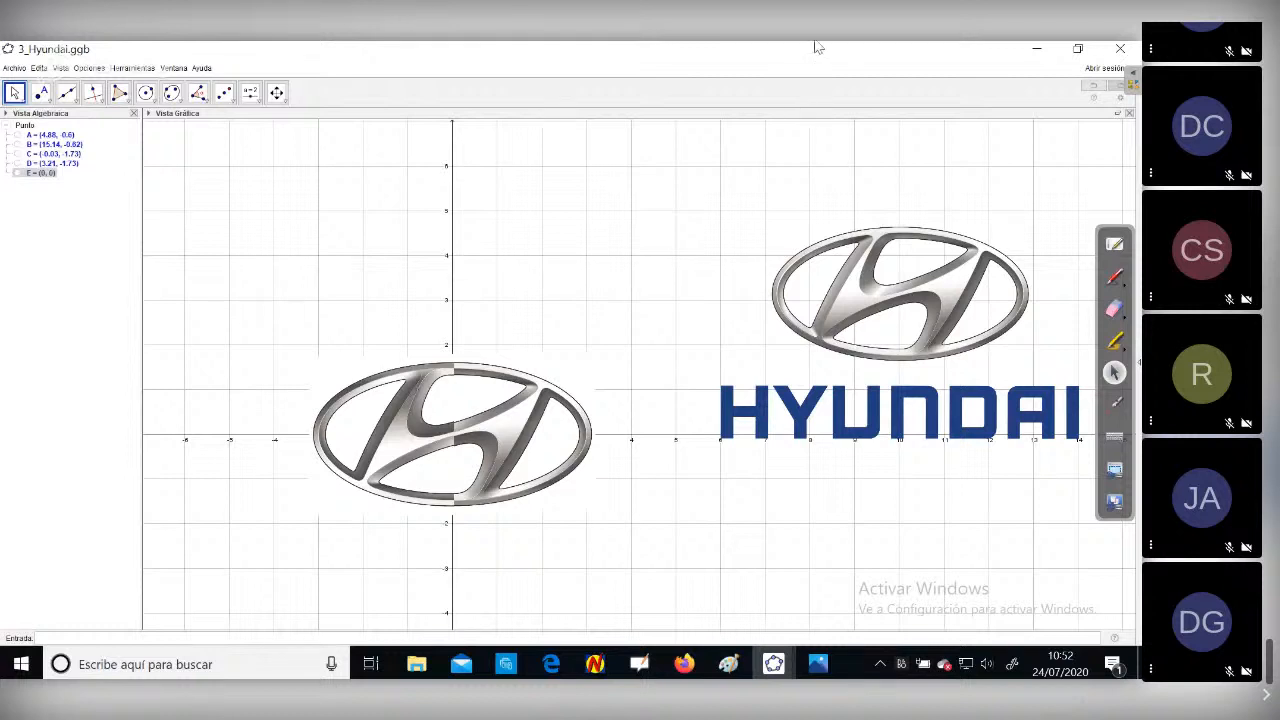
Close the 3_Hyundai file without saving the changes.
left_click(1119, 50)
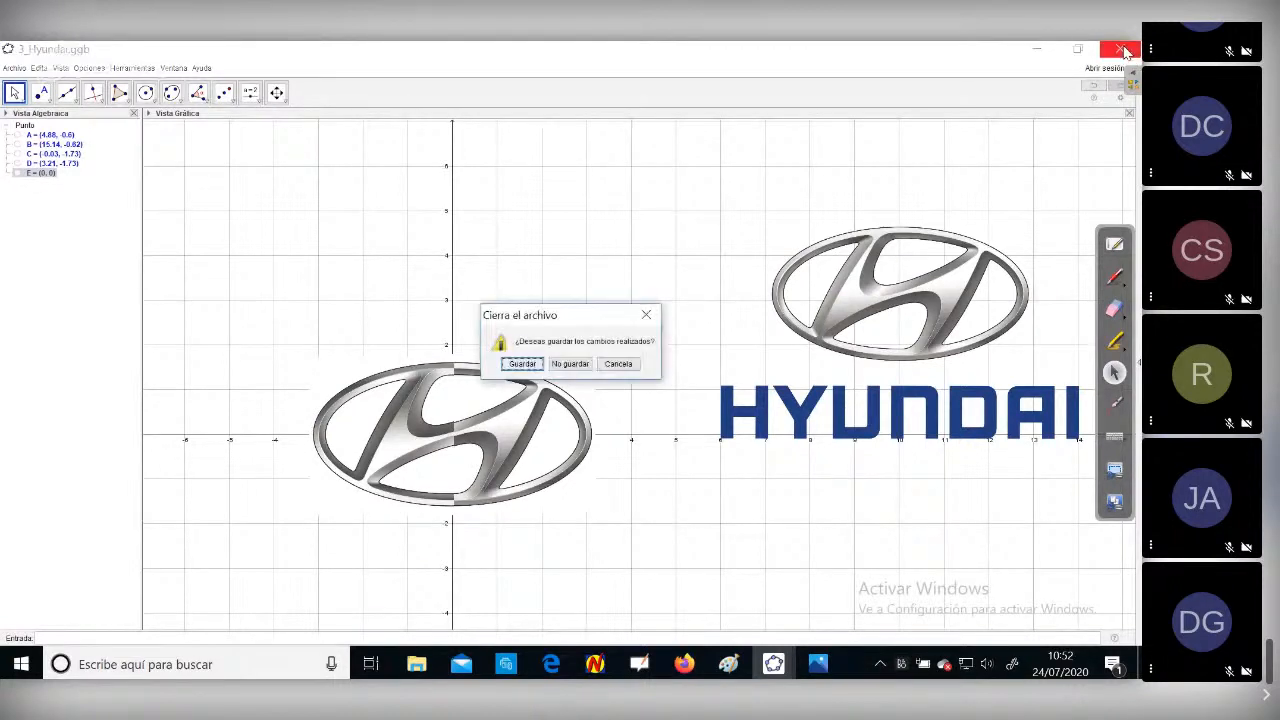
left_click(570, 365)
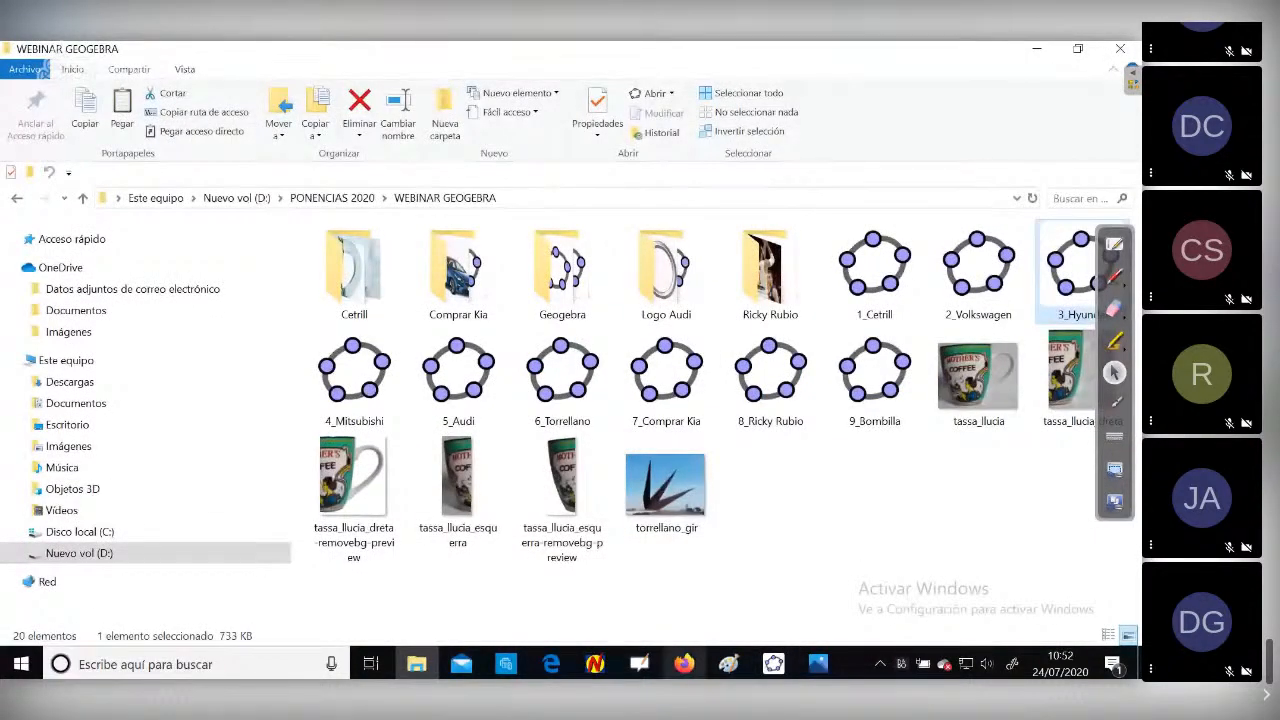
Switch to the GeoGebra window with the oil bottle and start a new blank construction, discarding its changes.
left_click(774, 665)
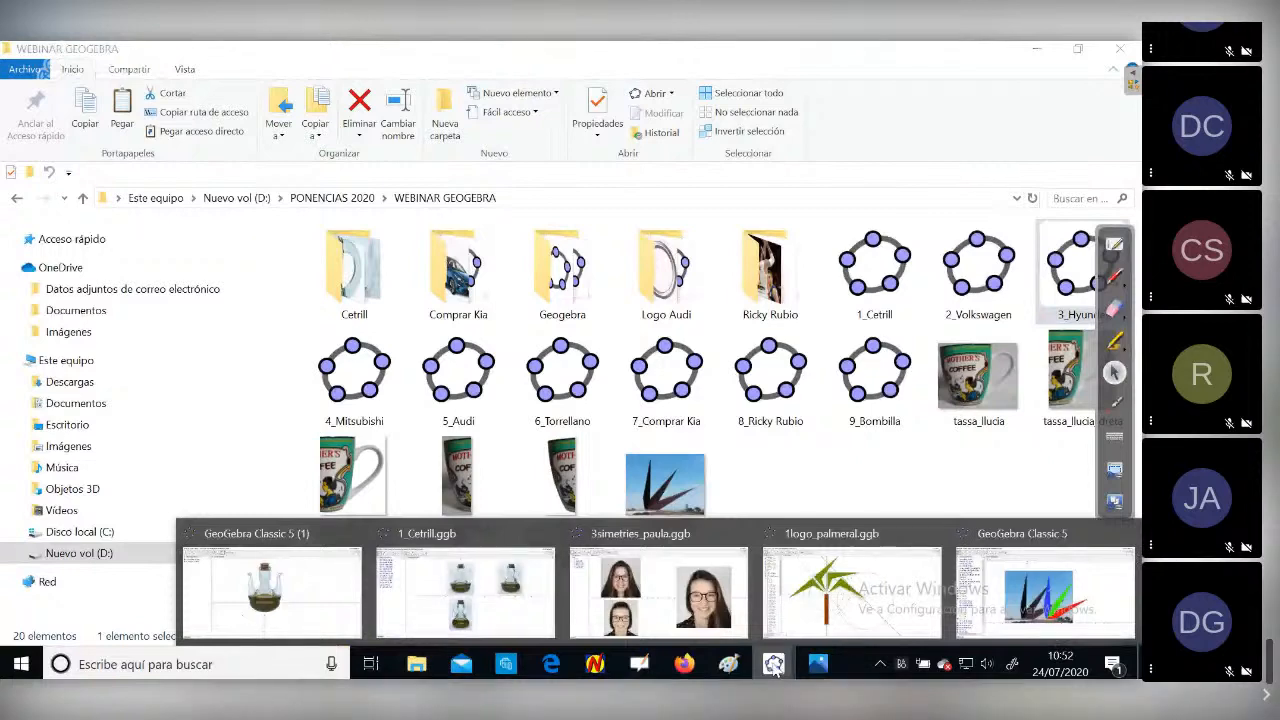
left_click(268, 590)
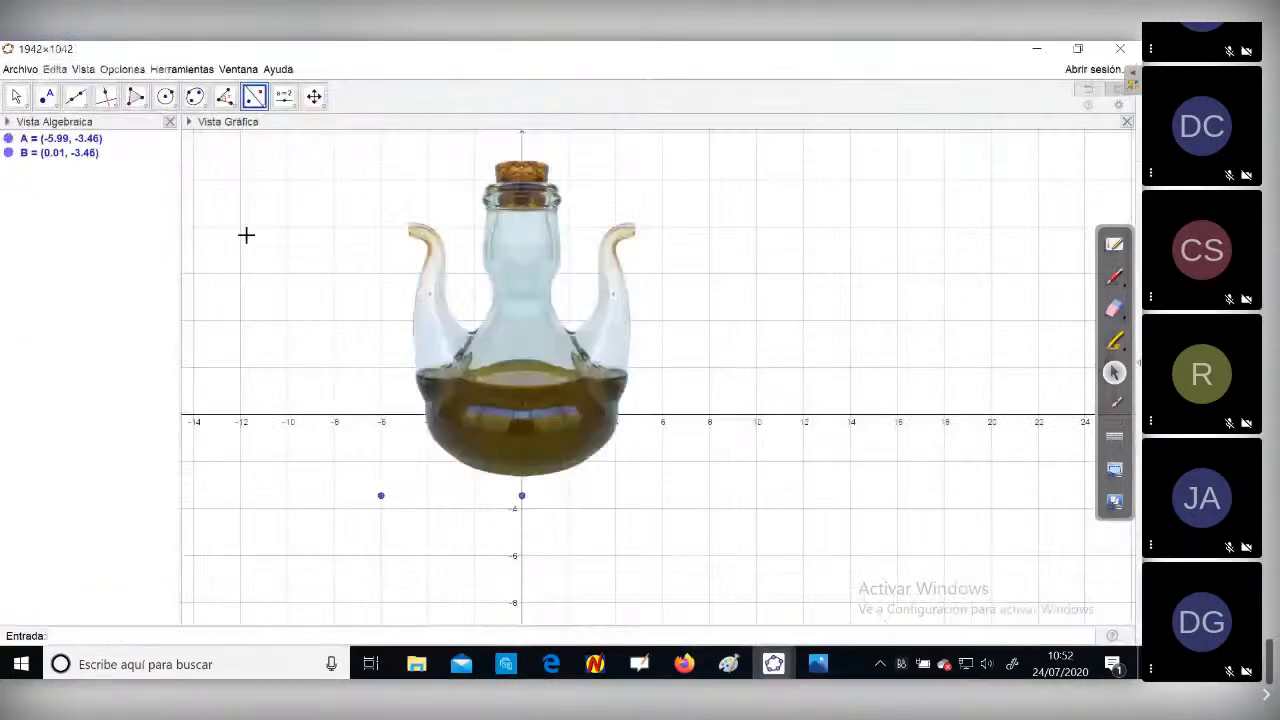
left_click(20, 69)
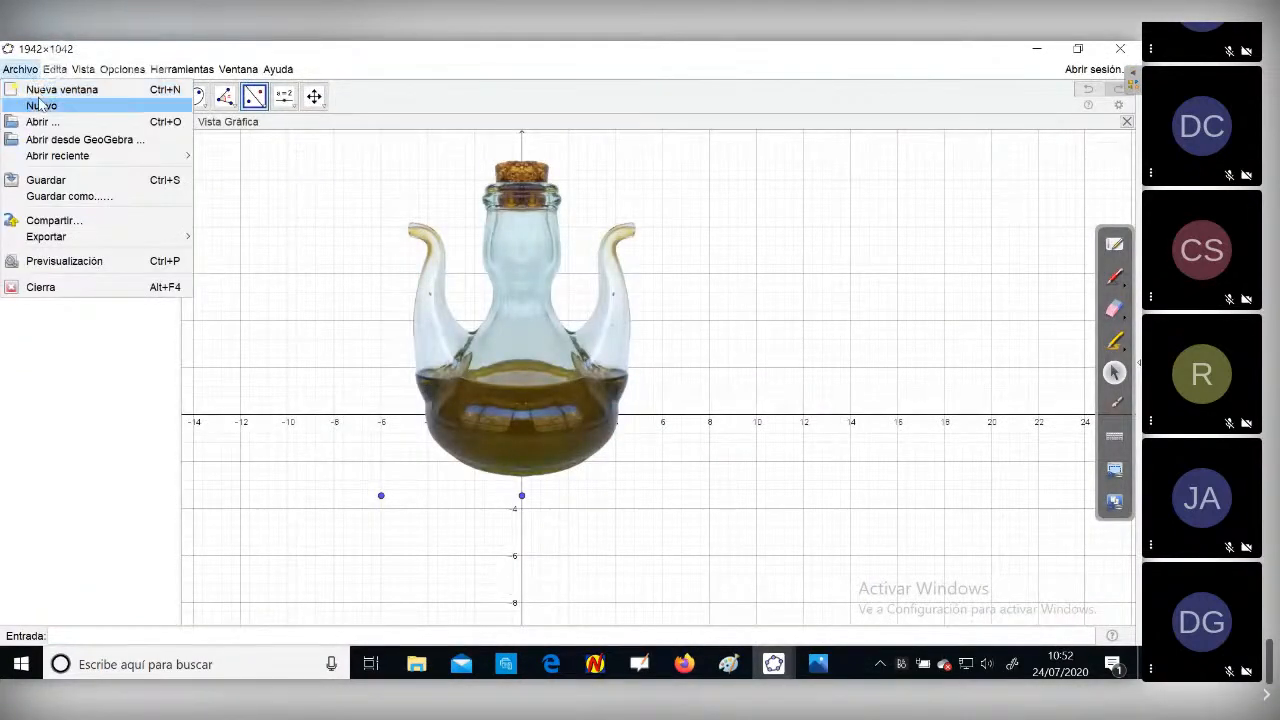
left_click(44, 105)
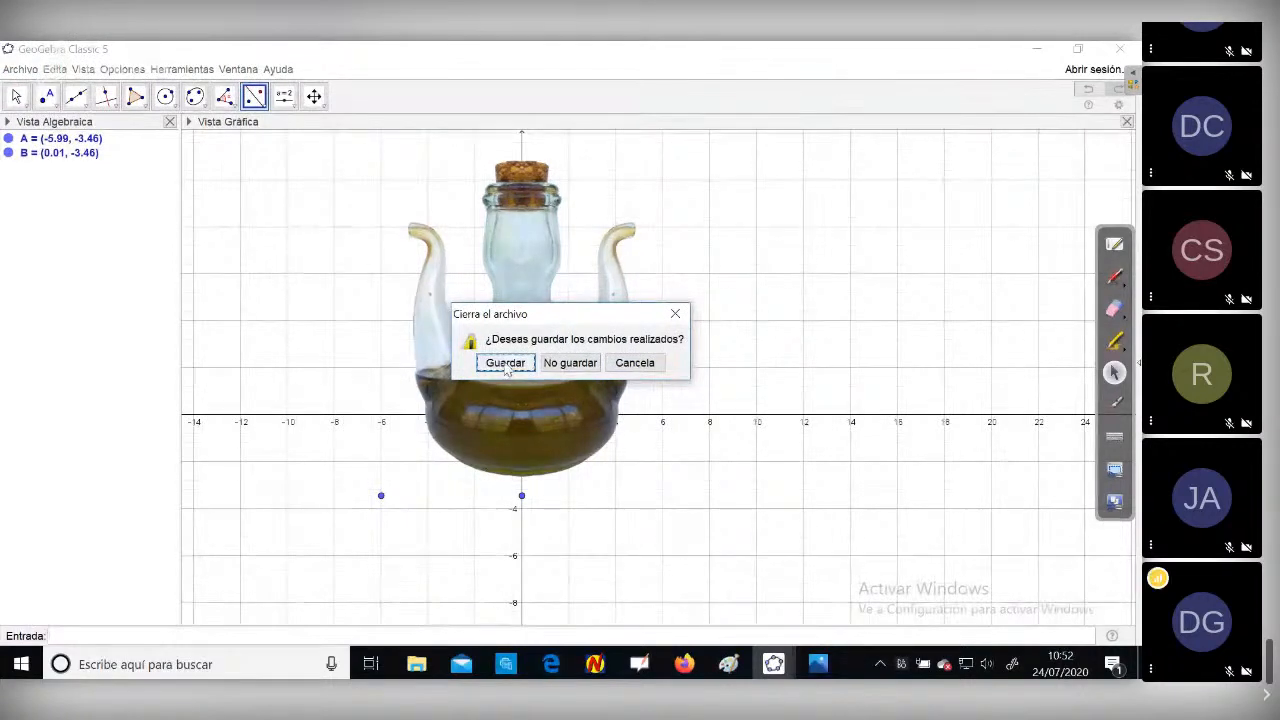
left_click(570, 363)
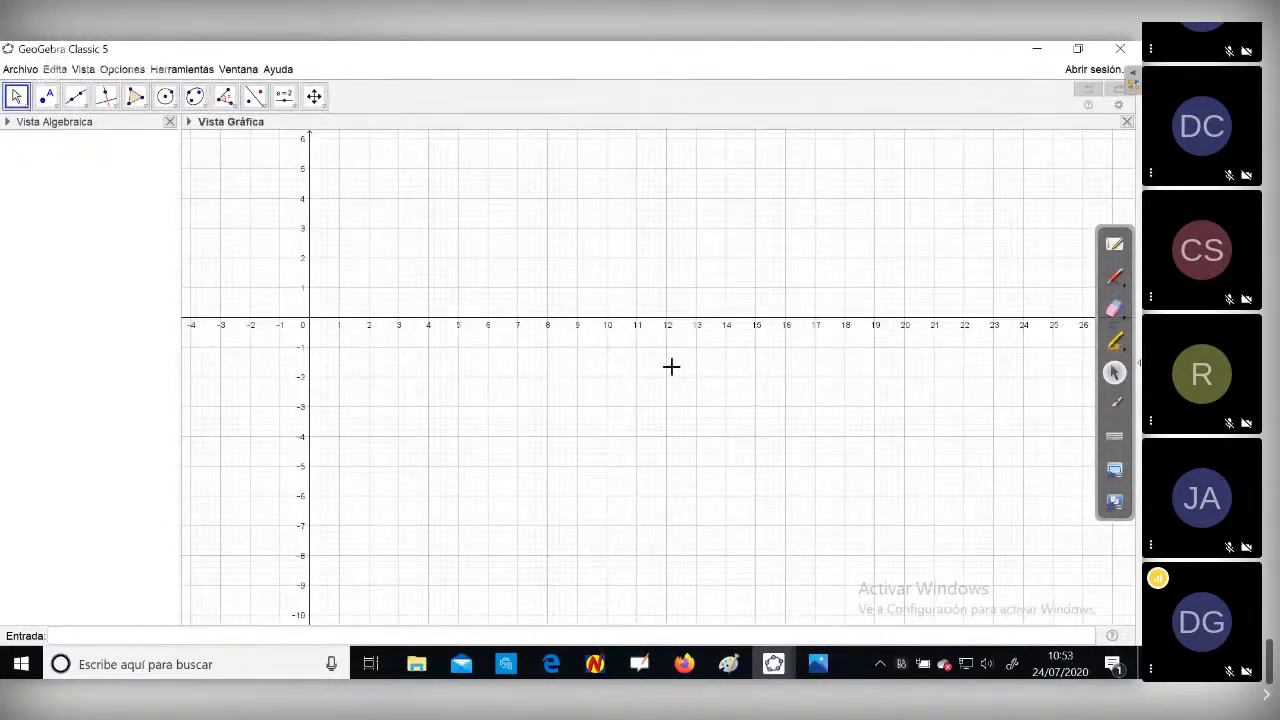
Switch to Firefox and search the web for mitsubishi in a new browser tab.
left_click_drag(573, 330, 784, 462)
left_click(686, 666)
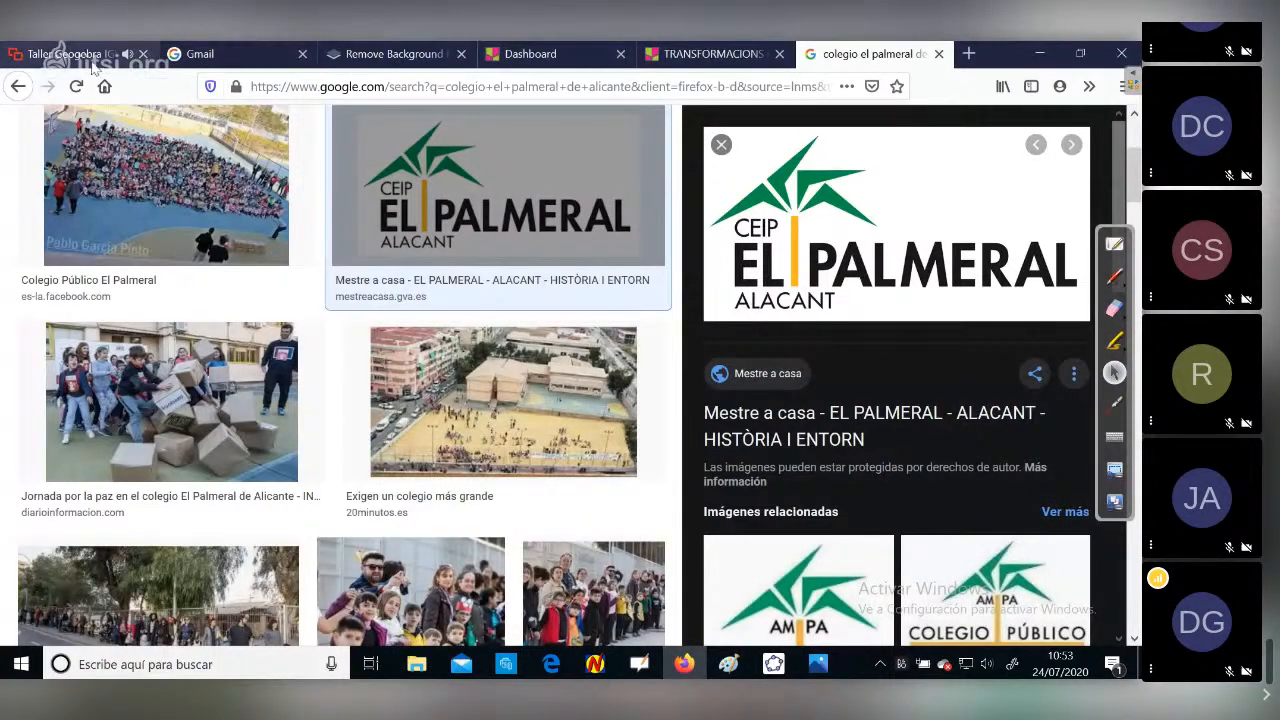
left_click(972, 55)
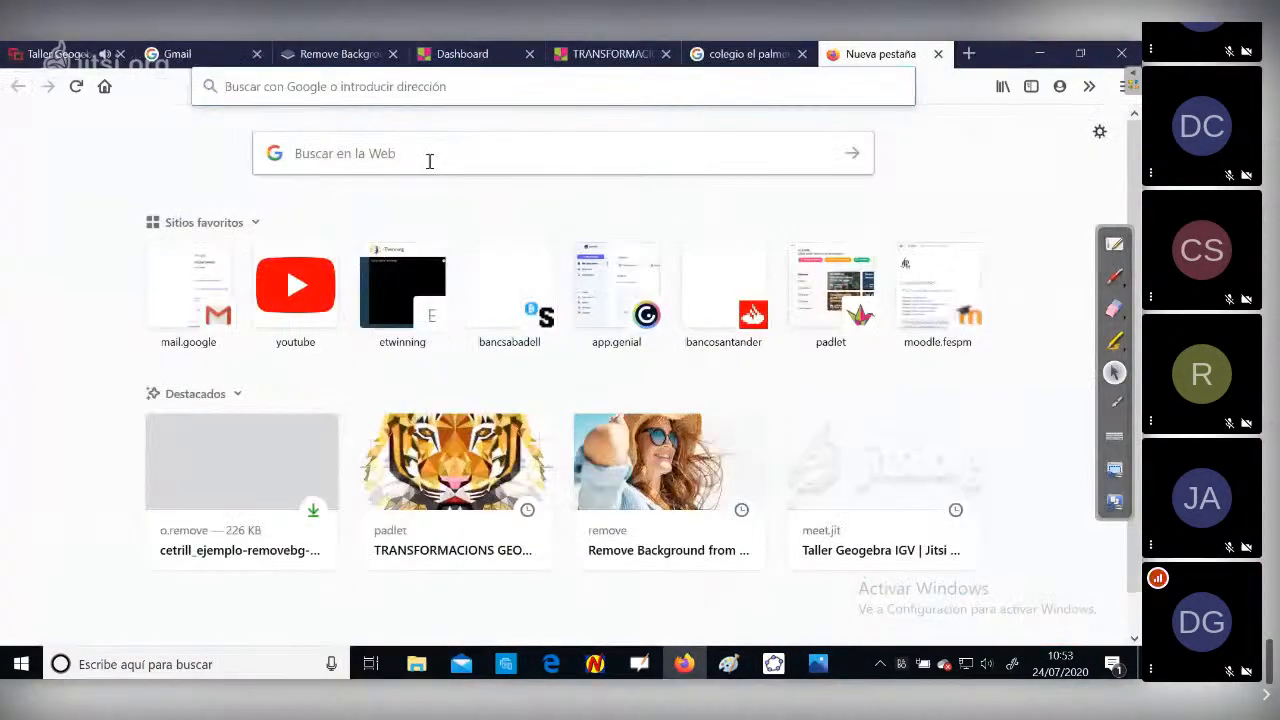
left_click(478, 138)
type("mit")
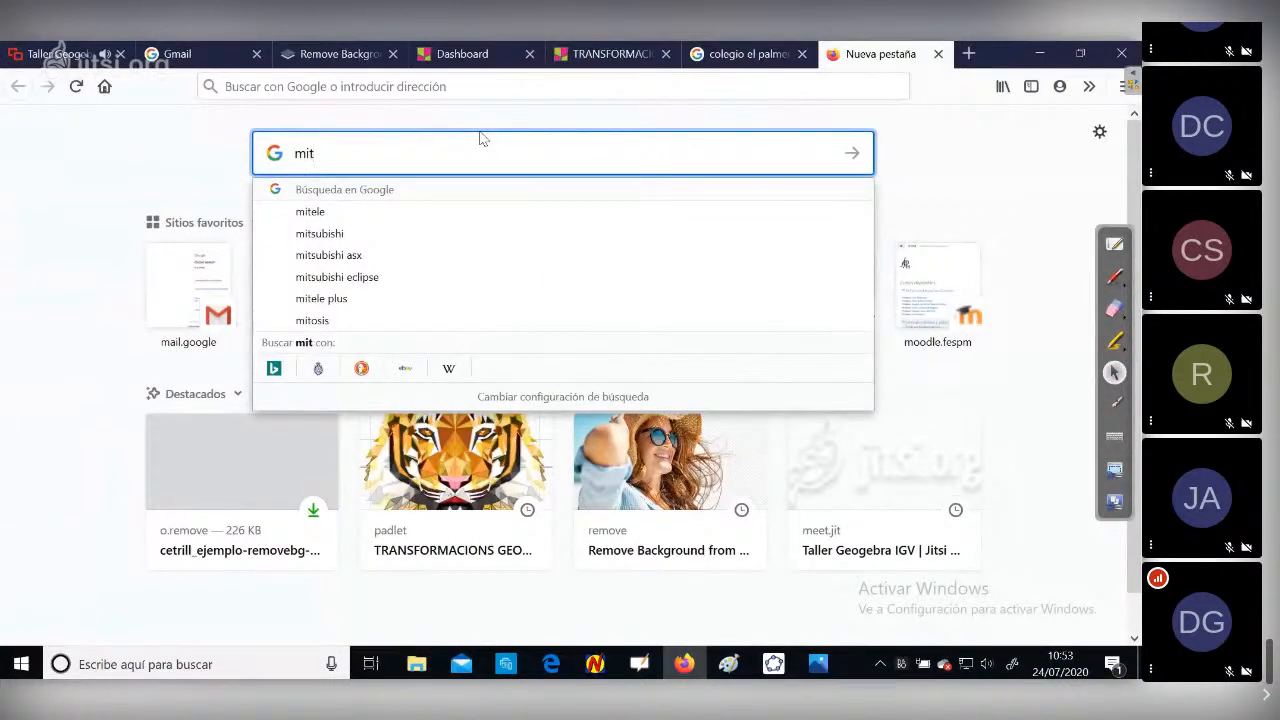
left_click(350, 234)
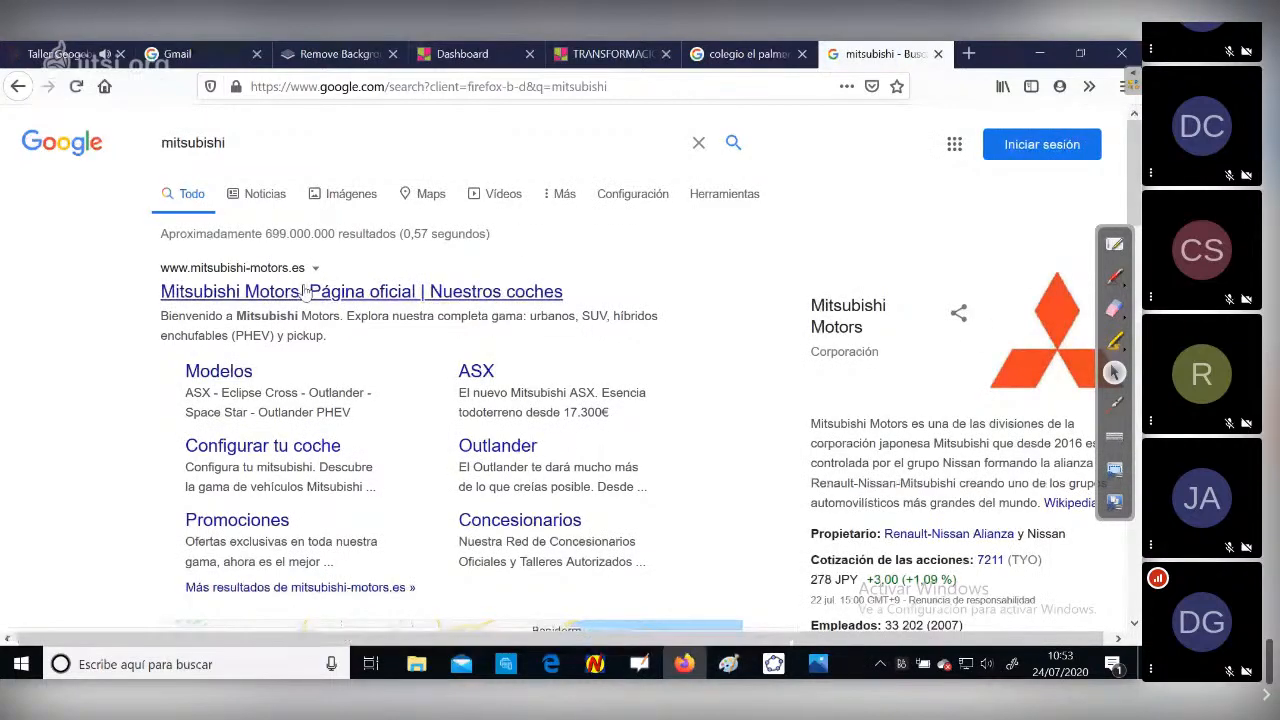
Show image results and refine the search to "logo mitsubishi" to look over the logo's shape.
left_click(345, 193)
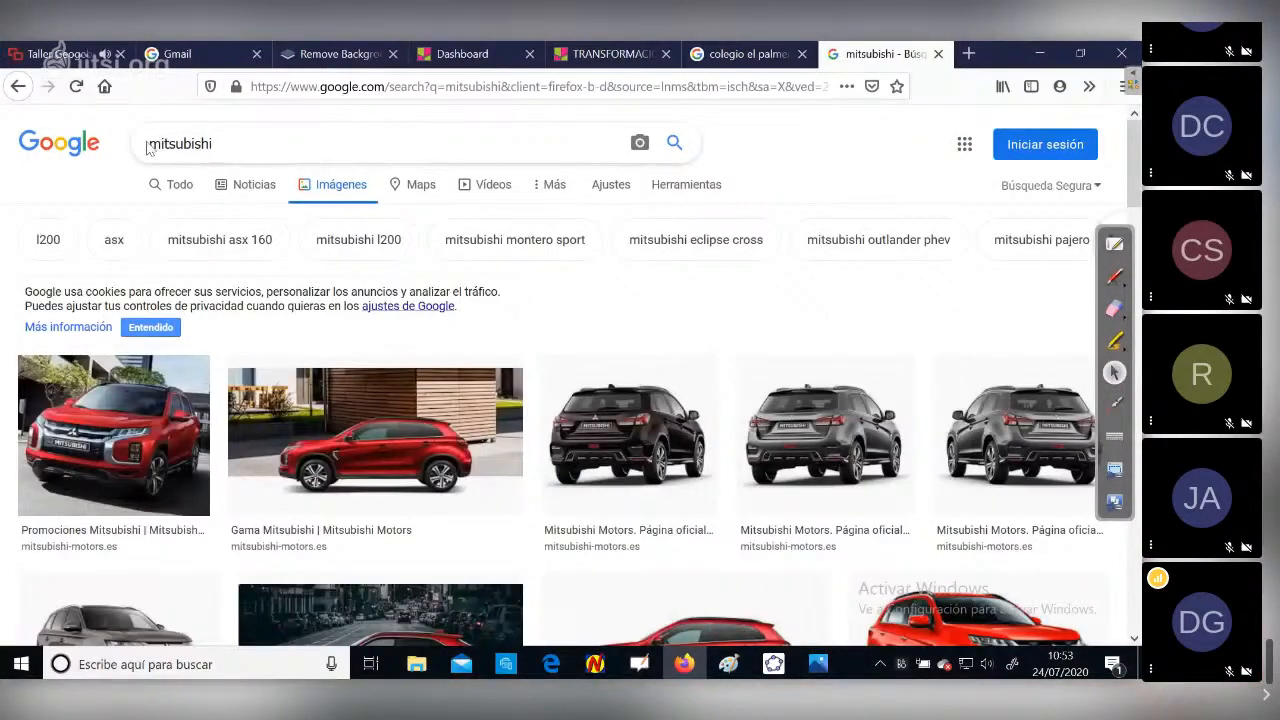
left_click(151, 144)
type("logo")
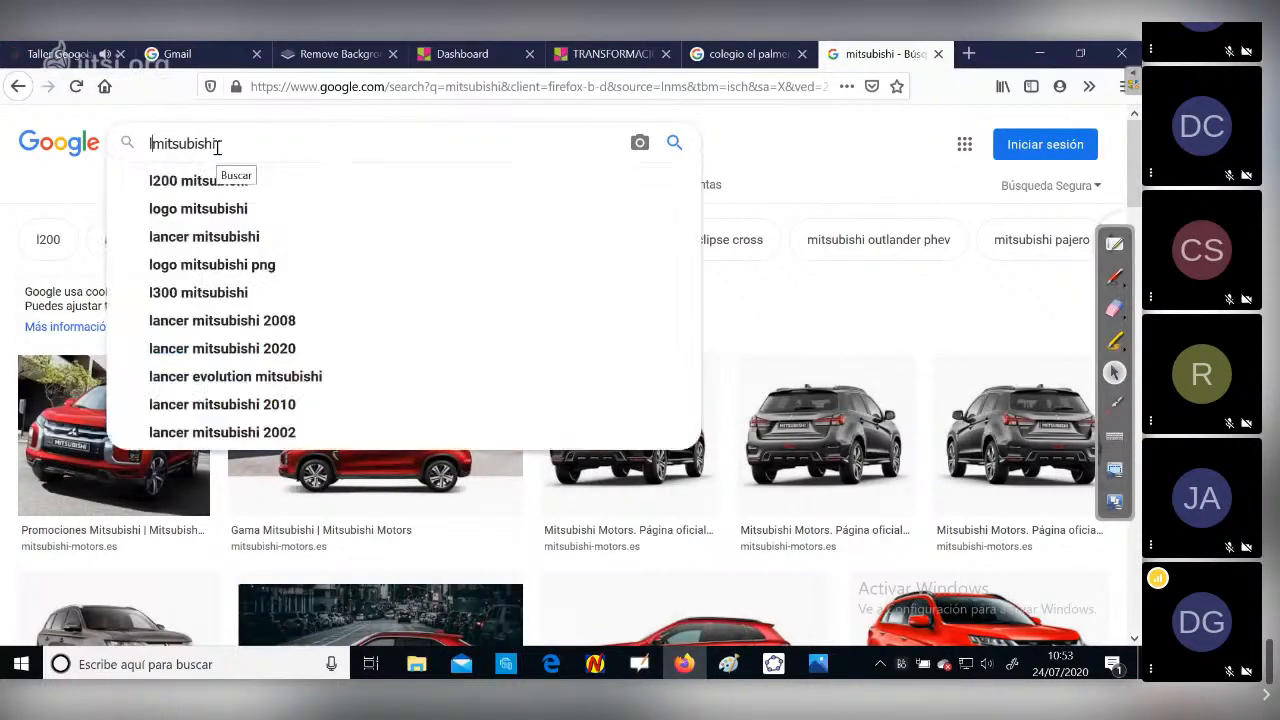
key("Escape")
key("Return")
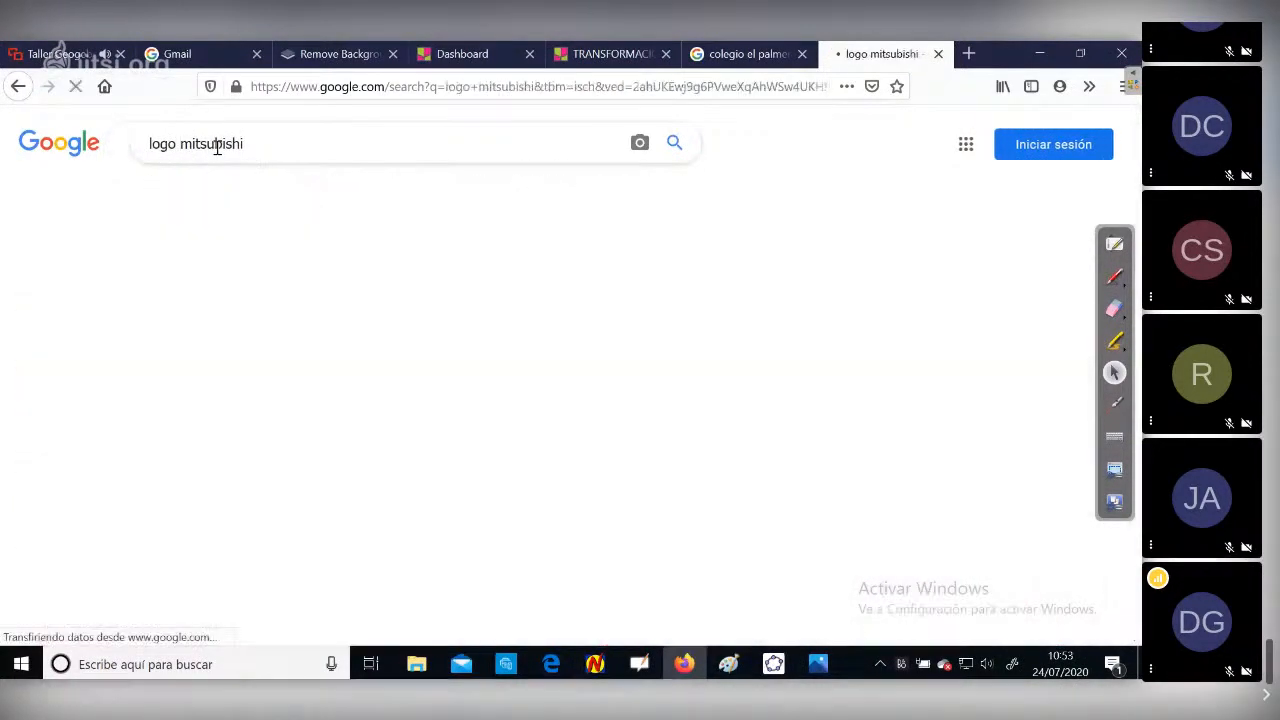
scroll(549, 431, "down", 3)
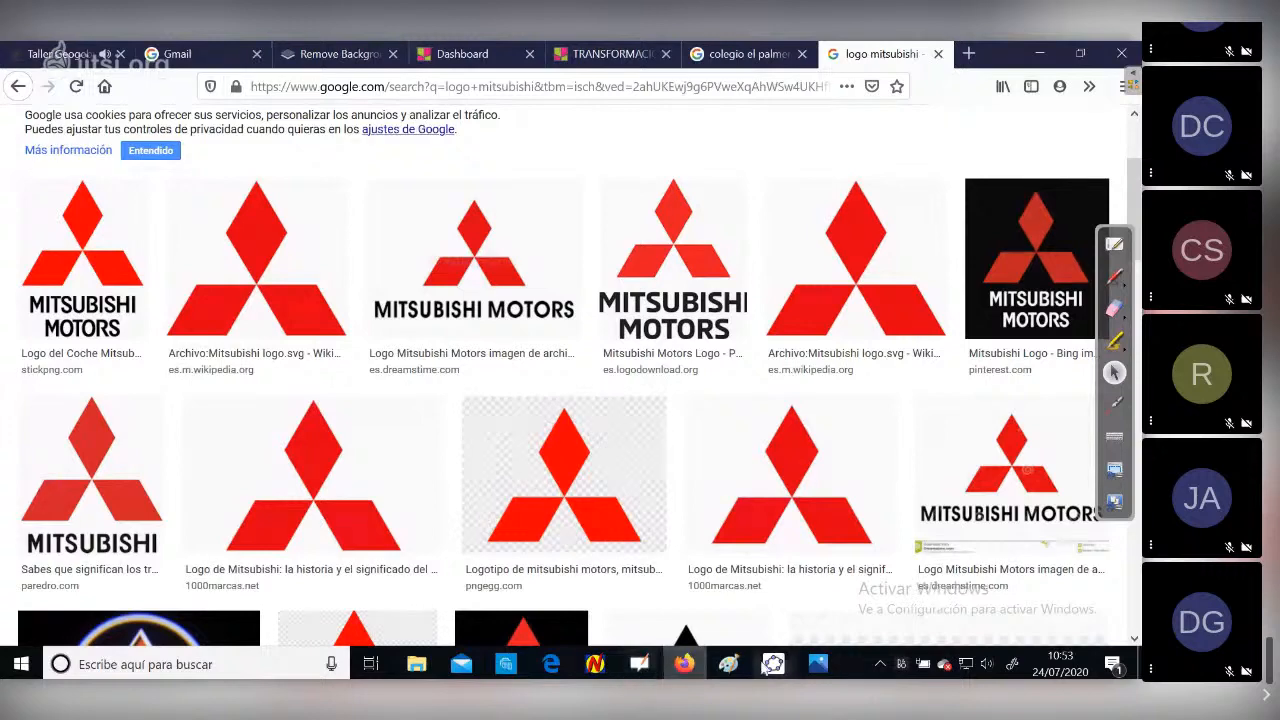
Switch to GeoGebra and draw a closed quadrilateral with vertices (0, 0), (-1, -2), (-3, -2) and (-2, 0).
mouse_move(773, 666)
left_click(305, 595)
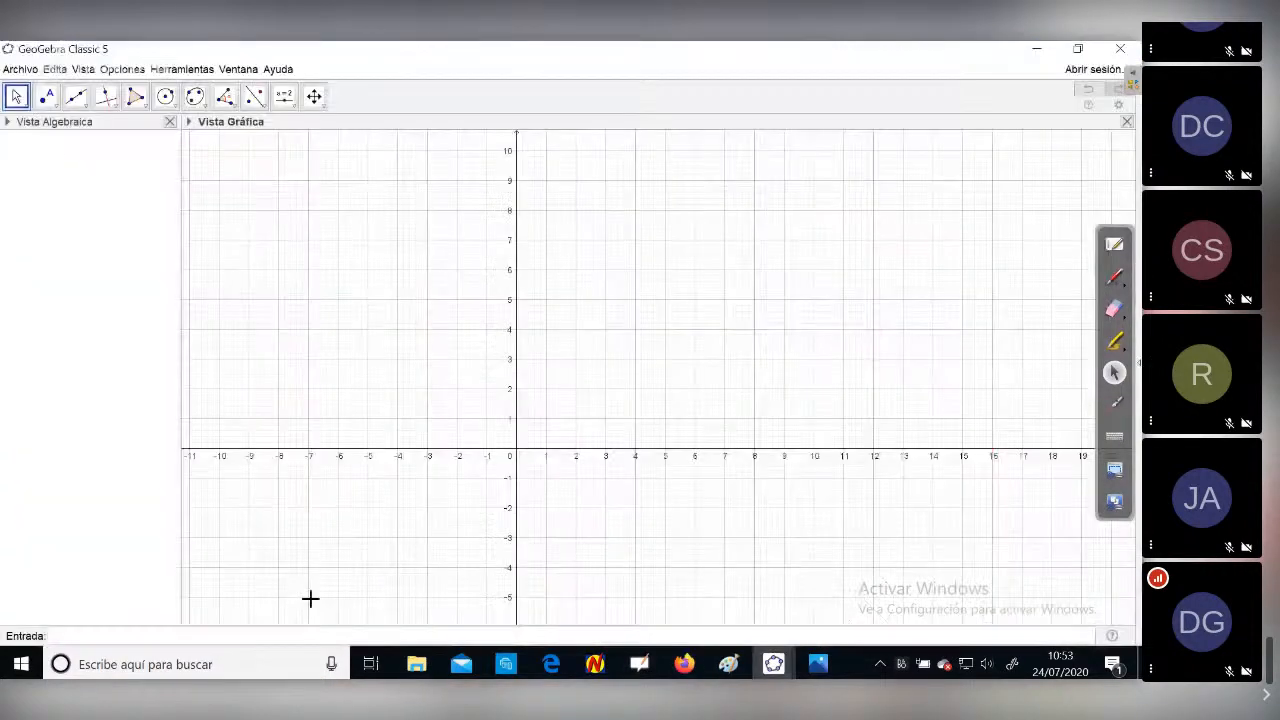
left_click(314, 96)
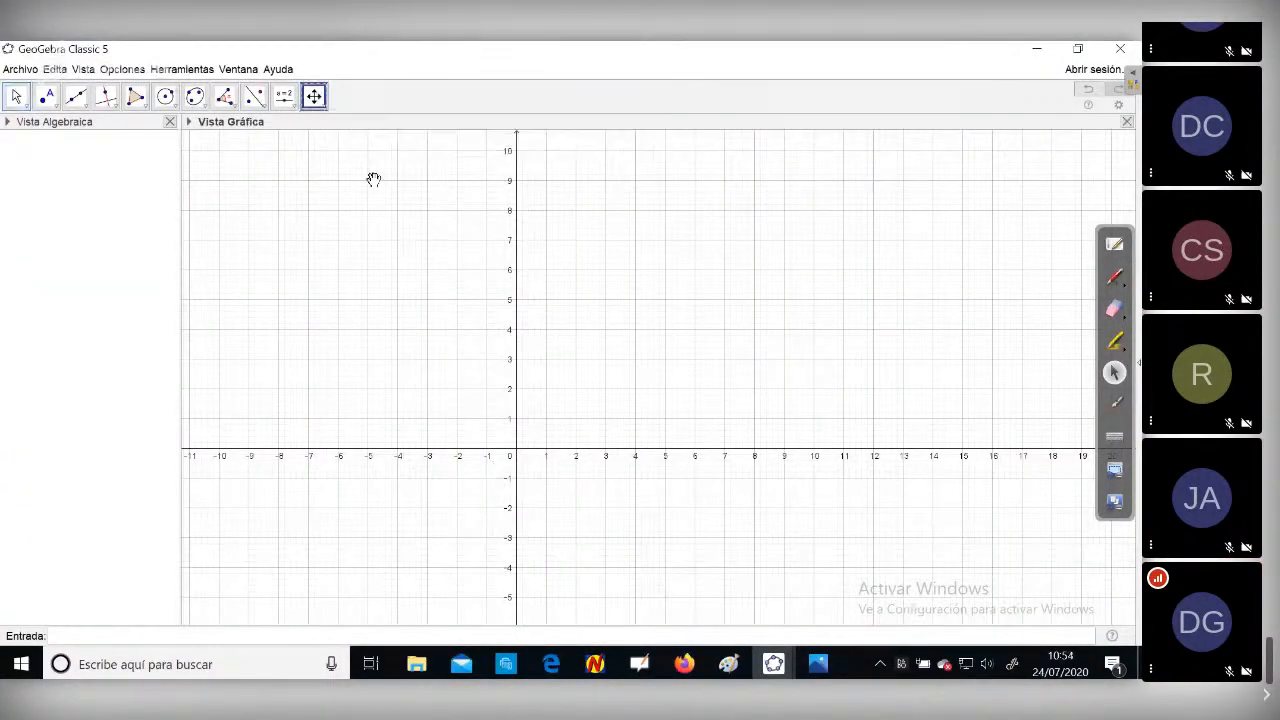
left_click_drag(565, 378, 600, 266)
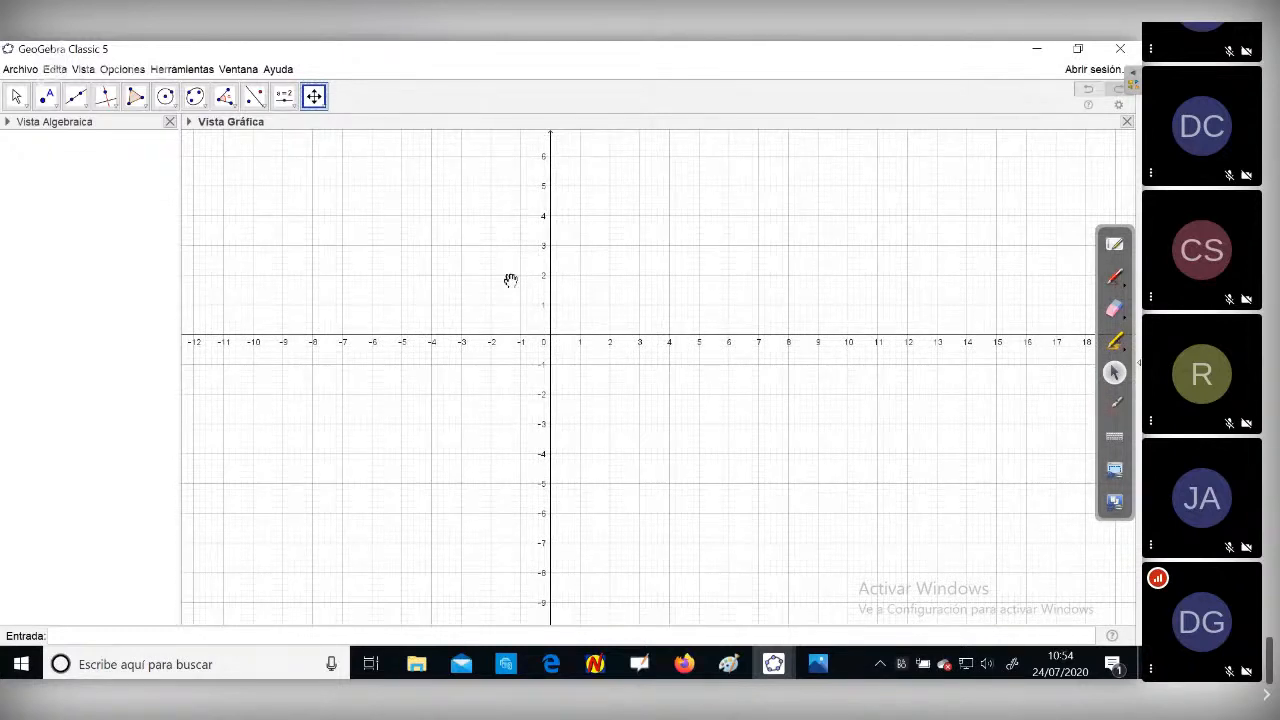
left_click(137, 97)
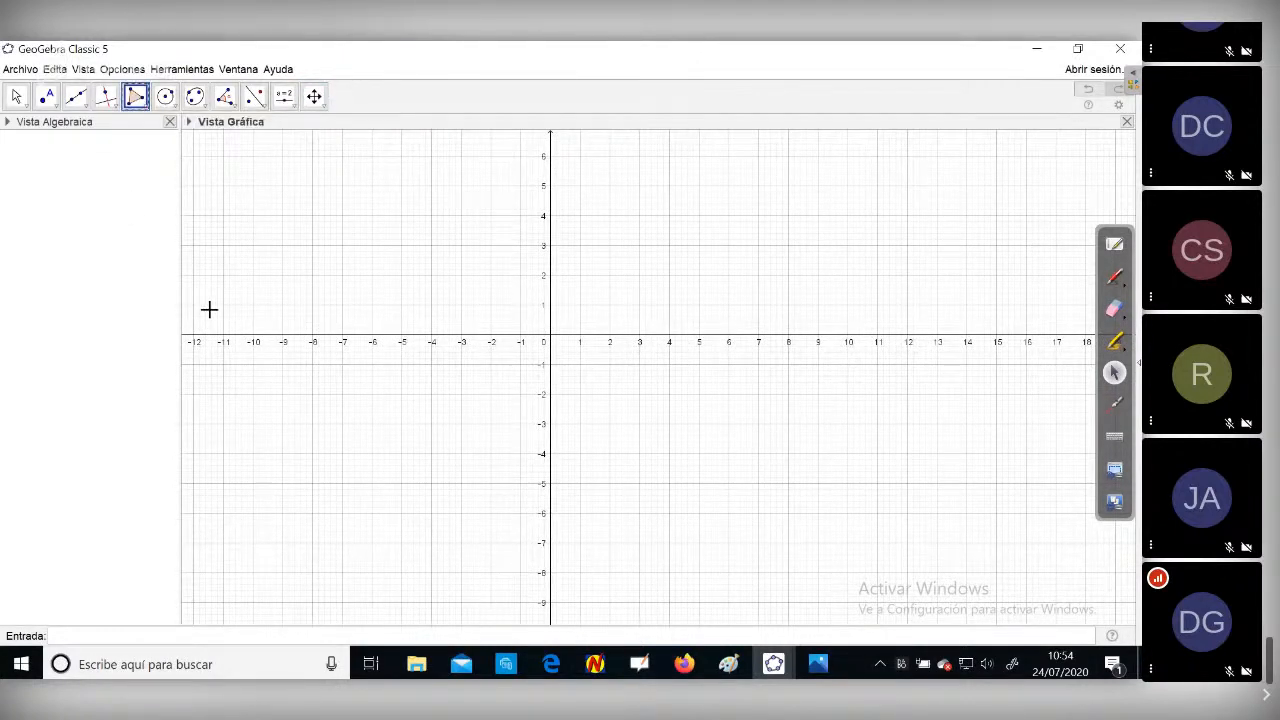
left_click(551, 337)
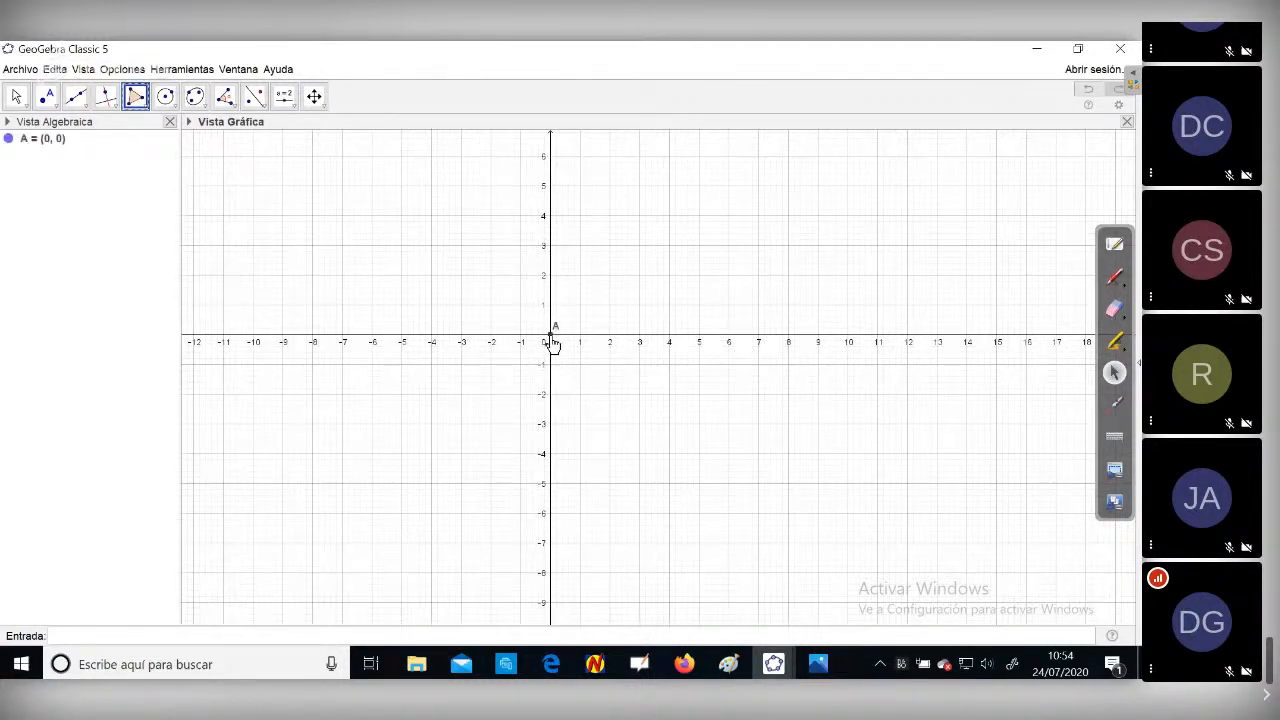
left_click(521, 394)
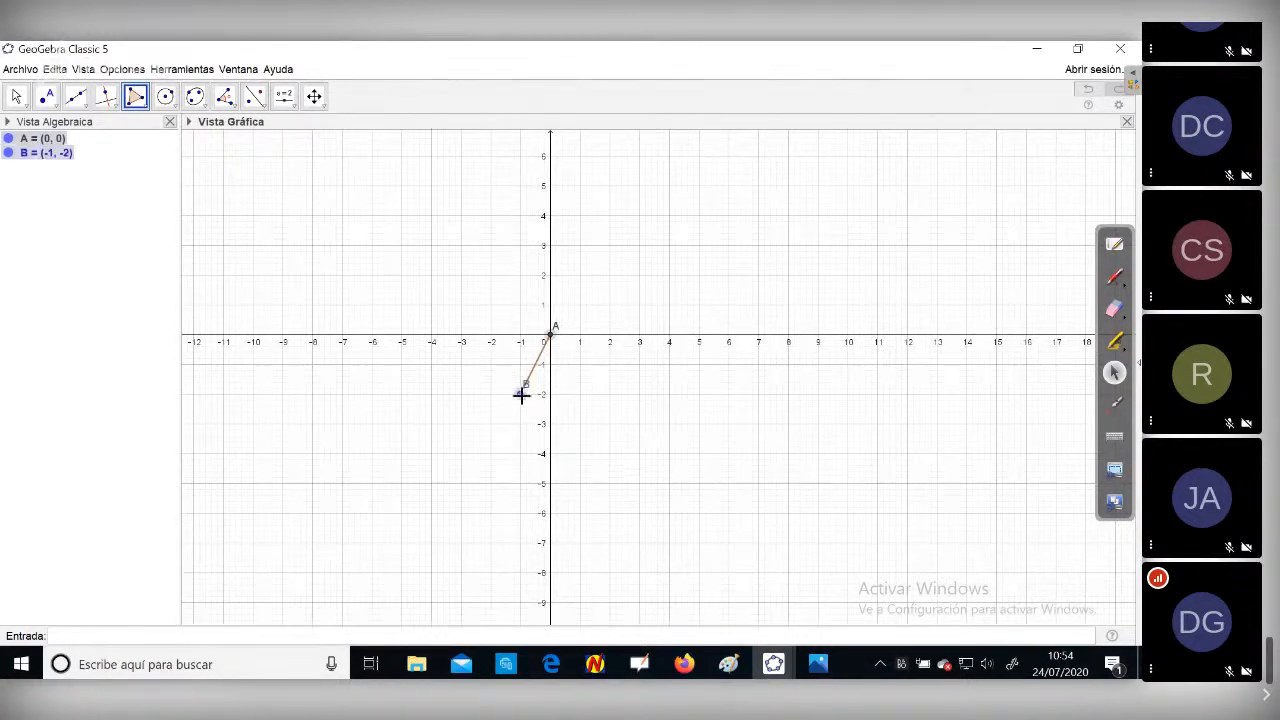
left_click(461, 394)
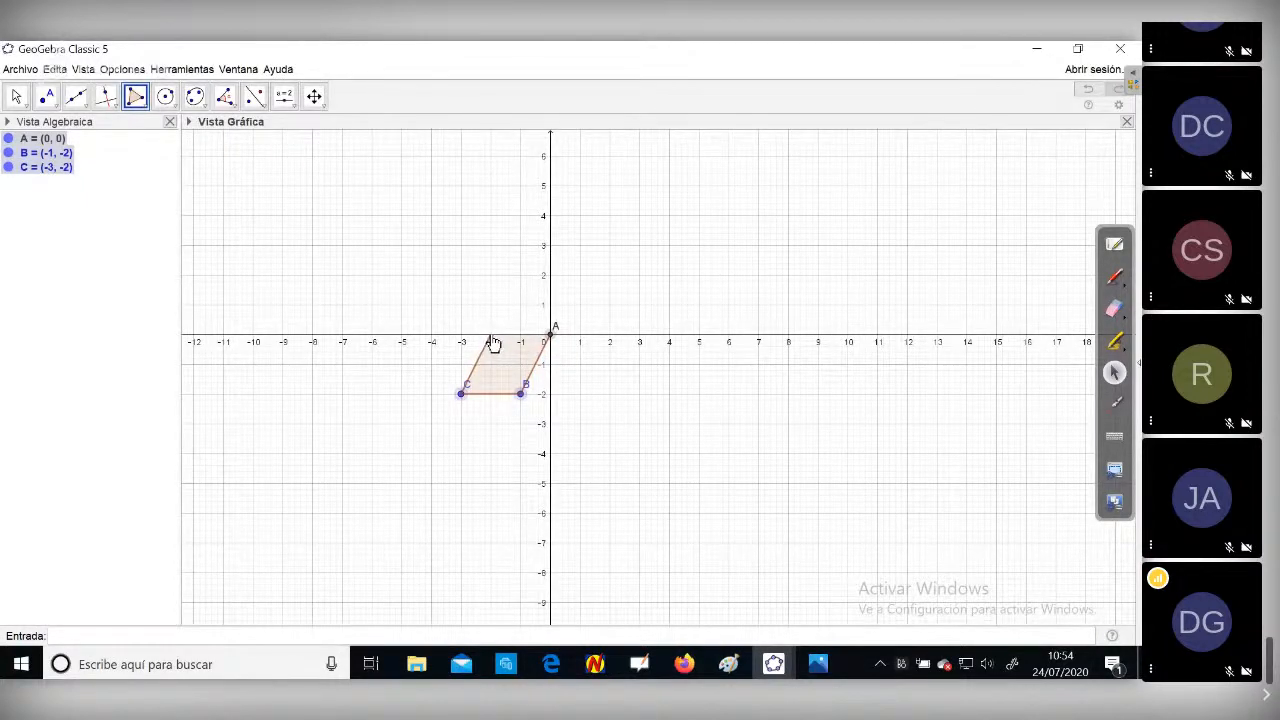
left_click(491, 335)
left_click(550, 335)
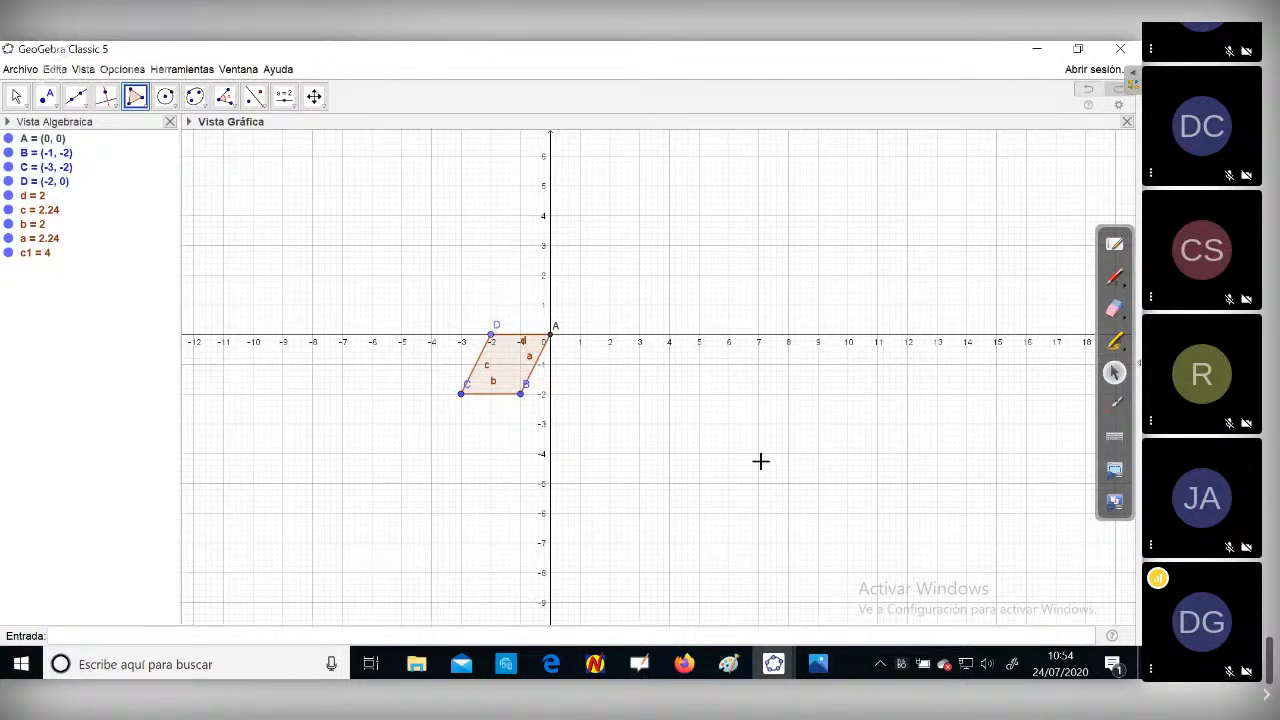
Set the quadrilateral's colour to red (255, 0, 0) with 100 opacity and close its properties.
right_click(510, 376)
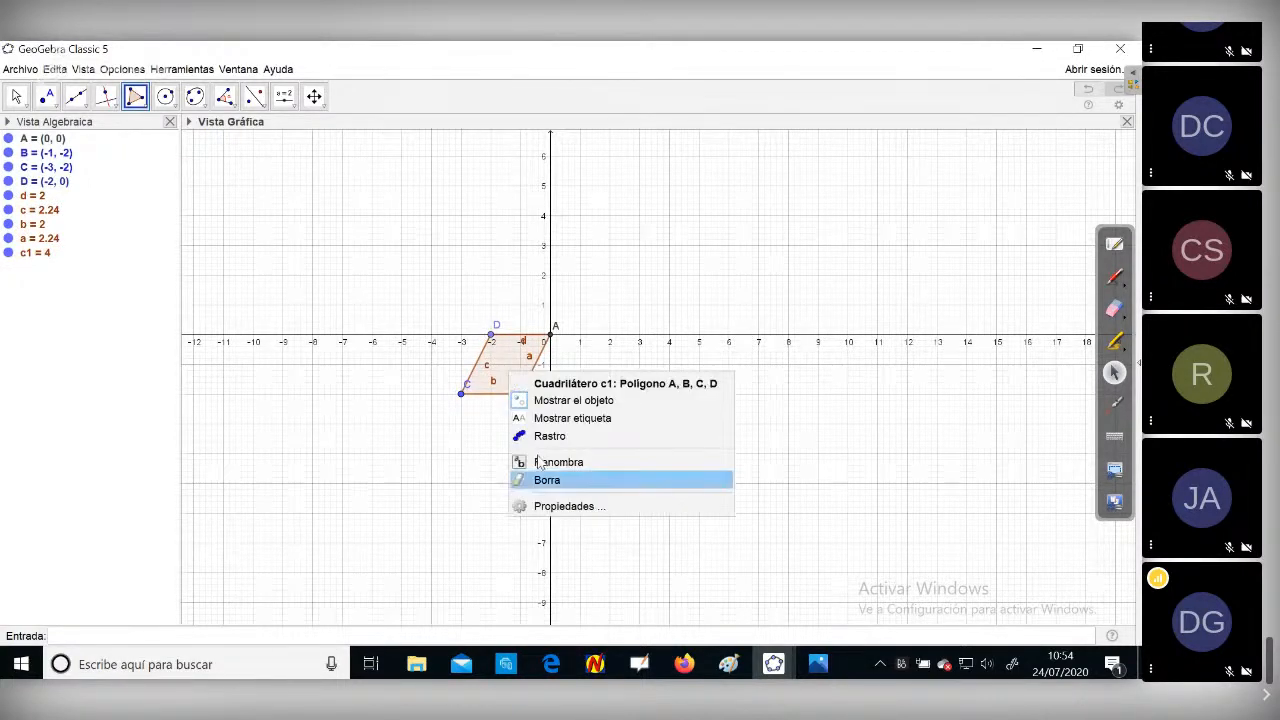
left_click(562, 506)
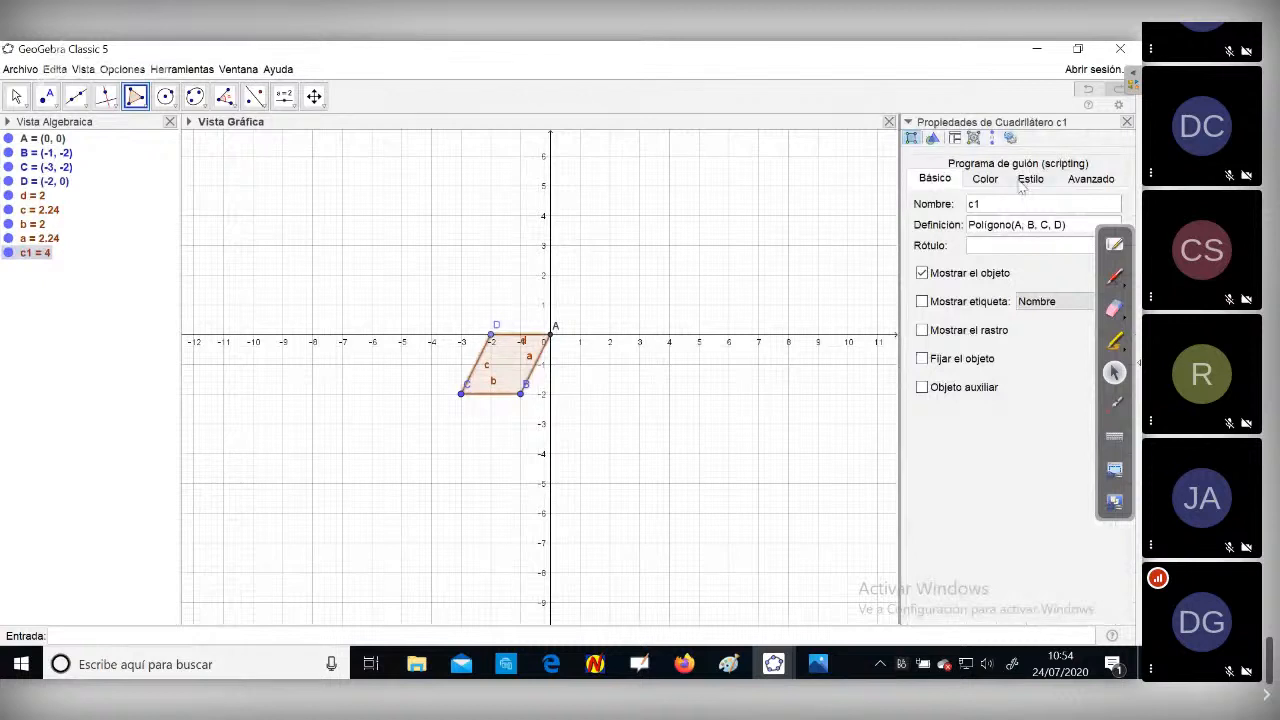
left_click(985, 178)
left_click(932, 204)
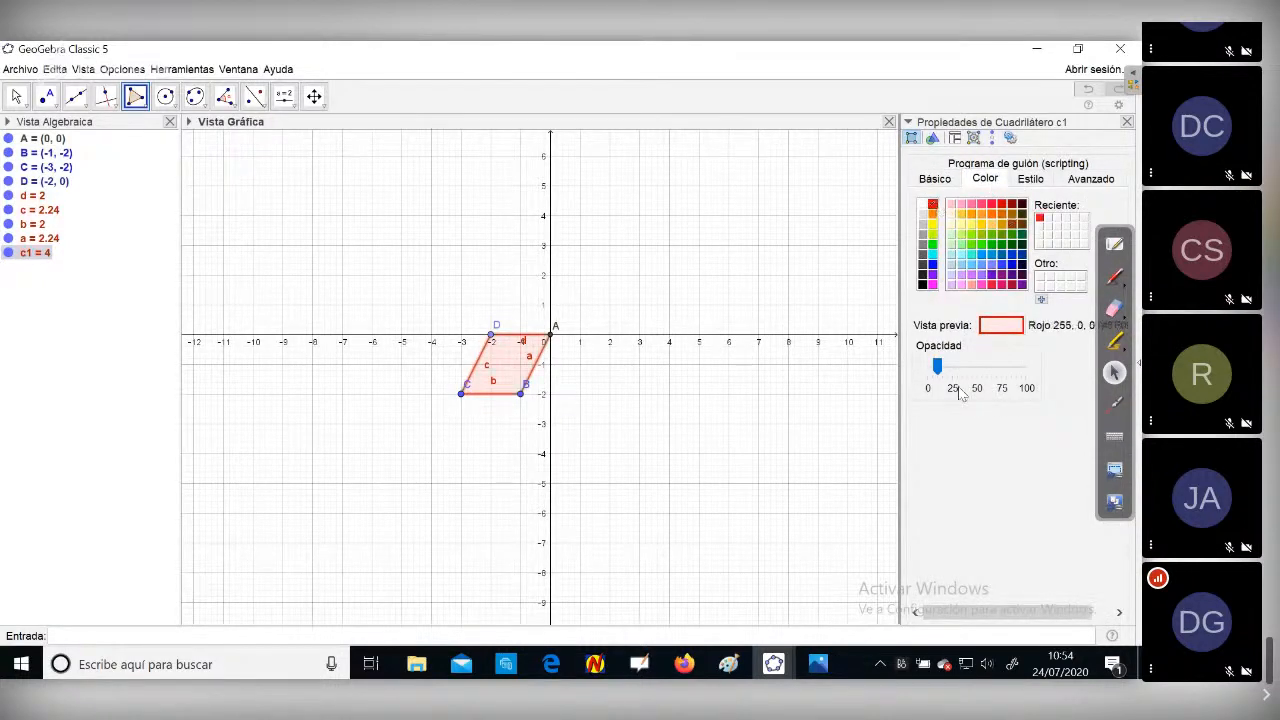
left_click_drag(937, 367, 1047, 374)
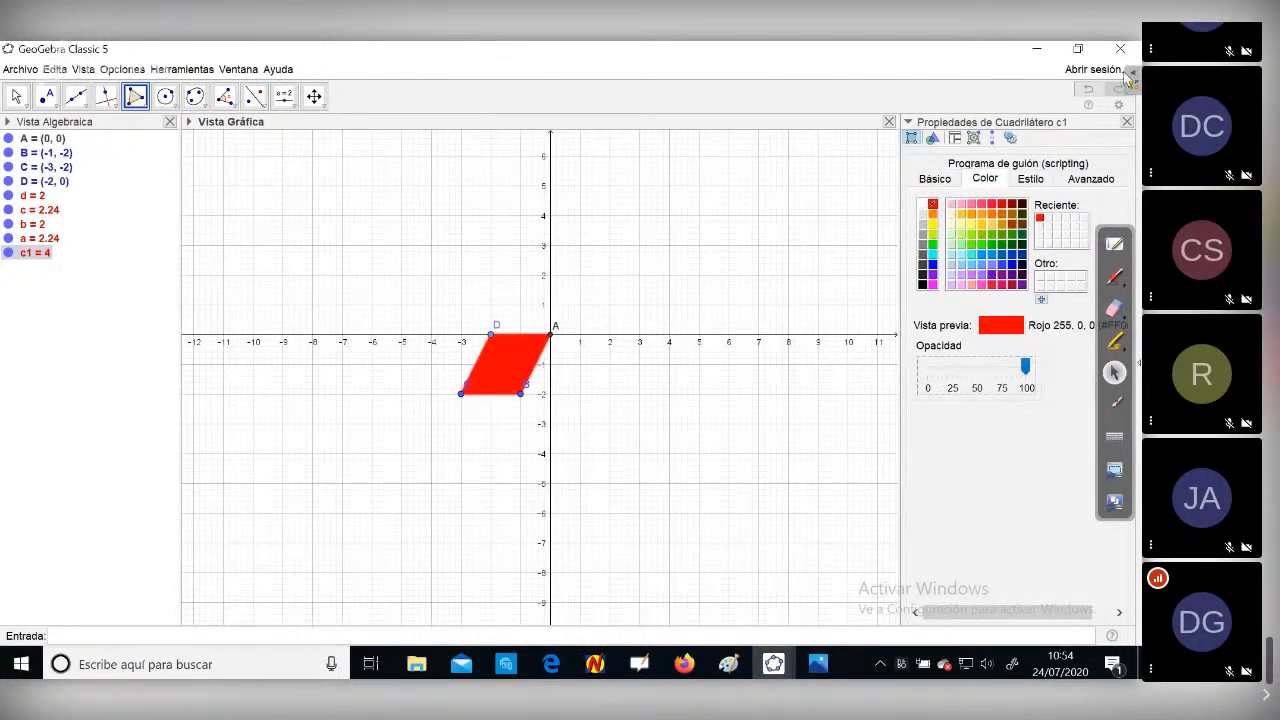
left_click(1127, 121)
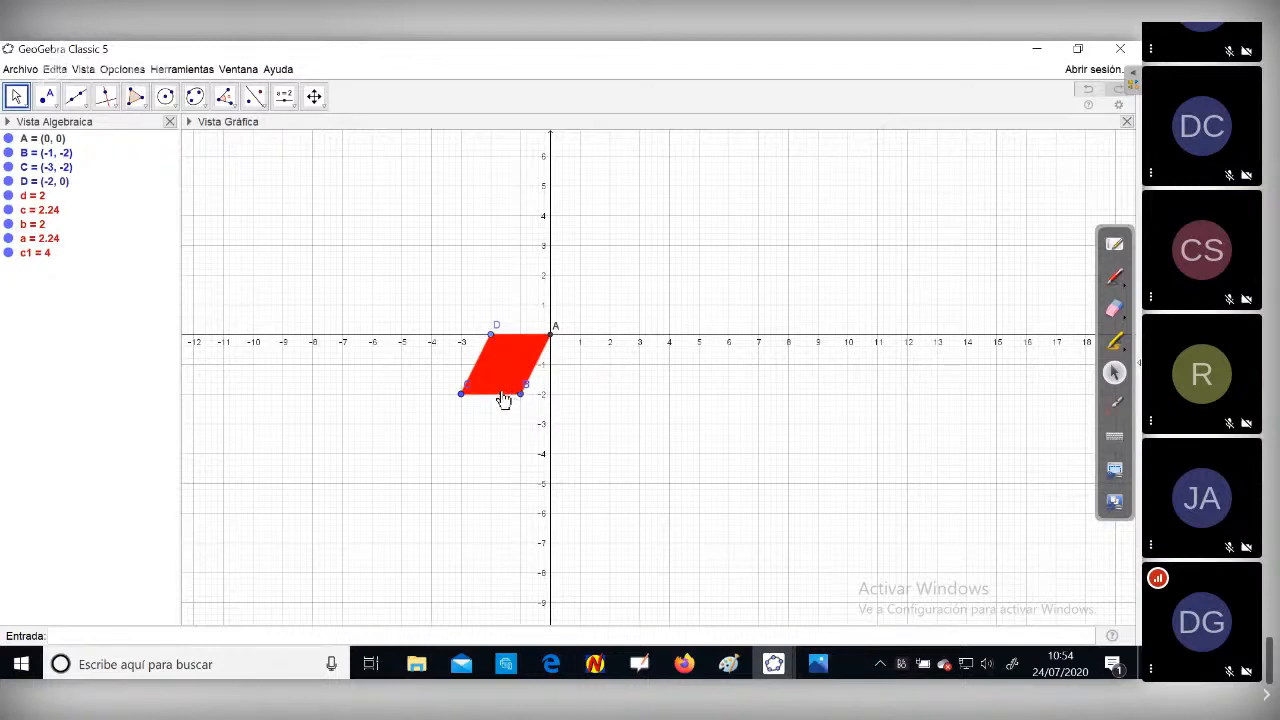
Measure all interior angles of the red quadrilateral and undo the angle measurements.
left_click(228, 101)
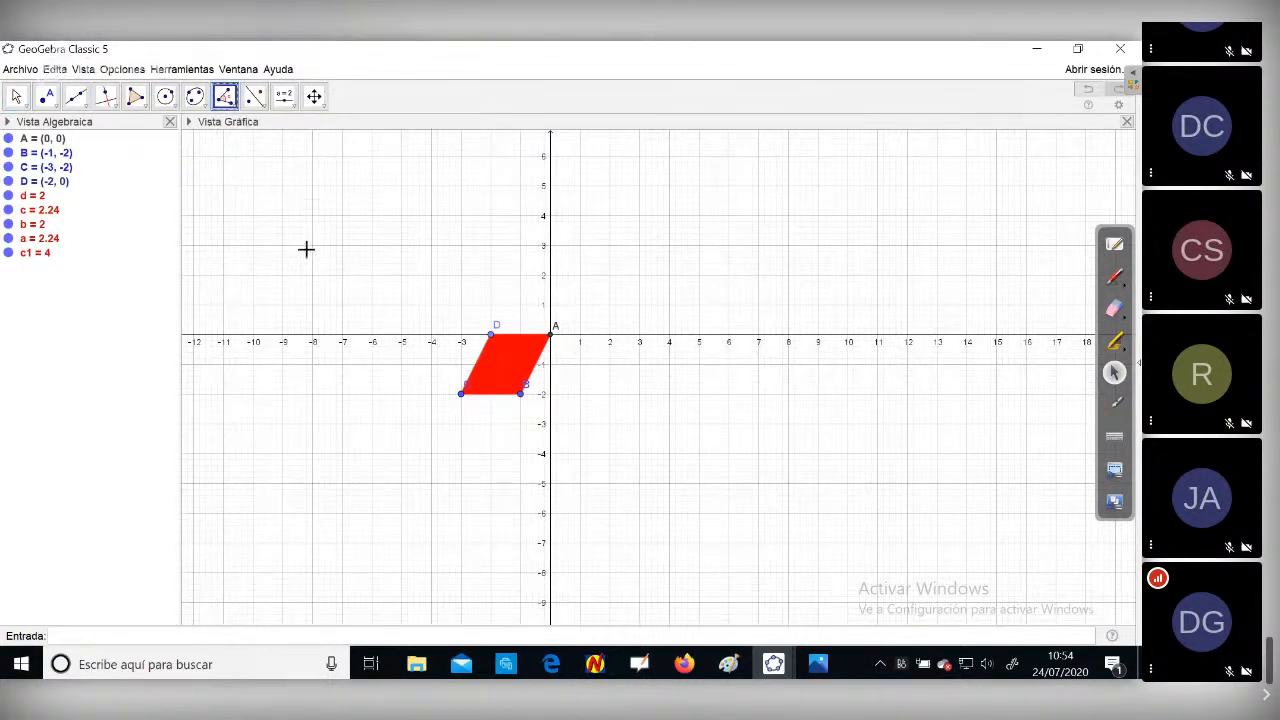
left_click(507, 368)
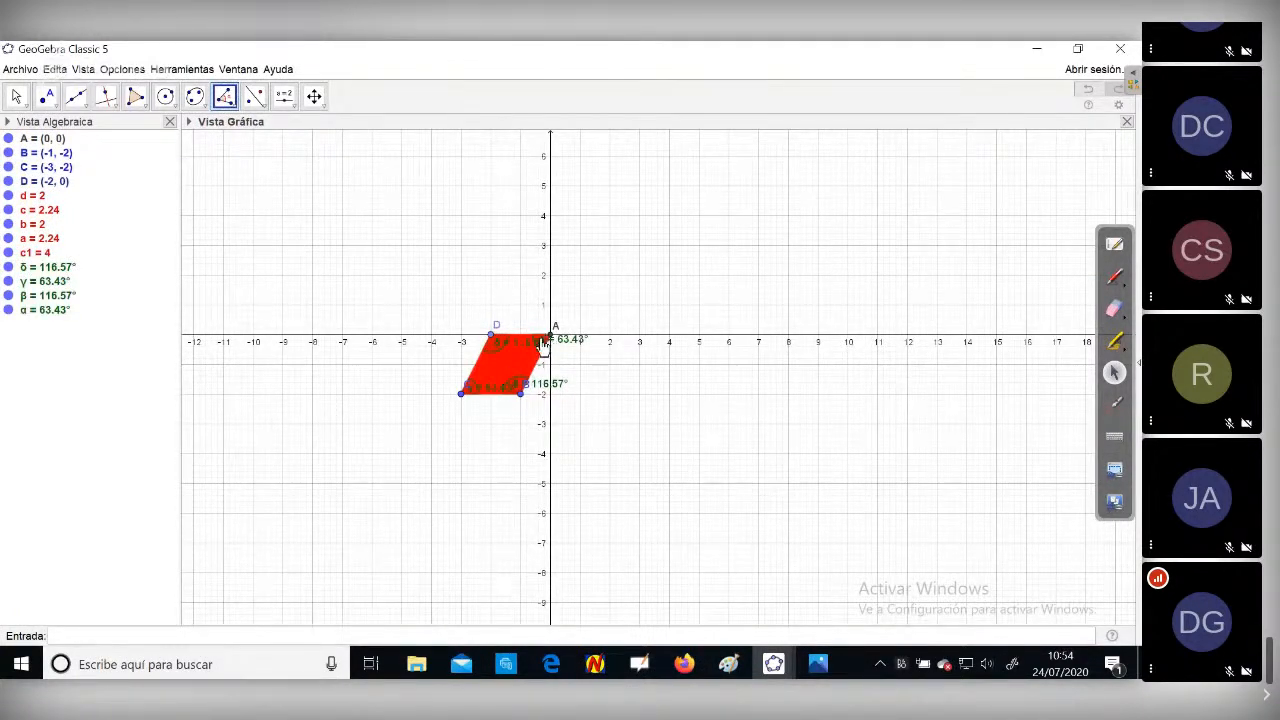
left_click(262, 108)
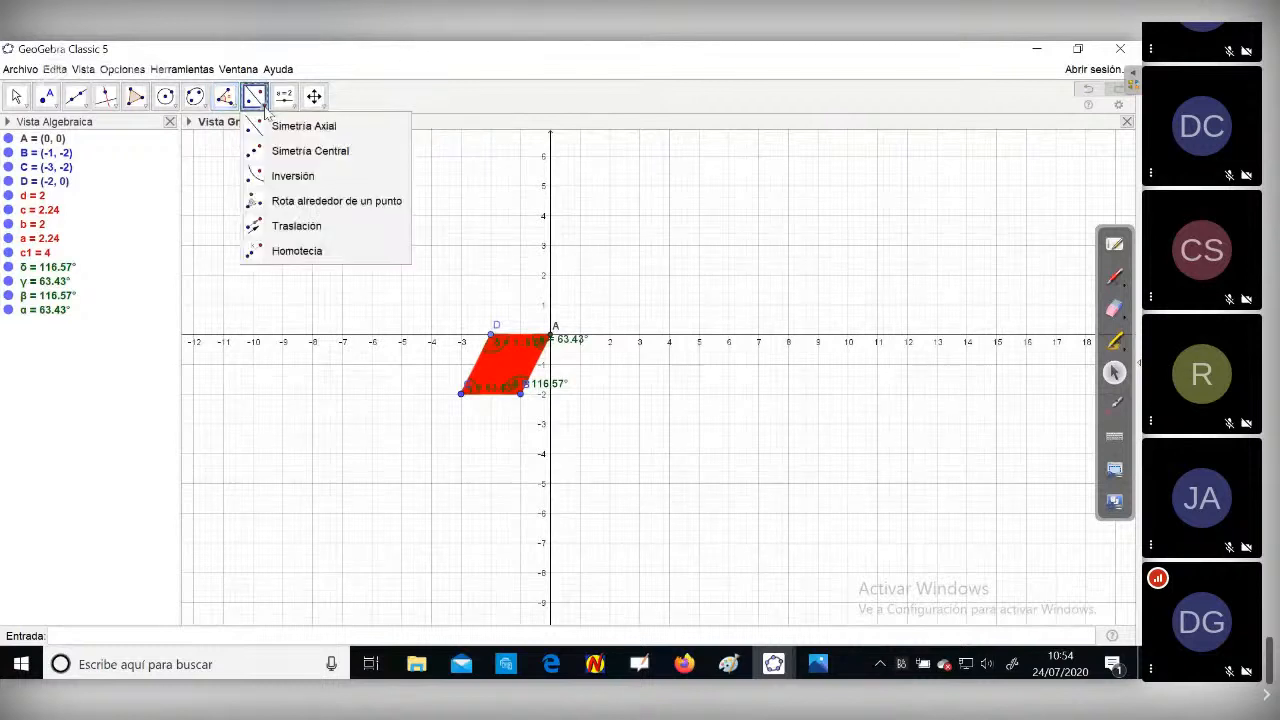
left_click(298, 203)
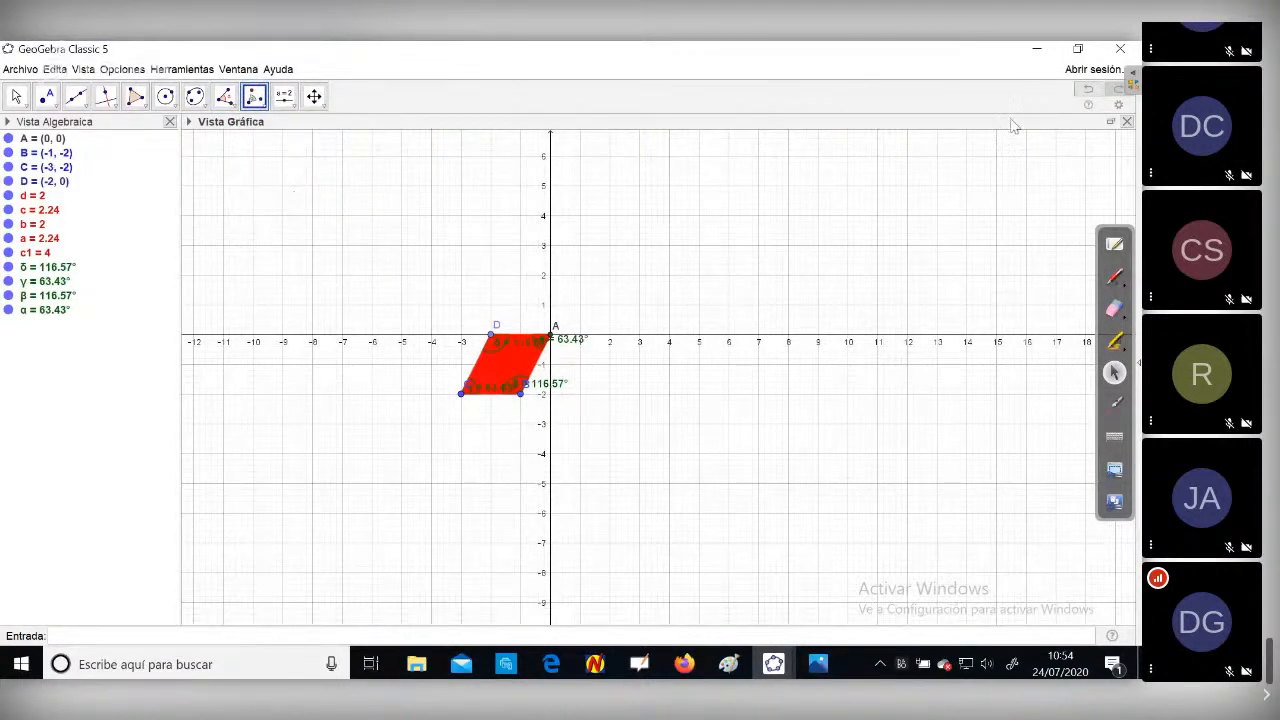
left_click(1089, 88)
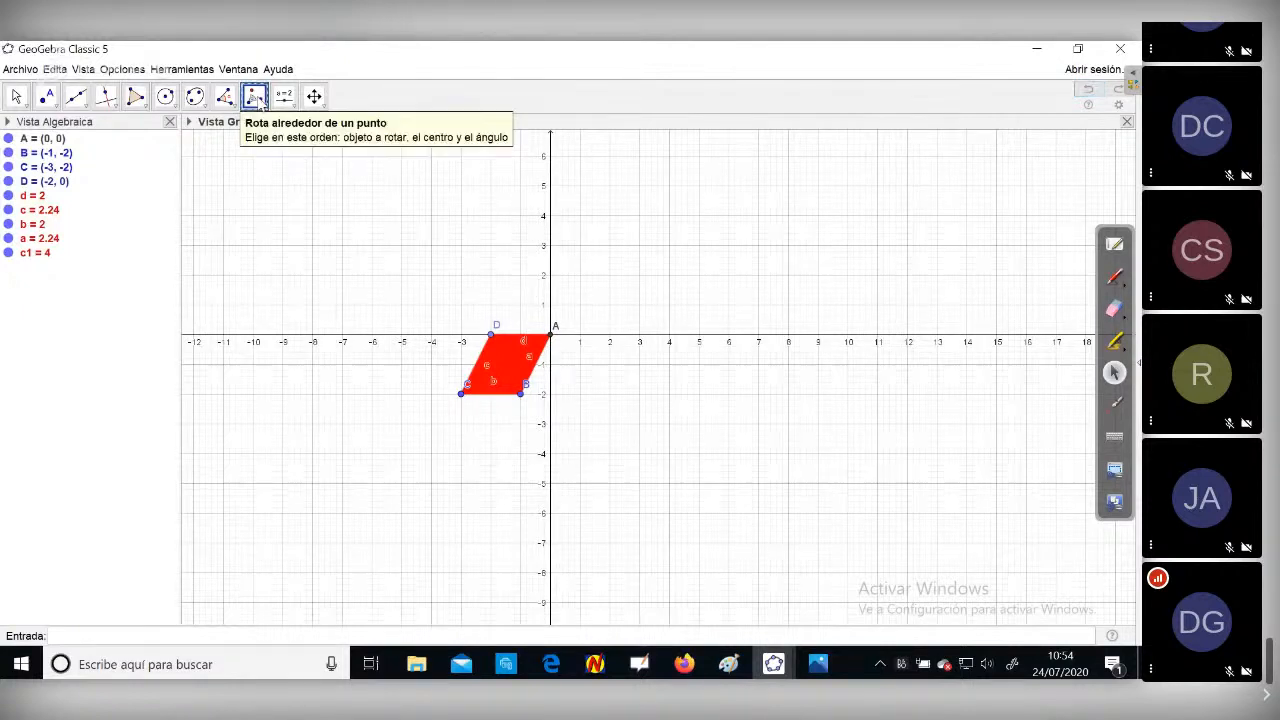
Rotate the red quadrilateral about point A at the origin by 120° counterclockwise.
right_click(508, 370)
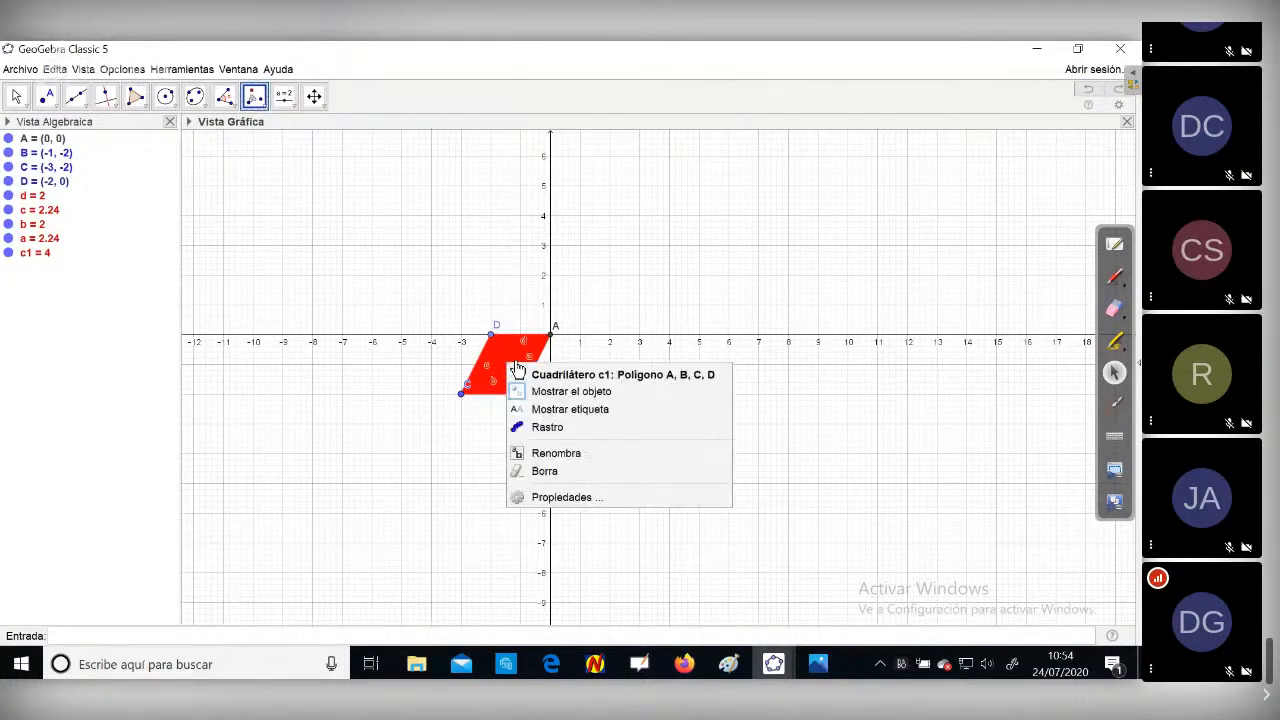
left_click(508, 370)
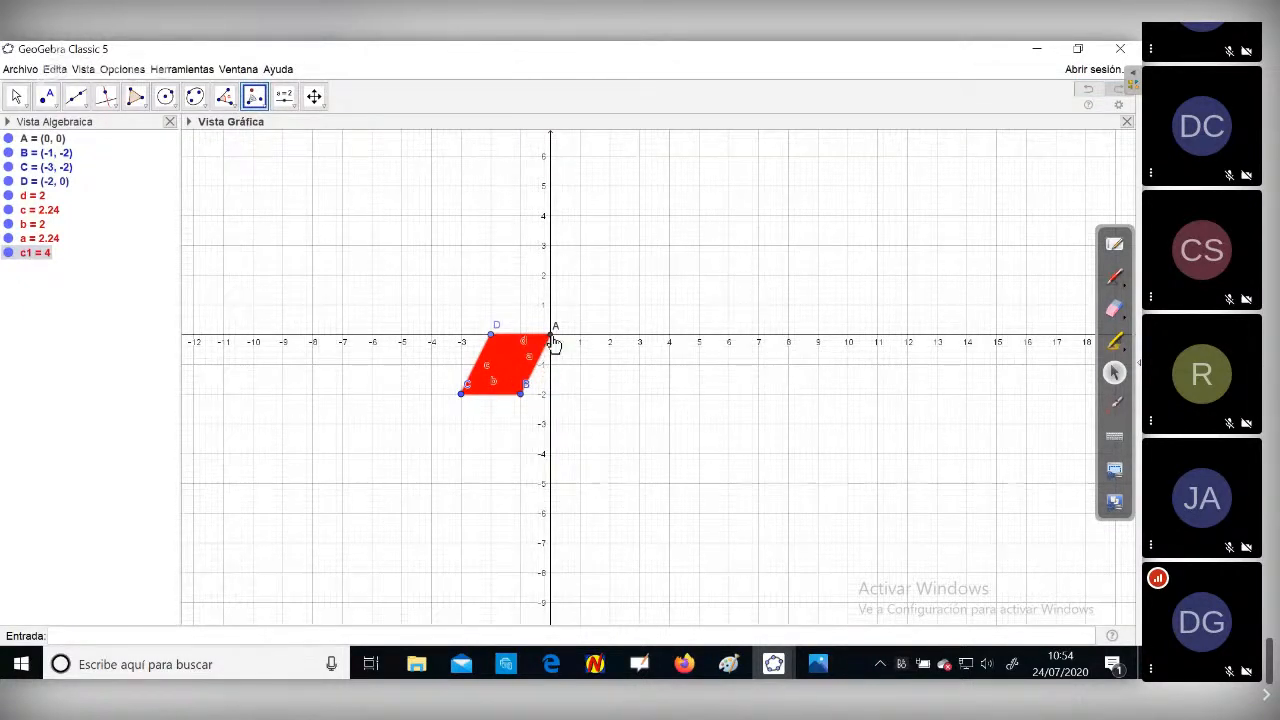
left_click(552, 340)
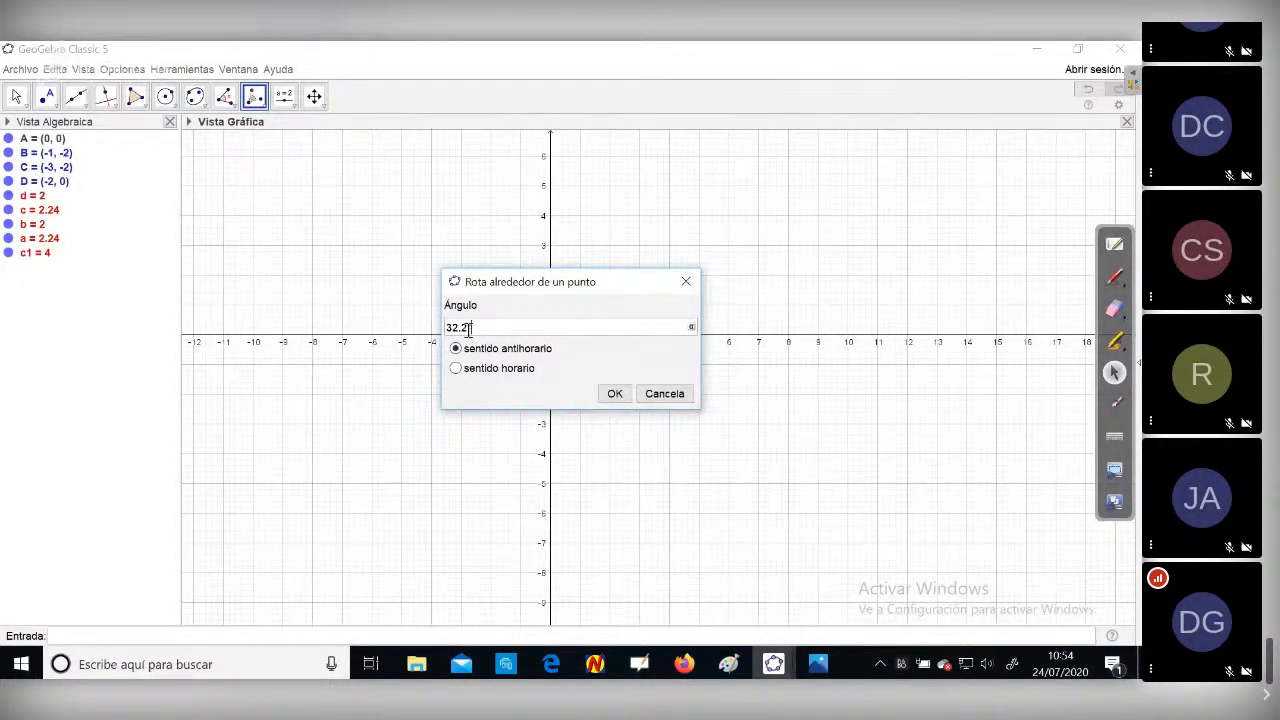
key("BackSpace")
key("BackSpace")
key("BackSpace")
key("BackSpace")
key("BackSpace")
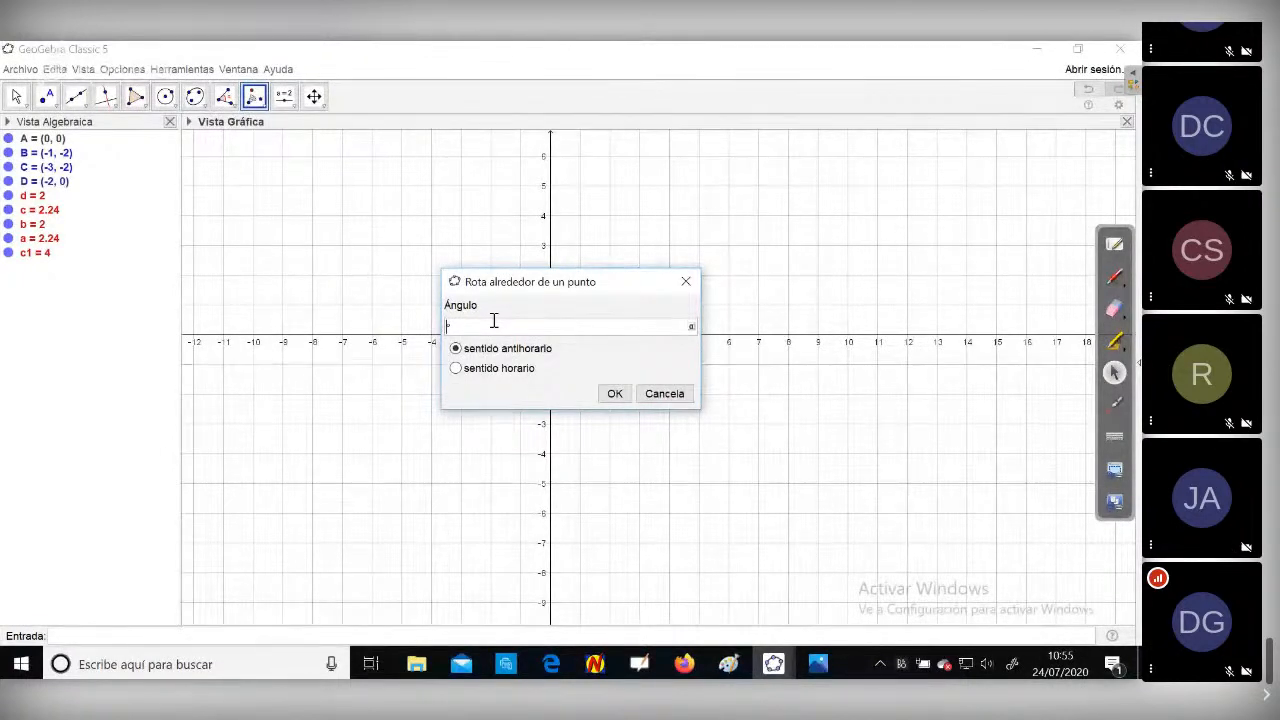
left_click_drag(620, 286, 822, 185)
type("120")
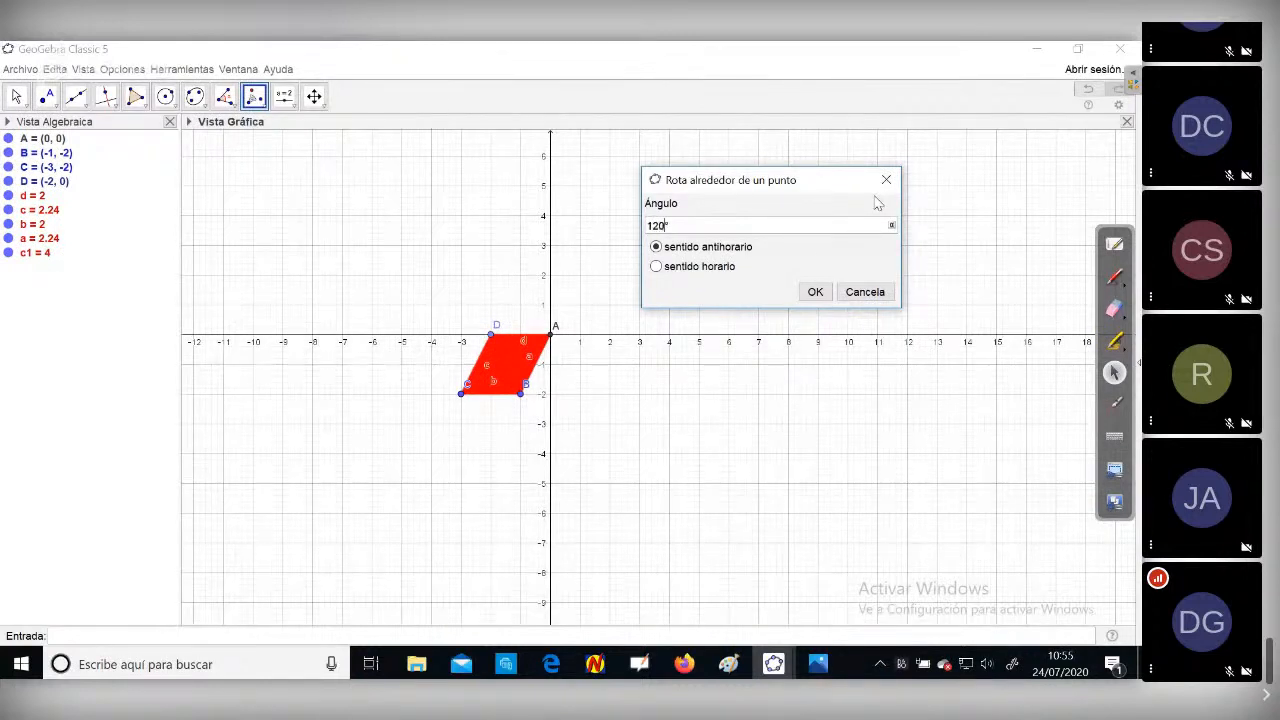
key("Return")
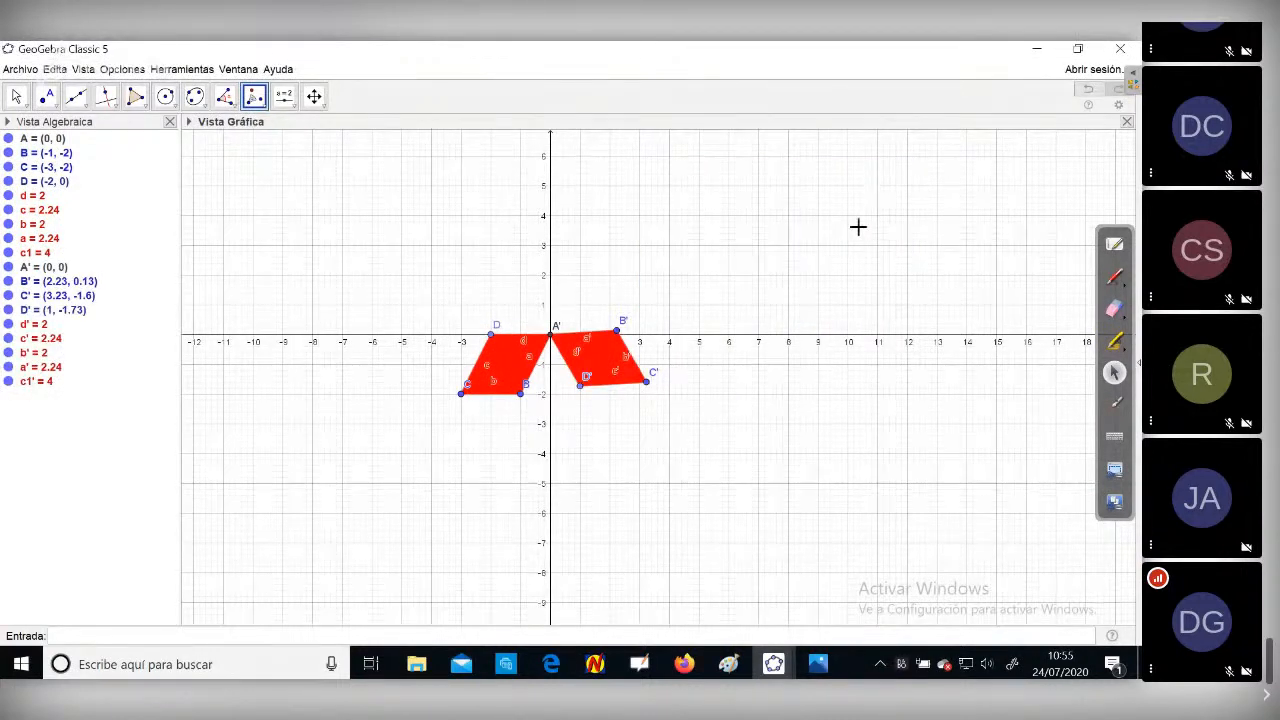
Rotate the second red quadrilateral (A'B'C'D') about the origin by 120° counterclockwise to form the logo's upper part.
right_click(604, 368)
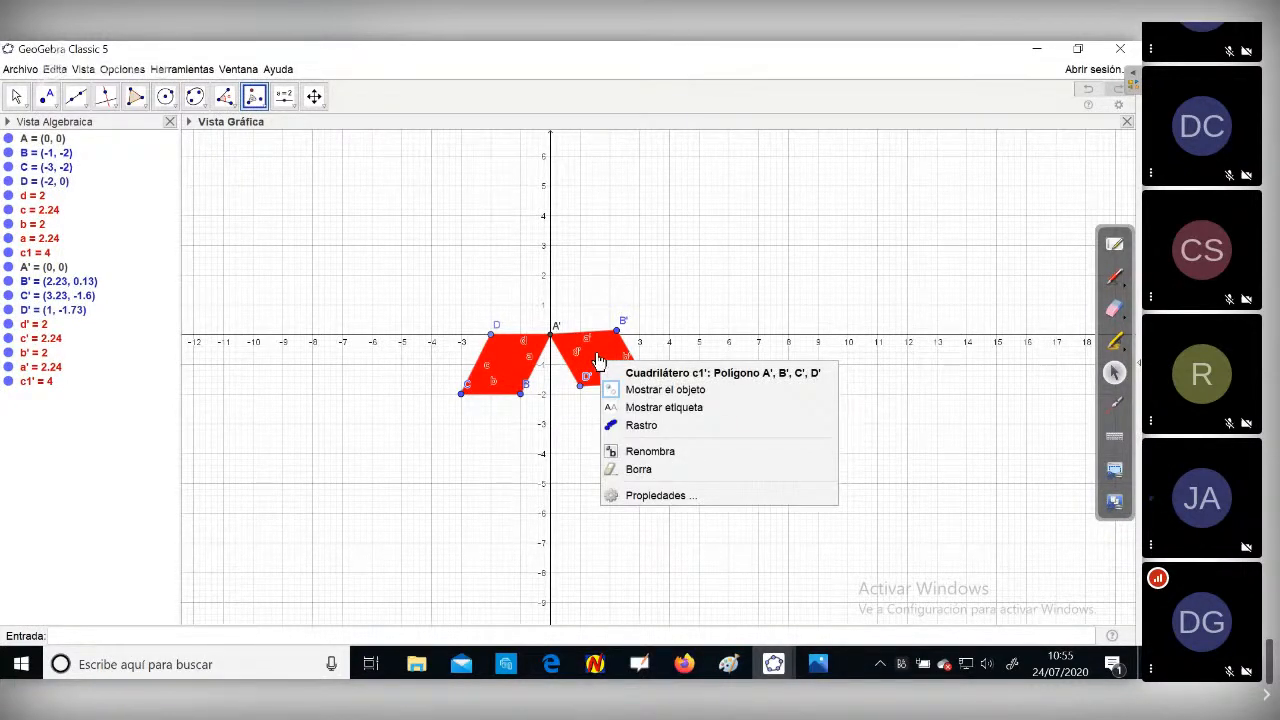
left_click(593, 367)
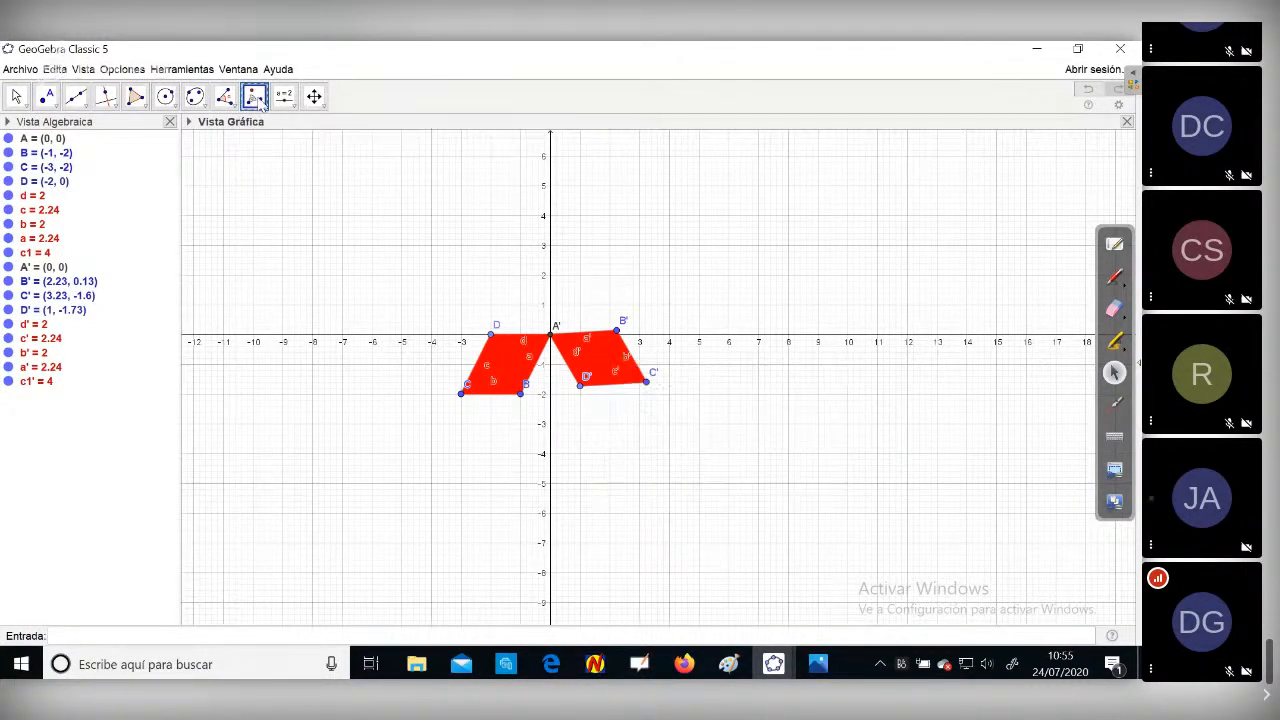
right_click(597, 358)
left_click(622, 366)
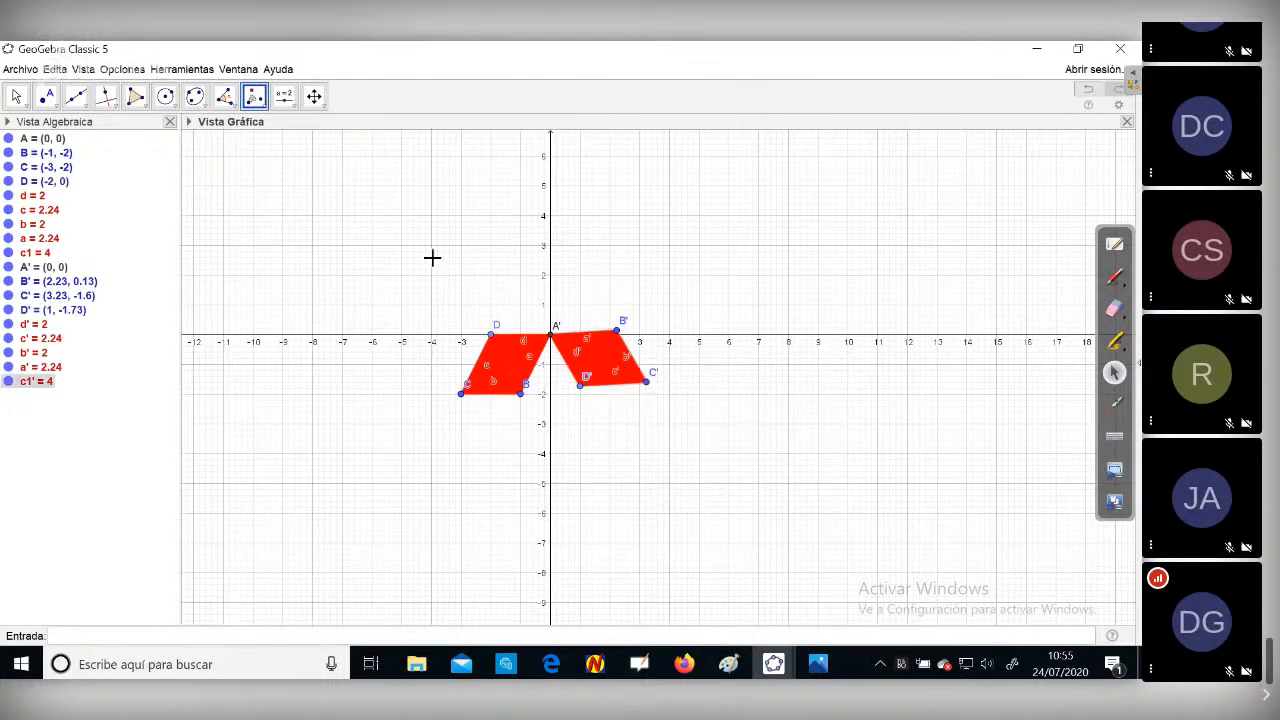
left_click(552, 342)
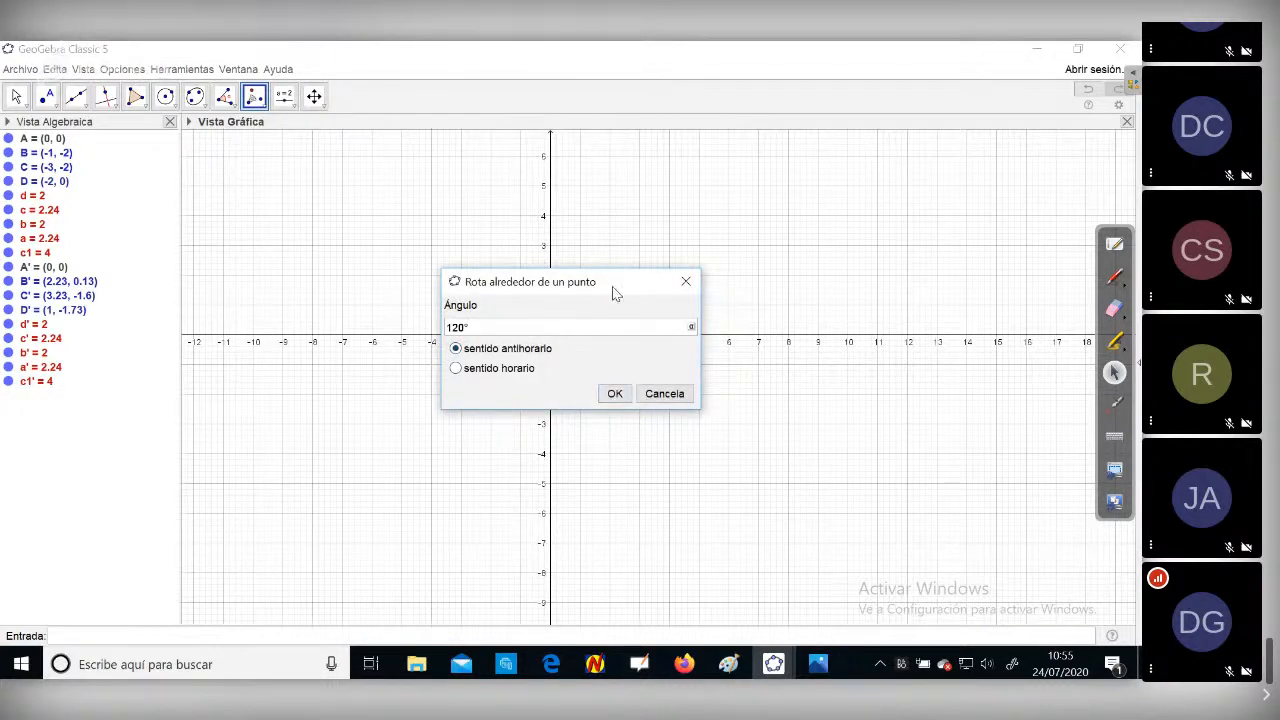
left_click_drag(614, 292, 964, 179)
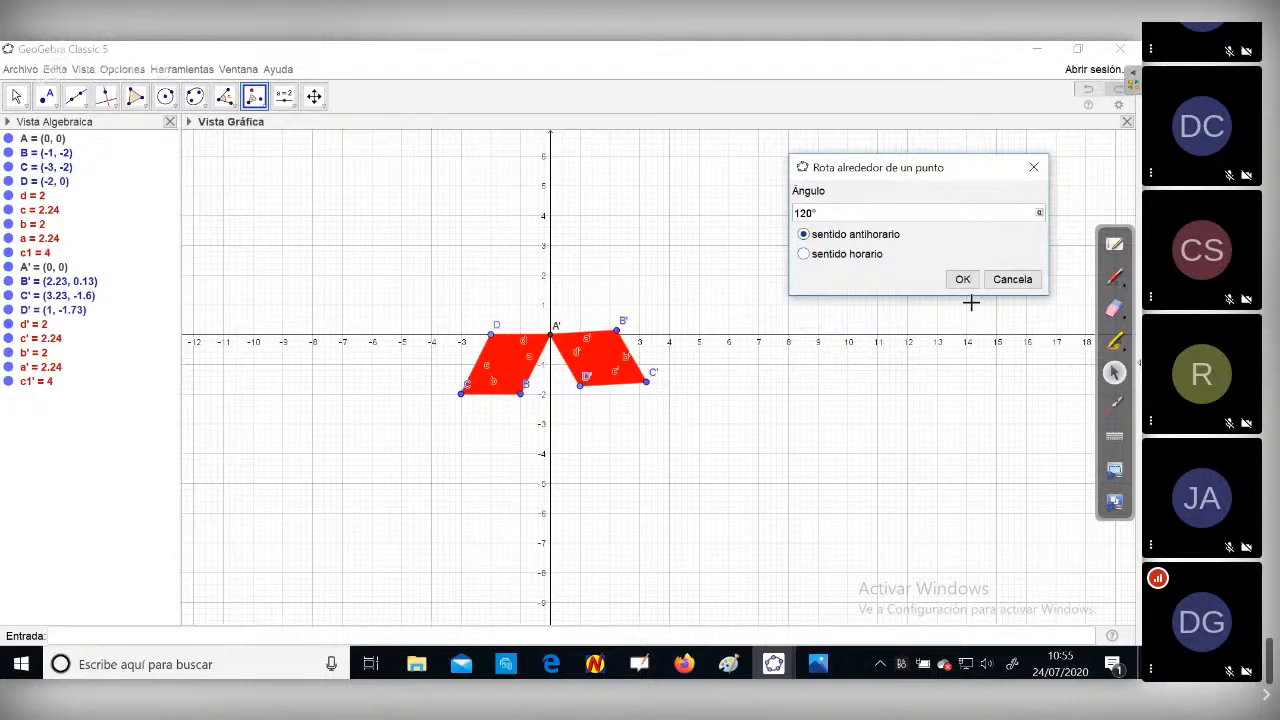
left_click(965, 282)
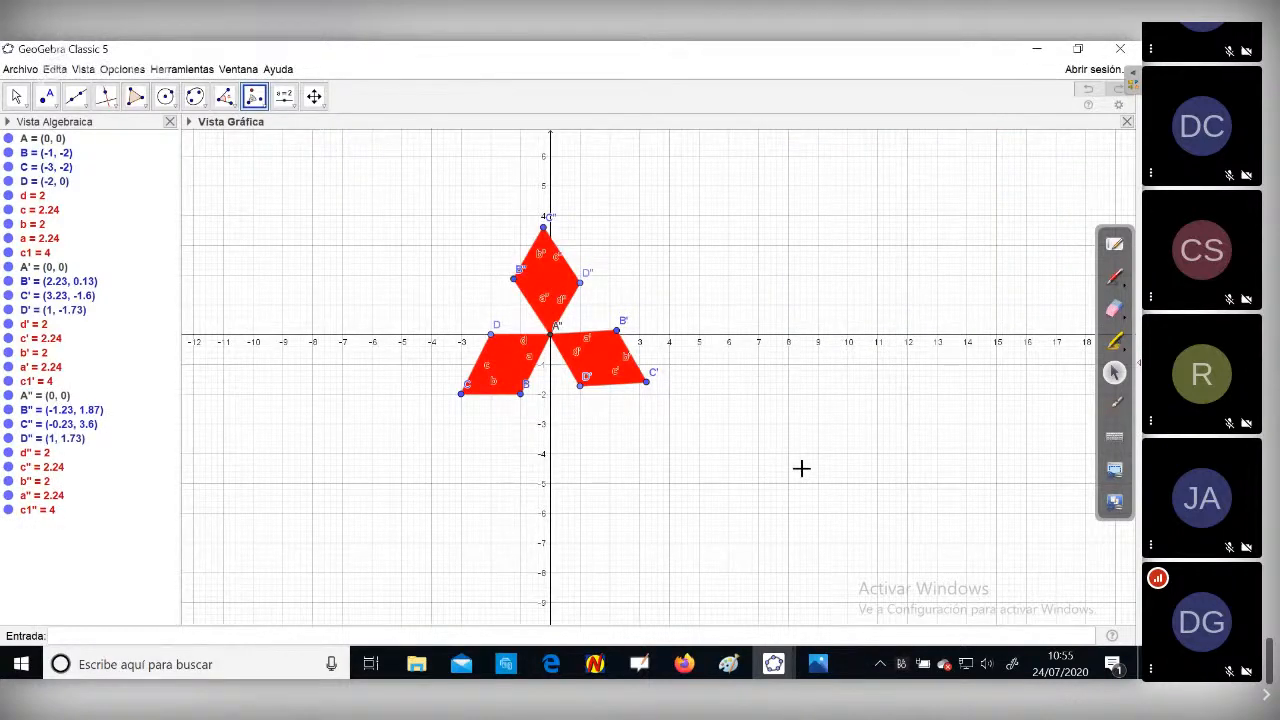
scroll(790, 450, "up", 5)
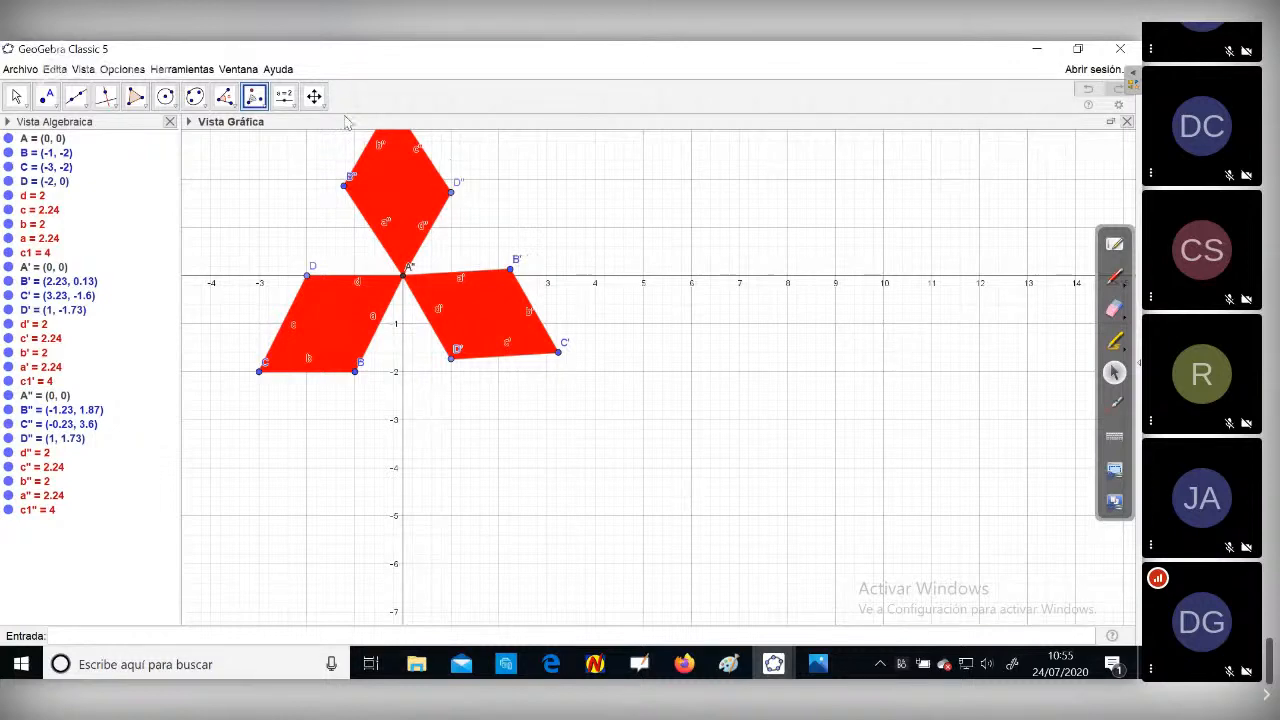
left_click(314, 97)
left_click_drag(560, 209, 635, 300)
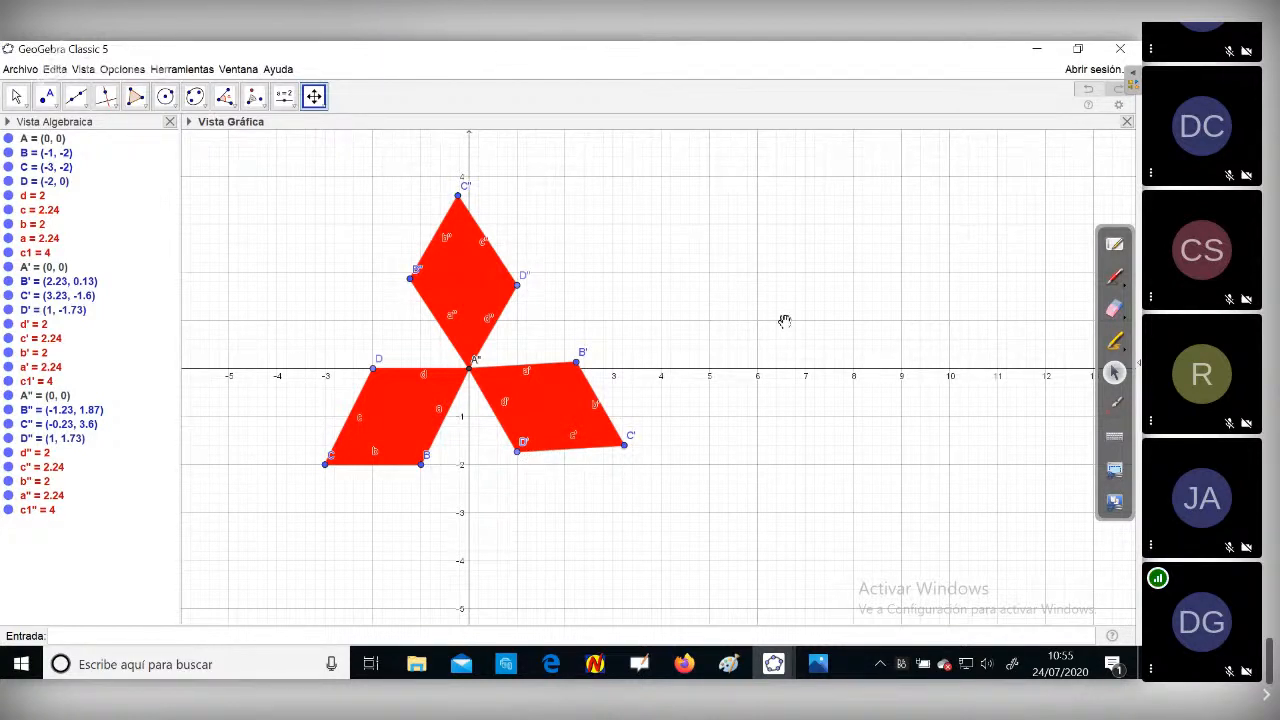
left_click_drag(789, 343, 843, 347)
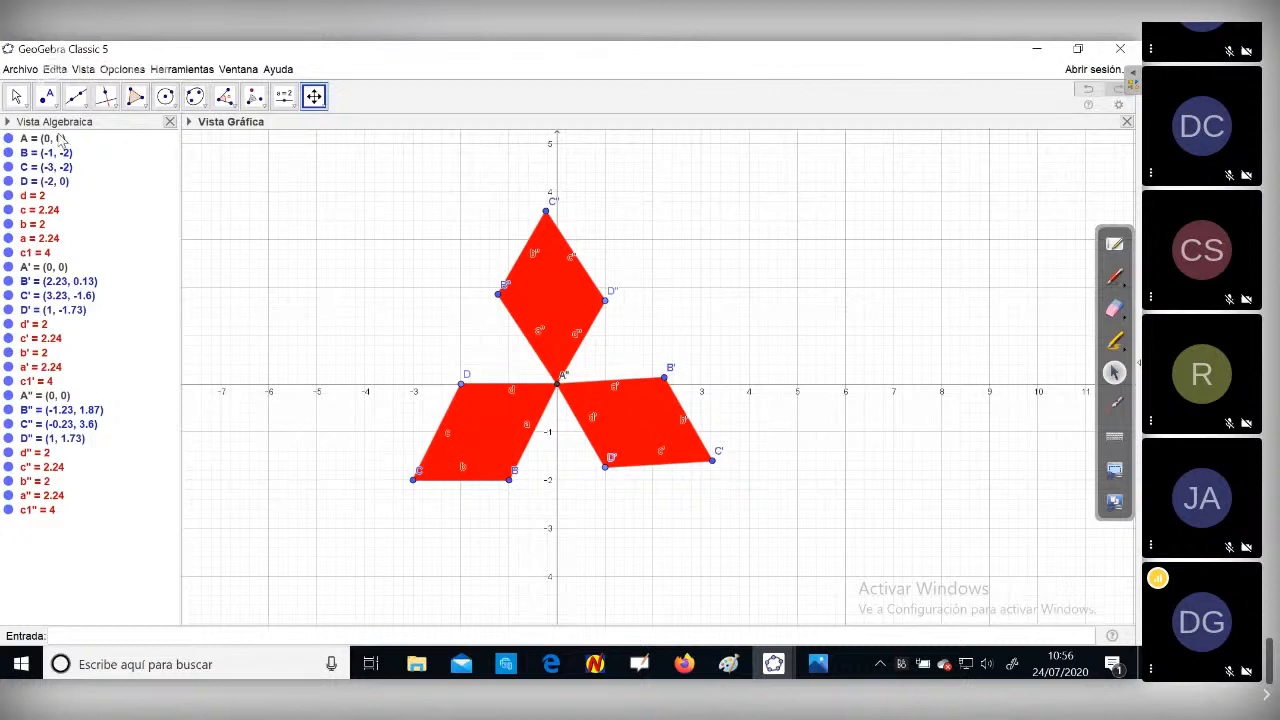
Hide the third quadrilateral and its sides, and close the drawing without saving the changes.
left_click(83, 184)
left_click(8, 510)
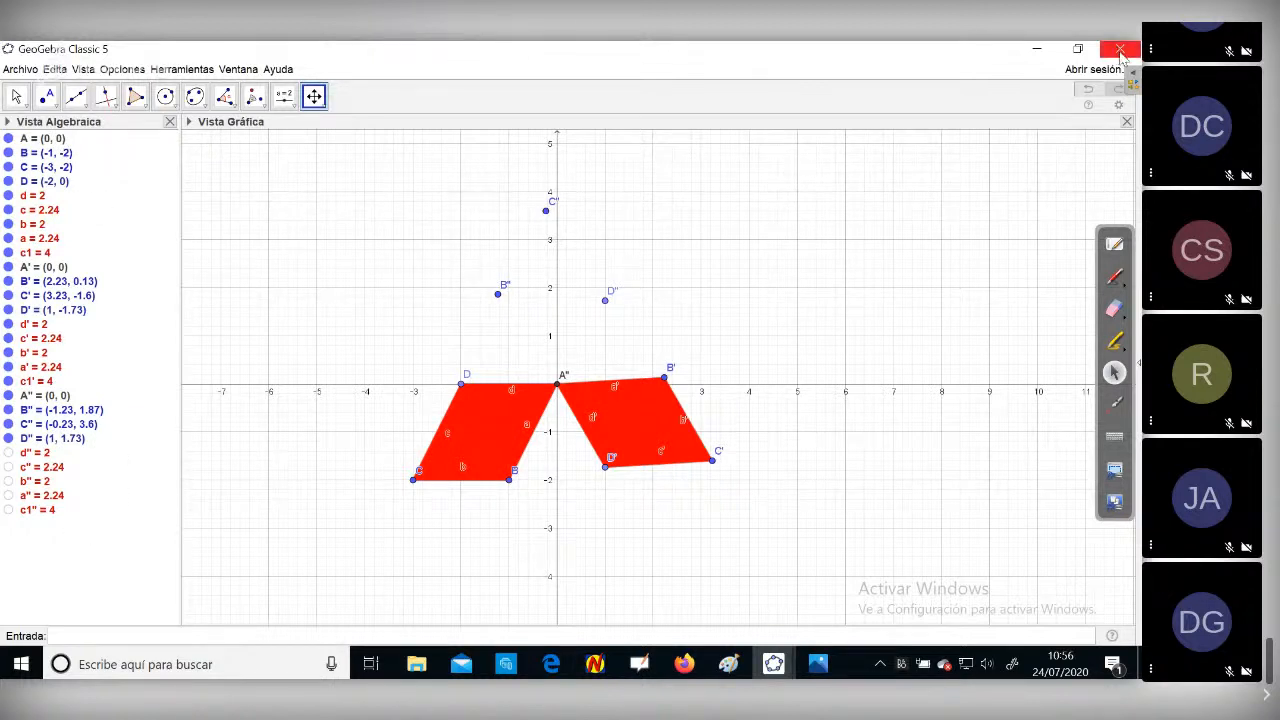
left_click(1127, 122)
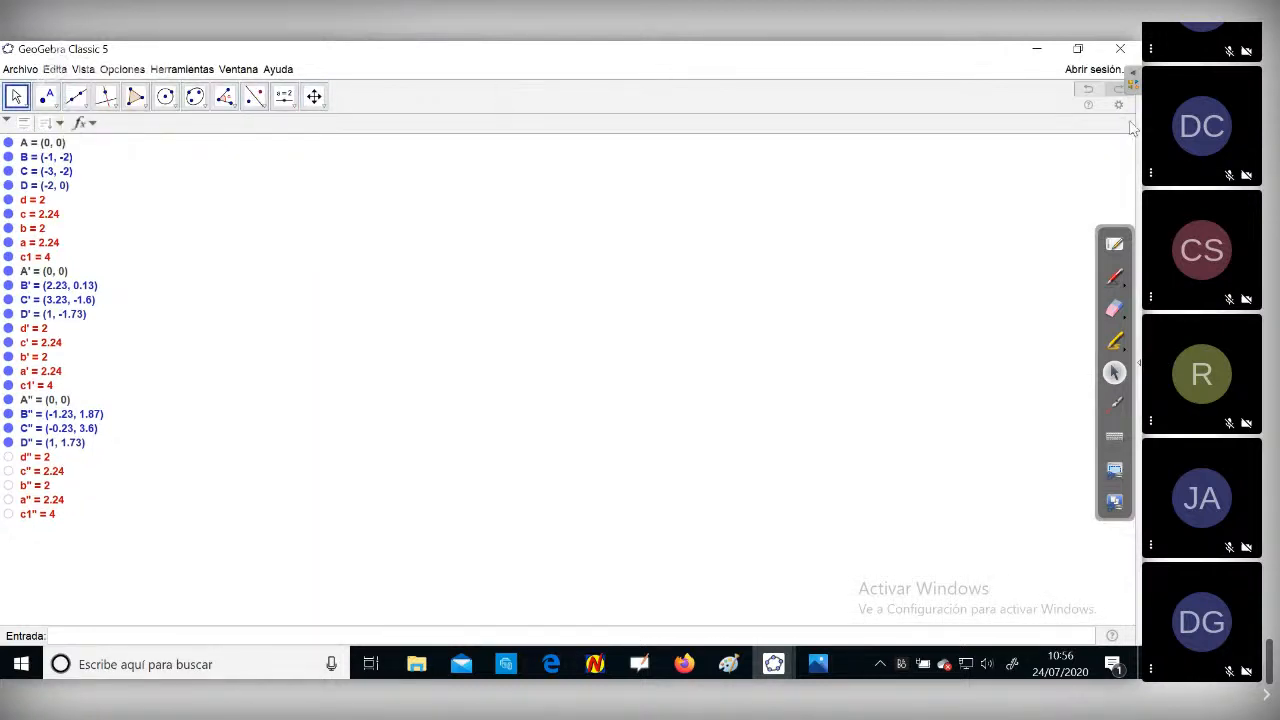
left_click(1120, 48)
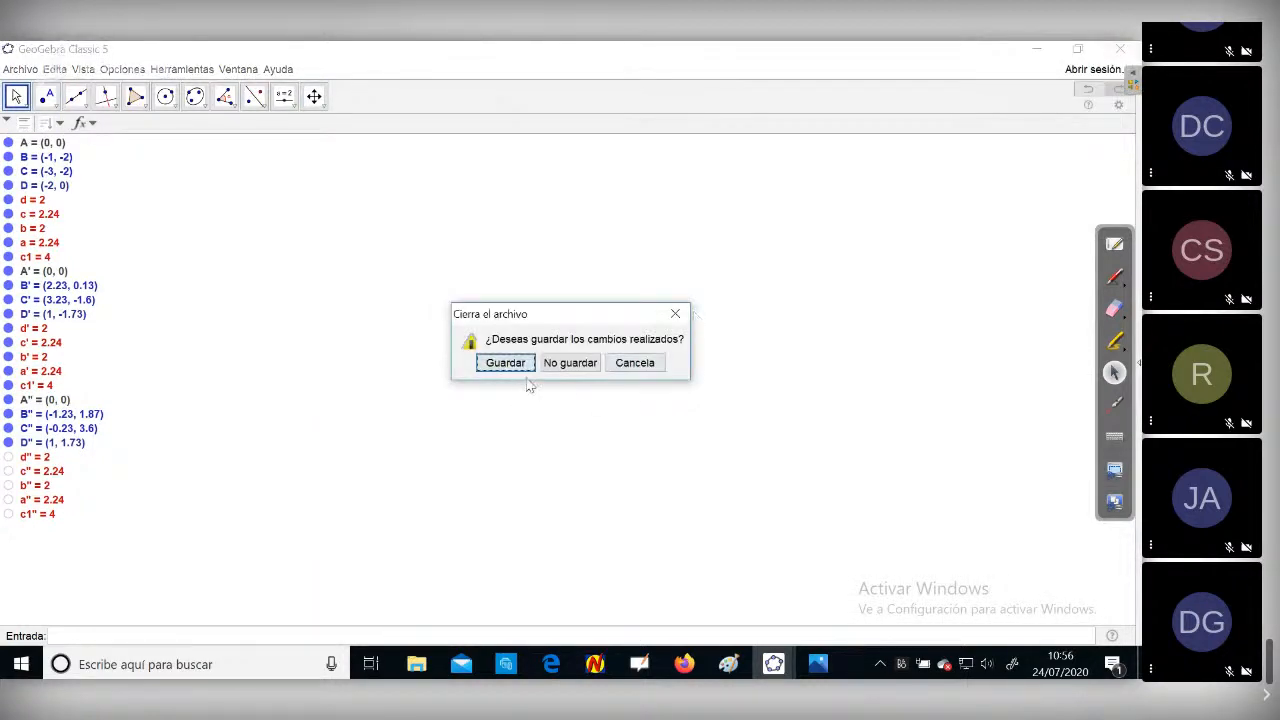
left_click(553, 365)
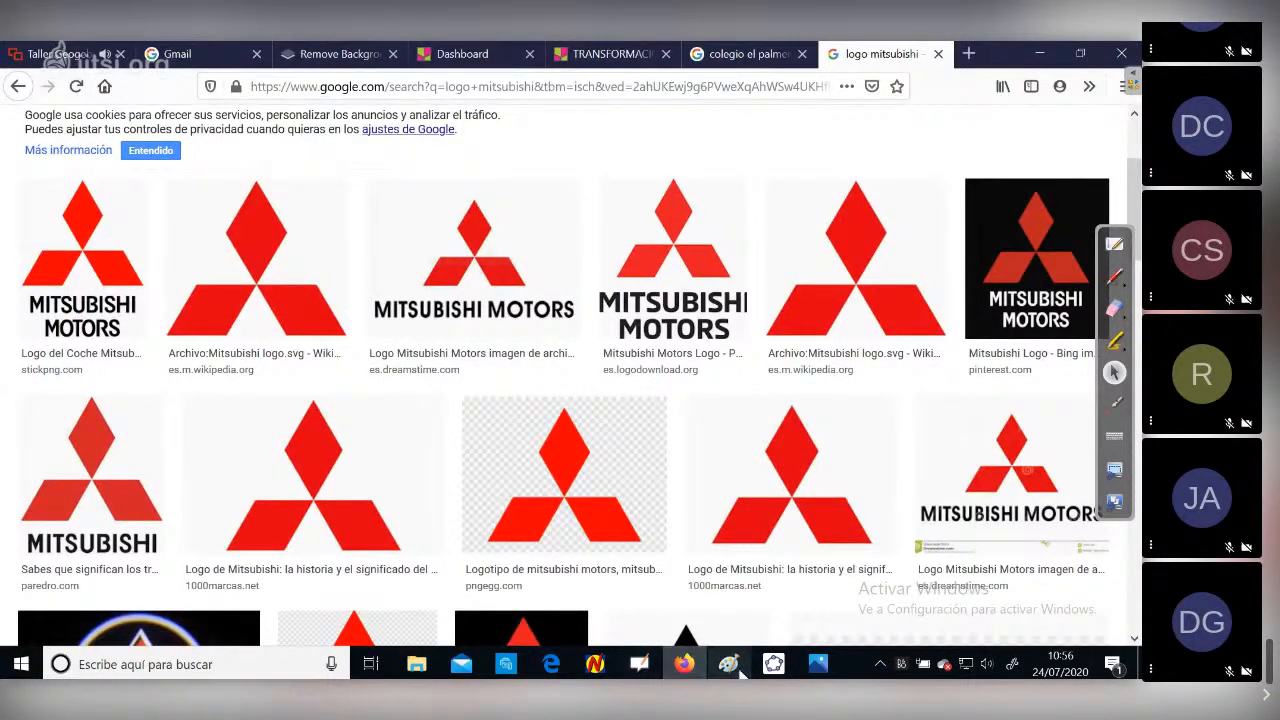
Open the Snipping Tool and capture the whole second Wikipedia Mitsubishi logo image in the upper row of results.
left_click(20, 664)
left_click(129, 281)
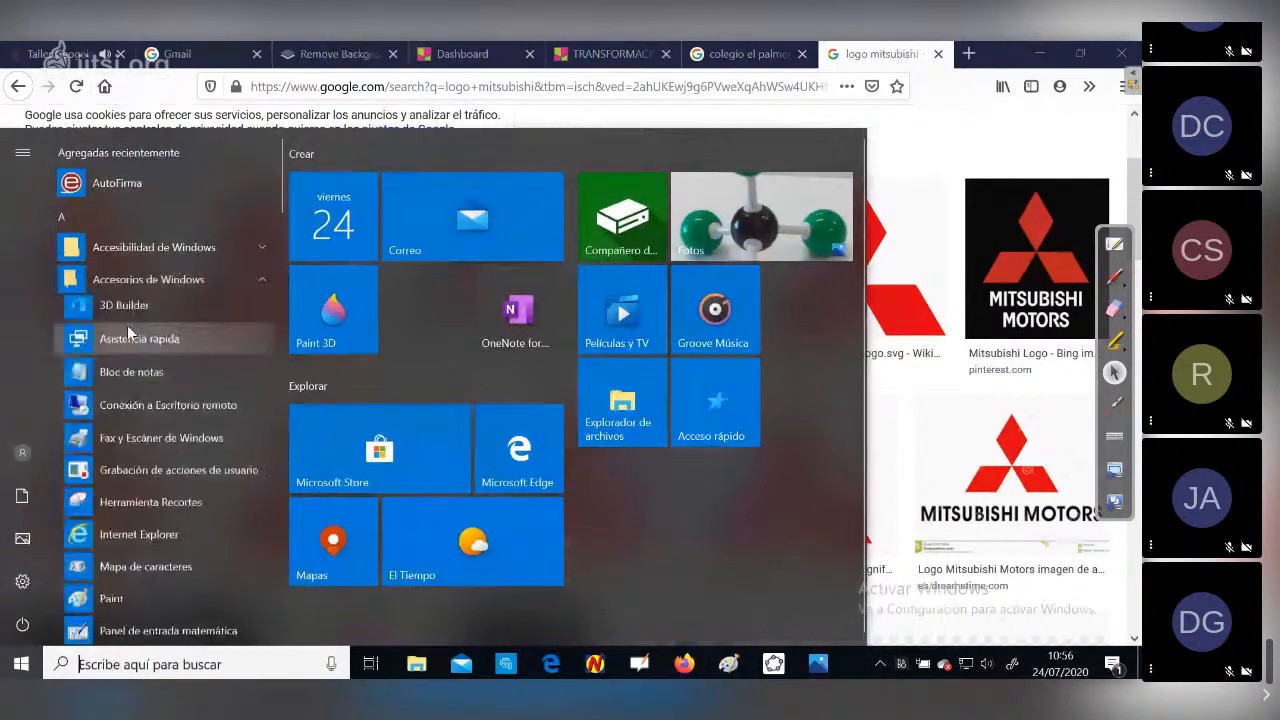
scroll(105, 505, "down", 2)
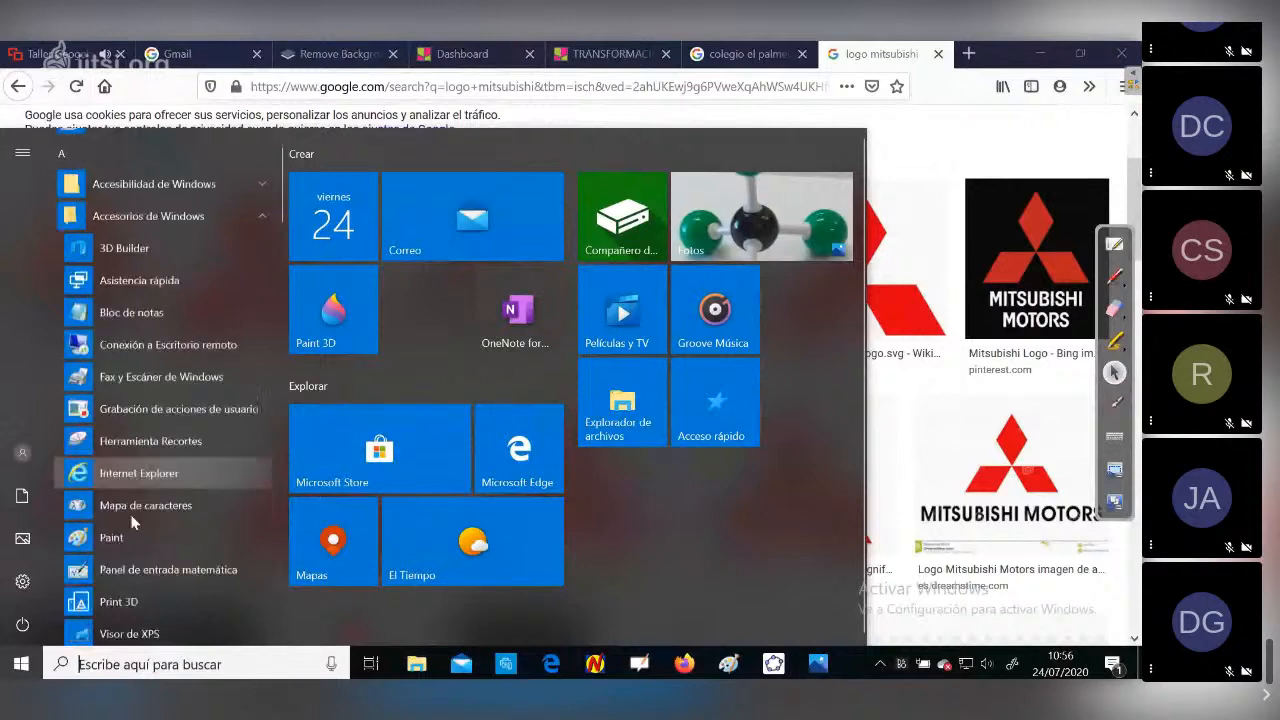
left_click(150, 427)
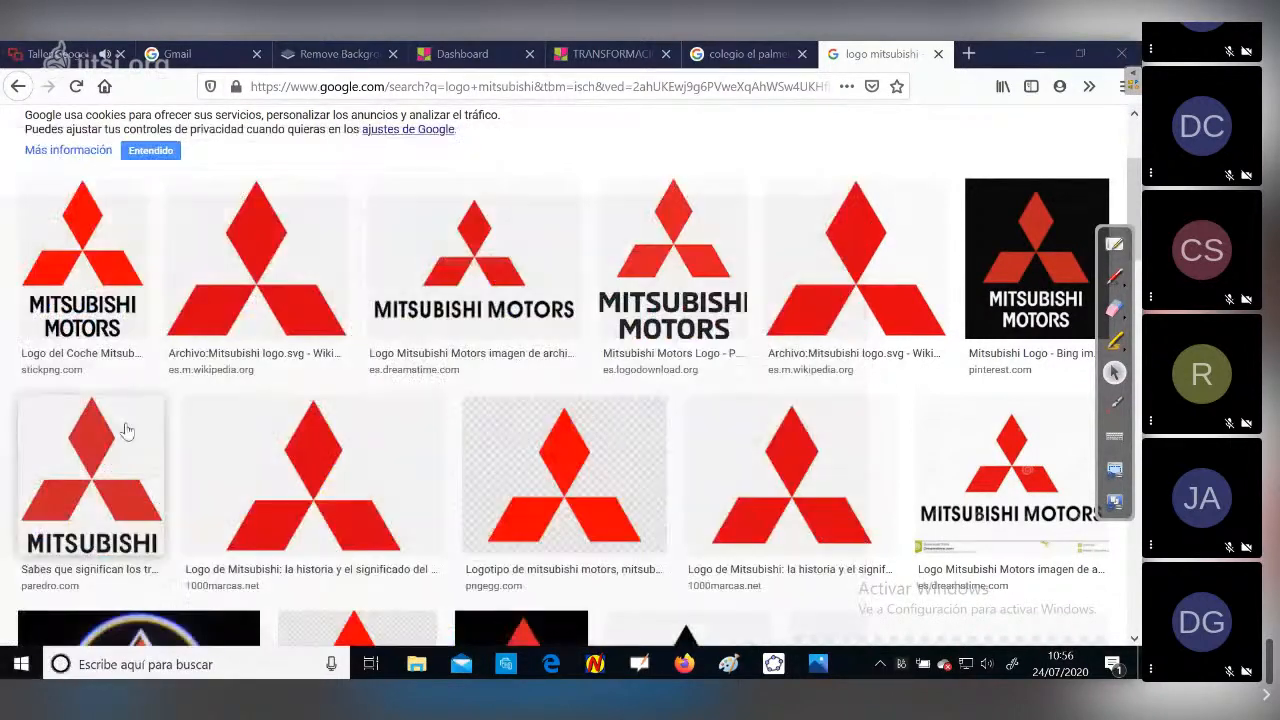
left_click(800, 436)
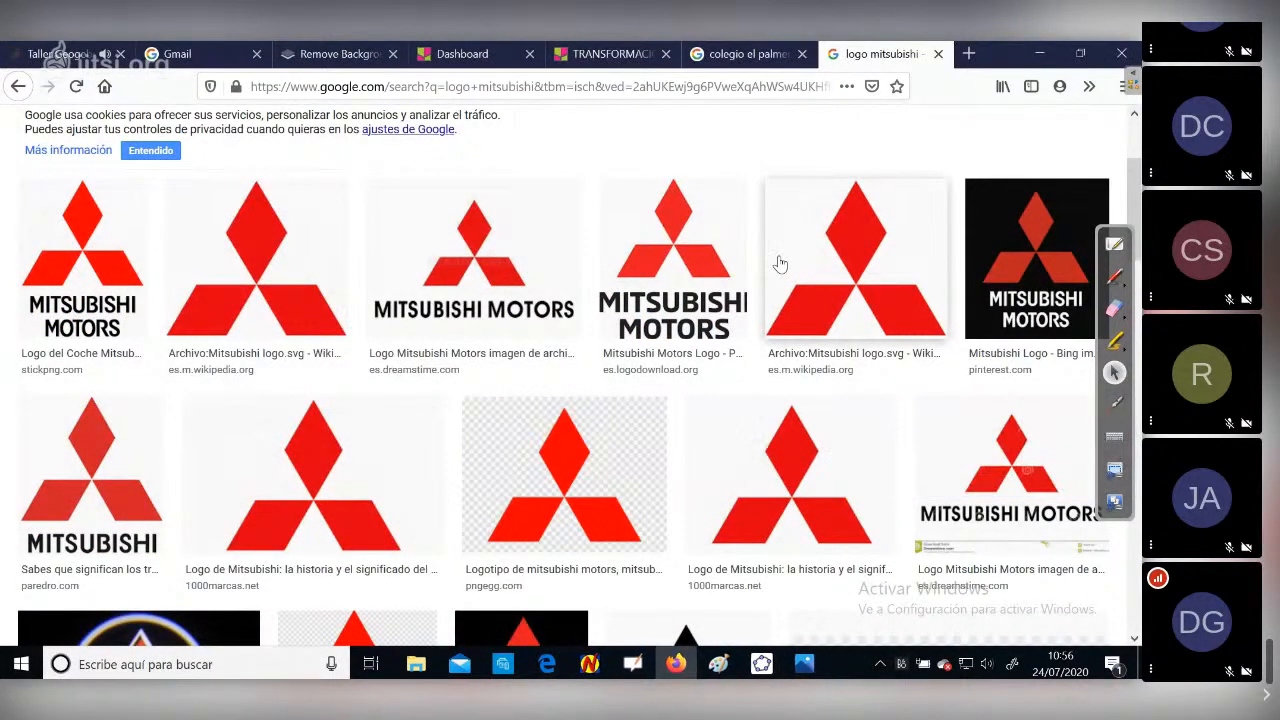
left_click_drag(767, 187, 943, 337)
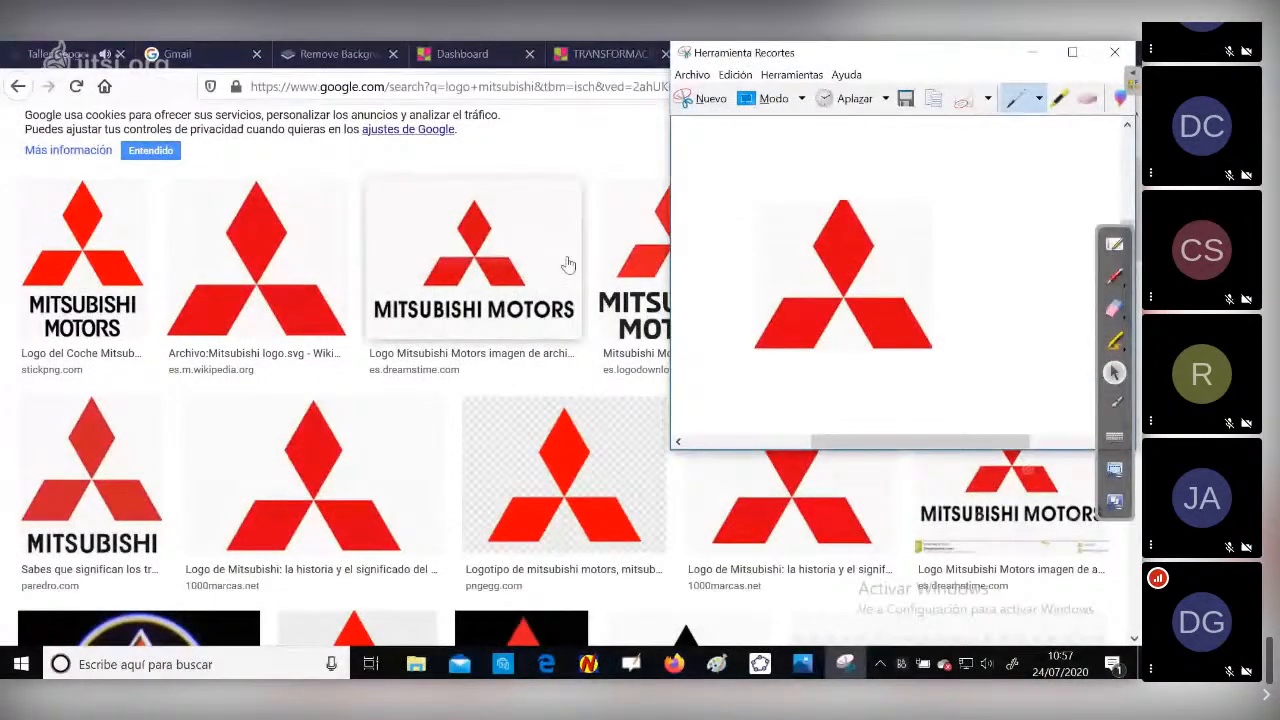
left_click(708, 97)
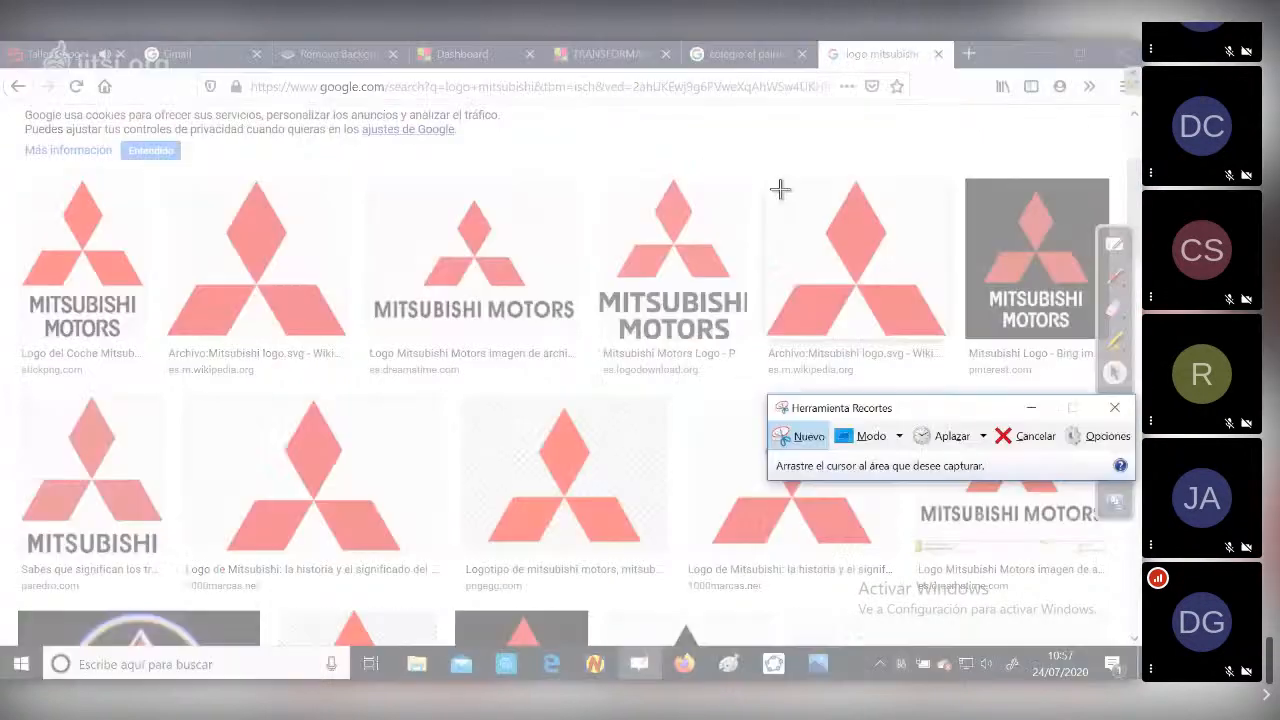
left_click_drag(762, 177, 951, 340)
Switch to the GeoGebra window holding 1_Cetrill.ggb and start a new blank drawing in it.
mouse_move(716, 664)
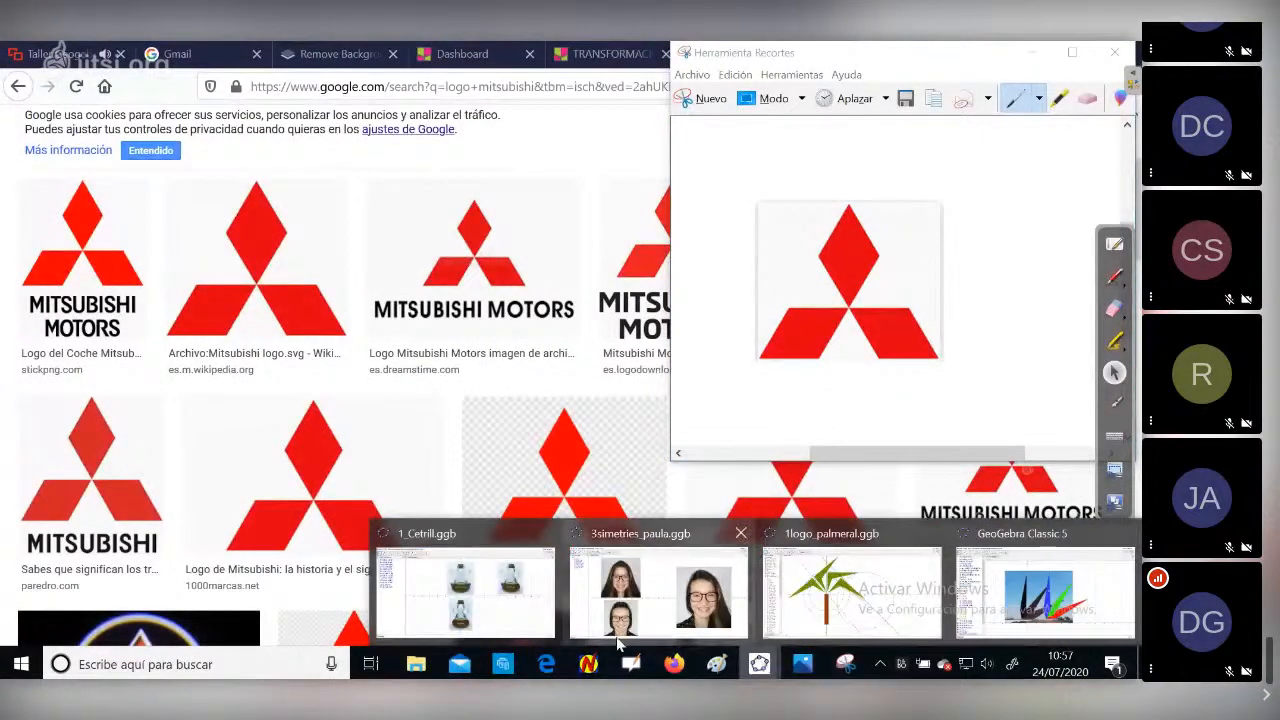
left_click(465, 590)
left_click(26, 76)
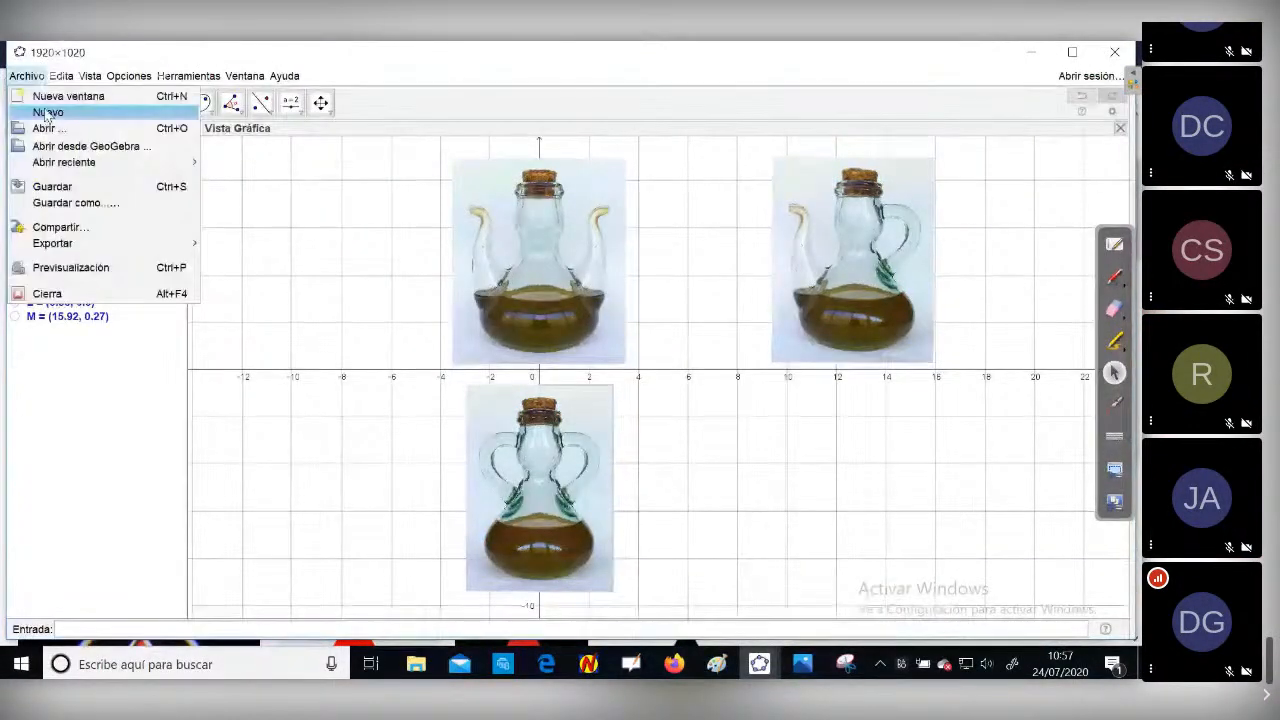
left_click(47, 112)
left_click(570, 363)
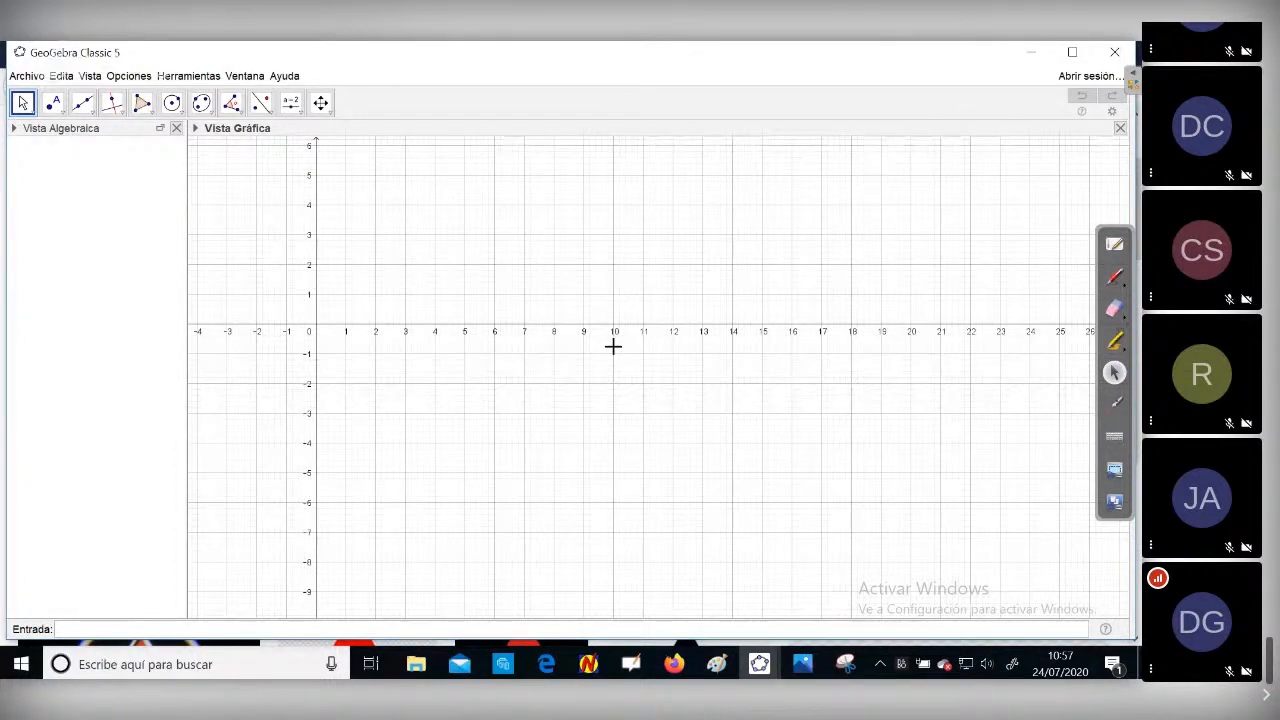
Insert the captured logo image from the clipboard and move it so its lower-left corner is at about (4.86, -5.54).
left_click(61, 75)
mouse_move(200, 191)
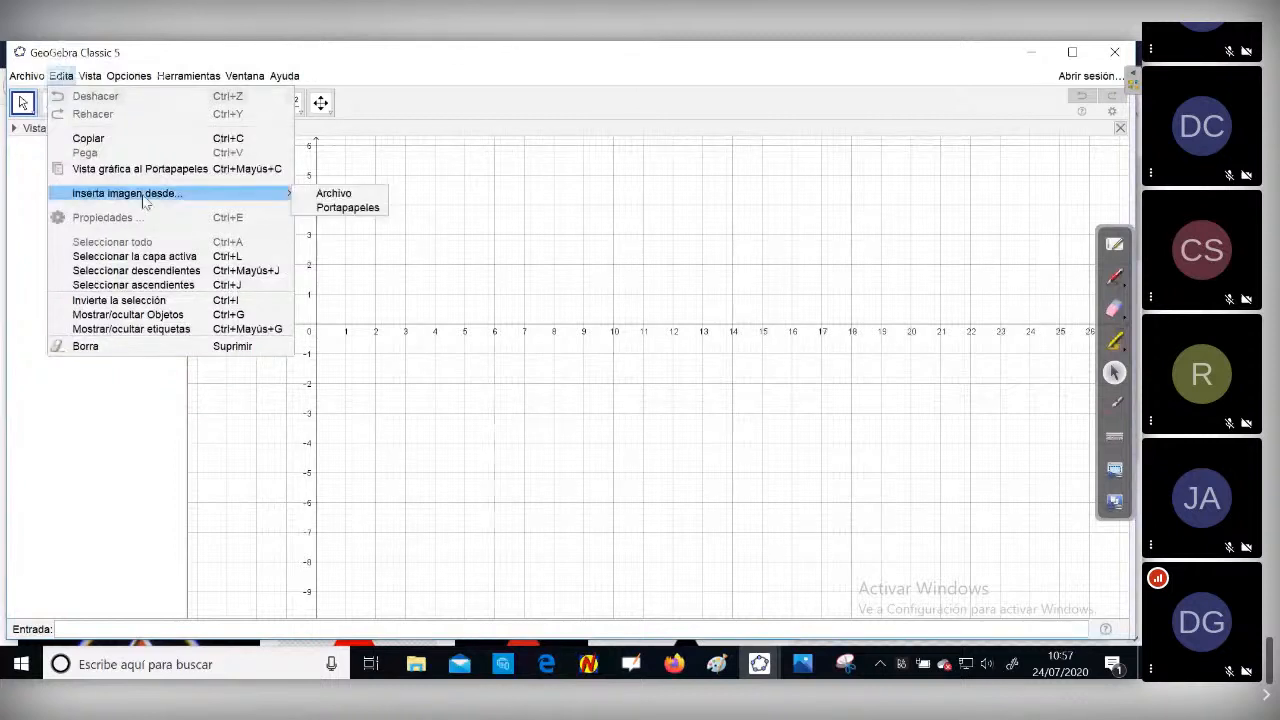
left_click(320, 207)
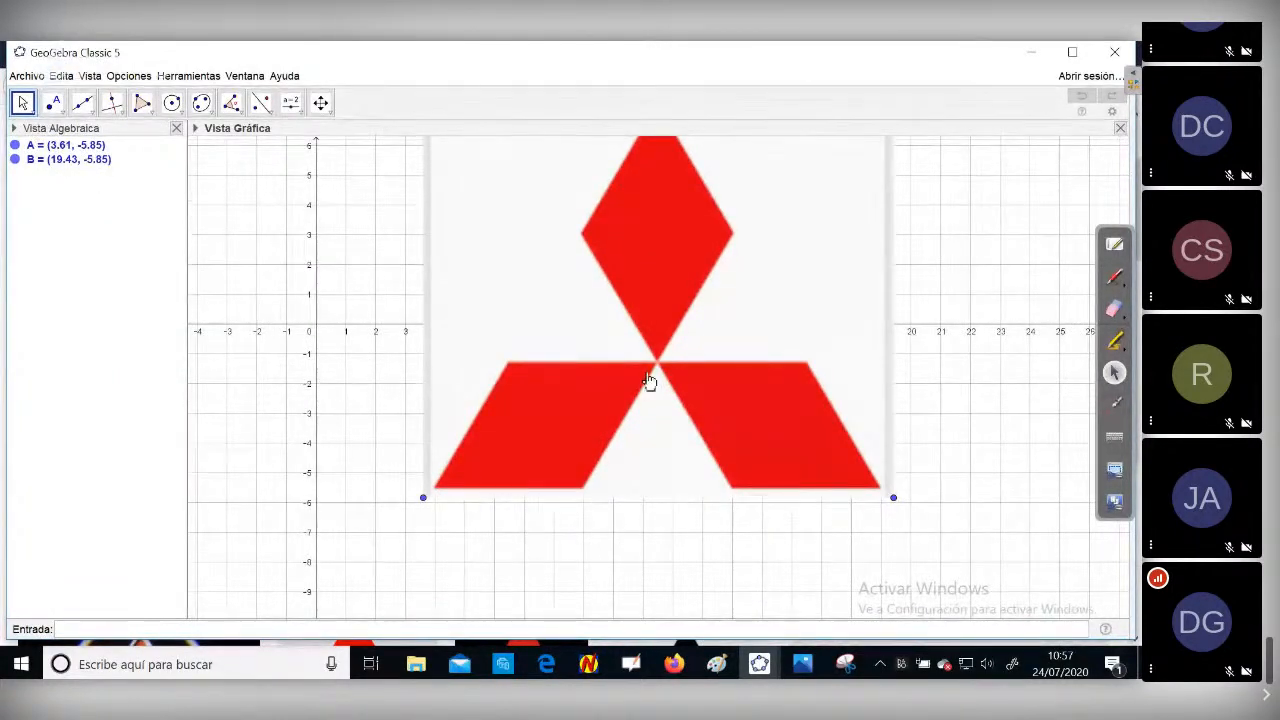
left_click_drag(662, 370, 690, 347)
scroll(715, 425, "down", 3)
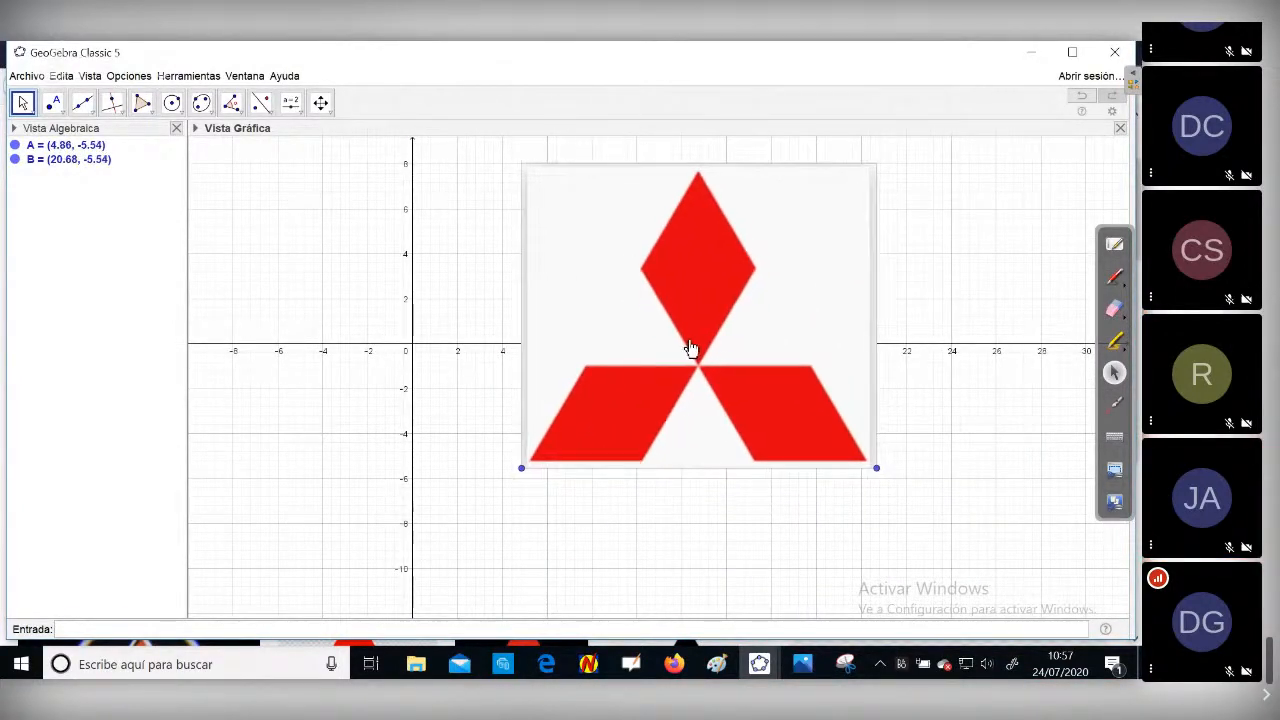
Hide the image's corner points A and B.
left_click(17, 153)
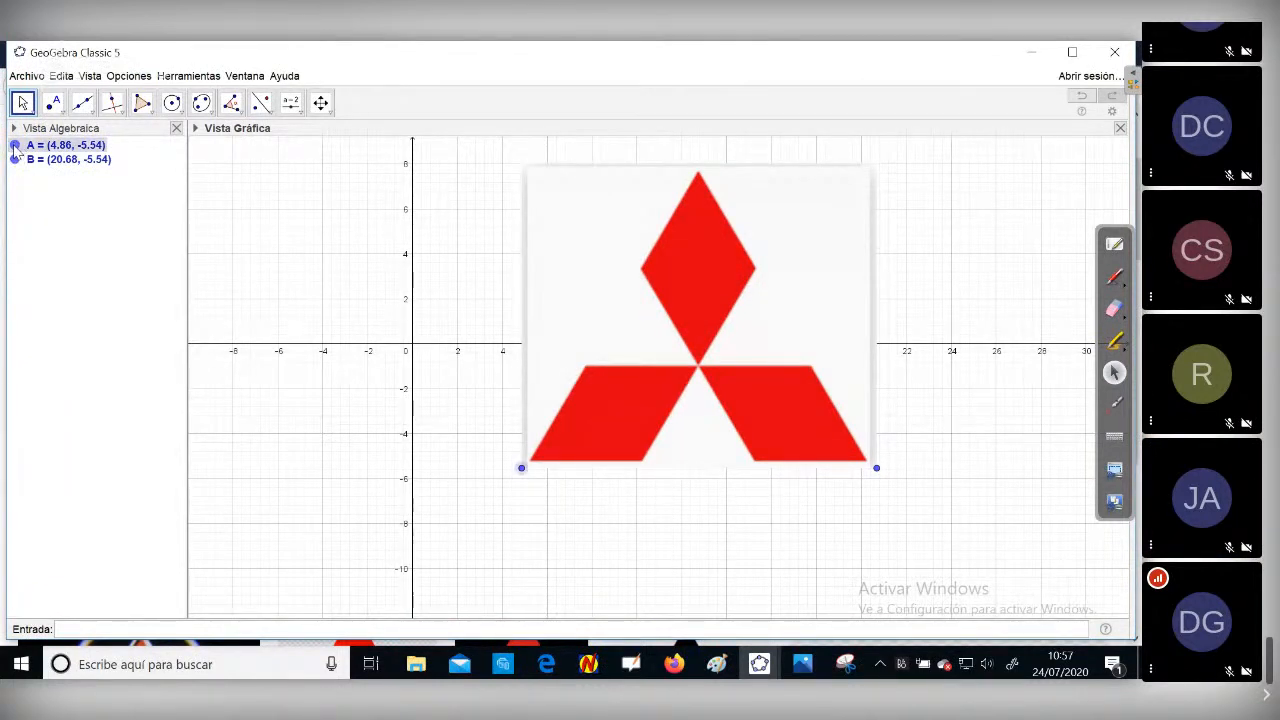
left_click(15, 145)
left_click(16, 159)
left_click(16, 159)
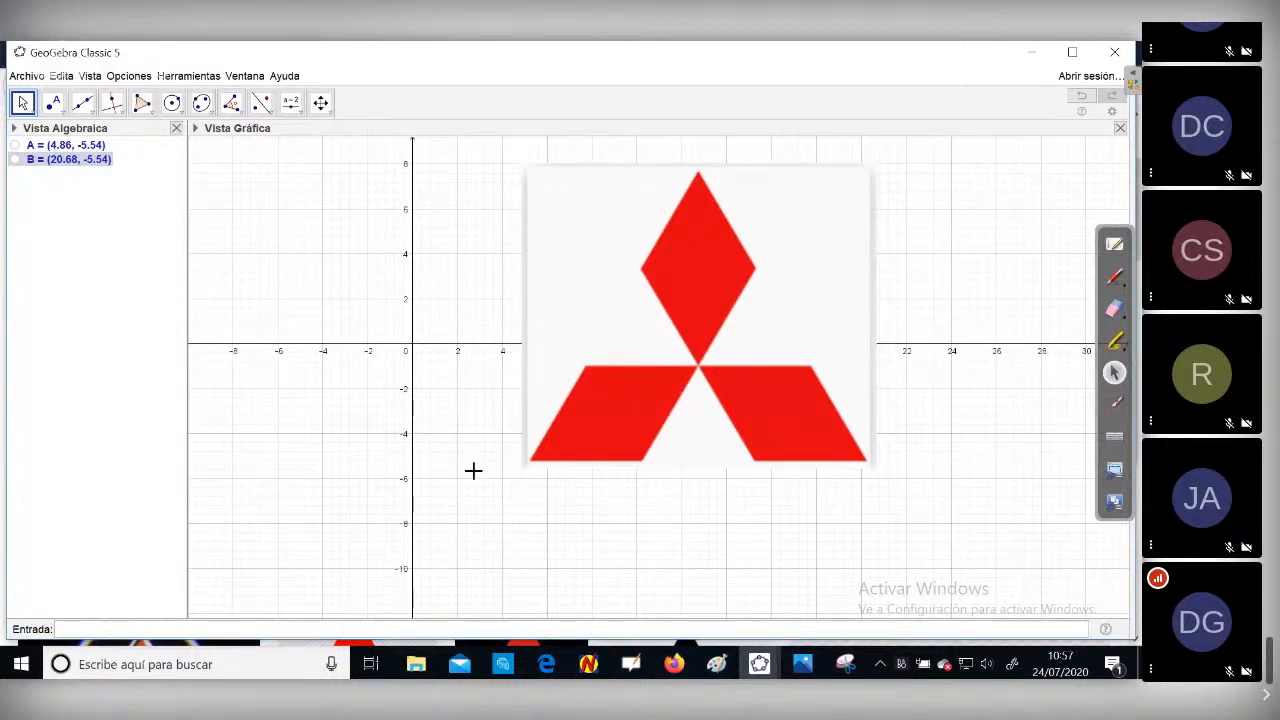
Draw a regular polygon with 3 vertices whose base joins the logo's two lower outer corners.
left_click(143, 104)
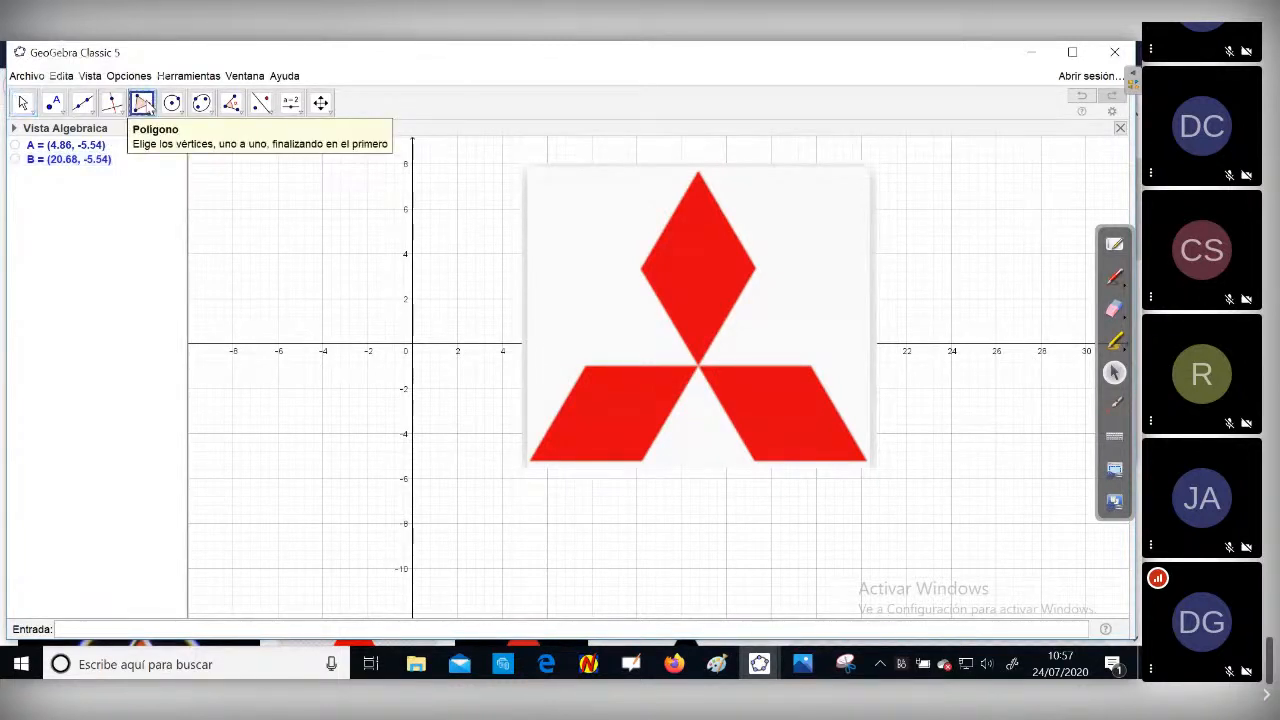
left_click(152, 116)
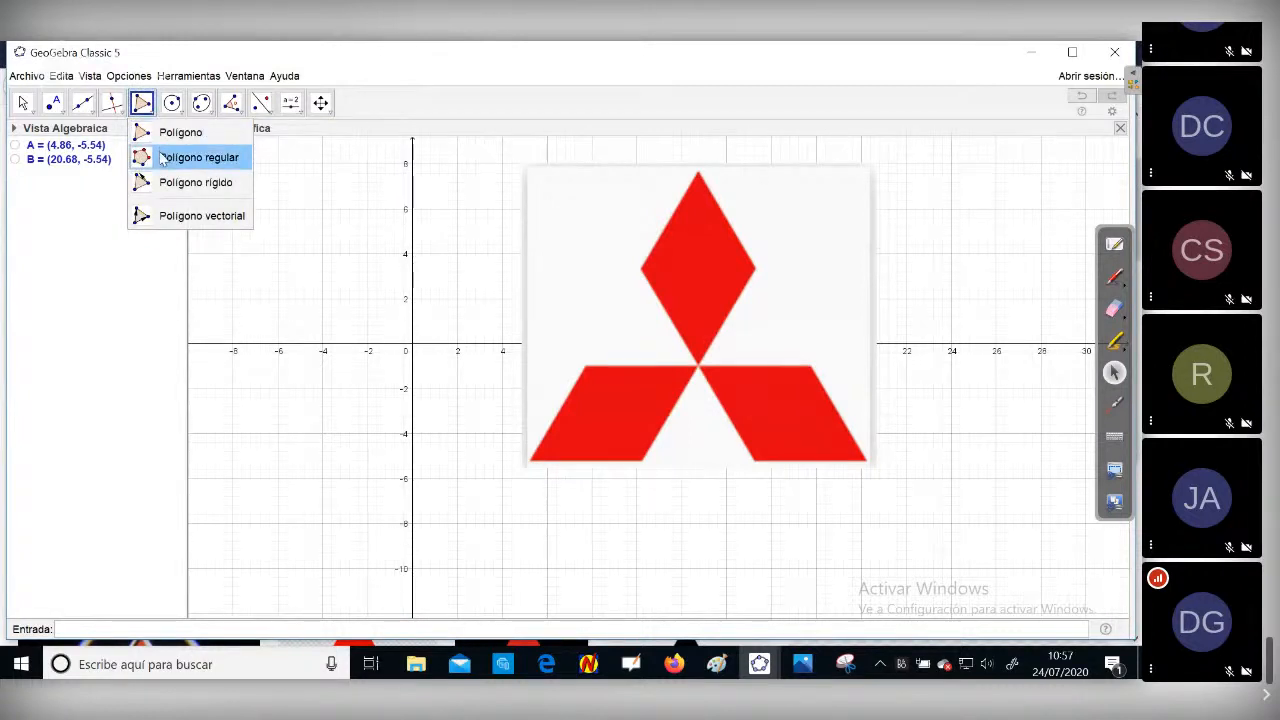
left_click(163, 158)
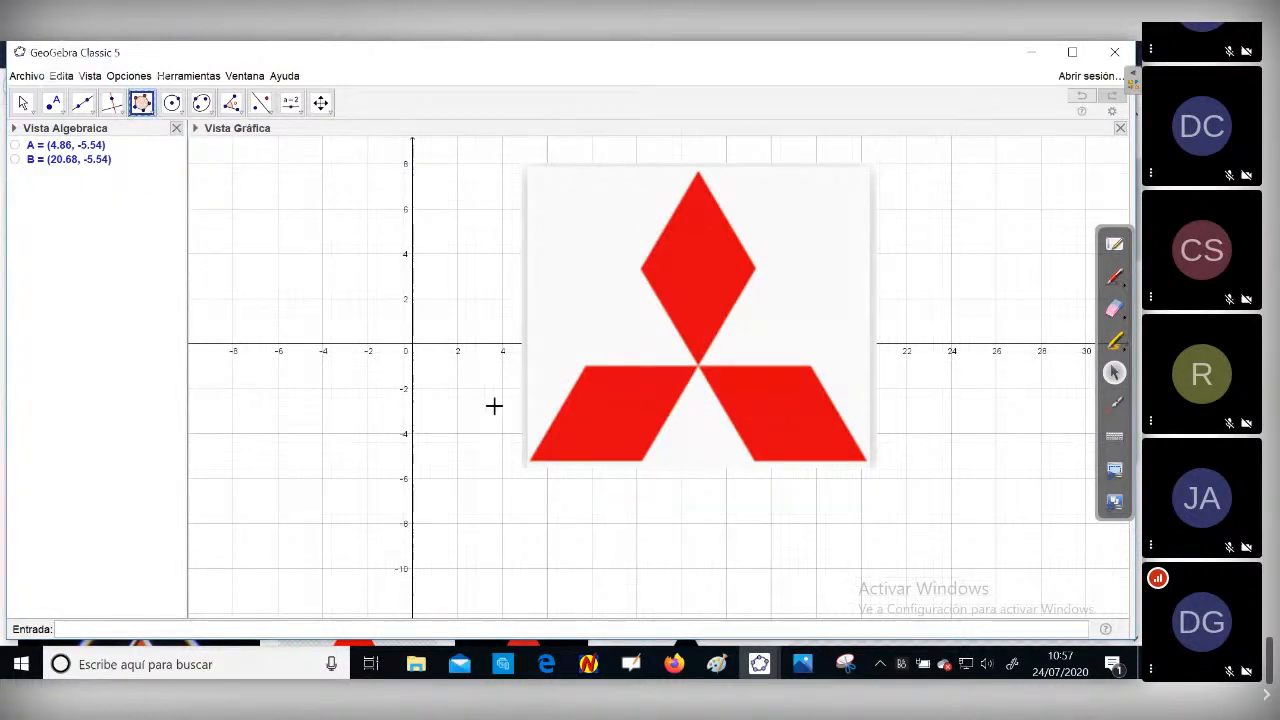
left_click(531, 461)
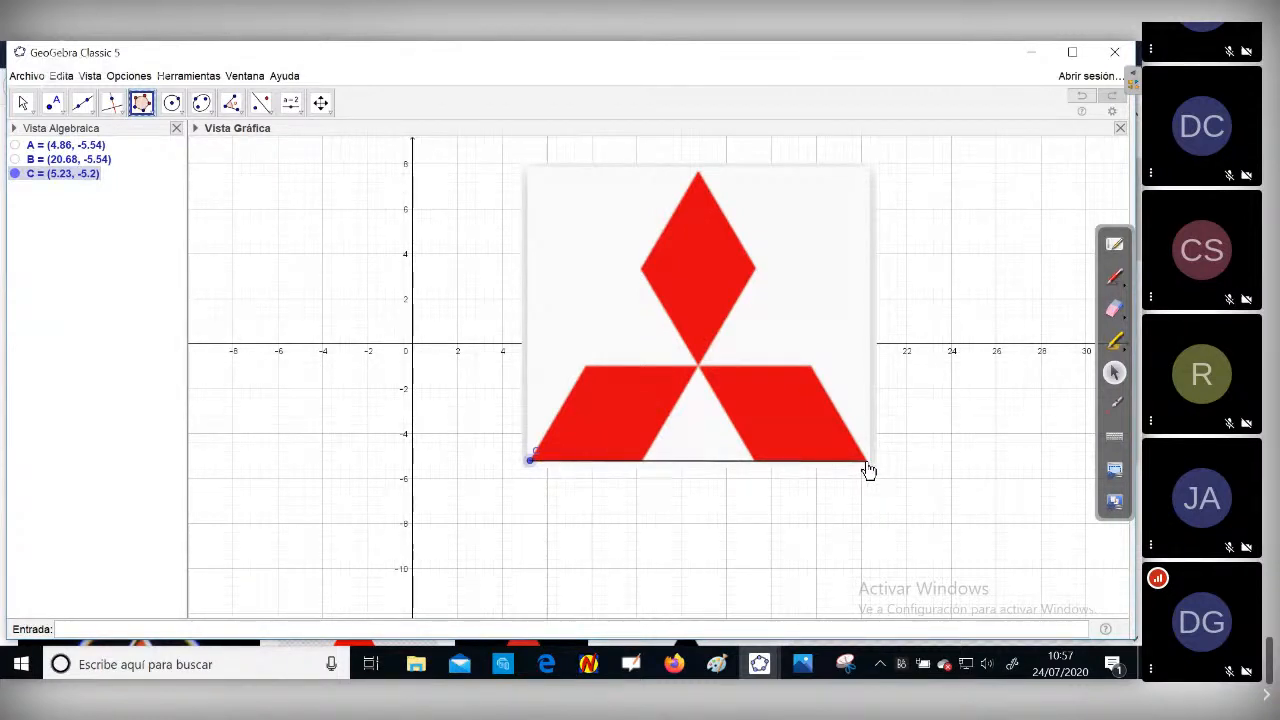
left_click(867, 463)
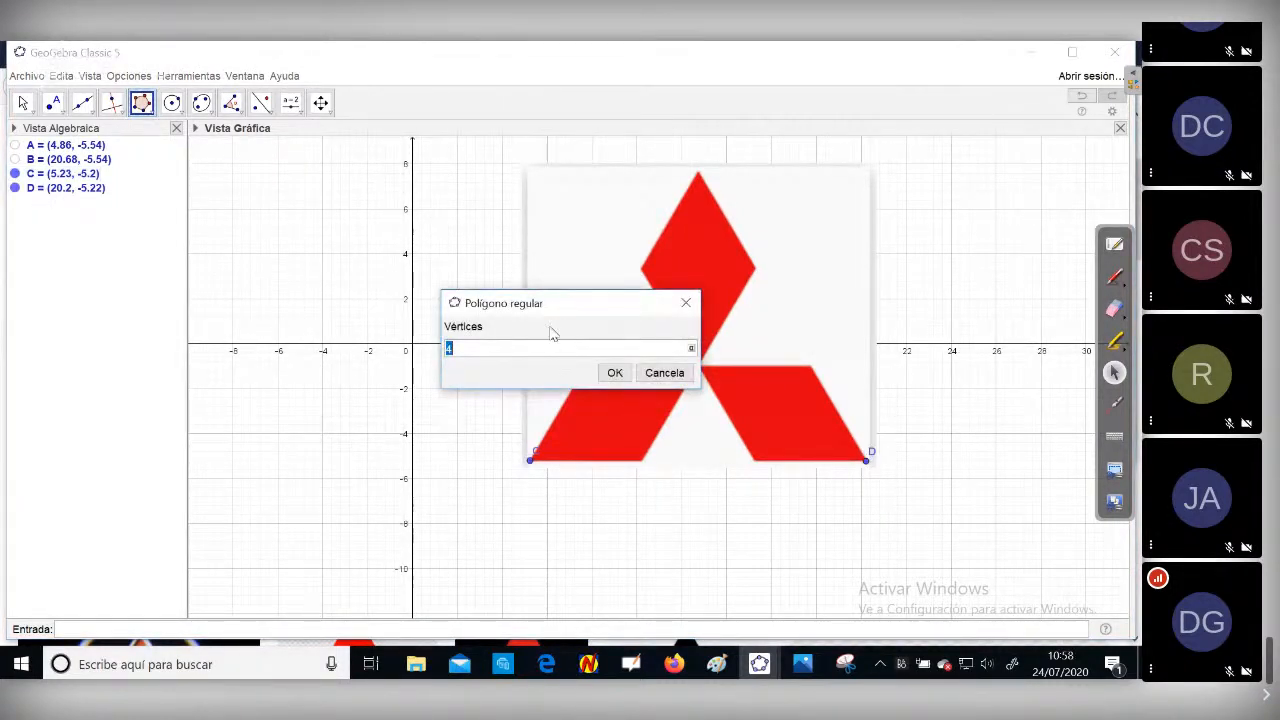
key("BackSpace")
type("3")
key("Return")
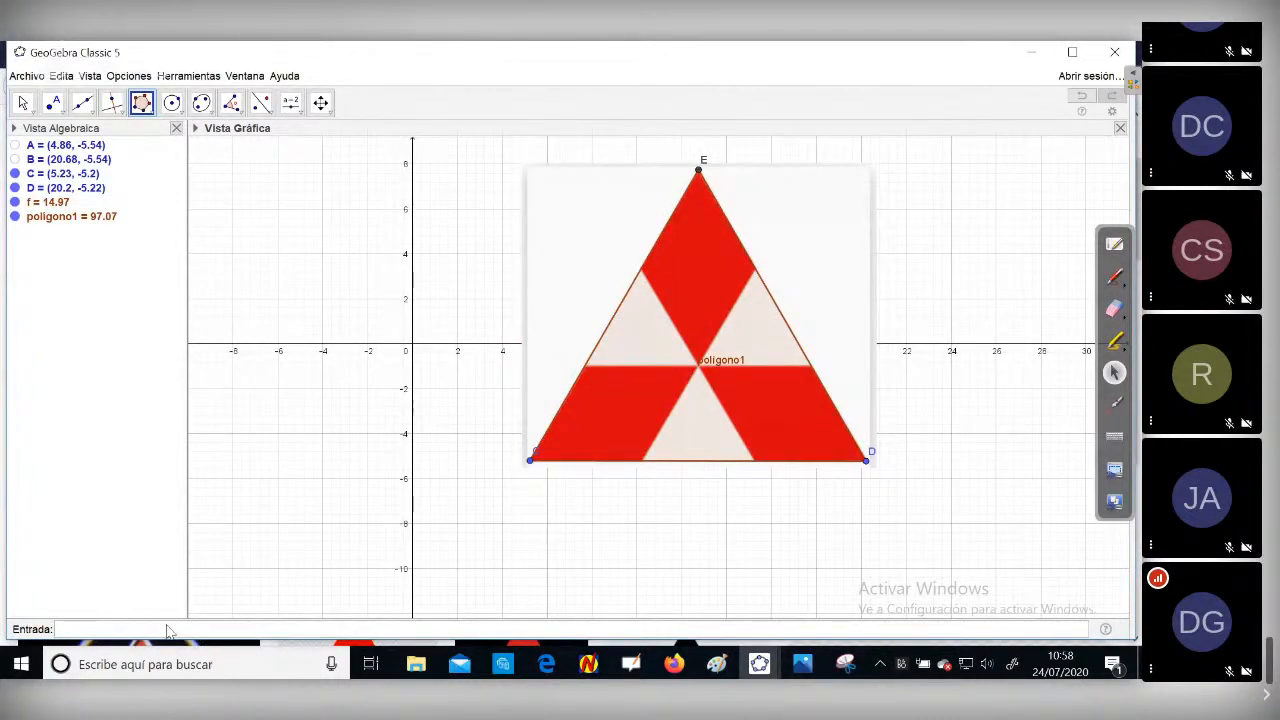
Move the logo image off the triangle to its right side, with its lower-left corner at about (18.85, -3.58).
left_click(23, 104)
left_click_drag(832, 222, 1113, 194)
left_click_drag(845, 285, 880, 271)
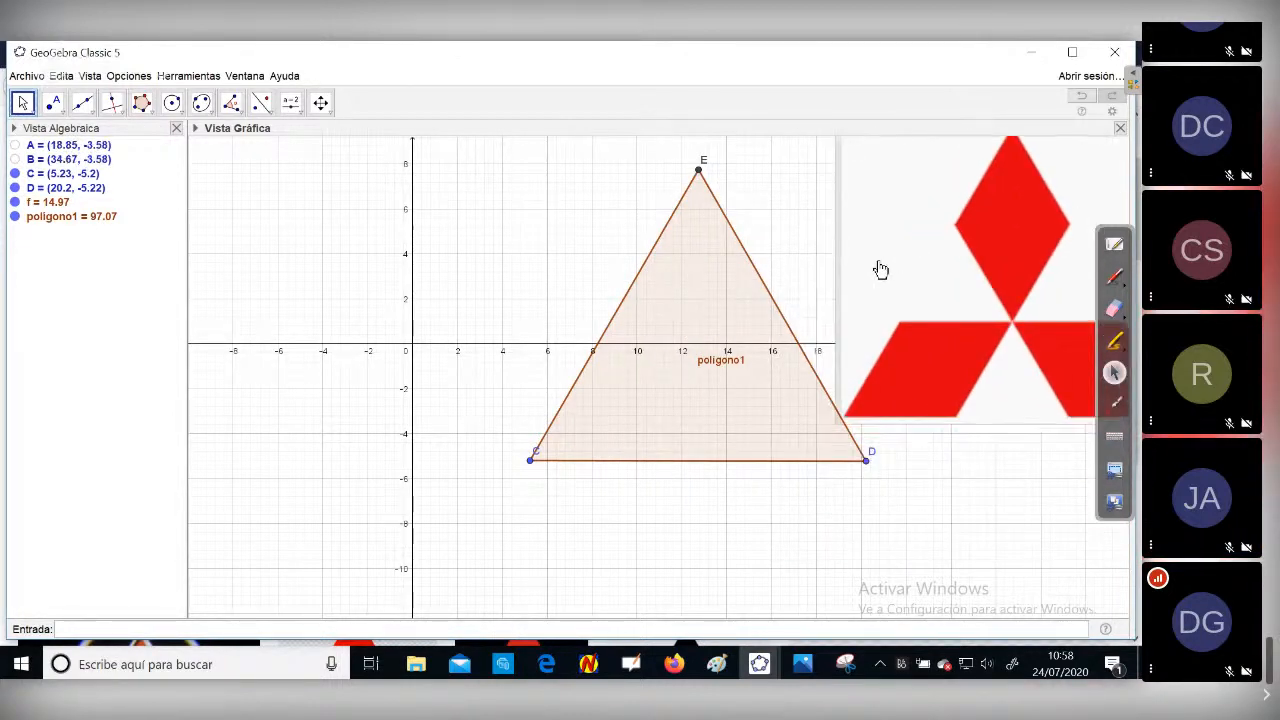
left_click_drag(484, 304, 277, 336)
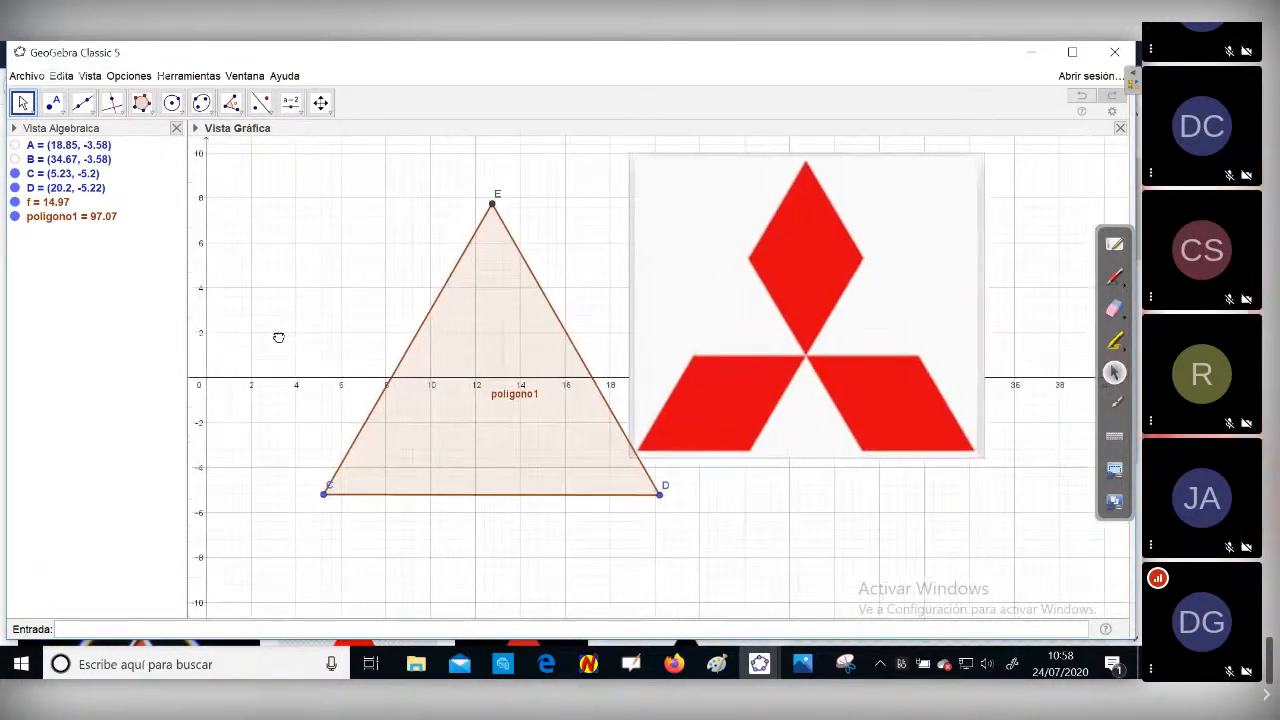
Move the logo image farther right so its lower-left corner is at about (23.25, -3.95), and hide the triangle's poligono1 label.
left_click_drag(701, 284, 801, 290)
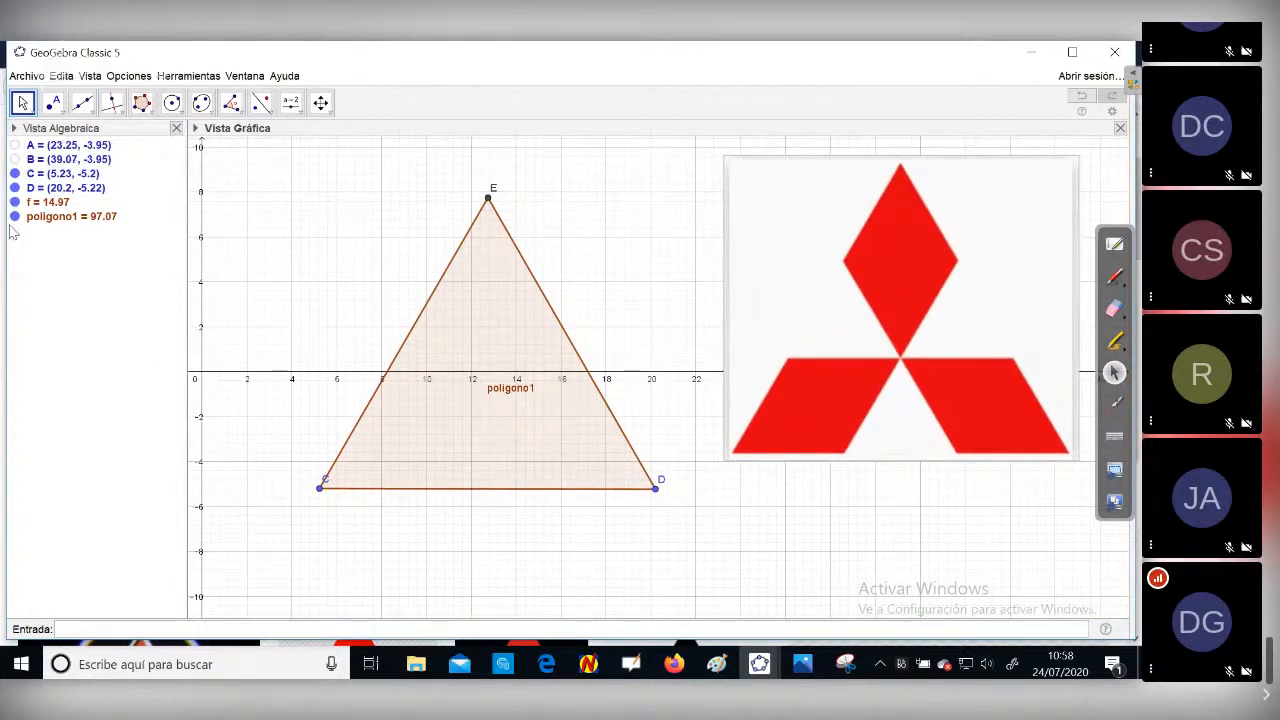
right_click(50, 220)
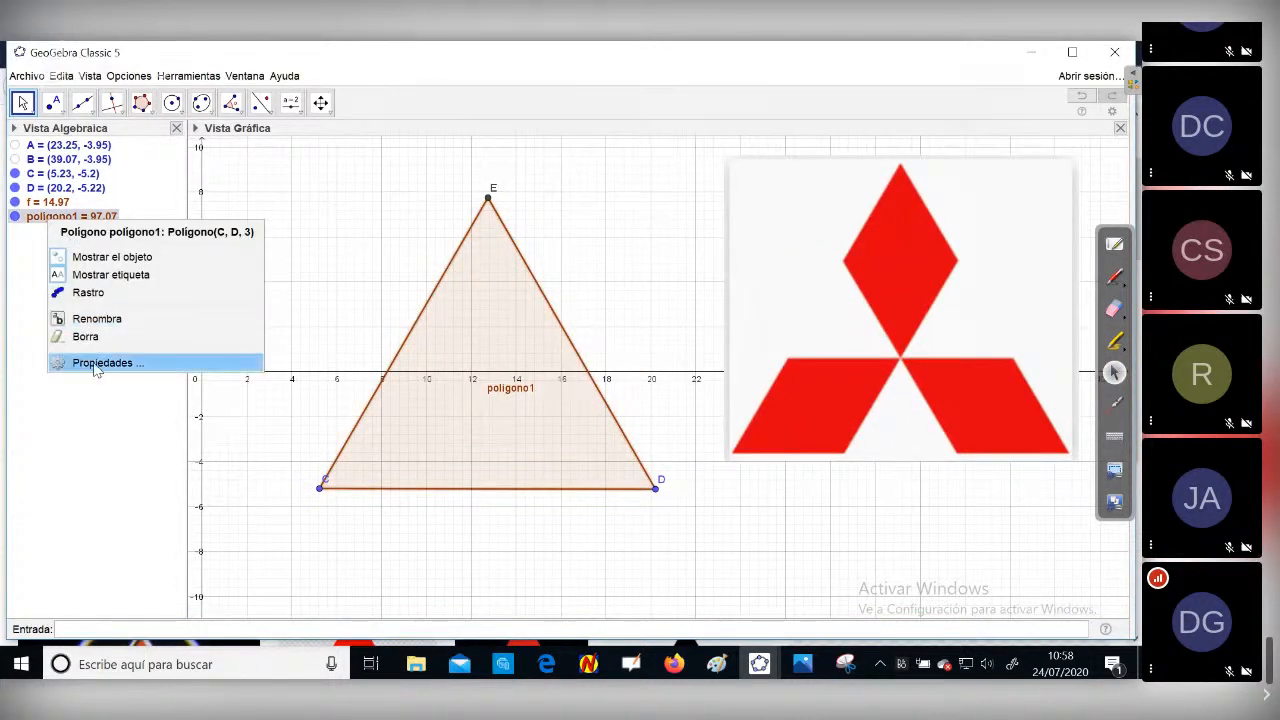
left_click(106, 274)
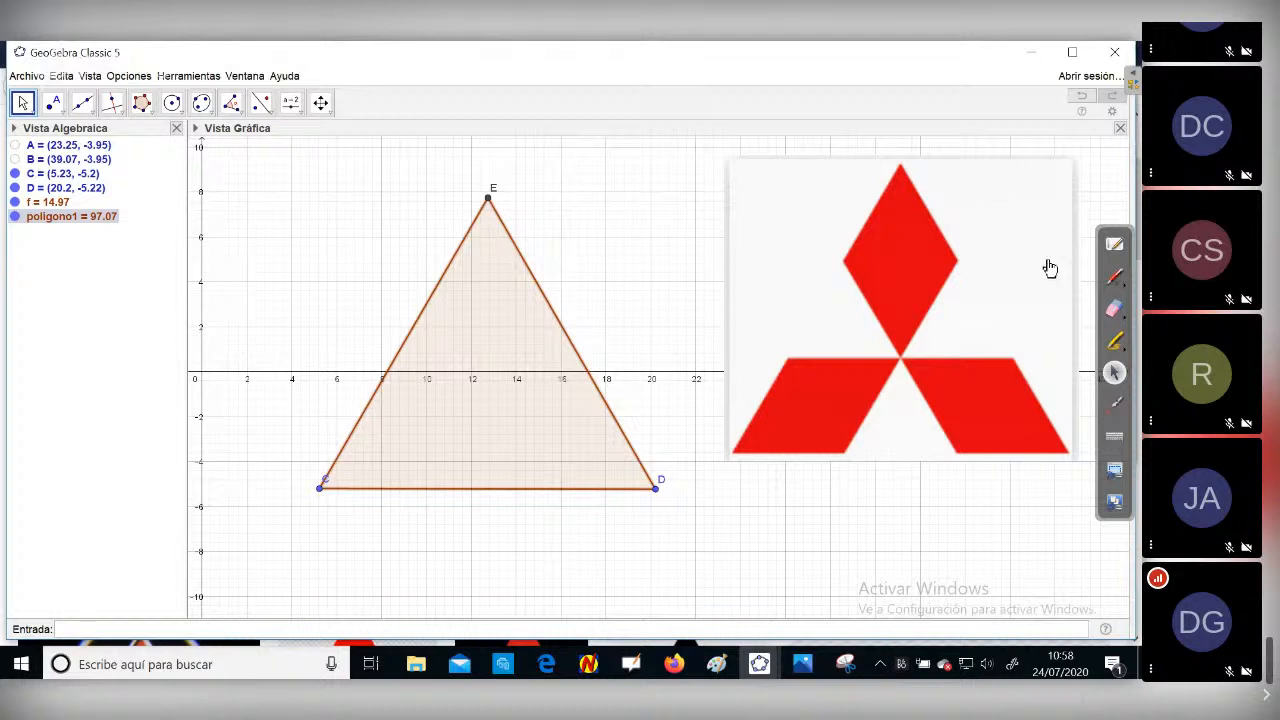
Move the labels of C and D outside the triangle and place the logo image's lower-left corner at about (23.2, -3.18).
mouse_move(1034, 289)
left_mouse_down()
mouse_move(748, 352)
mouse_move(597, 366)
mouse_move(582, 350)
mouse_move(980, 281)
mouse_move(1028, 286)
left_mouse_up()
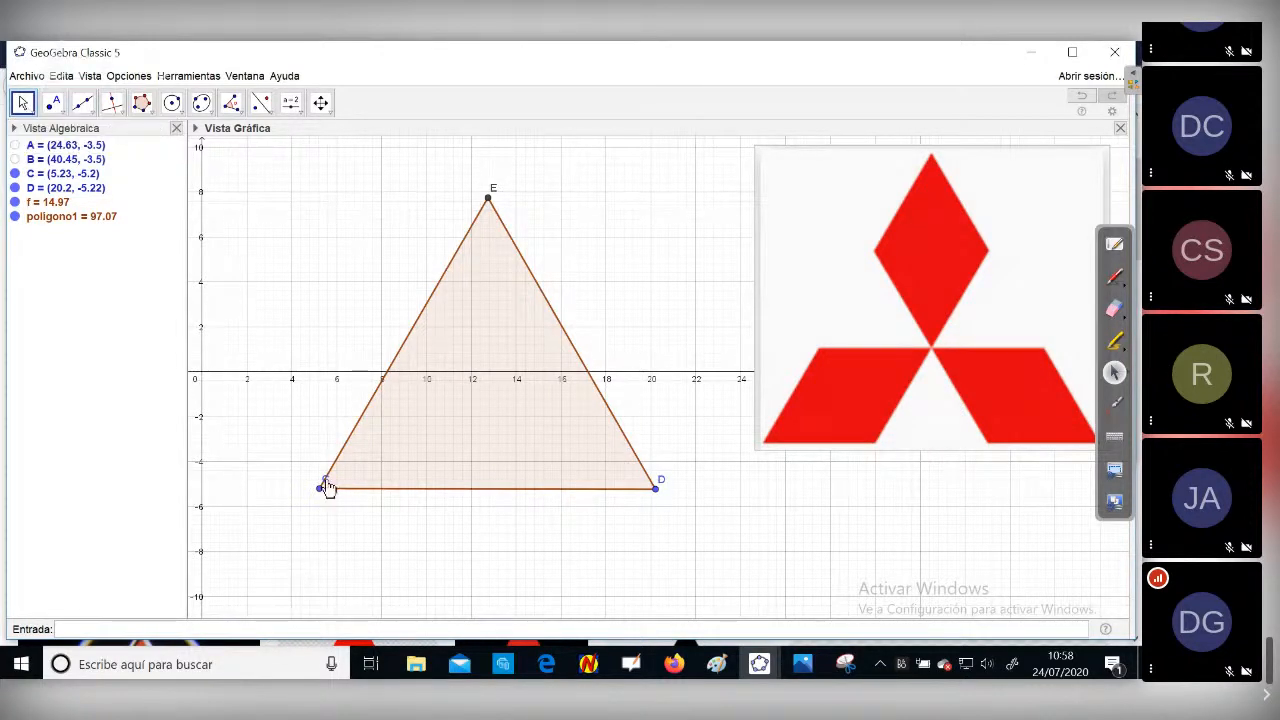
left_click_drag(323, 487, 301, 494)
left_click_drag(1055, 391, 1018, 394)
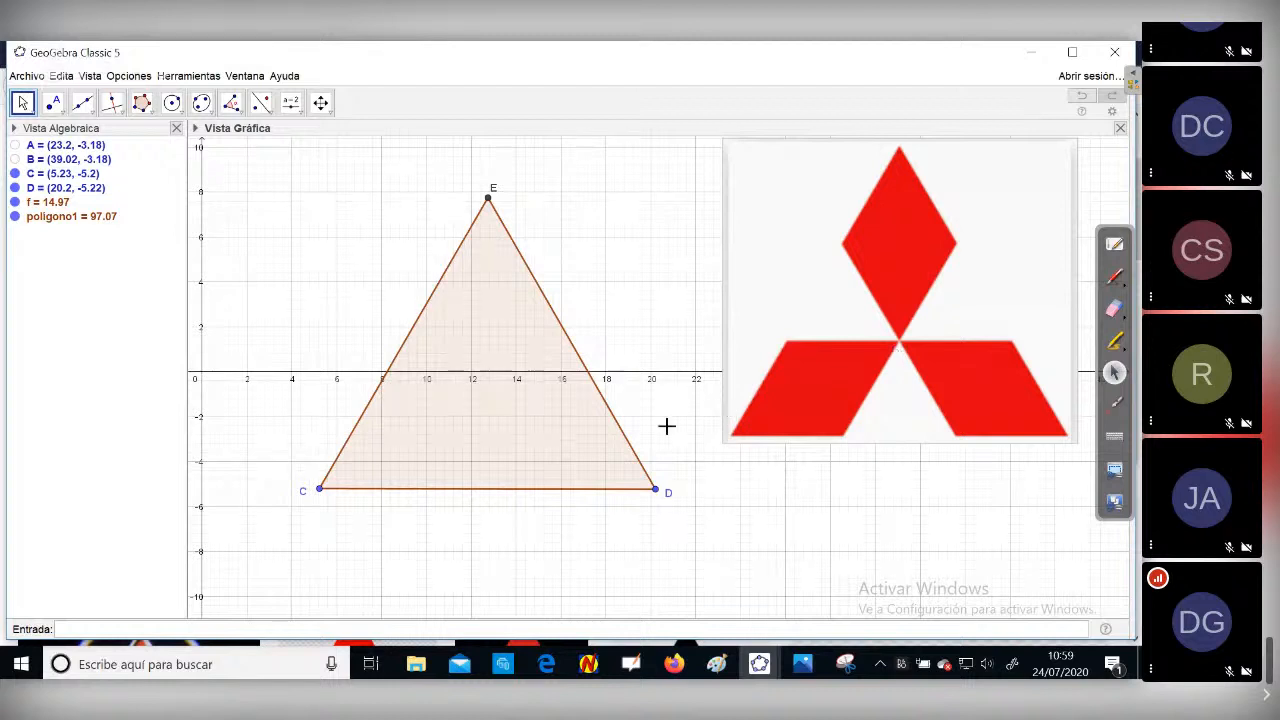
Draw the bisector of the triangle's angle at vertex C, defined by points E, C and D.
left_click(62, 110)
left_click(88, 112)
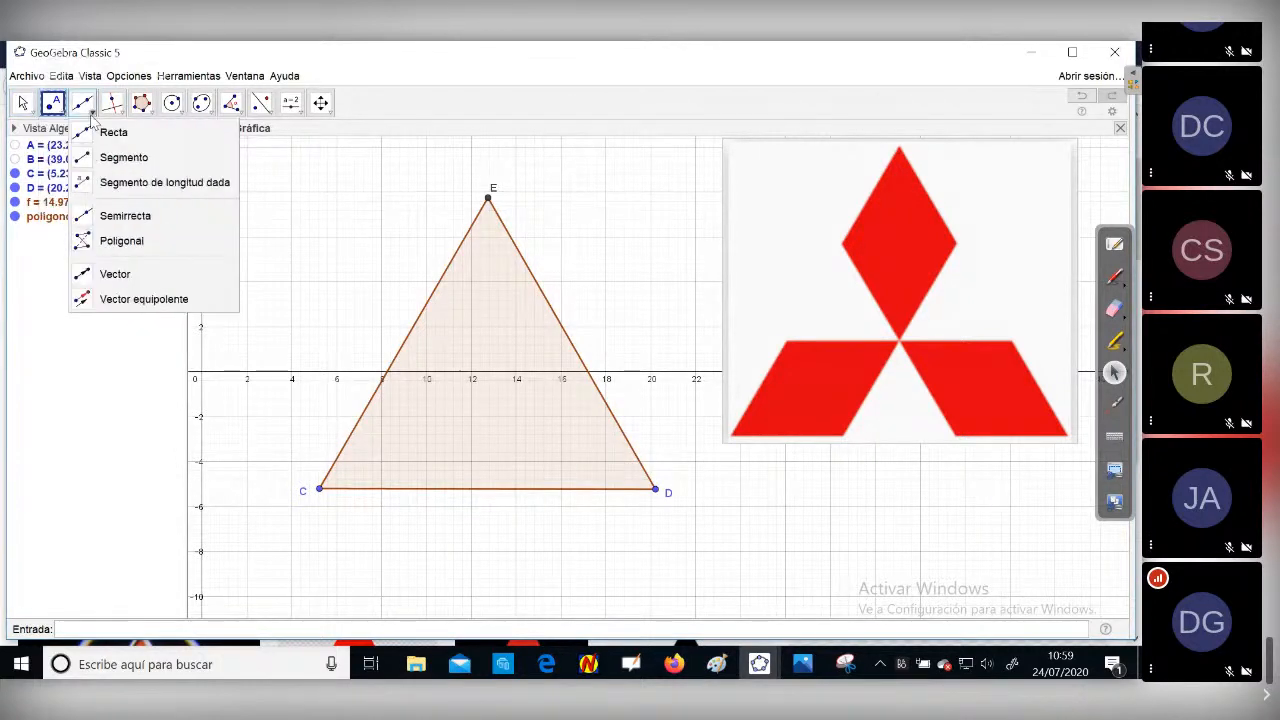
mouse_move(116, 114)
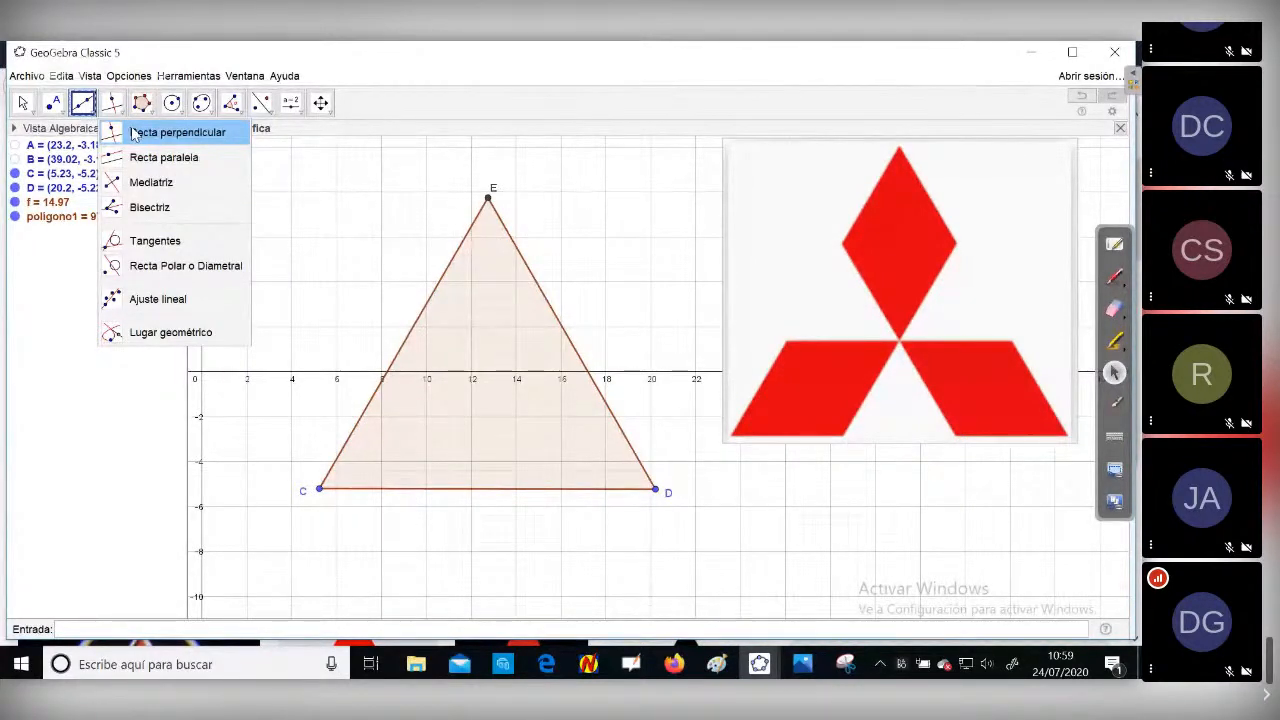
left_click(153, 209)
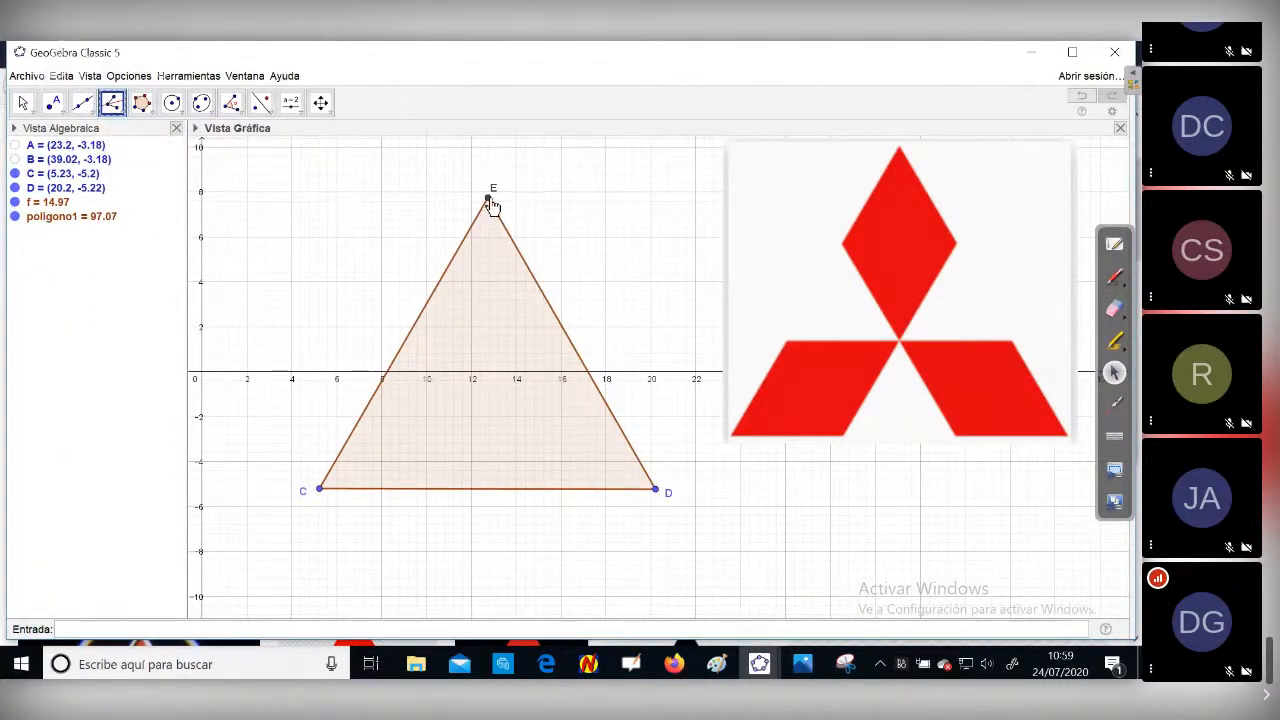
left_click(320, 492)
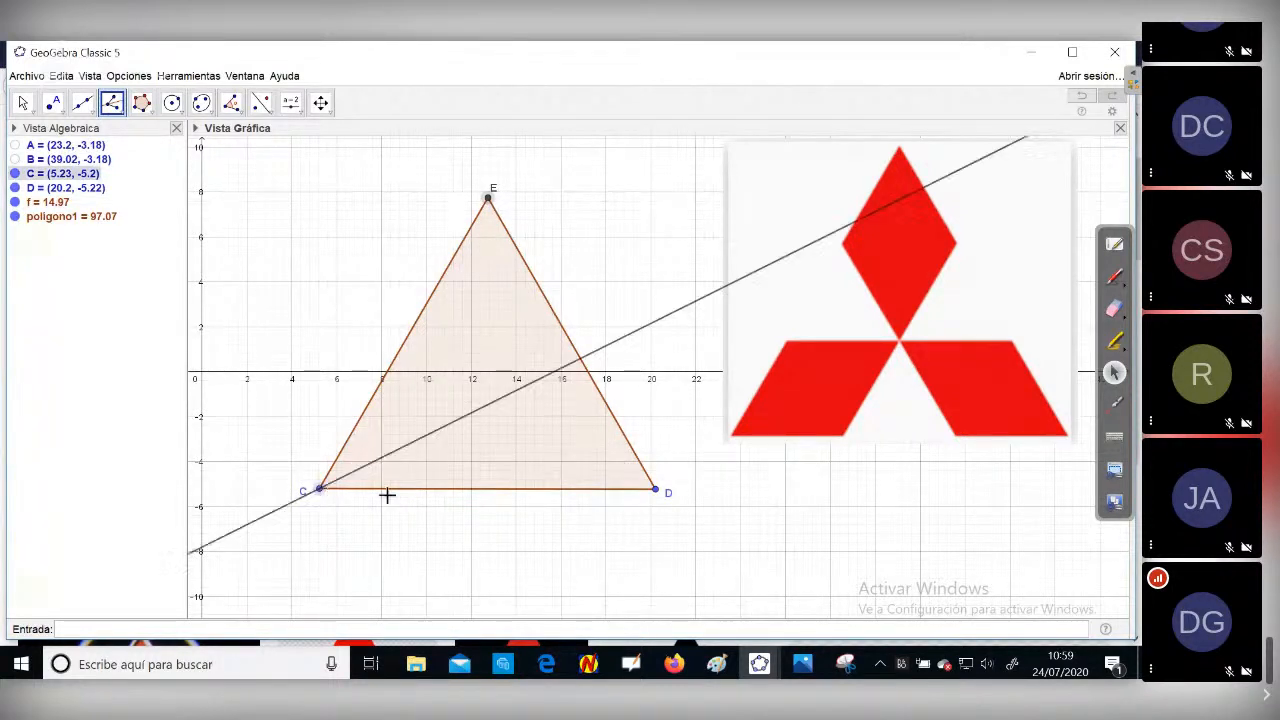
left_click(656, 492)
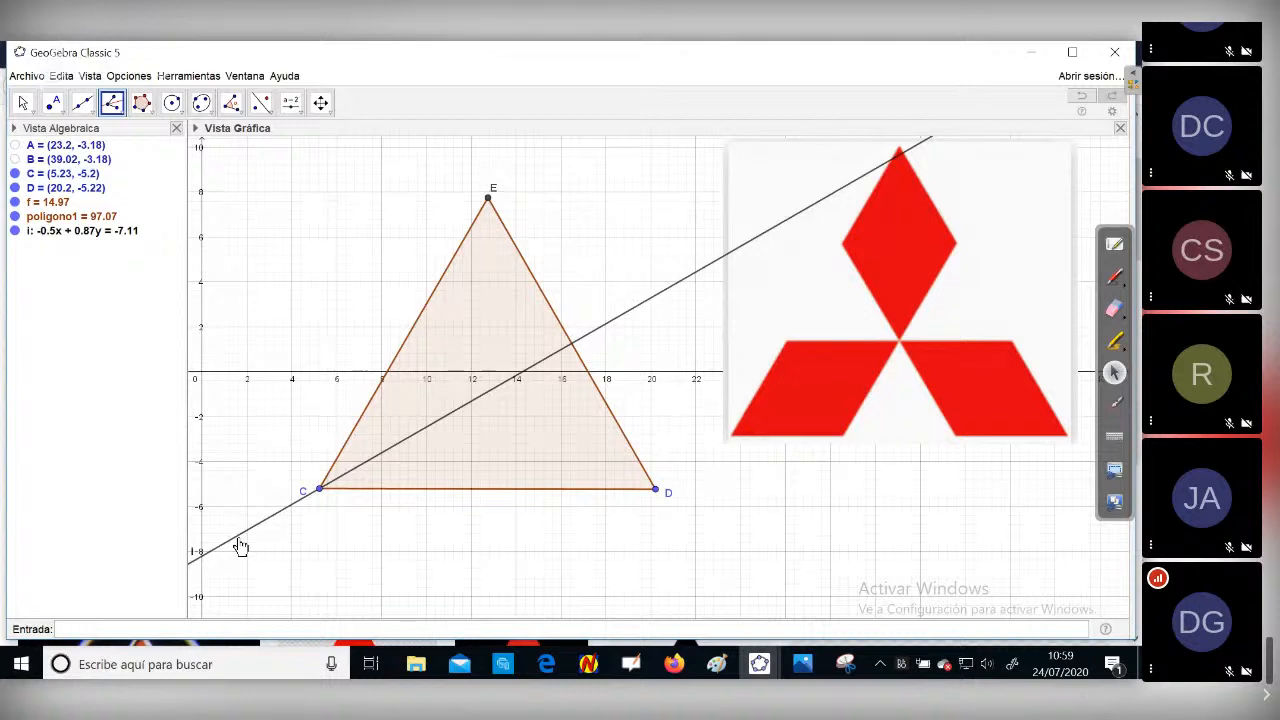
Draw the bisector of the triangle's angle at vertex E, defined by points C, E and D.
left_click(319, 490)
left_click(489, 199)
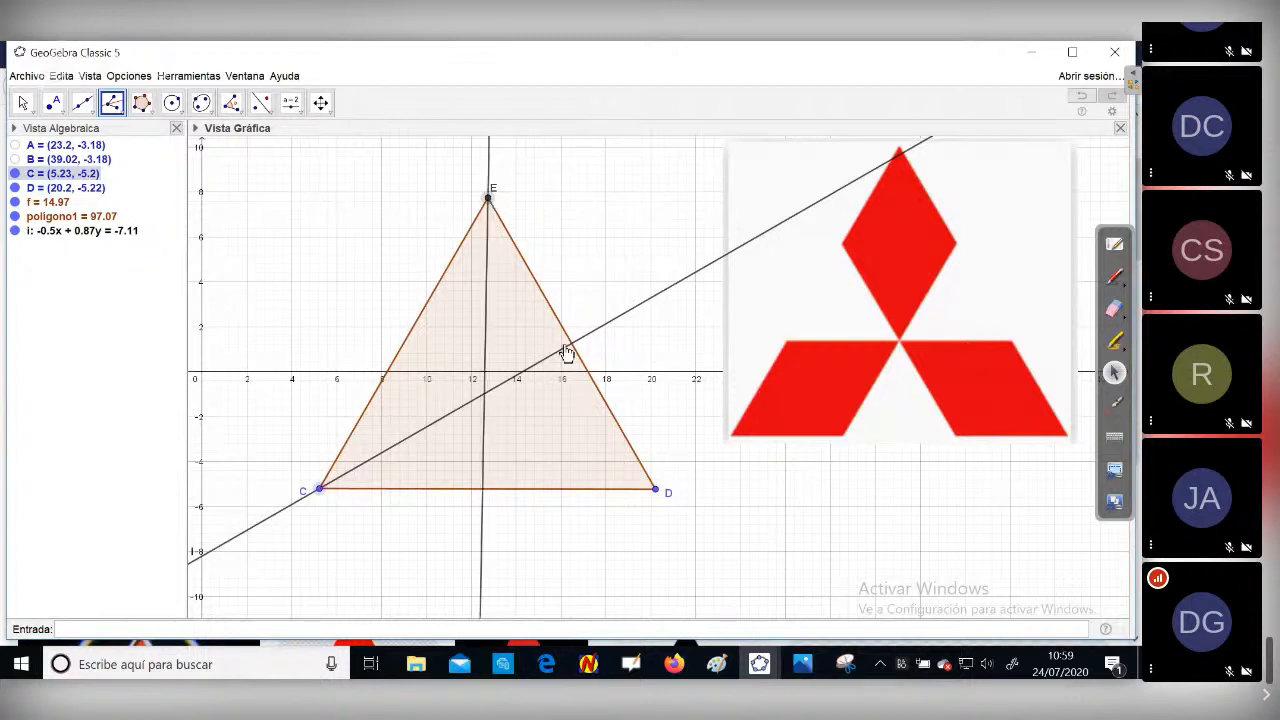
left_click(656, 492)
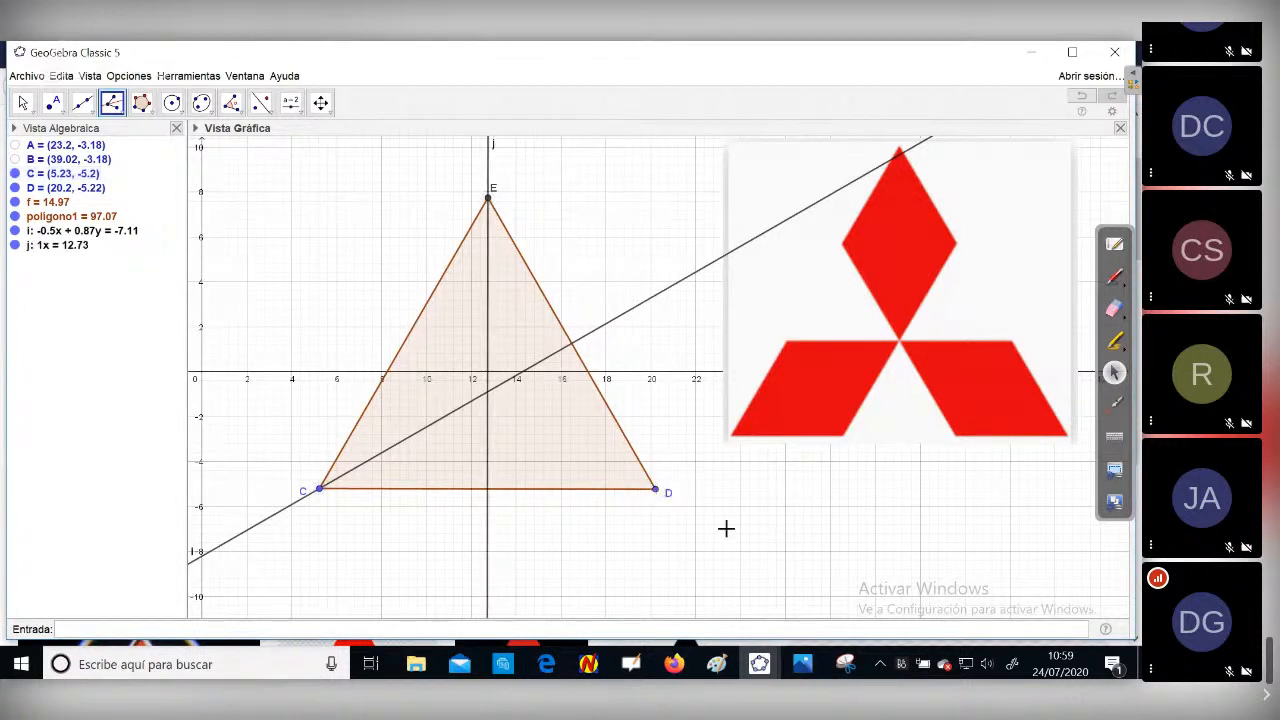
Mark the intersection point of the two angle bisectors, and move the logo image's lower-left corner to about (24.13, -2.75).
left_click(55, 104)
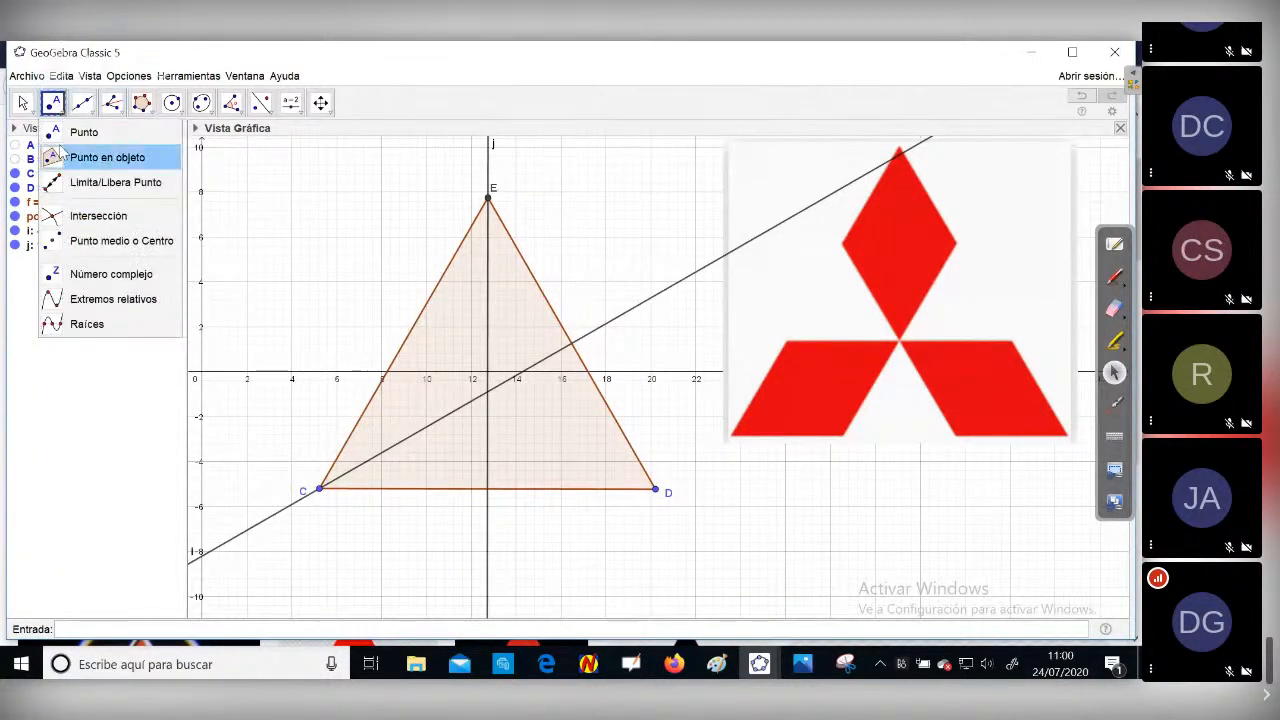
left_click(93, 214)
left_click(489, 174)
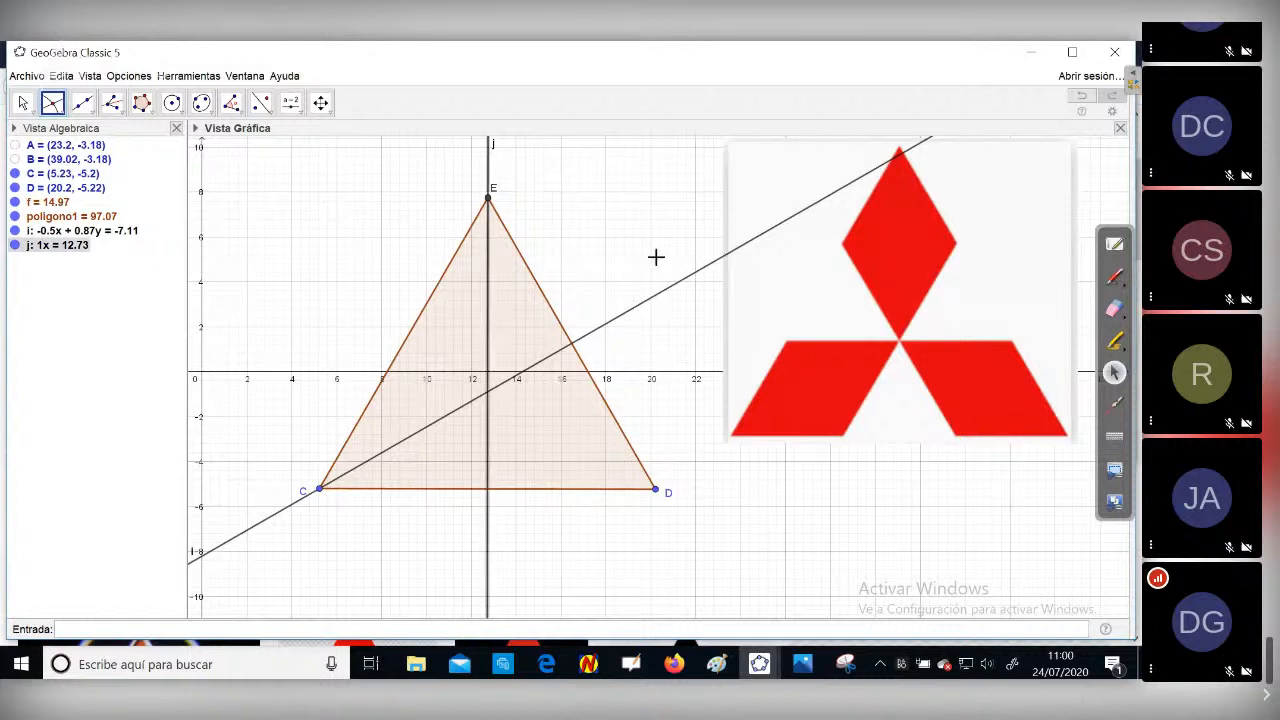
left_click(689, 277)
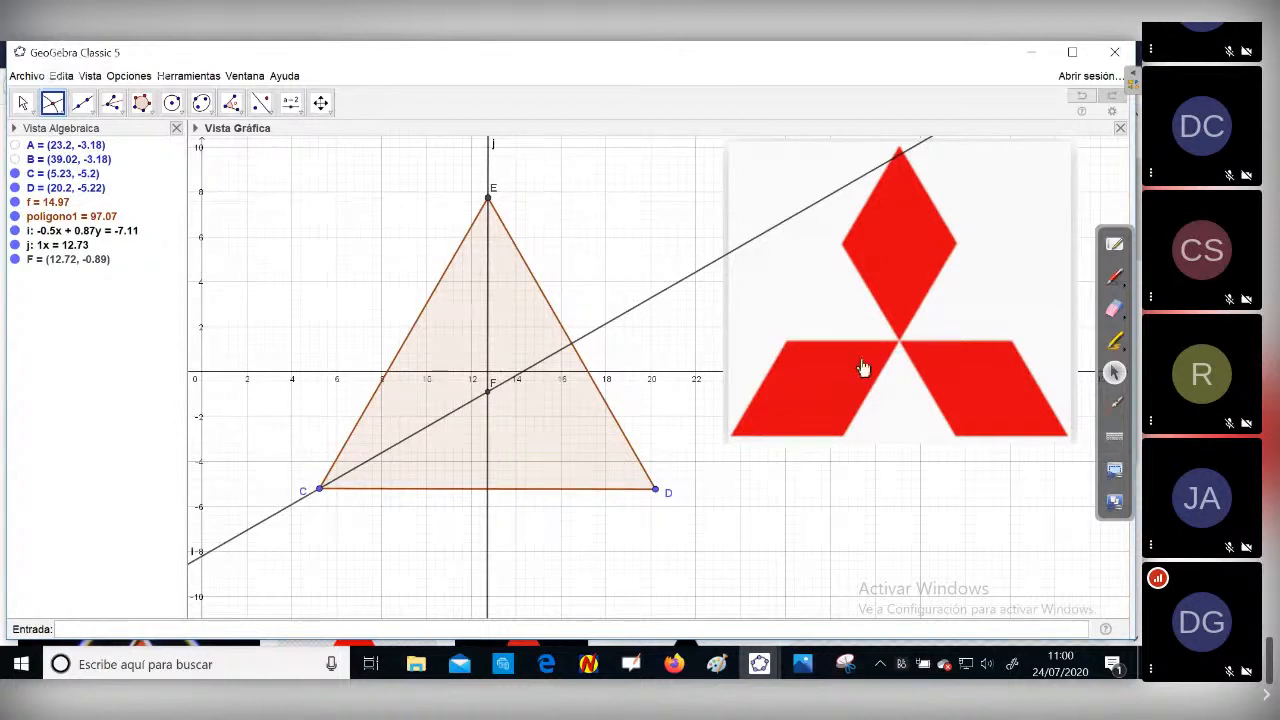
key("Escape")
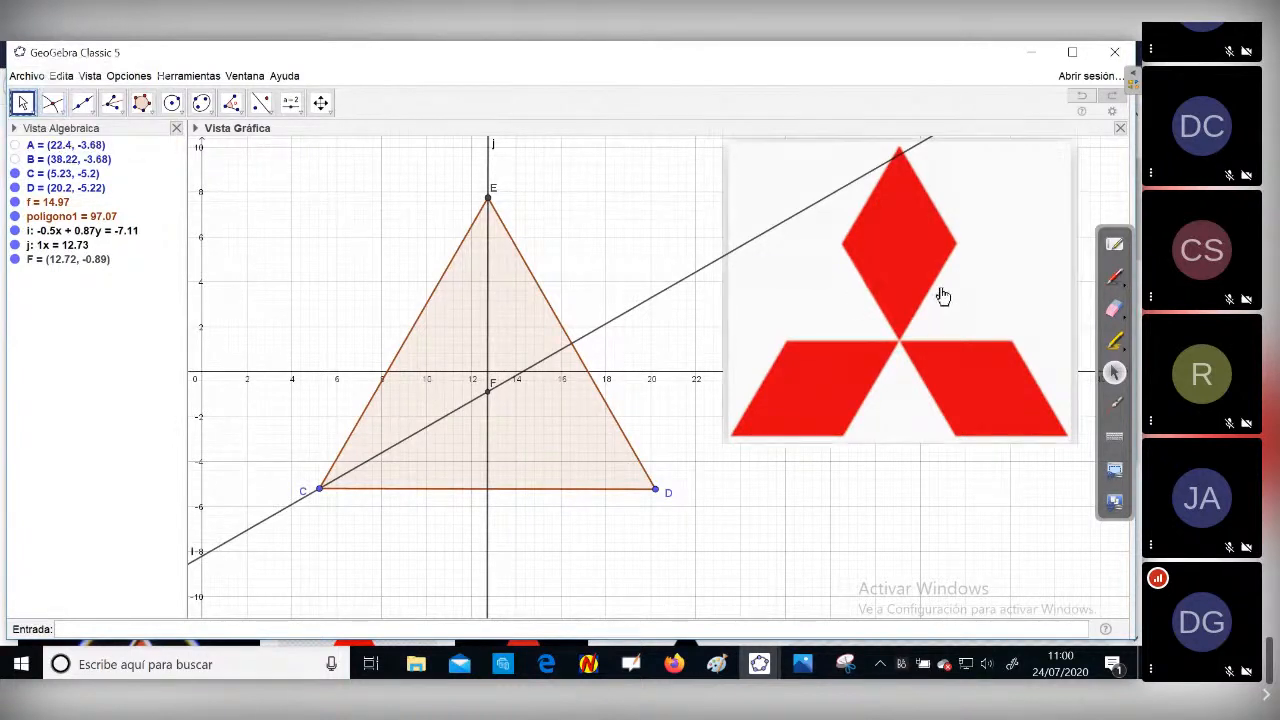
left_click_drag(963, 289, 977, 266)
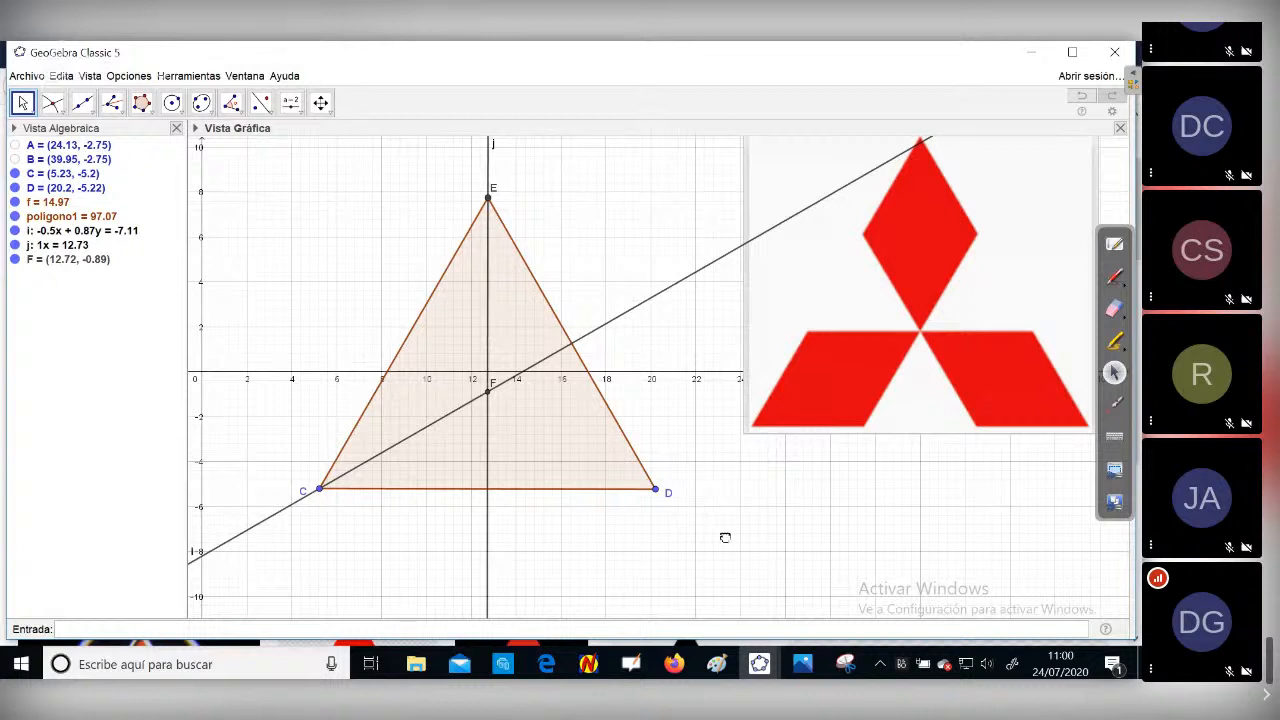
Create a vector from C to D with the Vector(C, D) command and move its label below the triangle's base.
left_click_drag(725, 538, 737, 491)
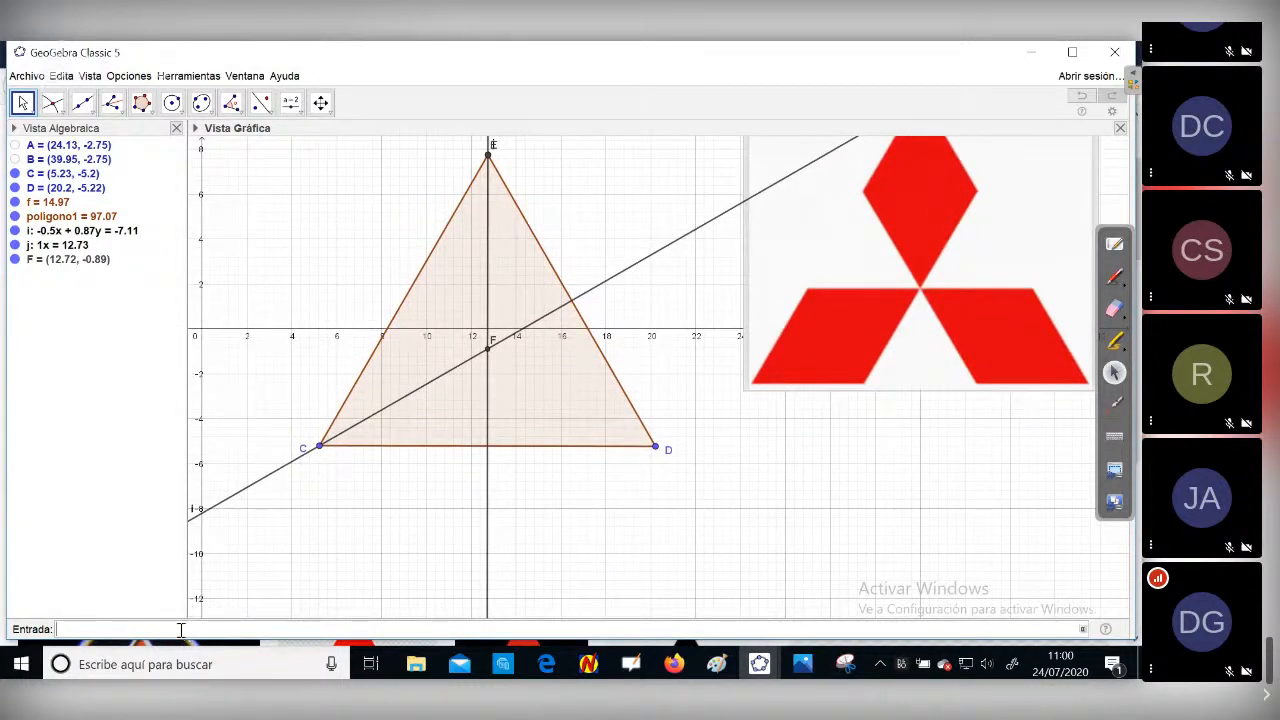
type("vector")
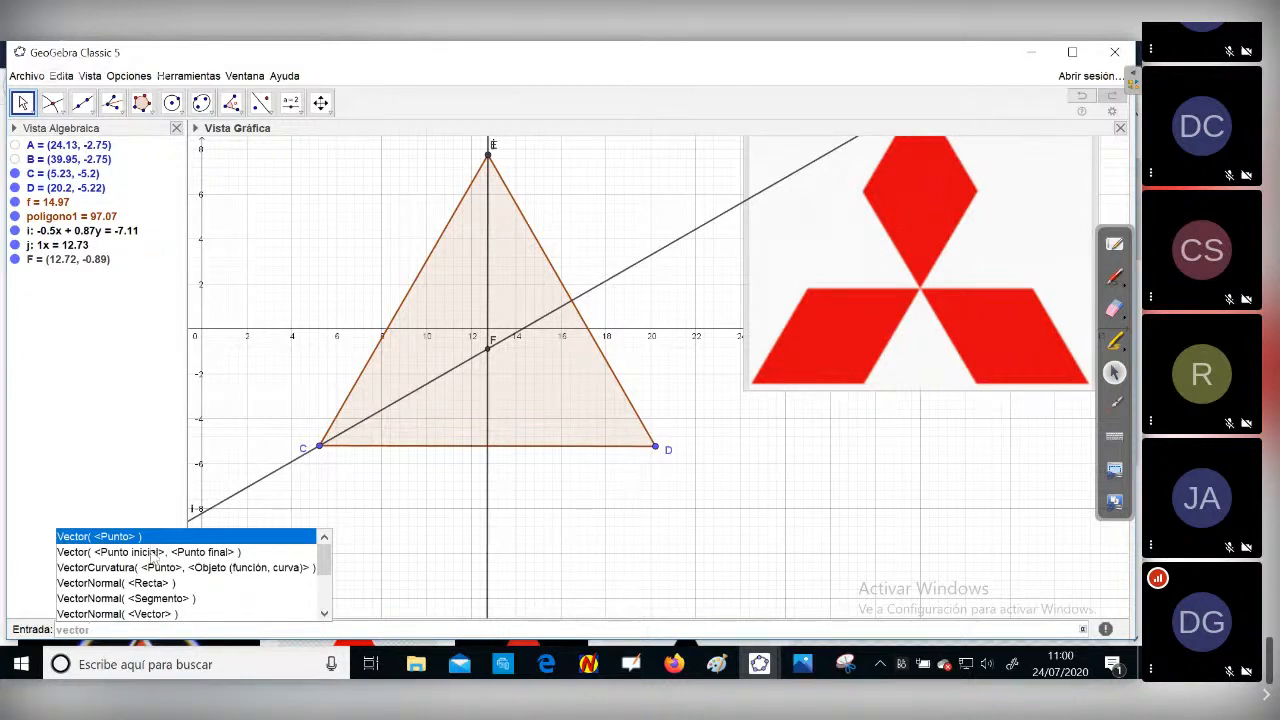
left_click(152, 553)
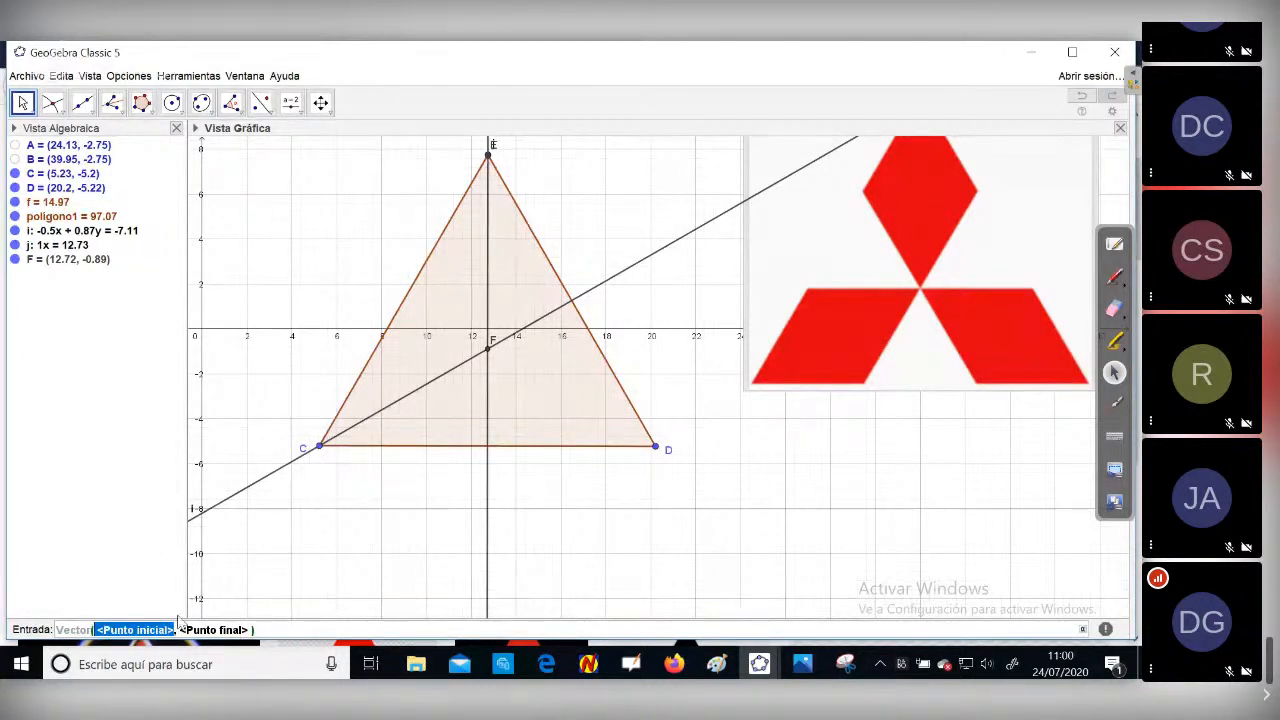
type("C")
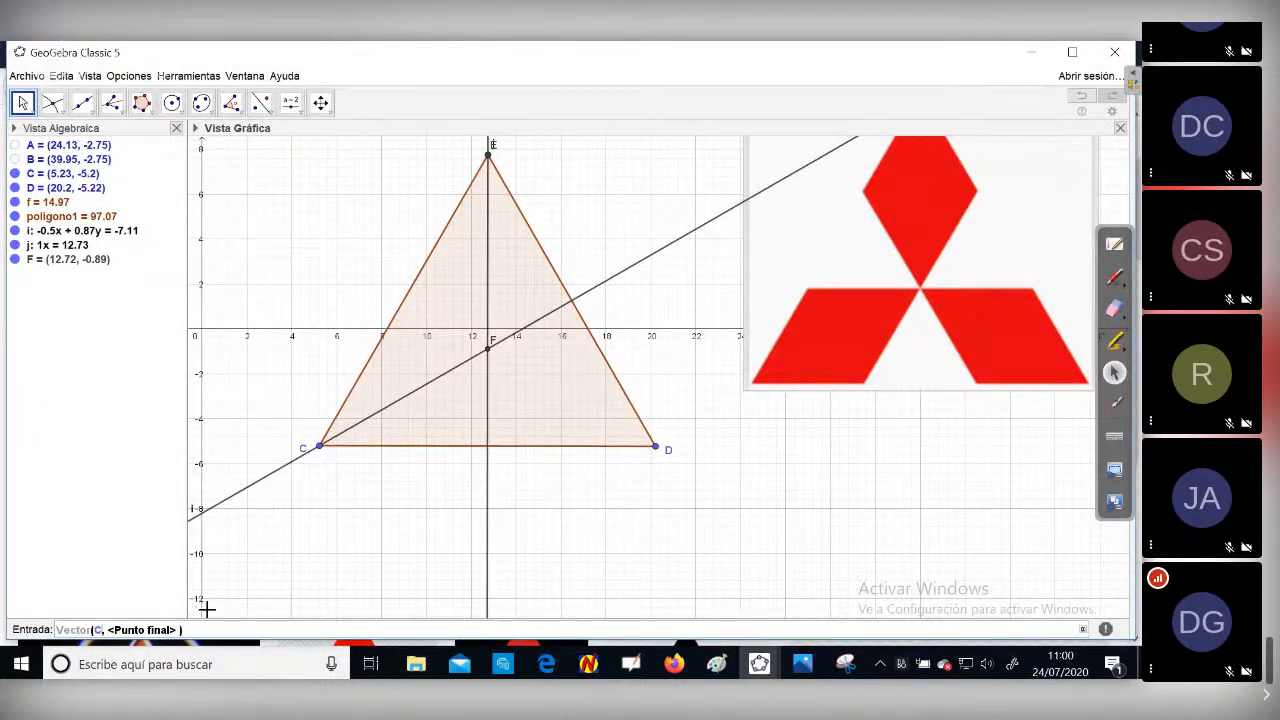
left_click(140, 627)
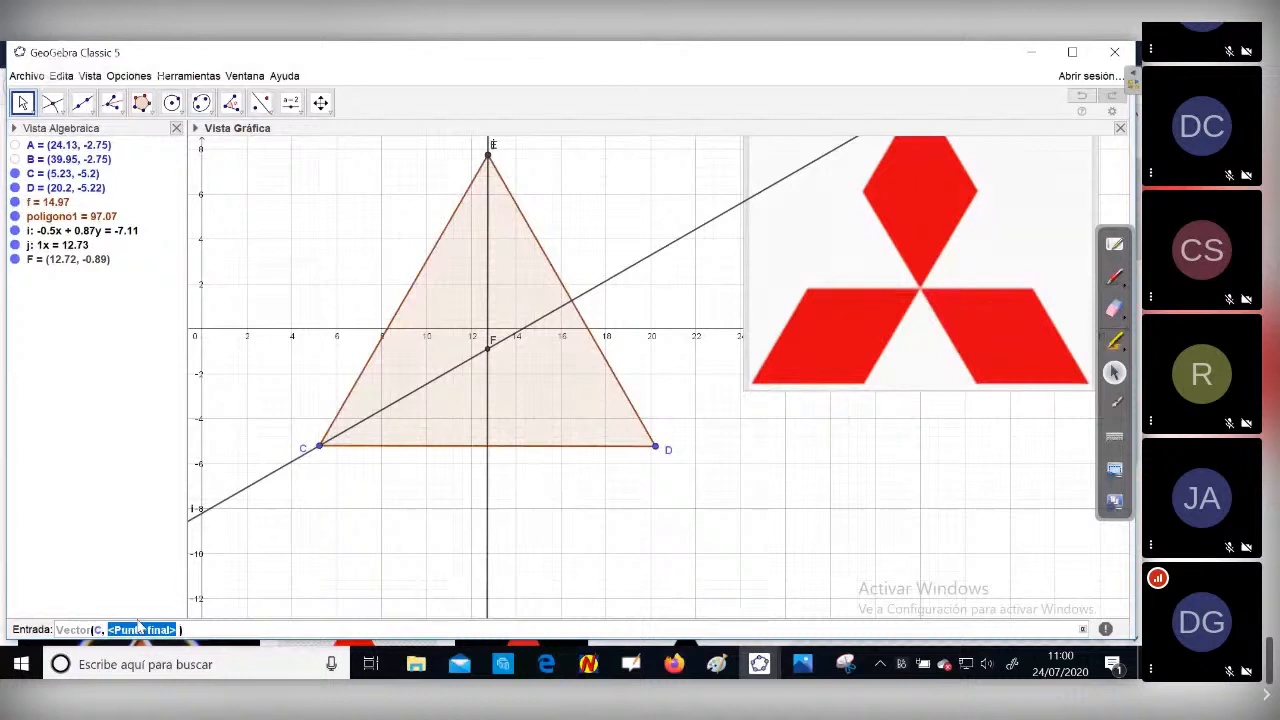
type("D")
key("Return")
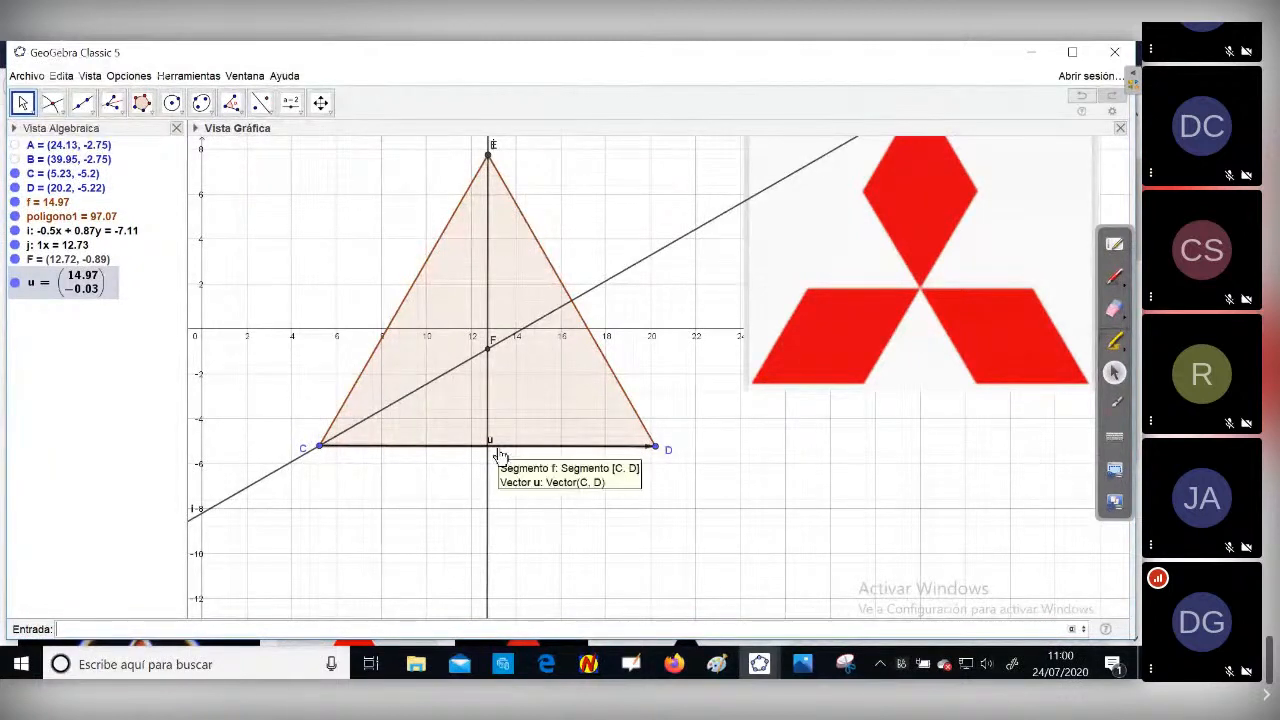
left_click_drag(490, 442, 510, 464)
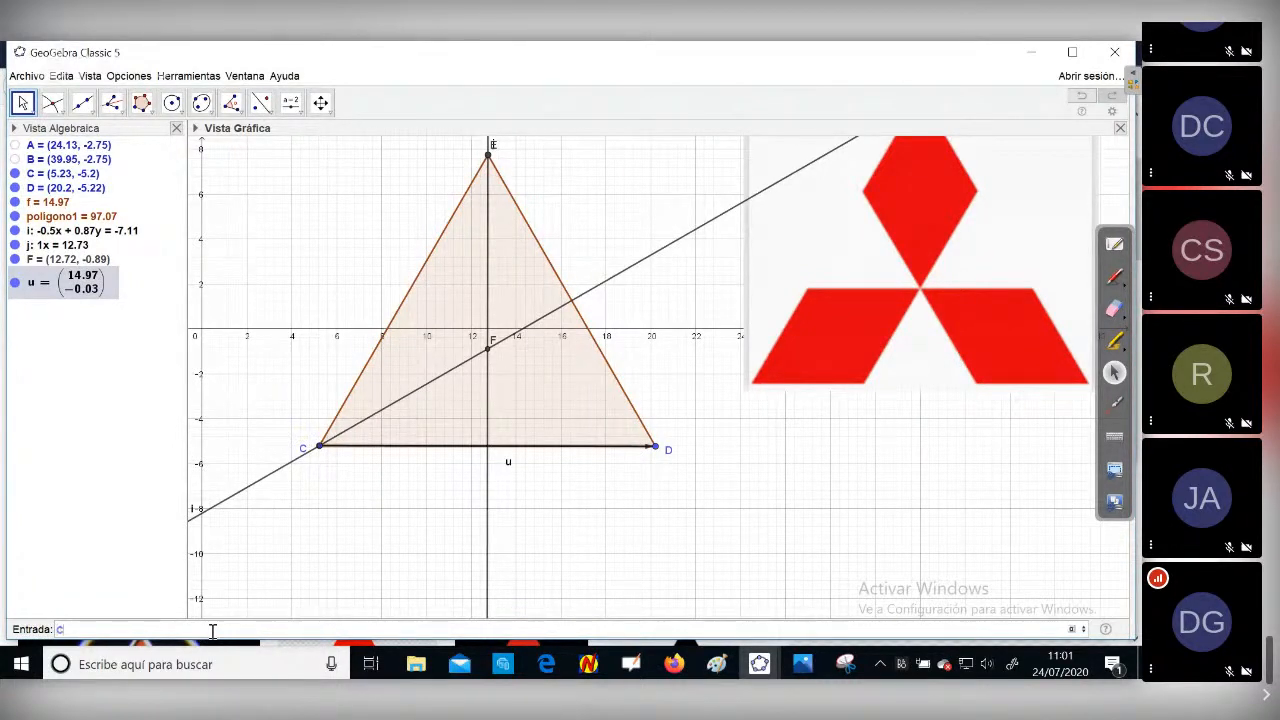
Create a point on the triangle's base as C + 1/3 u and move its label below the base.
type("+")
type("1/3 u")
key("Return")
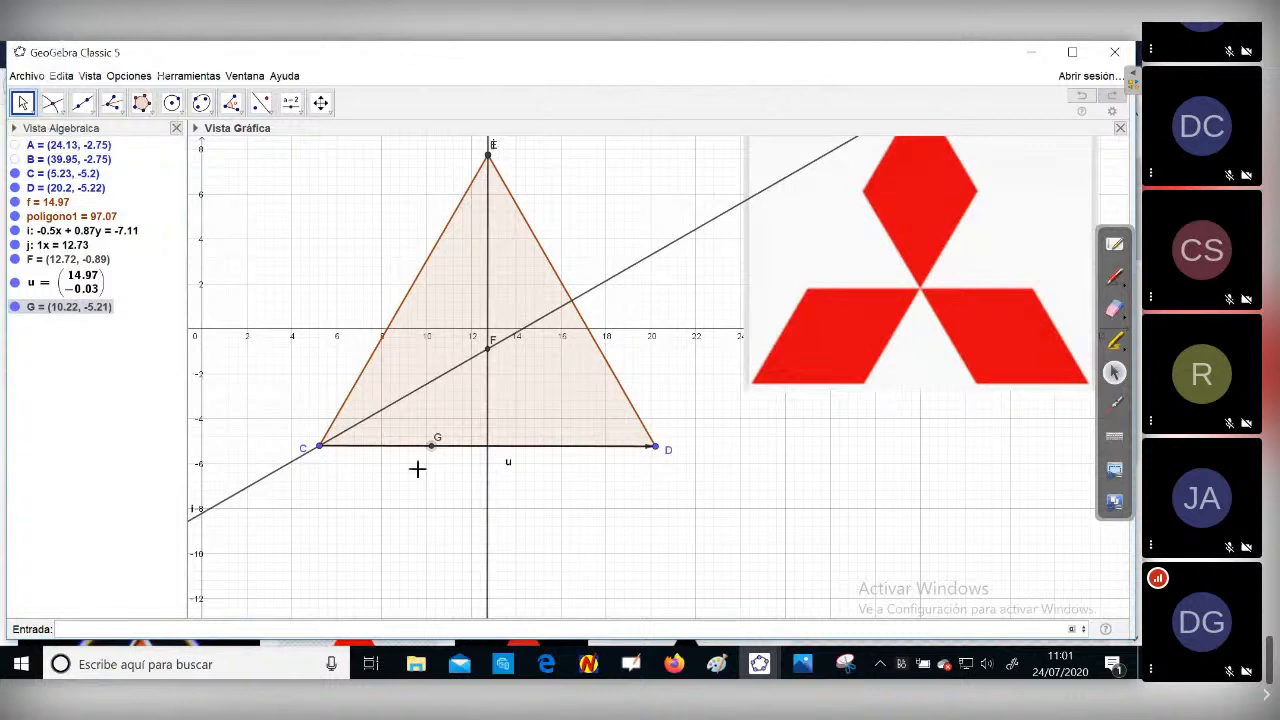
left_click_drag(437, 440, 431, 475)
Move the logo image so its lower-left corner is at about (23.62, -3.52).
mouse_move(985, 308)
left_mouse_down()
mouse_move(920, 354)
mouse_move(613, 376)
mouse_move(551, 366)
mouse_move(786, 371)
mouse_move(957, 343)
mouse_move(976, 335)
mouse_move(974, 319)
left_mouse_up()
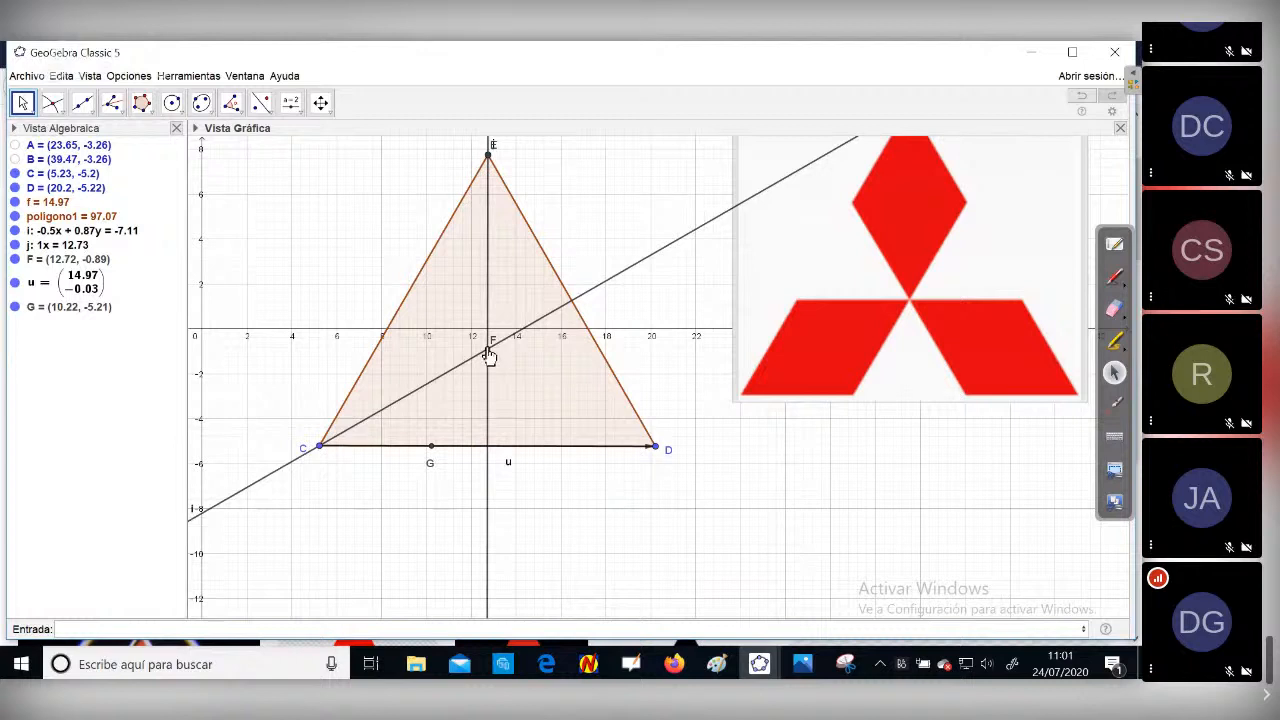
mouse_move(1008, 355)
left_mouse_down()
mouse_move(600, 392)
mouse_move(990, 350)
left_mouse_up()
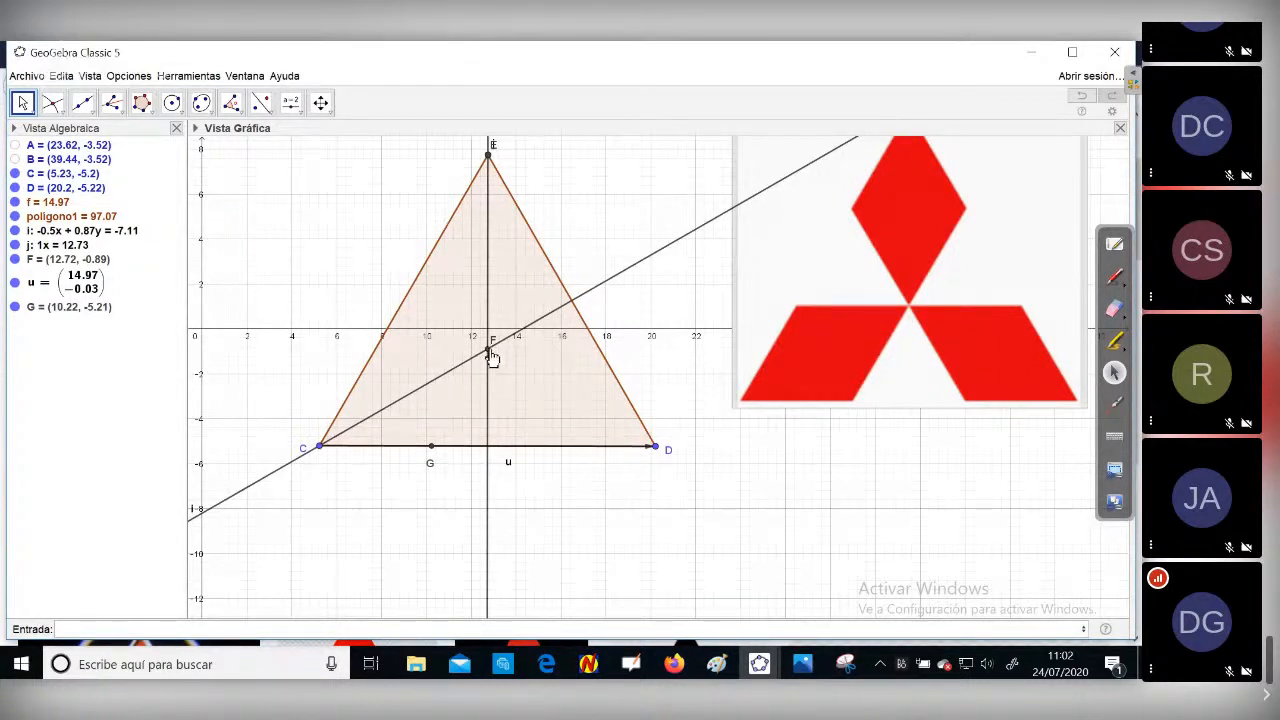
Draw a line parallel to the base CD through the intersection point F of the bisectors.
left_click(62, 112)
left_click(93, 114)
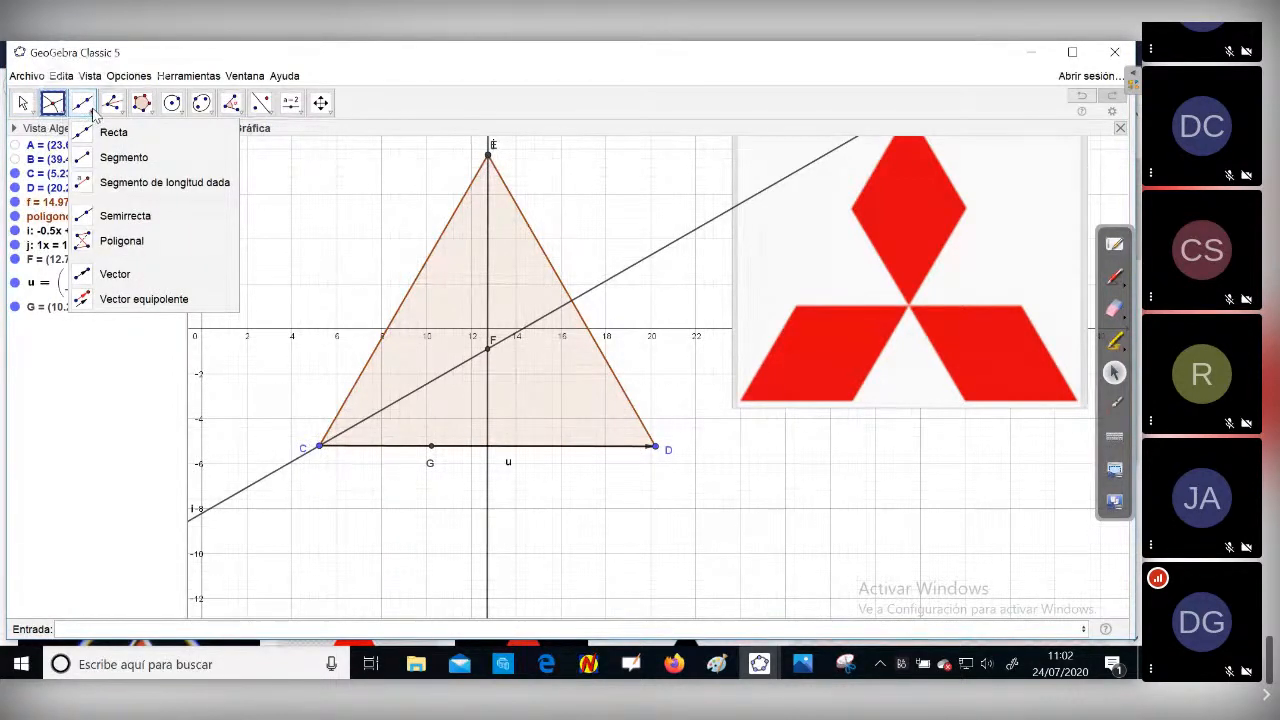
left_click(115, 112)
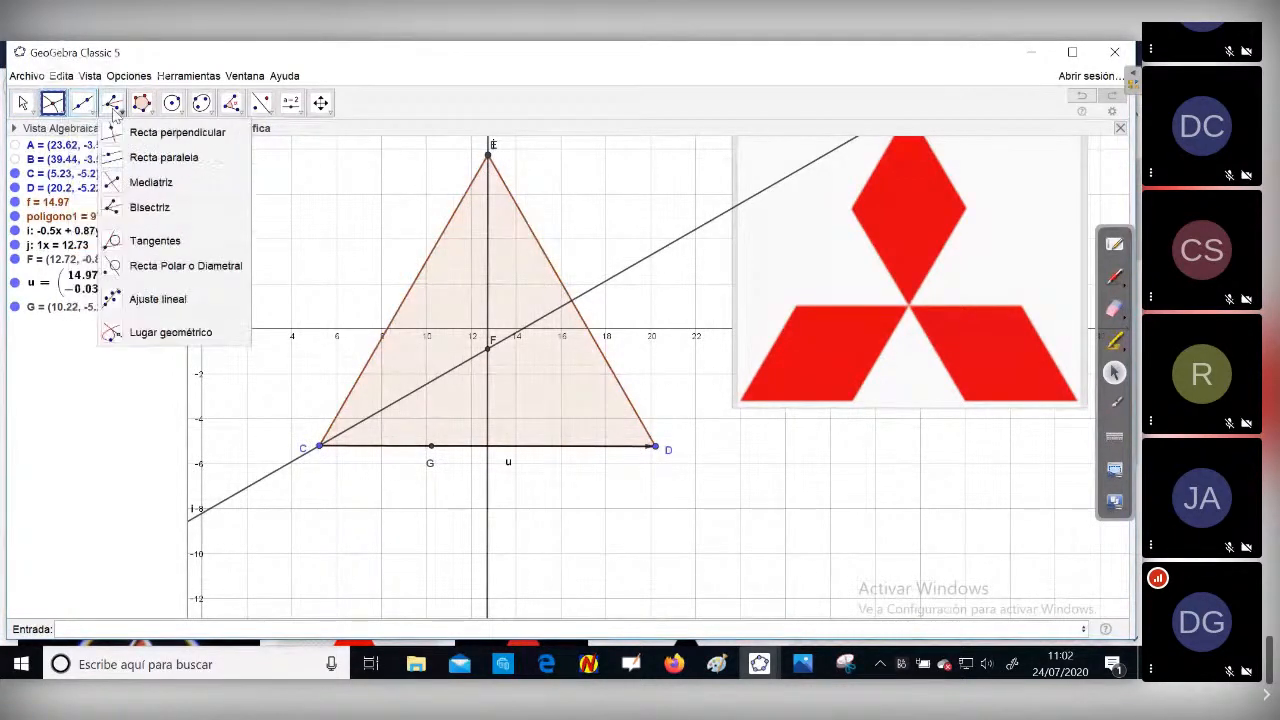
left_click(160, 157)
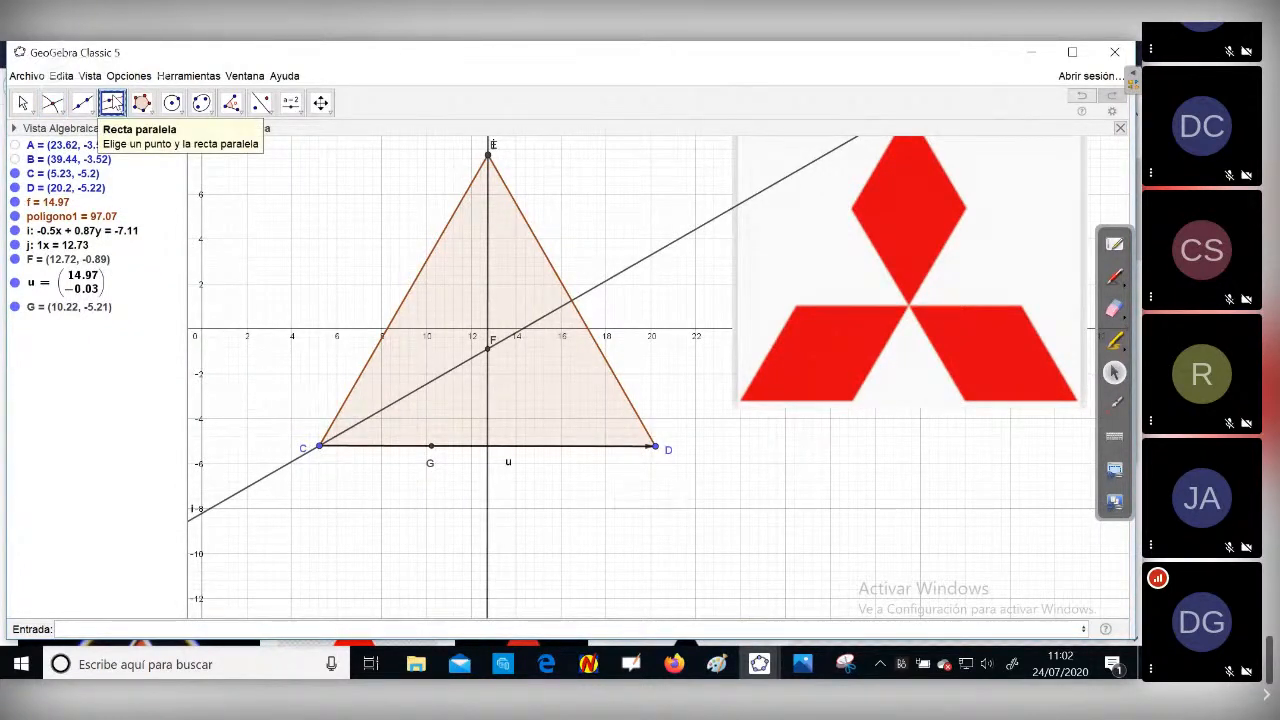
left_click(488, 348)
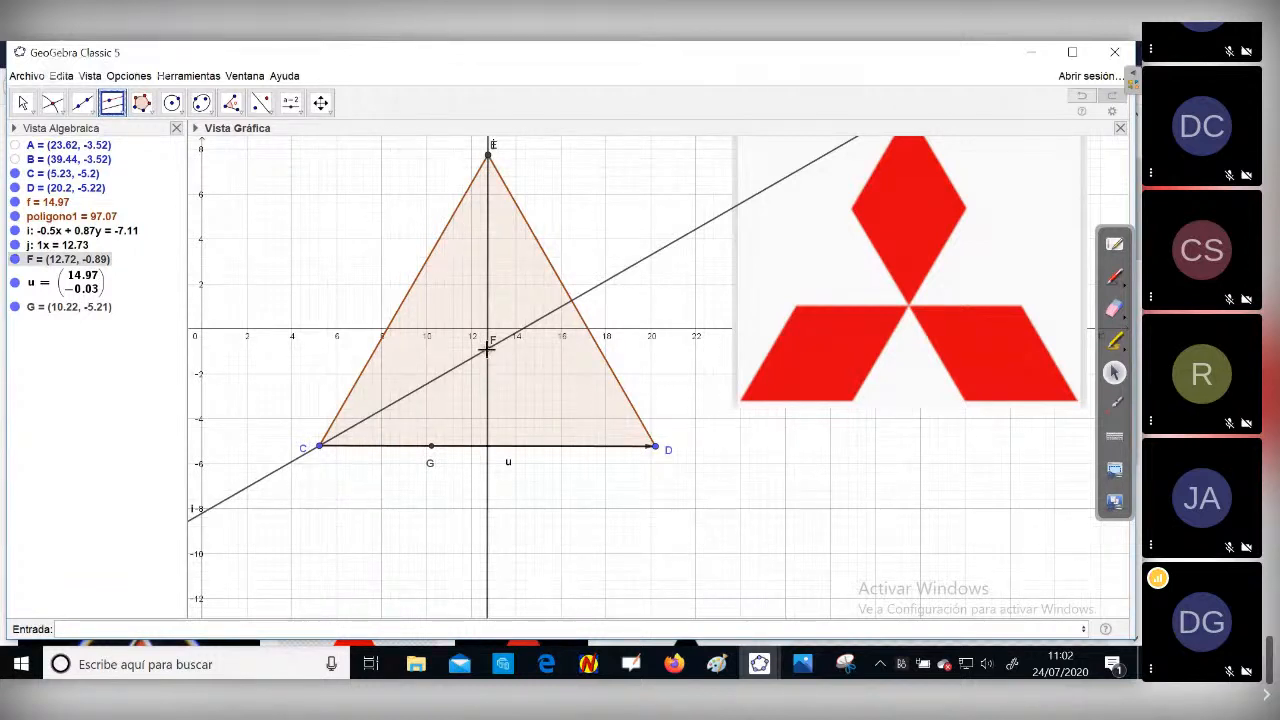
left_click(547, 456)
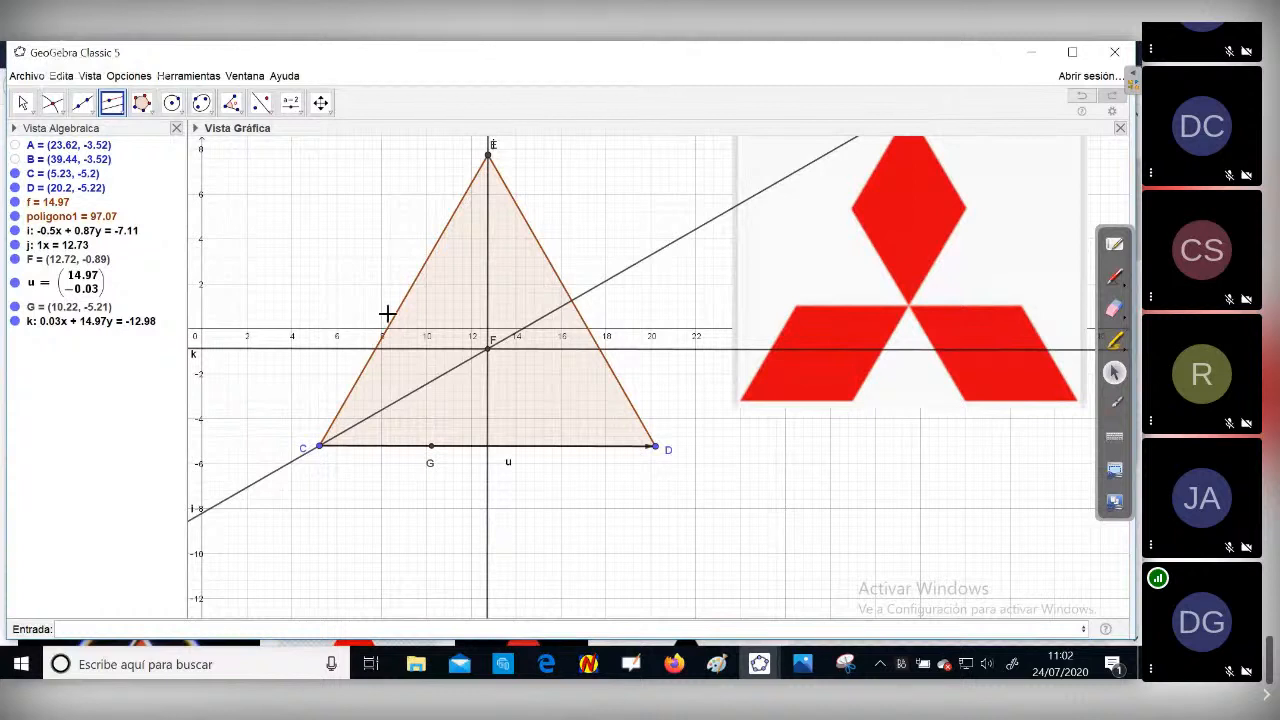
Mark the intersection of the parallel line with the triangle's side CE and move the new point's label outside the triangle.
left_click(52, 102)
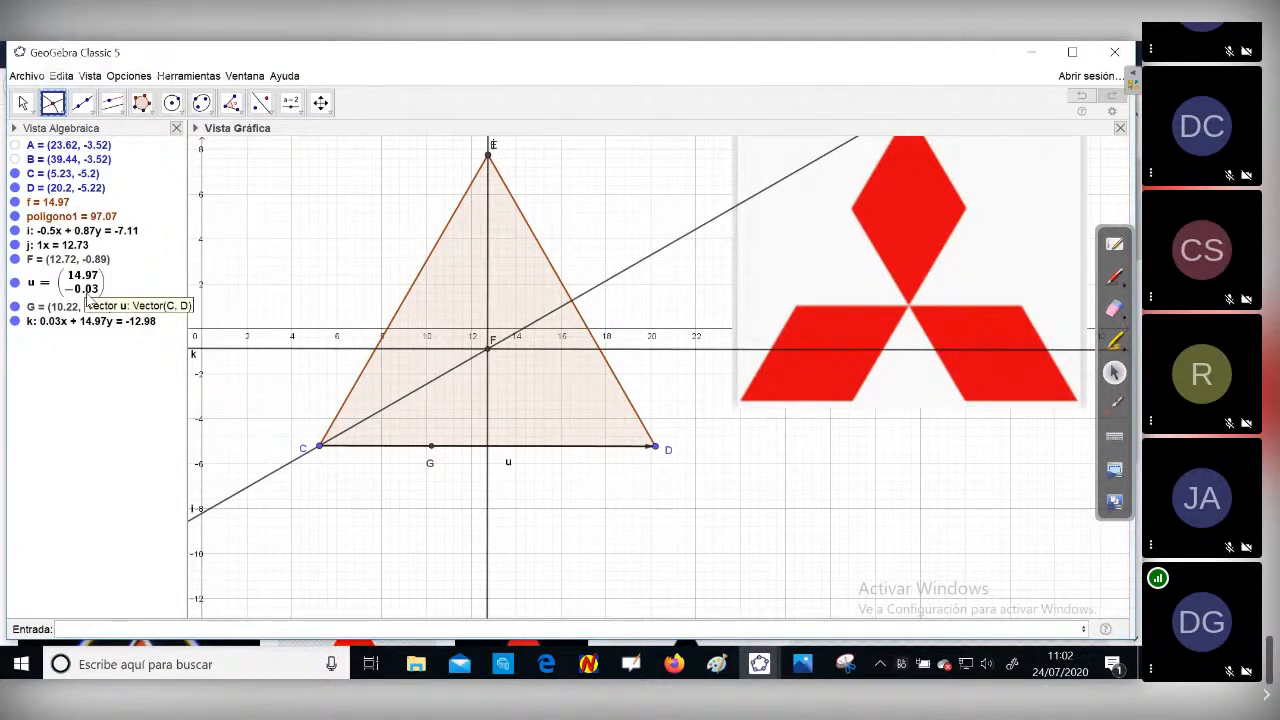
left_click(374, 349)
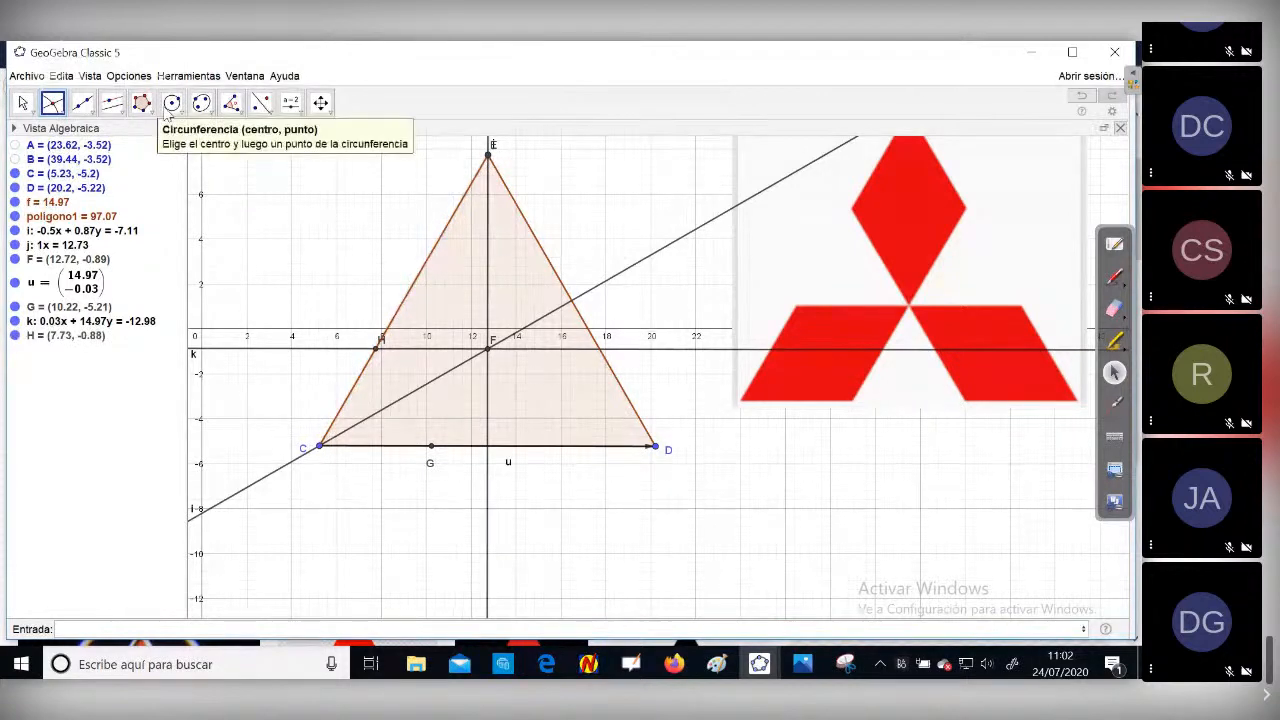
left_click(22, 102)
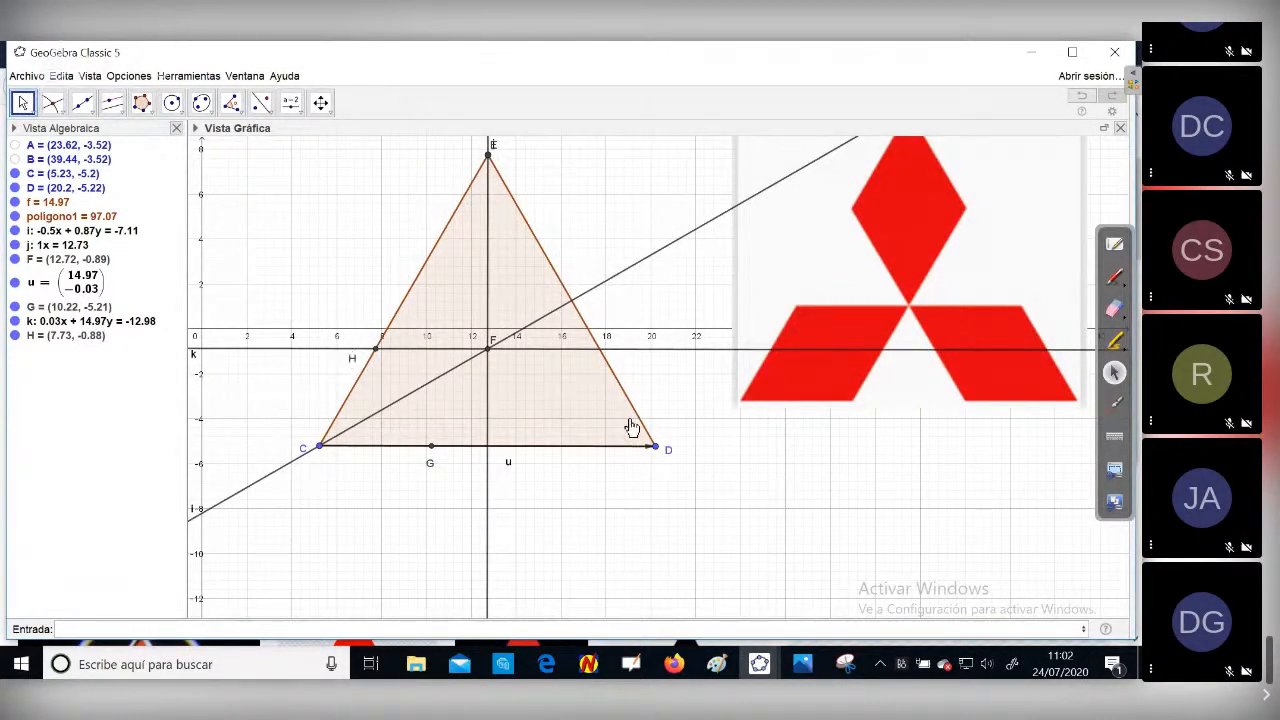
Move the logo image so its lower-left corner is at about (23.49, -6.17), and draw the polygon C, G, F, H.
left_click_drag(862, 348, 866, 400)
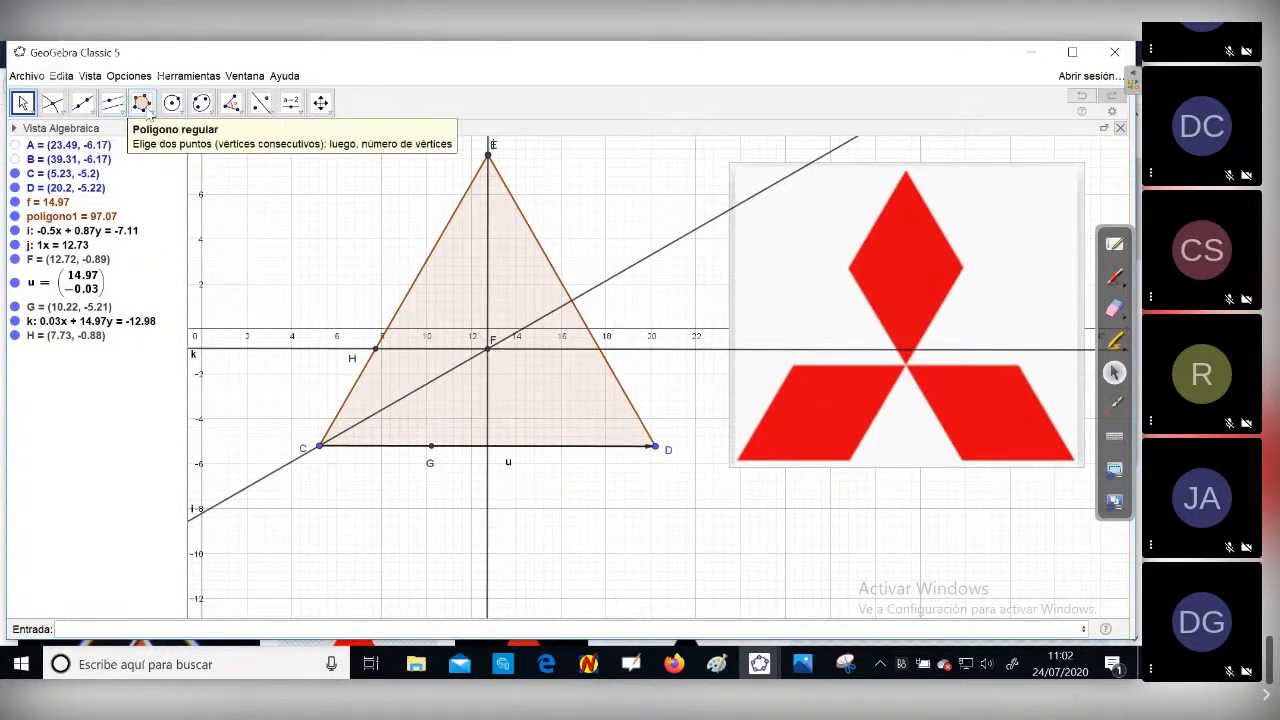
left_click(148, 112)
left_click(166, 133)
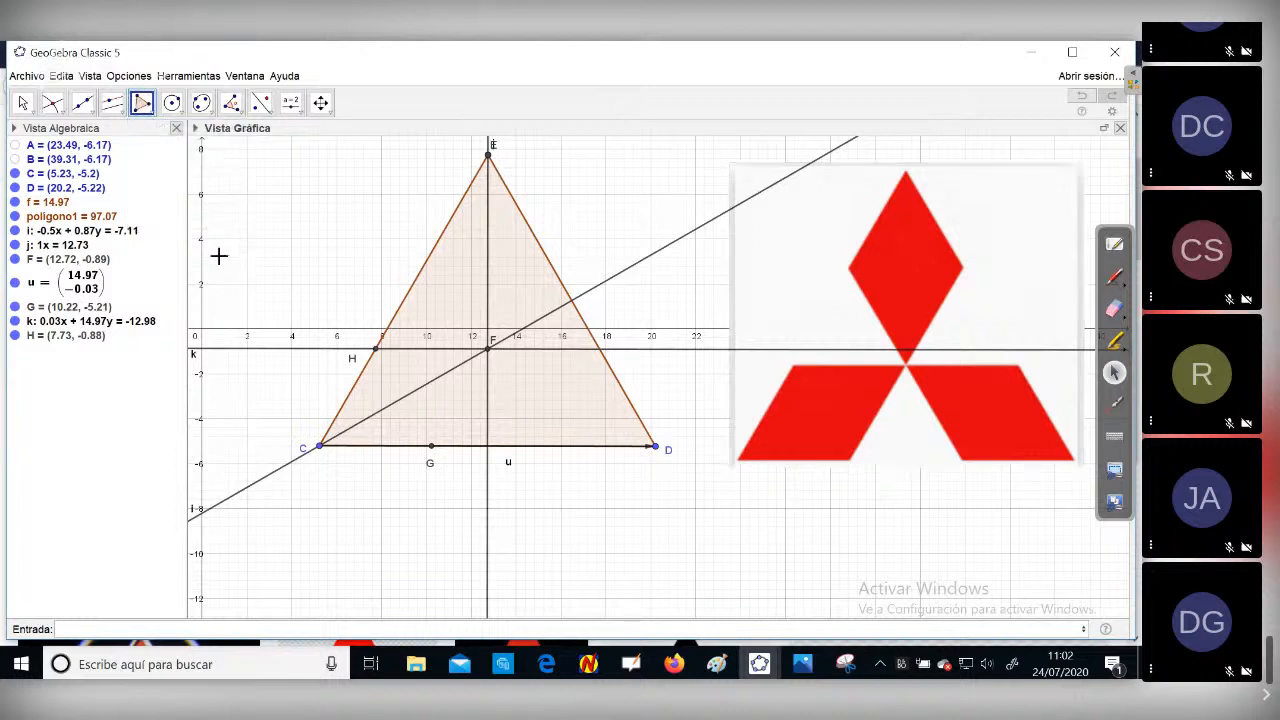
left_click(319, 447)
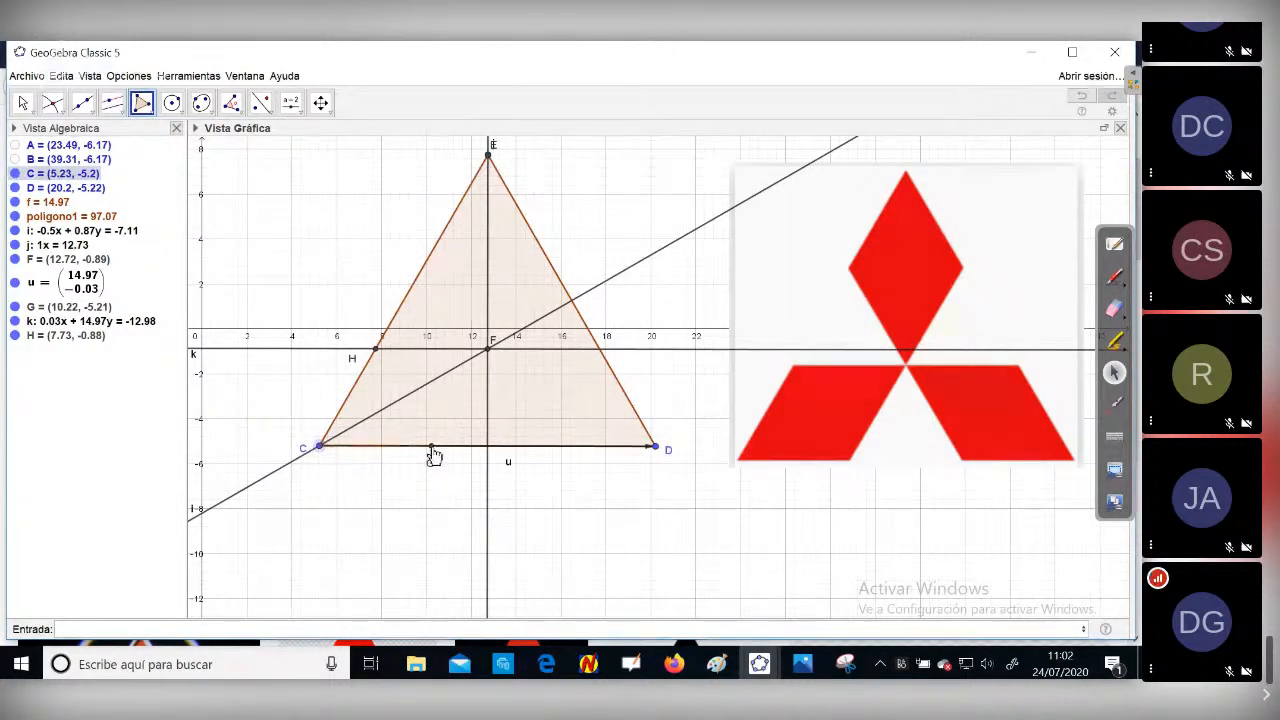
left_click(430, 446)
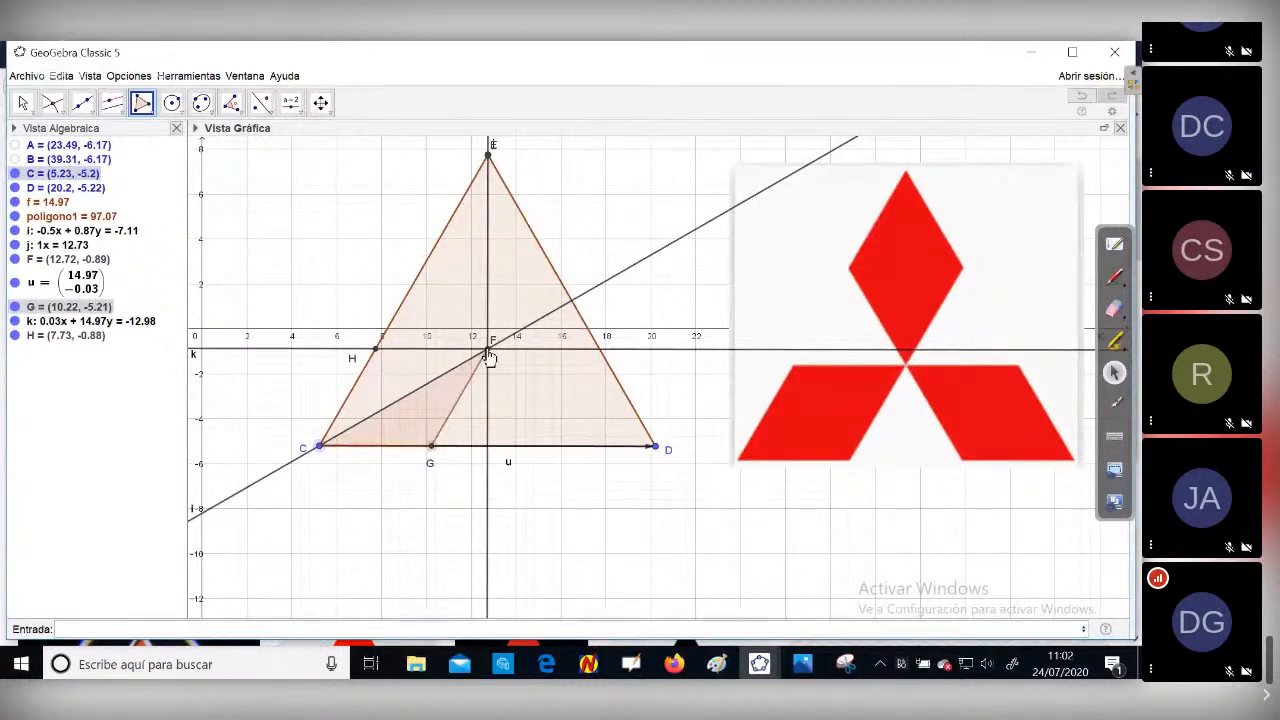
left_click(488, 352)
left_click(375, 350)
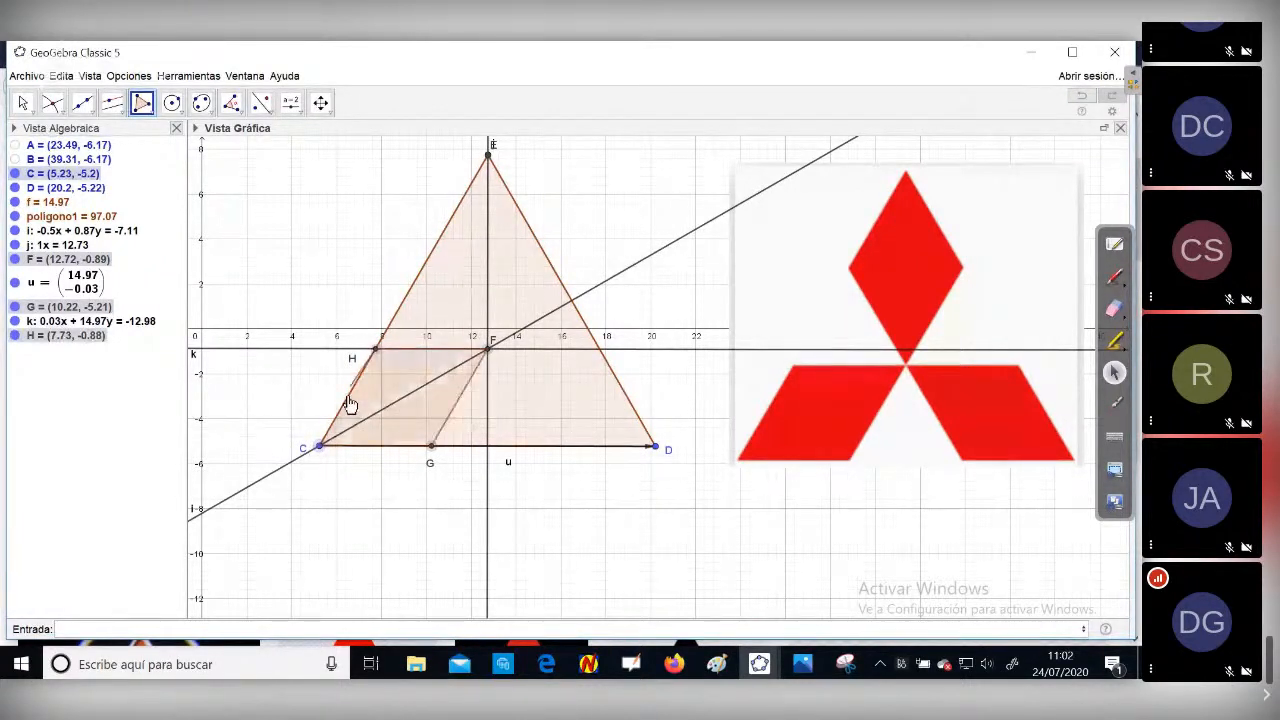
left_click(319, 447)
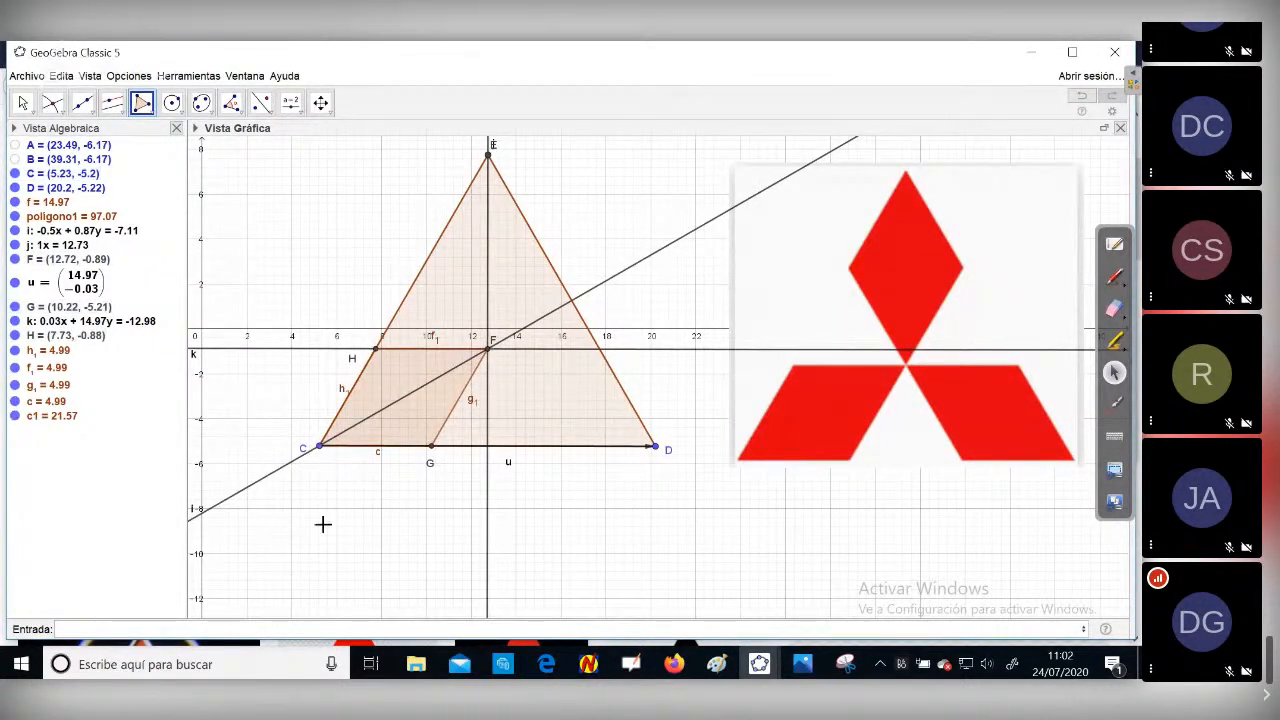
Colour the polygon CGFH red (255, 0, 0) with 100% opacity.
right_click(407, 430)
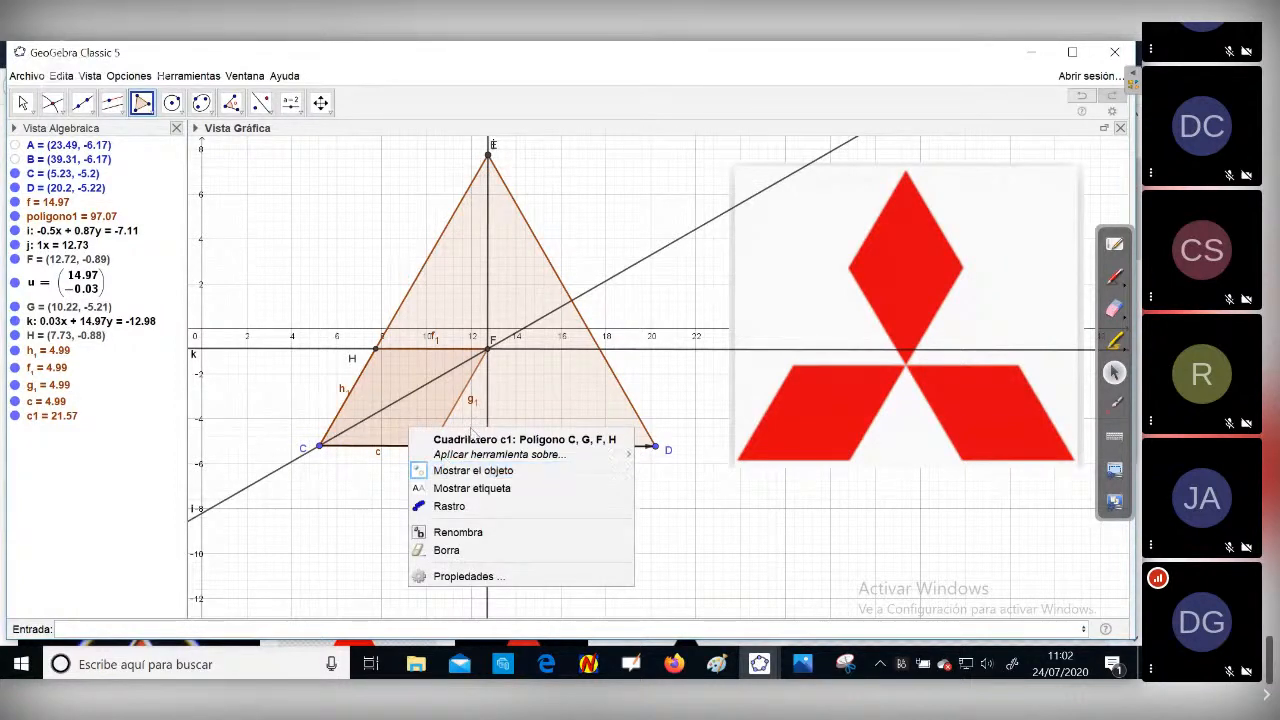
left_click(470, 576)
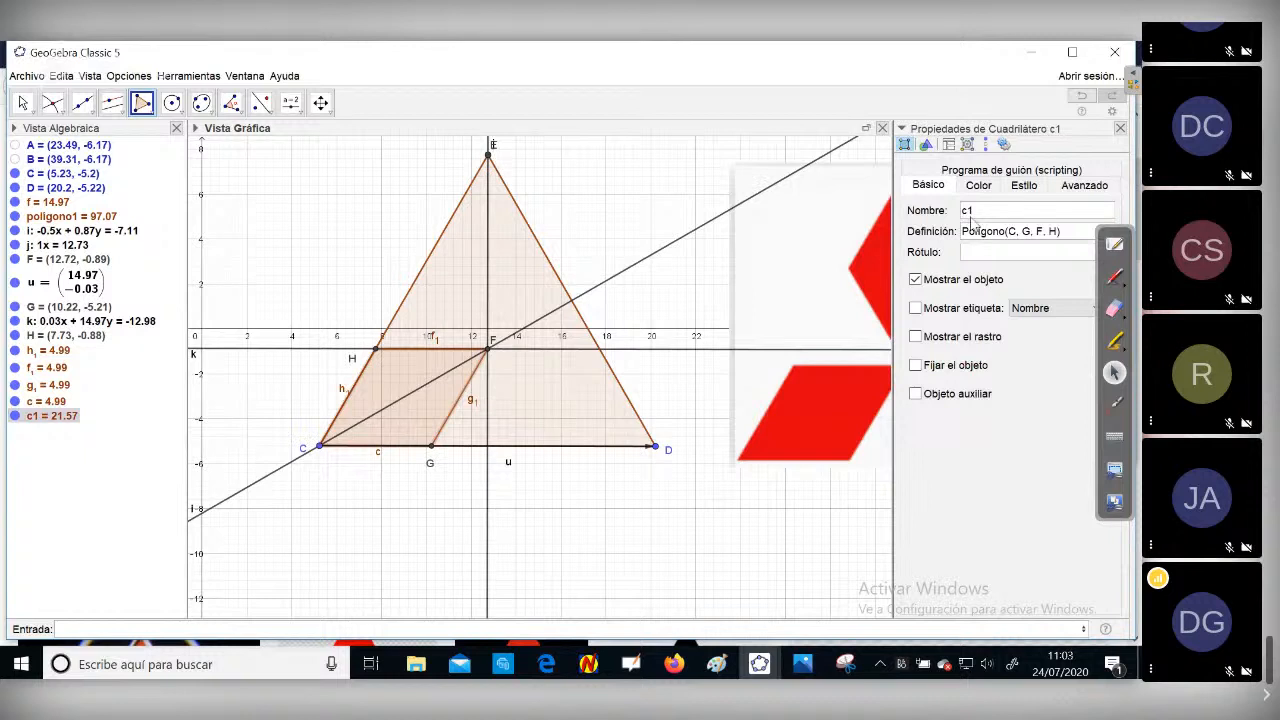
left_click(978, 185)
left_click(926, 211)
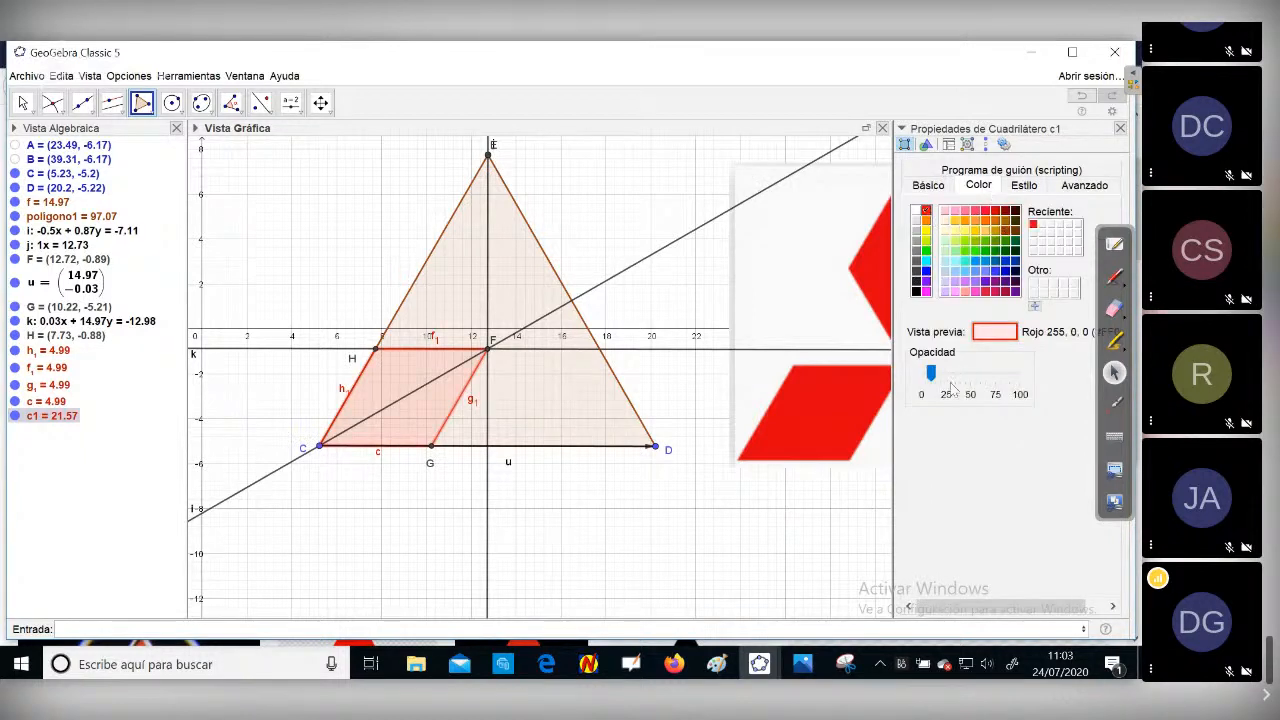
left_click_drag(930, 373, 1020, 375)
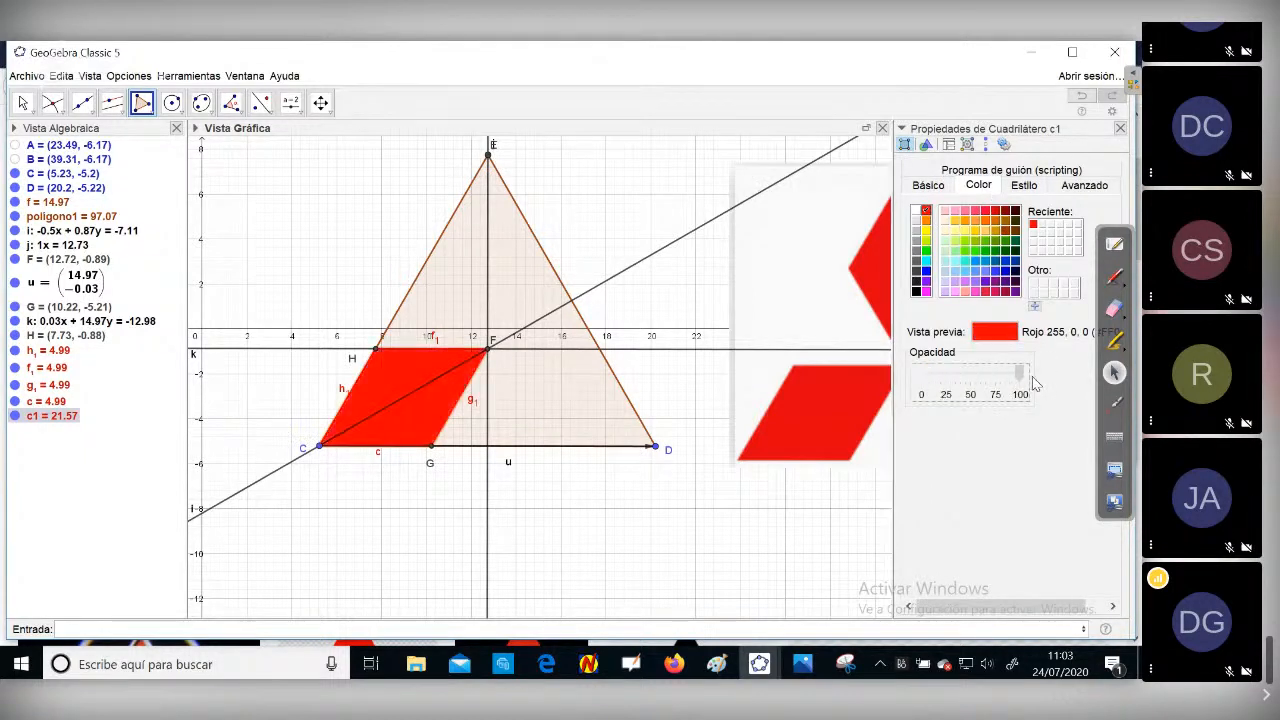
left_click(1121, 133)
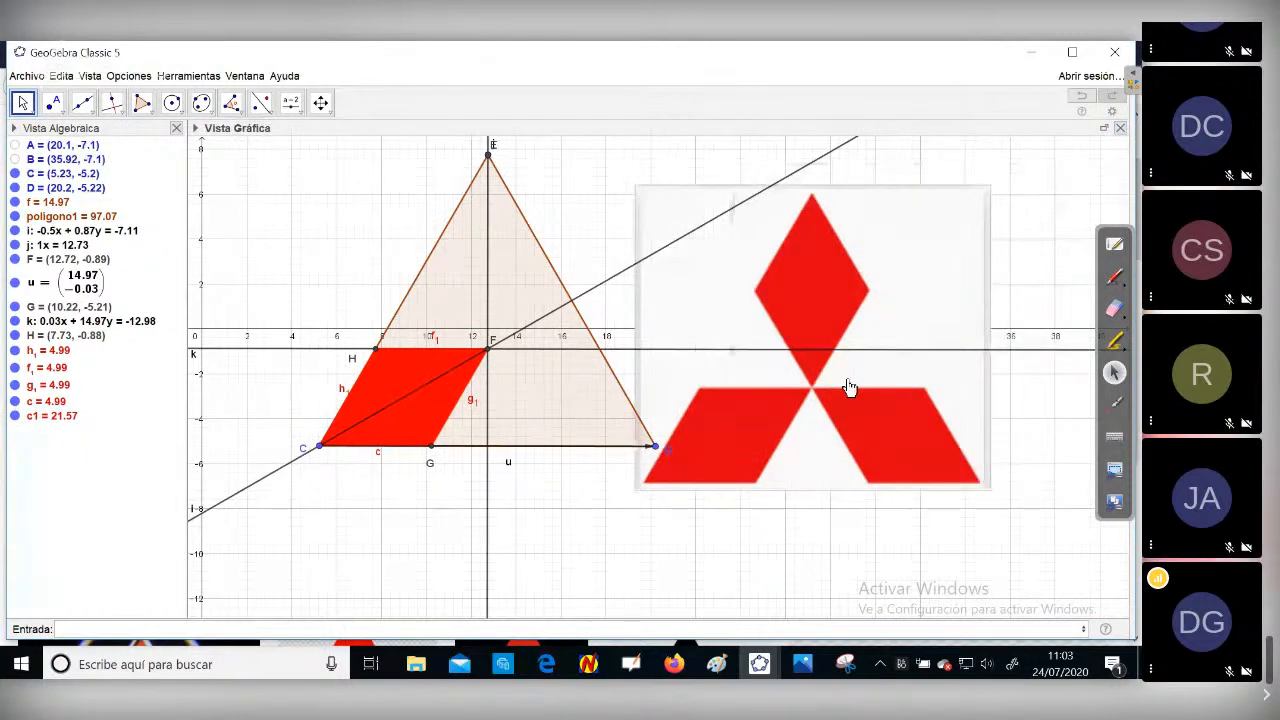
Move the logo image's lower-left corner to about (22.56, -5.54), and rotate the red rhombus 120° counterclockwise about point F.
left_click_drag(848, 387, 922, 370)
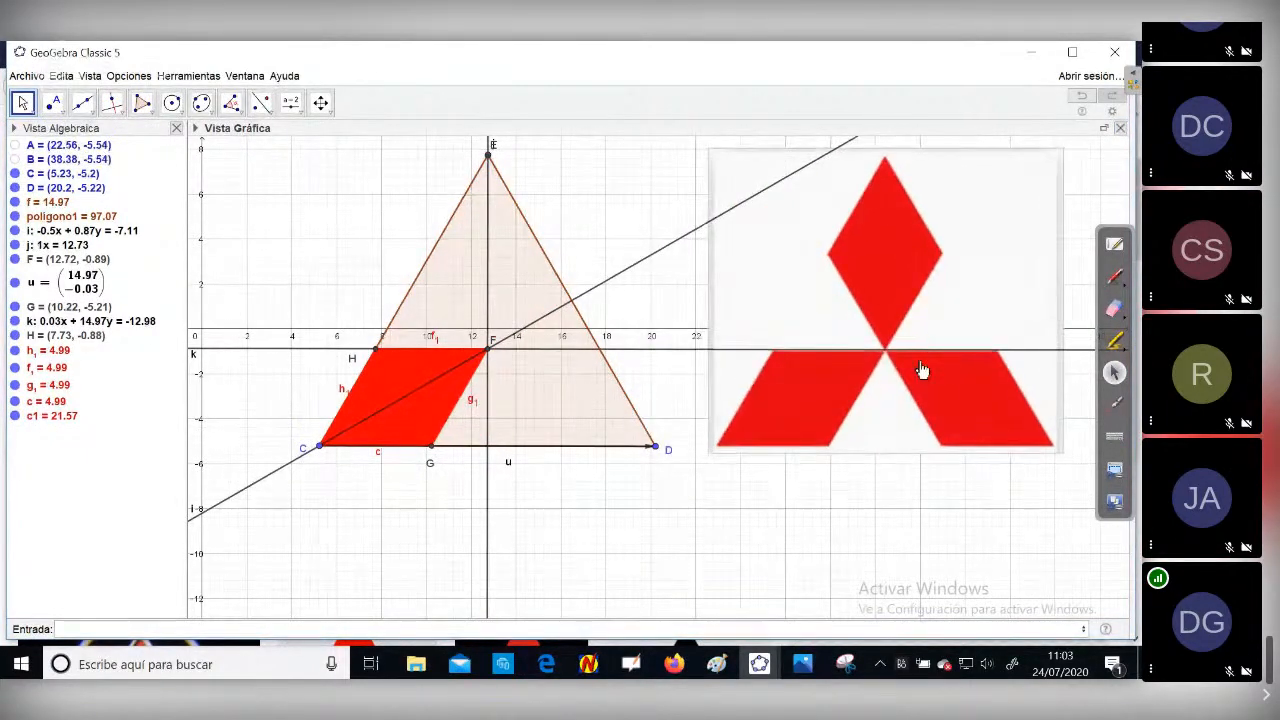
left_click(261, 104)
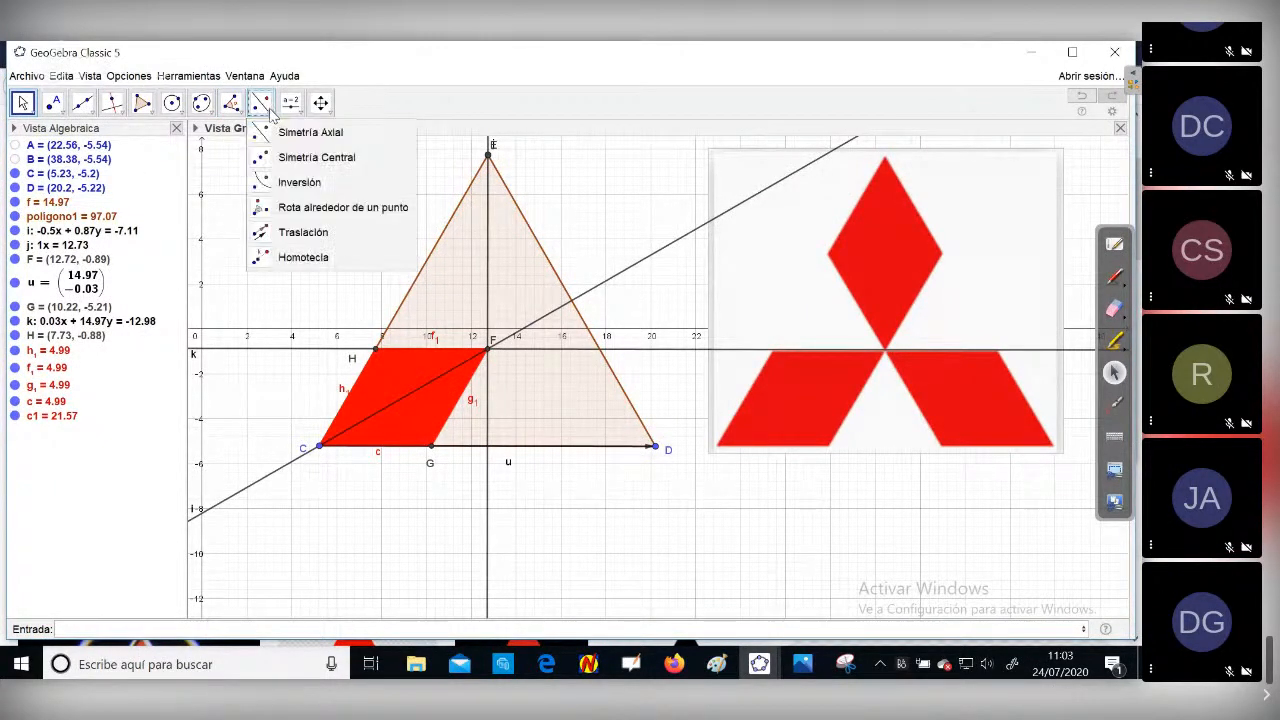
left_click(304, 210)
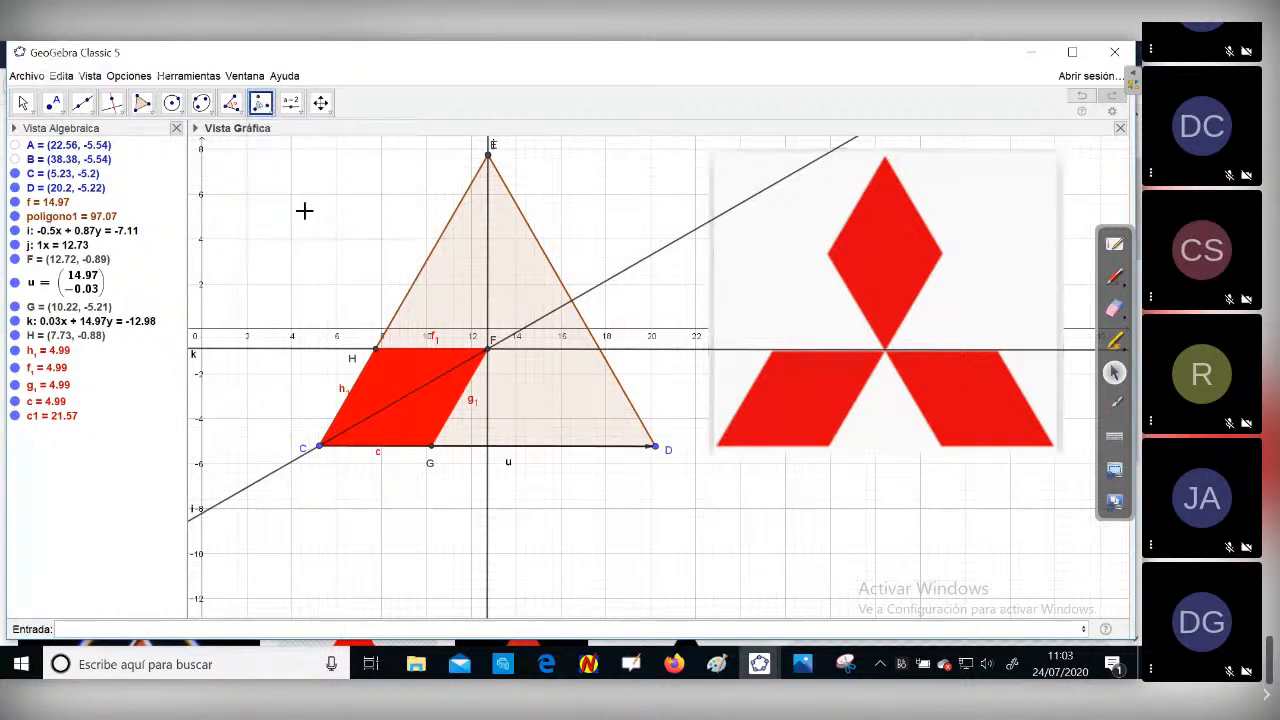
right_click(400, 432)
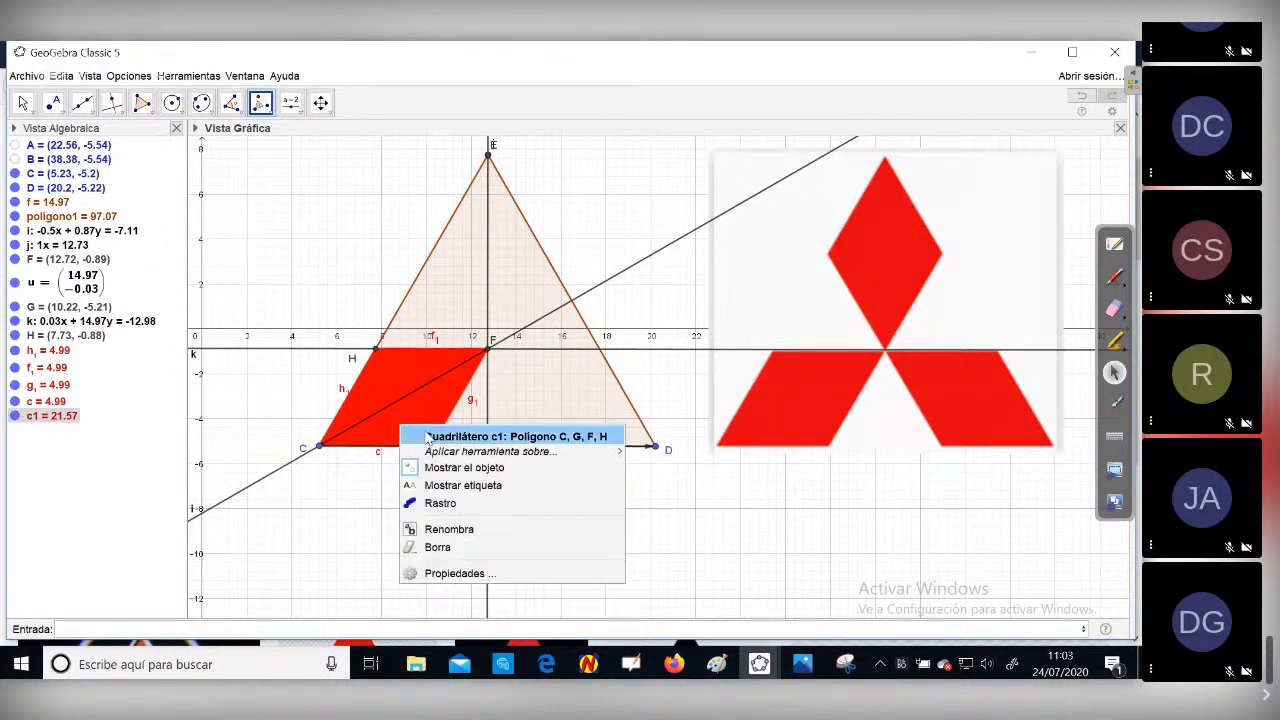
key("Escape")
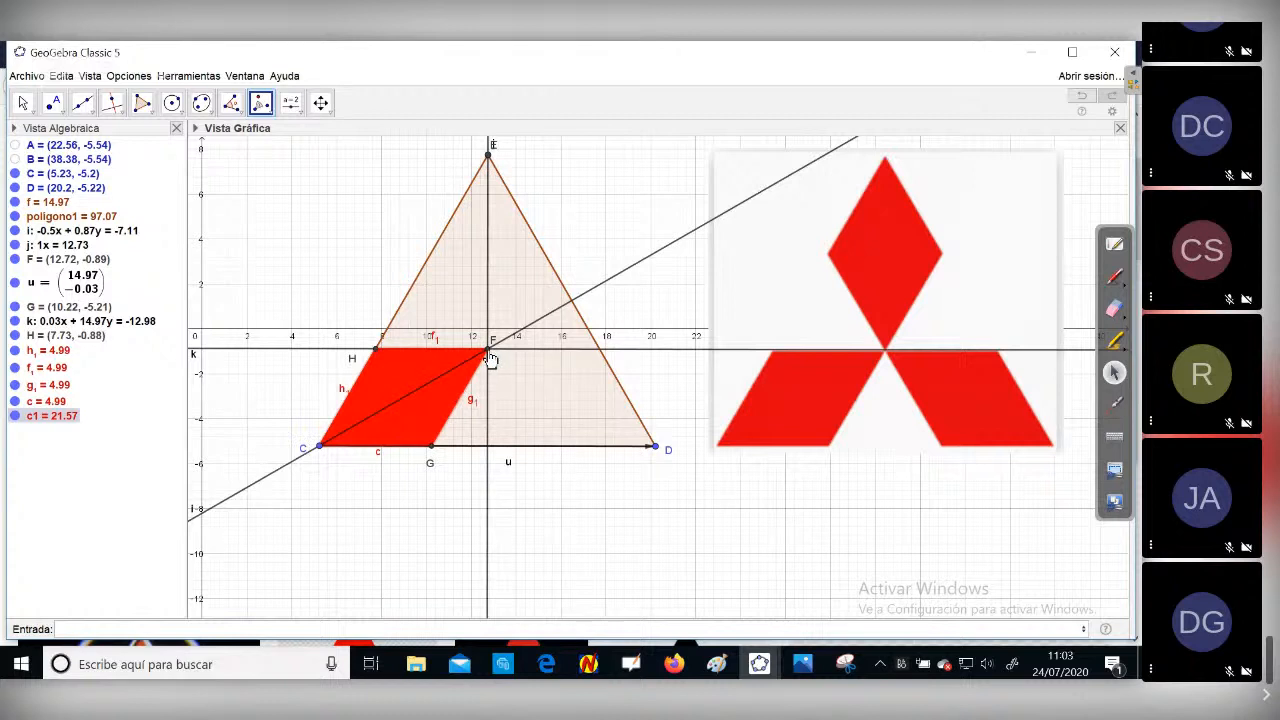
left_click(488, 355)
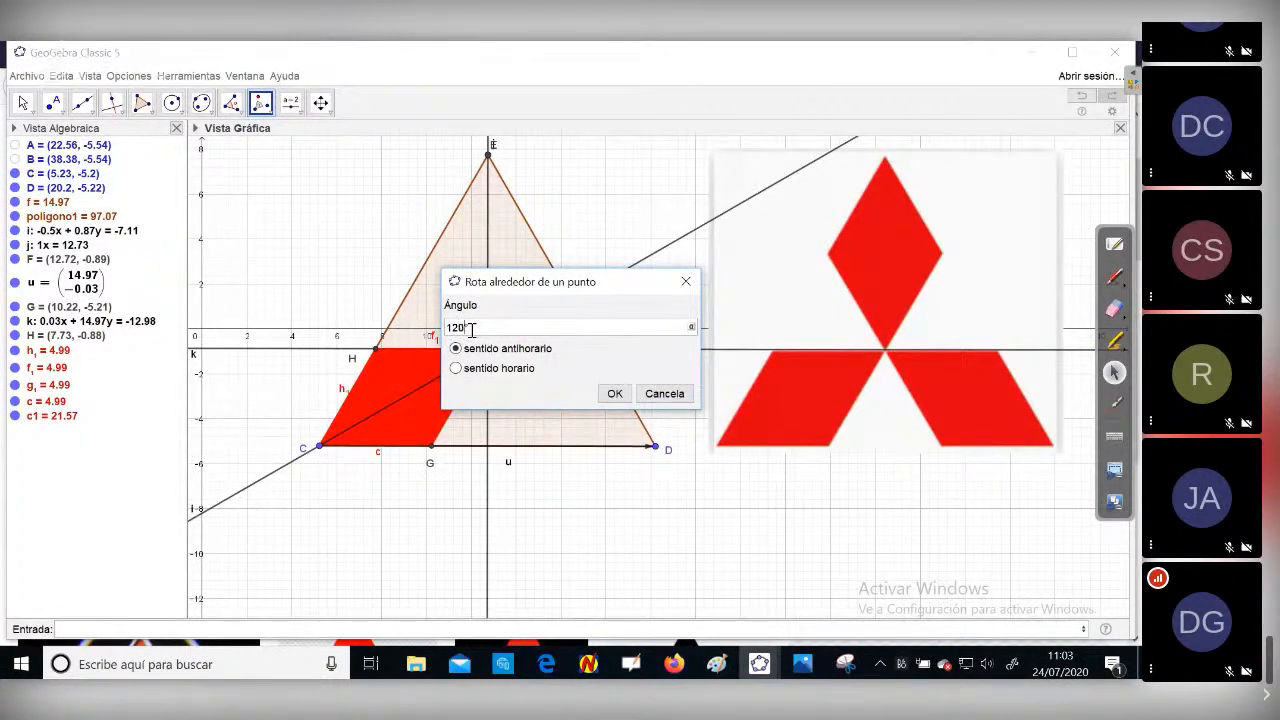
left_click(614, 394)
Rotate the second rhombus 120° counterclockwise about the centre point, and shift the logo image's lower-left corner to about (22.96, -5.85).
right_click(576, 395)
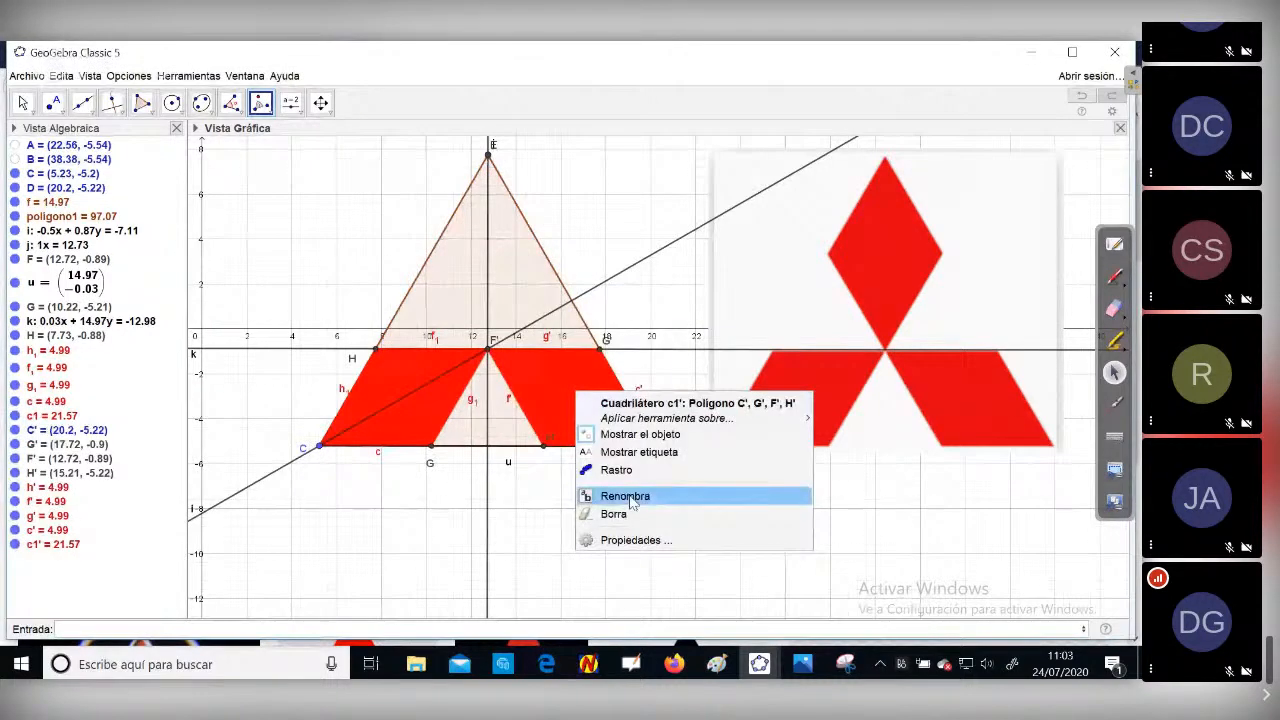
left_click(260, 103)
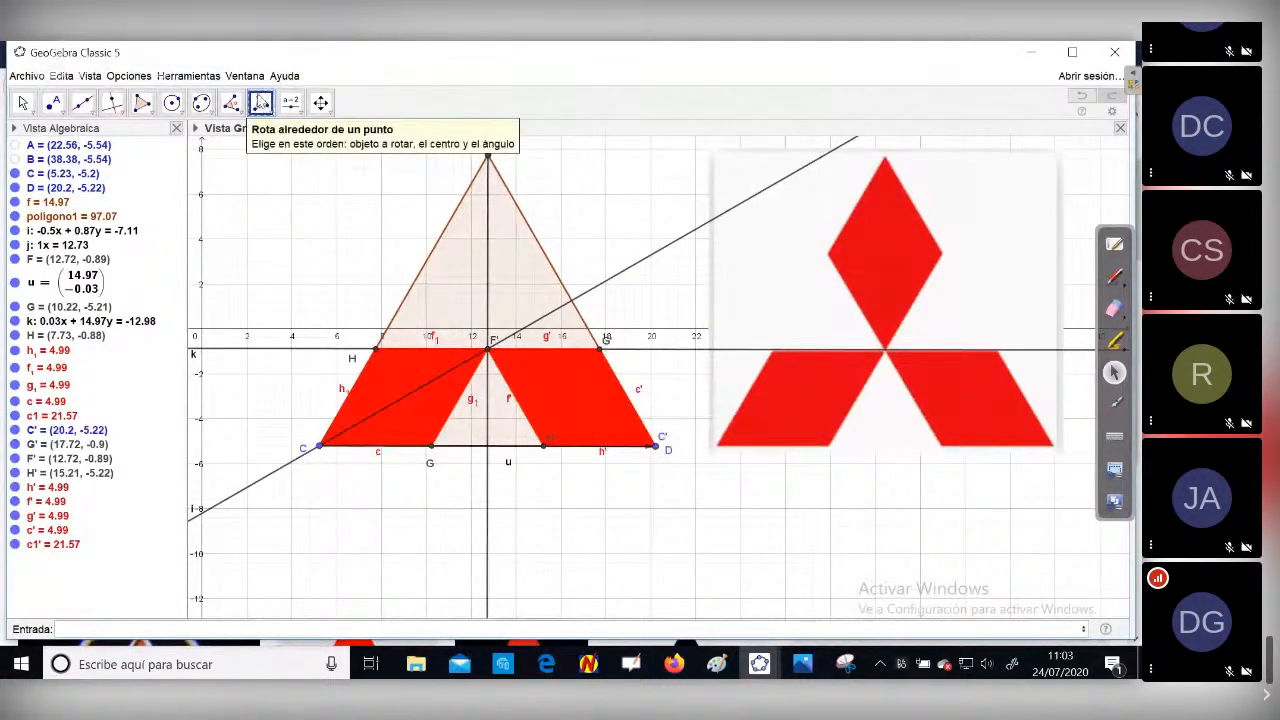
left_click(261, 104)
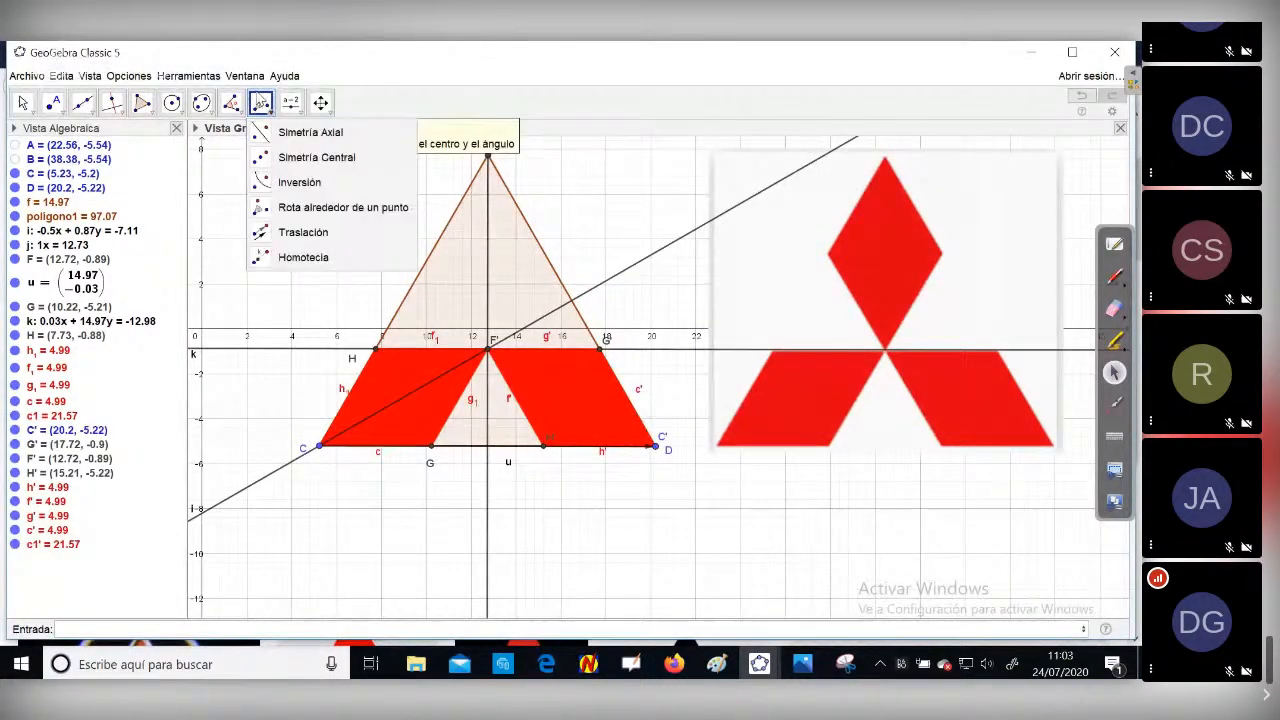
right_click(565, 397)
left_click(596, 398)
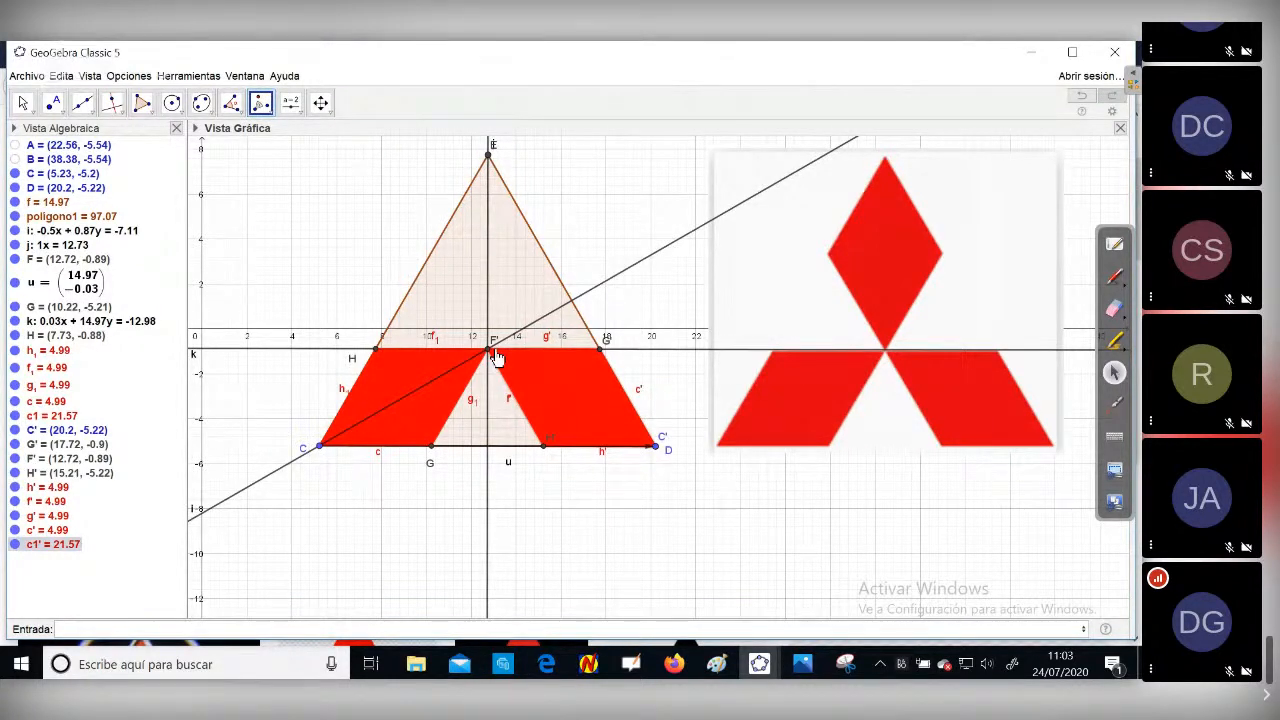
left_click(493, 352)
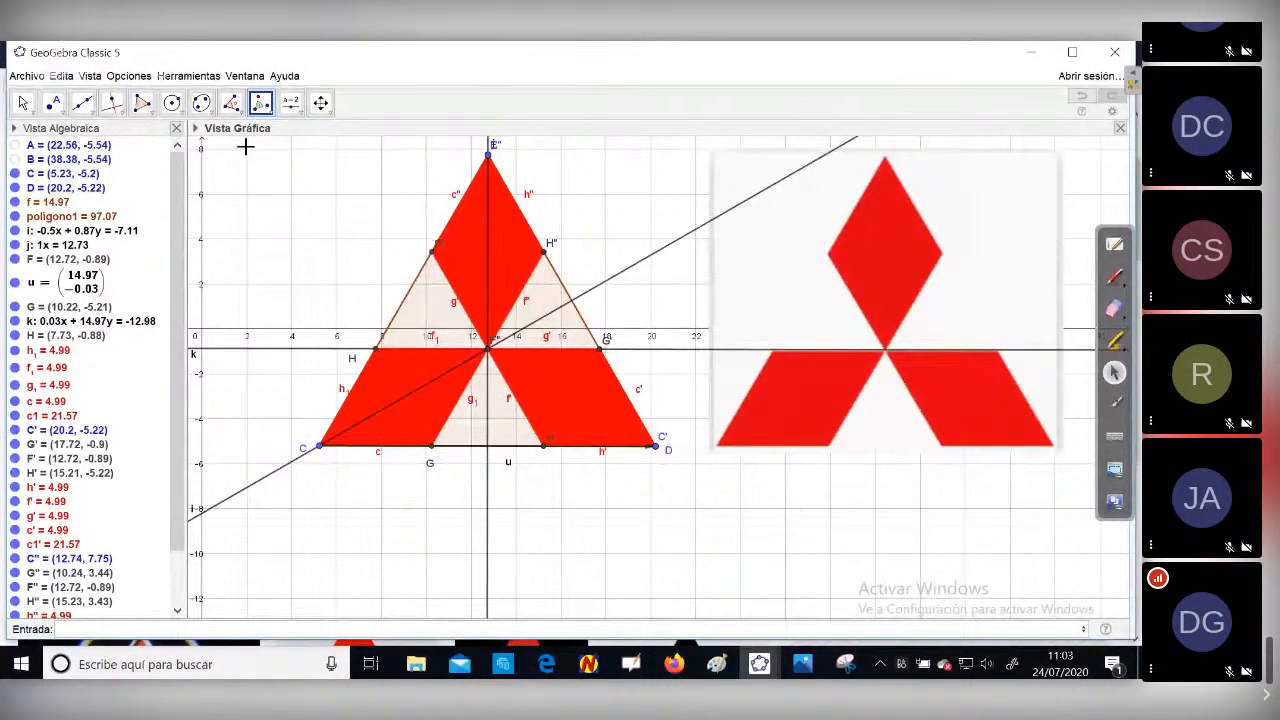
left_click(23, 102)
mouse_move(1000, 414)
left_mouse_down()
mouse_move(601, 413)
mouse_move(1008, 422)
left_mouse_up()
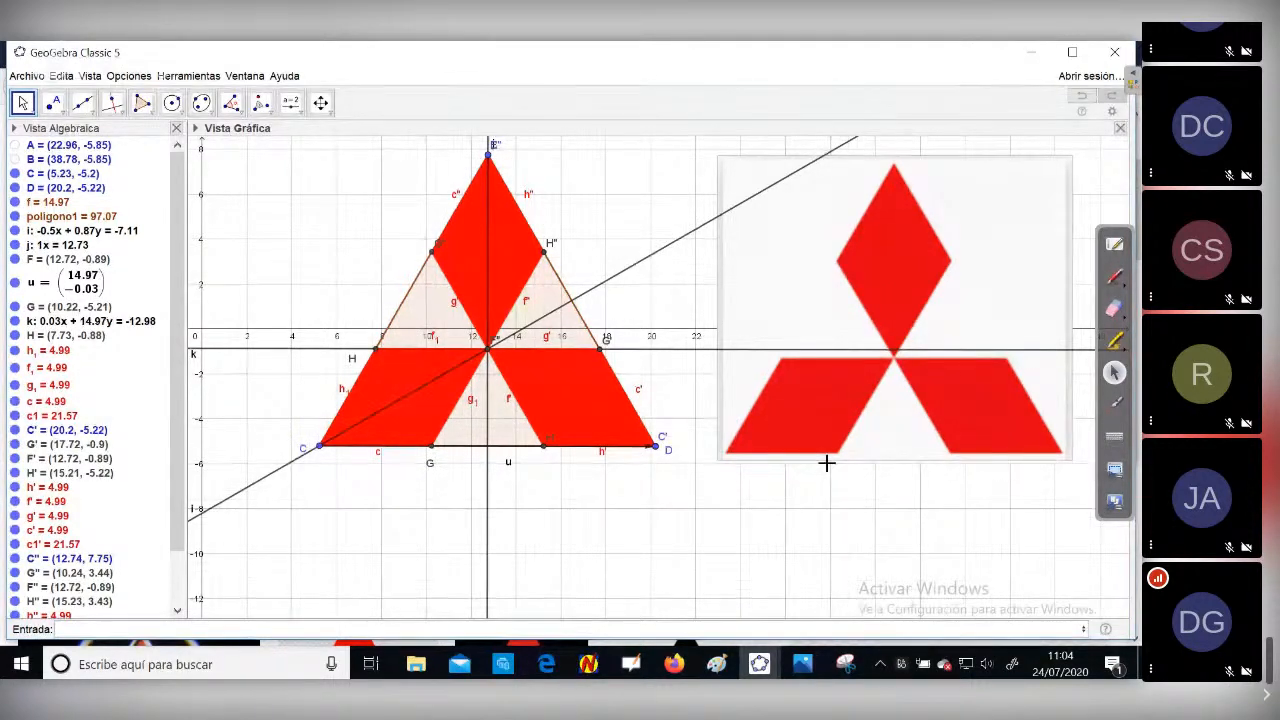
Close the Mitsubishi construction without saving and minimize the Snipping Tool window.
left_click(1115, 55)
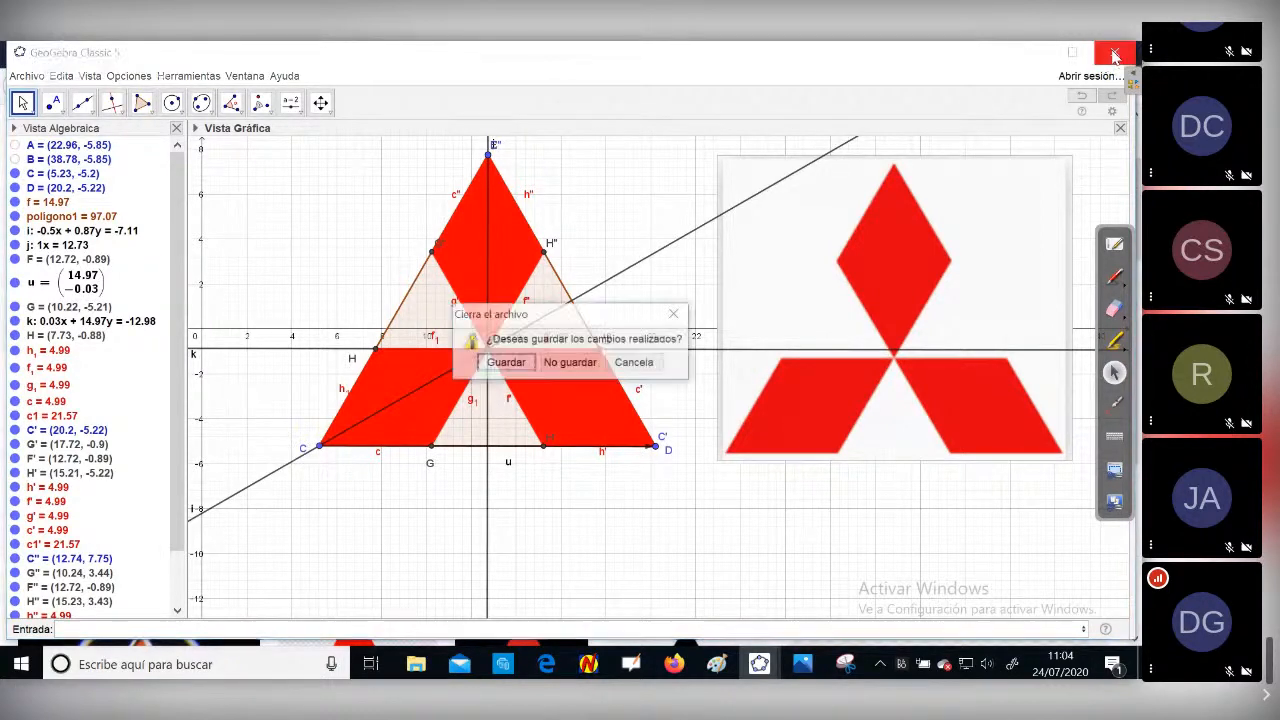
left_click(569, 363)
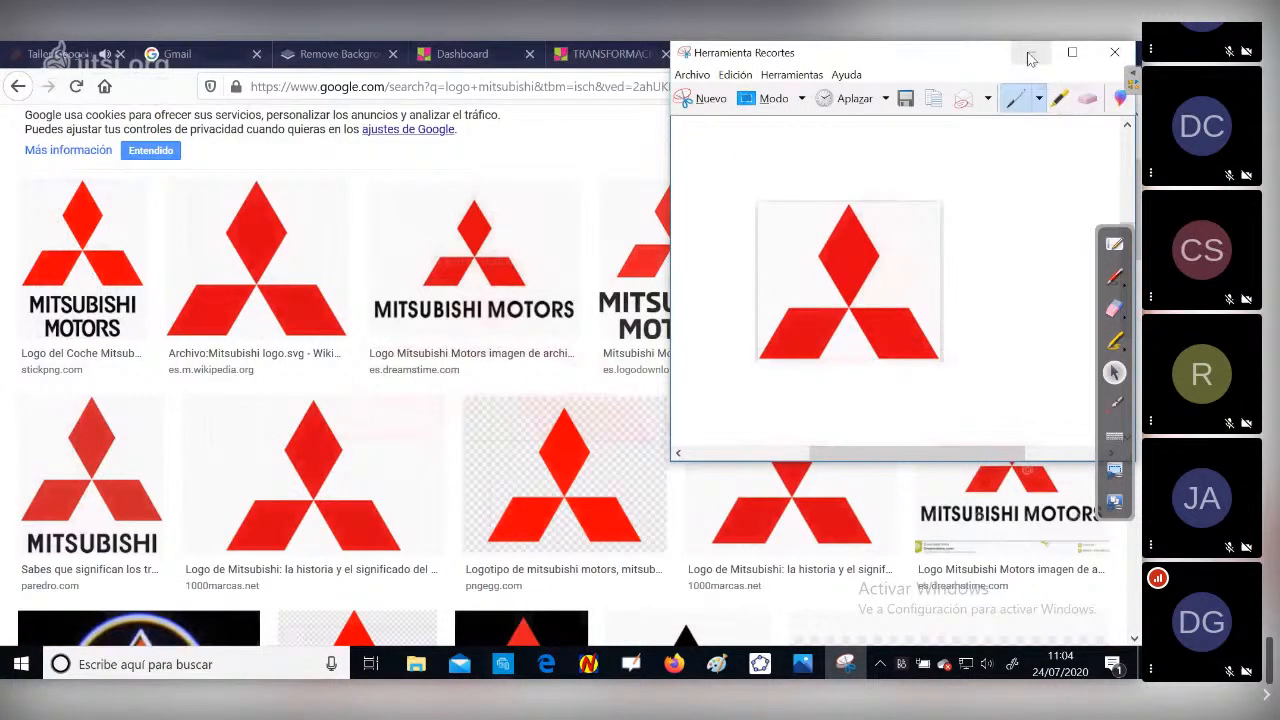
left_click(1031, 55)
mouse_move(759, 666)
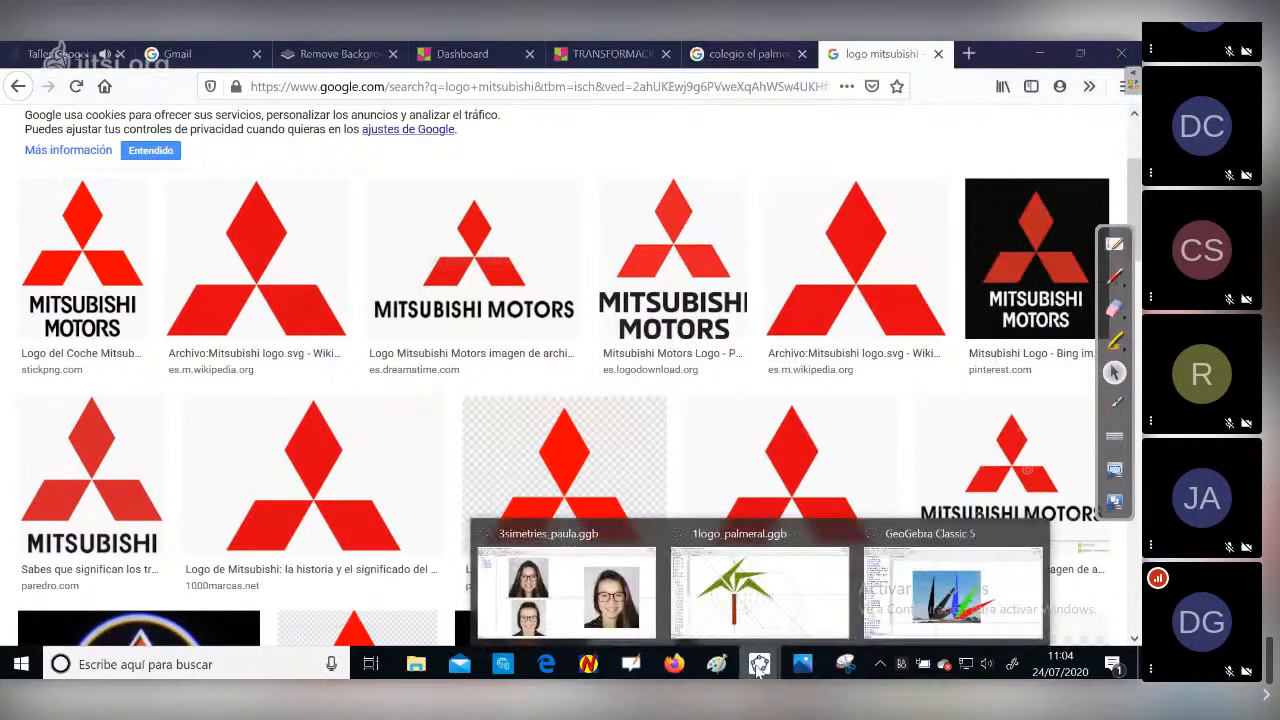
Open 5_Audi from the WEBINAR GEOGEBRA folder and move the logo image's point A to about (-5.9, -18.37), beneath the constructed rings.
left_click(415, 668)
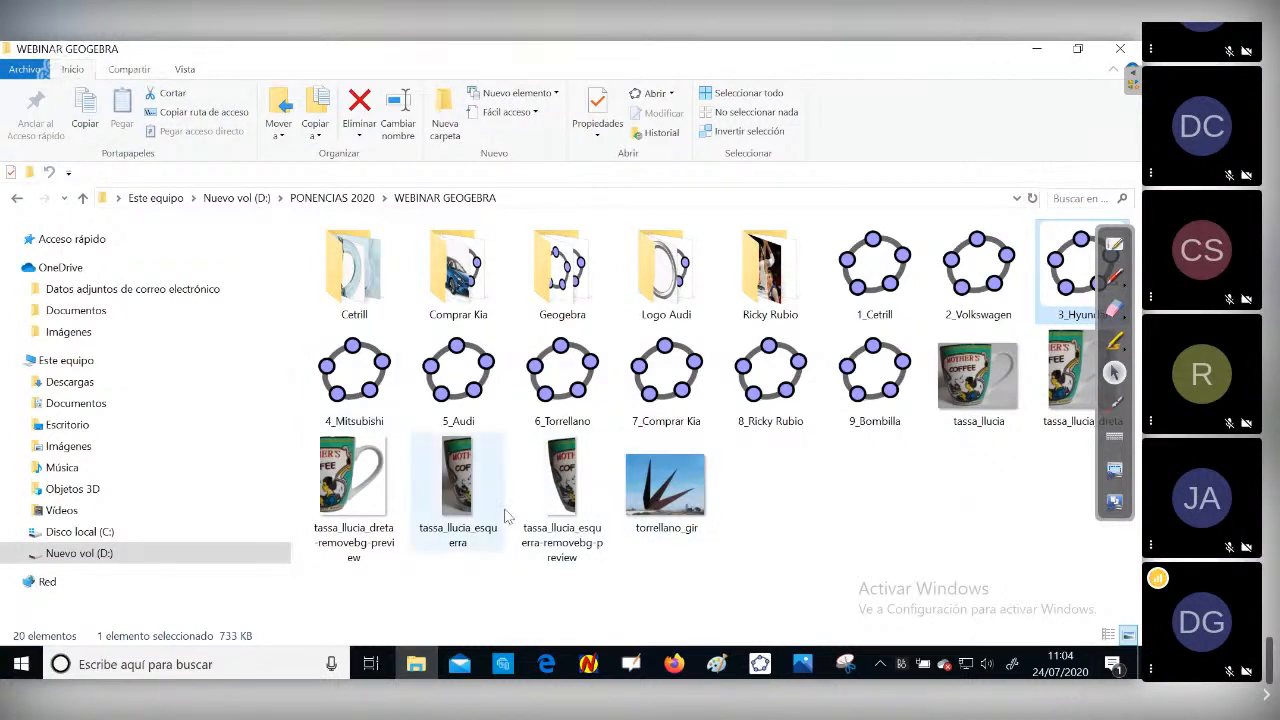
double_click(463, 376)
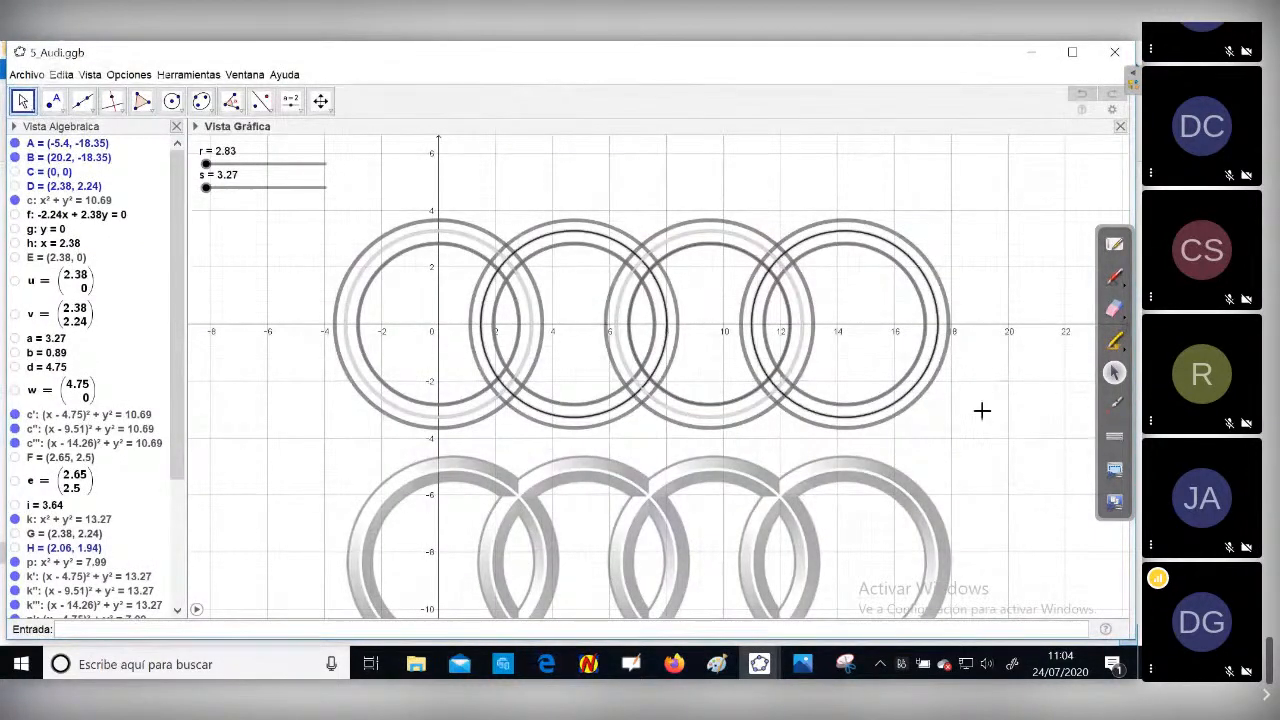
left_click_drag(1020, 491, 1011, 451)
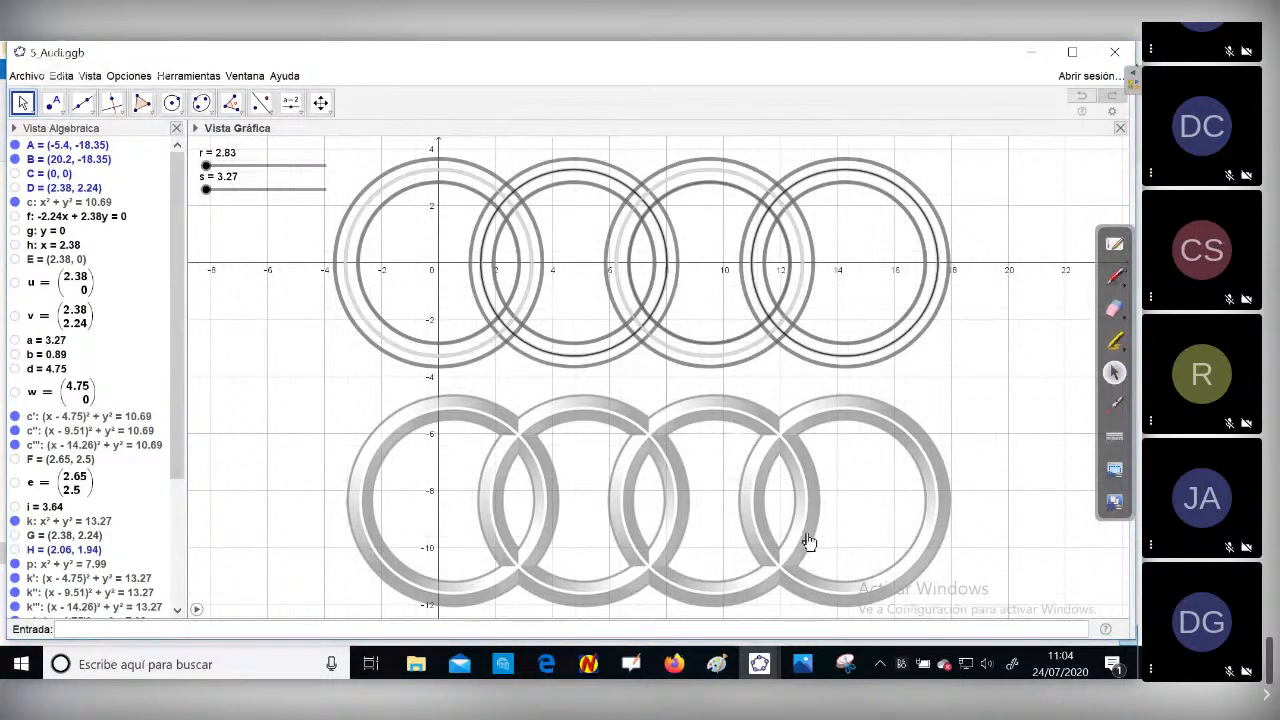
mouse_move(808, 541)
left_mouse_down()
mouse_move(780, 463)
mouse_move(776, 305)
mouse_move(790, 305)
mouse_move(788, 544)
left_mouse_up()
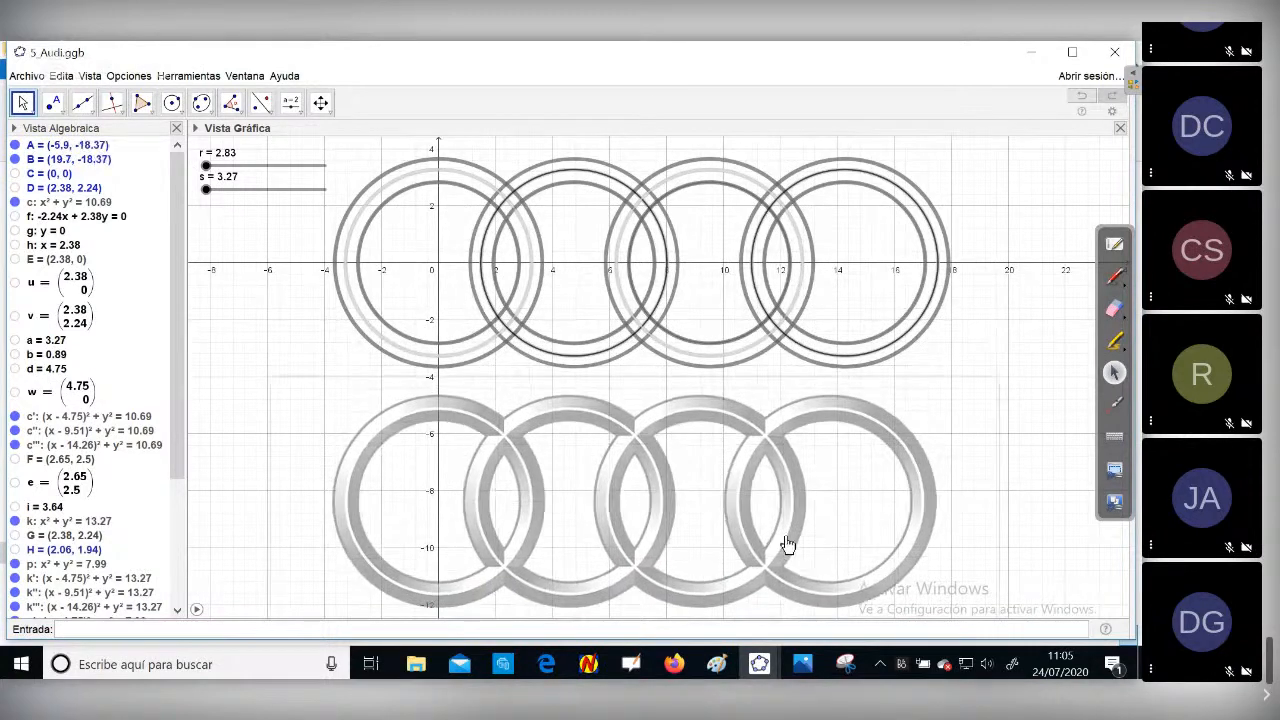
Play the animation of sliders r and s in the Audi construction, and close the file without saving.
left_click(198, 611)
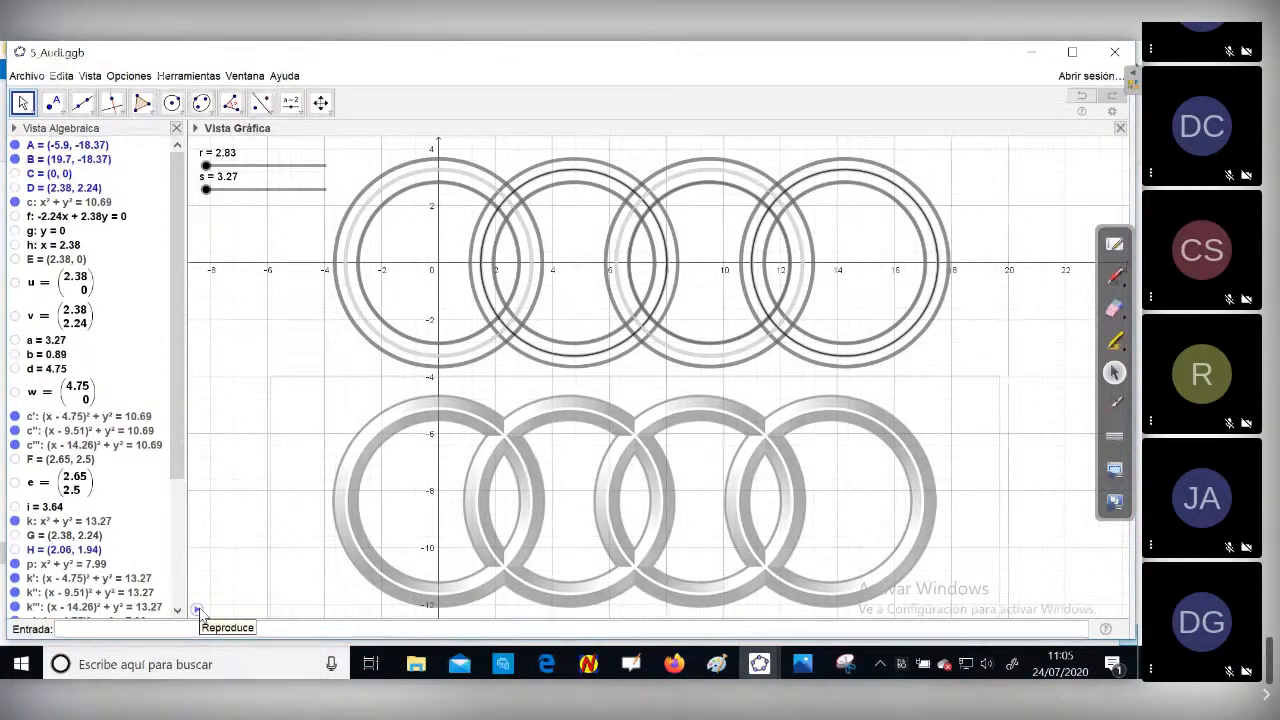
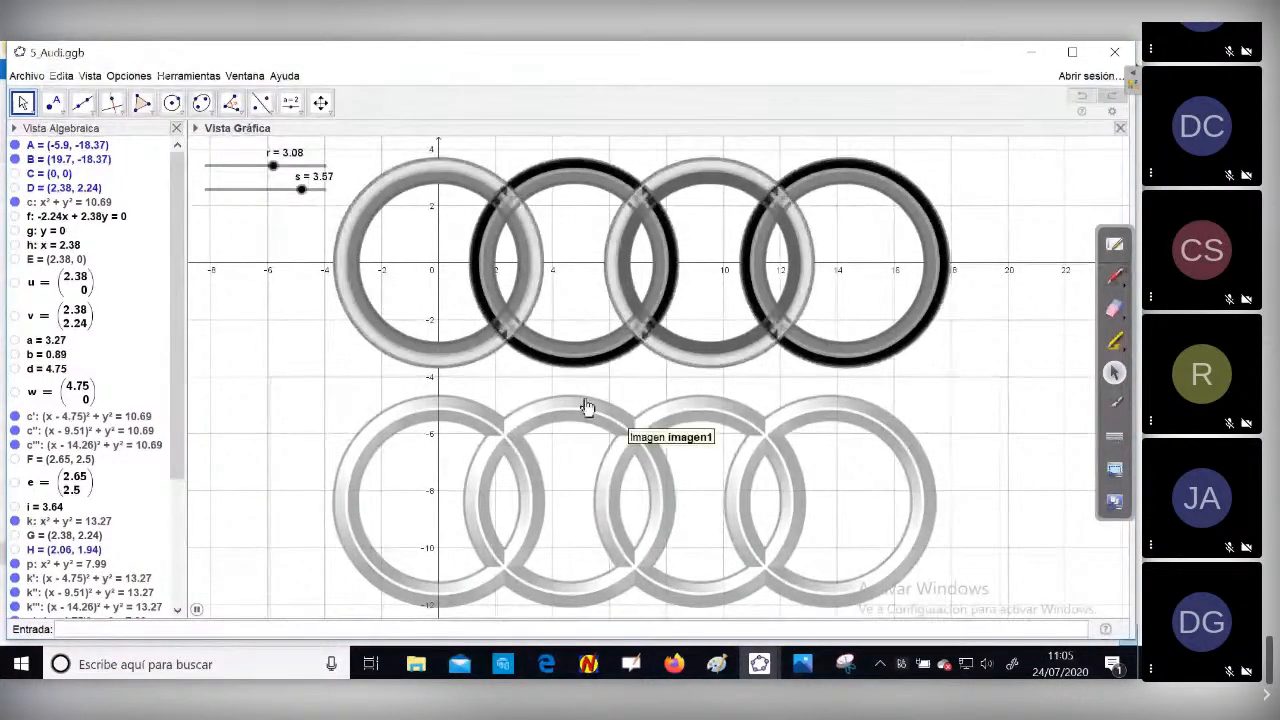
left_click(1125, 54)
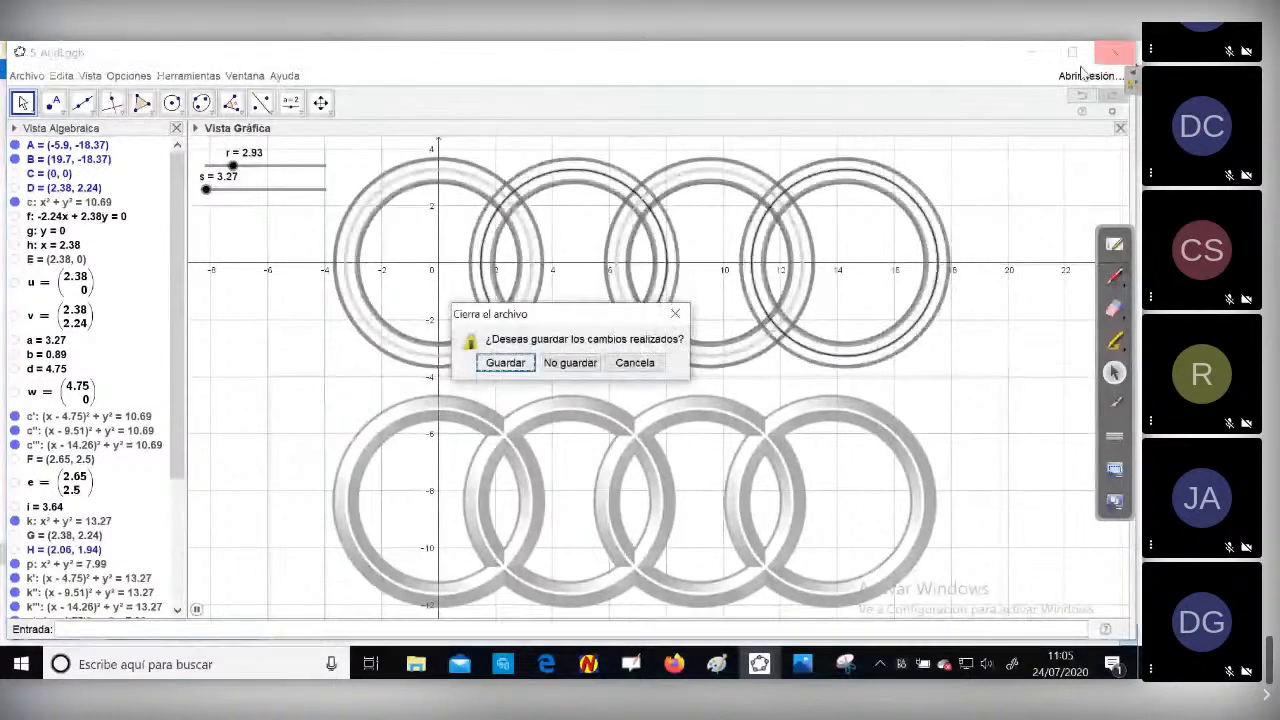
left_click(567, 364)
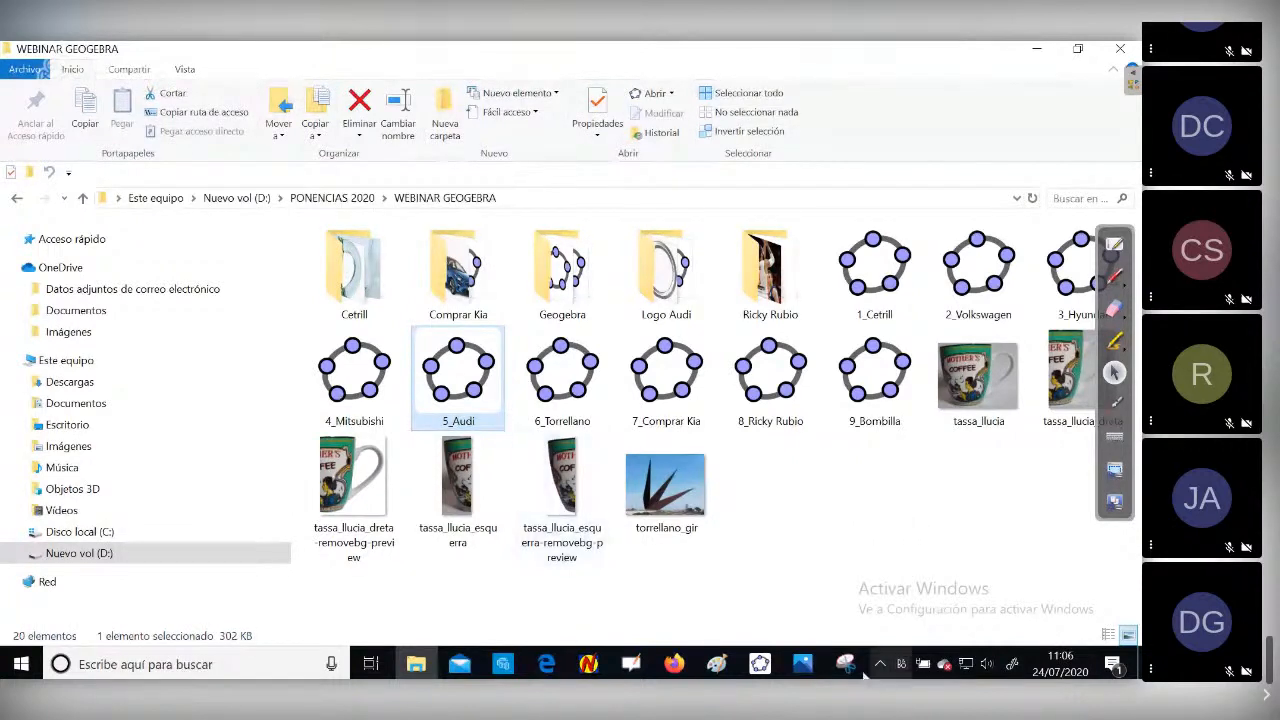
mouse_move(760, 668)
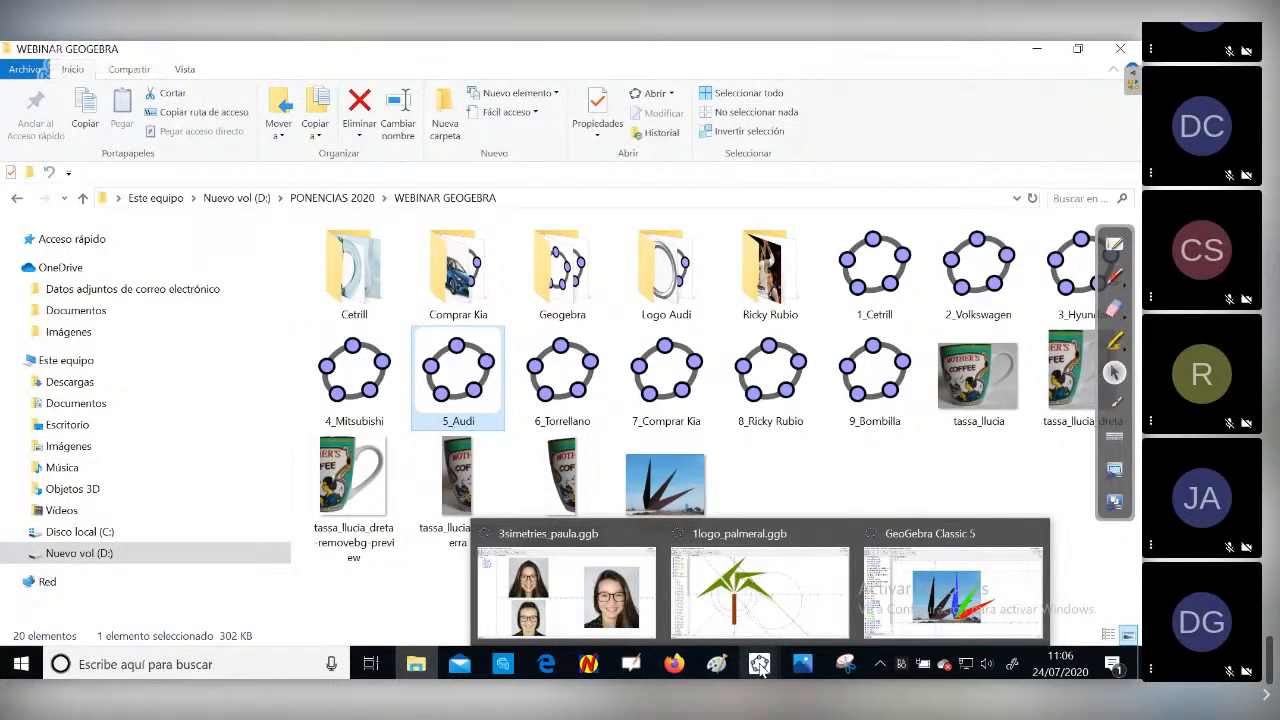
Switch to the GeoGebra window with the portrait symmetries and start a new blank construction without saving the changes.
left_click(760, 668)
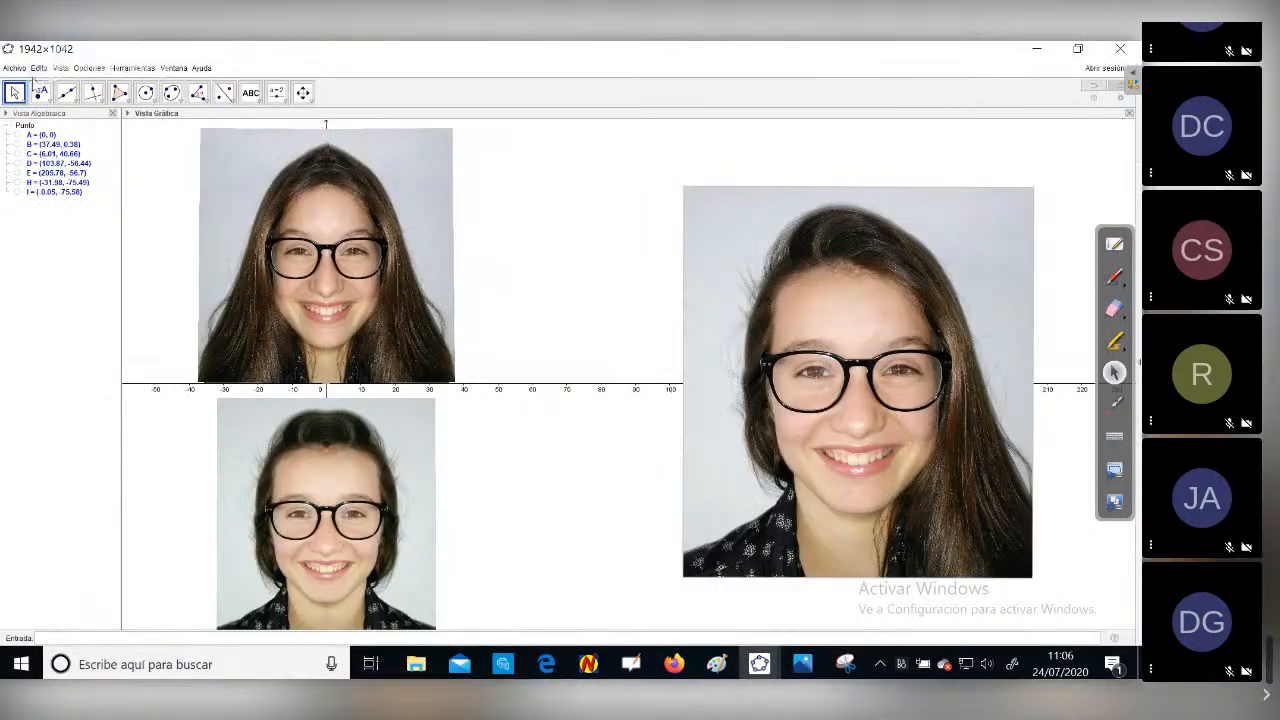
left_click(14, 67)
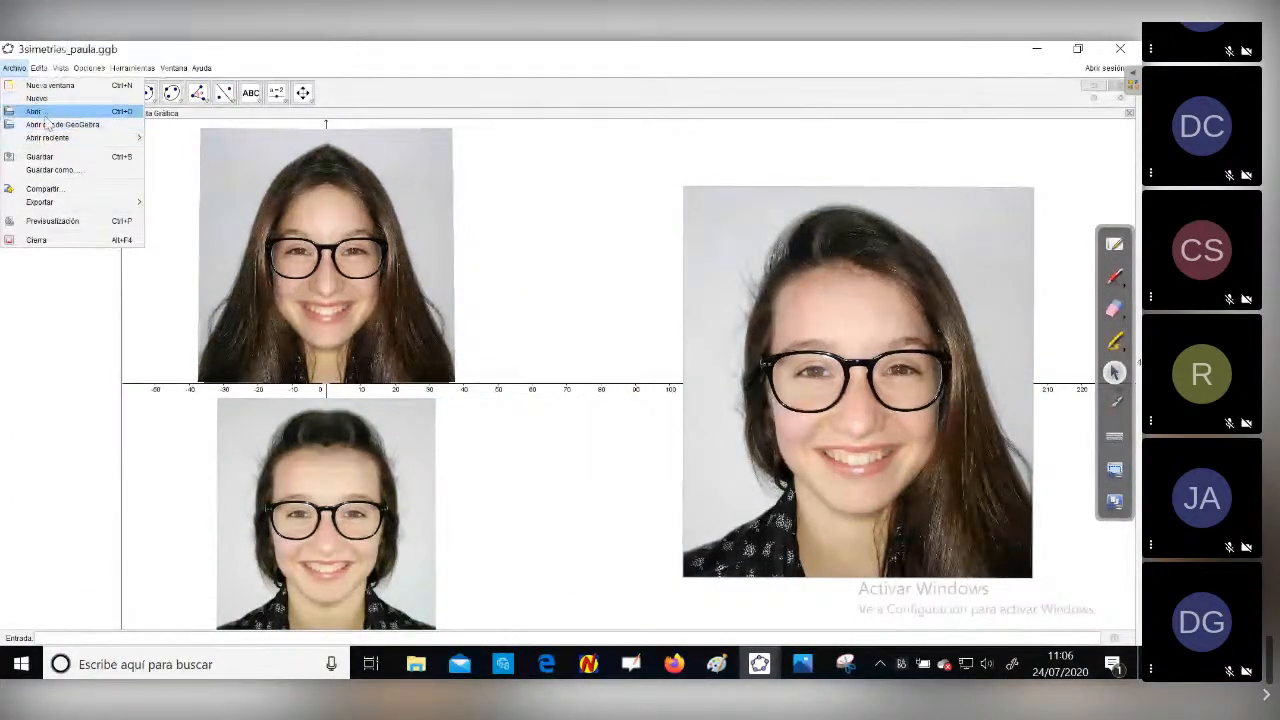
left_click(38, 98)
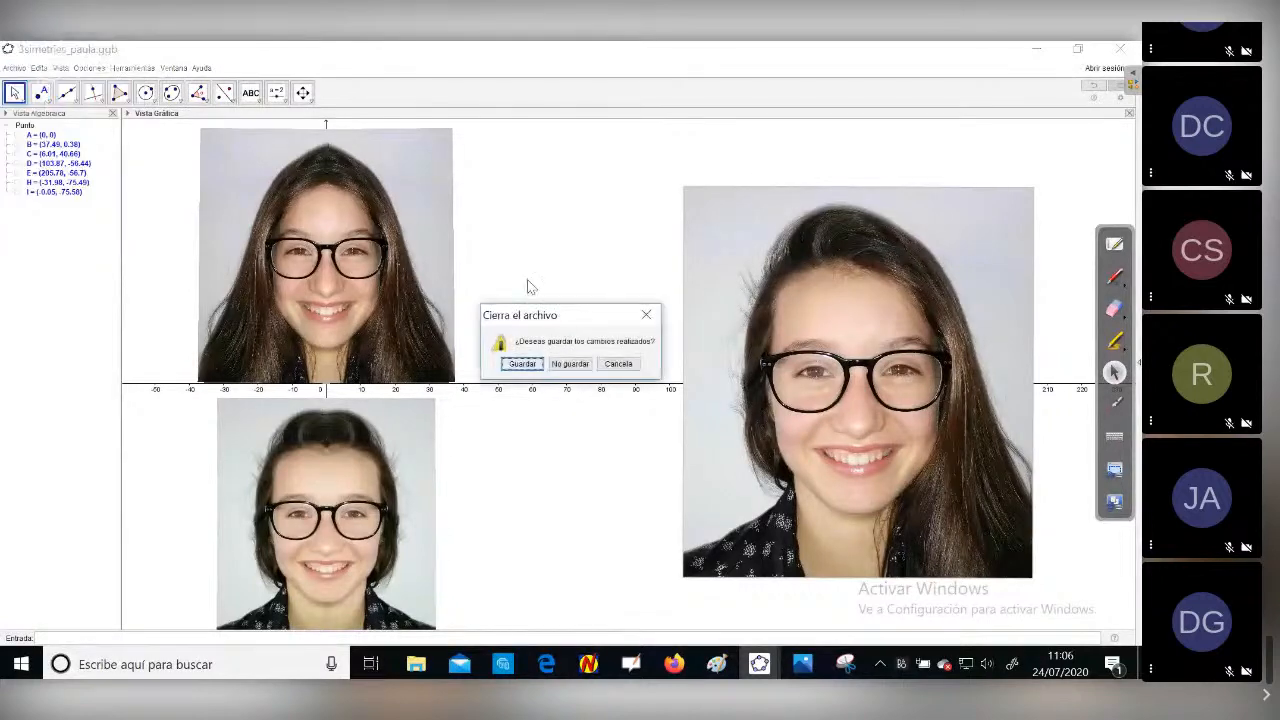
left_click(572, 364)
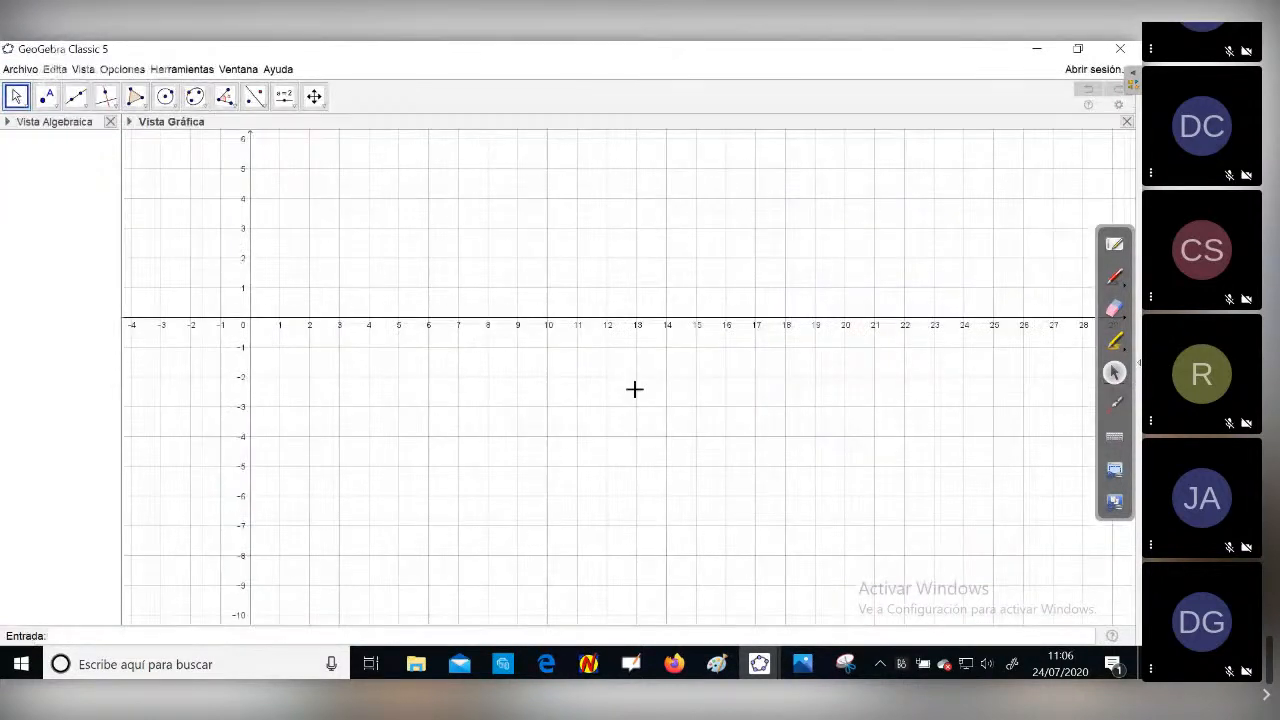
Plot the line y=2x+b, creating a slider for b, and move the slider to shift the line.
left_click_drag(517, 351, 751, 403)
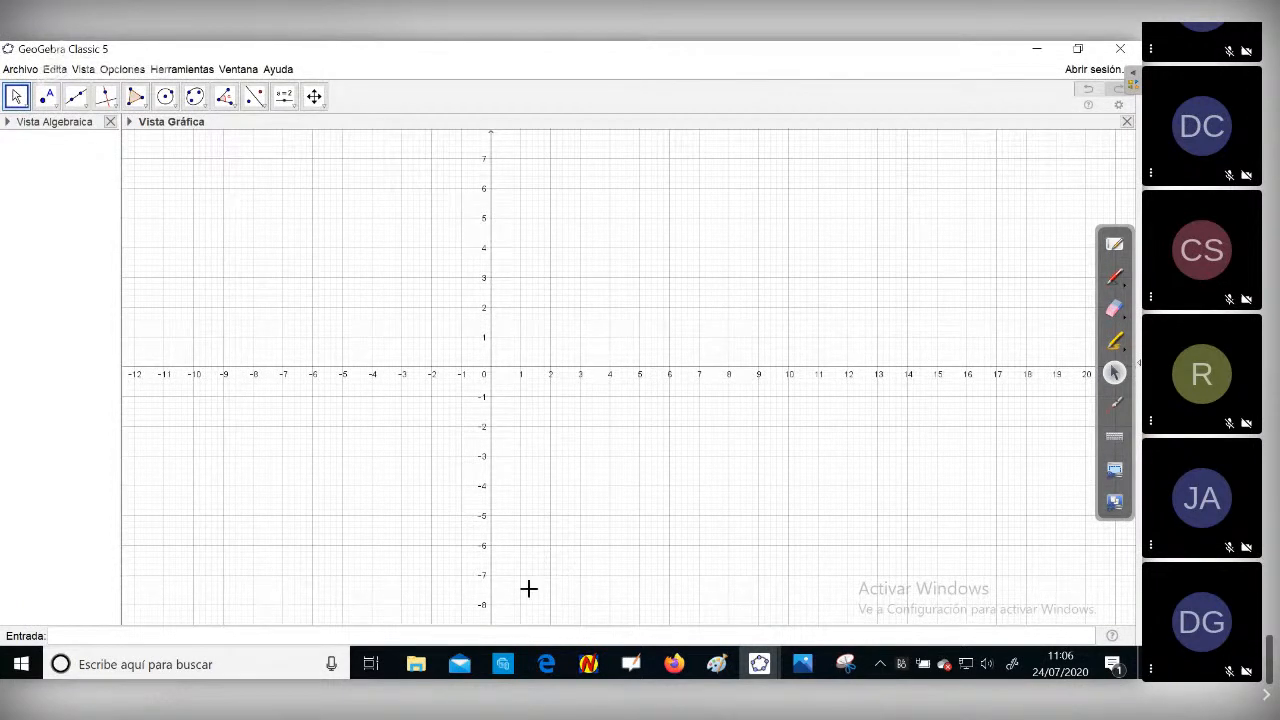
left_click(247, 638)
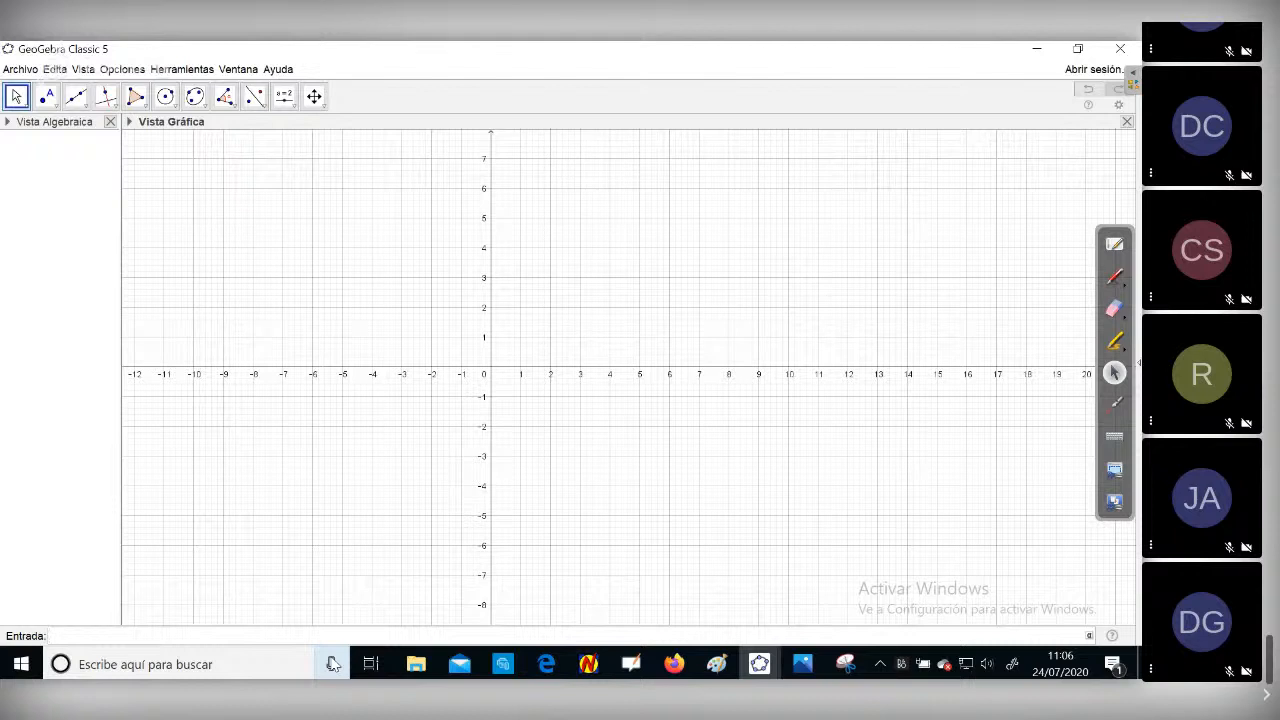
type("y=2x+b")
key("Return")
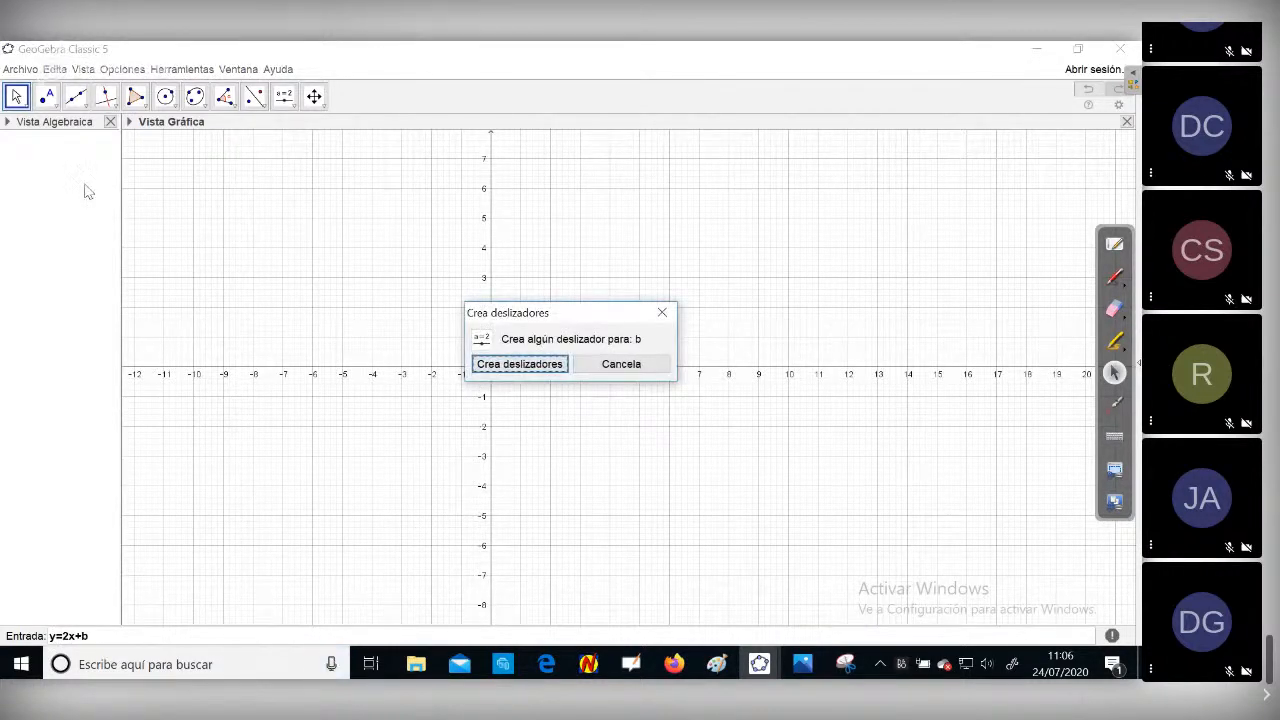
left_click(561, 366)
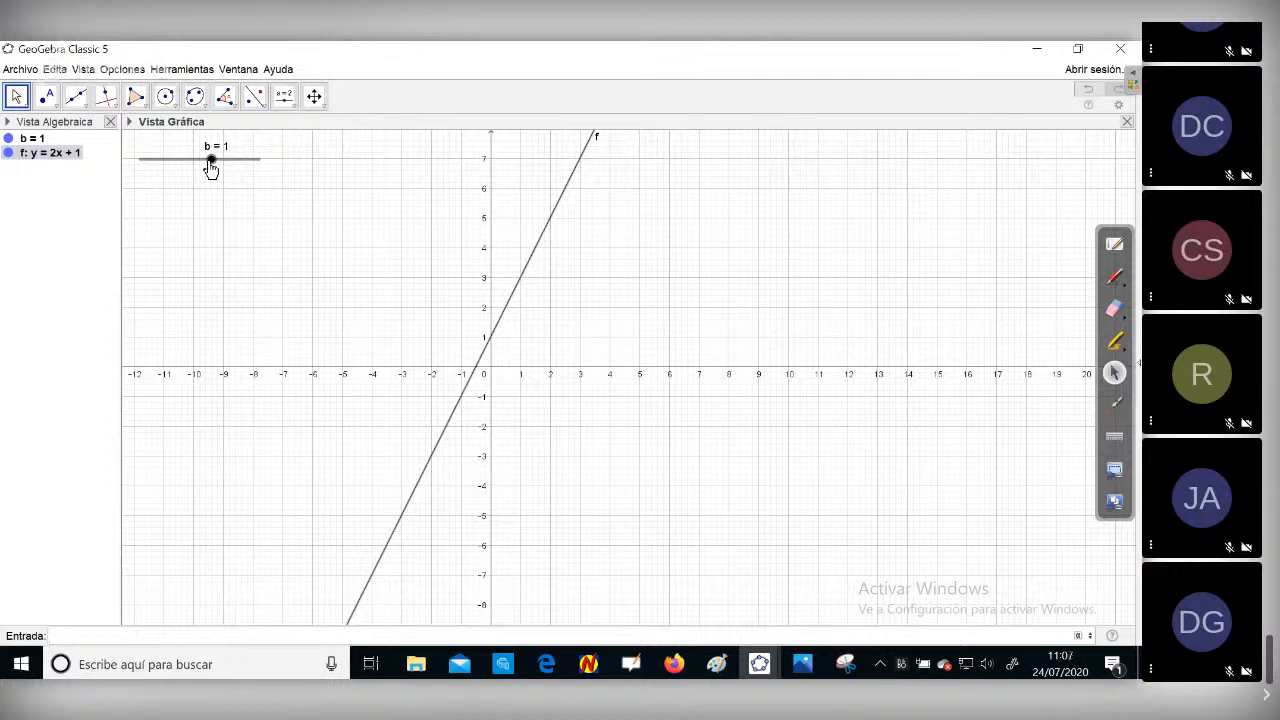
mouse_move(212, 163)
left_mouse_down()
mouse_move(266, 177)
mouse_move(137, 180)
mouse_move(269, 177)
mouse_move(160, 180)
mouse_move(226, 186)
mouse_move(211, 186)
left_mouse_up()
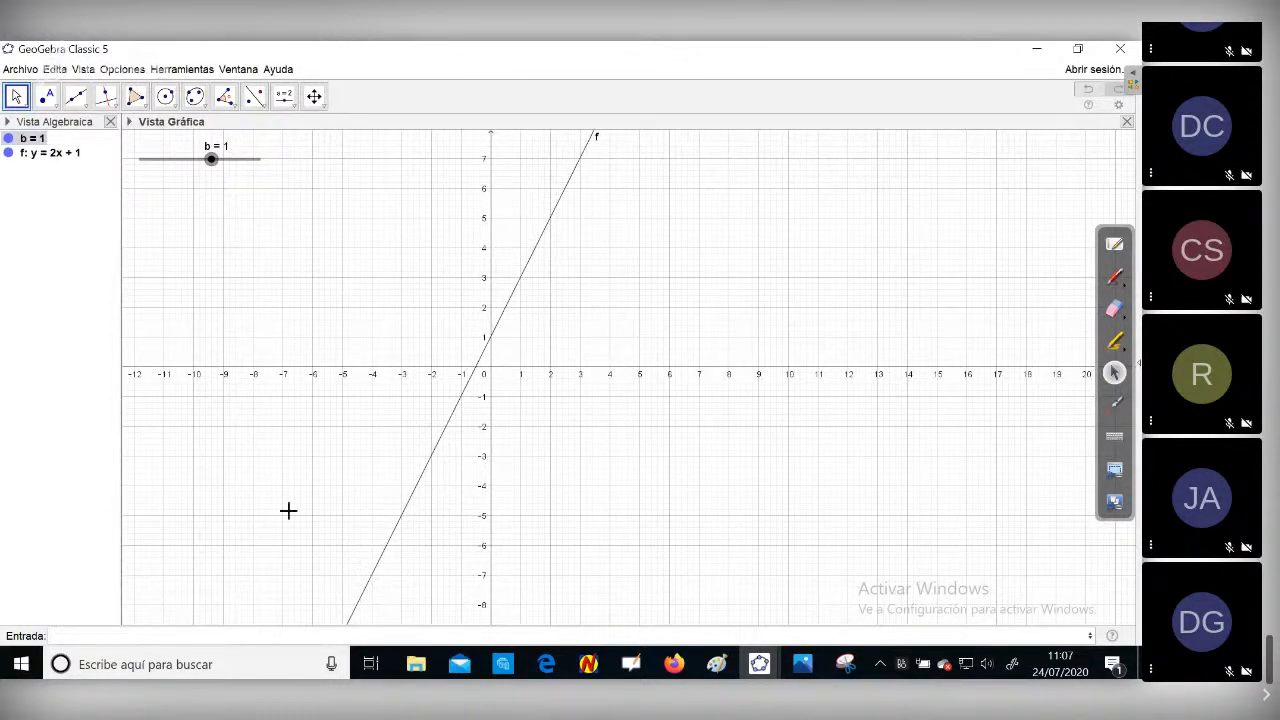
Turn on the trace of line f and sweep slider b, leaving it at 3.1.
right_click(59, 155)
left_click(100, 307)
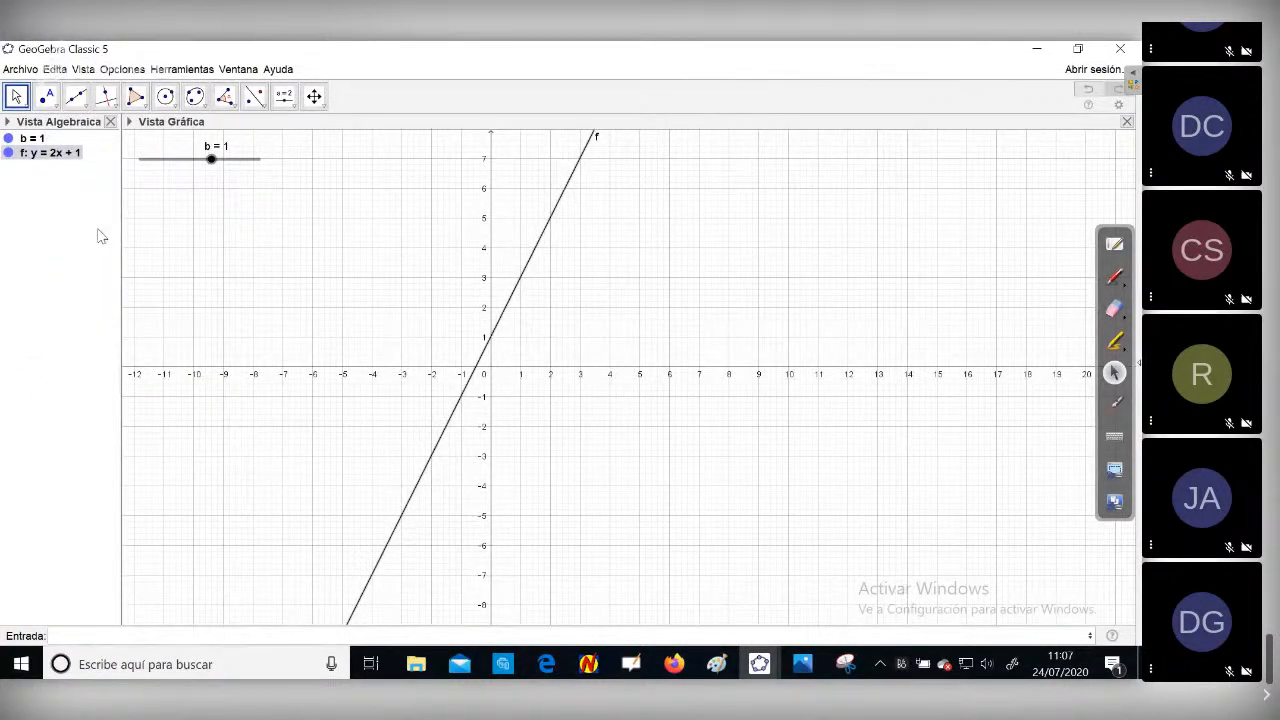
left_click(211, 160)
mouse_move(212, 165)
left_mouse_down()
mouse_move(266, 177)
mouse_move(134, 189)
mouse_move(238, 178)
left_mouse_up()
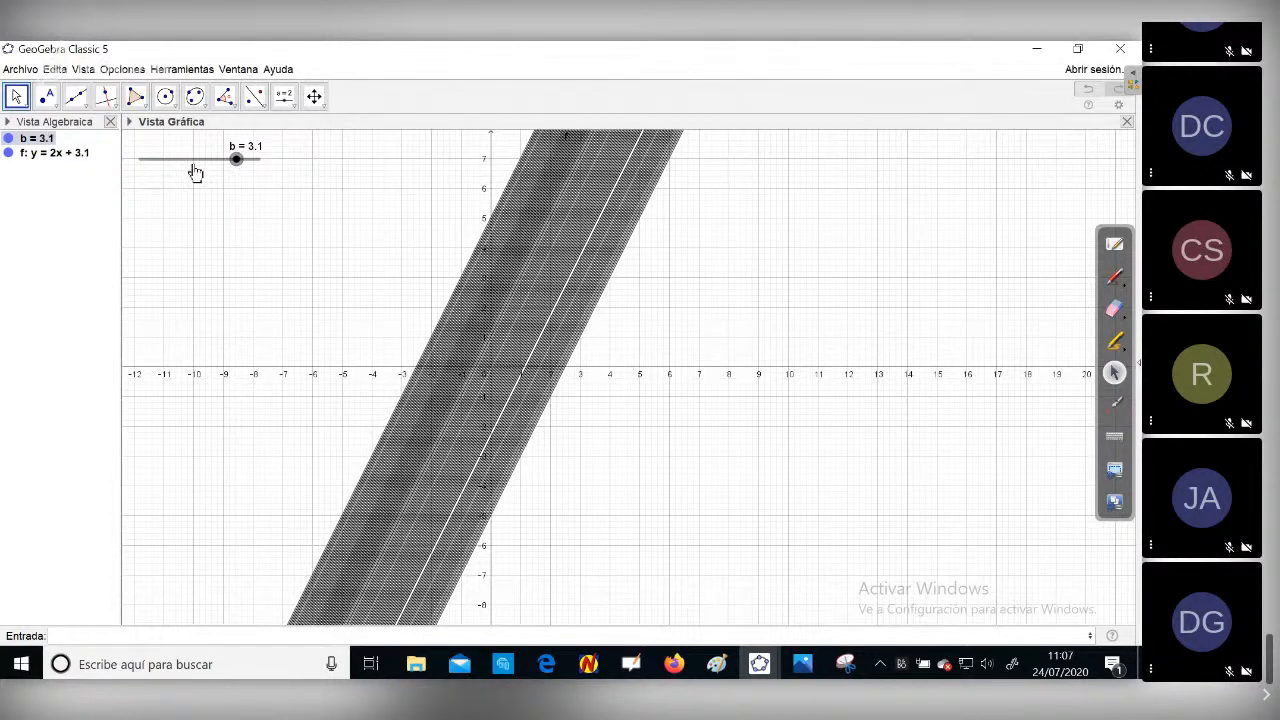
Animate slider b so line f leaves its trace, and pause the animation.
right_click(194, 160)
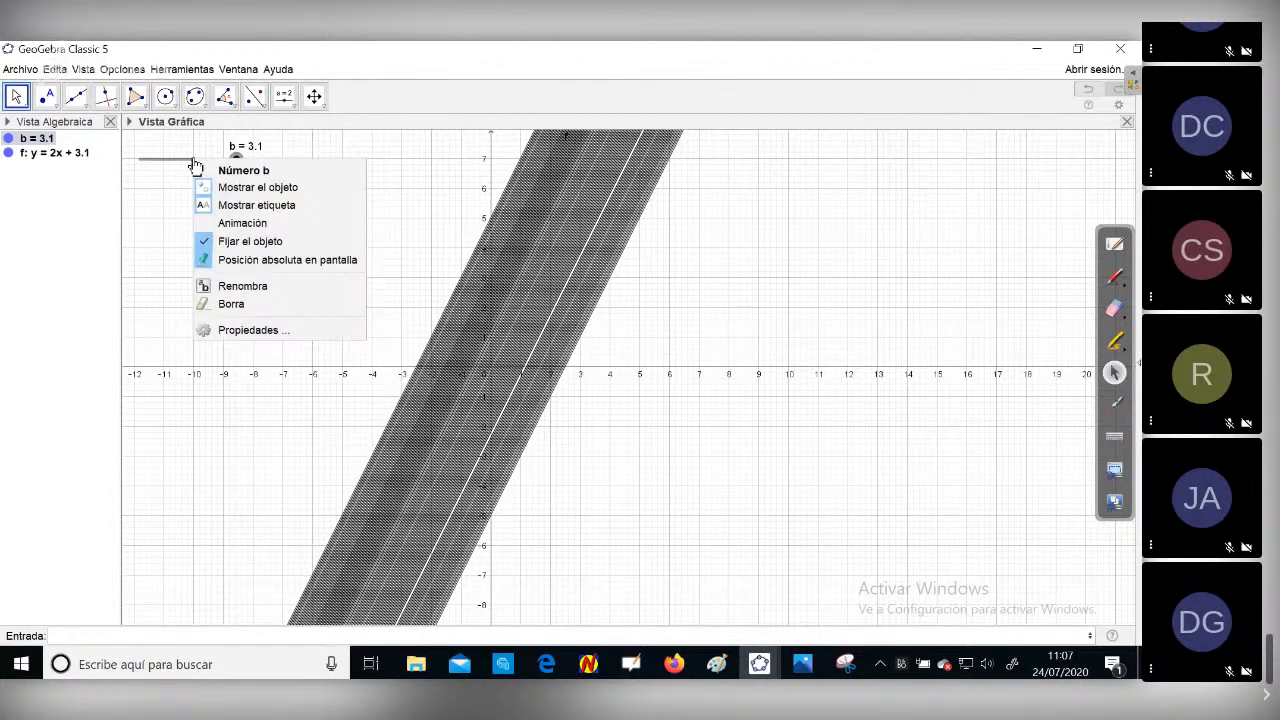
left_click(249, 223)
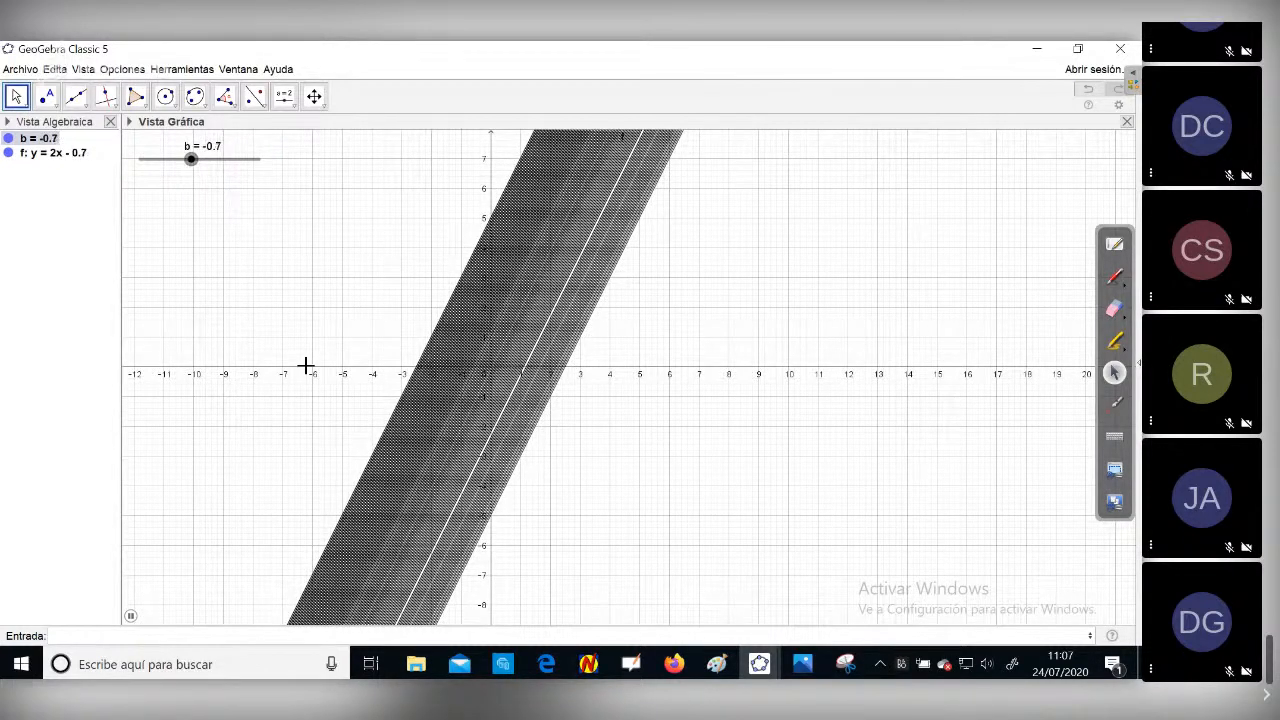
left_click(130, 615)
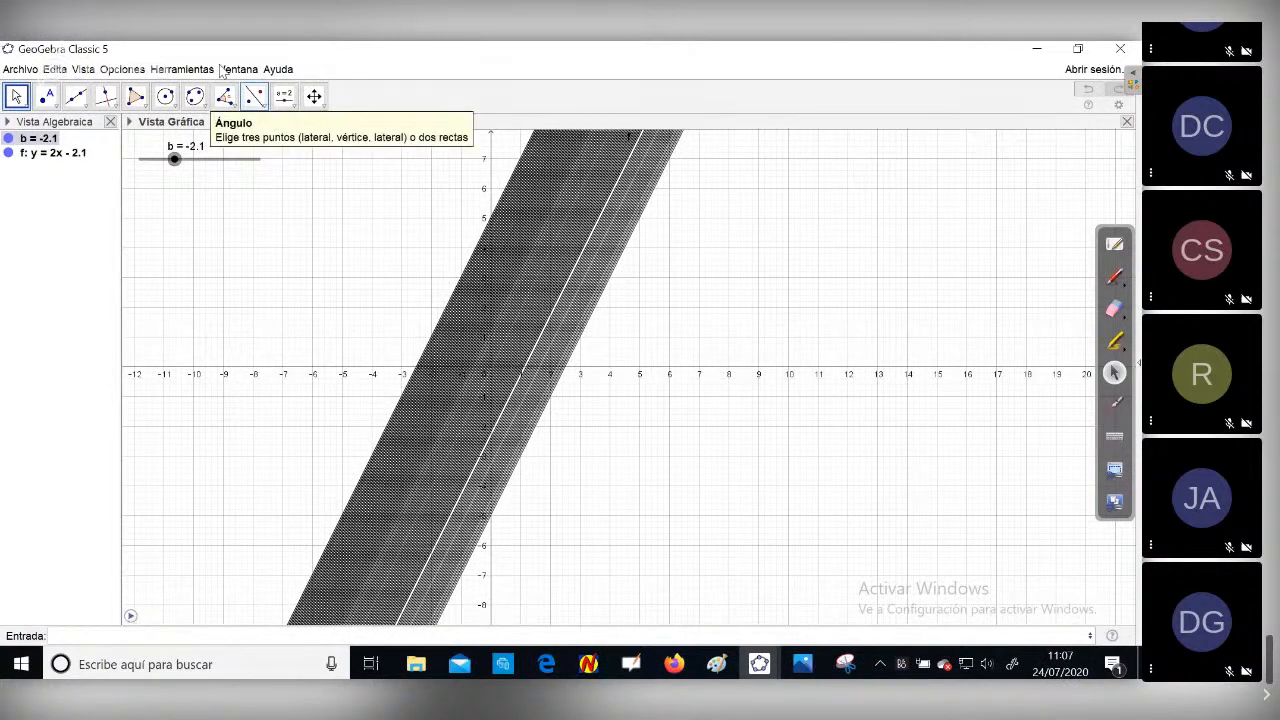
Open the advanced properties of line f and set its dynamic red colour to b+1.
right_click(62, 155)
left_click(142, 379)
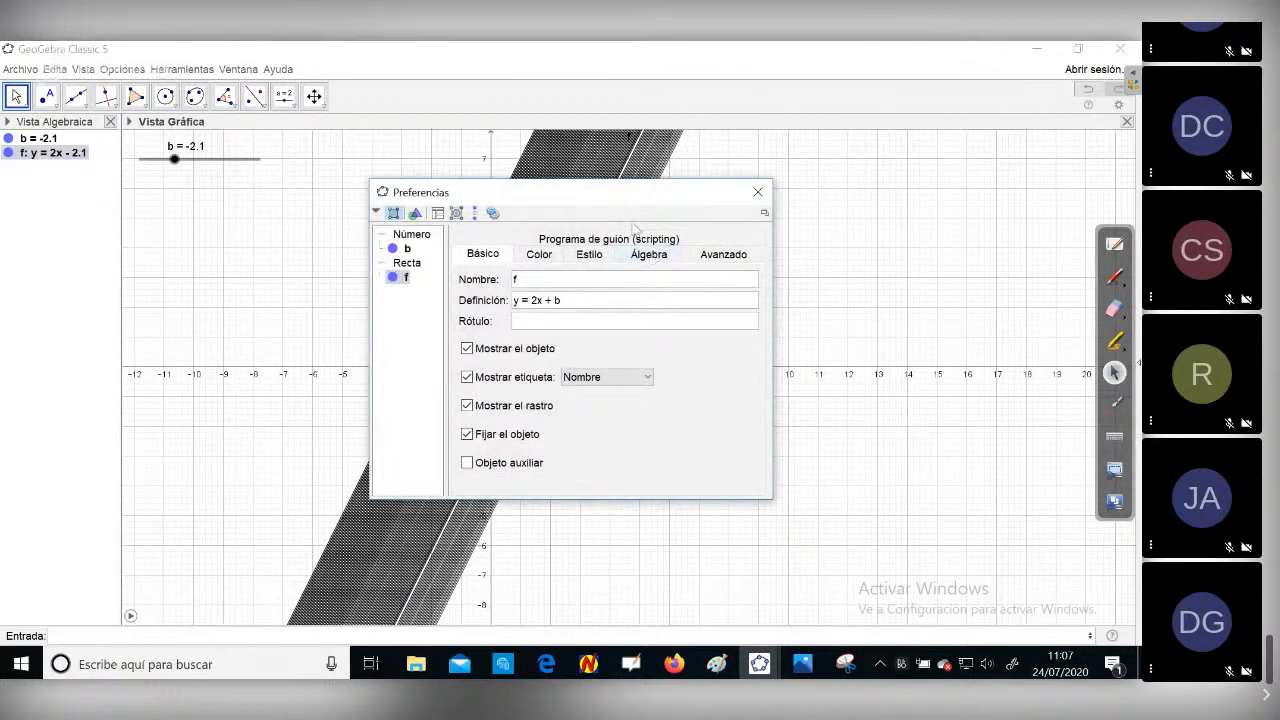
left_click_drag(643, 186, 919, 79)
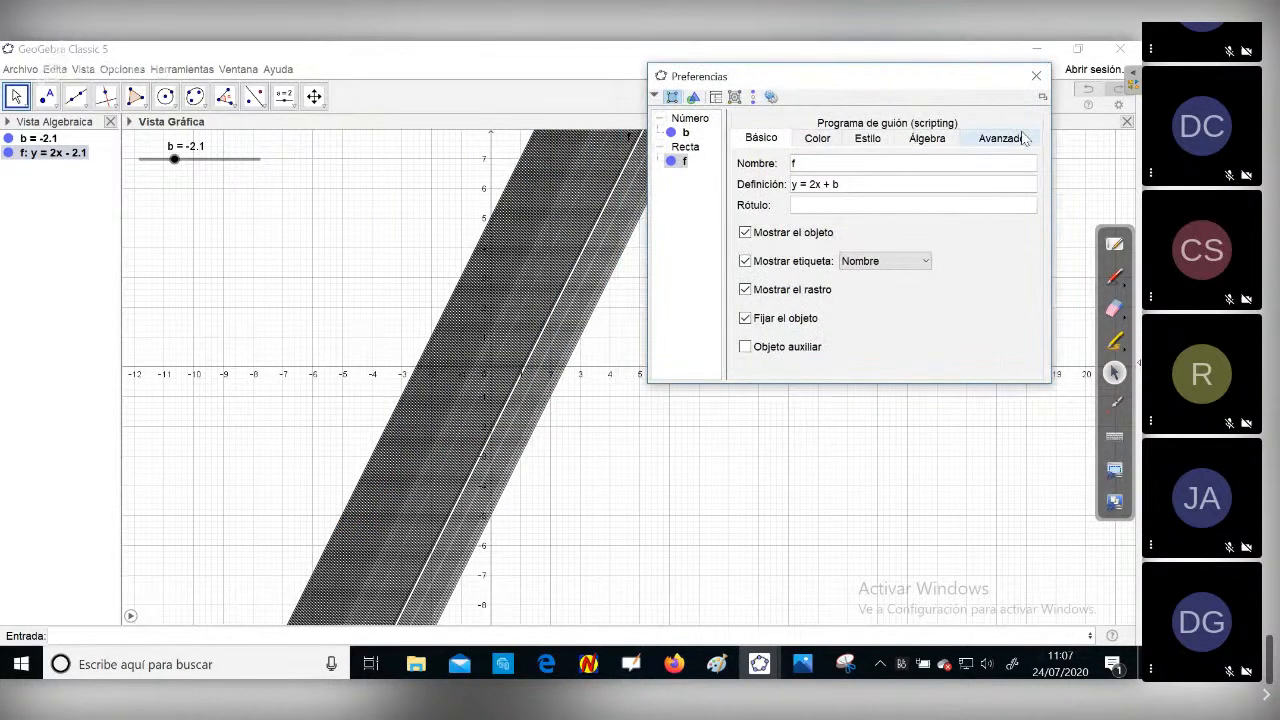
left_click(1008, 145)
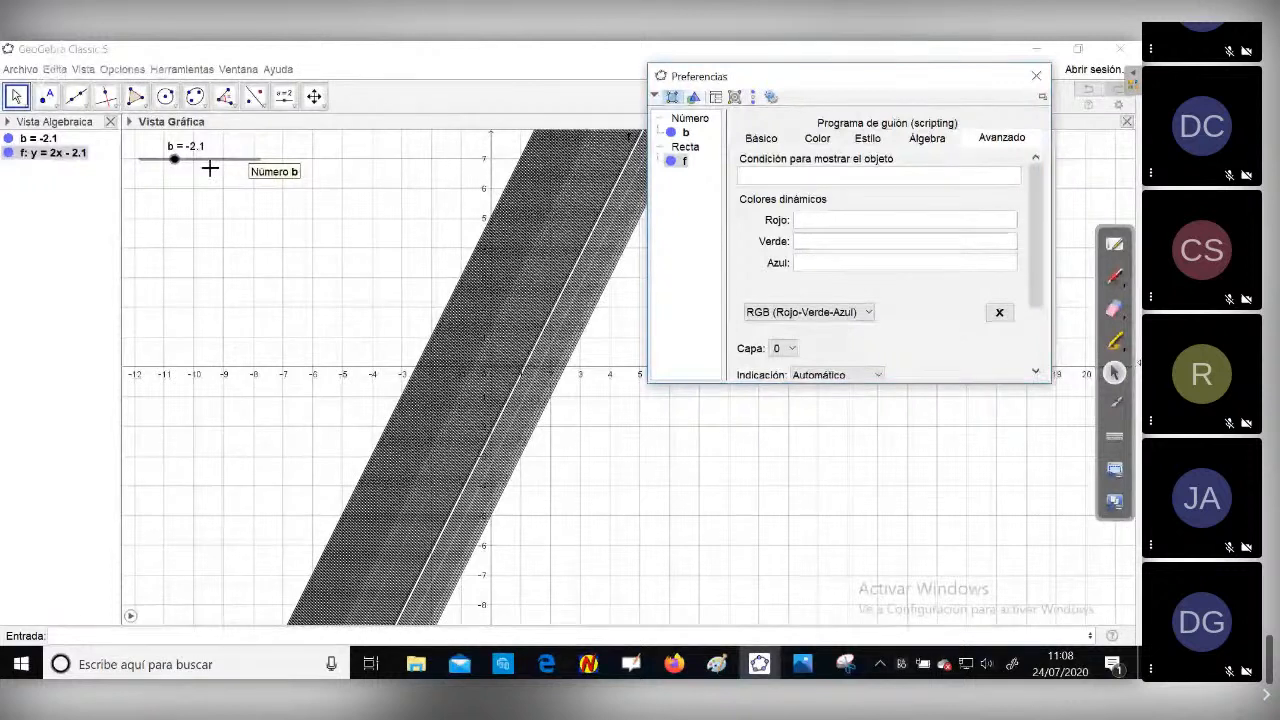
left_click(828, 222)
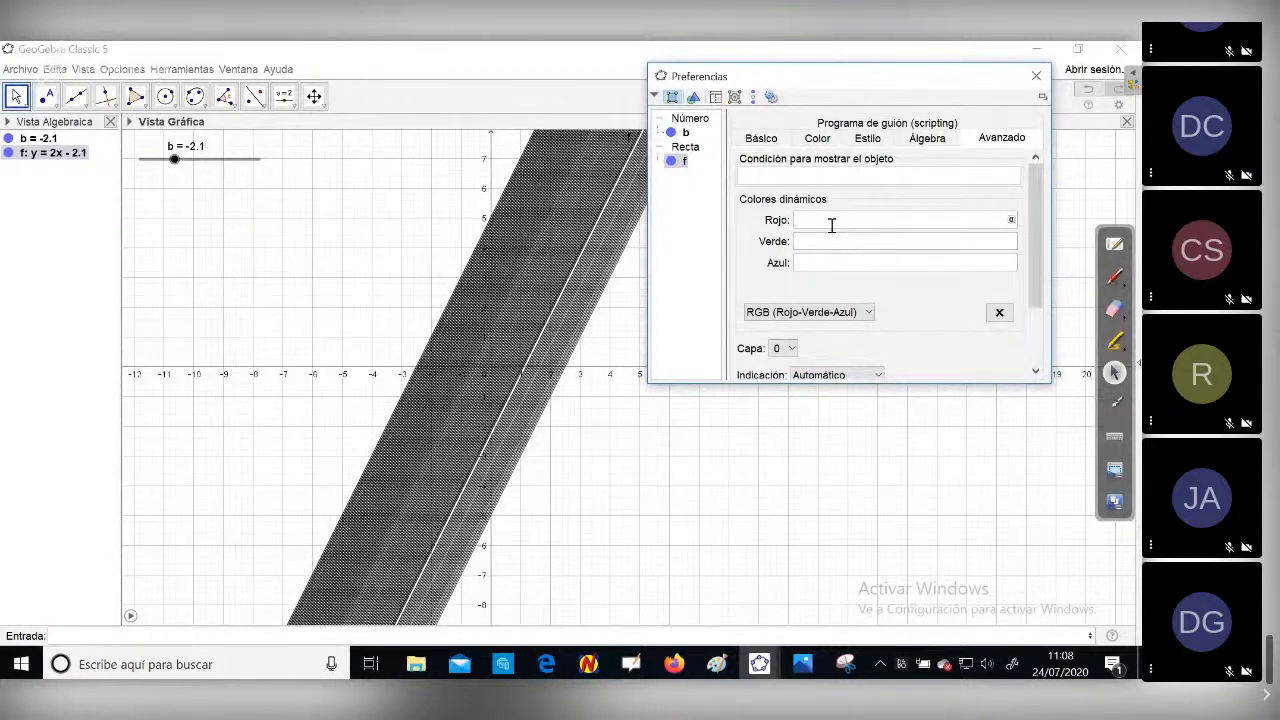
type("b+1")
Set line f's dynamic green to b/2 and blue to b^2-3, and close the preferences.
left_click(828, 244)
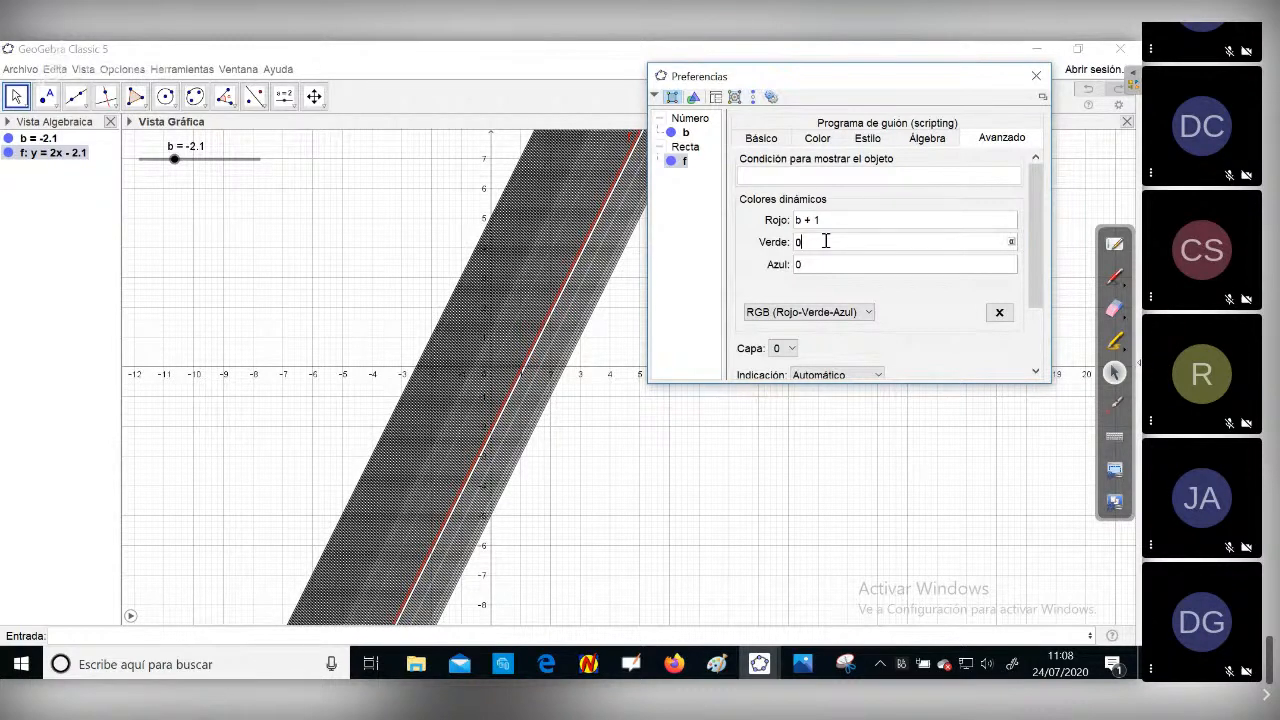
type("b/2")
left_click(815, 262)
key("BackSpace")
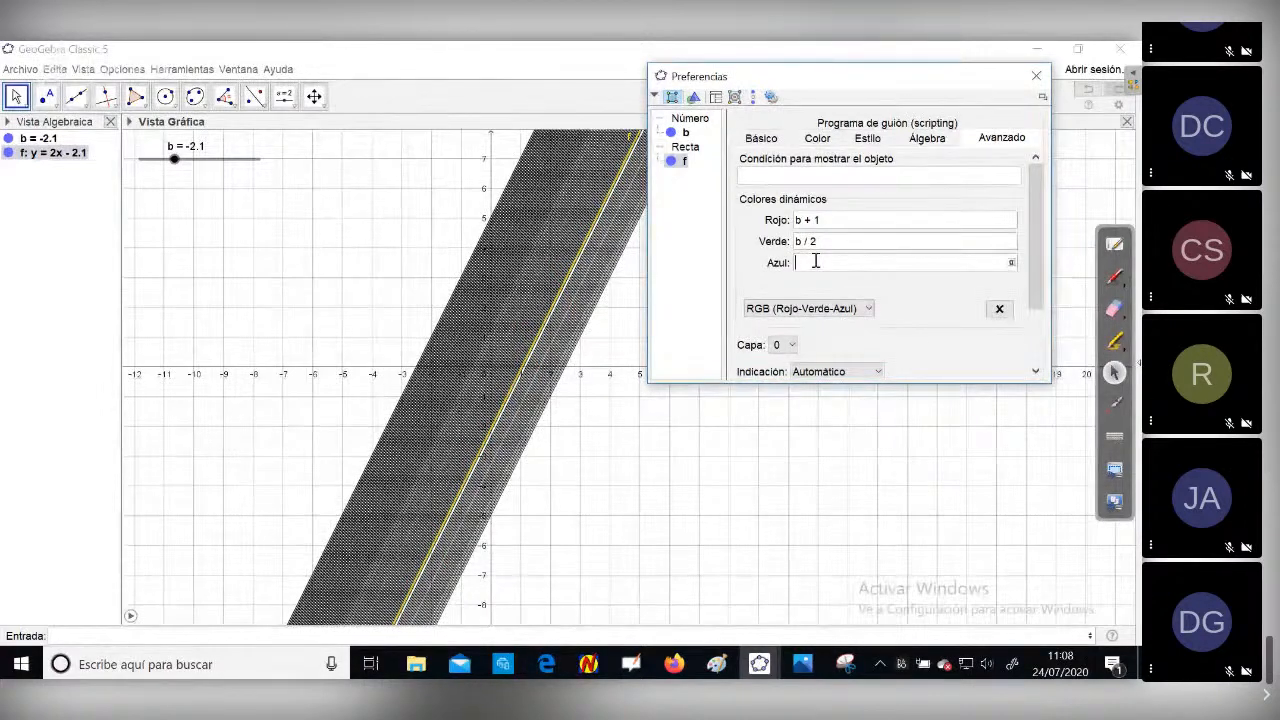
type("b")
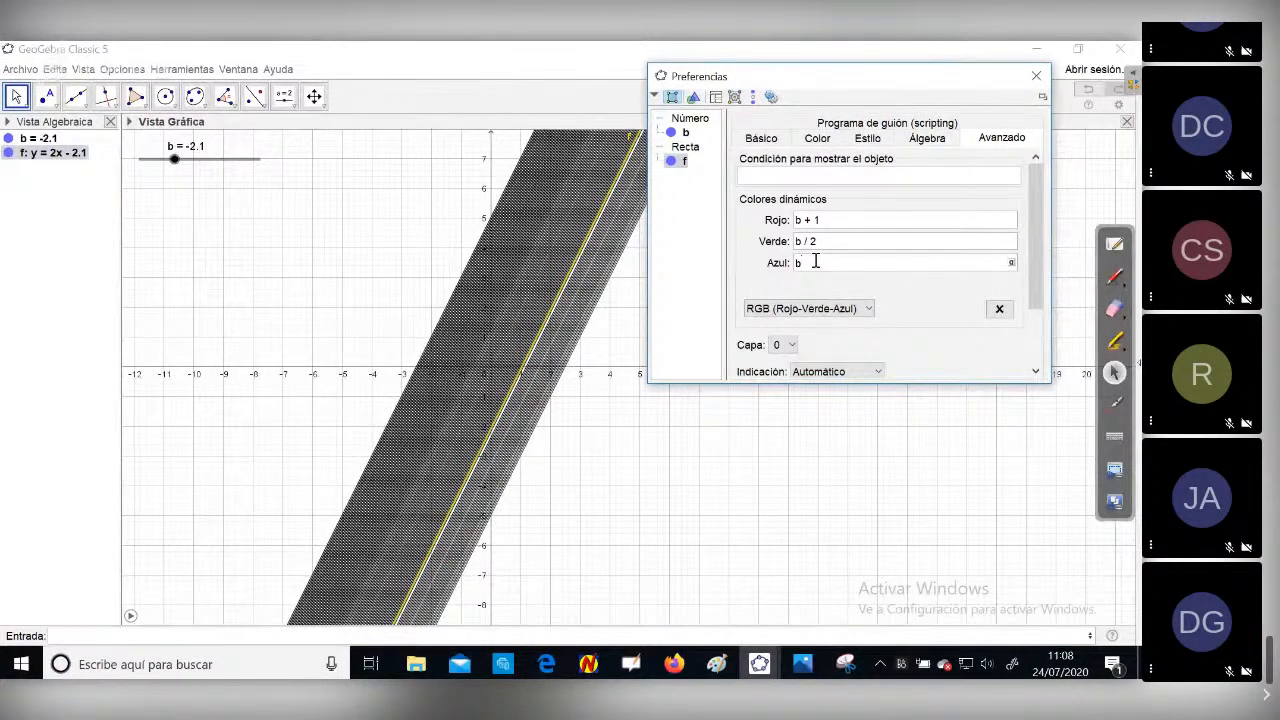
type("^2-3")
left_click(1036, 76)
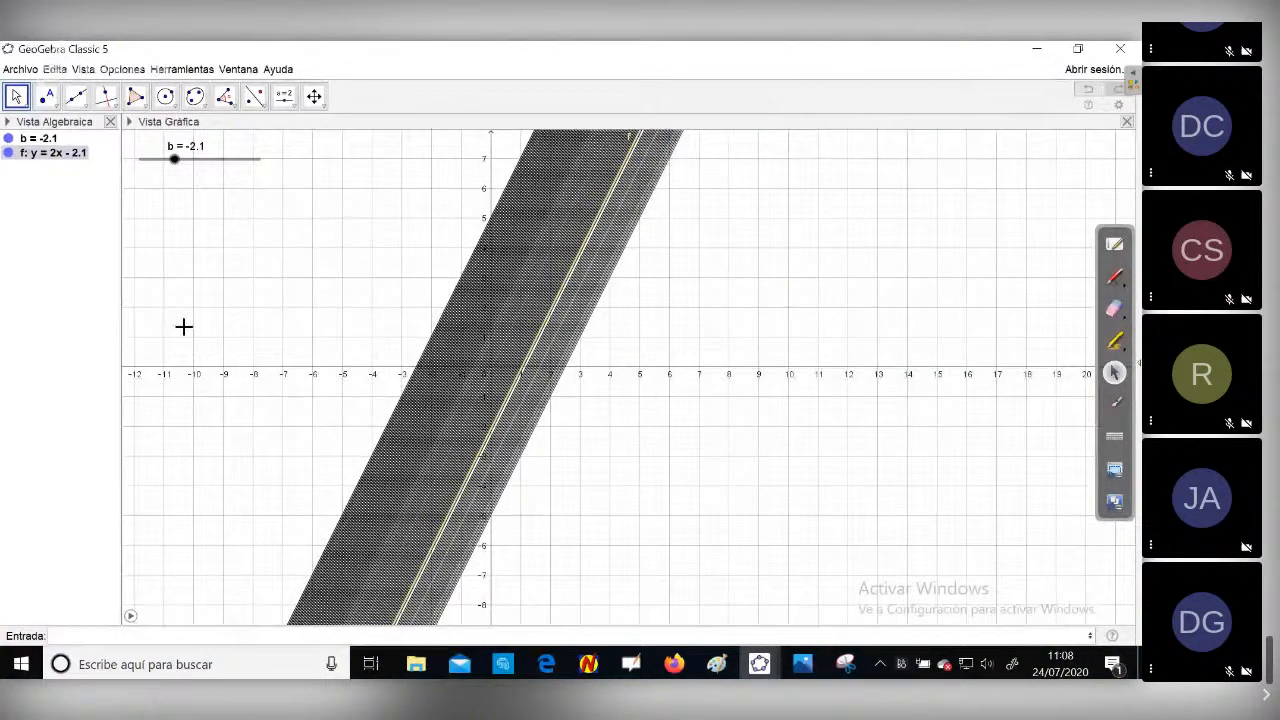
Run slider b's animation to draw the coloured trace of line f, pause it, and hide line f.
left_click(131, 616)
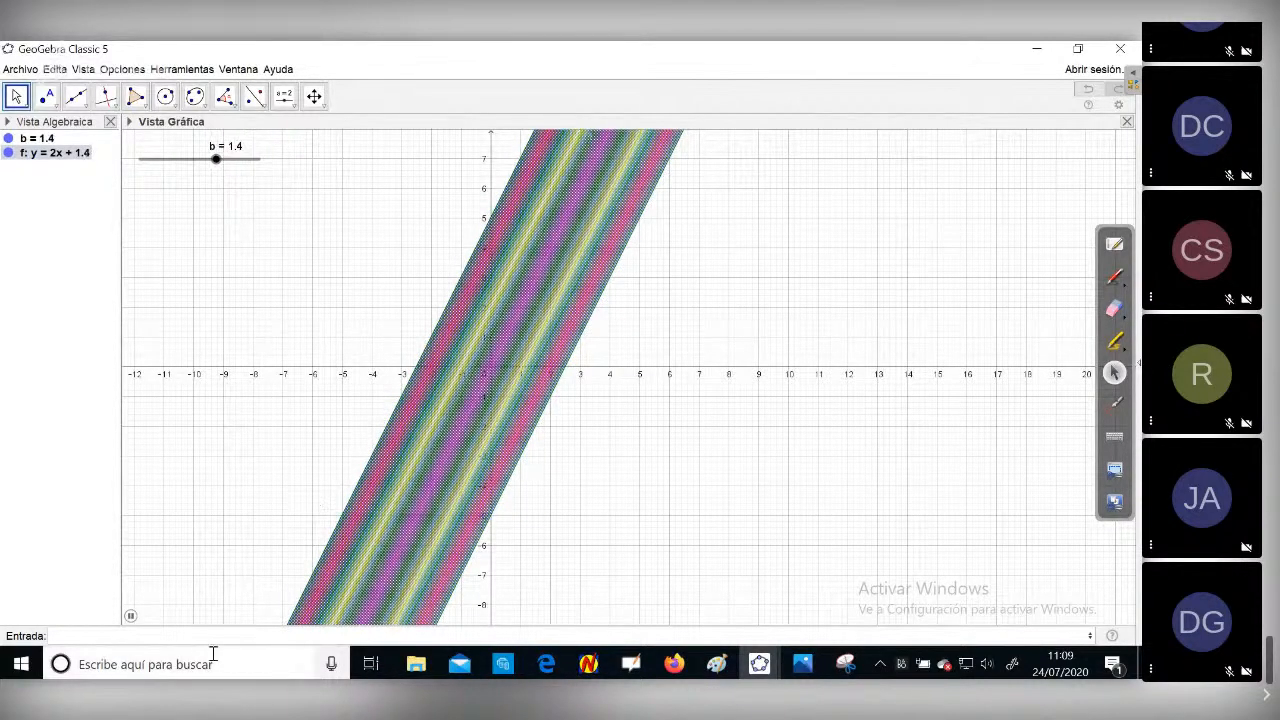
left_click(130, 617)
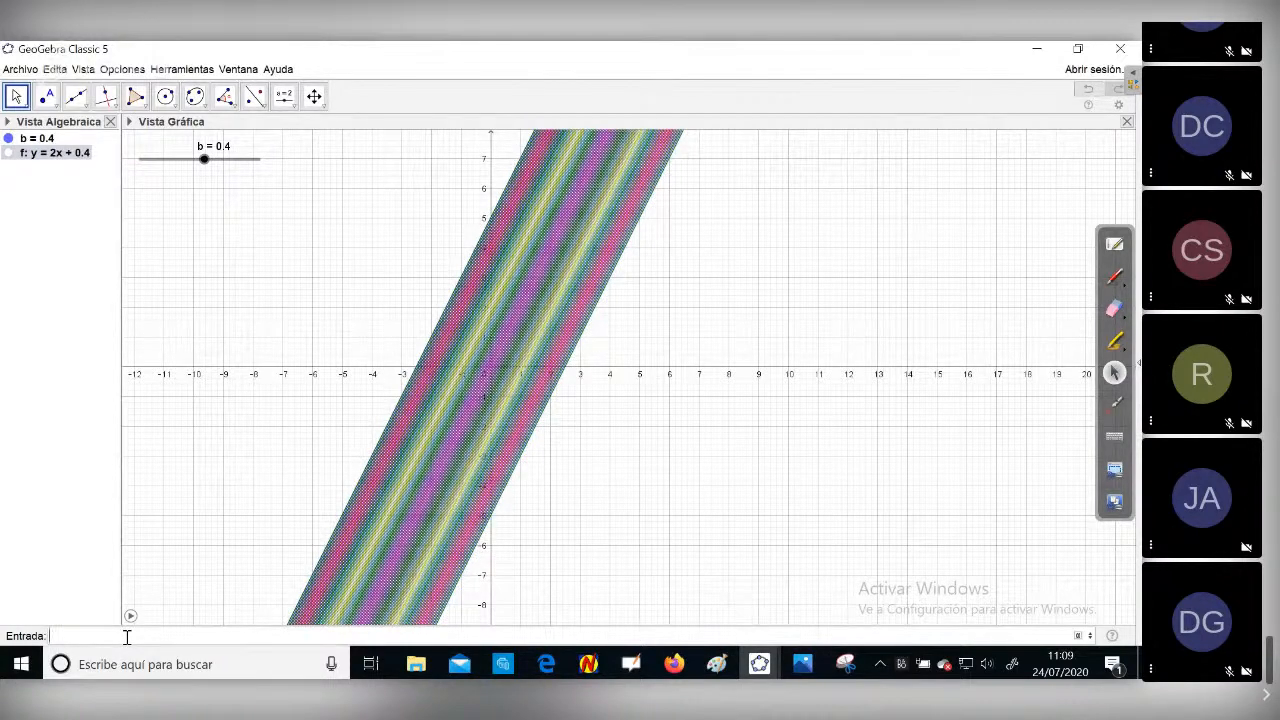
Plot a second line y=bx+3 that uses slider b as its slope.
key("BackSpace")
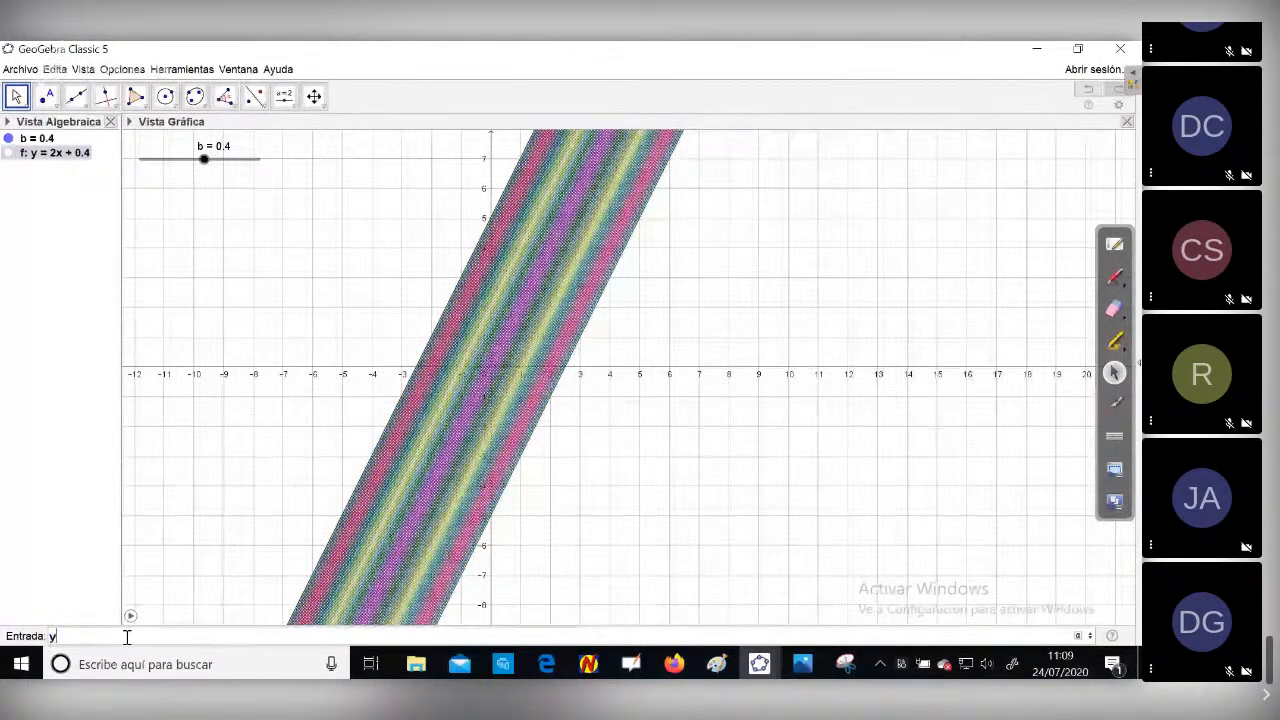
type("y=")
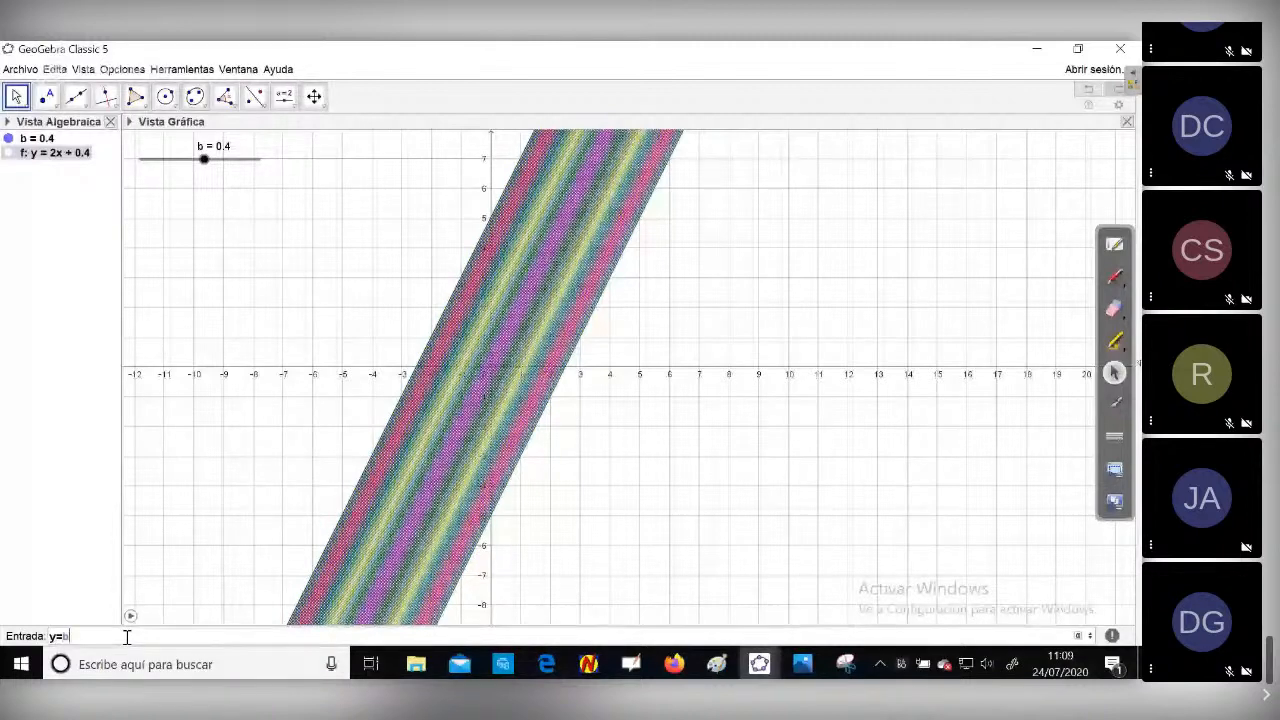
type("bx")
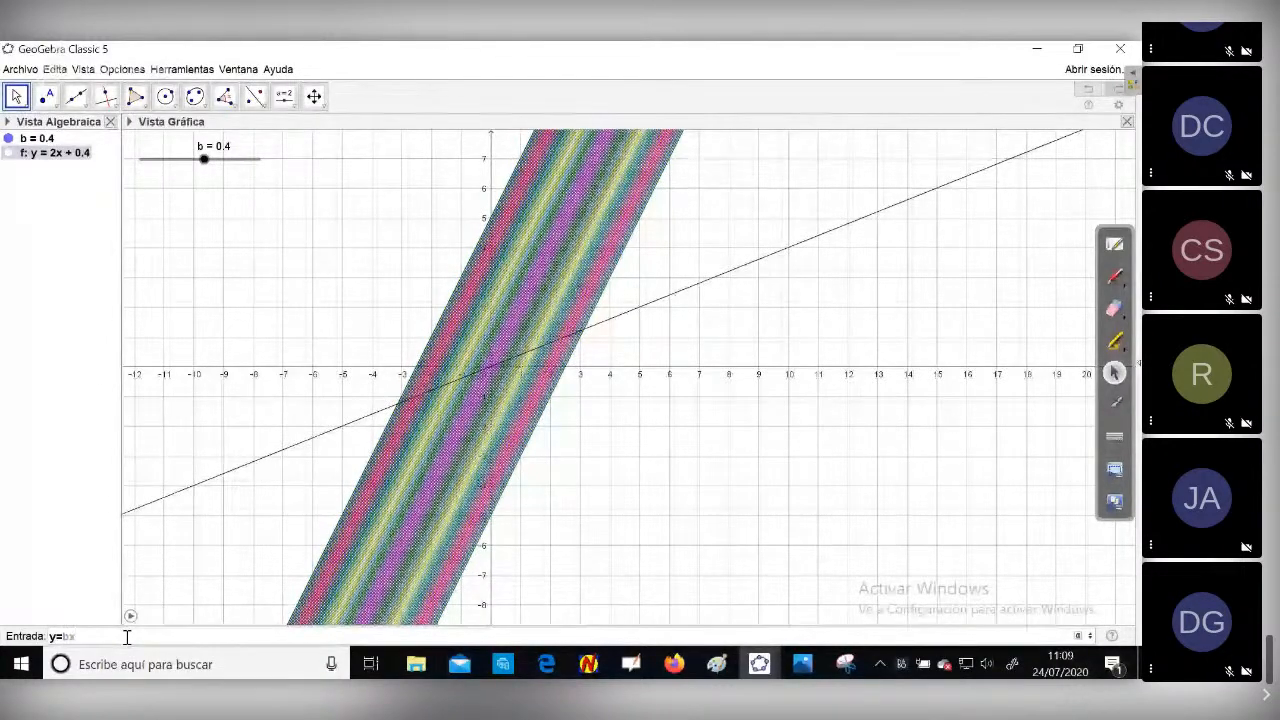
type("+3")
key("Return")
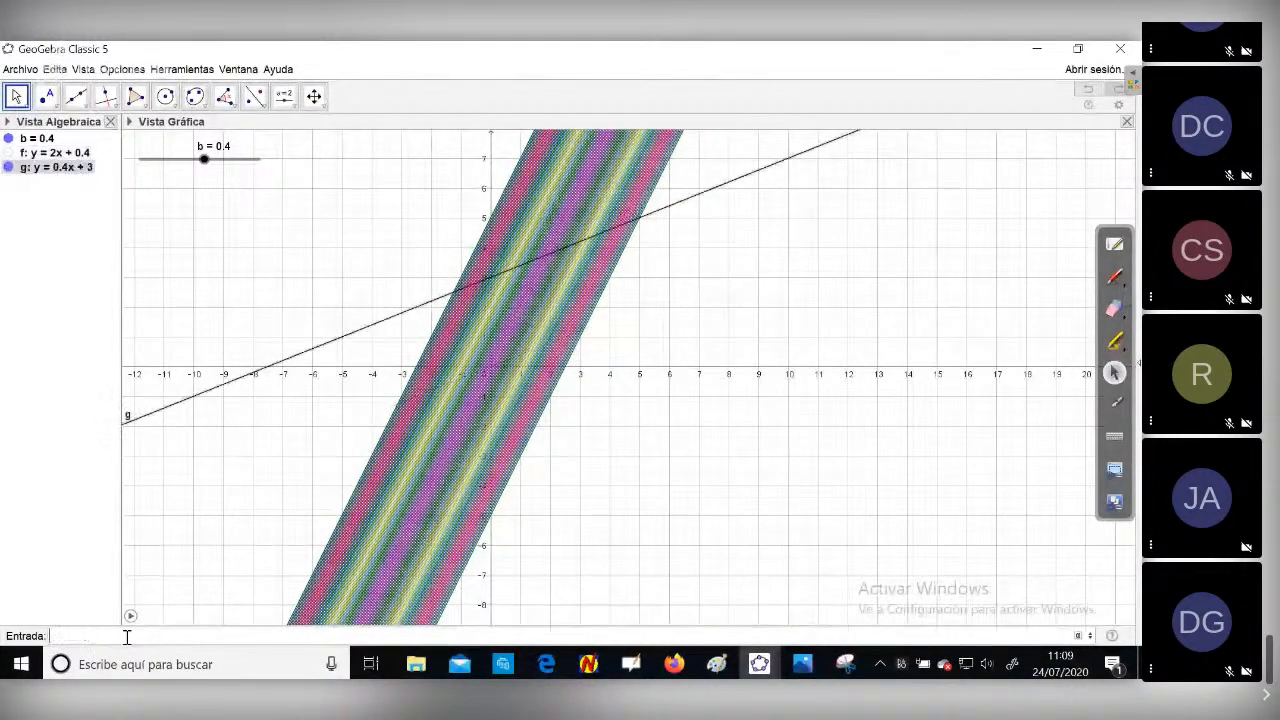
Clear the old coloured trace, turn on the trace of line g, and restart slider b's animation.
left_click_drag(450, 515, 542, 528)
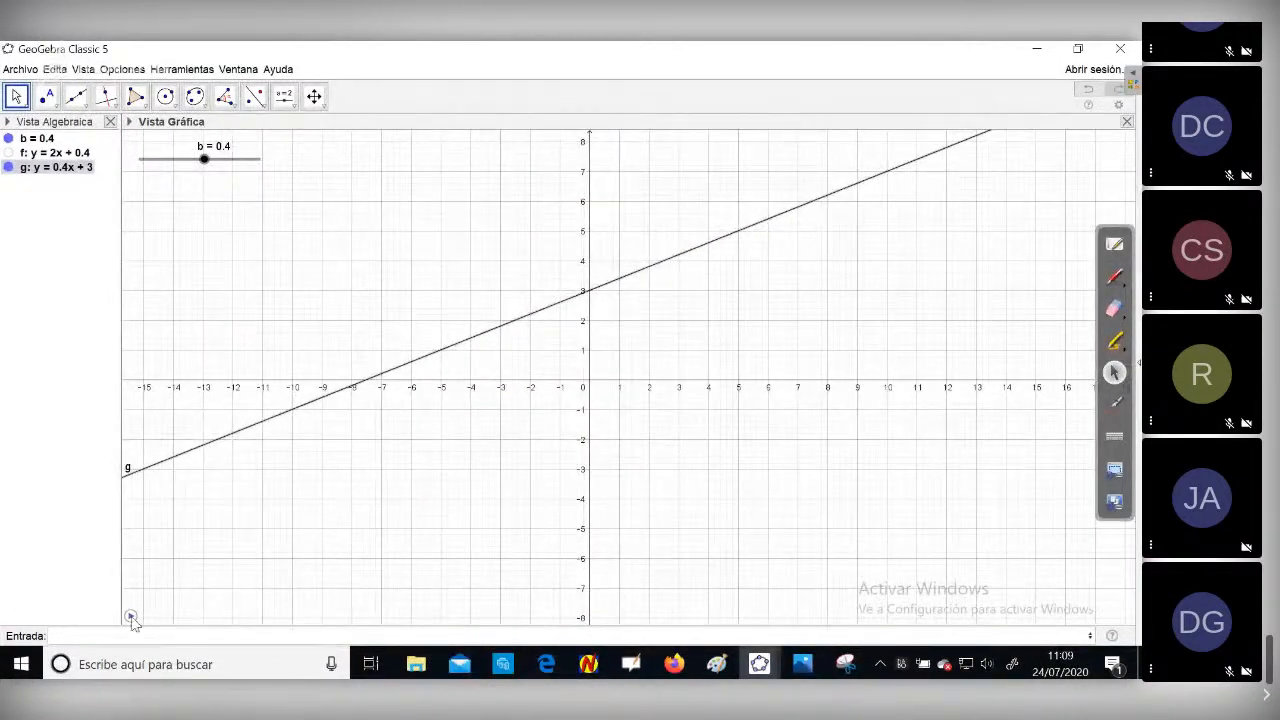
right_click(38, 172)
left_click(82, 324)
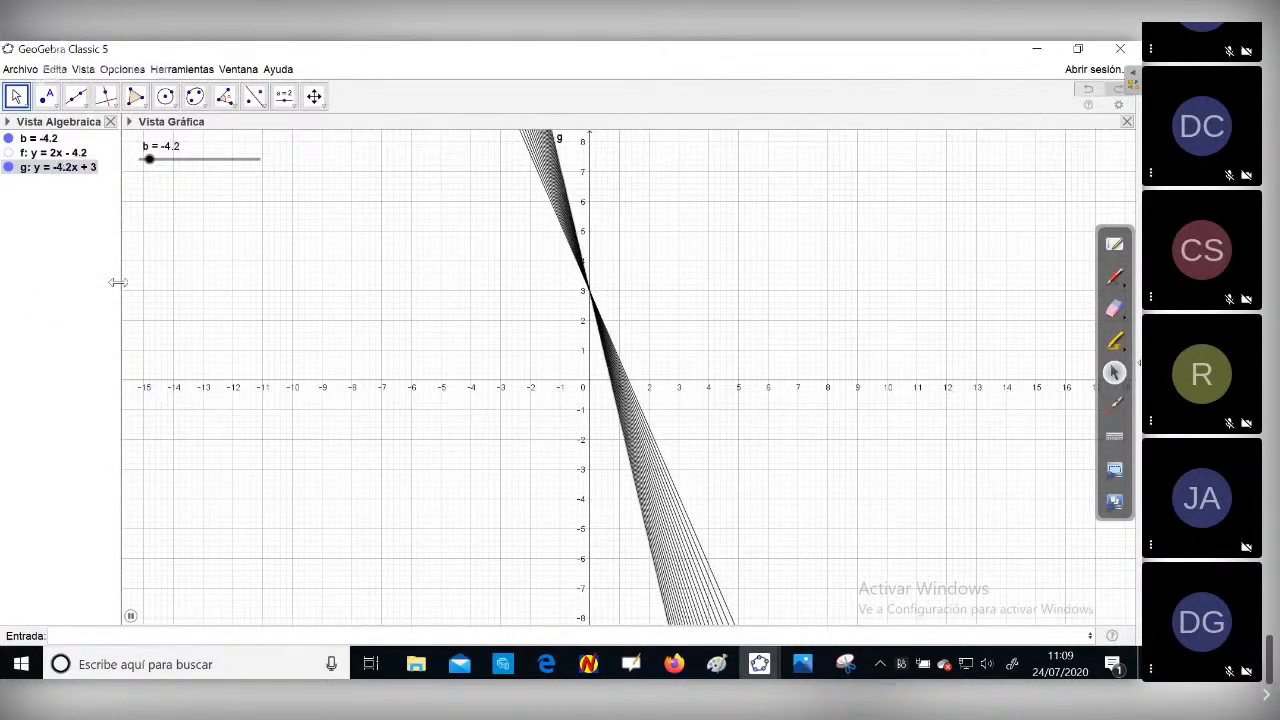
Set line g's dynamic red to b^2 and dynamic green to b+1 in its advanced properties.
right_click(40, 167)
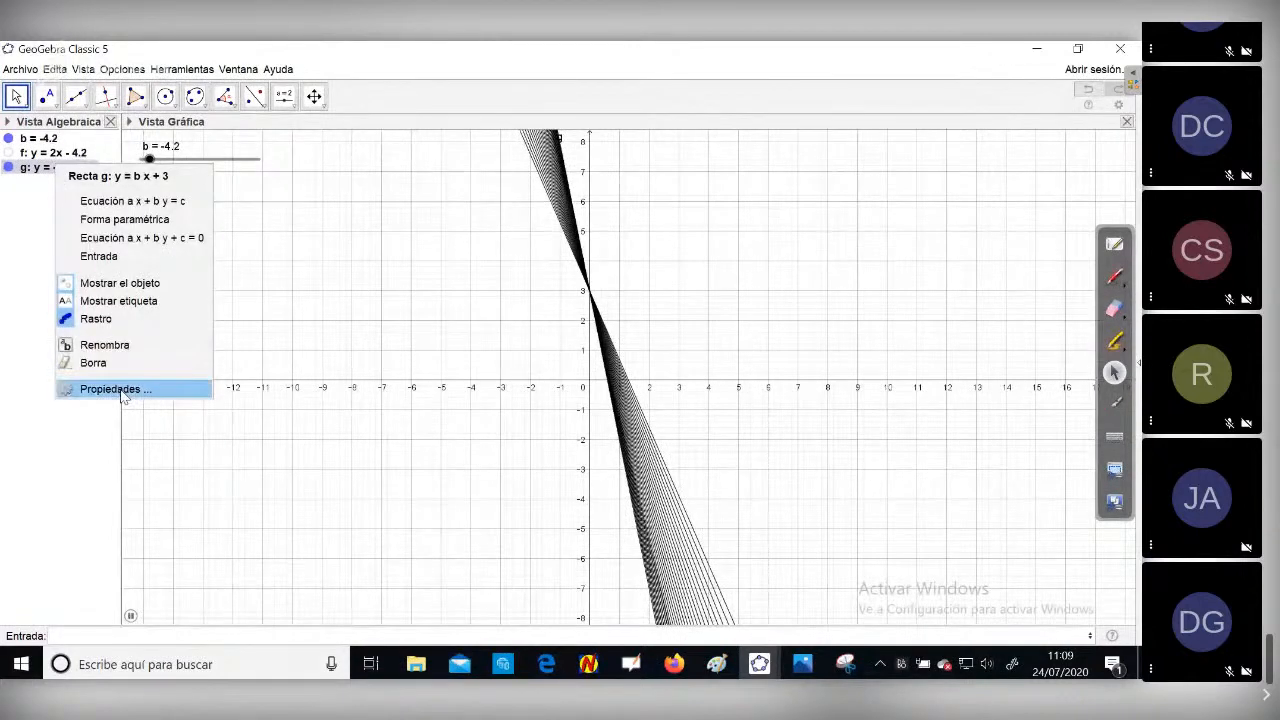
left_click(90, 391)
left_click(852, 220)
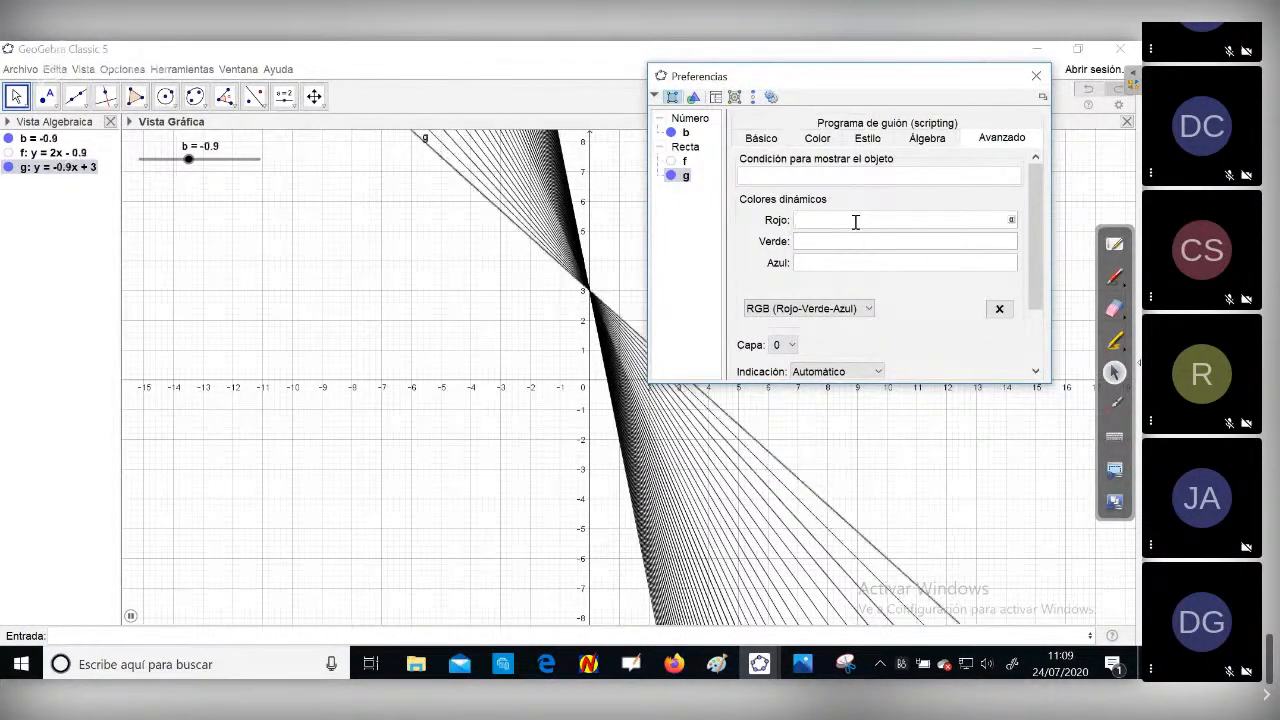
type("b^2")
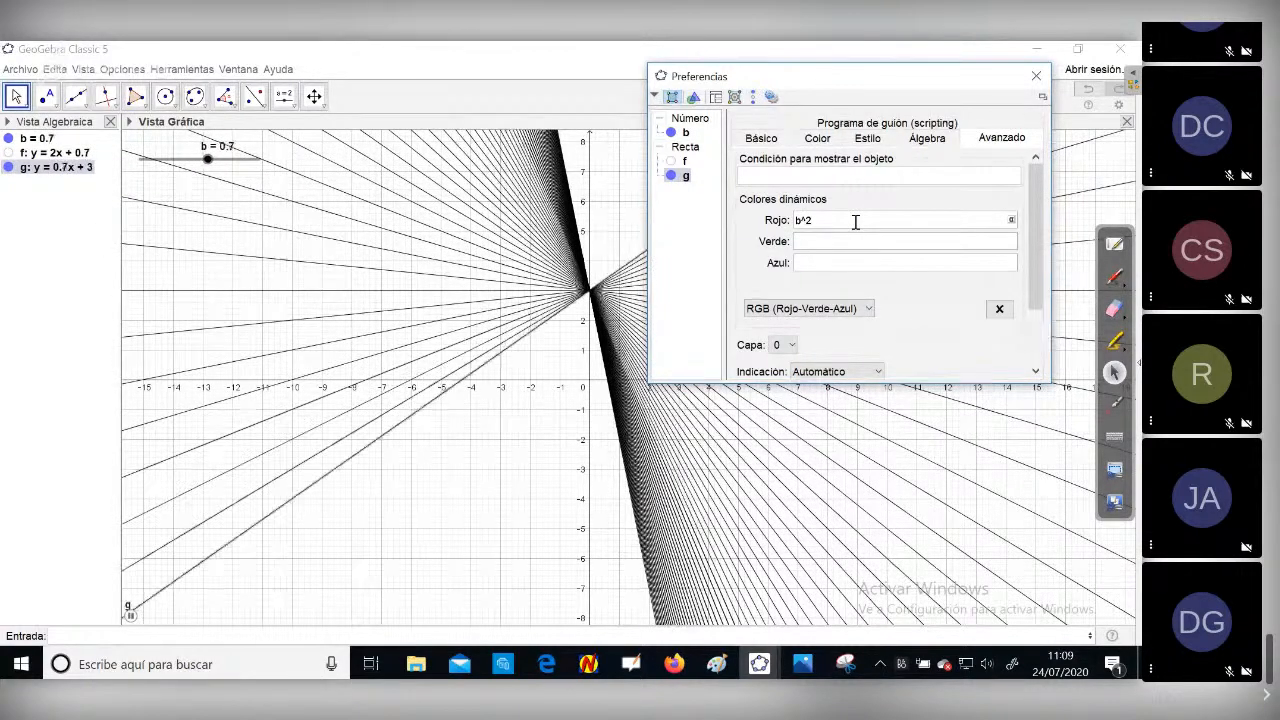
left_click(844, 241)
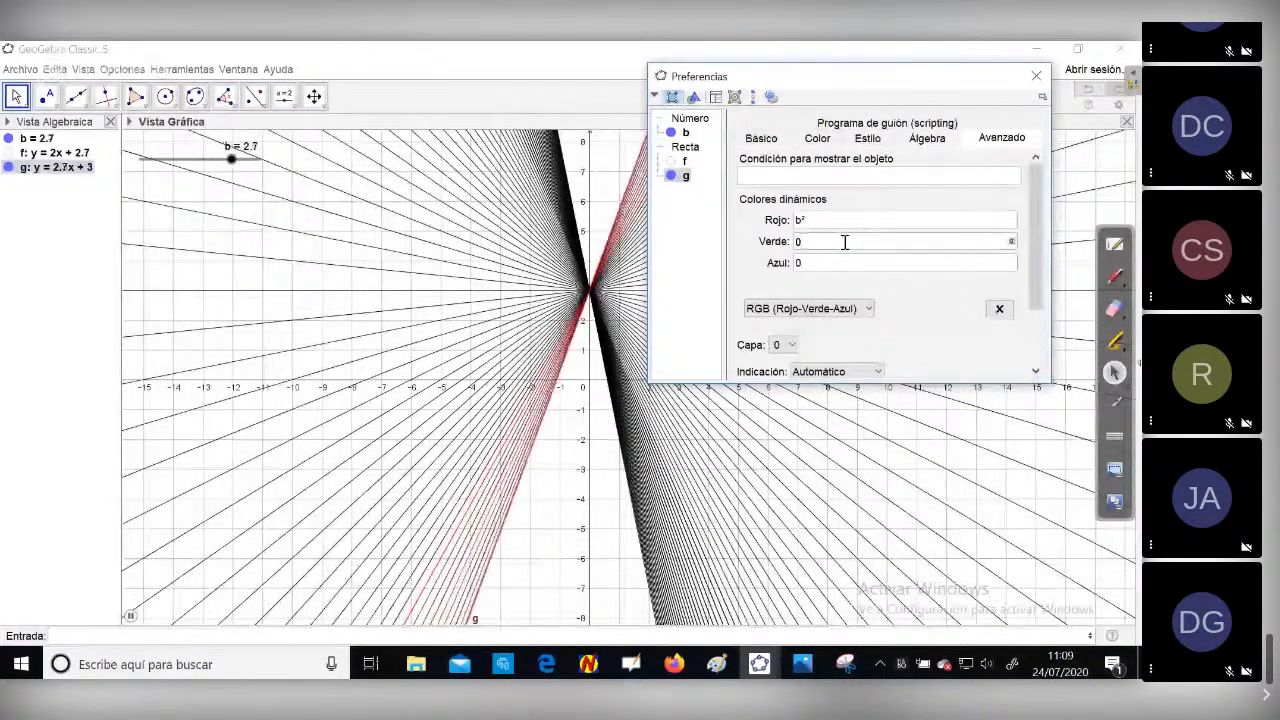
key("BackSpace")
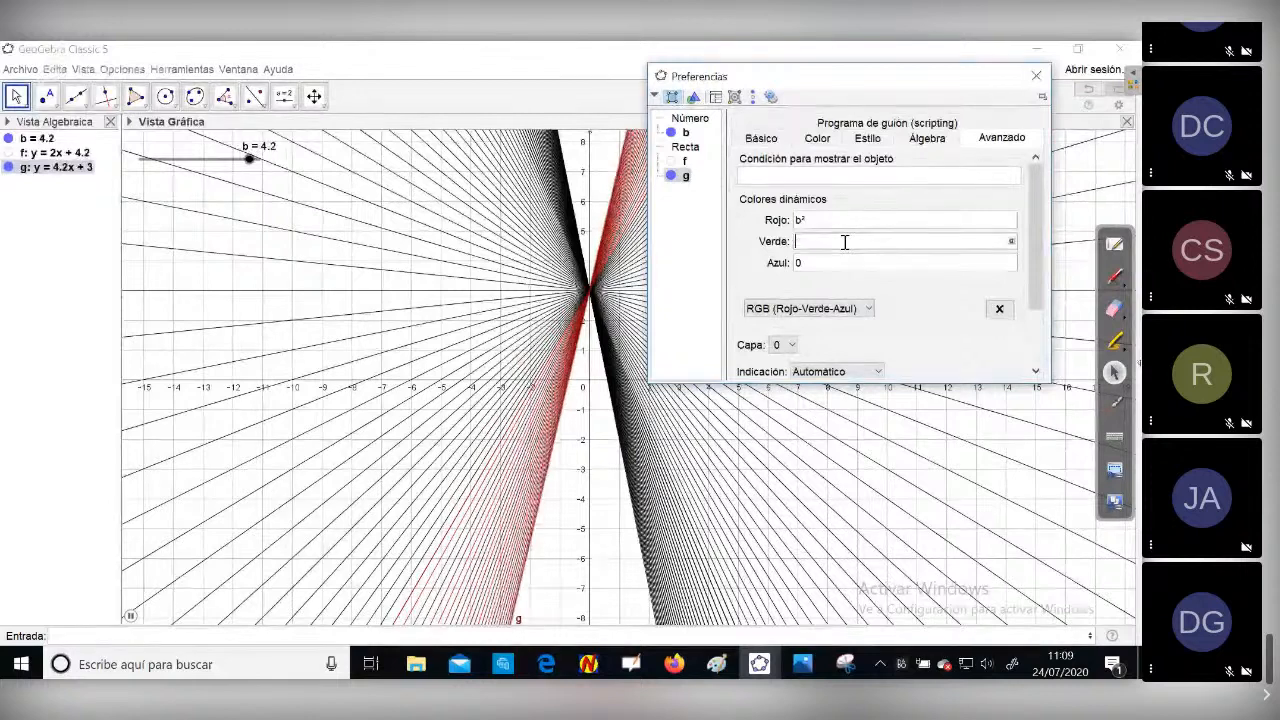
type("b+1")
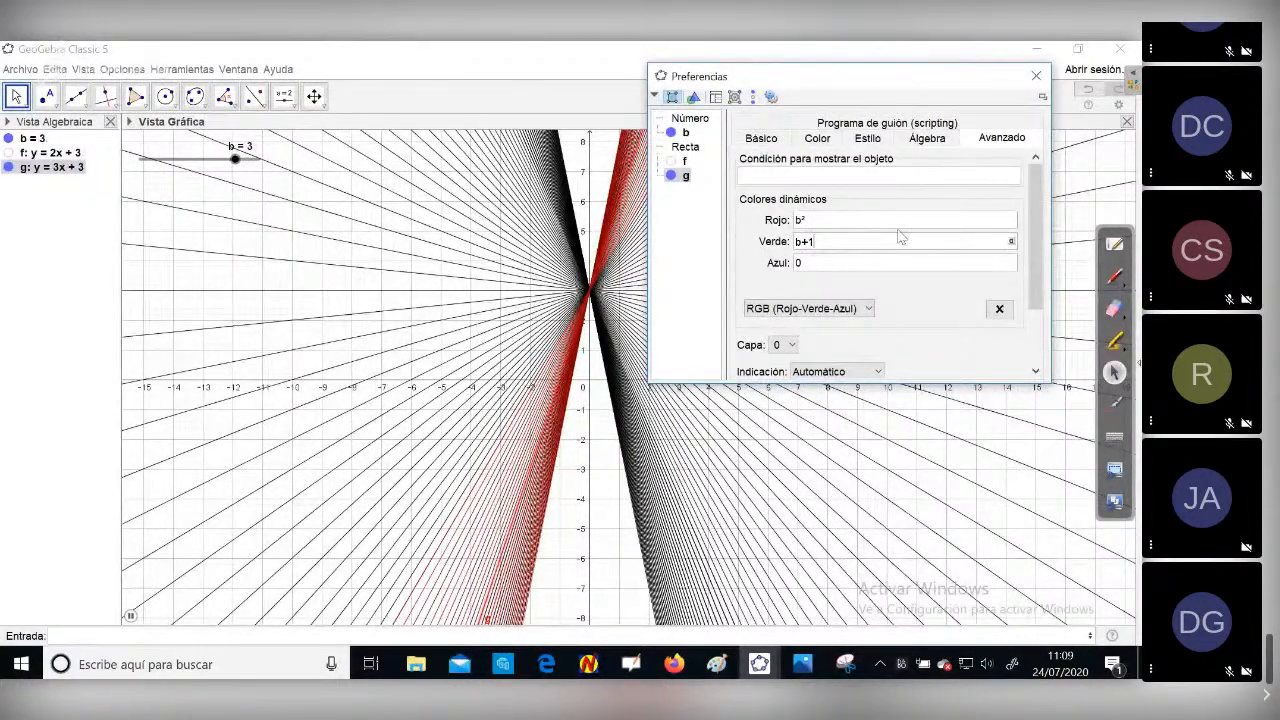
Set line g's dynamic blue to 1/b and close the preferences.
left_click(838, 262)
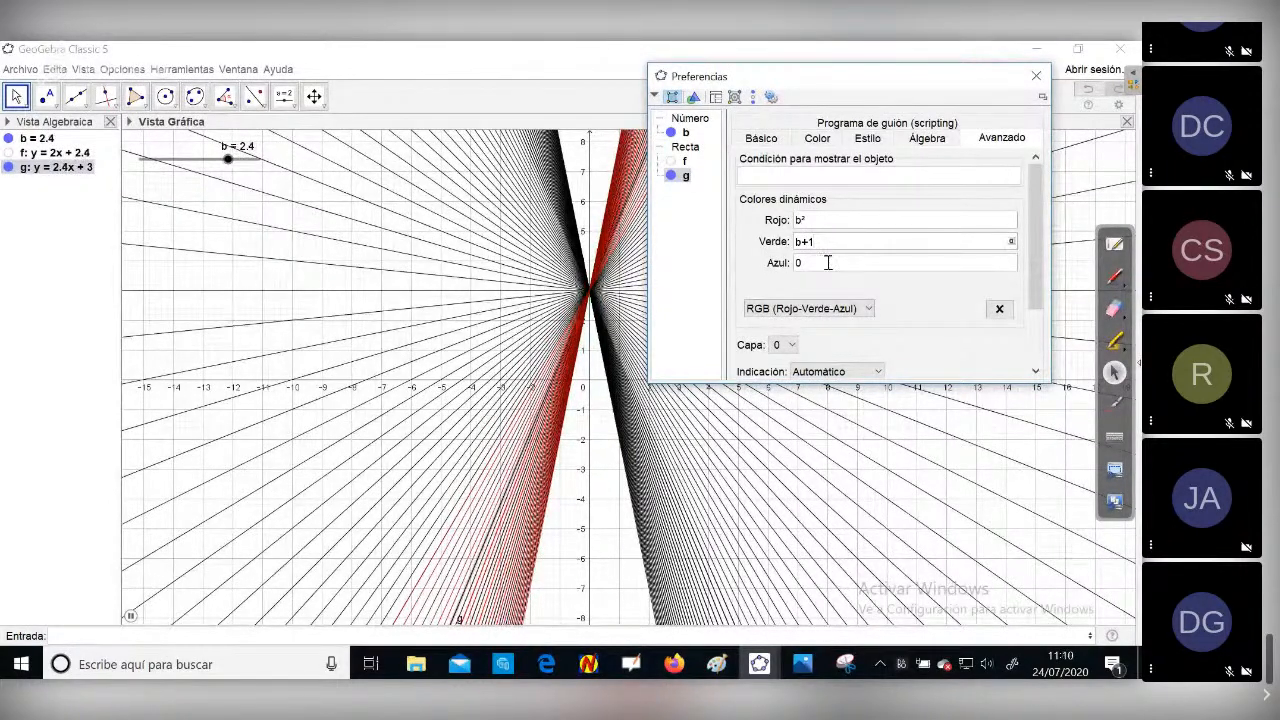
key("BackSpace")
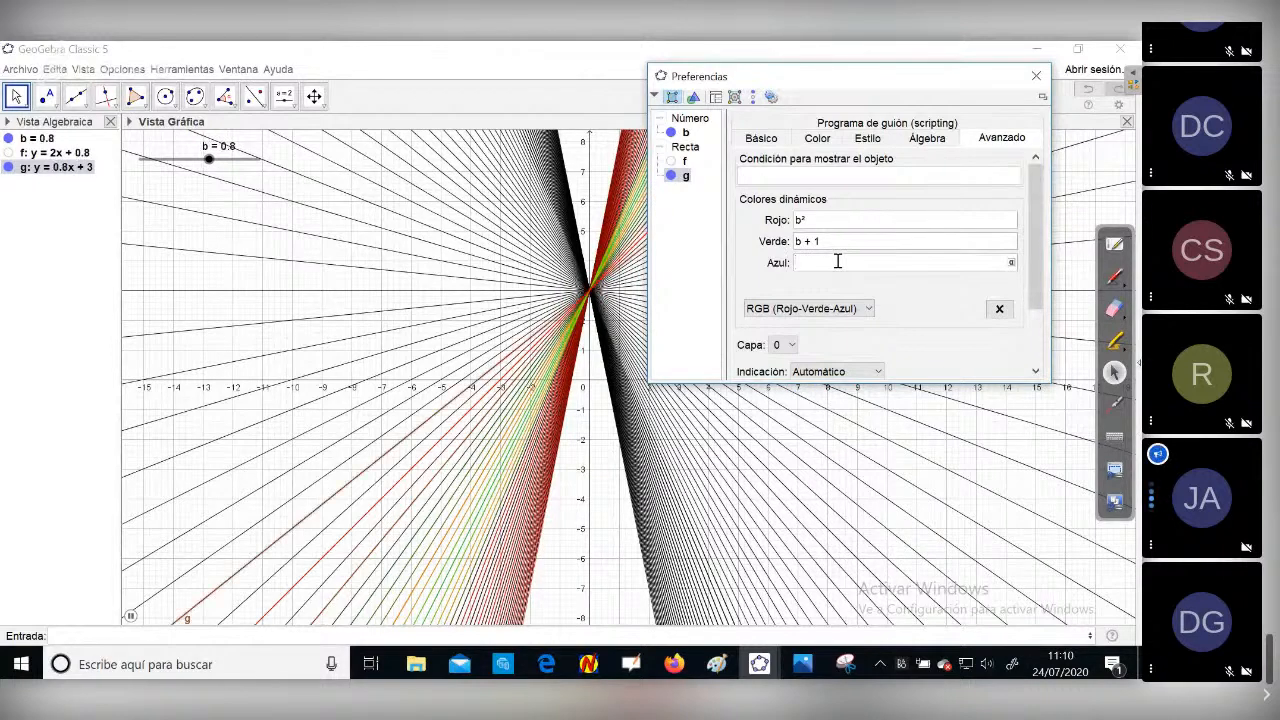
type("1")
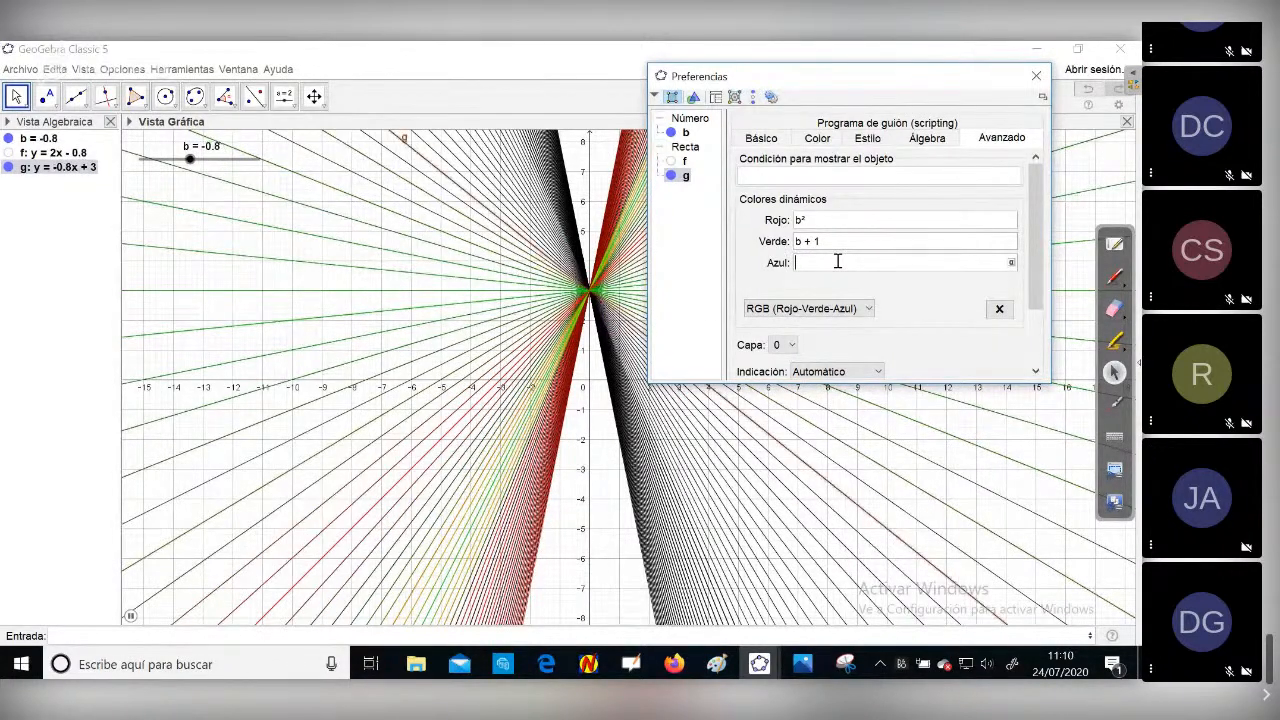
type("/b")
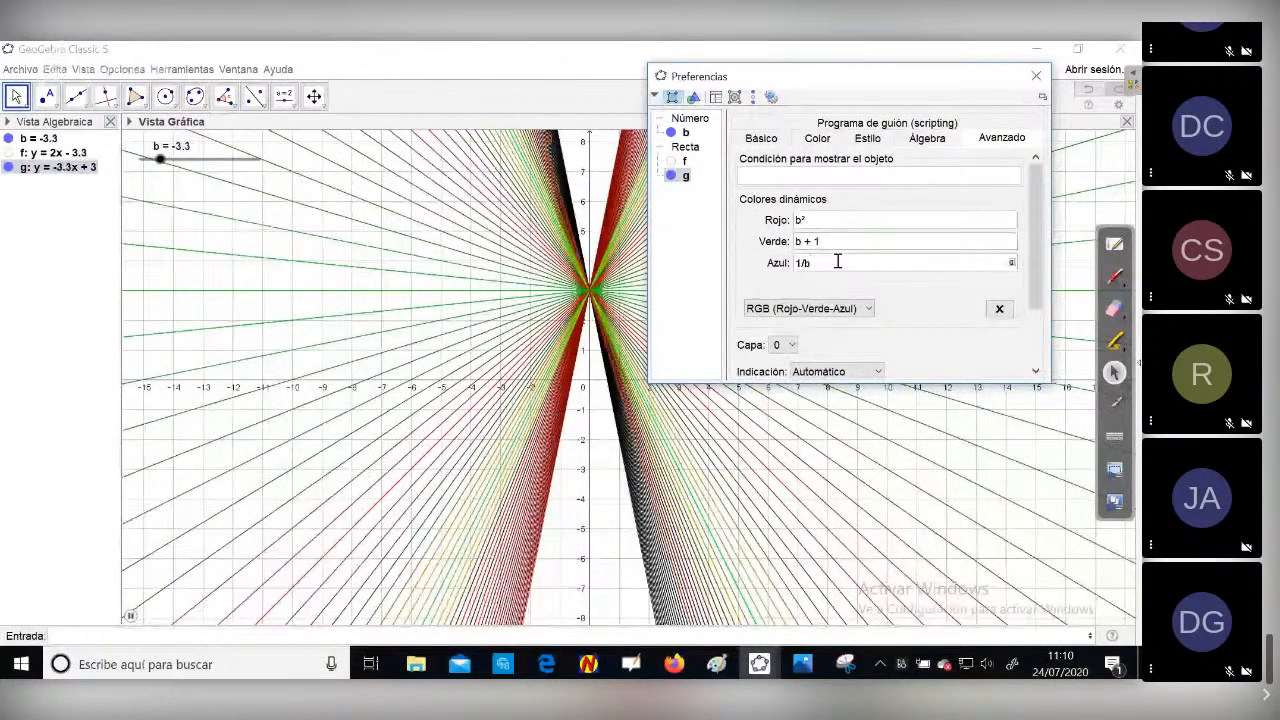
key("Return")
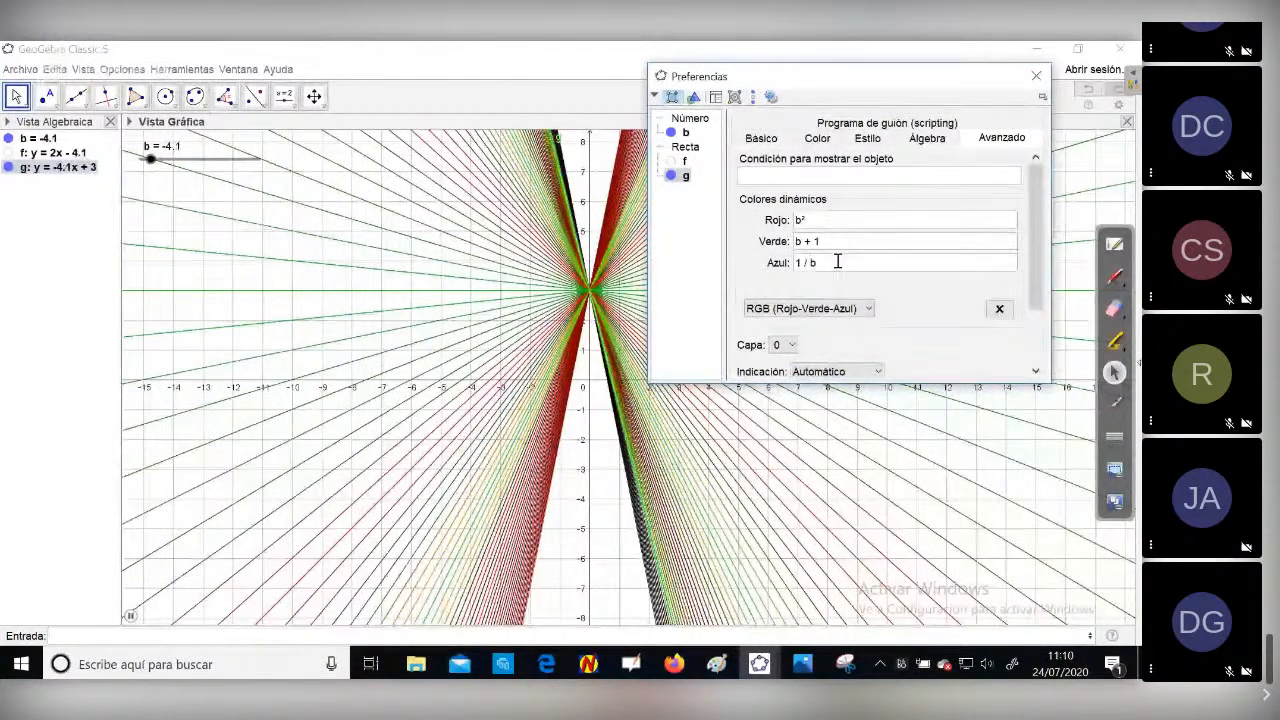
left_click(1036, 76)
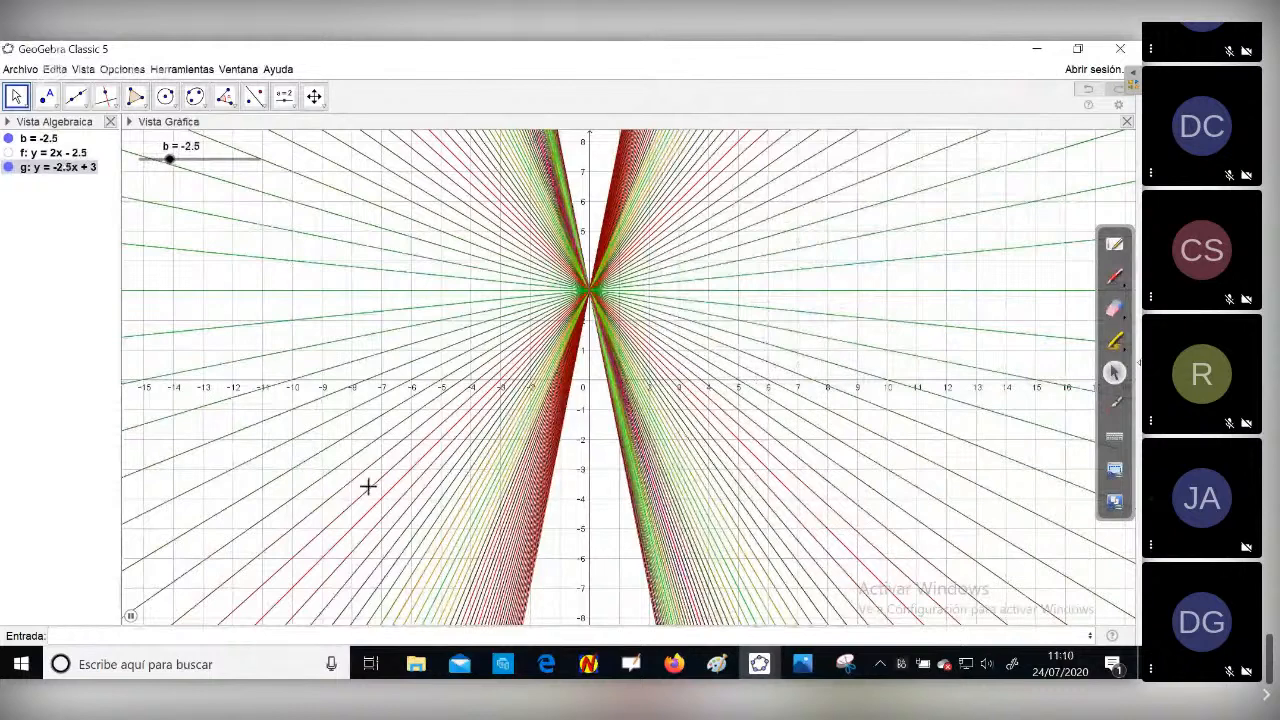
Set slider b's increment to 0.02 in its properties and close the preferences.
right_click(244, 164)
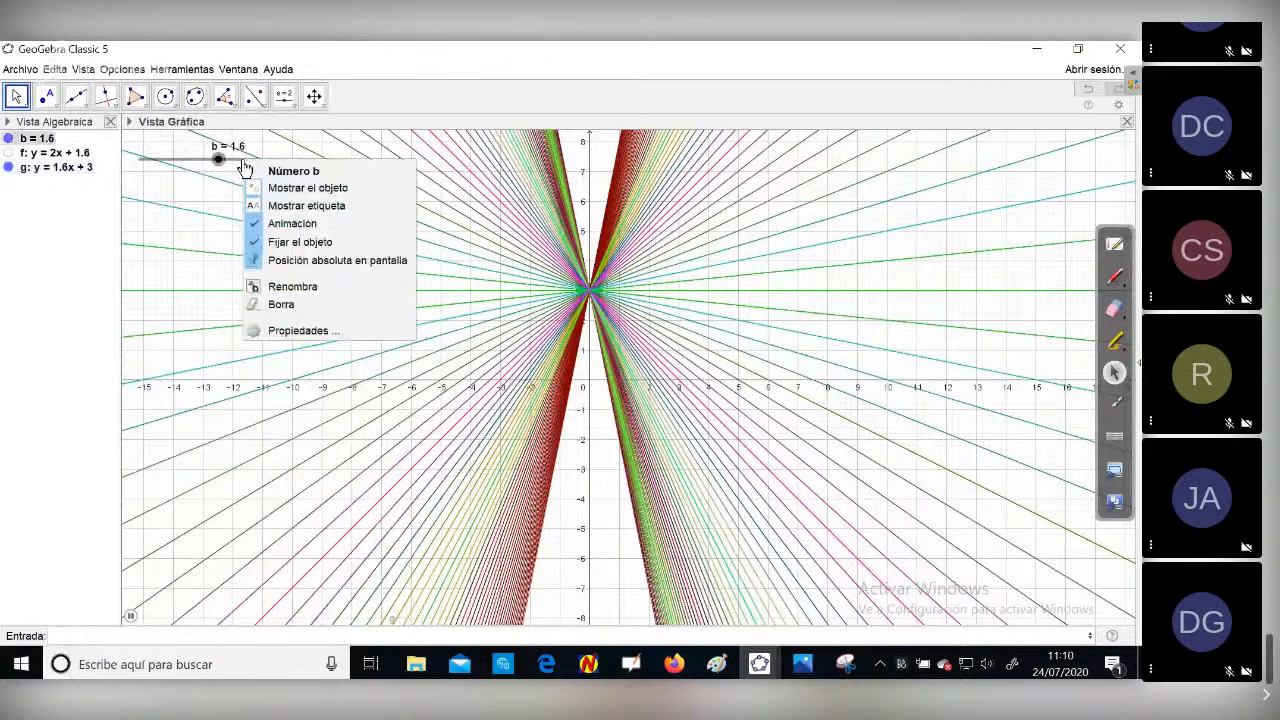
left_click(300, 331)
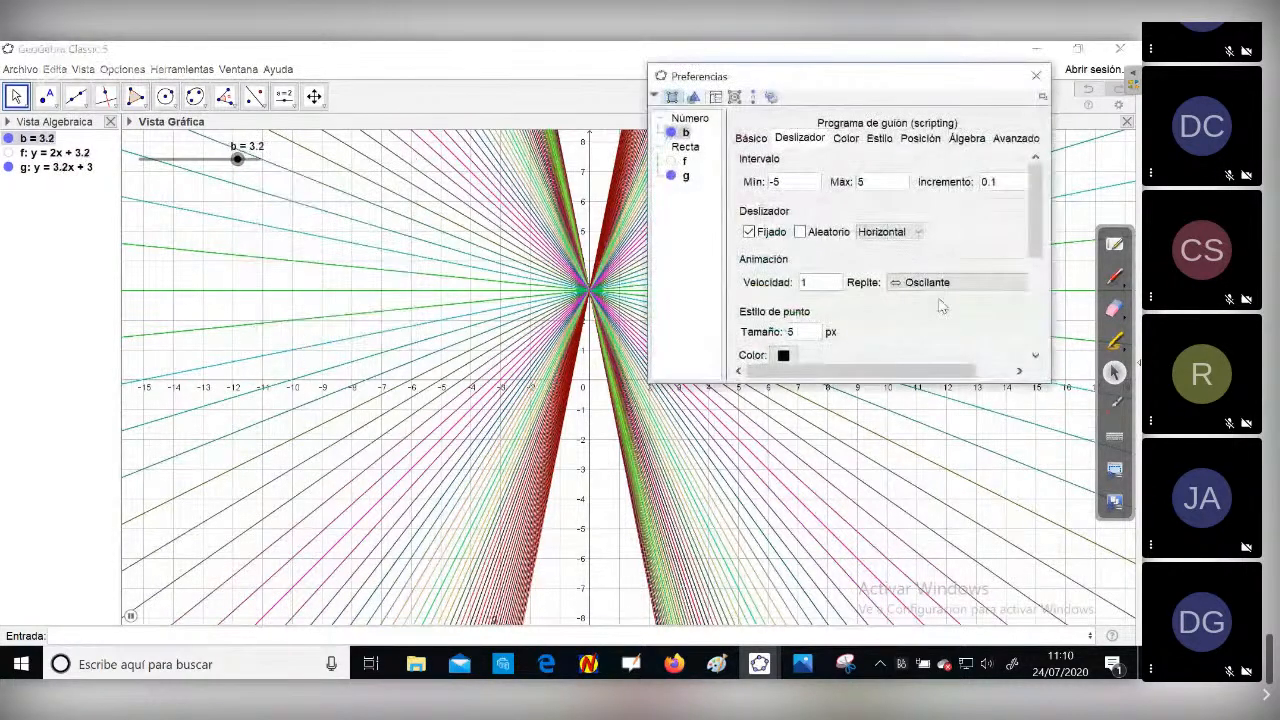
left_click(1025, 181)
key("BackSpace")
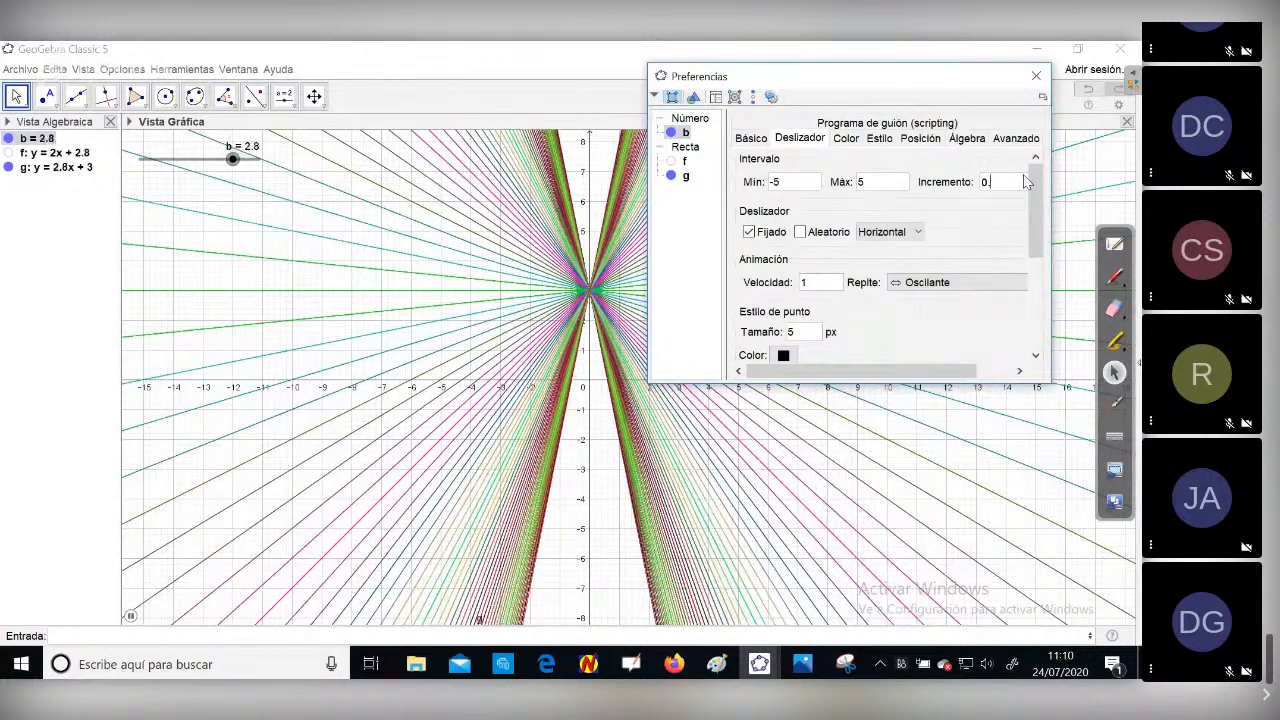
type("02")
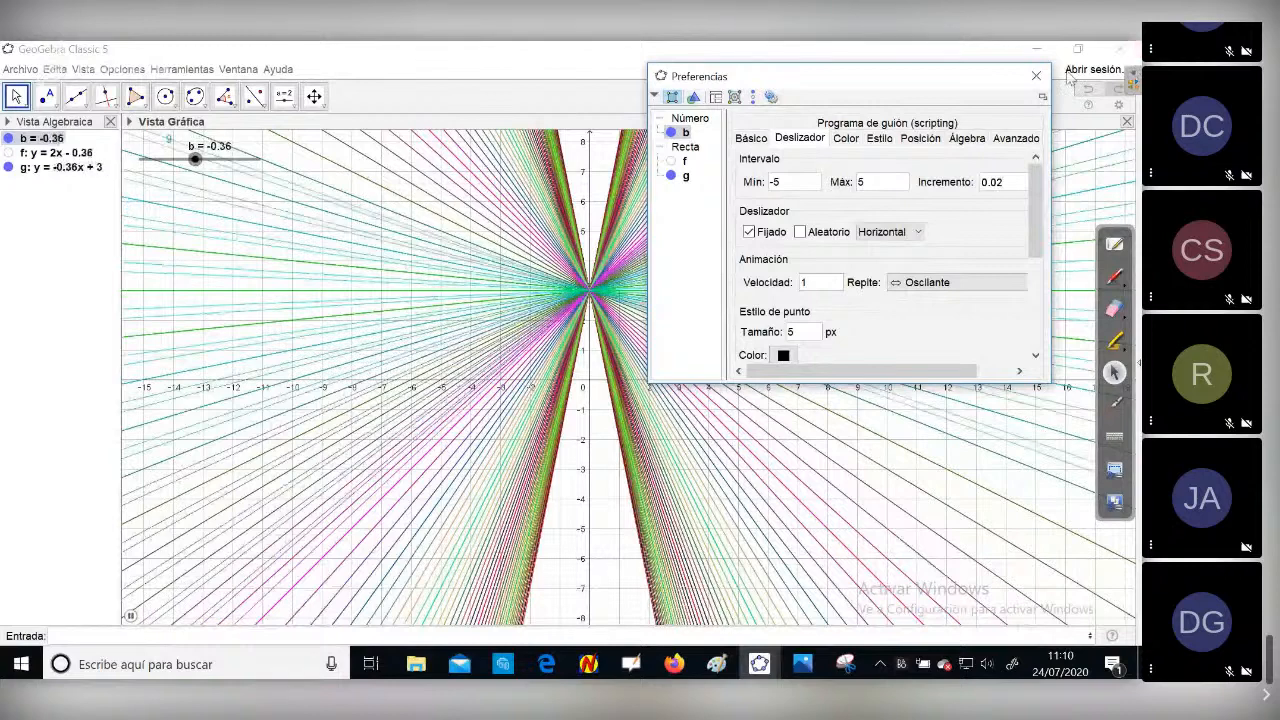
left_click(1036, 75)
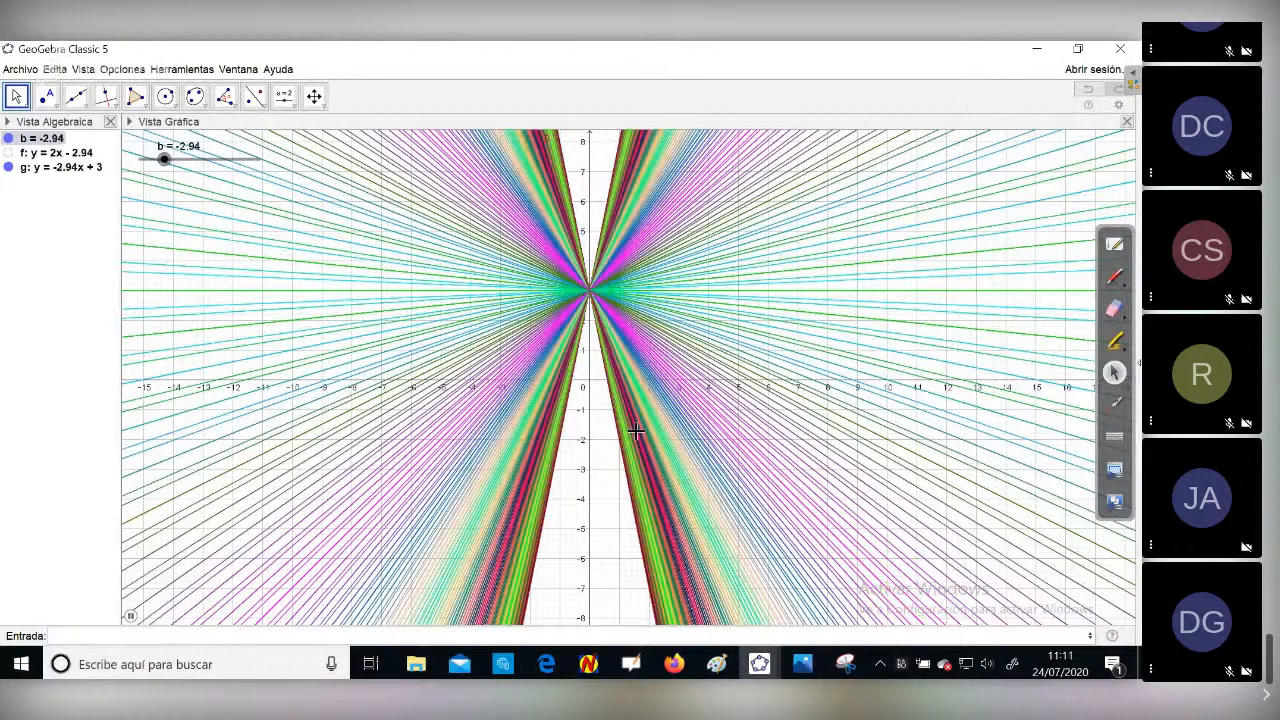
Switch to File Explorer and open the image geogebra_fun_inv from the Geogebra folder to view its coloured function traces.
left_click(1036, 48)
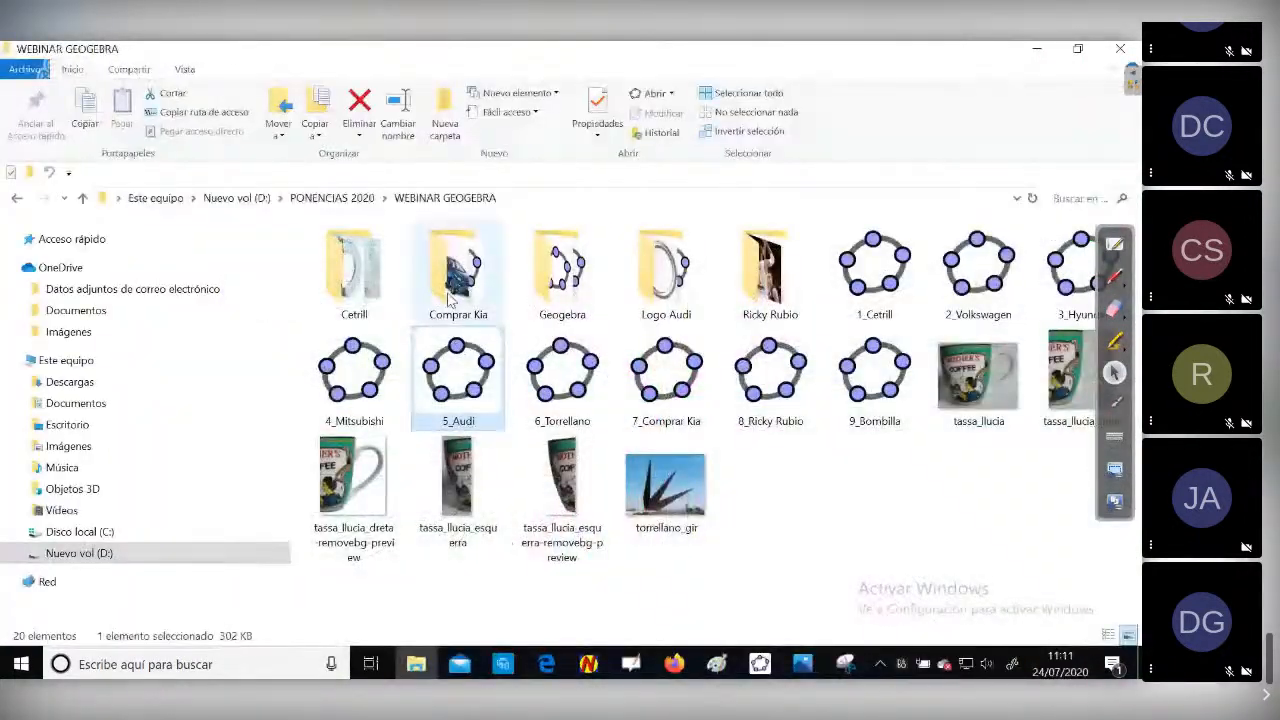
double_click(563, 262)
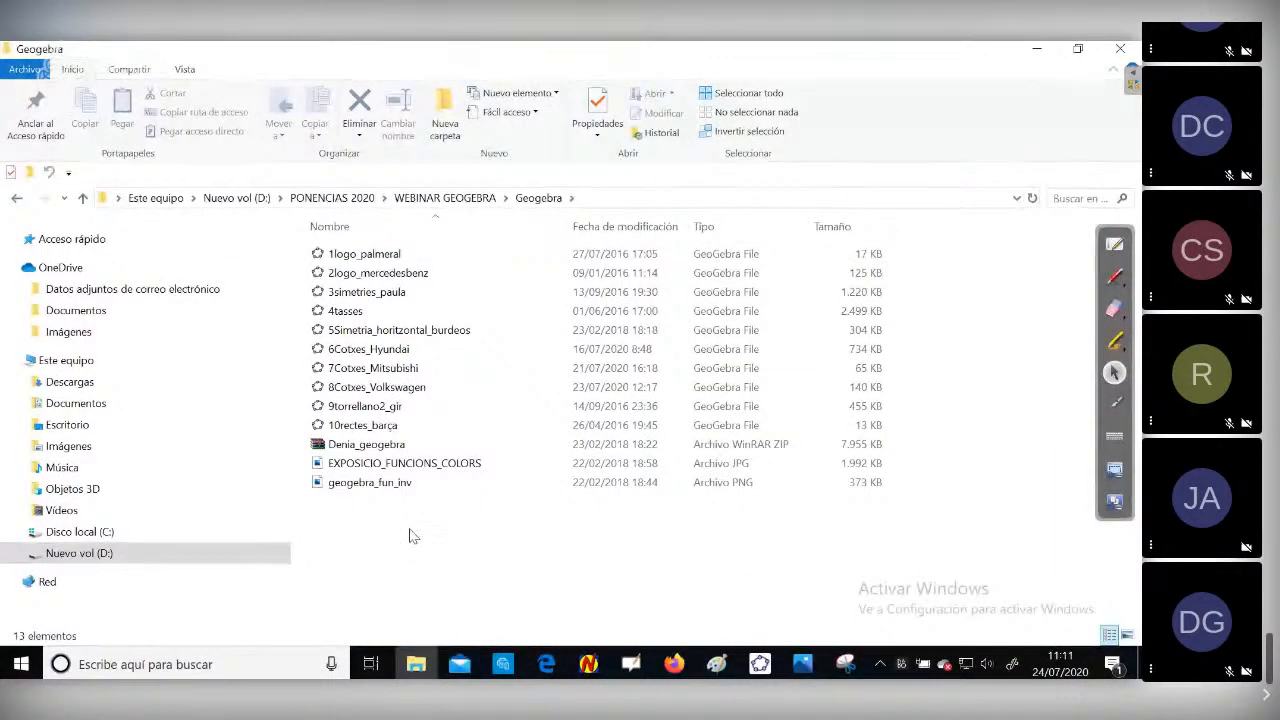
left_click(372, 484)
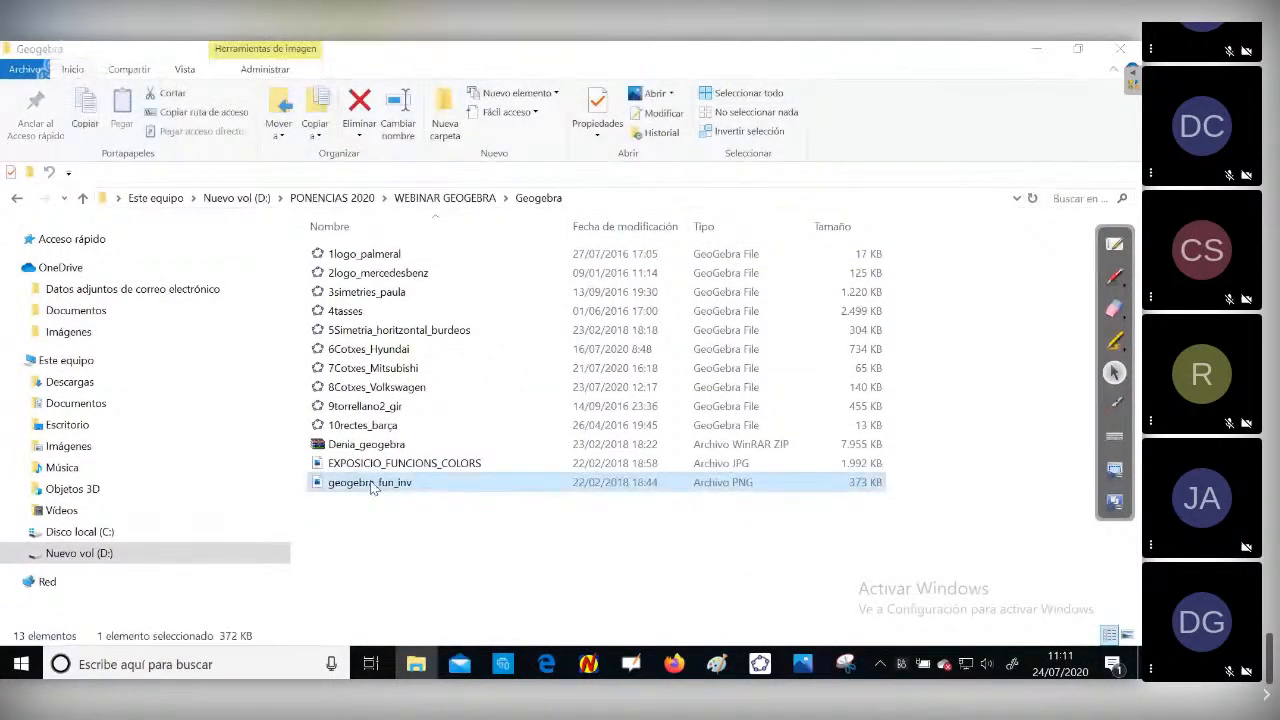
double_click(372, 484)
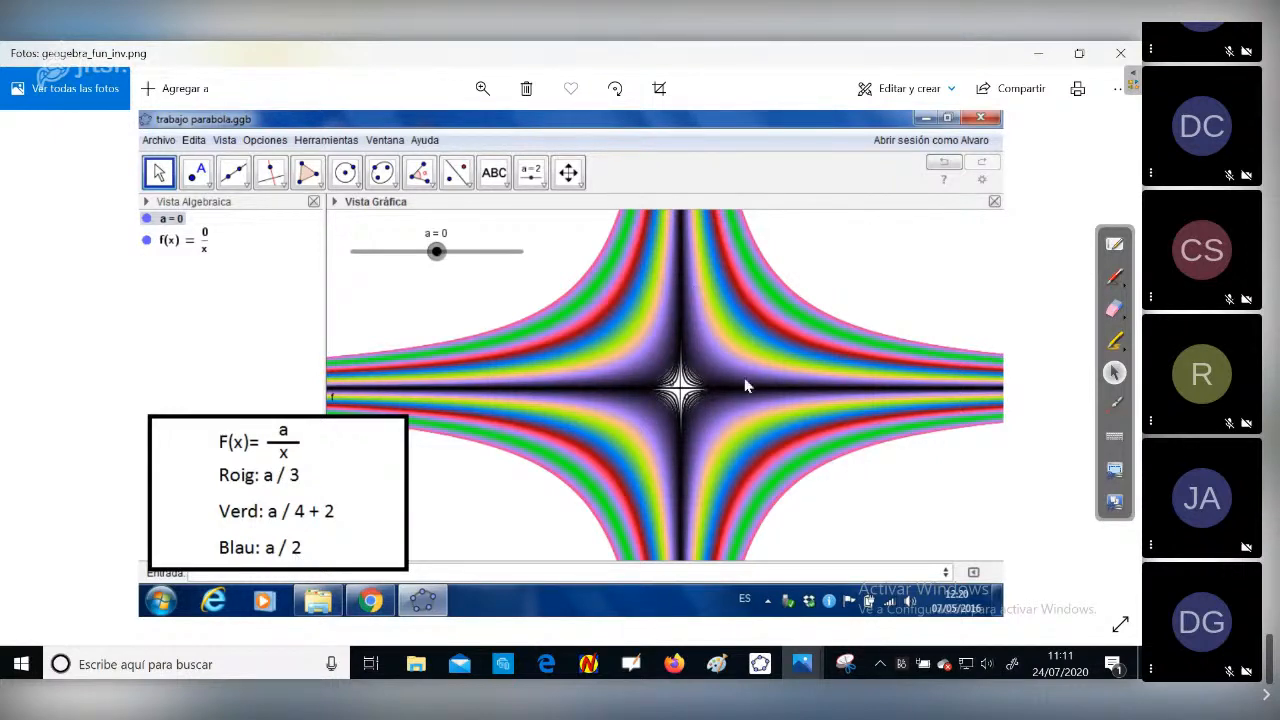
Switch to Firefox and open the padlet FUNCIONES CON GEOGEBRA MIENTRAS ESTAMOS CONFINADOS from the Padlet dashboard.
left_click(1040, 59)
left_click(1038, 52)
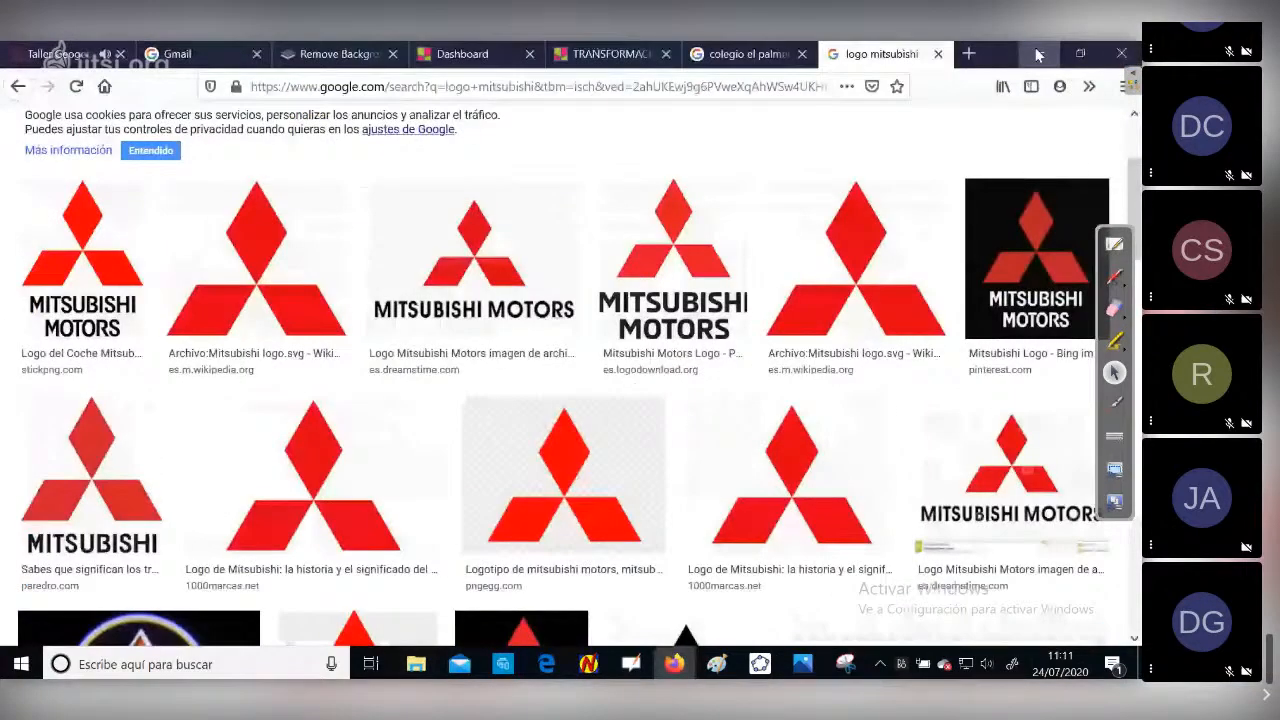
left_click(464, 56)
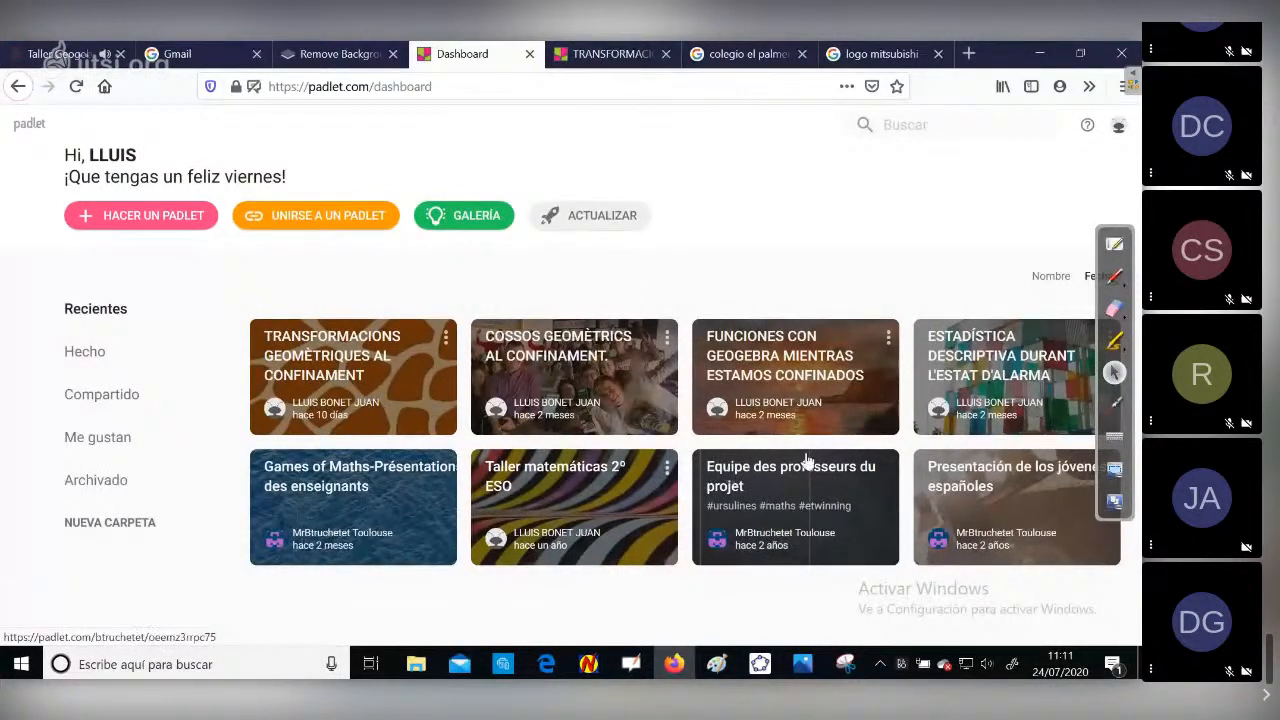
left_click(797, 377)
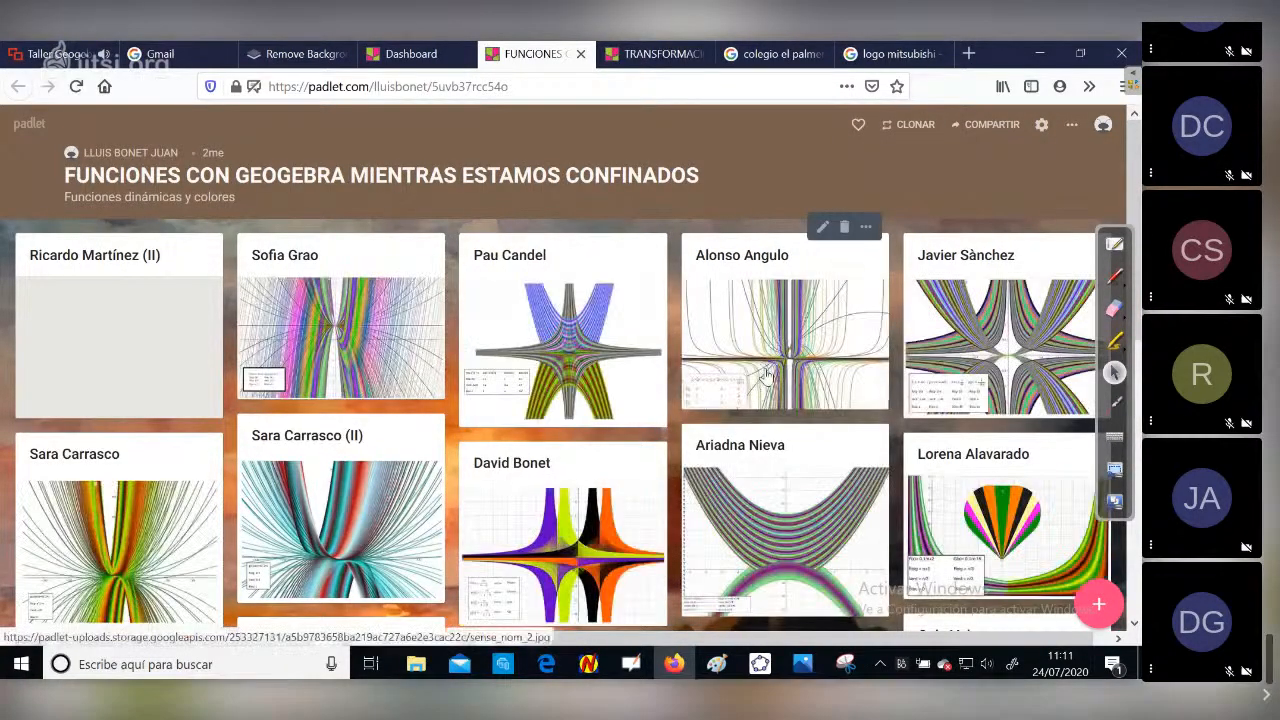
View the enlarged post with teal and red parabola traces, and close it.
scroll(443, 413, "down", 2)
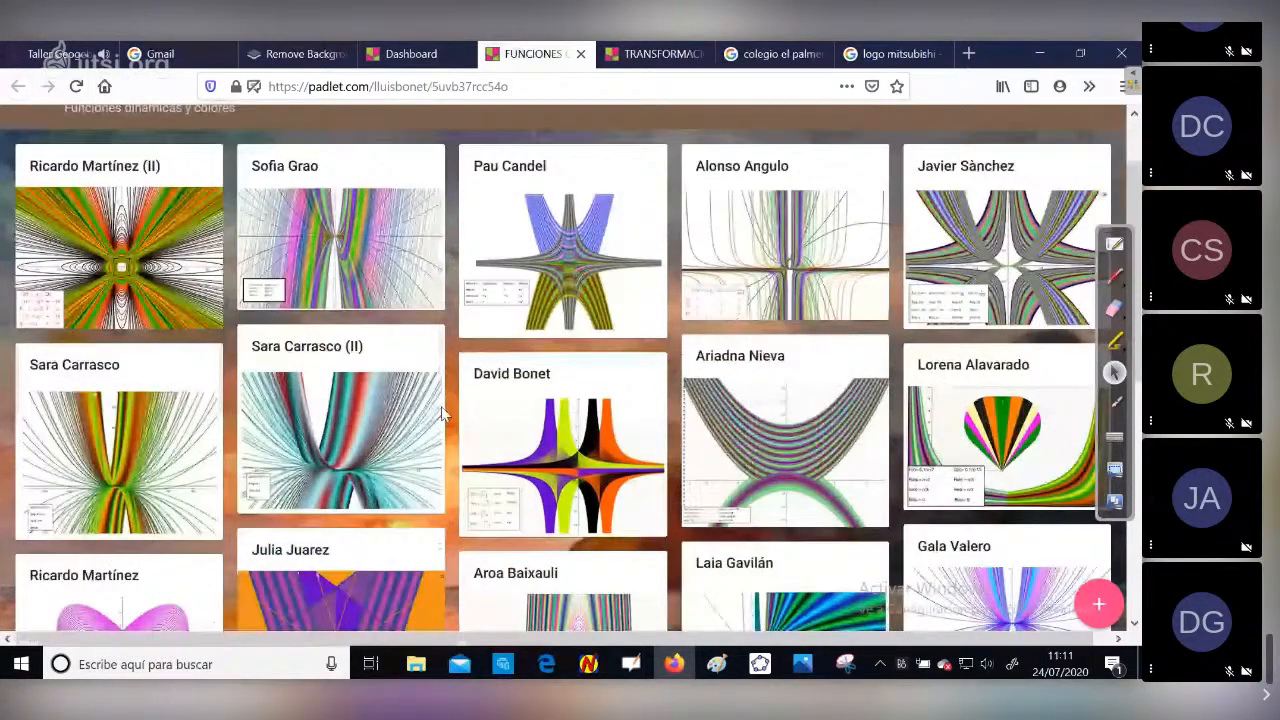
left_click(443, 413)
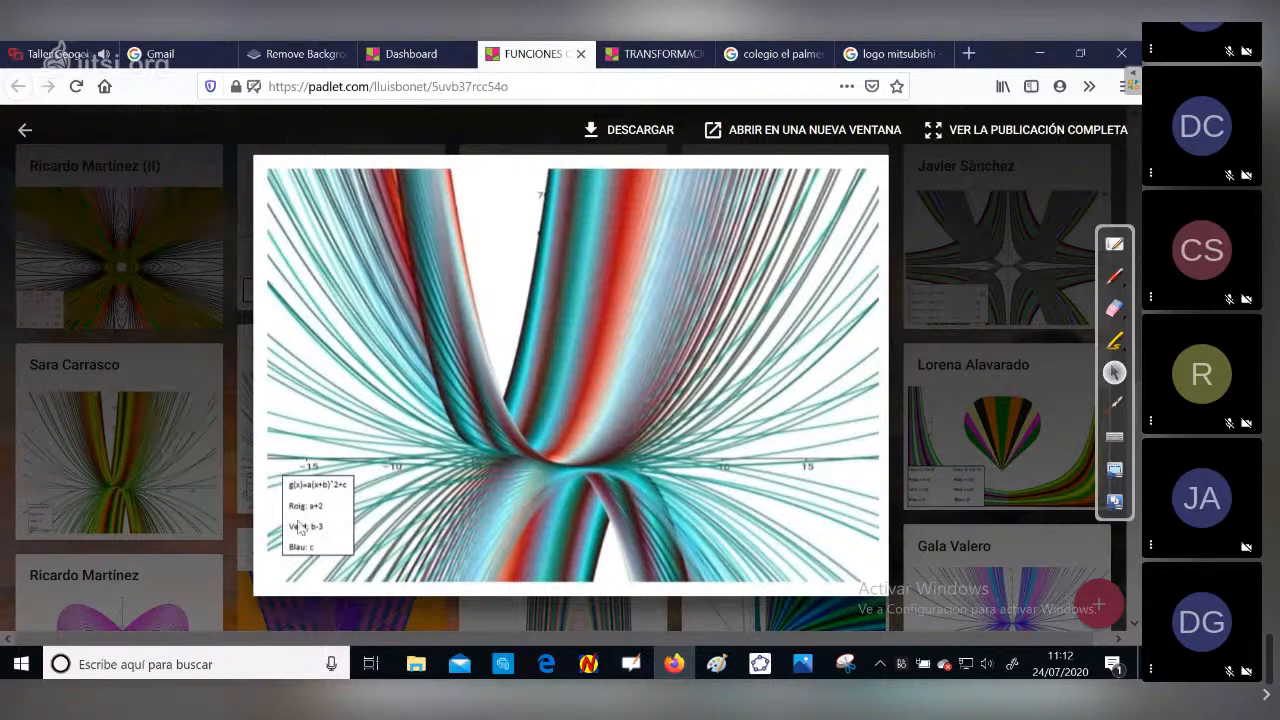
left_click(26, 132)
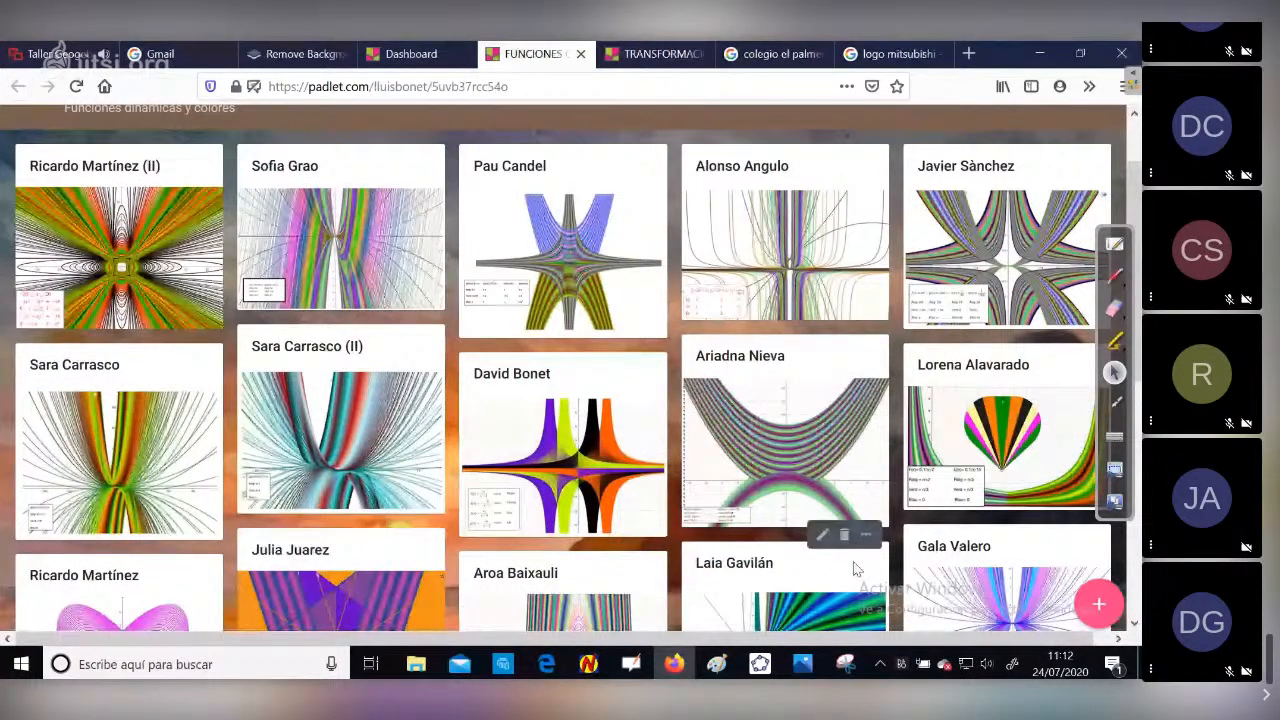
Find the post with green-orange and violet hyperbola traces further down the padlet, view it enlarged, and close it.
scroll(855, 570, "down", 3)
scroll(852, 568, "down", 2)
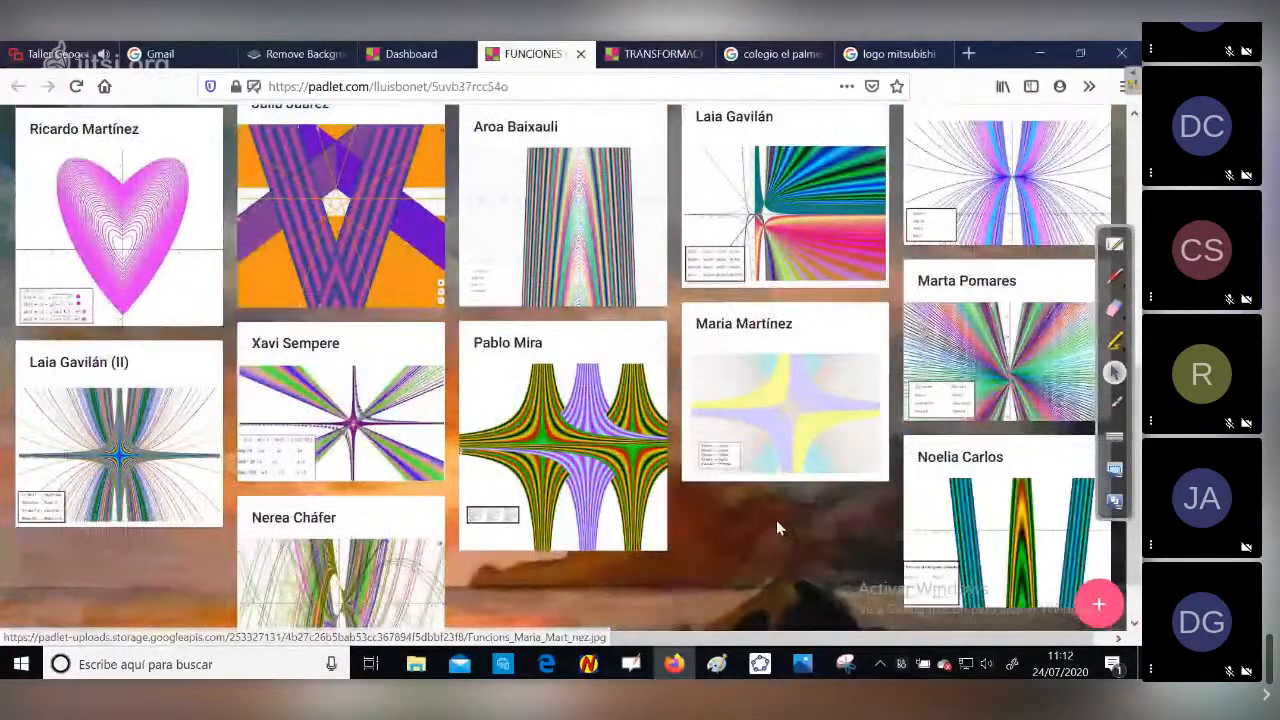
left_click(540, 438)
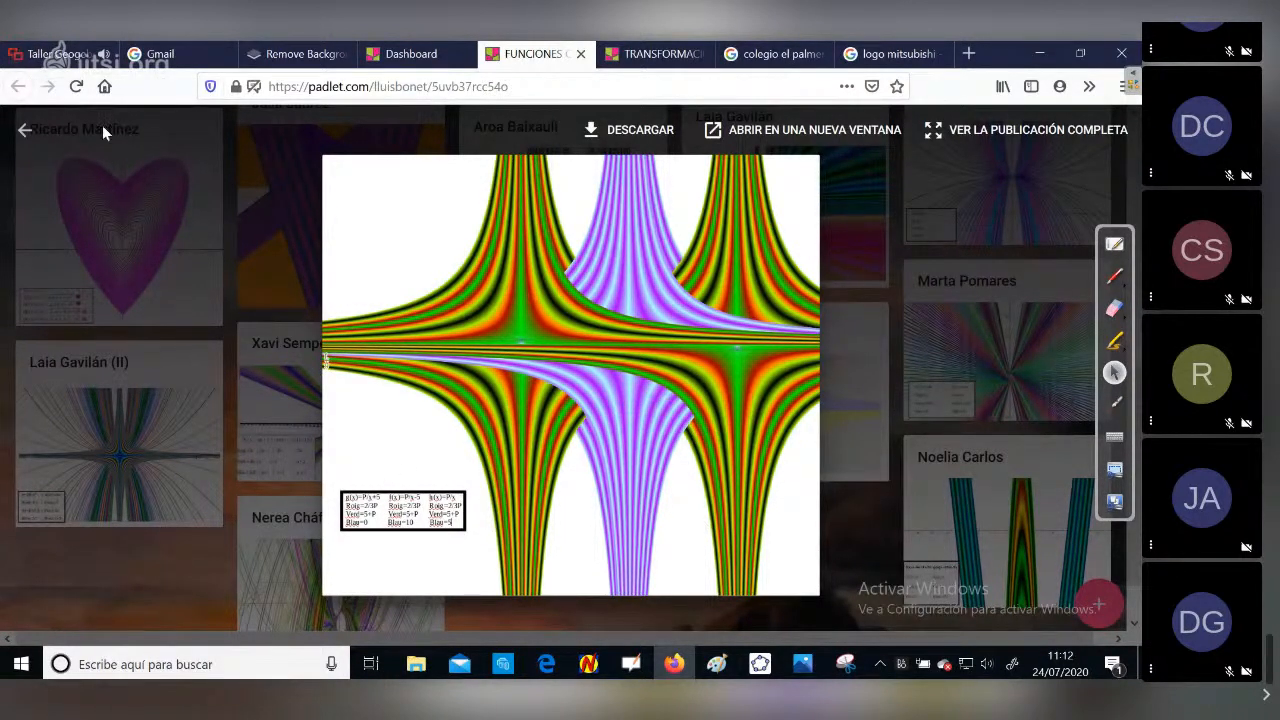
left_click(24, 129)
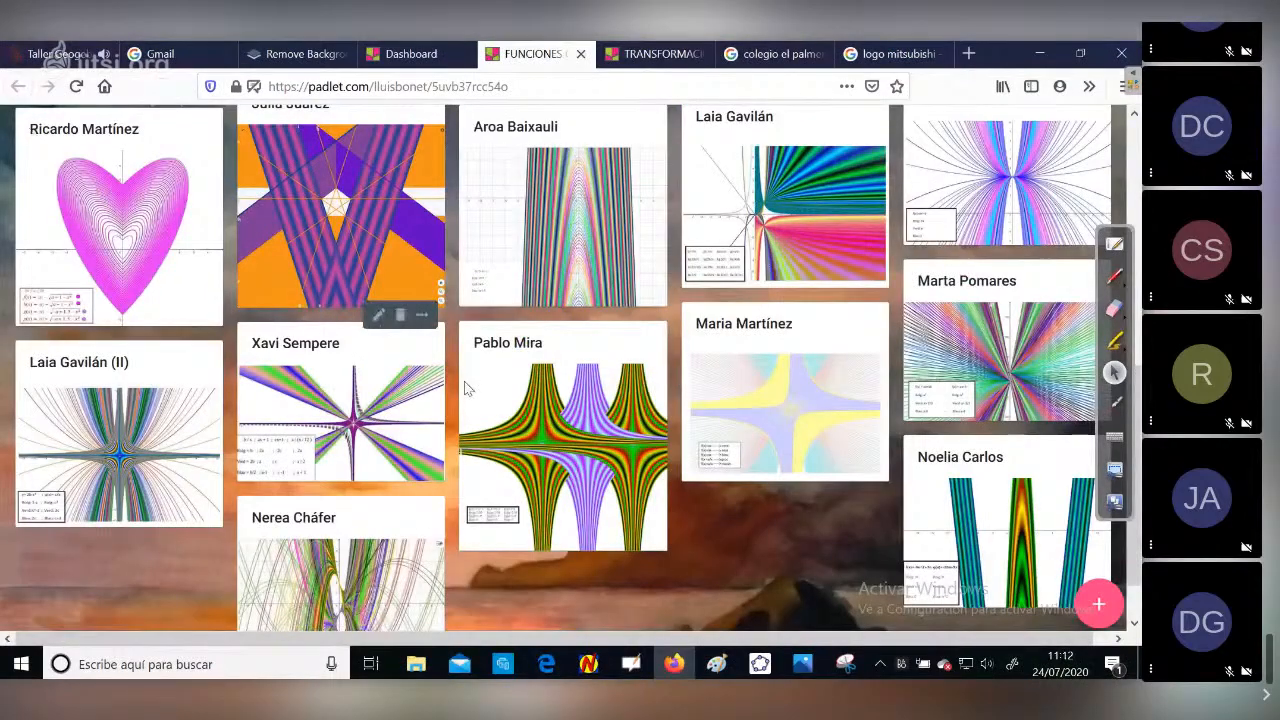
View the enlarged post with purple and orange bands around a central star, and close it.
scroll(465, 388, "down", 1)
scroll(700, 450, "up", 3)
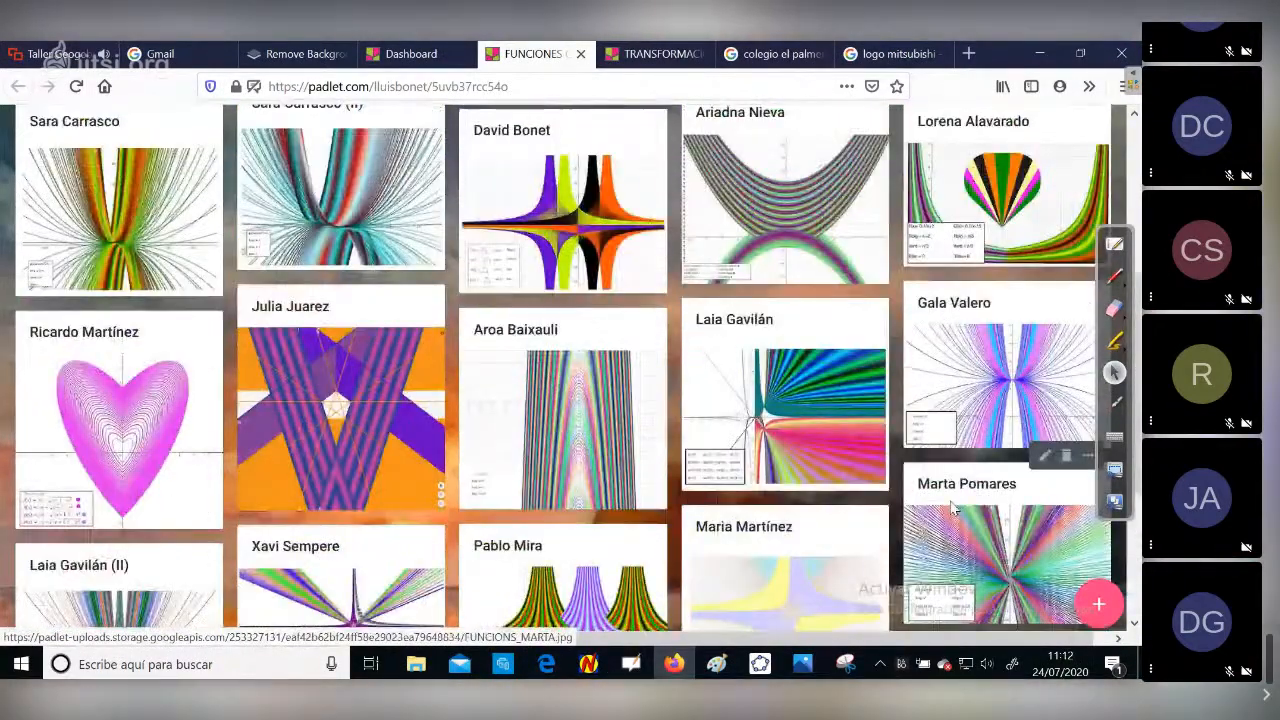
scroll(848, 514, "up", 1)
left_click(346, 501)
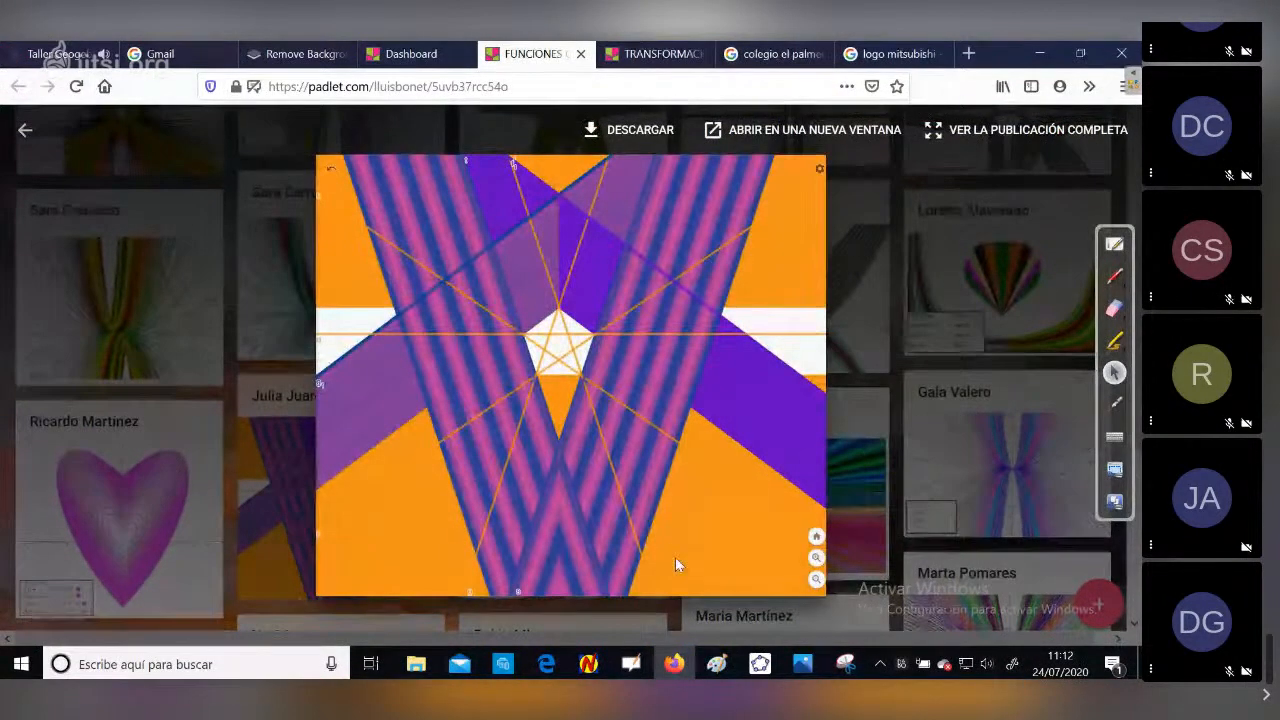
left_click(24, 130)
View the enlarged first post with orange and green conic traces and its equations, and close it.
scroll(100, 265, "up", 2)
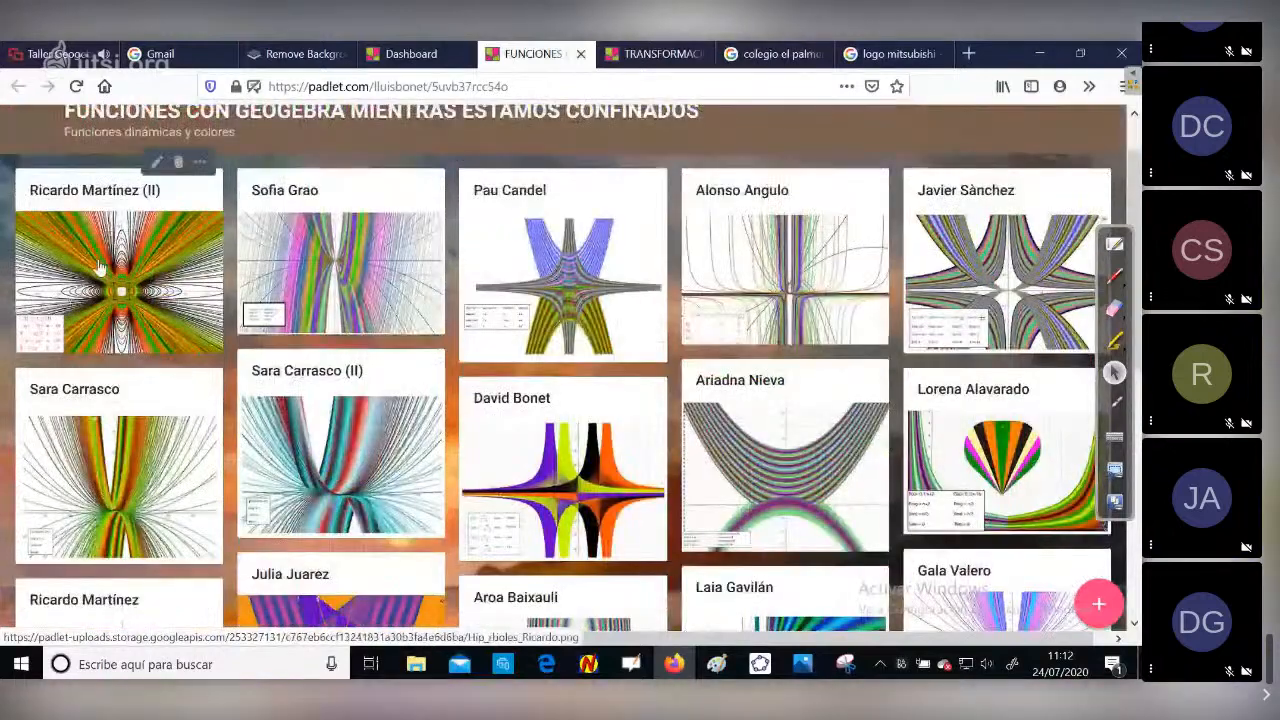
left_click(130, 278)
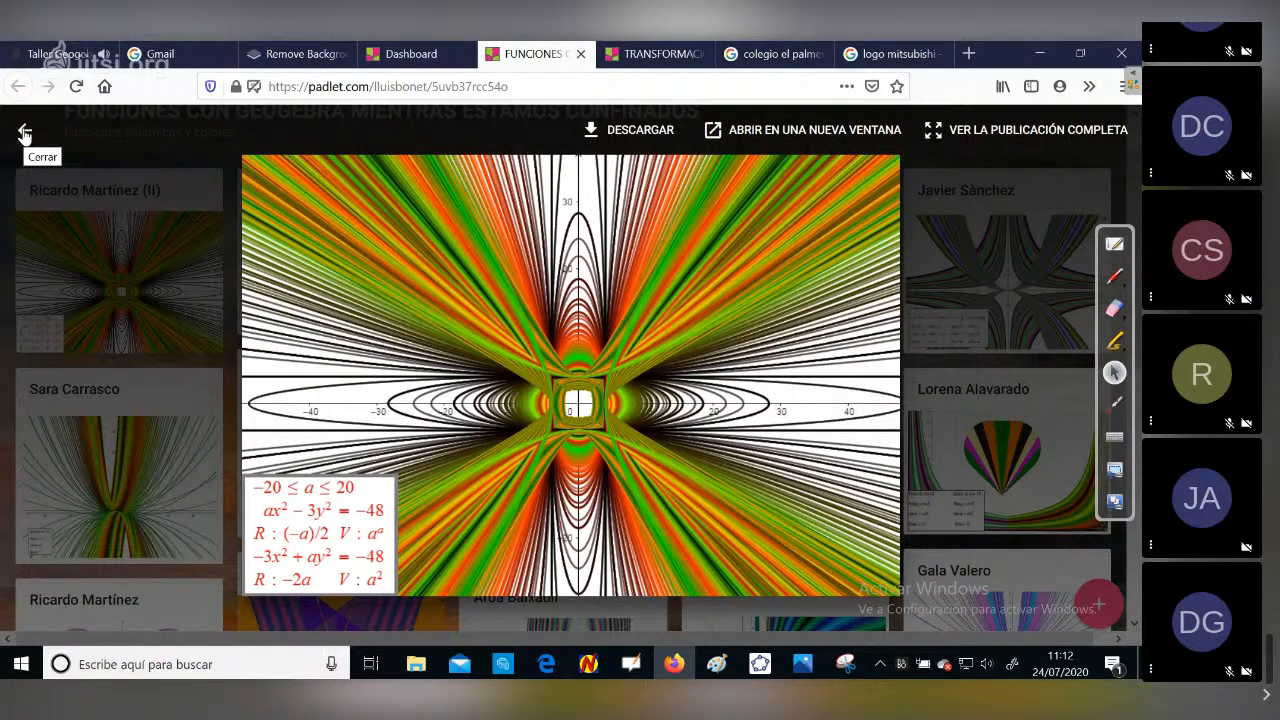
left_click(25, 133)
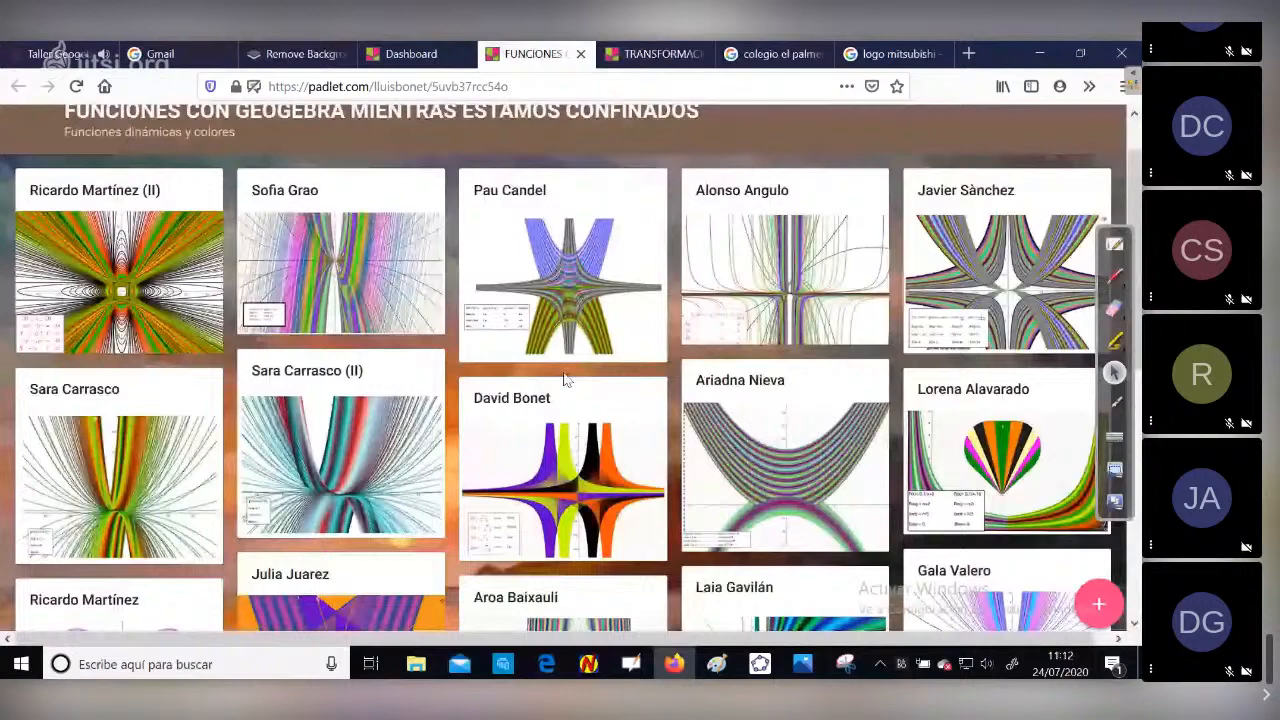
Find the post with blue-green and pink-yellow ray traces further down the padlet, view it enlarged, and close it.
scroll(563, 378, "down", 3)
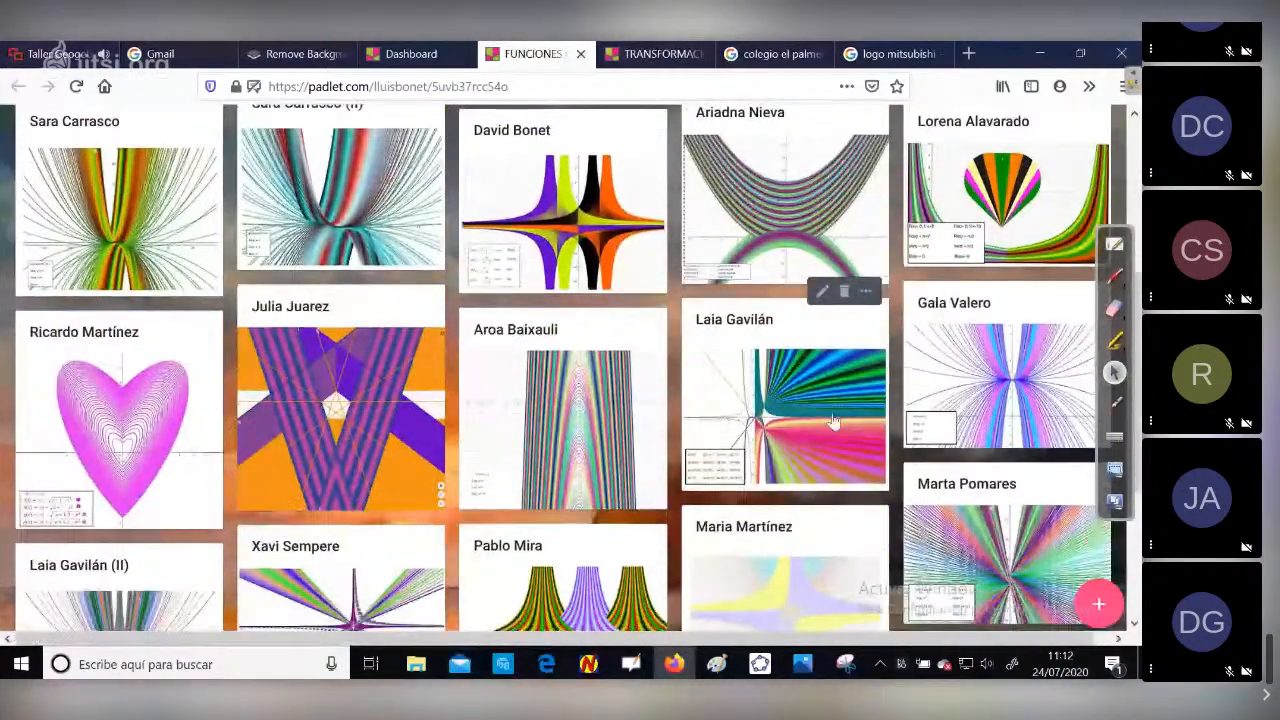
left_click(838, 420)
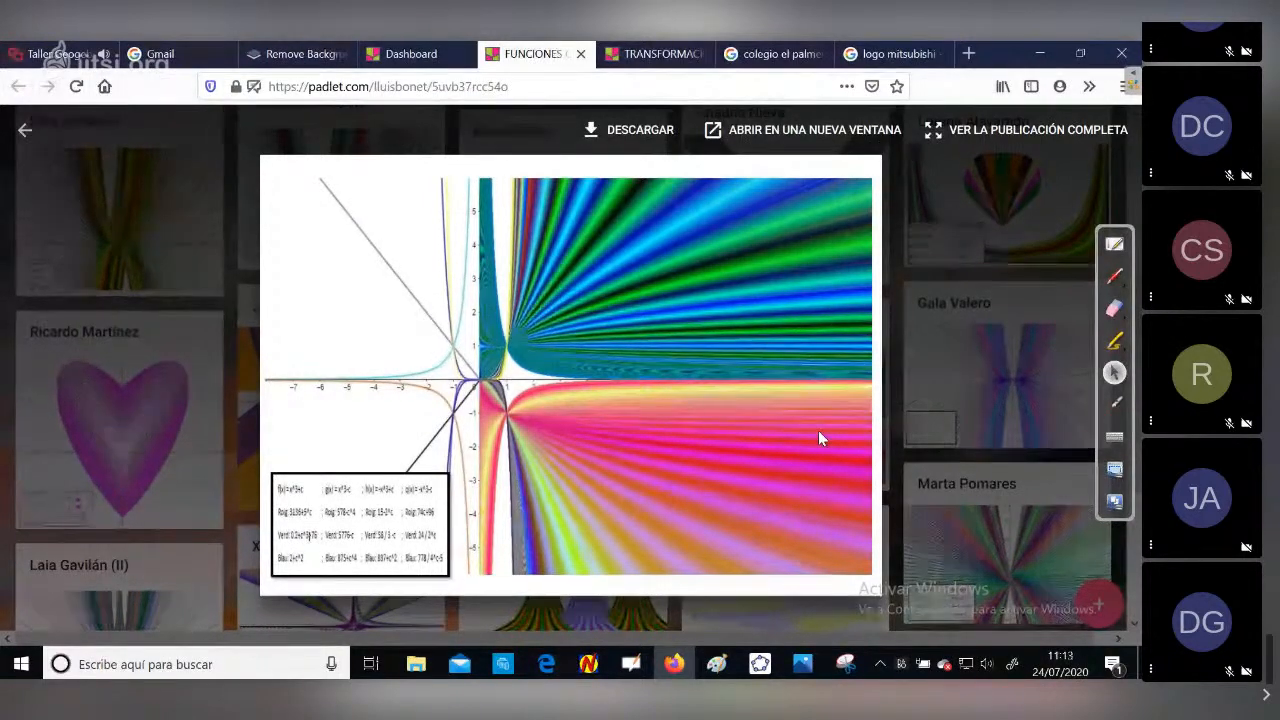
left_click(22, 132)
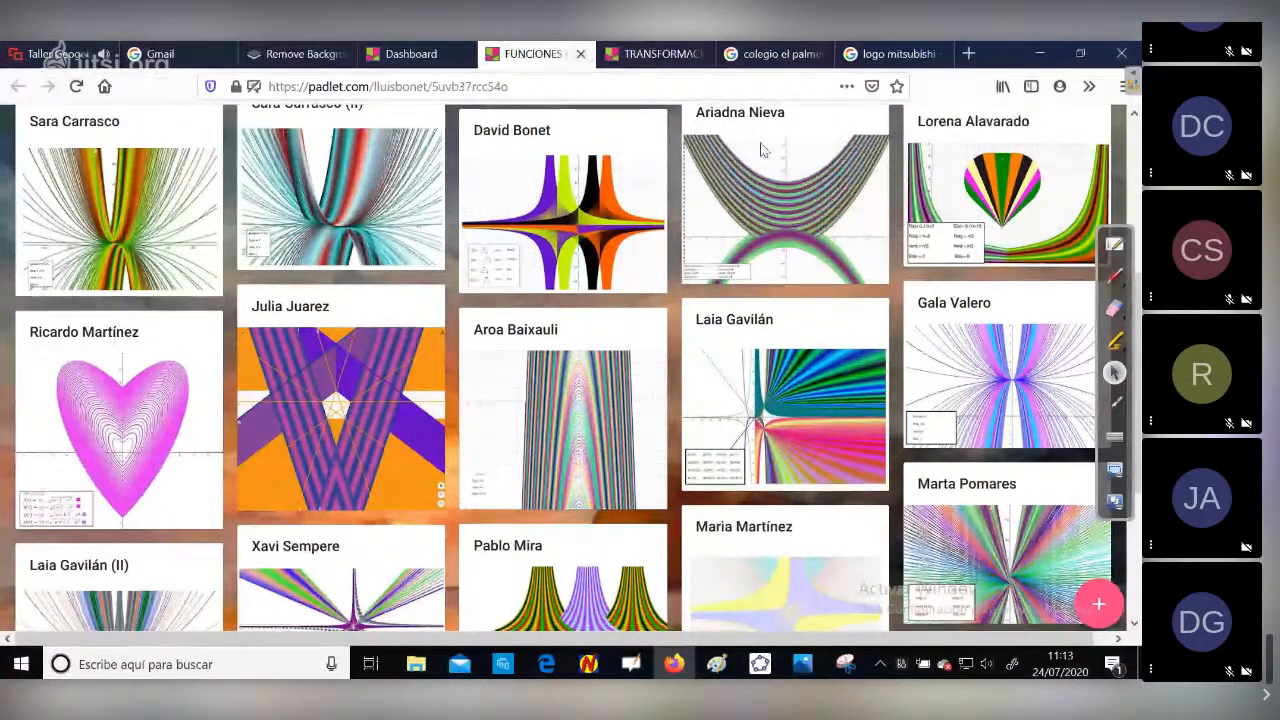
Leave the browser for File Explorer and open the GeoGebra file 7_Comprar Kia from the WEBINAR GEOGEBRA folder.
left_click(1042, 52)
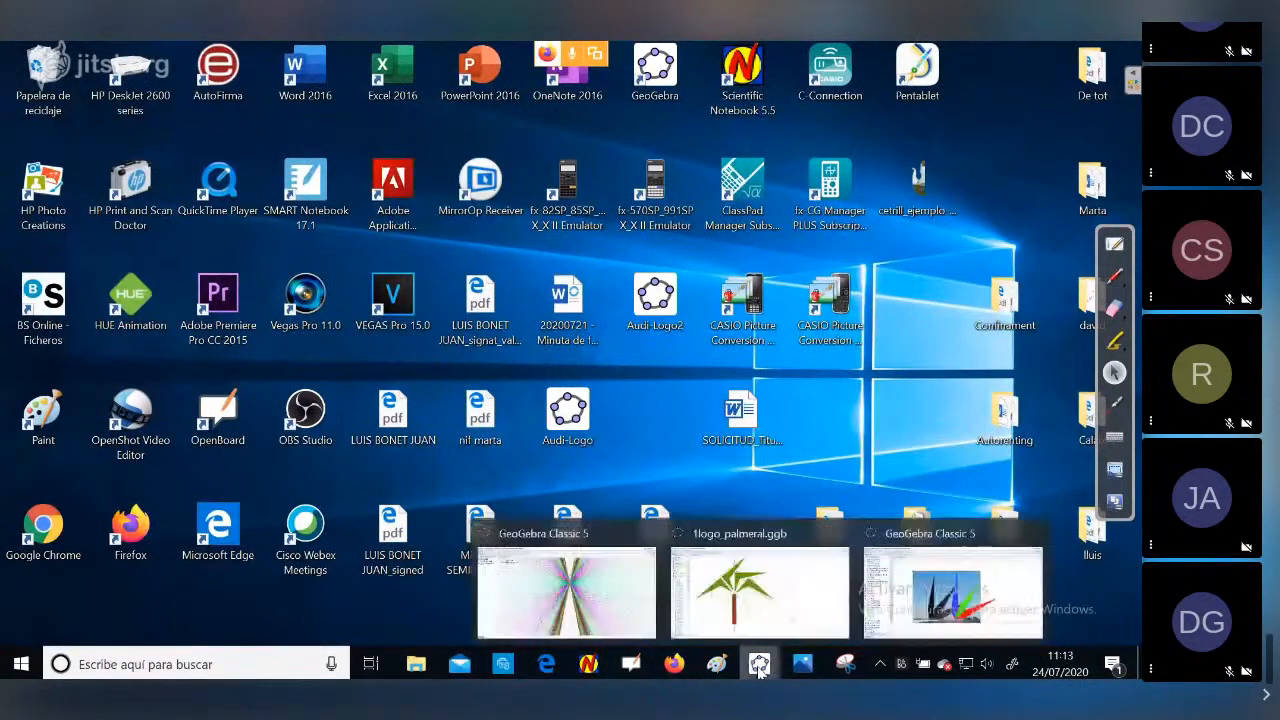
mouse_move(545, 677)
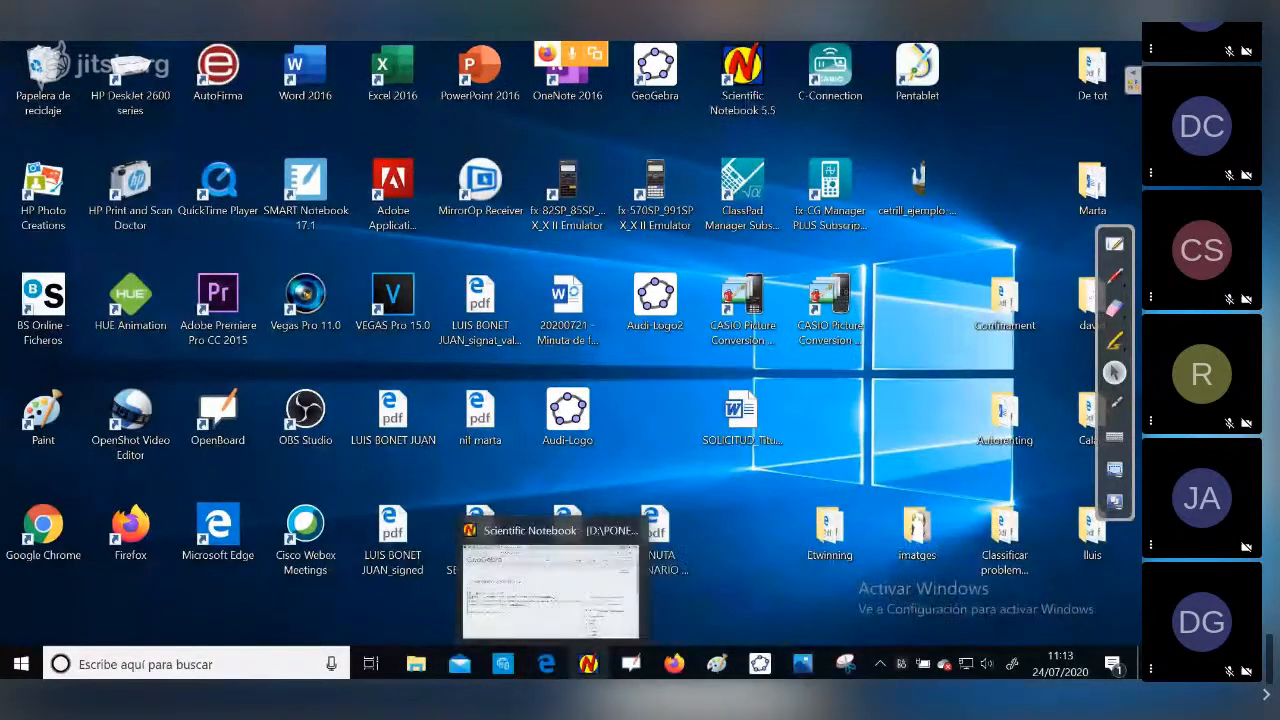
mouse_move(631, 677)
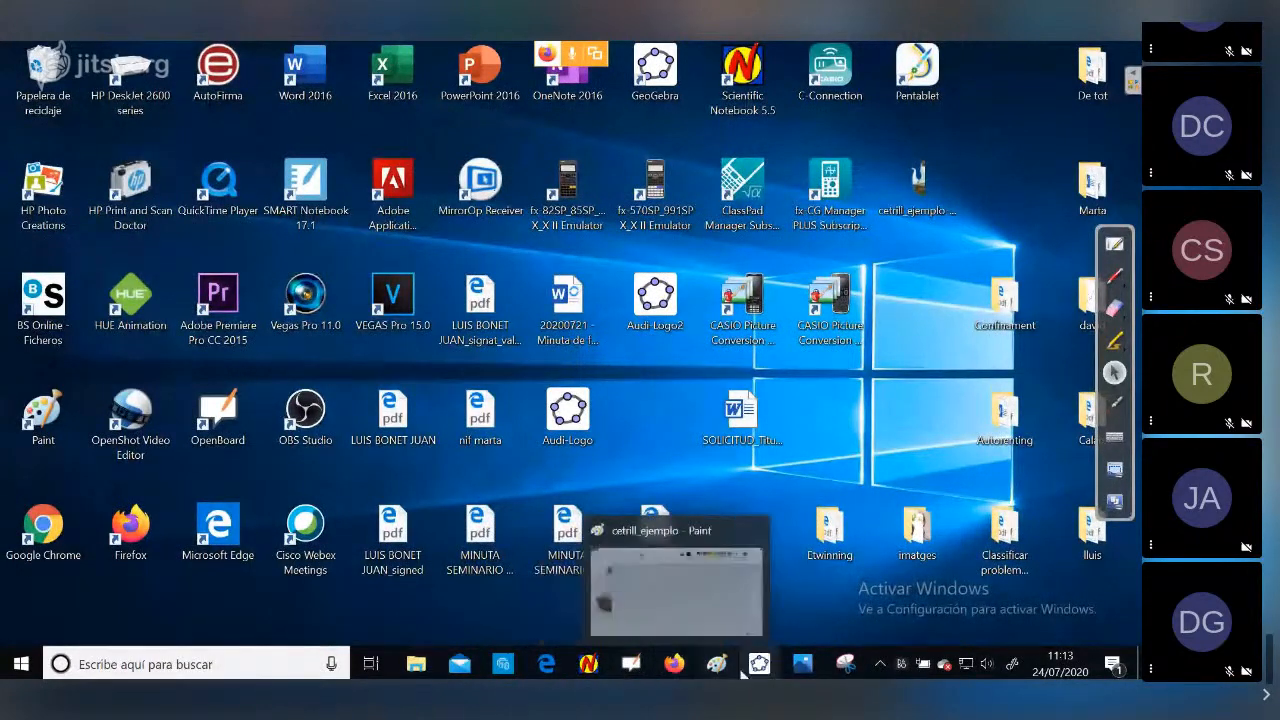
mouse_move(415, 668)
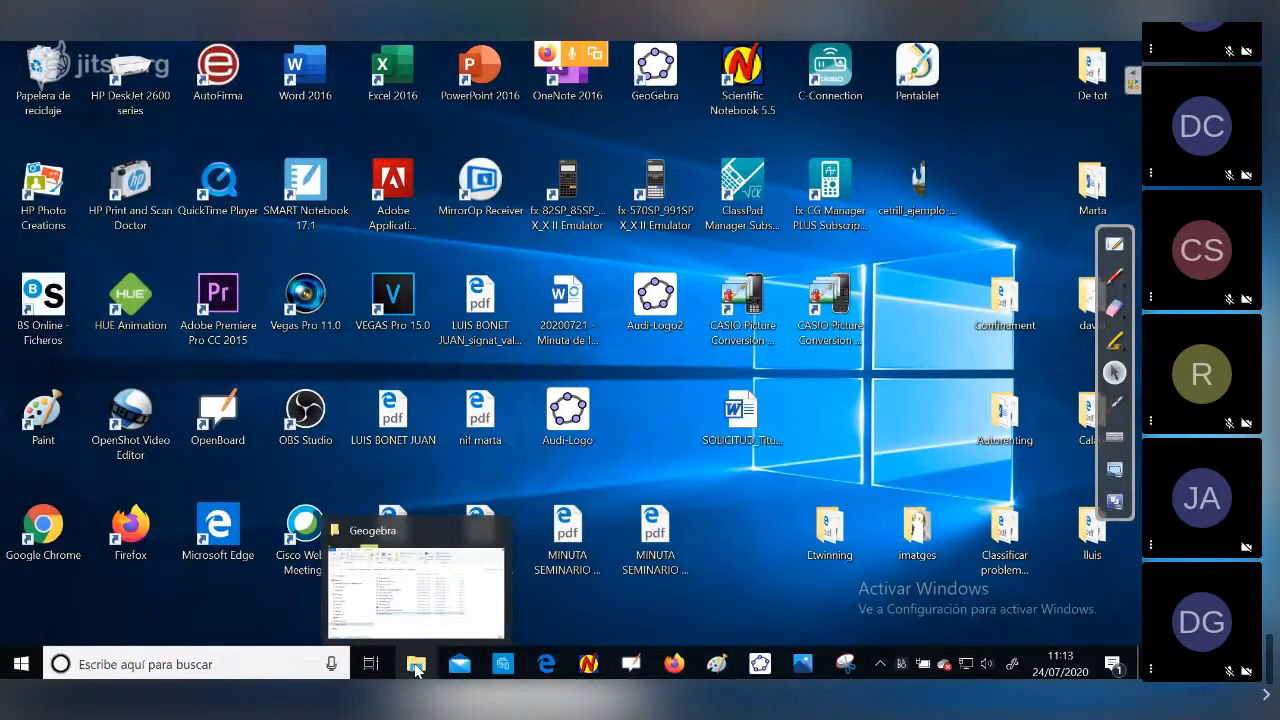
left_click(418, 668)
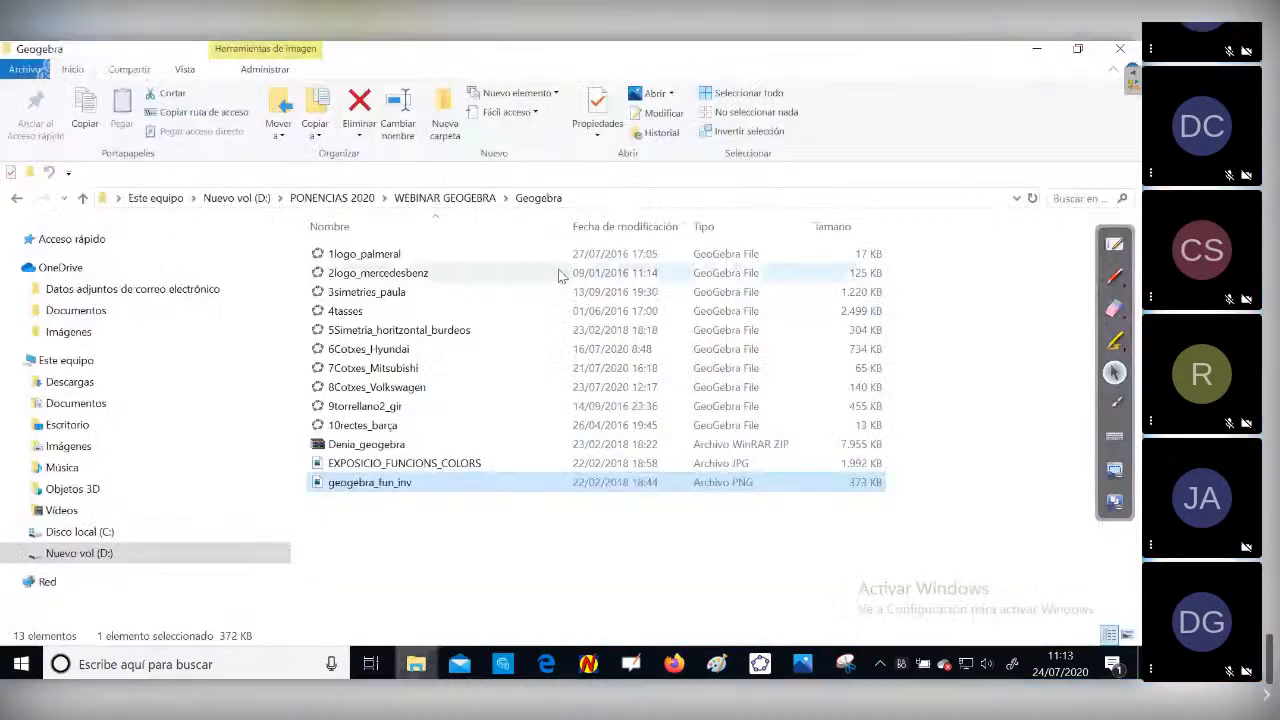
left_click(445, 198)
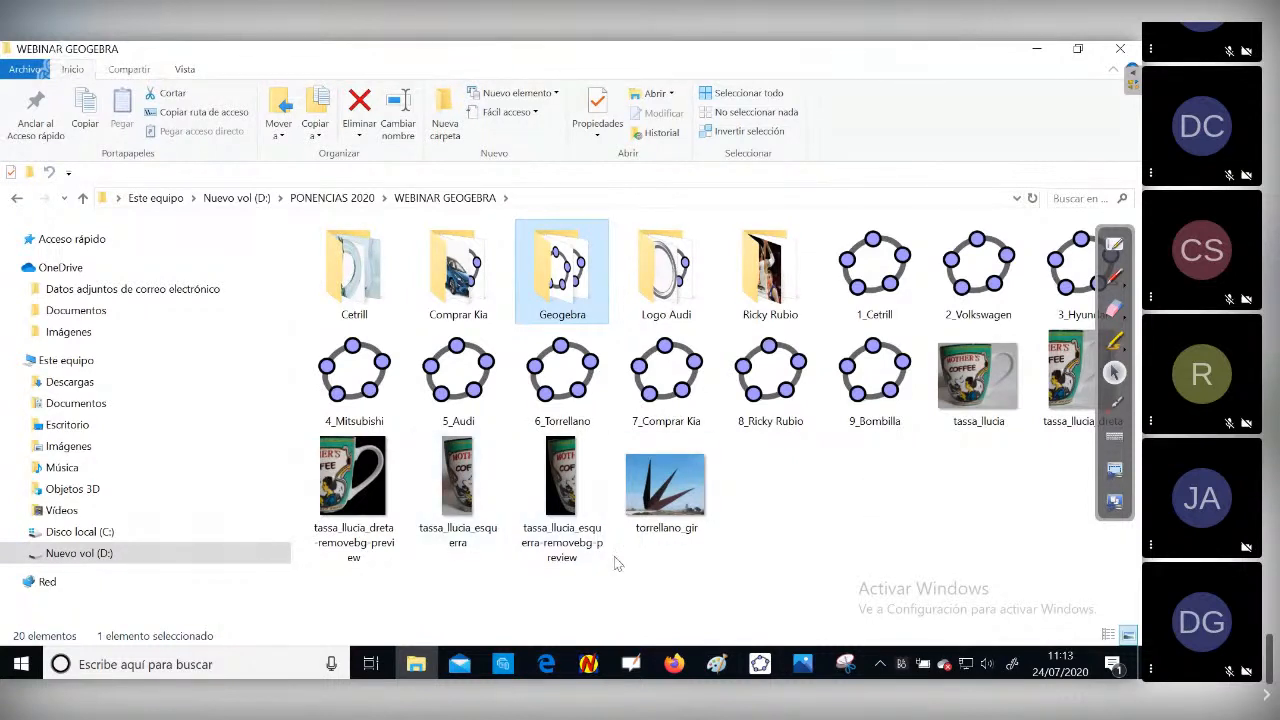
left_click(667, 372)
double_click(668, 372)
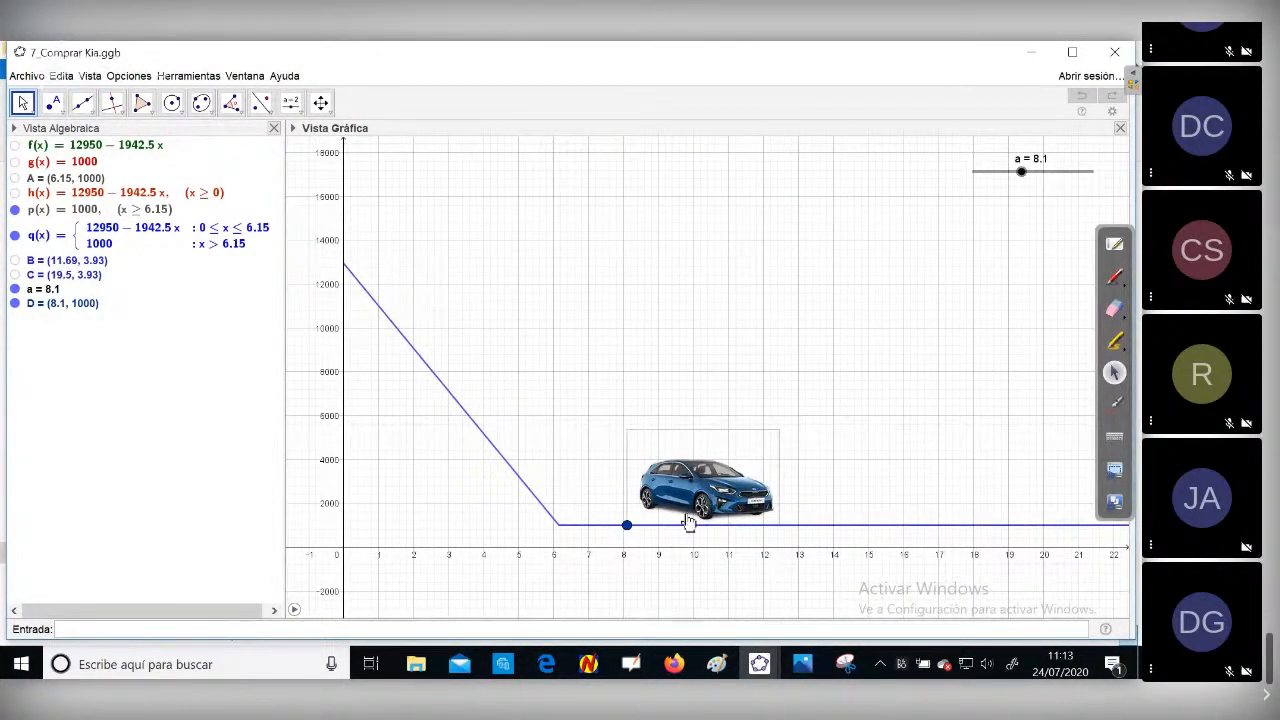
Move the point carrying the car up the sloped part of the piecewise graph to about x = 0.95.
left_click_drag(626, 527, 377, 304)
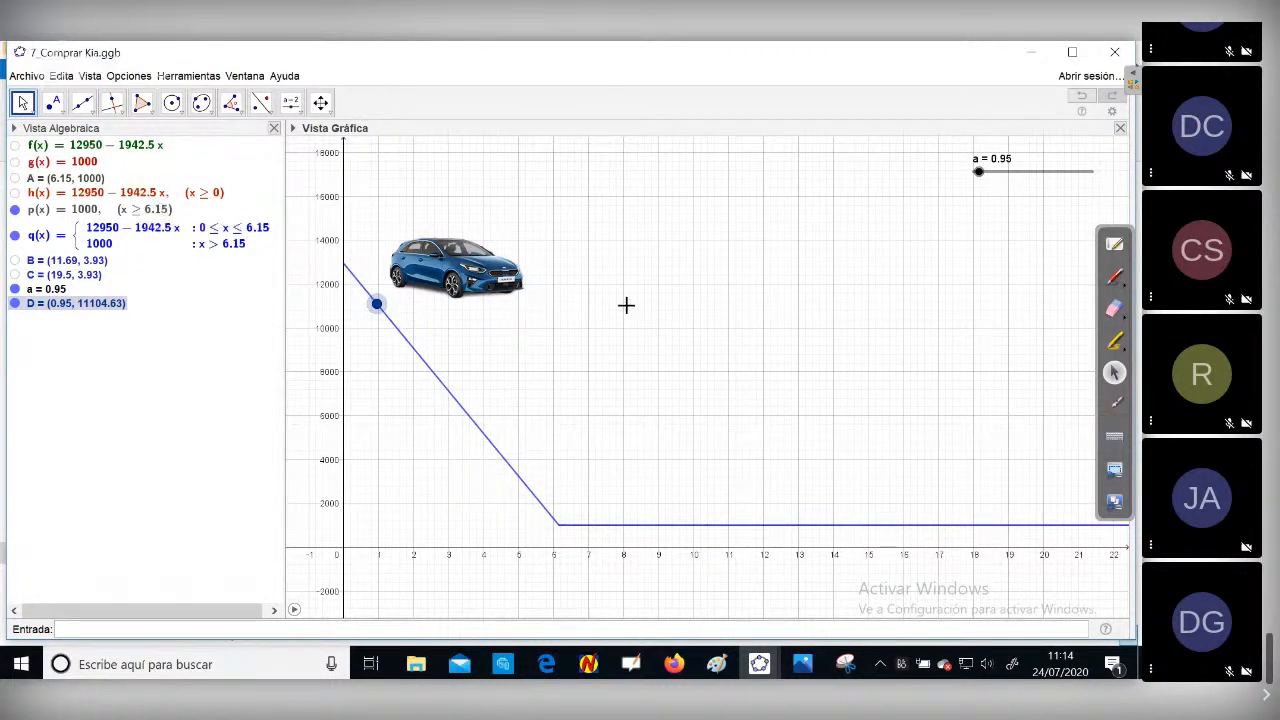
left_click(667, 349)
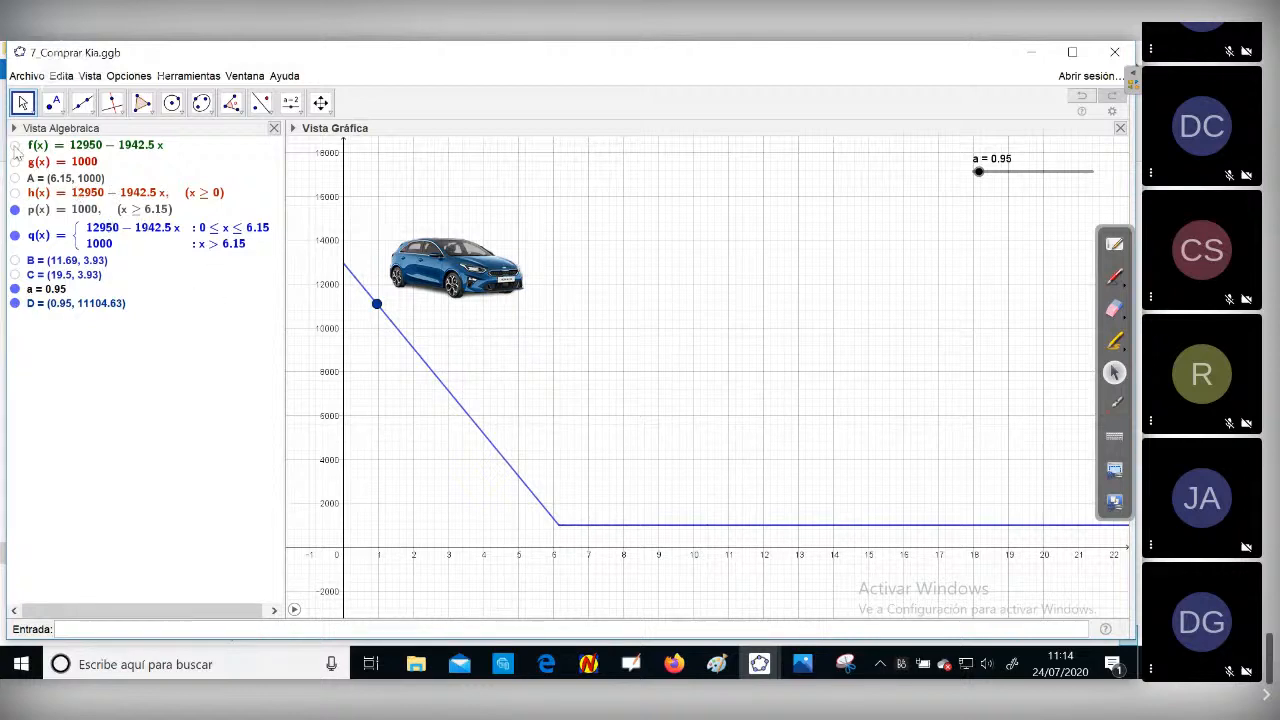
Show the line f(x) = 12950 − 1942.5x in the graph, view its basic properties, and close them.
left_click(15, 145)
left_click_drag(734, 343, 844, 374)
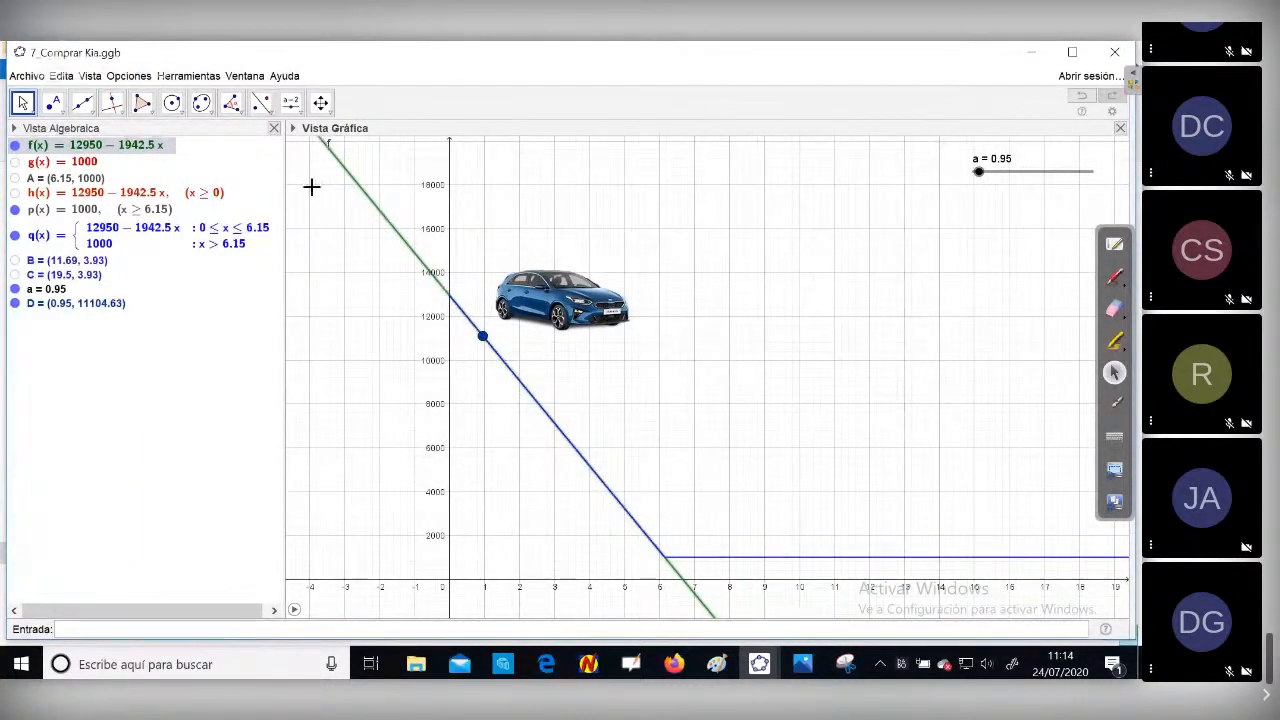
left_click_drag(775, 476, 777, 434)
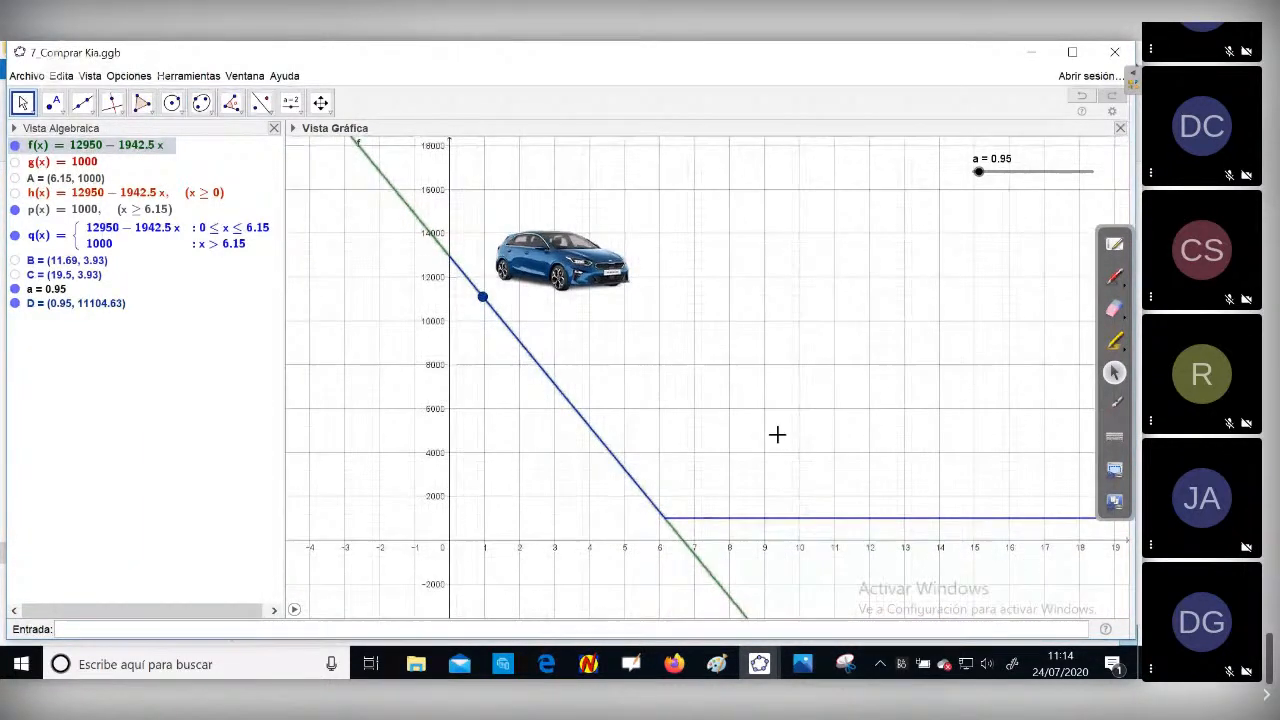
right_click(152, 150)
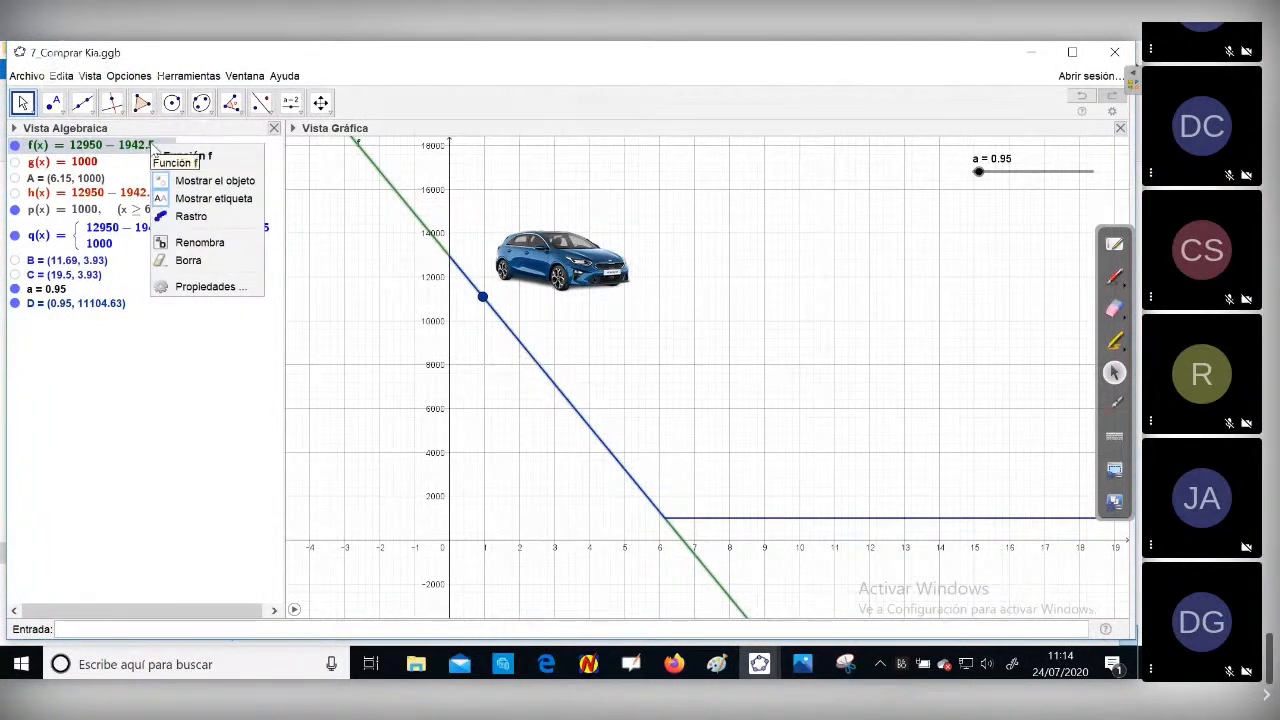
left_click(212, 287)
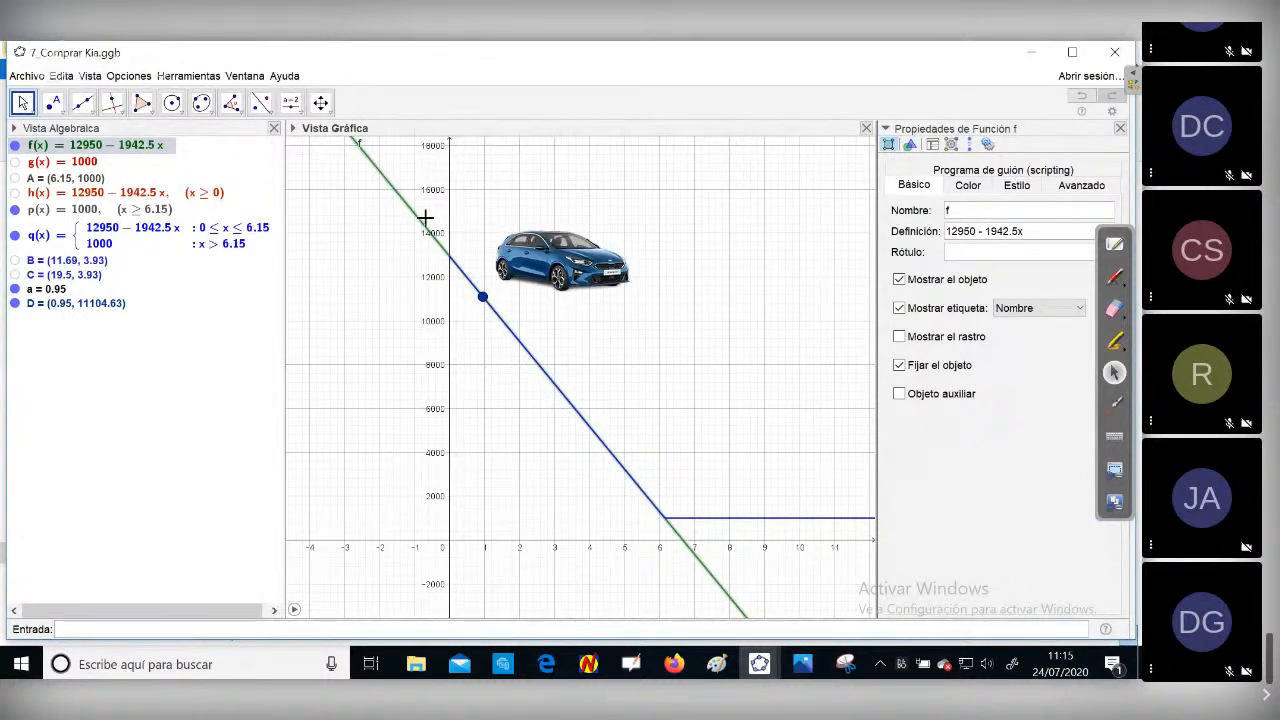
left_click(1120, 130)
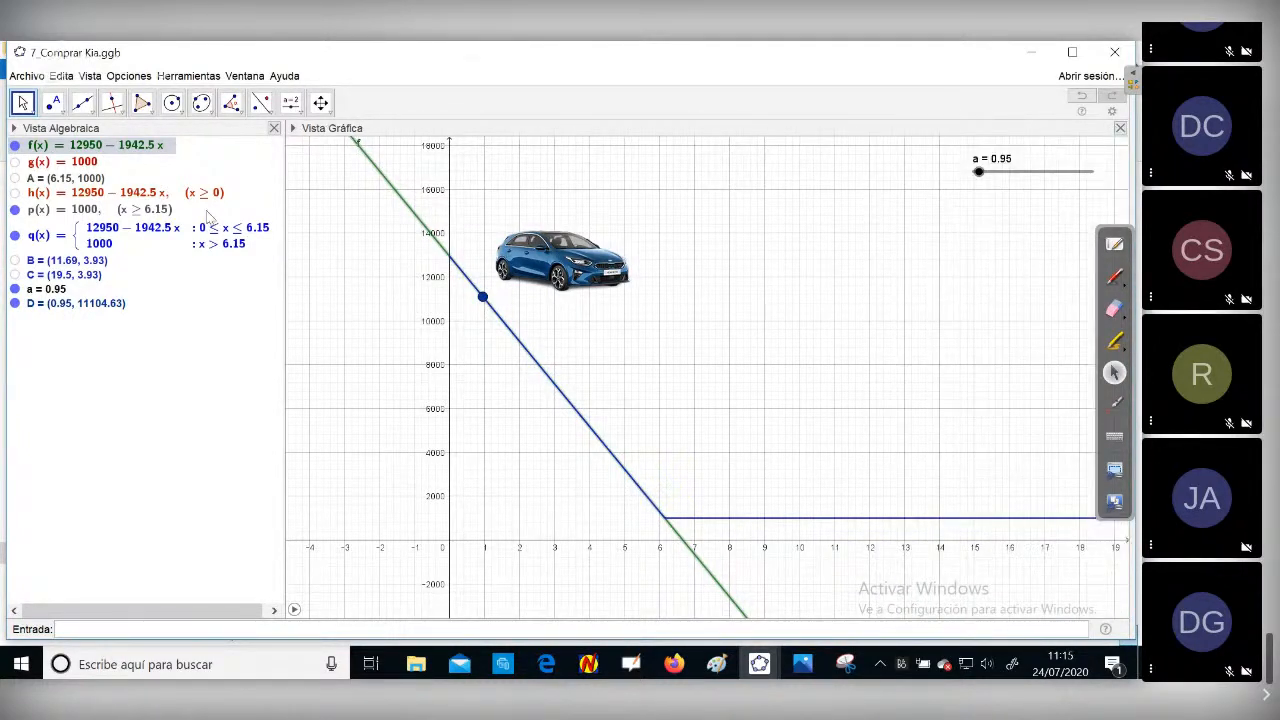
Hide functions p and q, slider a and point D, leaving only line f and the car image displayed.
left_click(15, 209)
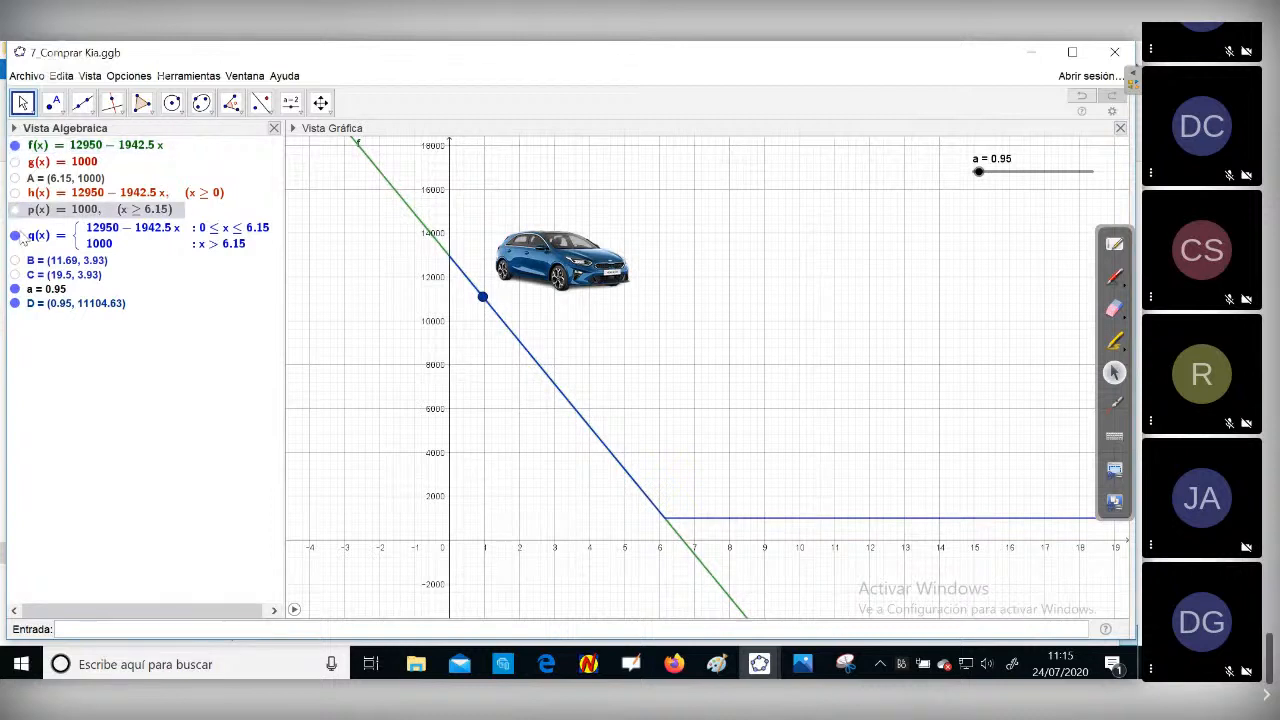
left_click(15, 236)
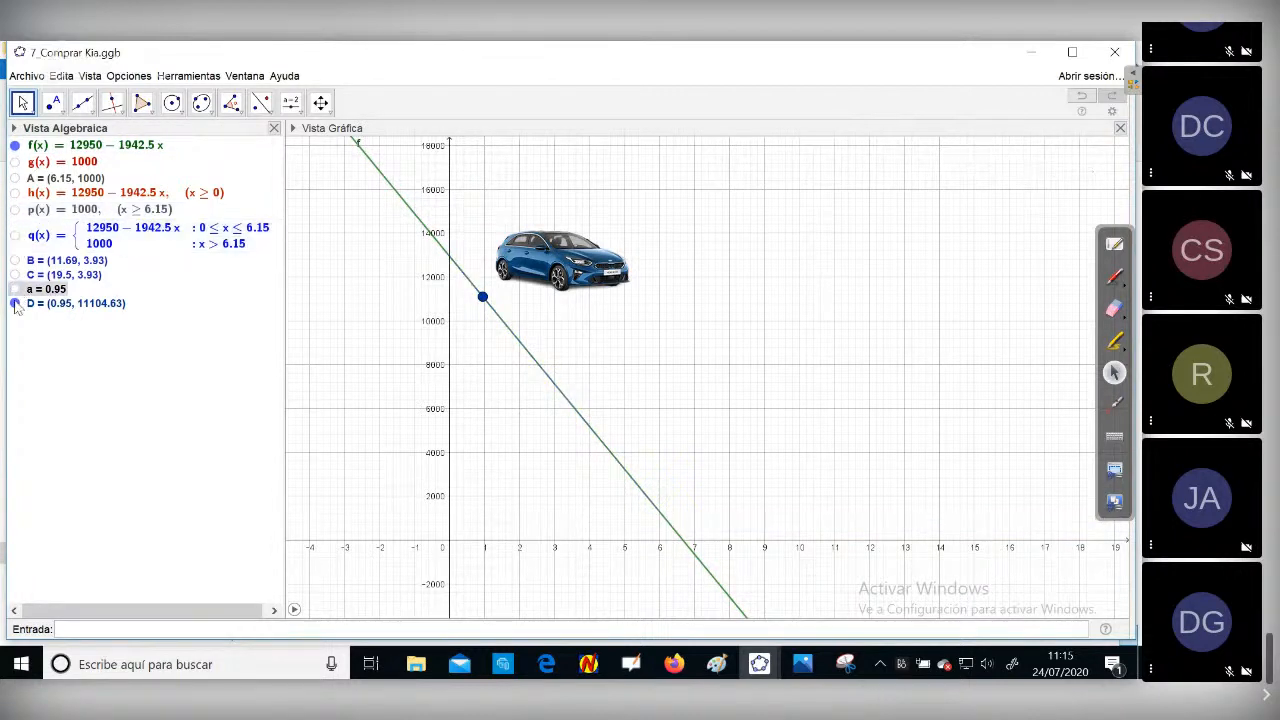
left_click(15, 303)
left_click(535, 270)
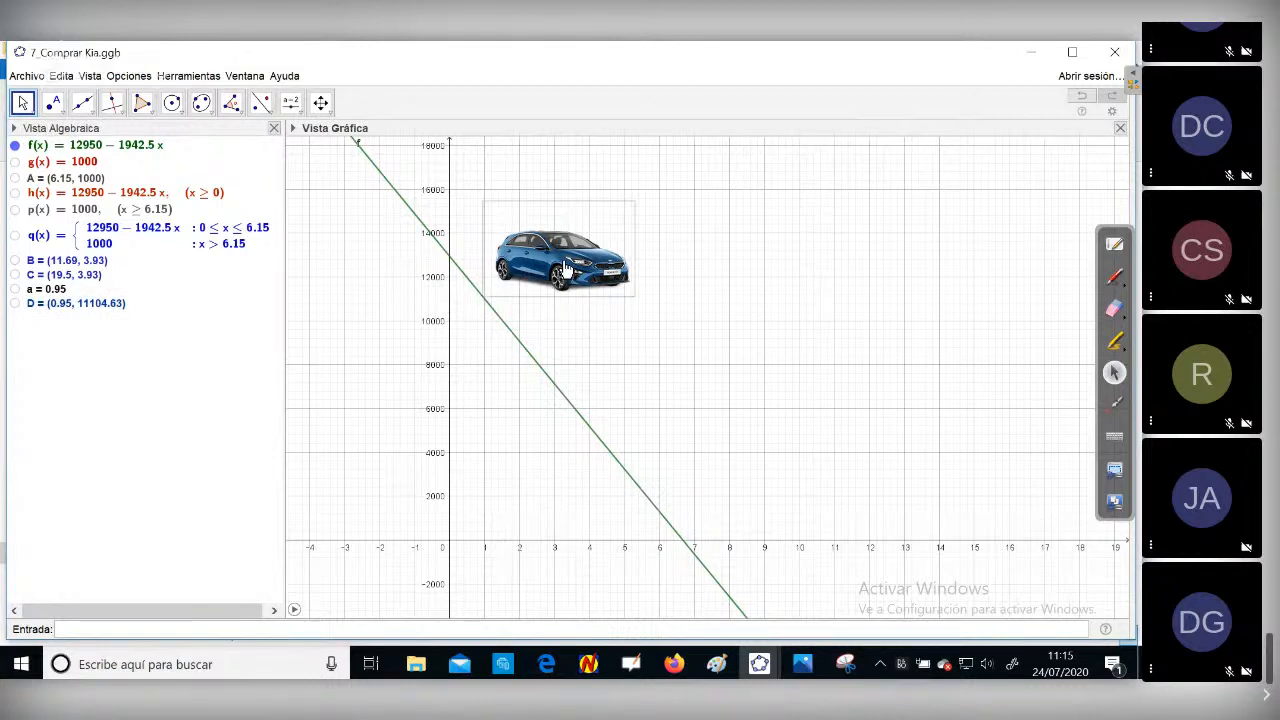
left_click(572, 432)
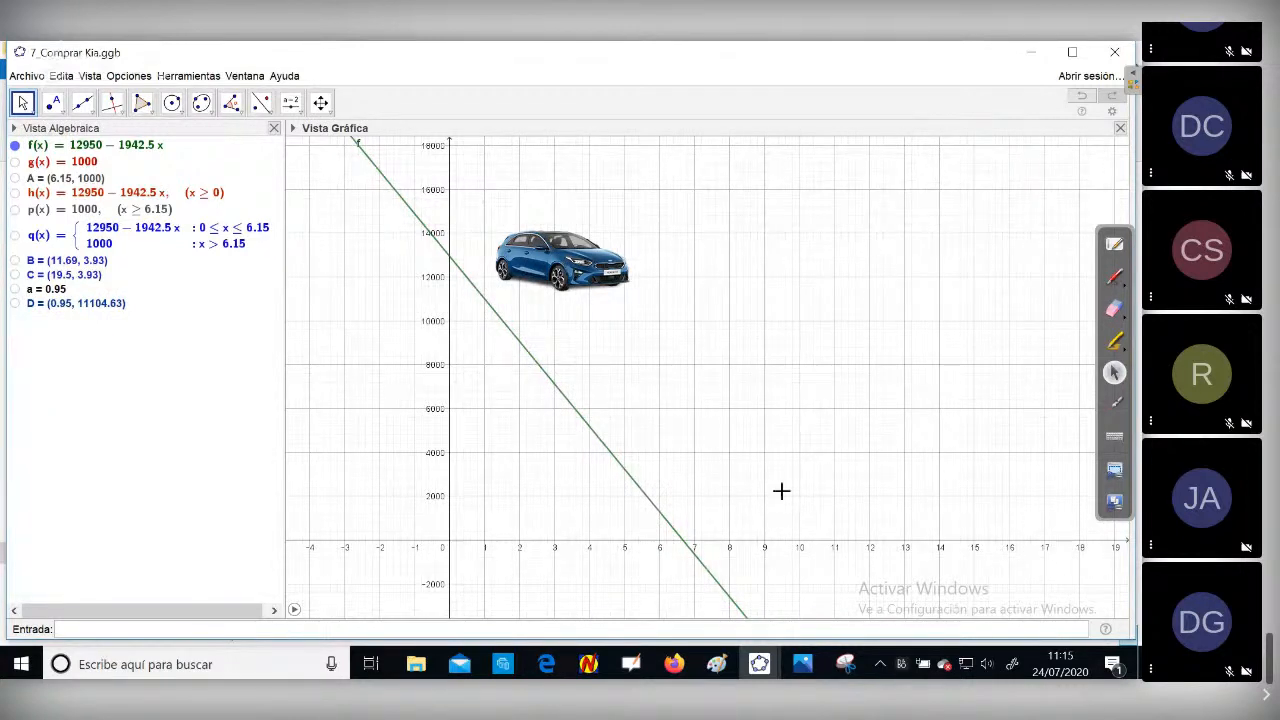
left_click_drag(800, 389, 772, 403)
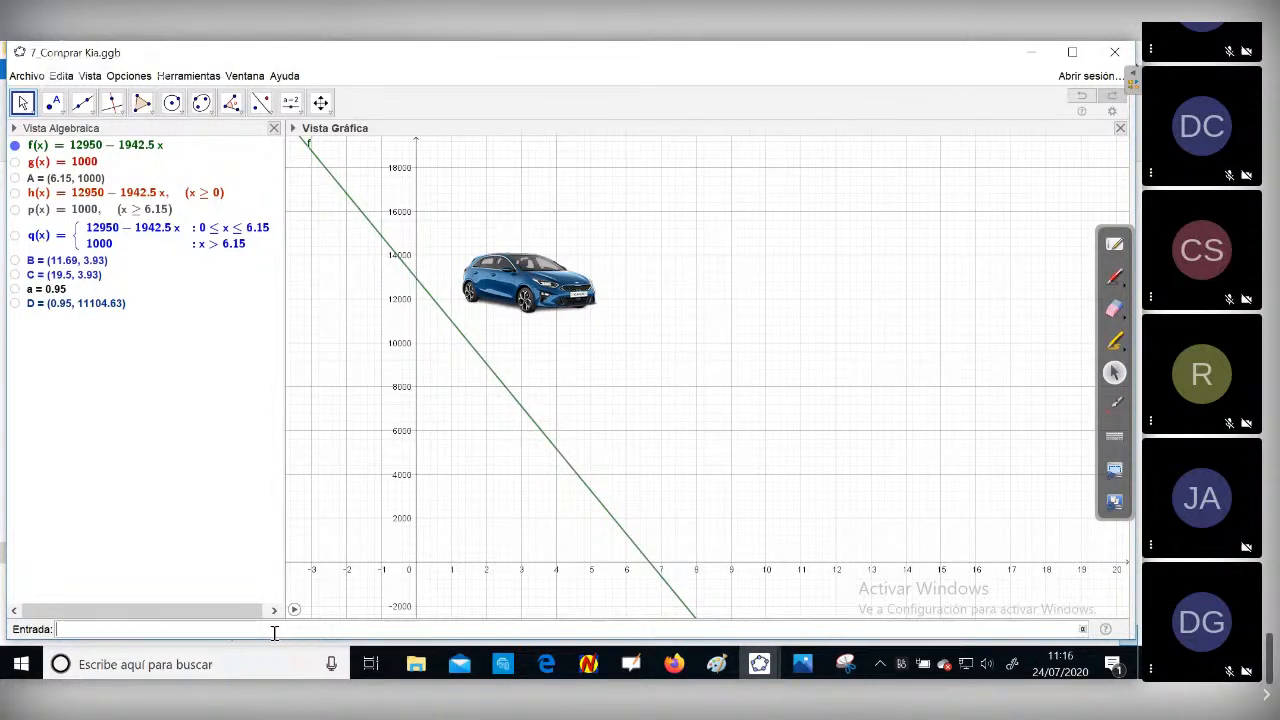
Restrict f to x ≥ 0 by entering the conditional function Si(x≥0, f(x)), and hide the original line f.
type("si")
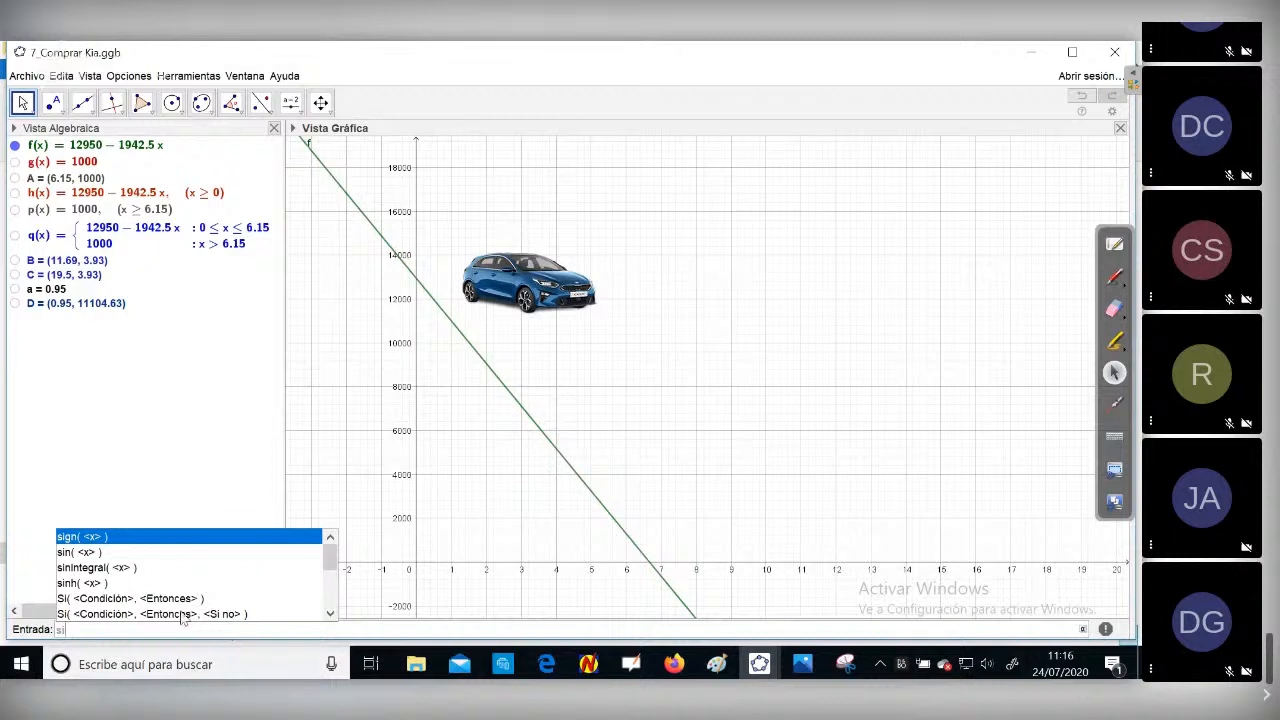
left_click(155, 600)
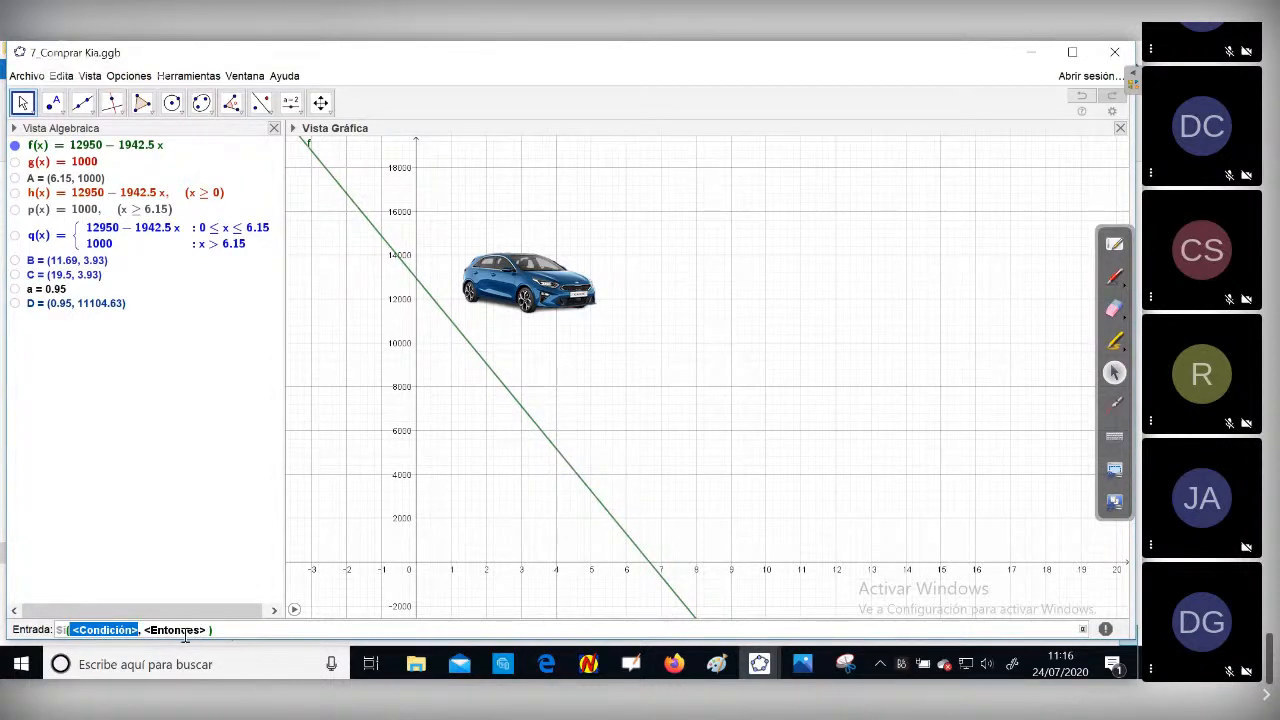
type("x")
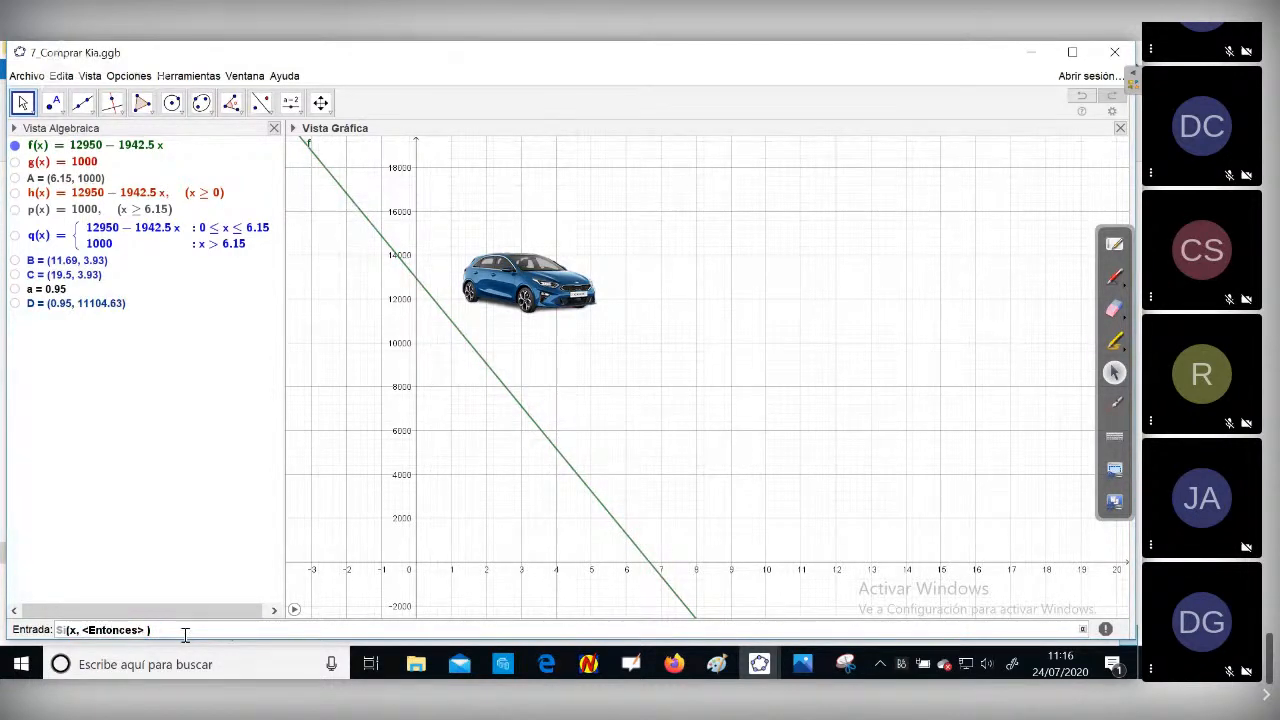
left_click(1083, 630)
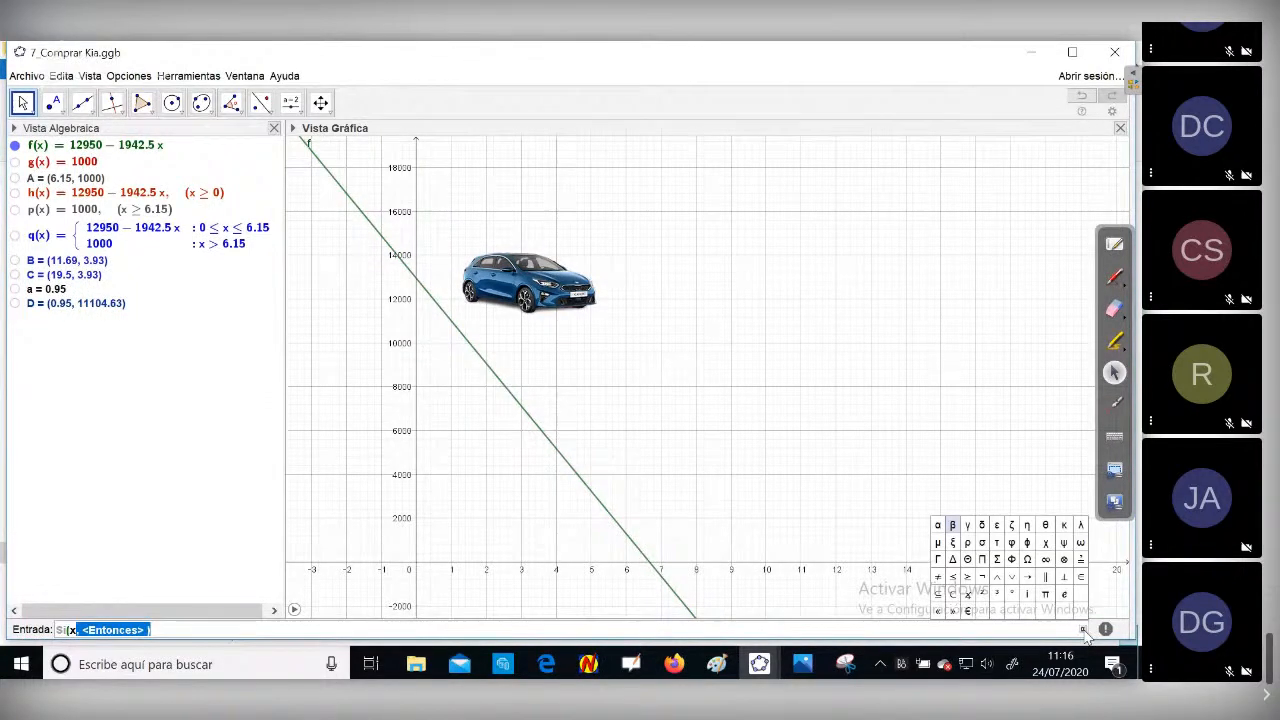
left_click(967, 580)
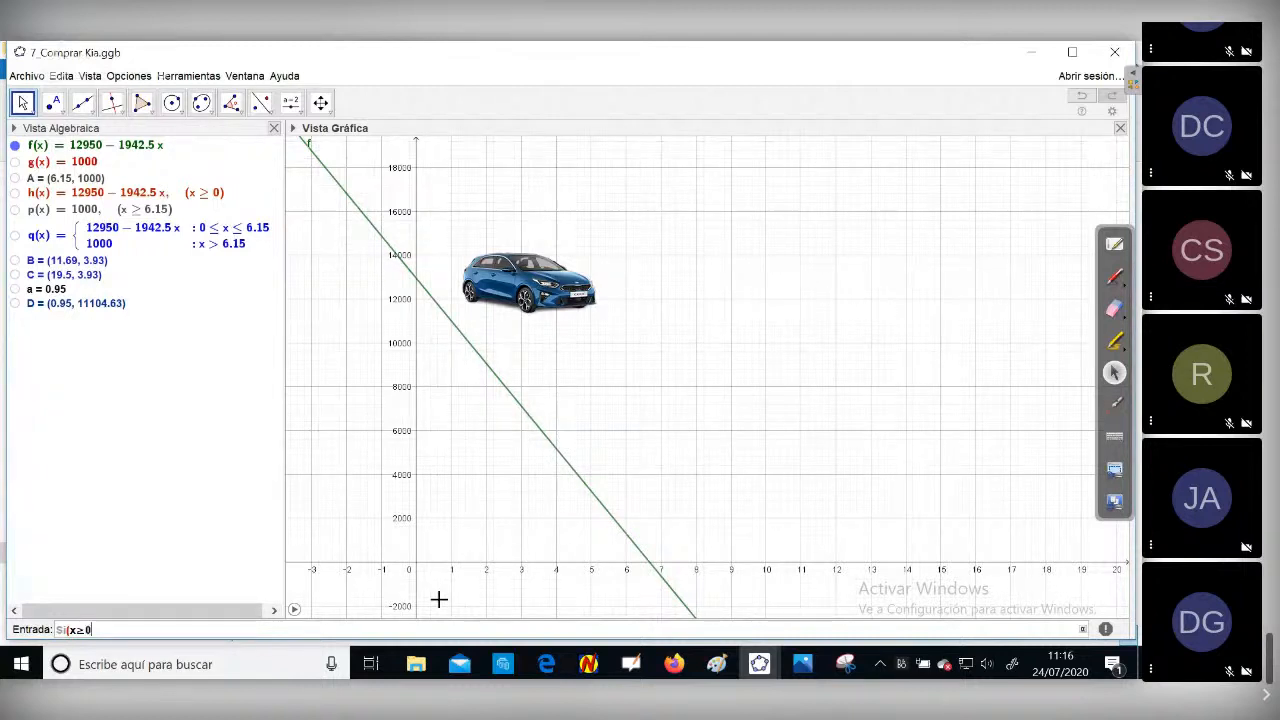
type("0,f(x)")
key("Return")
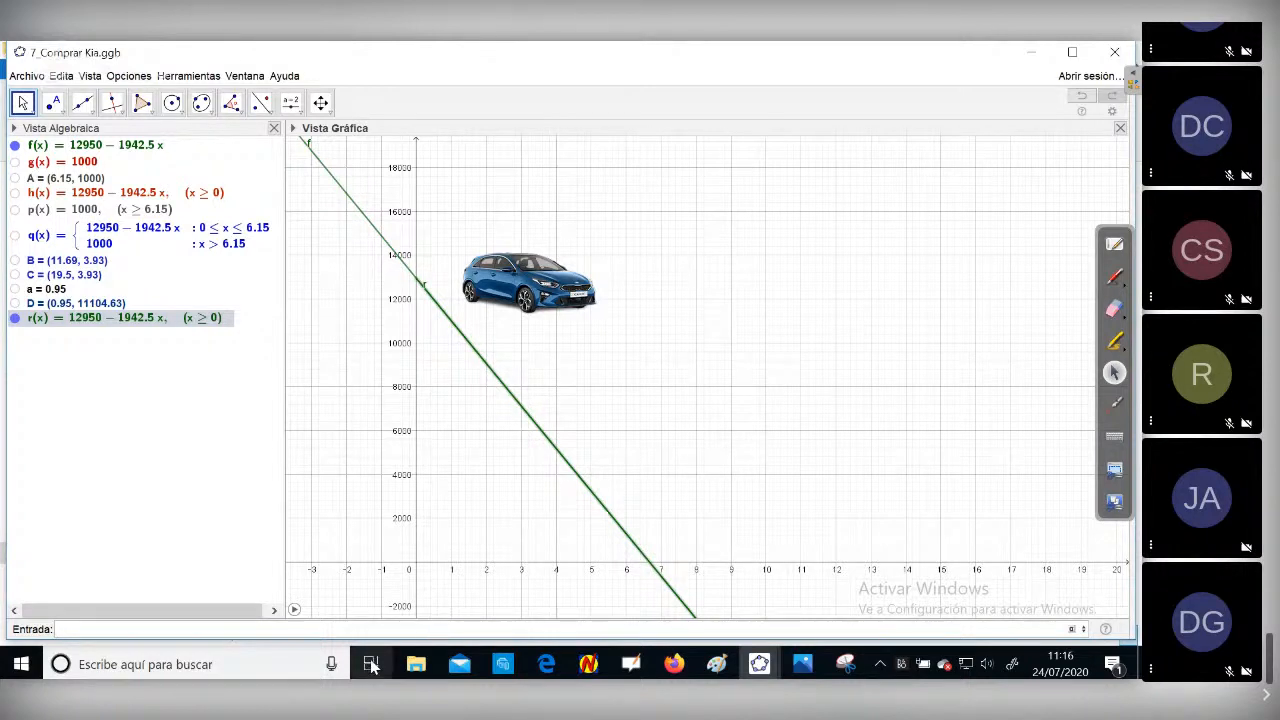
left_click(15, 146)
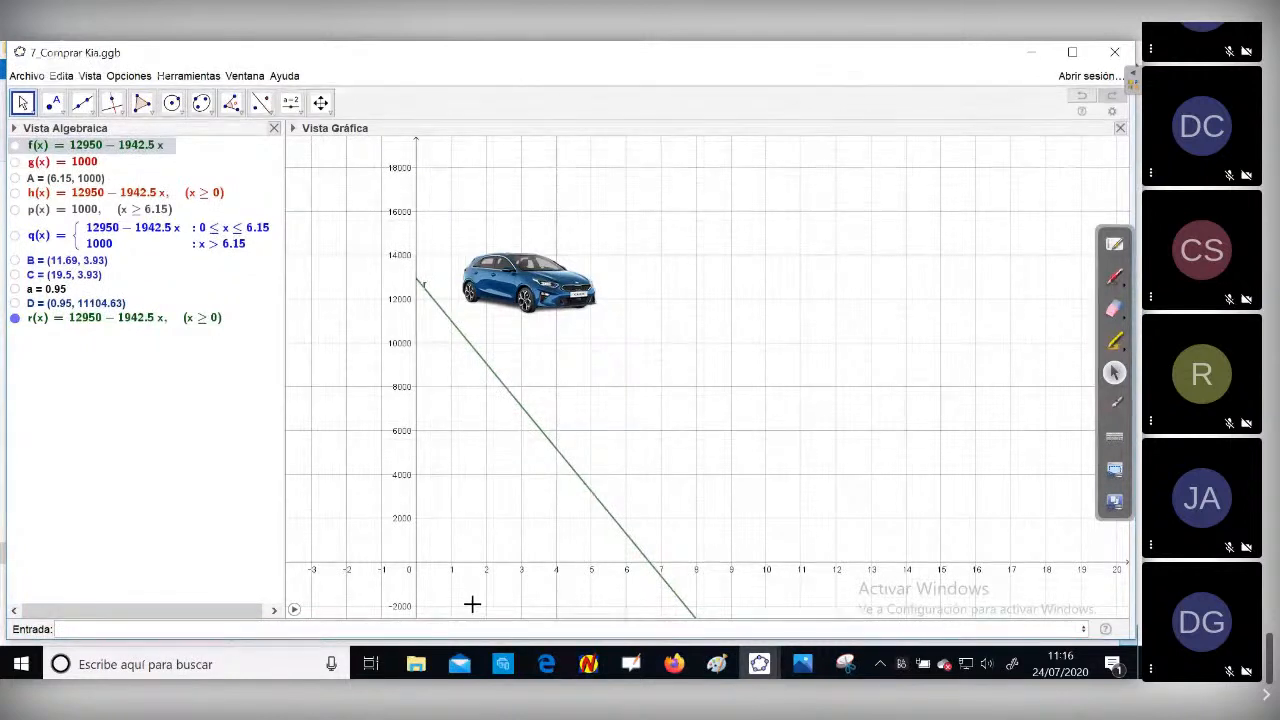
Add the horizontal line y=1000 to the graph.
left_click_drag(760, 446, 763, 366)
mouse_move(656, 676)
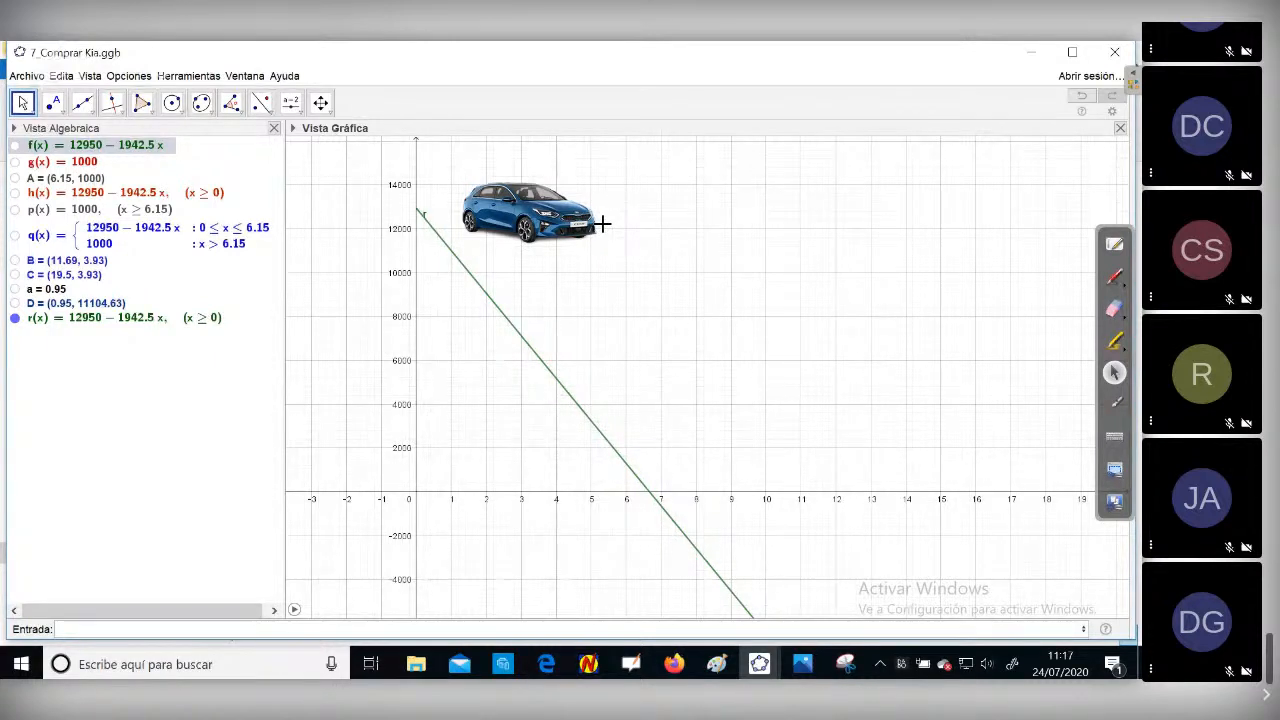
left_click(308, 630)
type("y=1000")
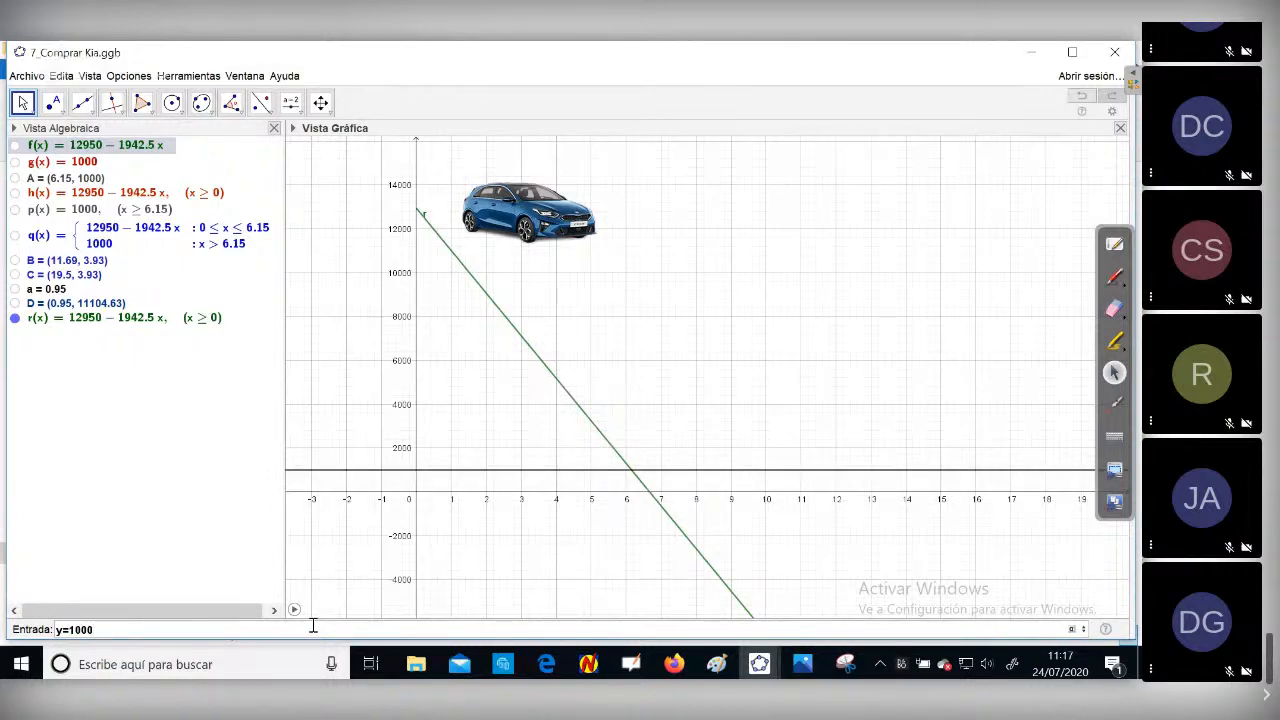
key("Return")
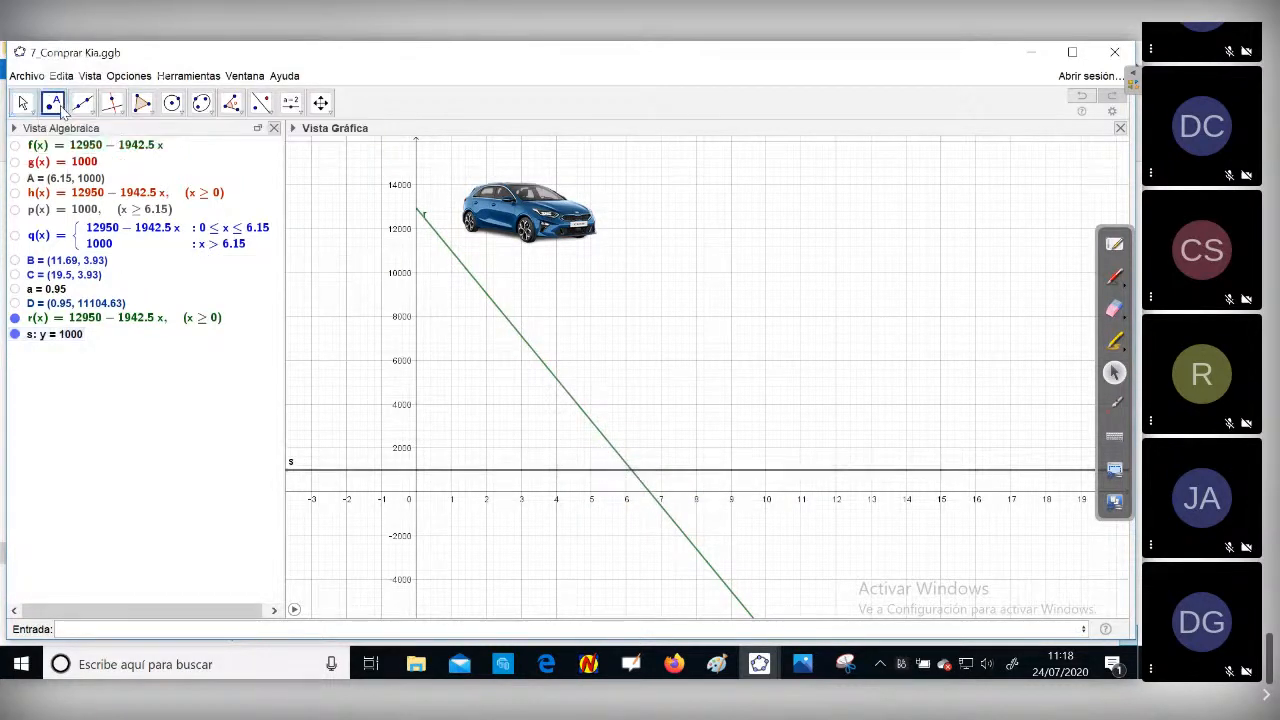
Create the intersection point of the restricted function r and the horizontal line y = 1000.
left_click(60, 112)
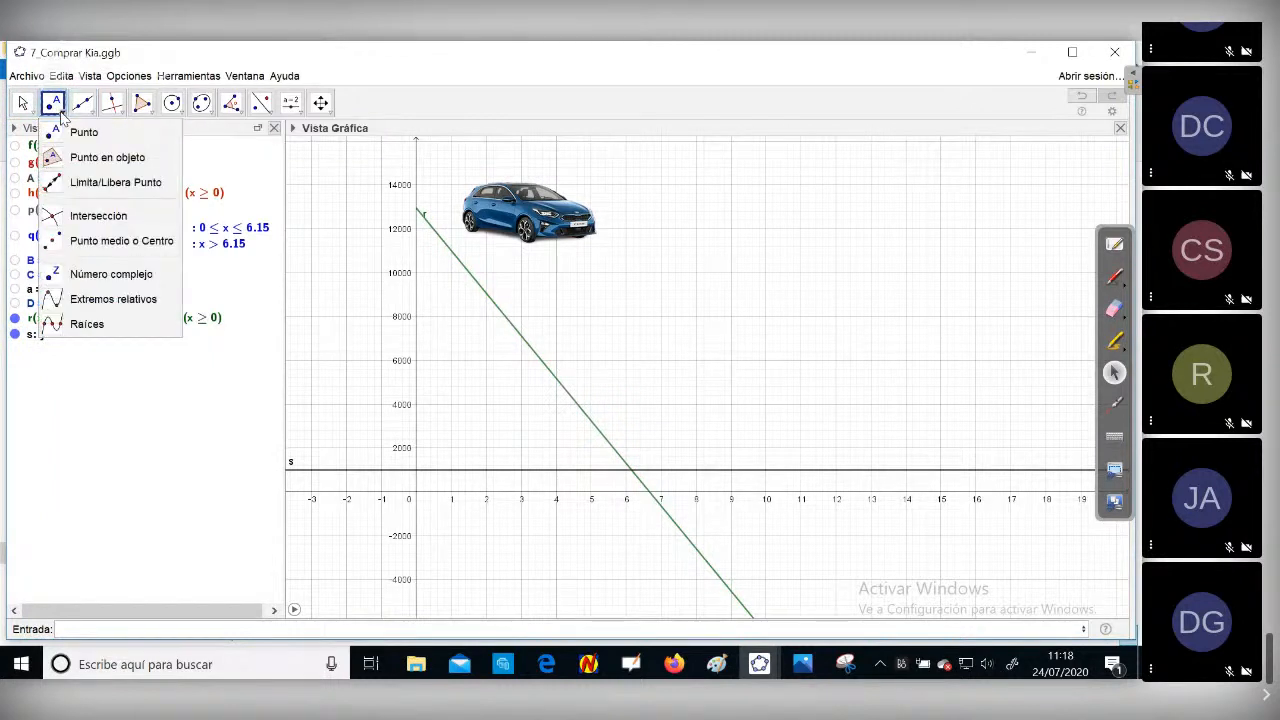
left_click(92, 216)
left_click(582, 414)
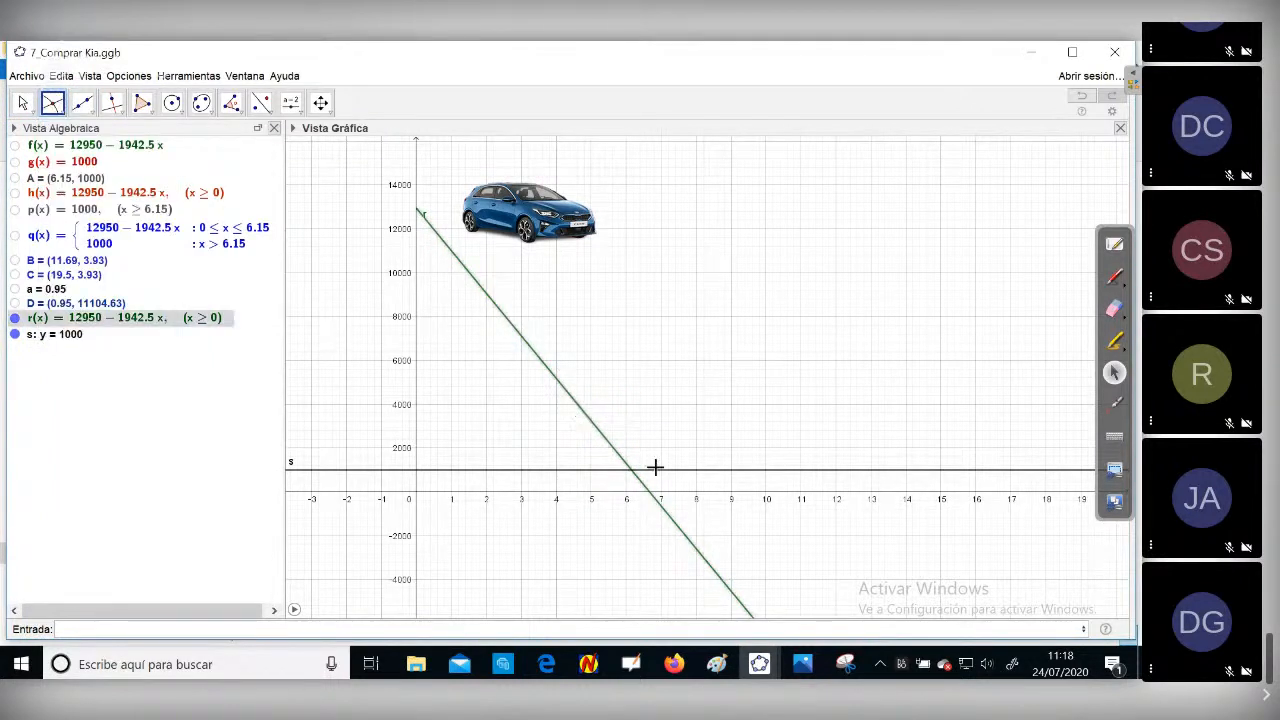
left_click(690, 469)
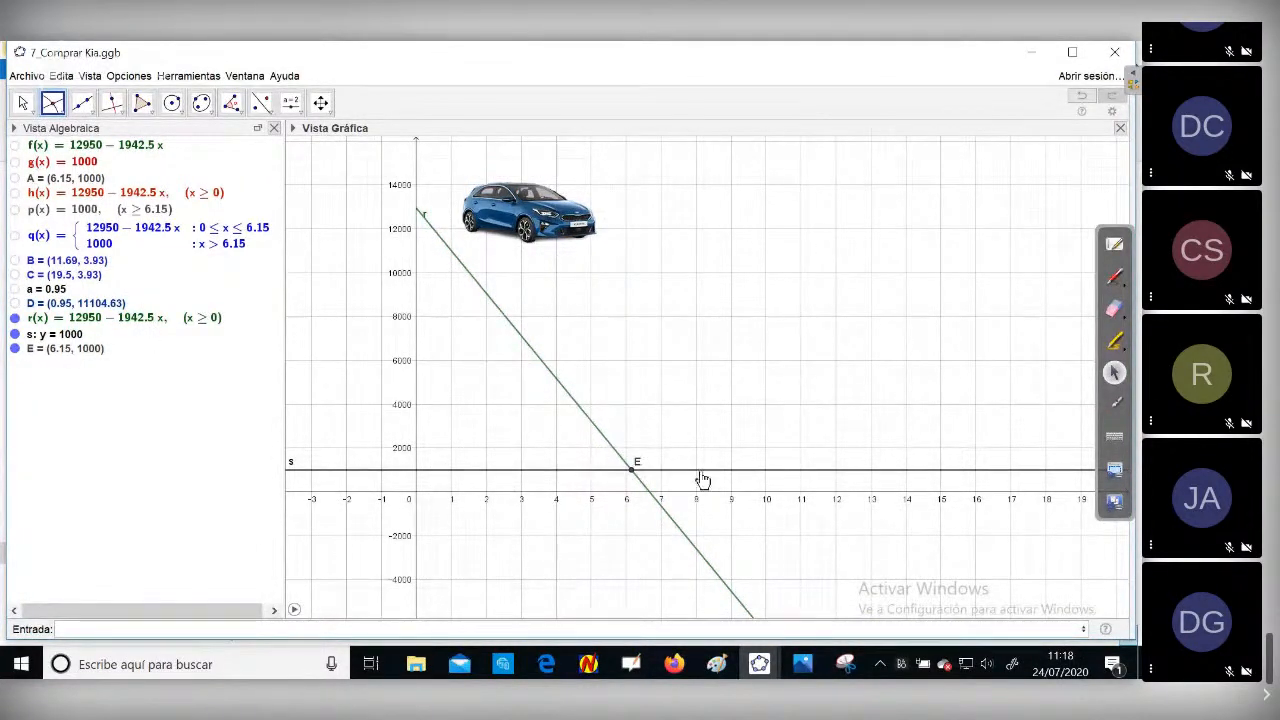
Enter the conditional function Si(x≥6.15, 1000) and hide the horizontal line y = 1000.
left_click(193, 631)
type("si")
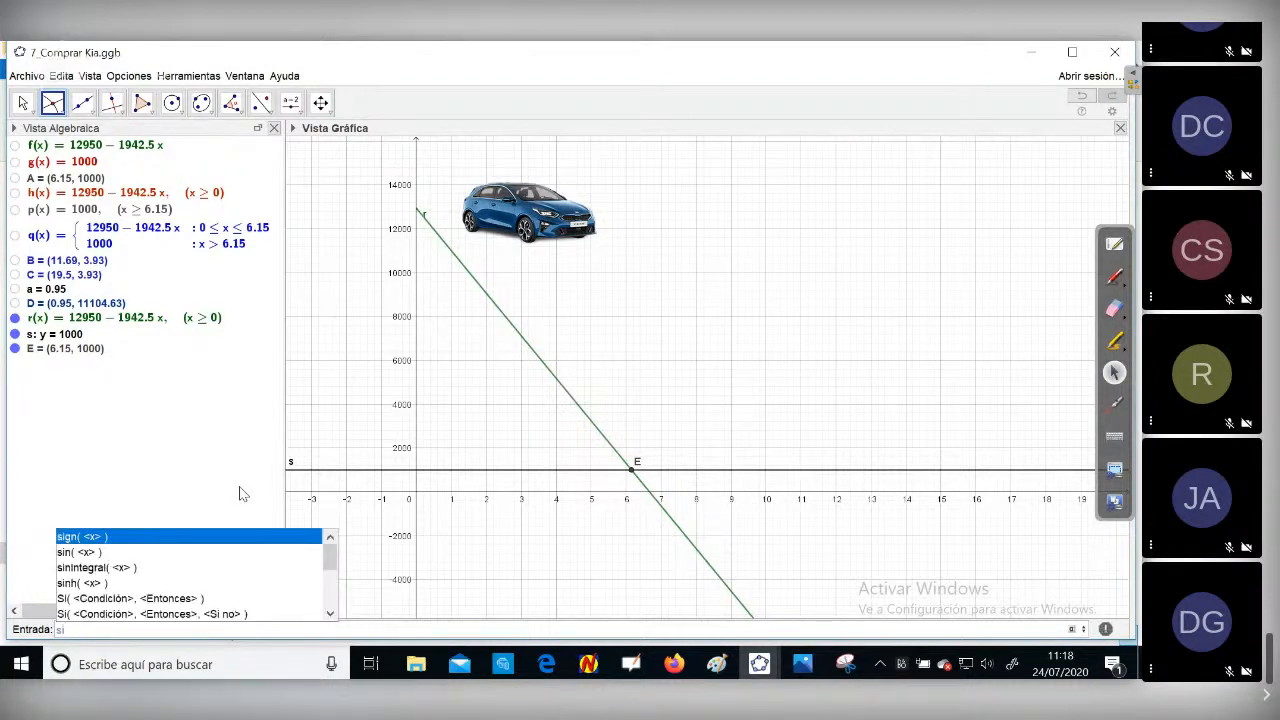
left_click(104, 598)
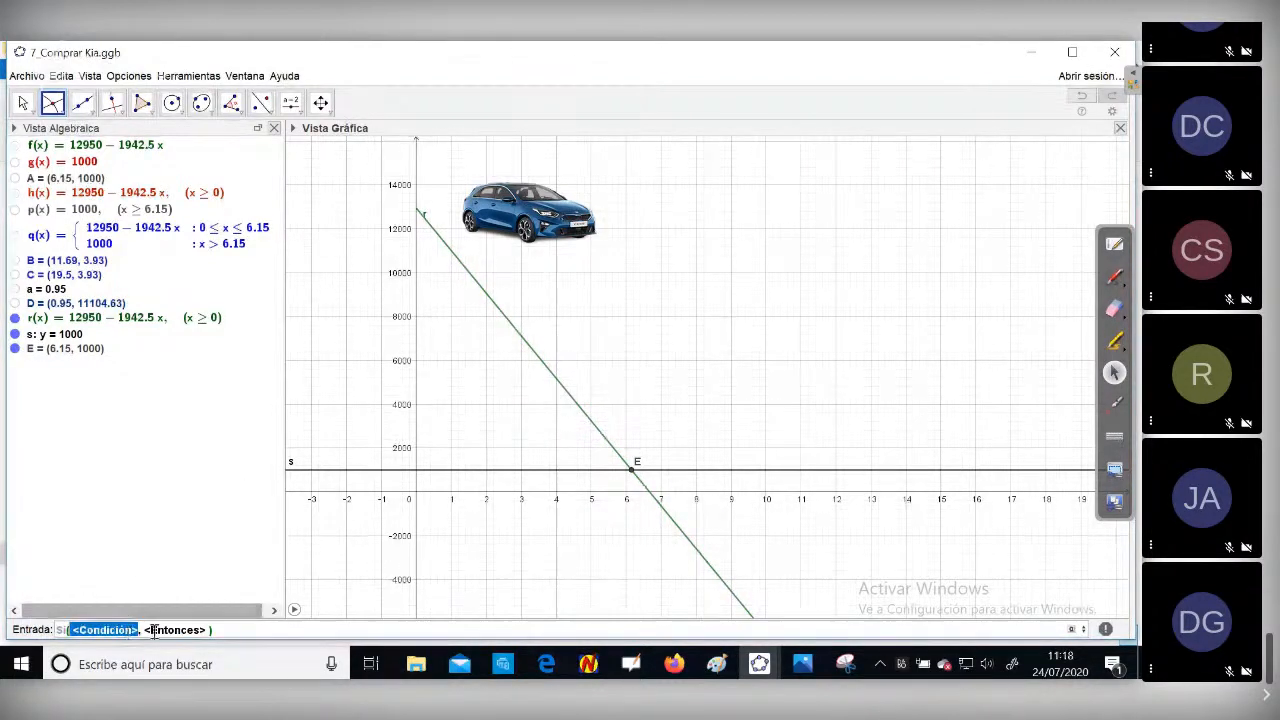
type("x")
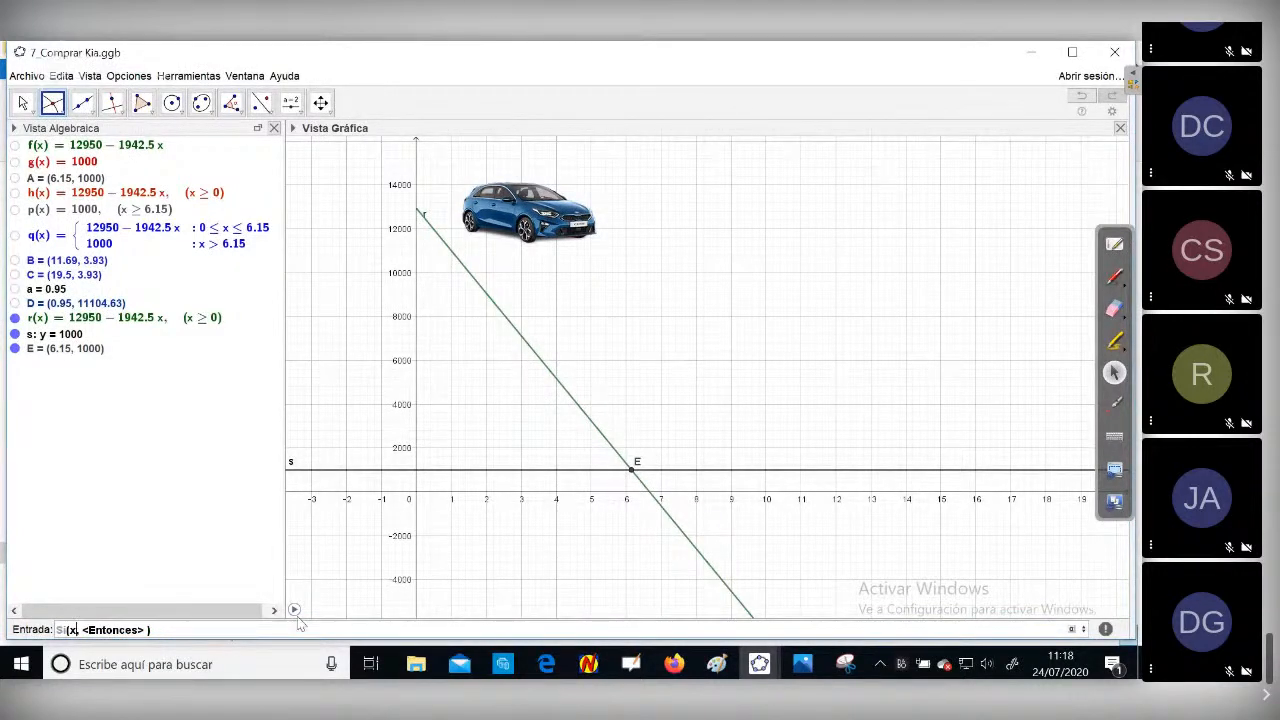
left_click(1072, 630)
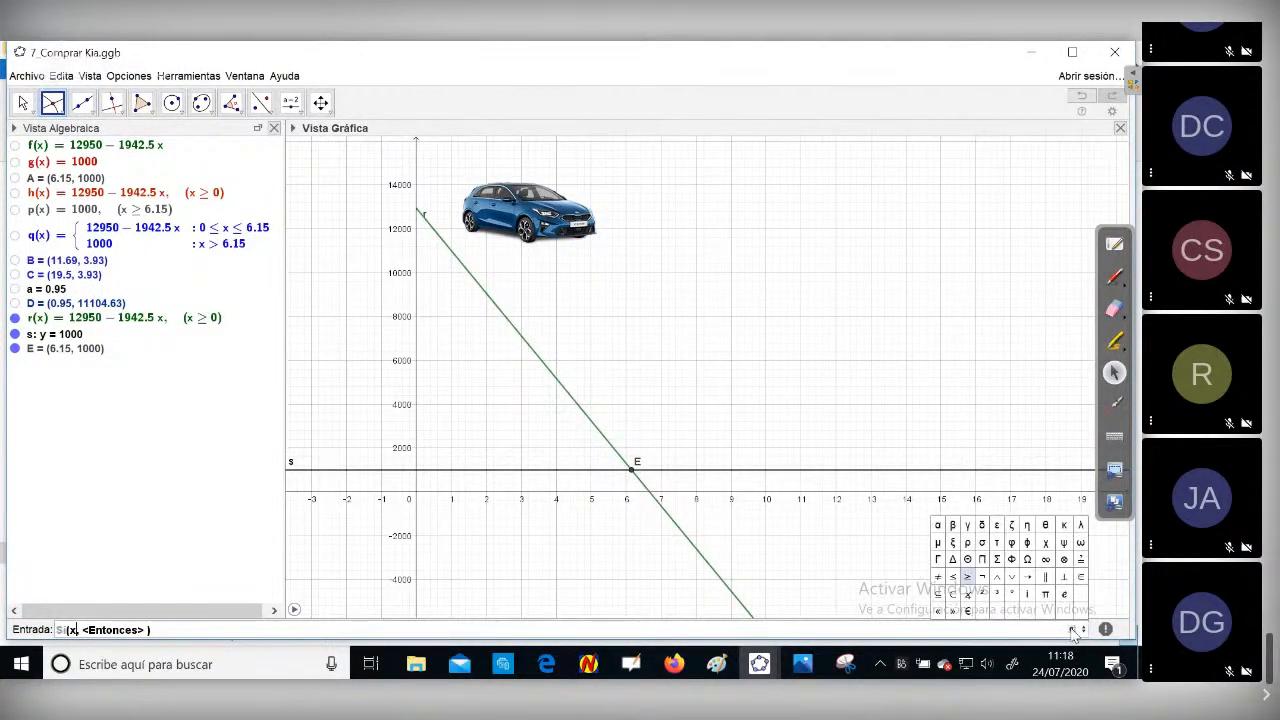
left_click(967, 580)
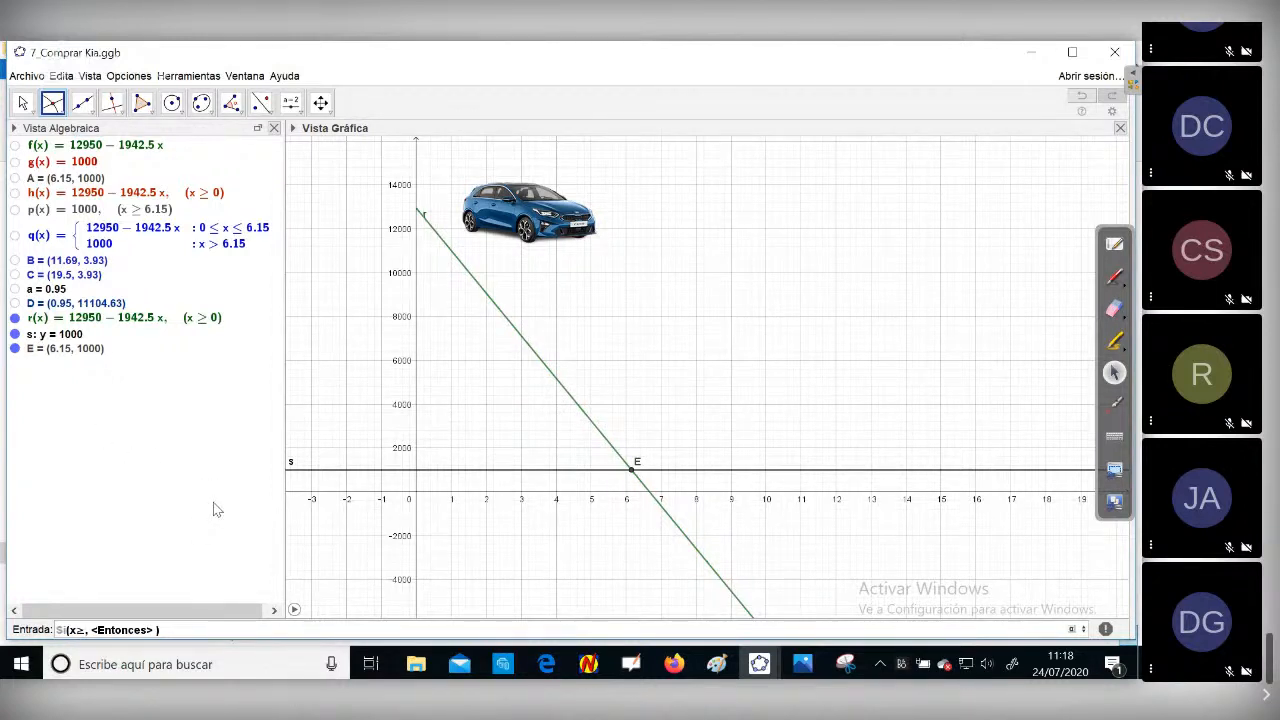
type("6.15")
left_click_drag(177, 629, 112, 630)
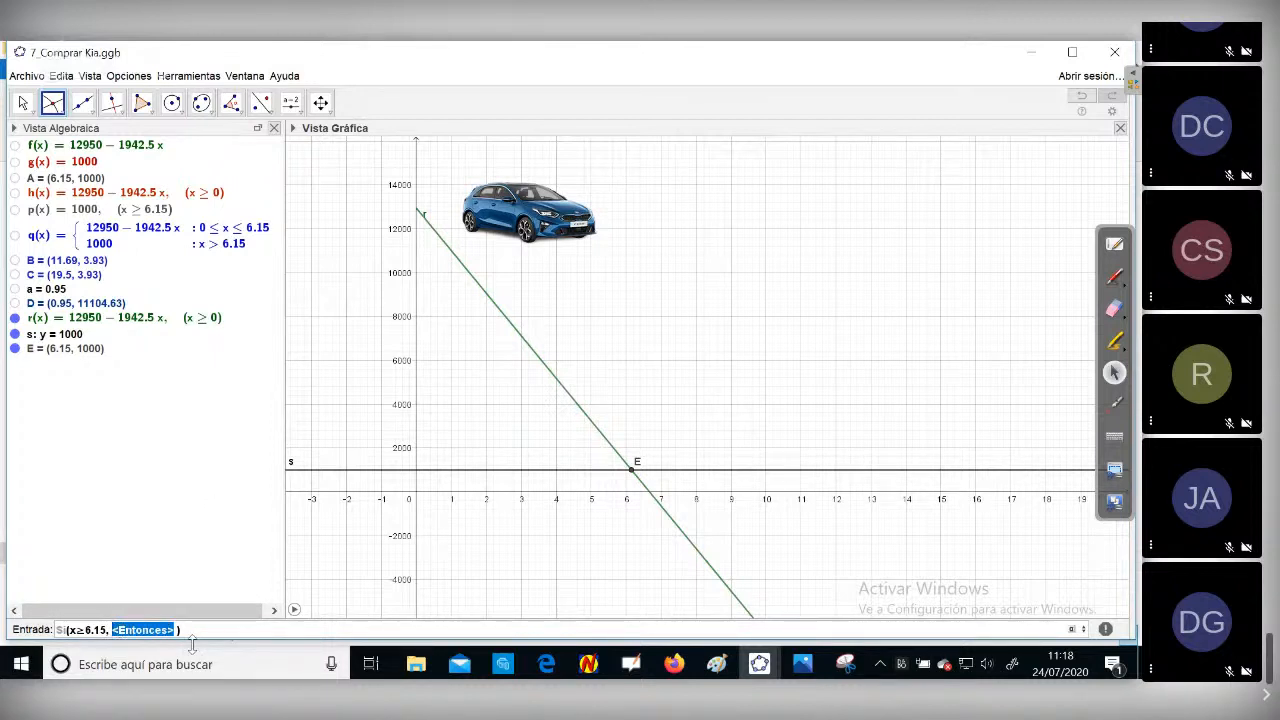
type("1000")
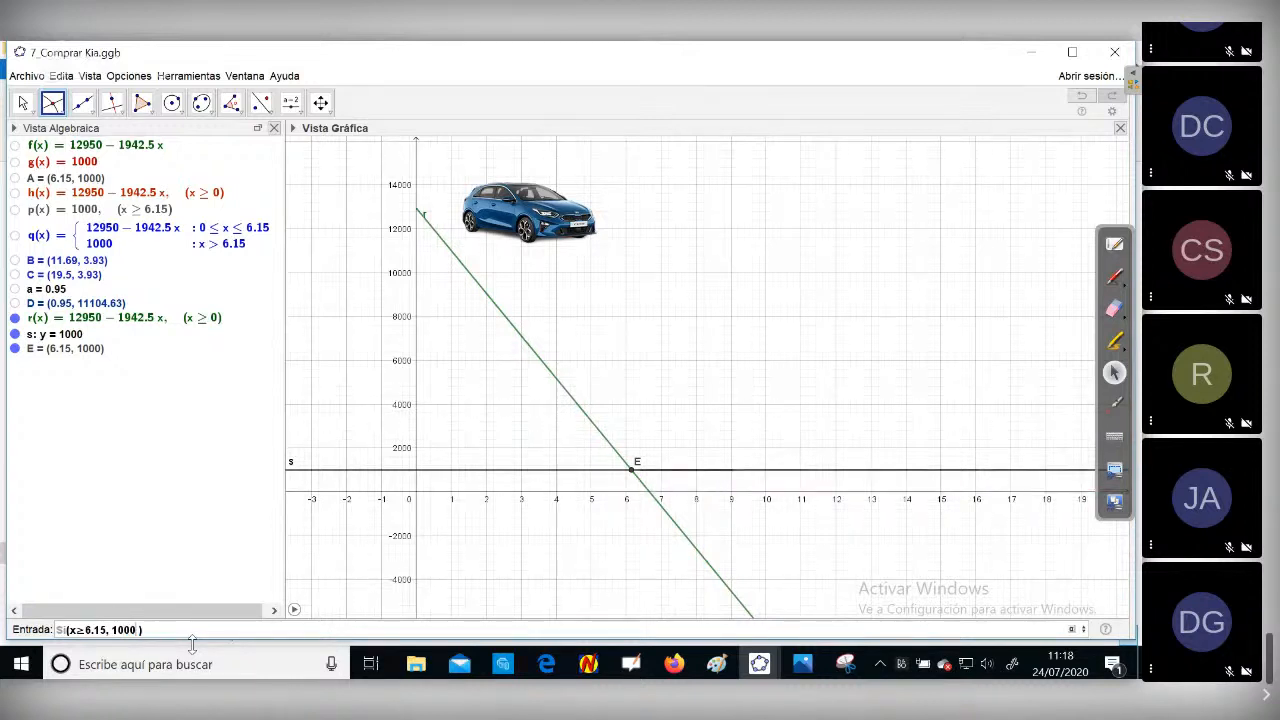
key("Return")
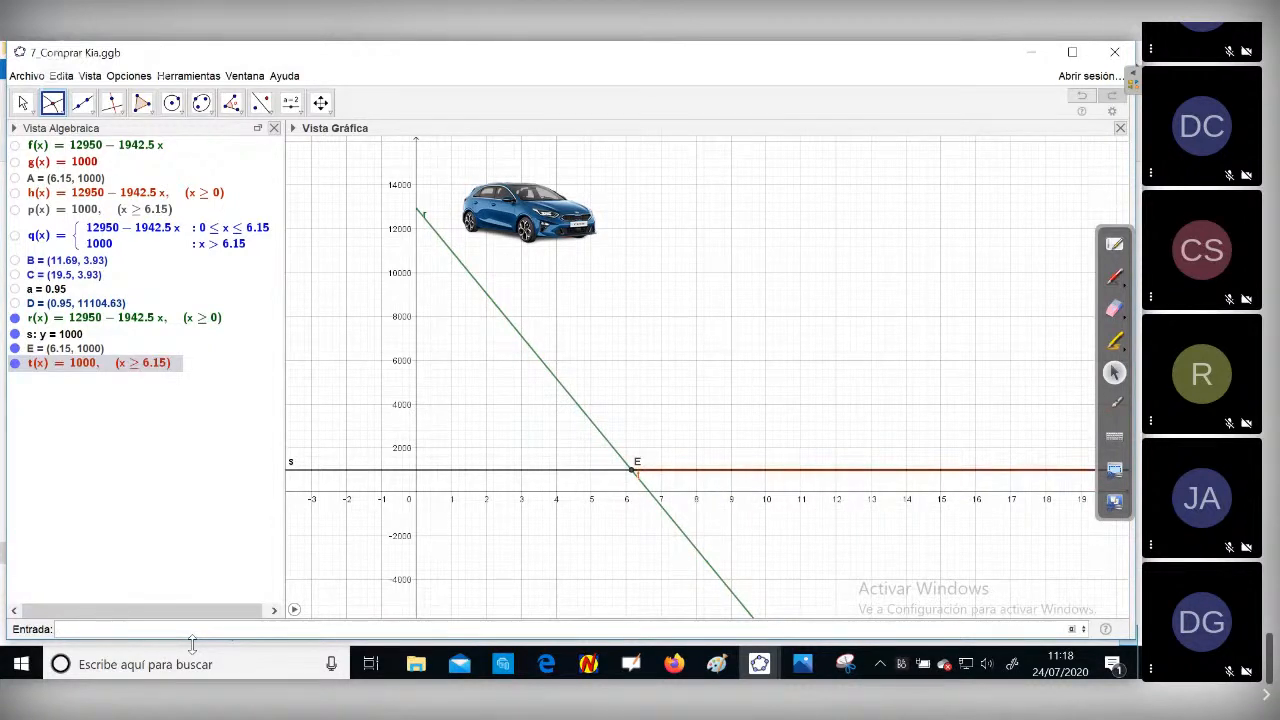
left_click(15, 334)
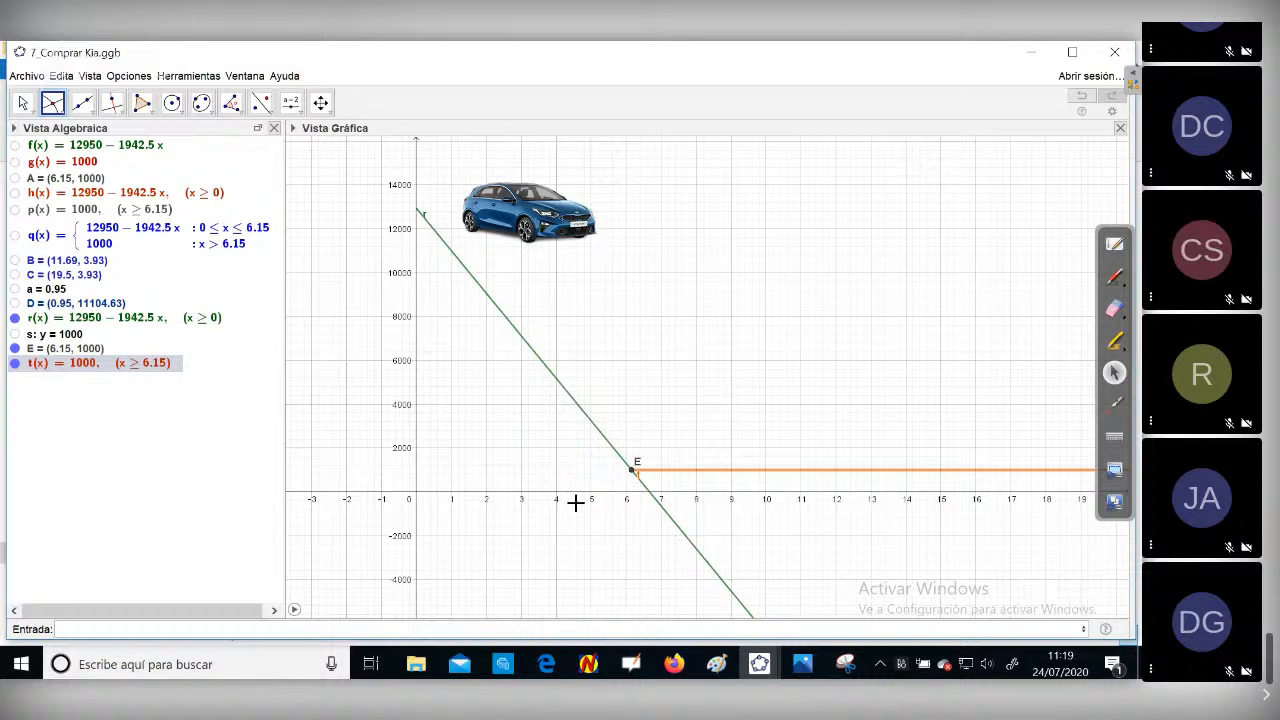
Begin a Si function of the condition, then, else form with the condition x≥0.
left_click(158, 630)
type("si")
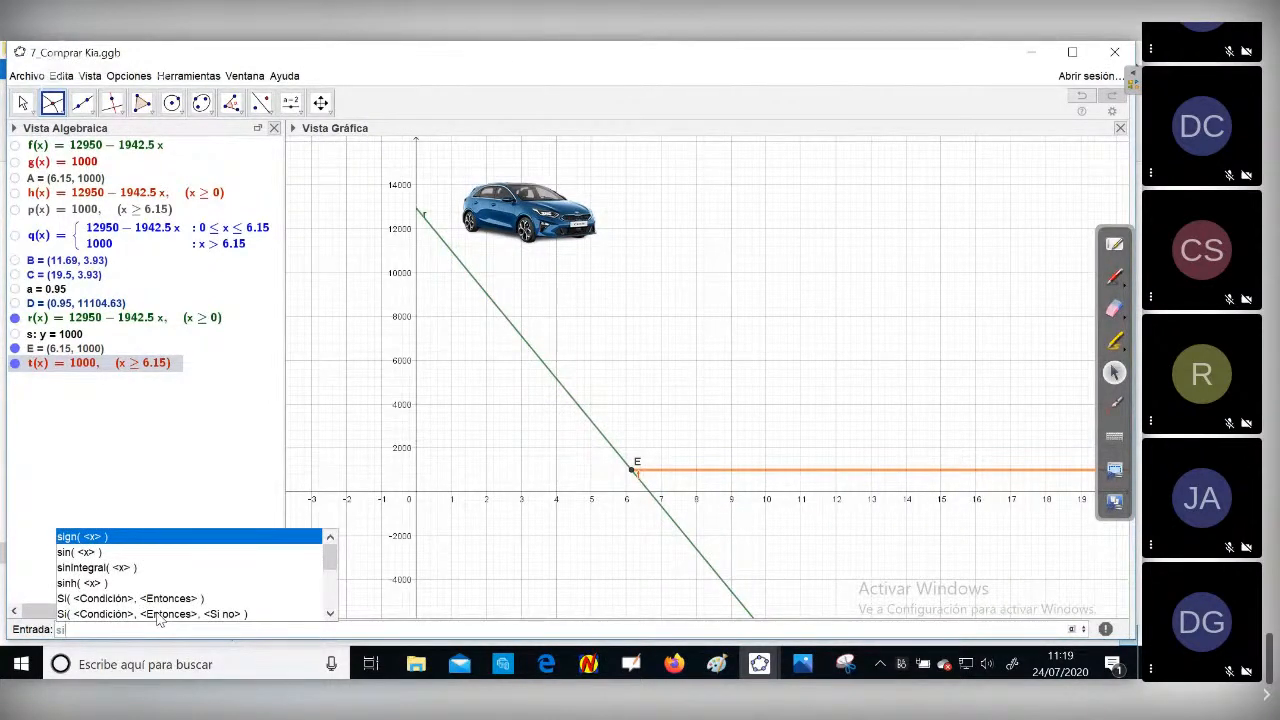
left_click(158, 614)
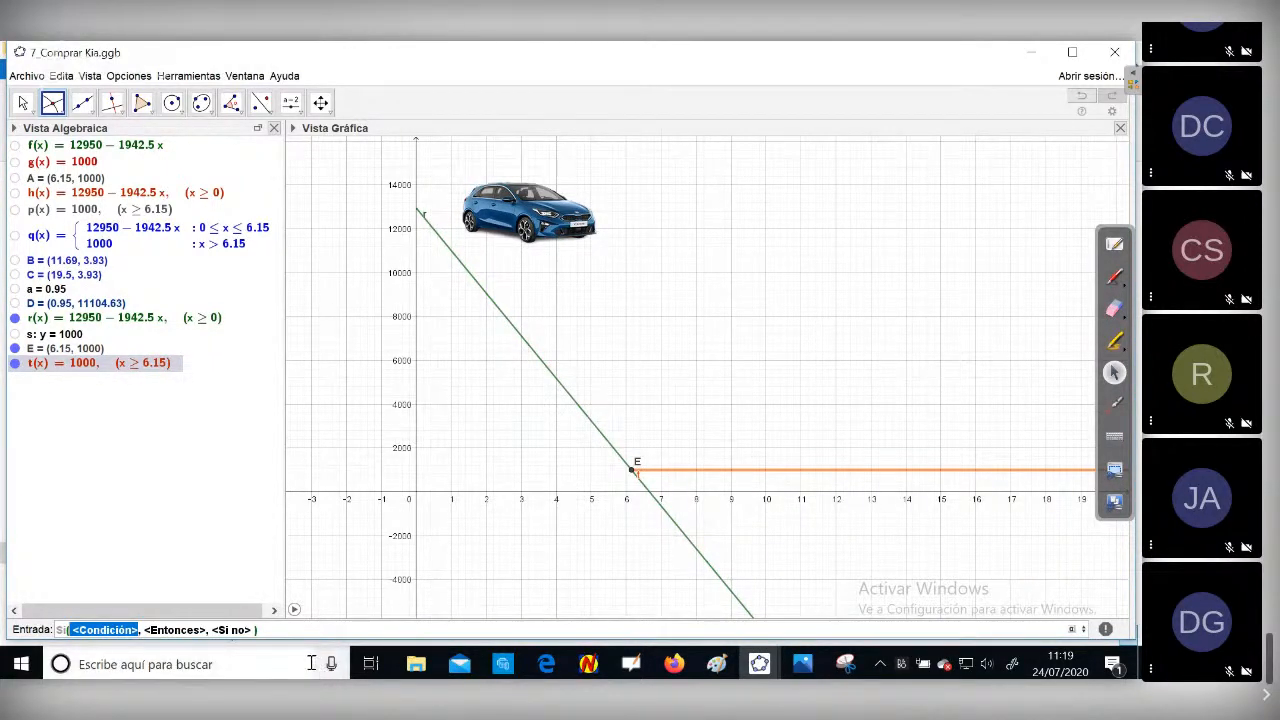
type("x")
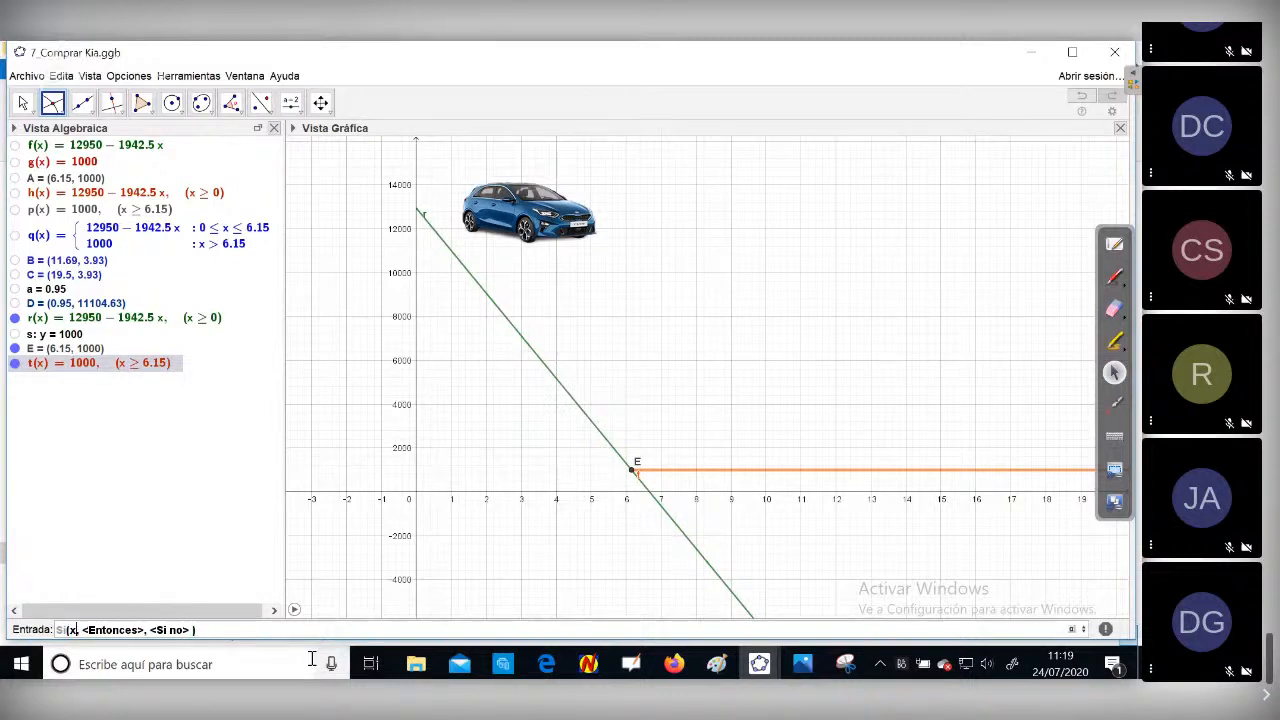
left_click(1071, 629)
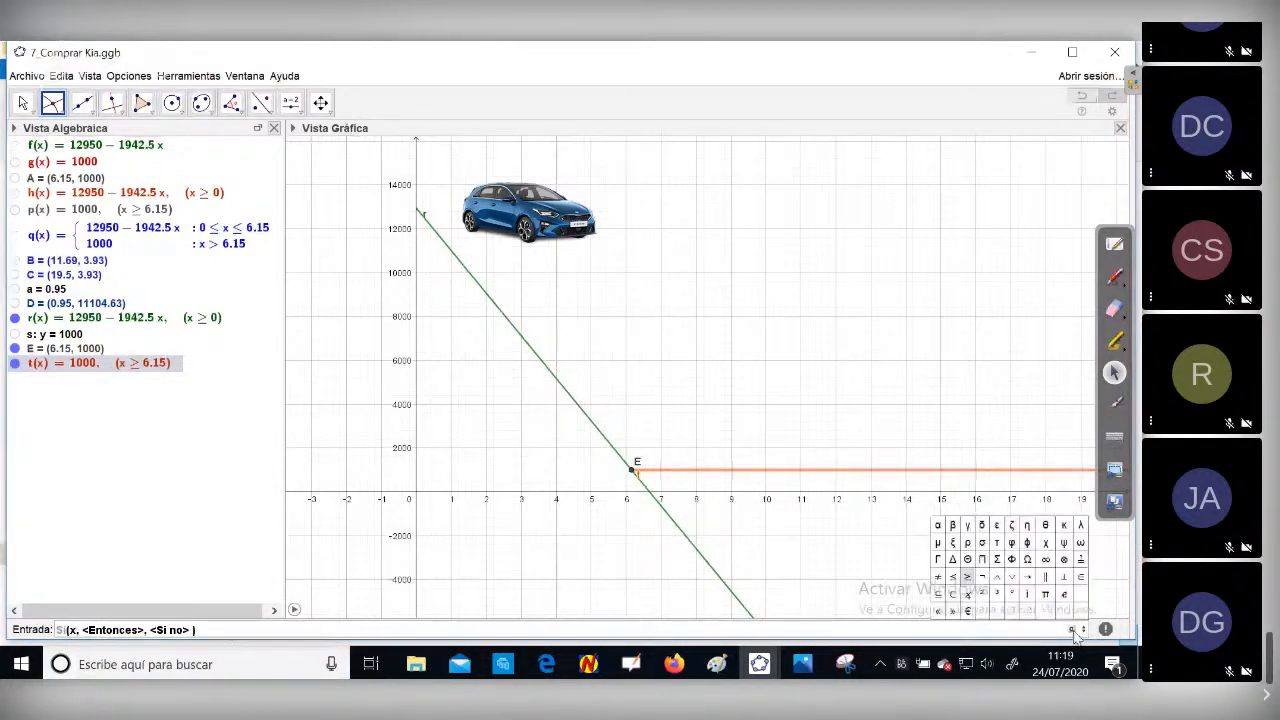
left_click(967, 578)
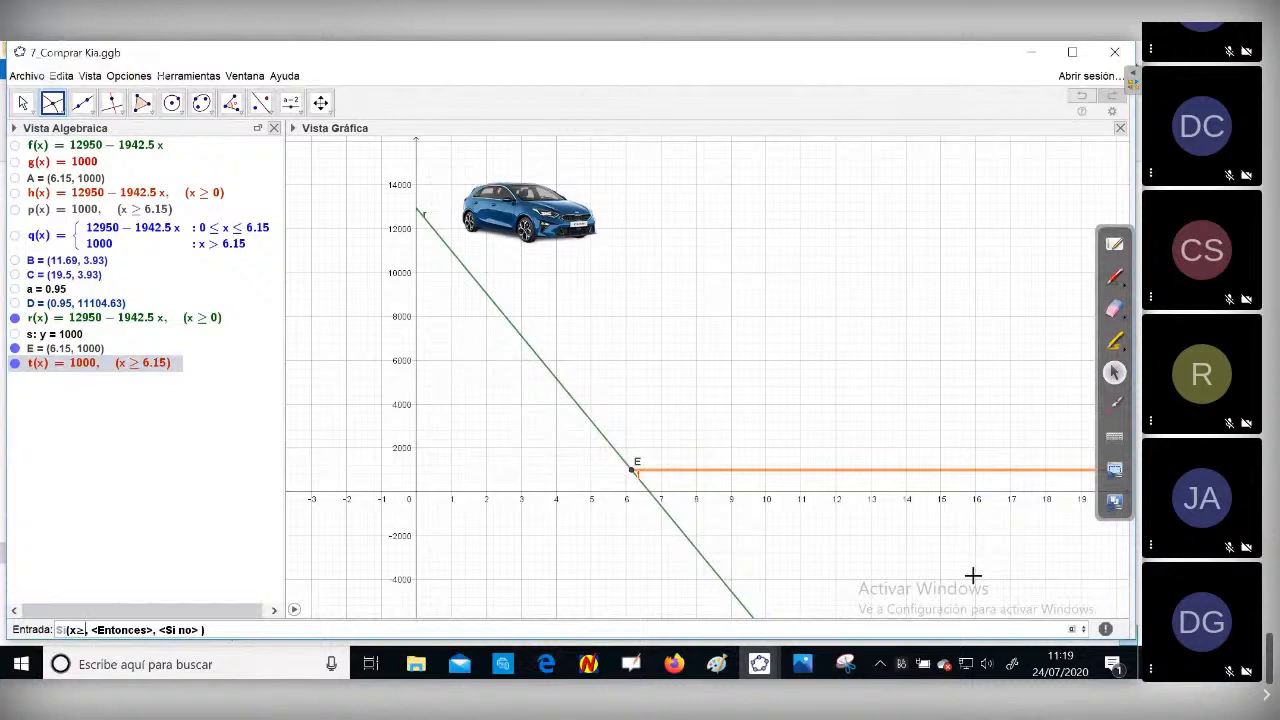
type("6")
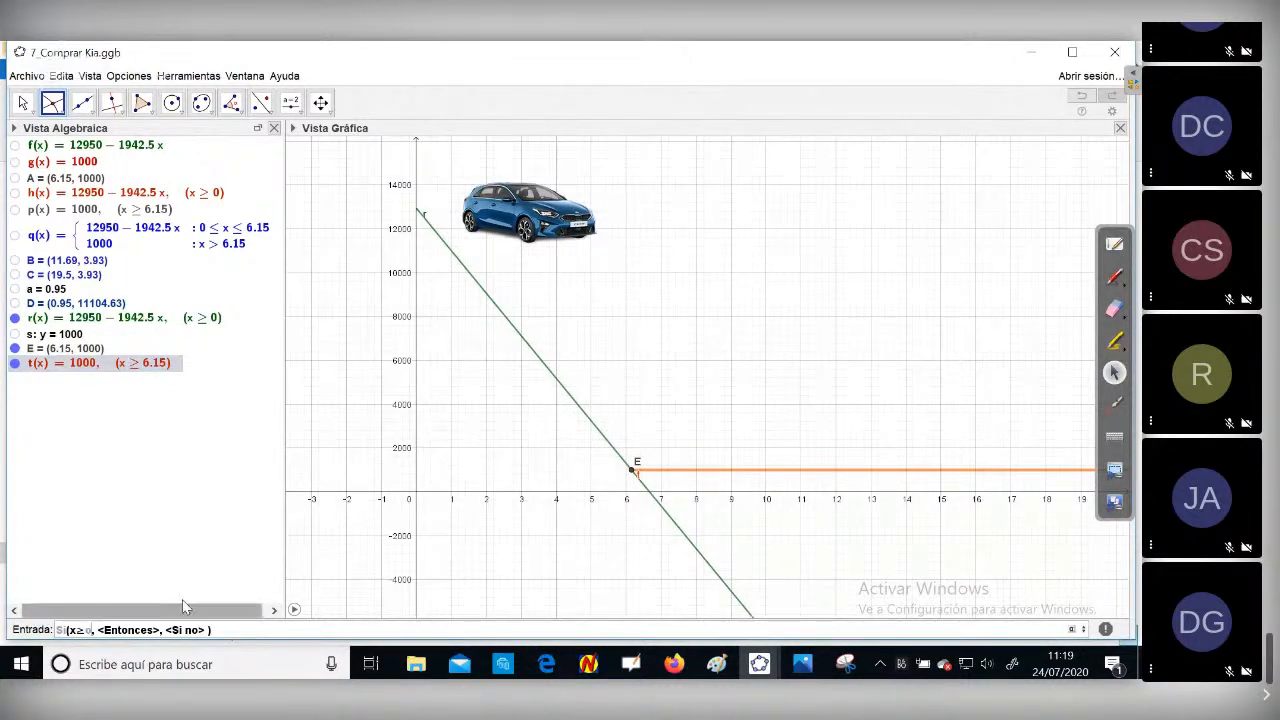
left_click(157, 629)
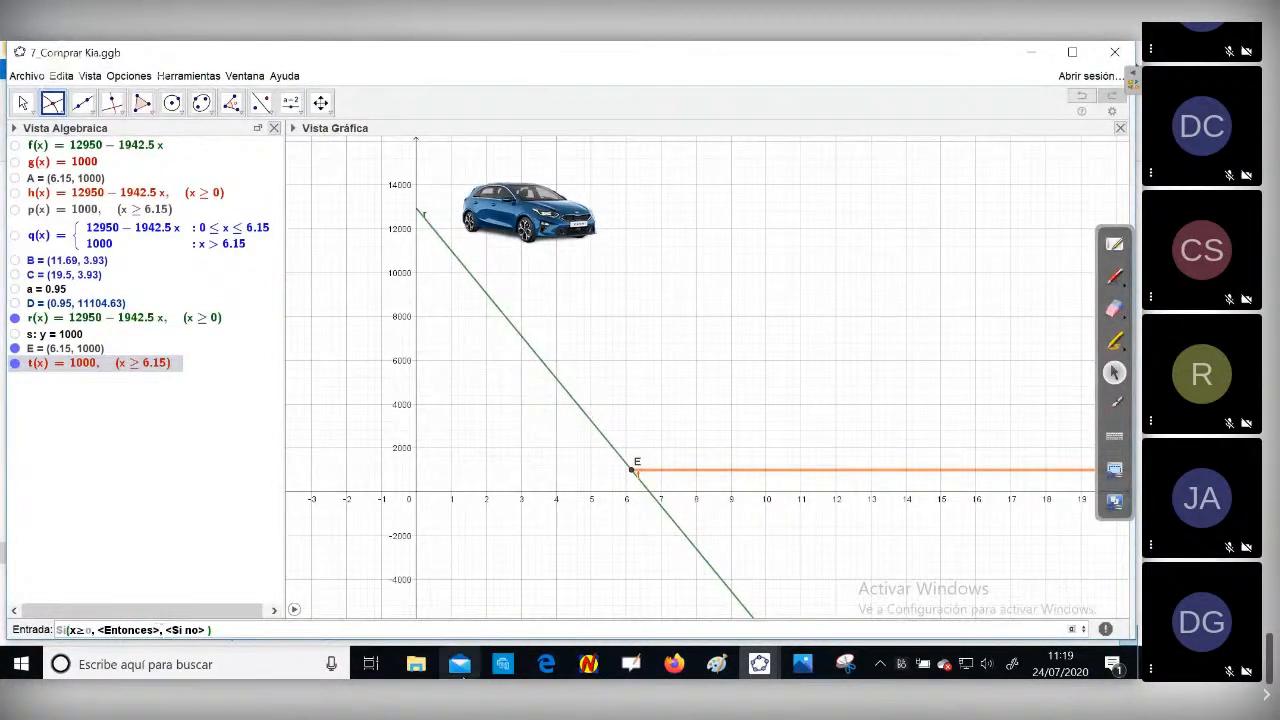
left_click(1075, 630)
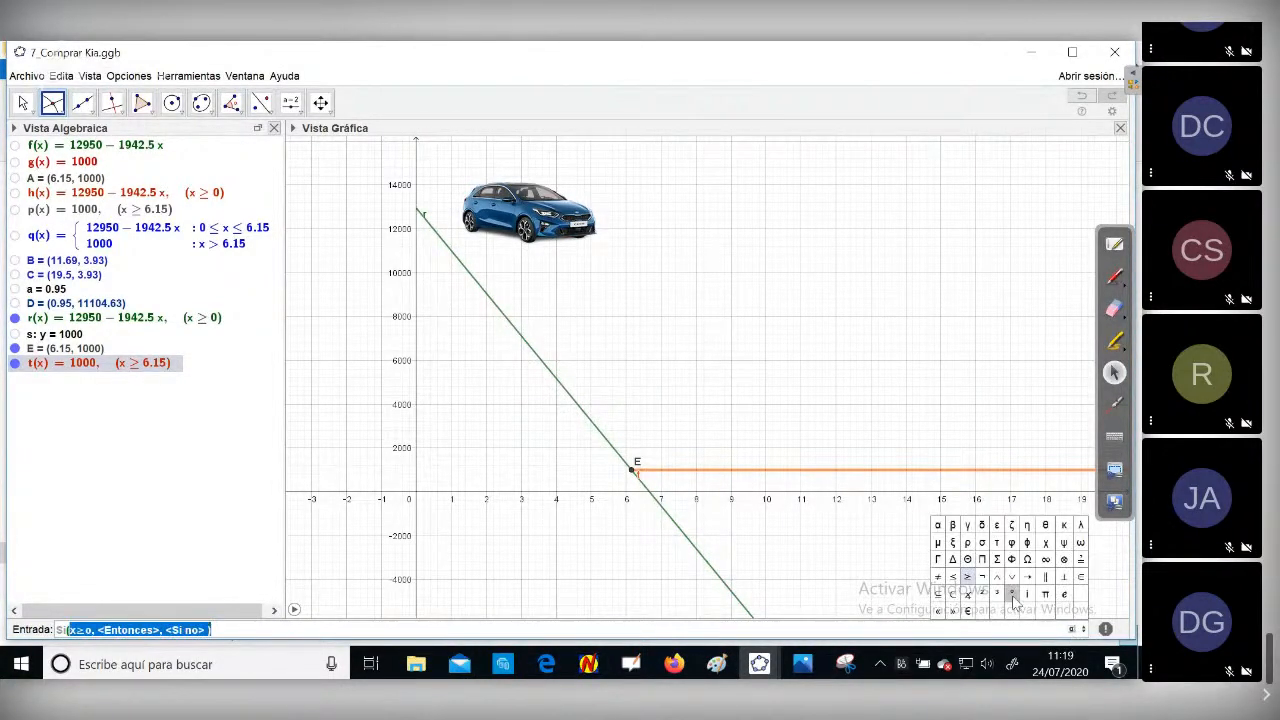
left_click(965, 577)
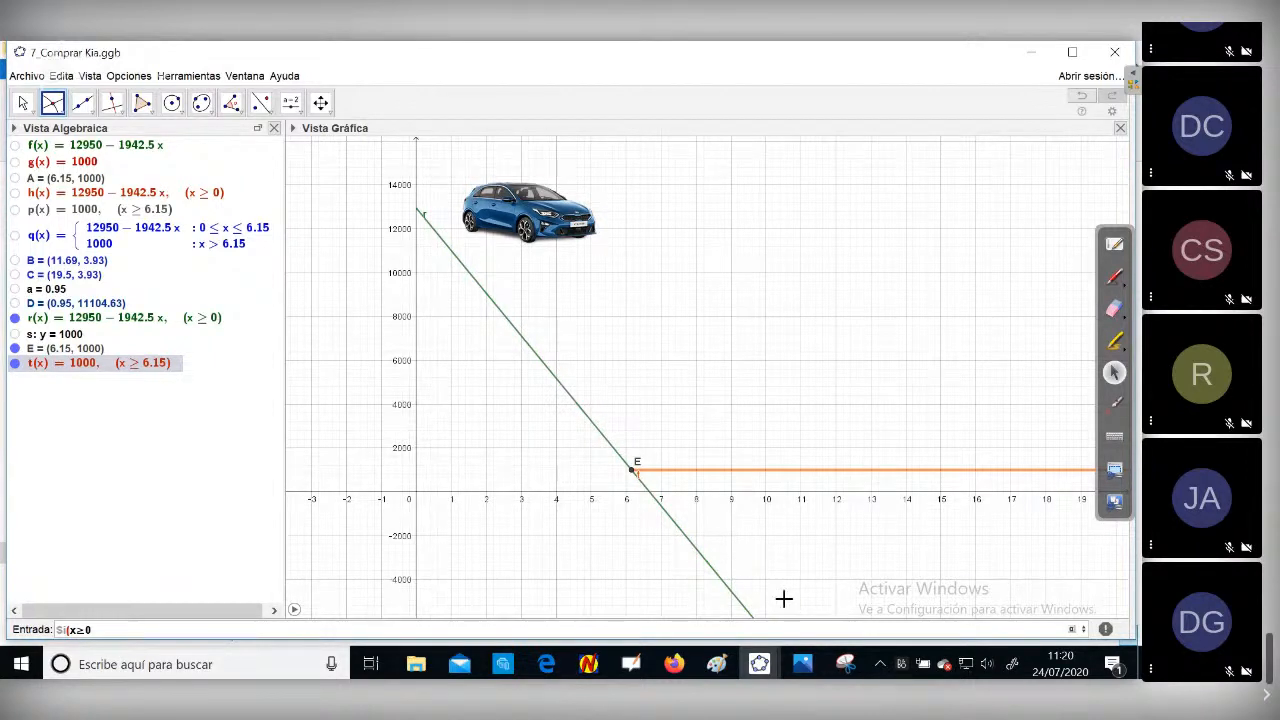
Extend the condition of the Si function with an upper bound so it reads 6.15≥x≥0.
left_click(1071, 629)
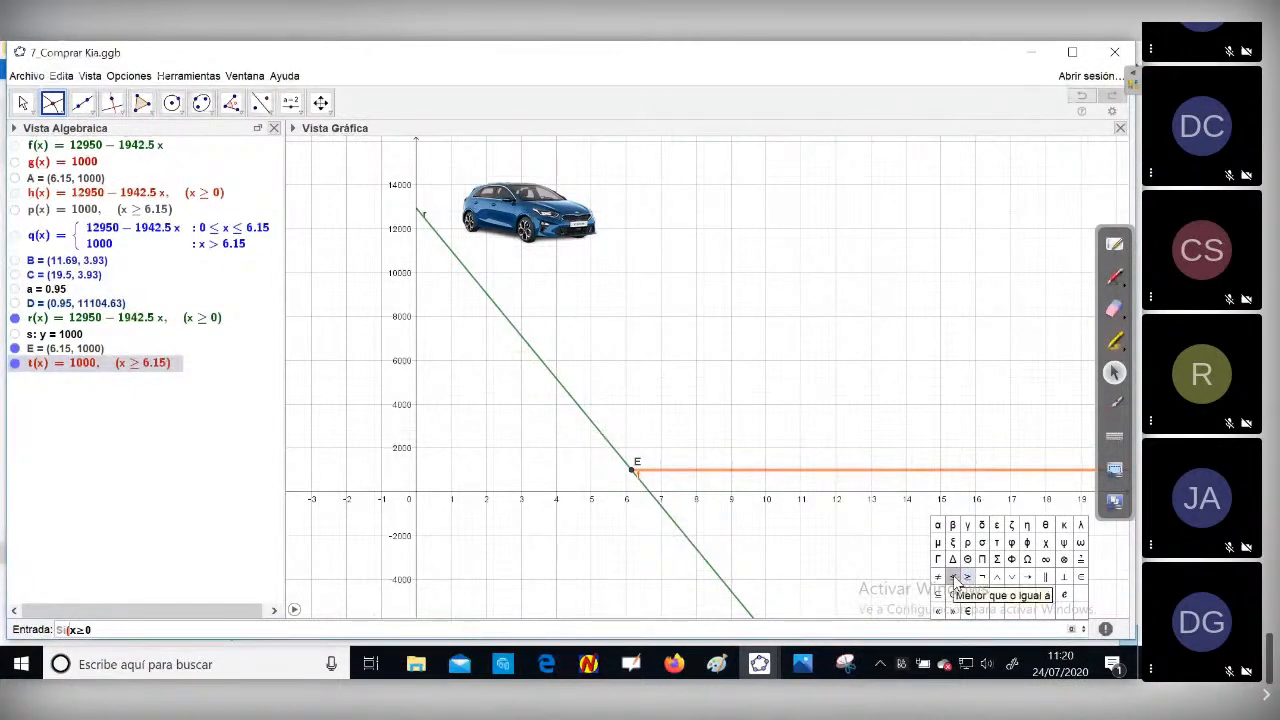
left_click(955, 579)
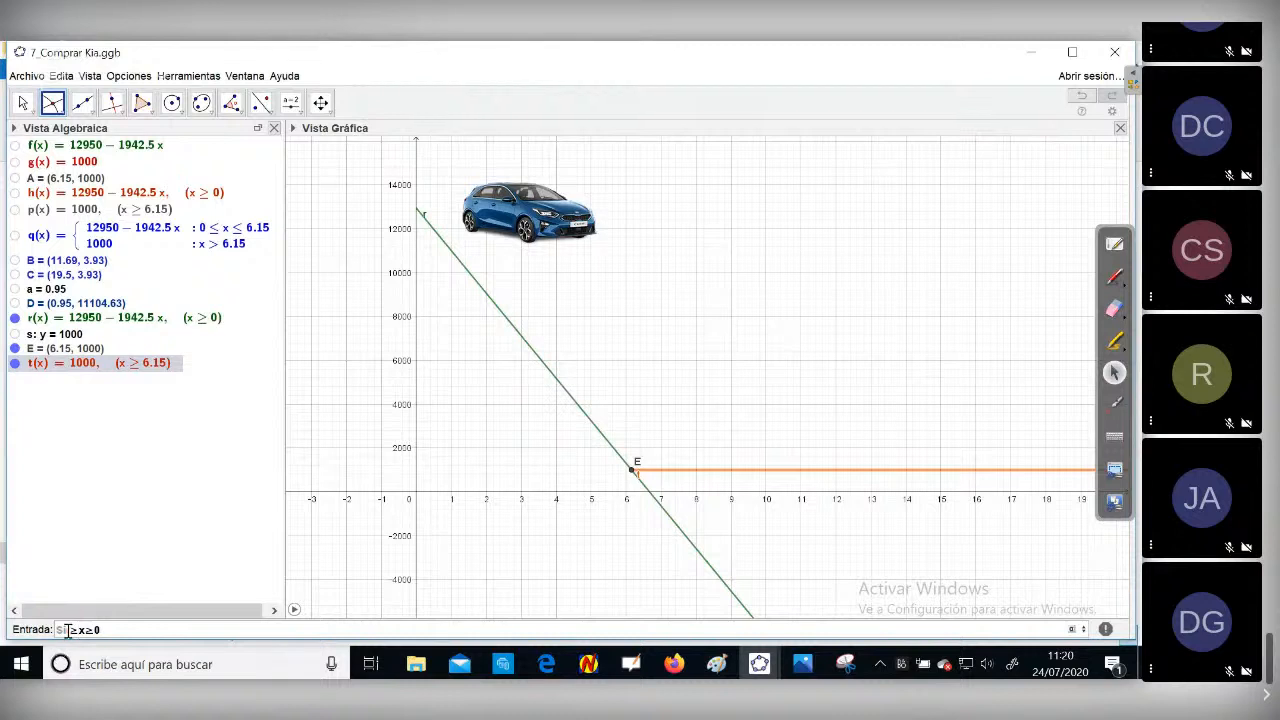
left_click(70, 629)
type("15")
type("6")
type(".15≥x≥0")
Complete the Si function with f(x) as the then value and 1000 as the else value, and create it.
type(",")
type("f(x)")
type(",")
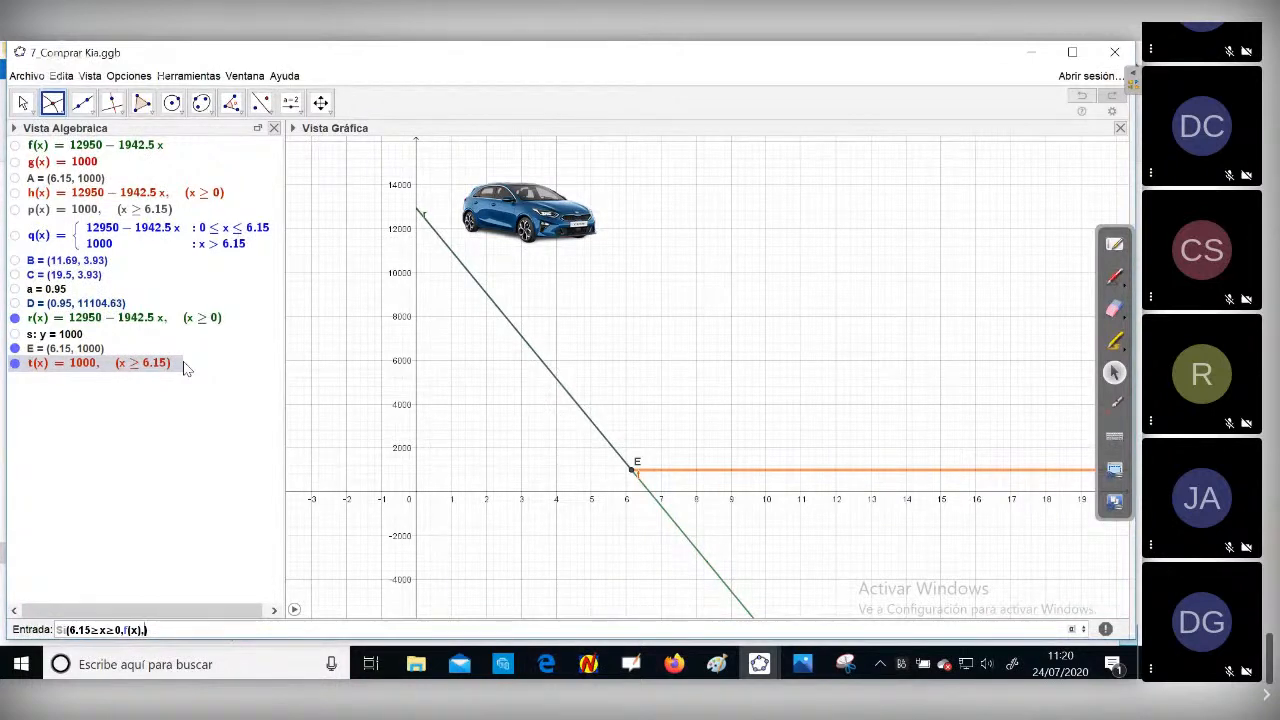
type("1000")
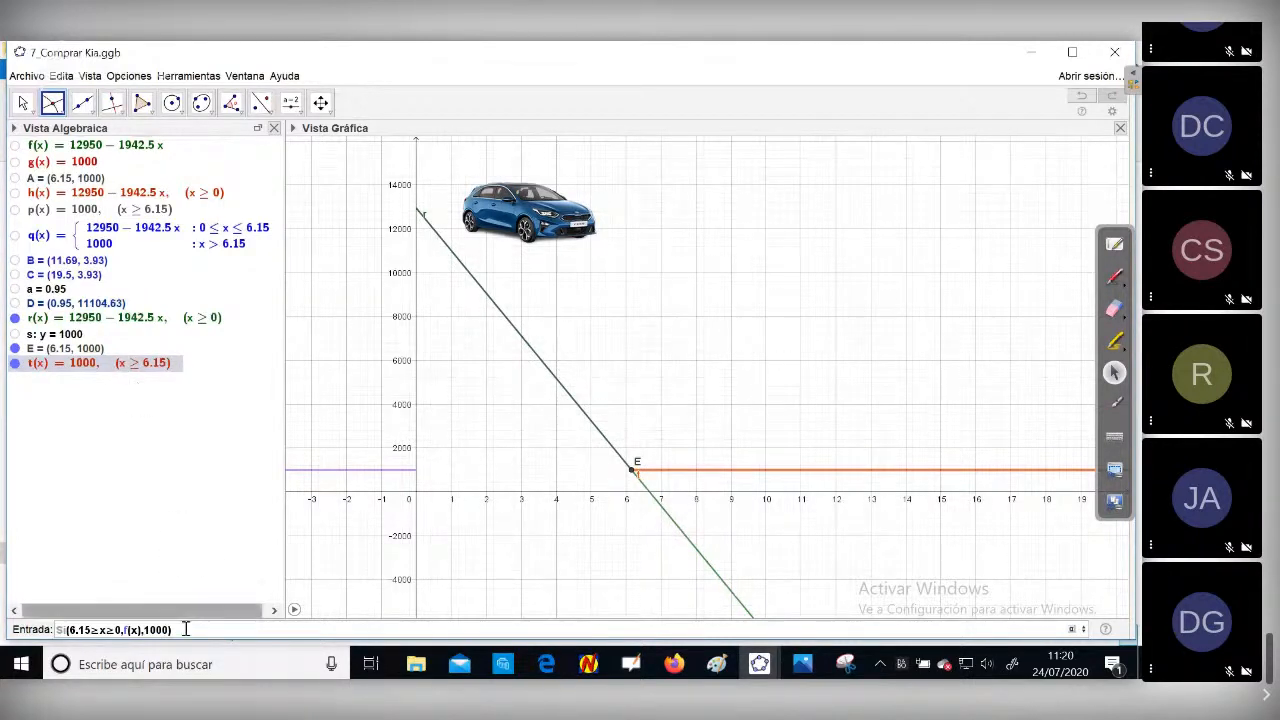
key("Return")
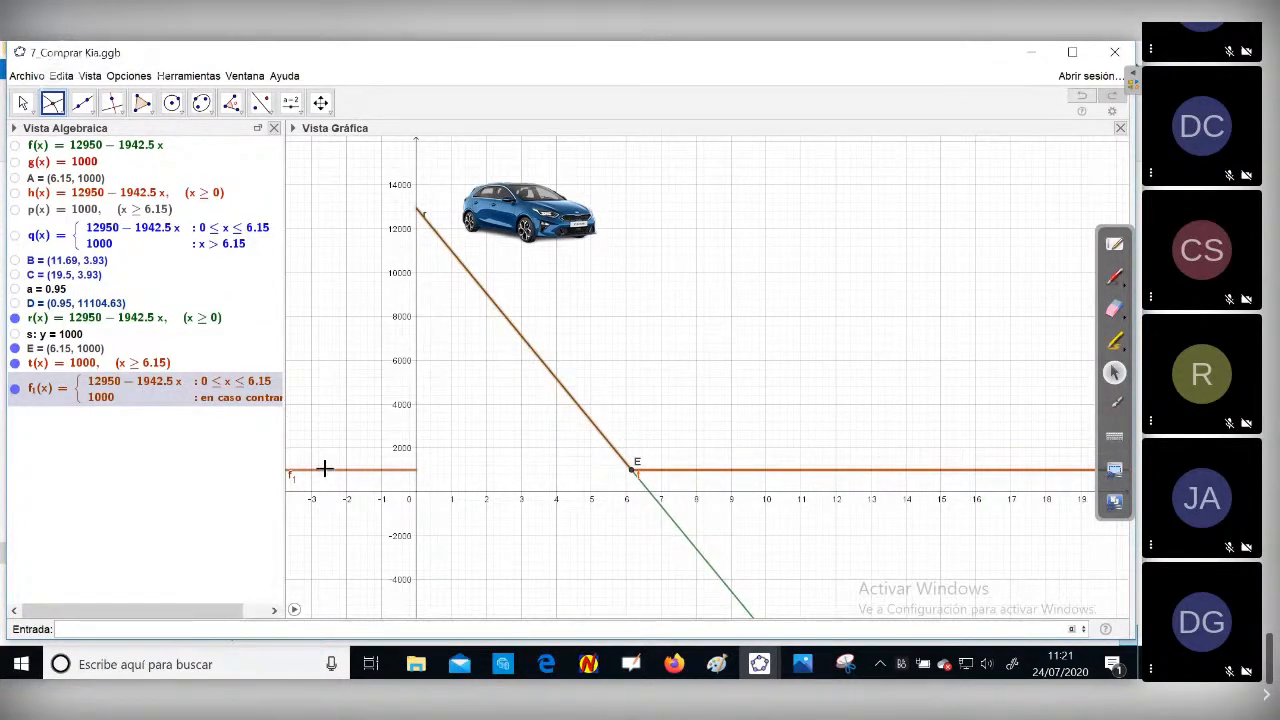
Inspect the definition of the existing piecewise function q to see how its conditions are nested.
left_click(170, 236)
double_click(170, 236)
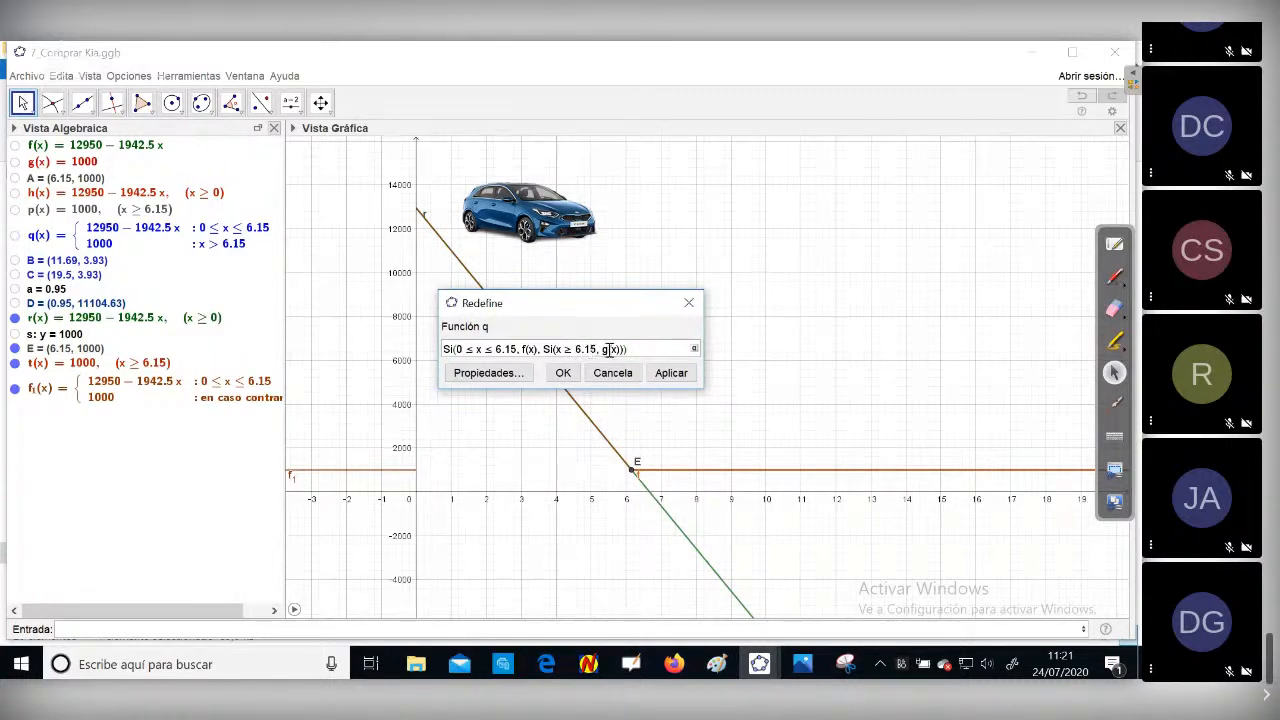
left_click(687, 302)
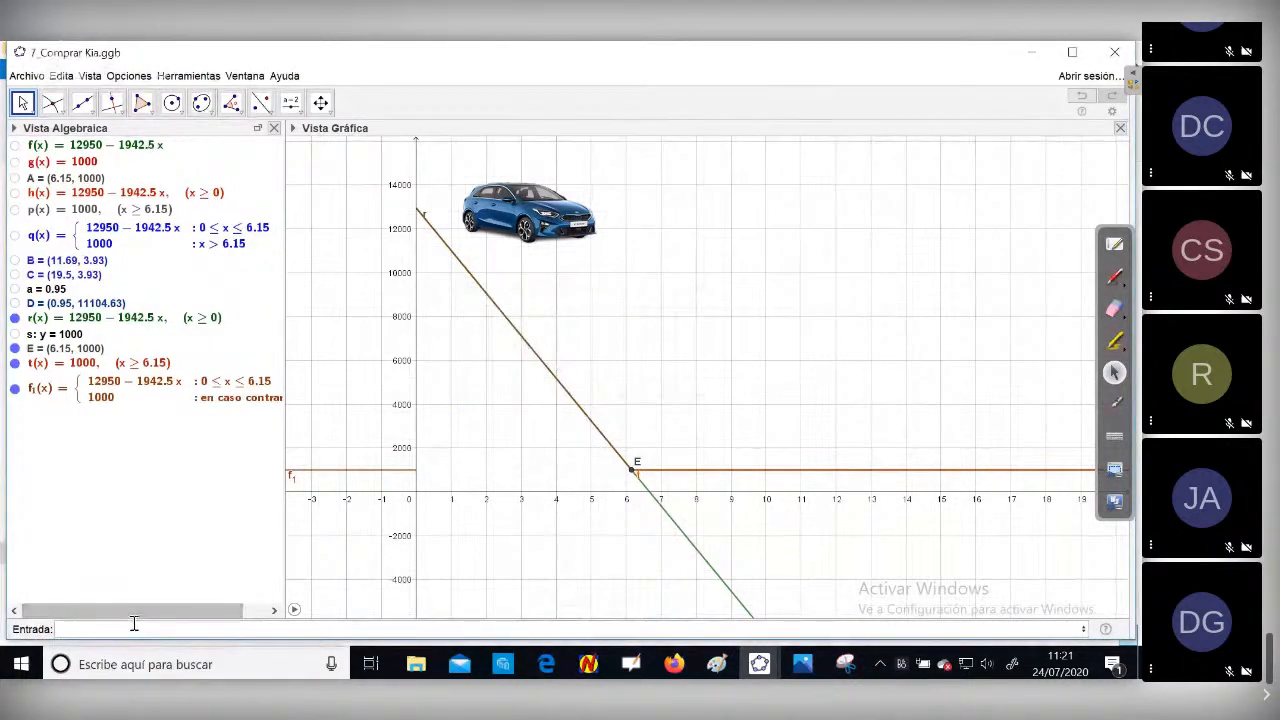
Begin a Si function of the condition, then, else form with the condition 0≤x≤6.15 and f(x) as the then value.
left_click(240, 628)
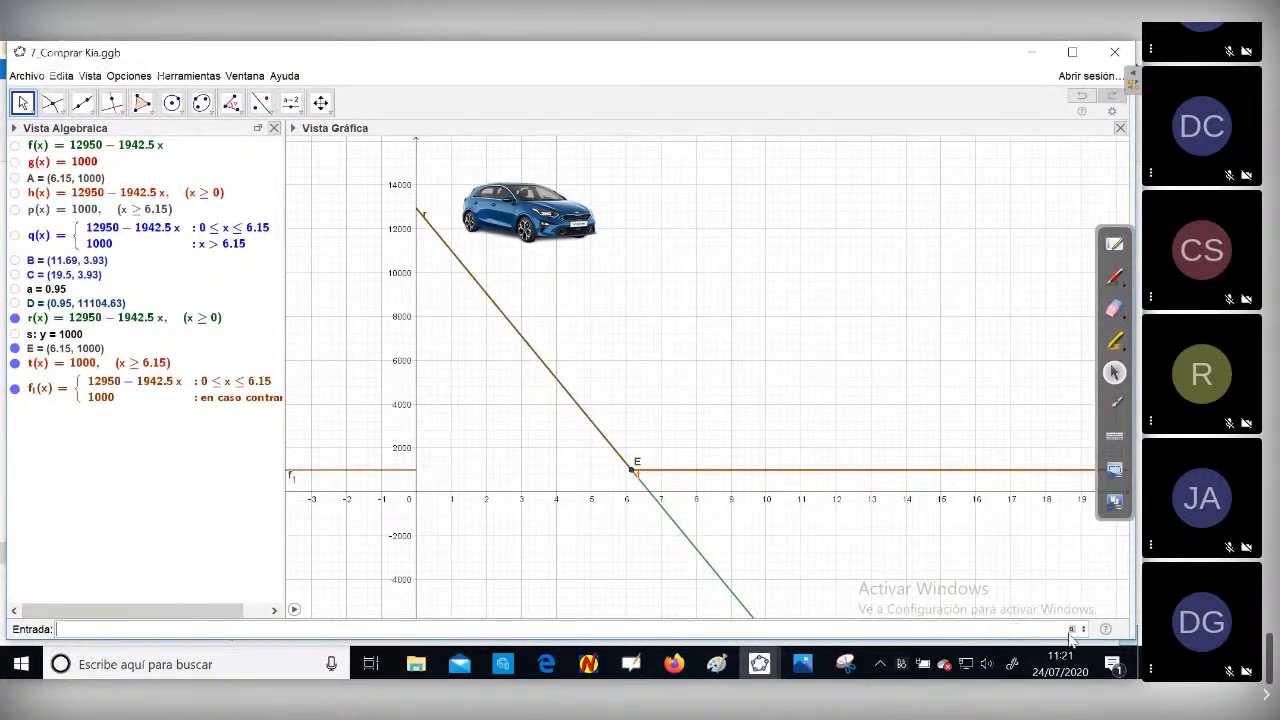
type("si")
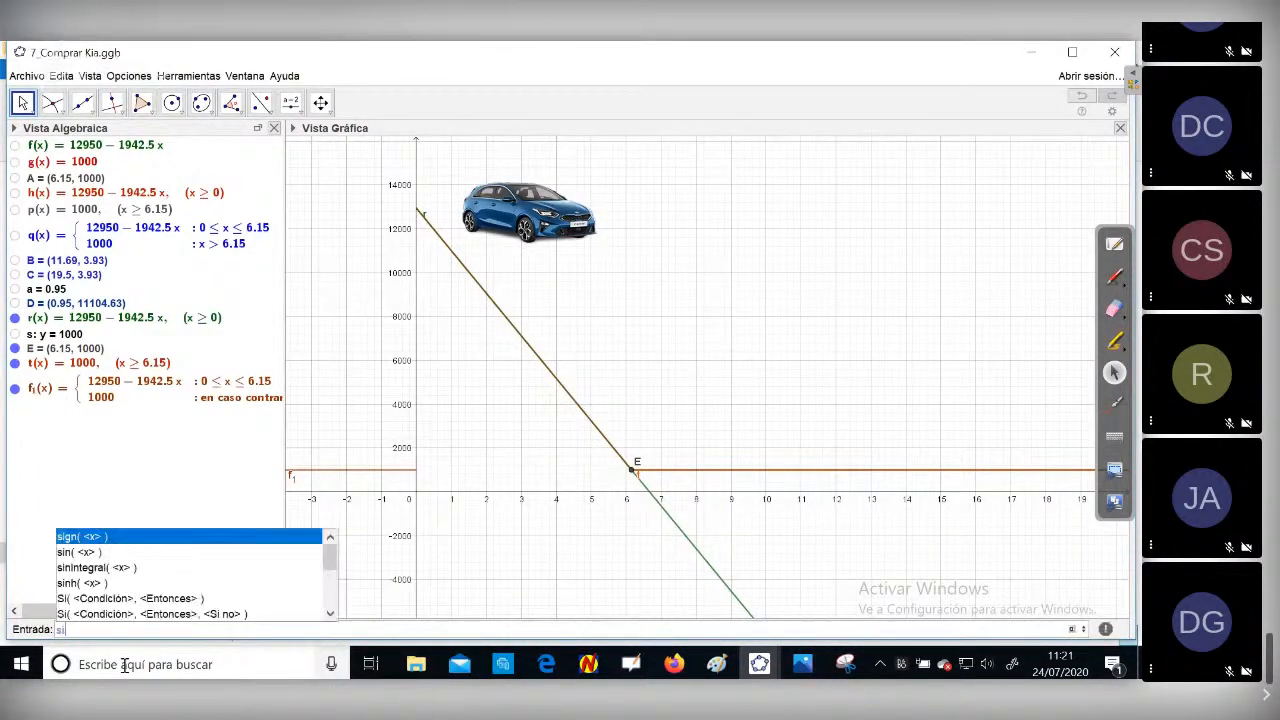
left_click(160, 613)
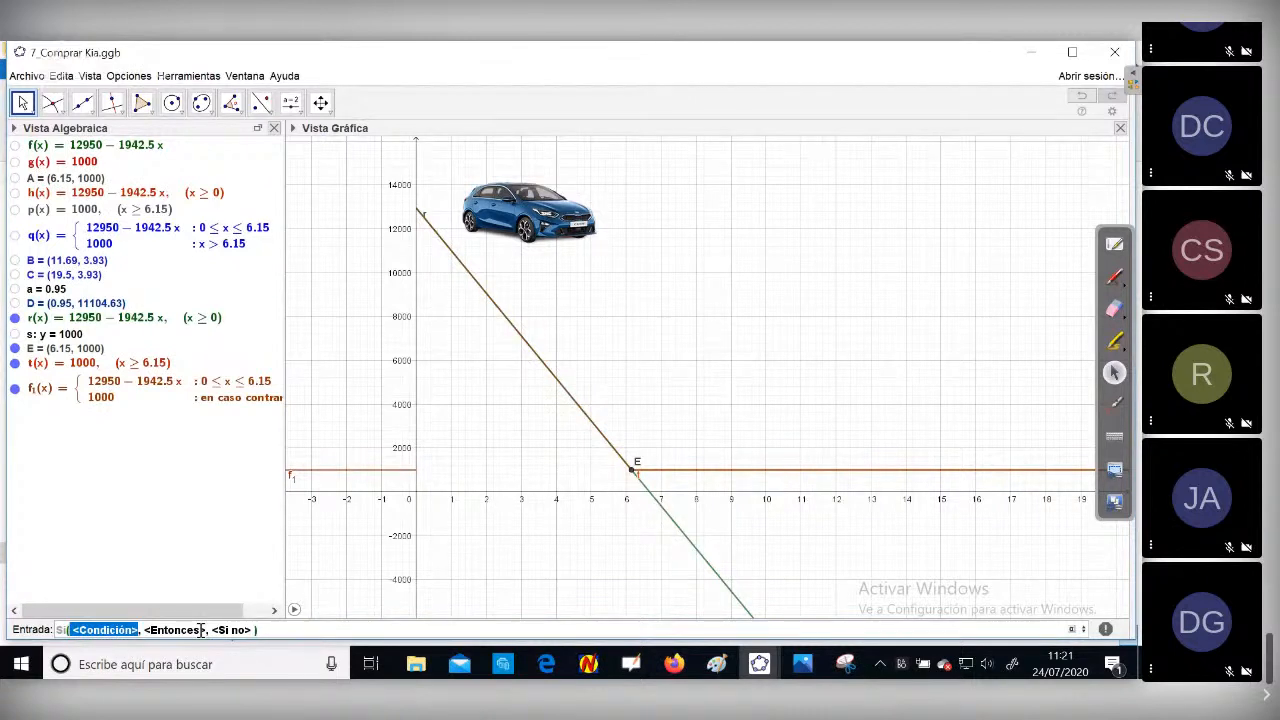
type("0")
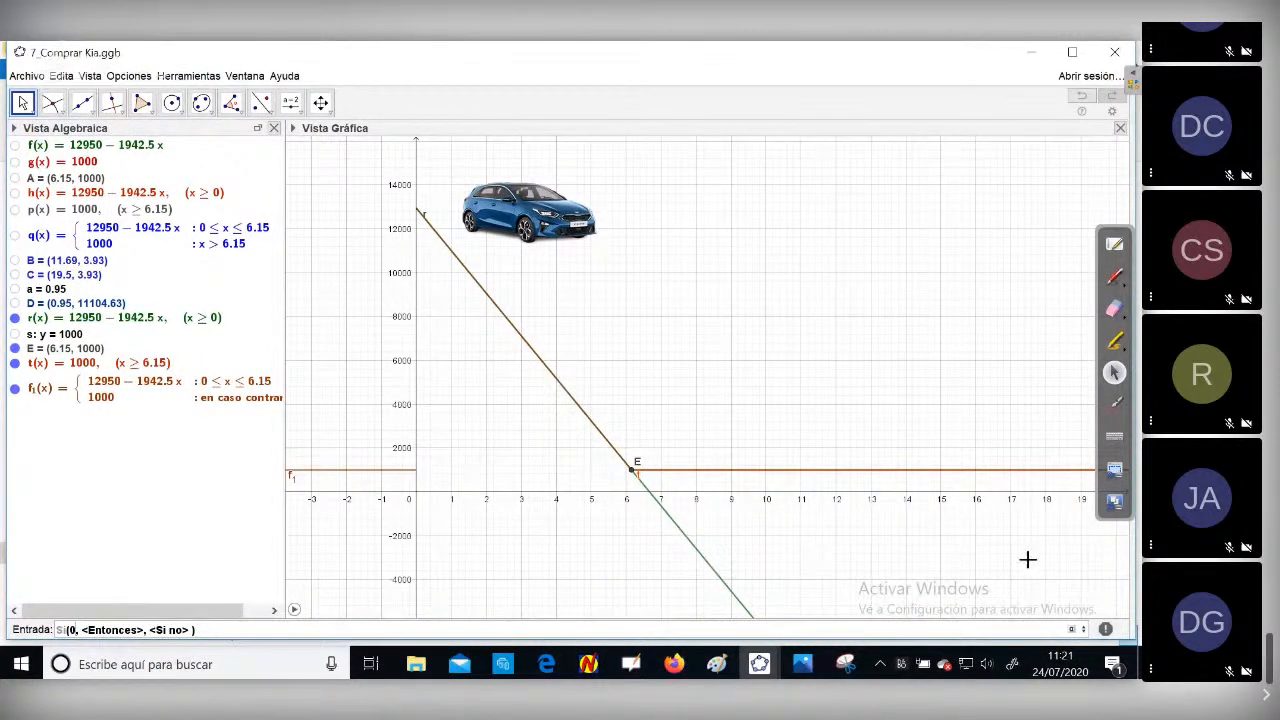
left_click(1072, 630)
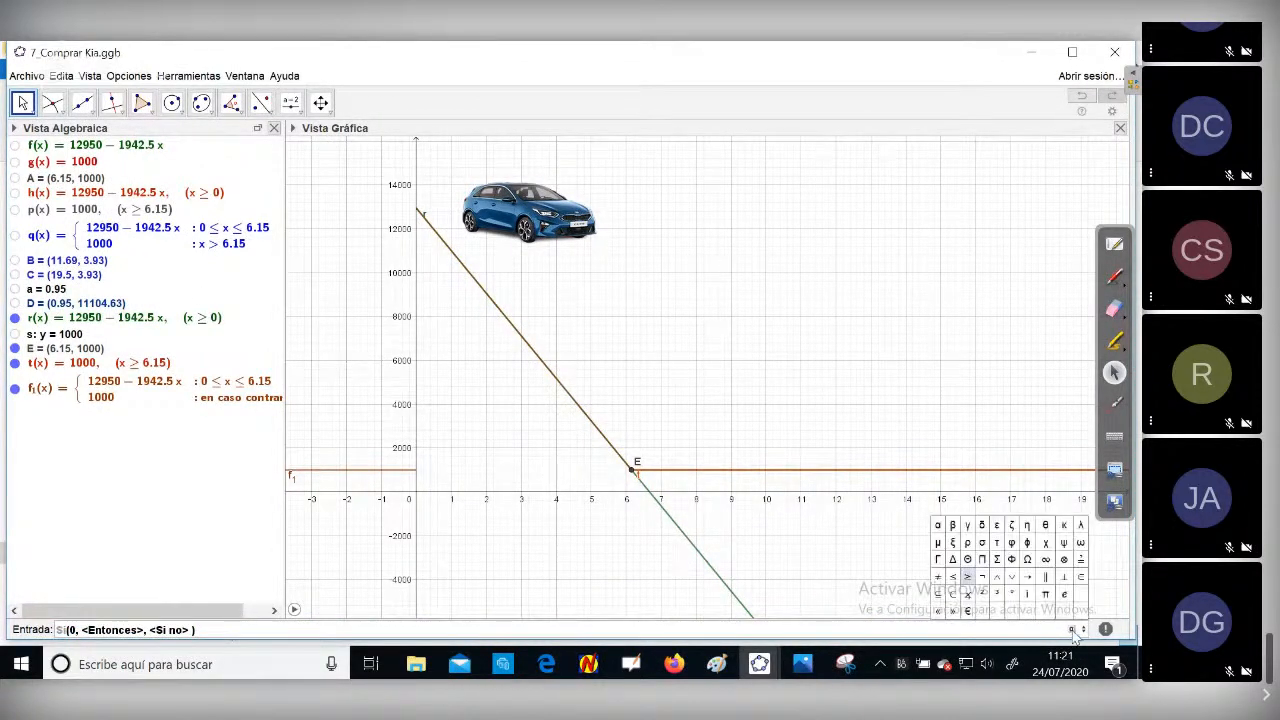
left_click(953, 580)
type("x")
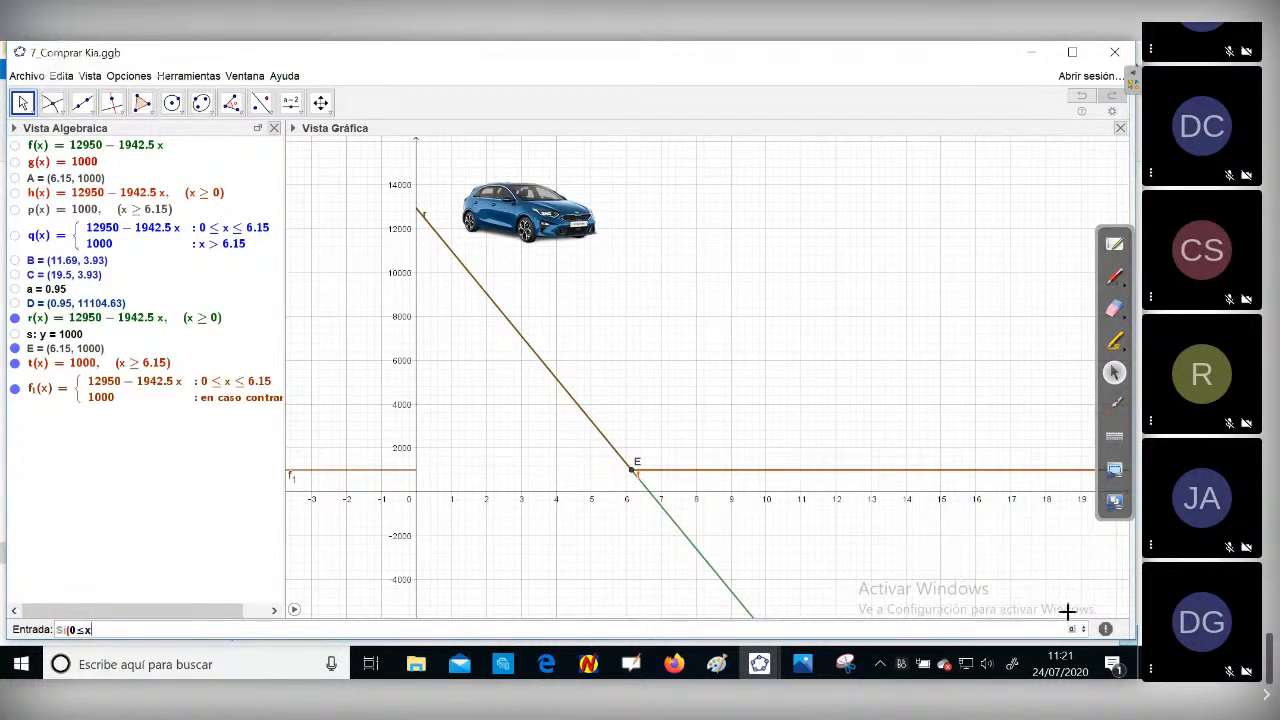
left_click(1072, 630)
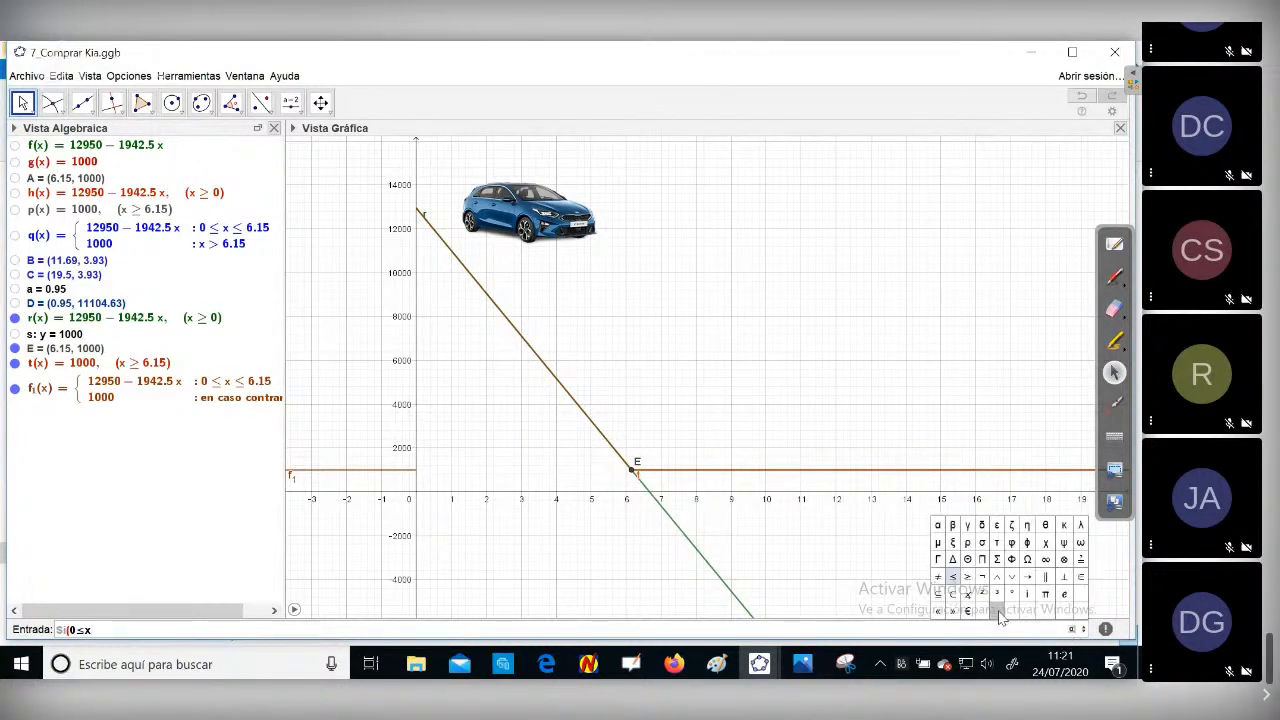
left_click(955, 579)
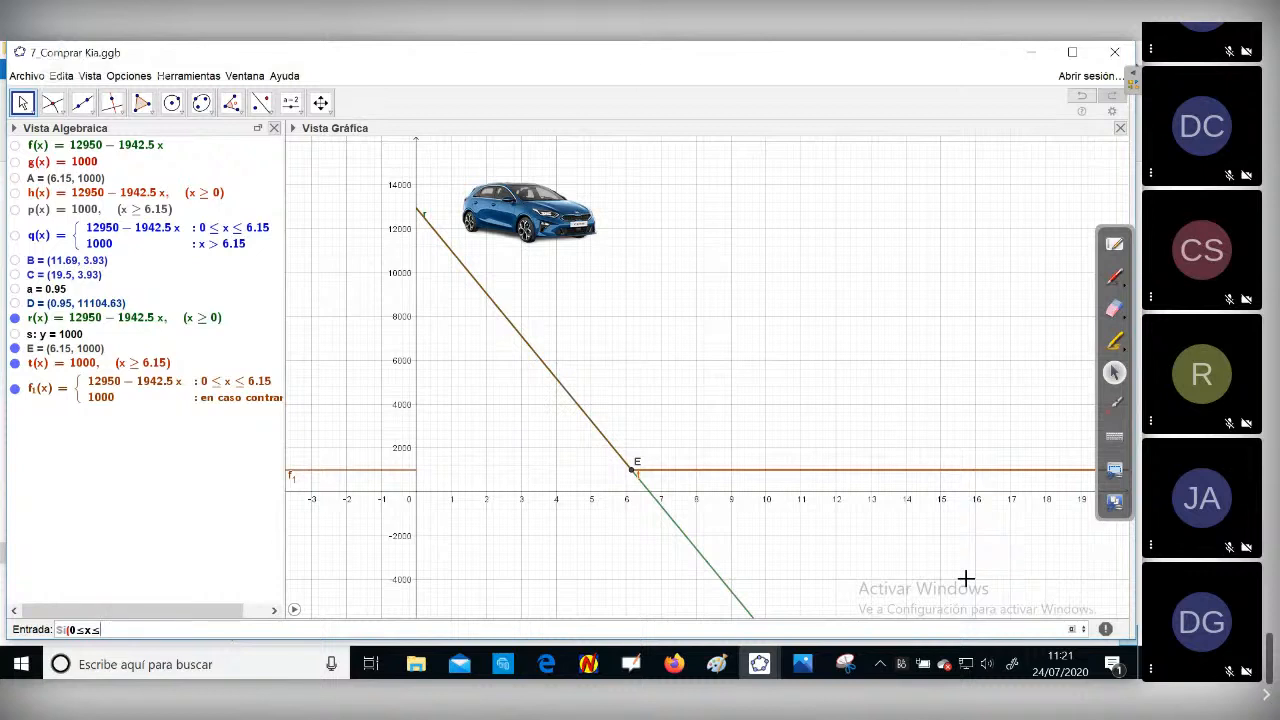
type("6.15,f(x),si")
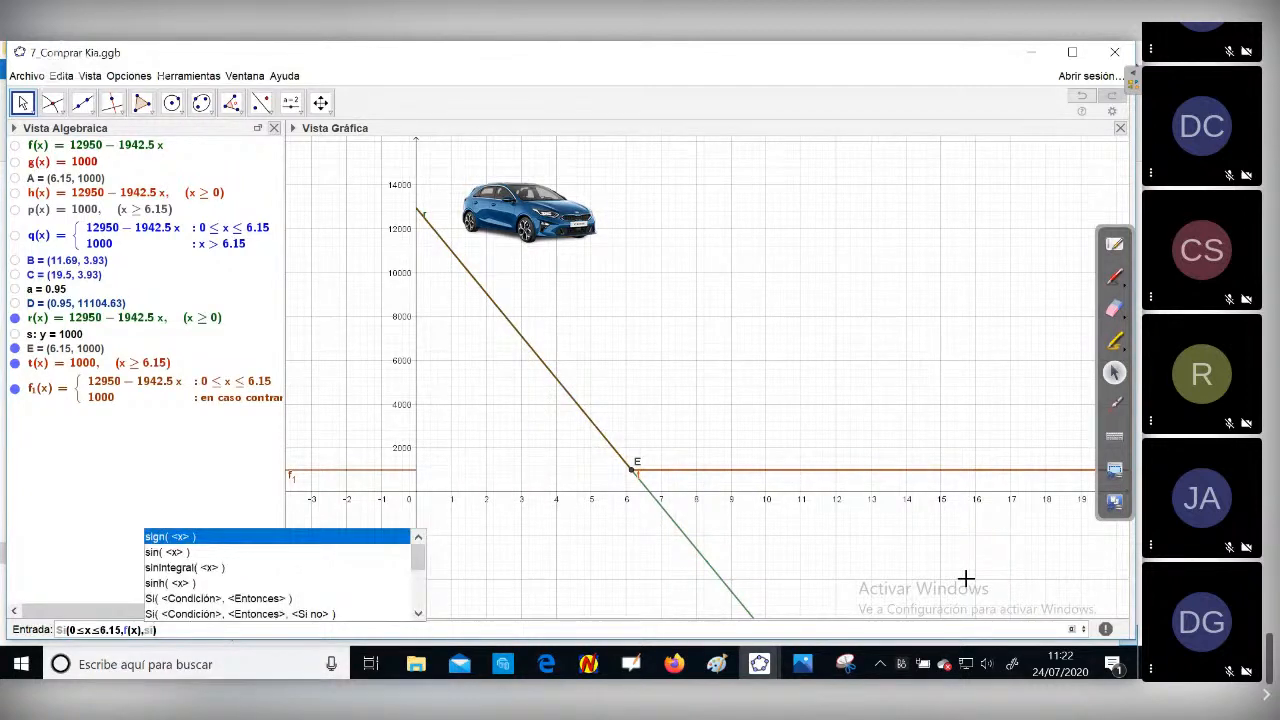
Nest a second Si with the condition x≥6.15 and the value 1000 as the else part, and create the function.
left_click(215, 599)
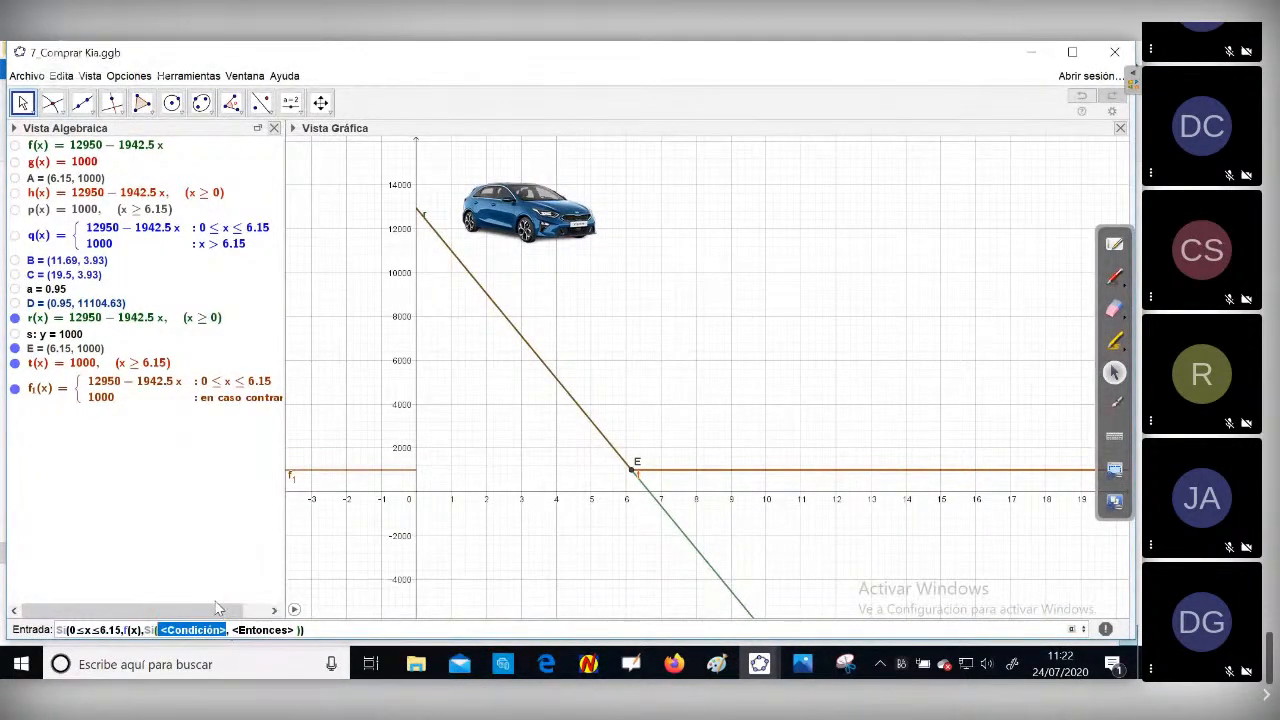
type("x")
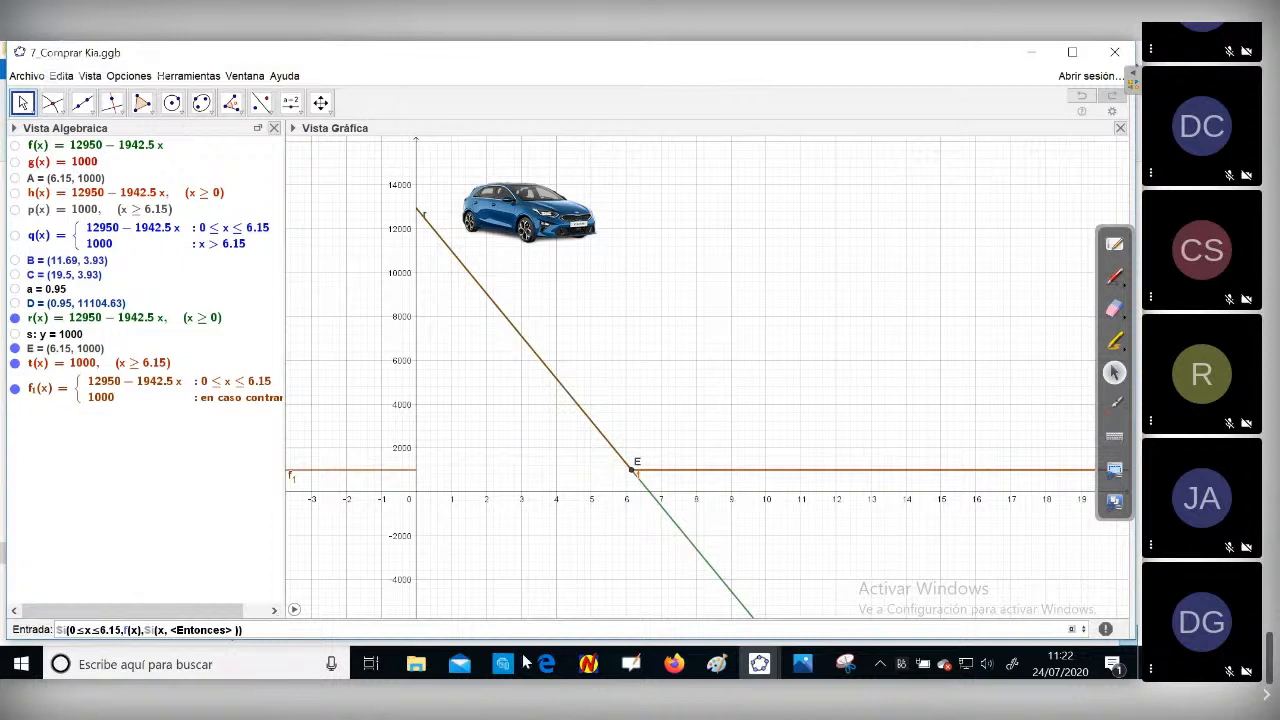
left_click(1072, 630)
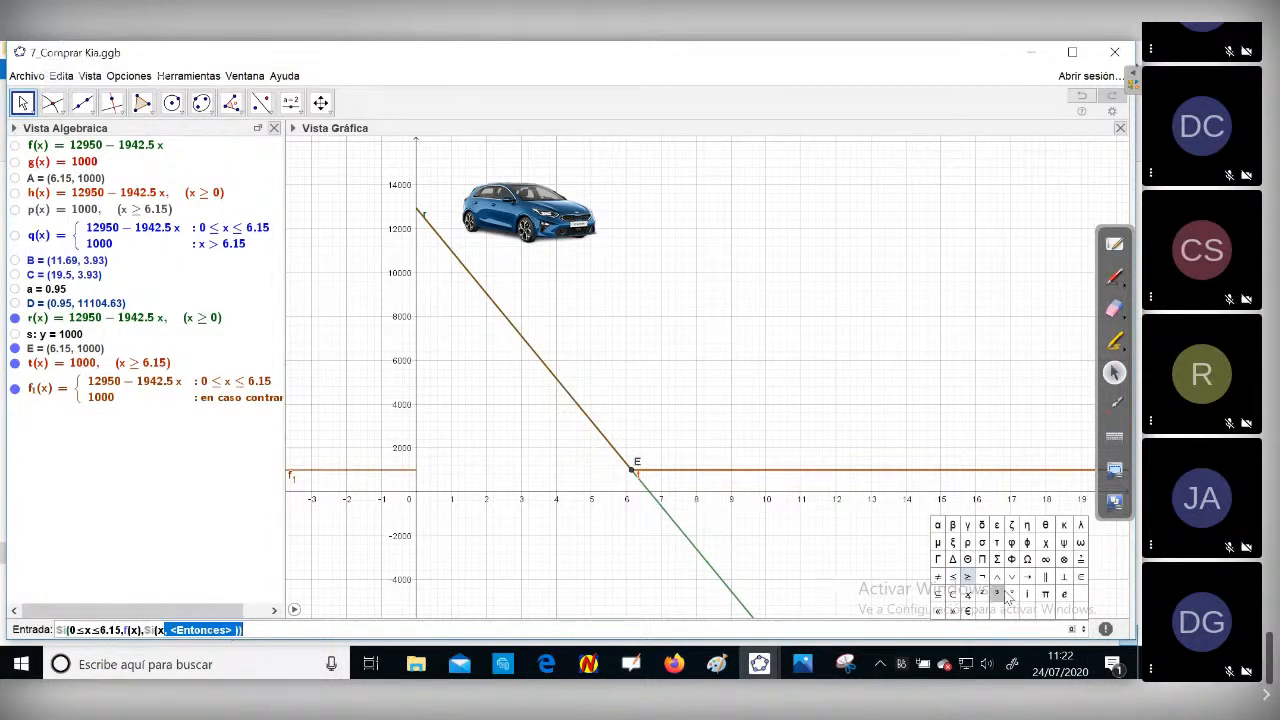
left_click(967, 577)
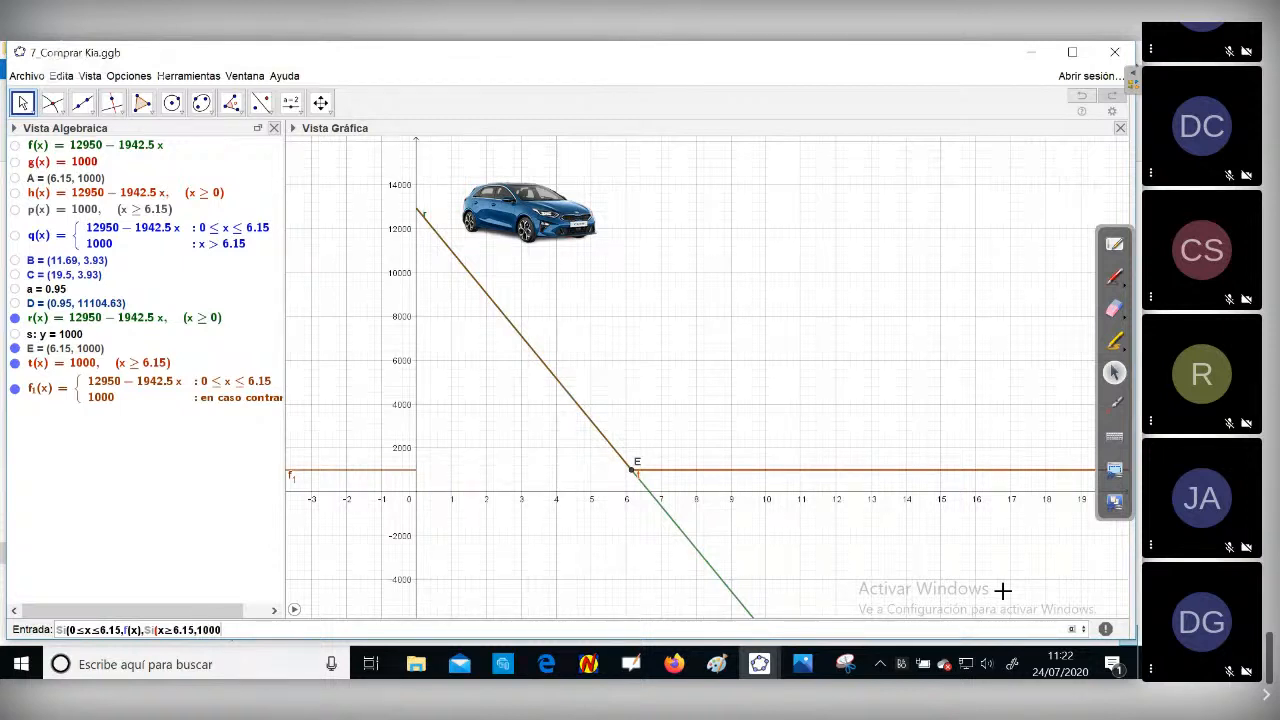
type("))")
key("Return")
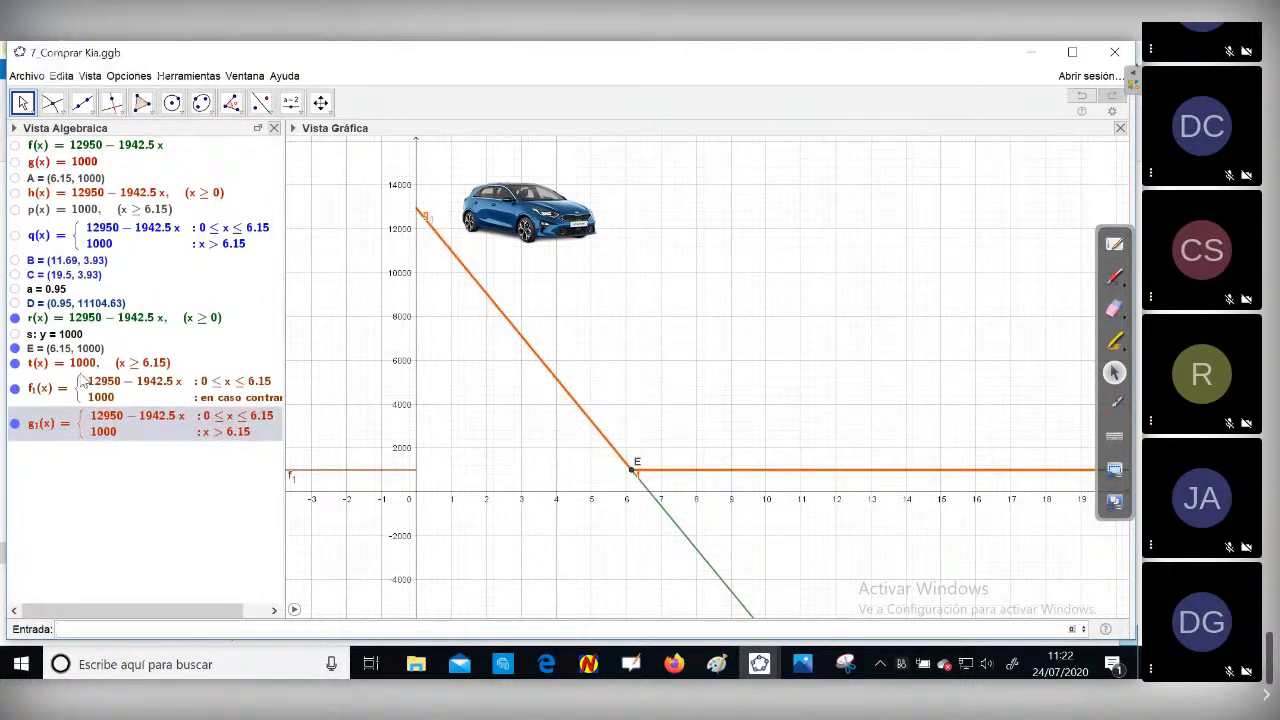
Hide the functions f₁ and r in the graph.
left_click(16, 389)
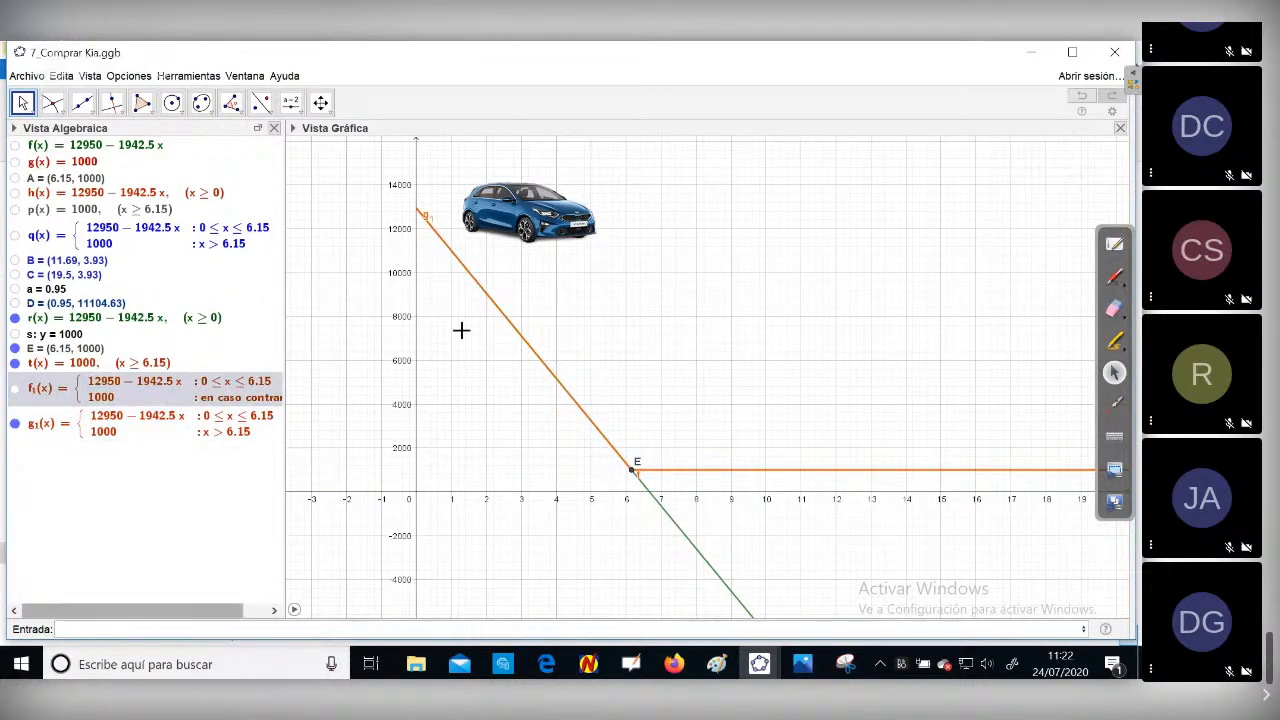
left_click(15, 318)
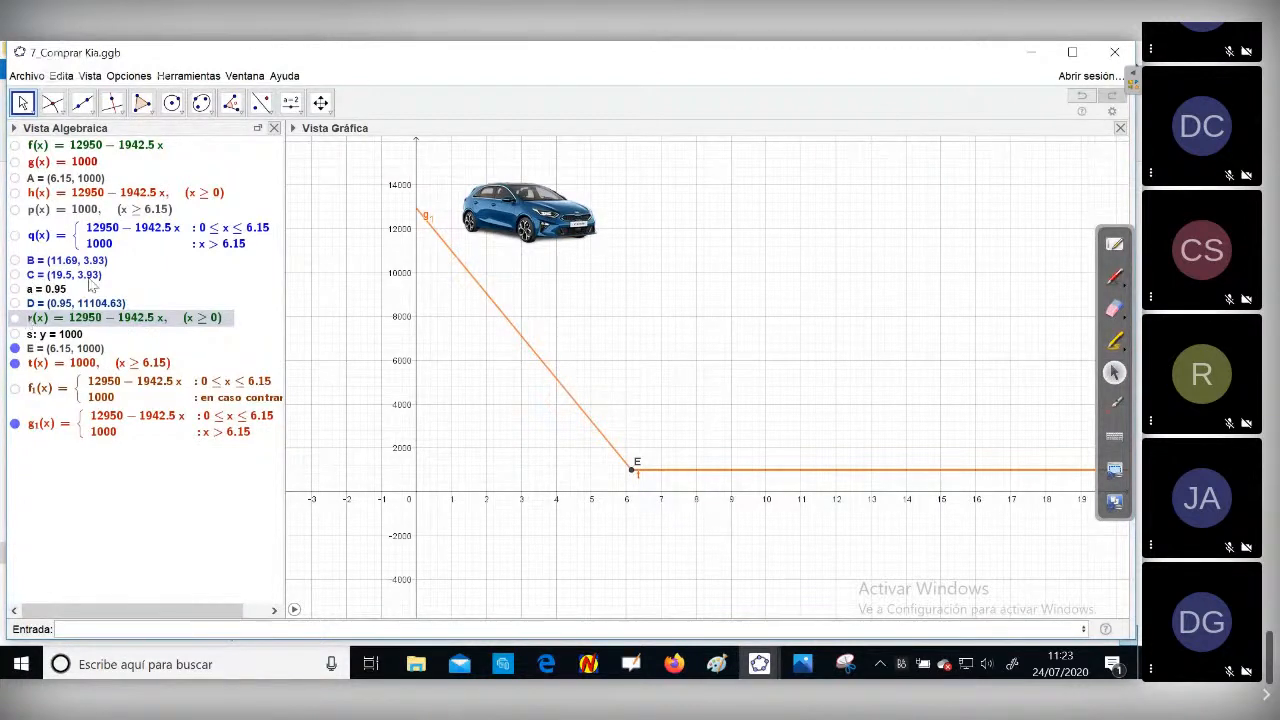
left_click(15, 261)
left_click(15, 261)
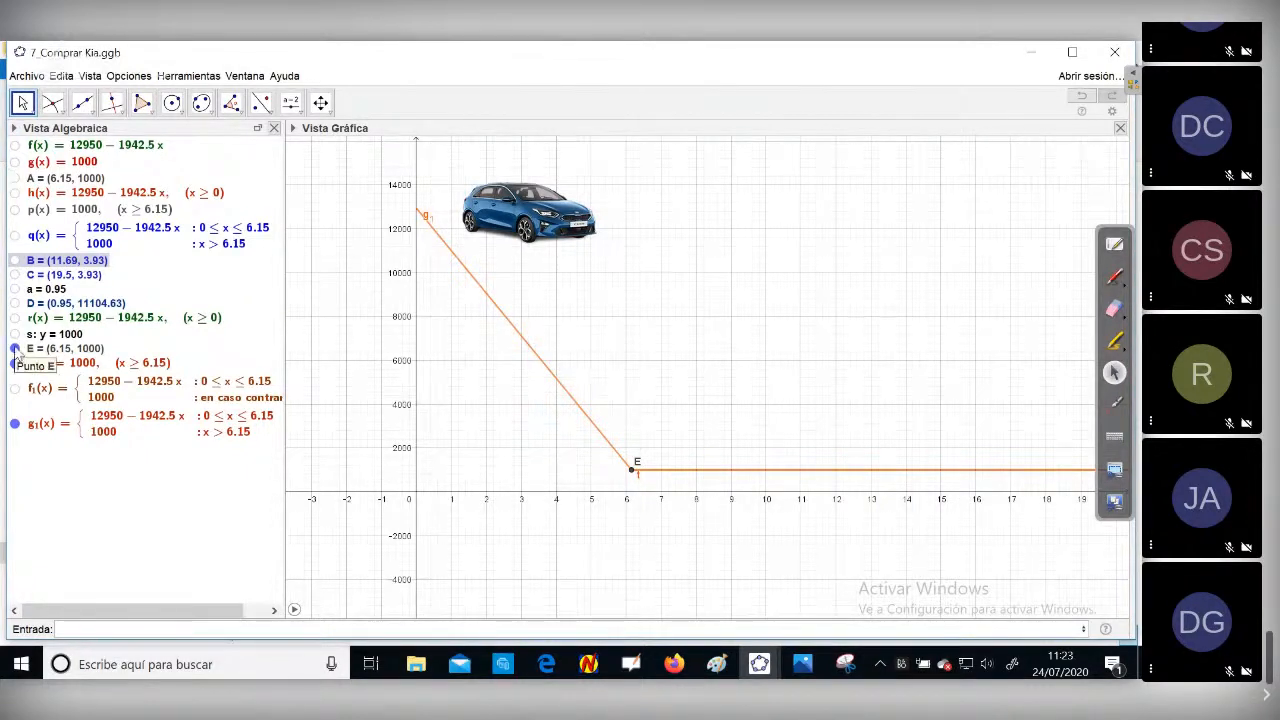
Show point D and slider a, reposition the slider in the graph, and set a to 0.
left_click(15, 304)
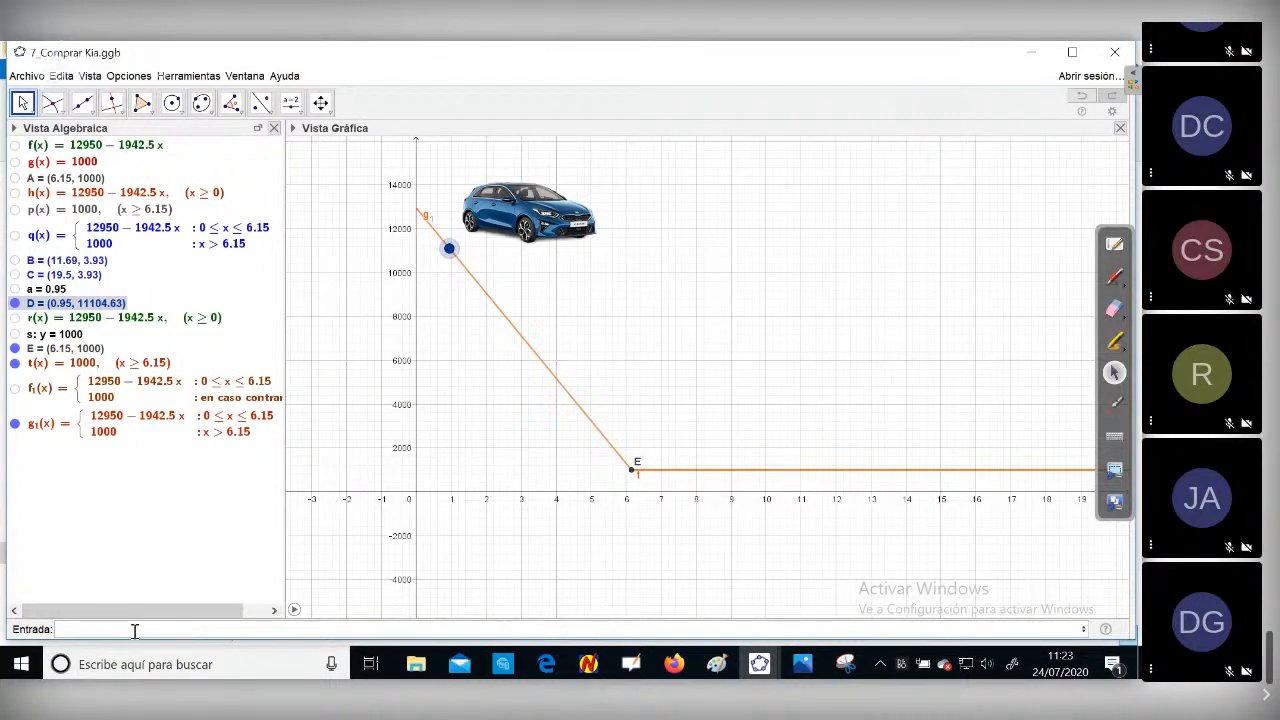
left_click(15, 289)
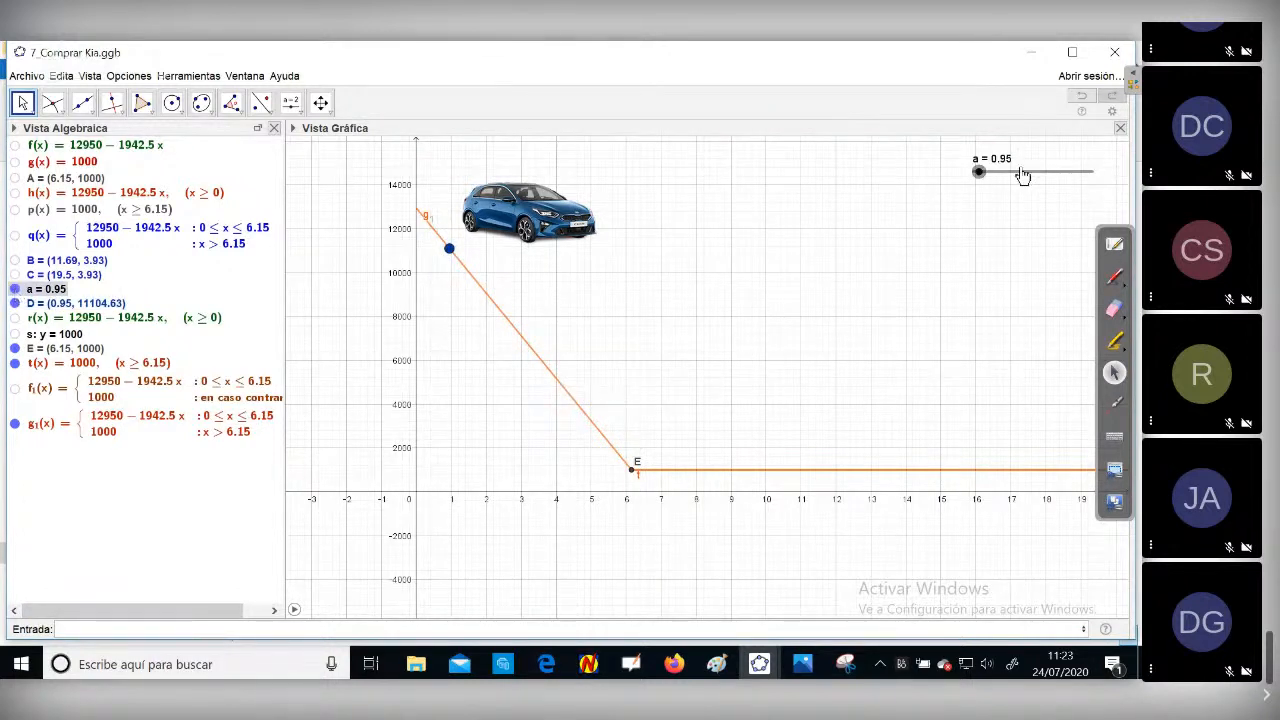
left_click_drag(1020, 171, 970, 167)
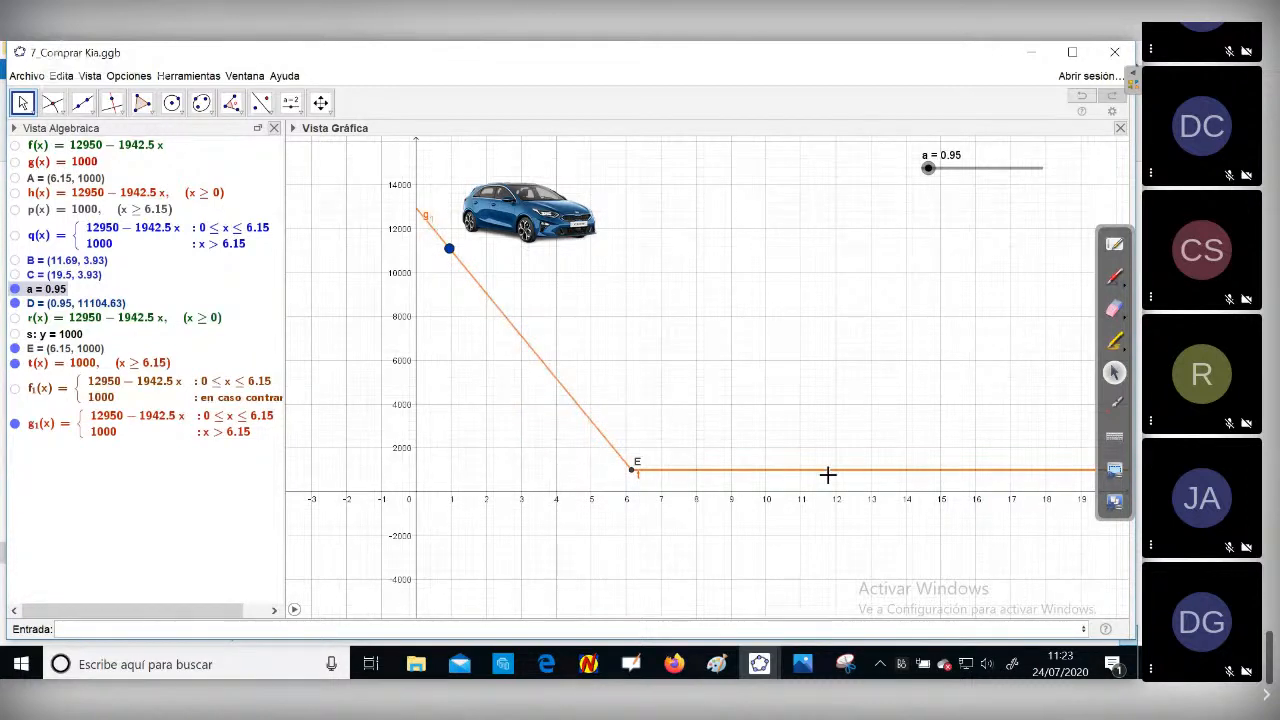
mouse_move(928, 168)
left_mouse_down()
mouse_move(997, 171)
mouse_move(923, 171)
left_mouse_up()
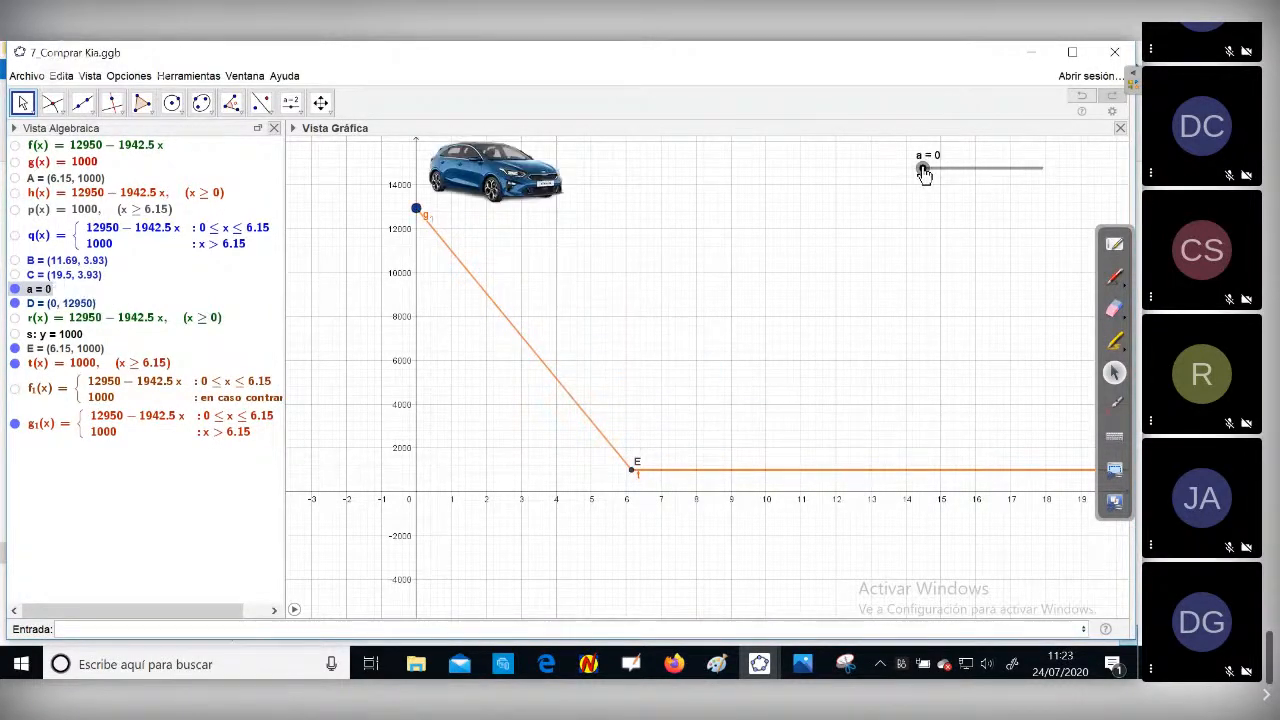
Examine how point D is defined, and test its movement by setting slider a to 1.5.
double_click(56, 308)
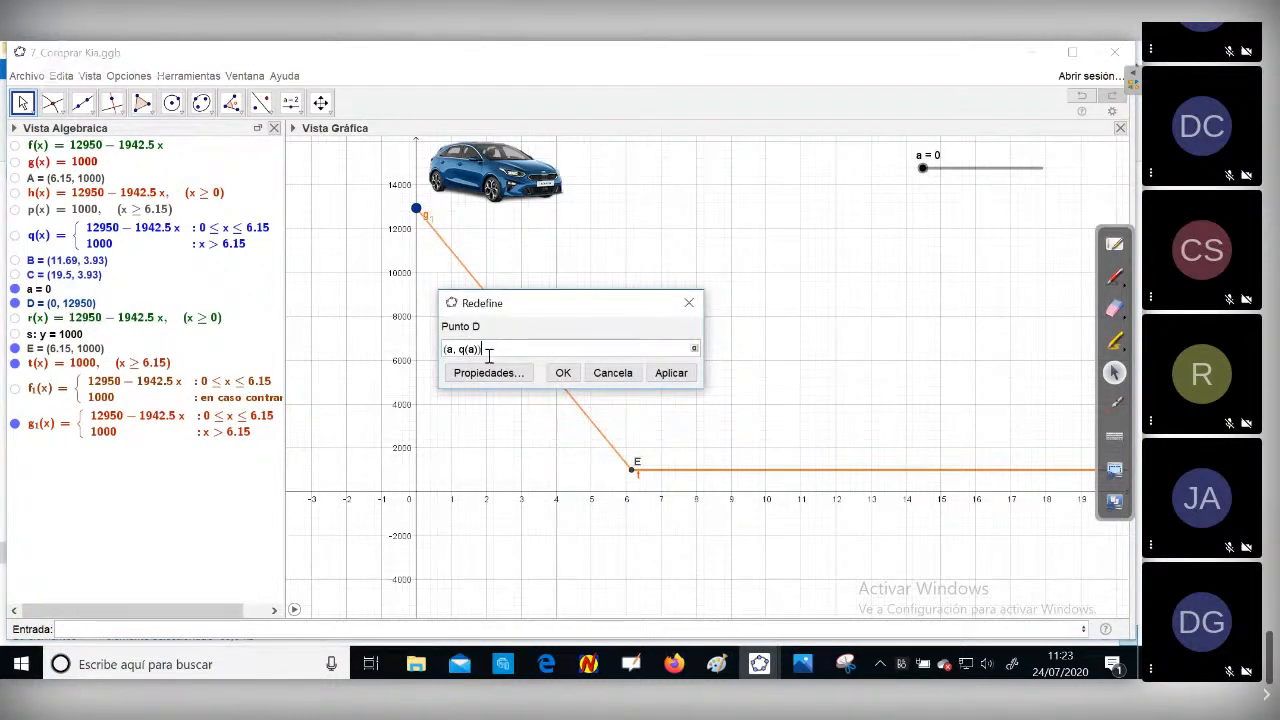
left_click_drag(515, 304, 721, 239)
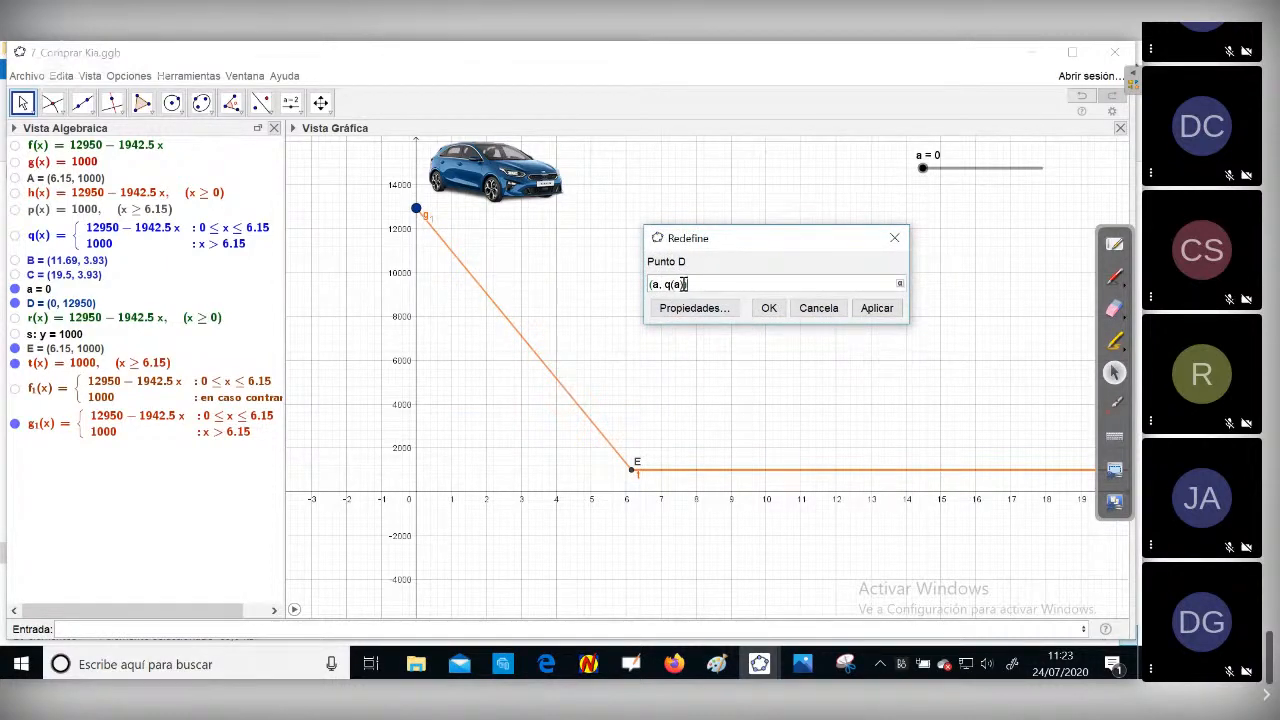
left_click(894, 238)
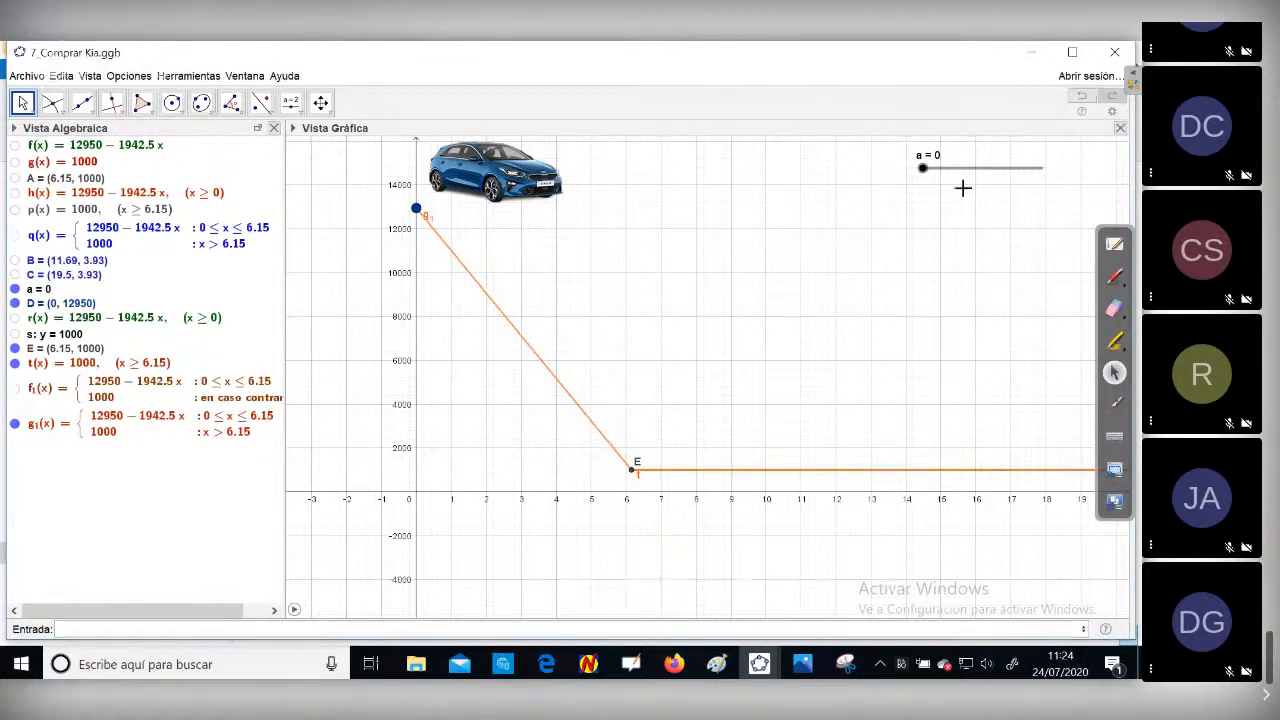
mouse_move(922, 168)
left_mouse_down()
mouse_move(994, 177)
mouse_move(932, 172)
left_mouse_up()
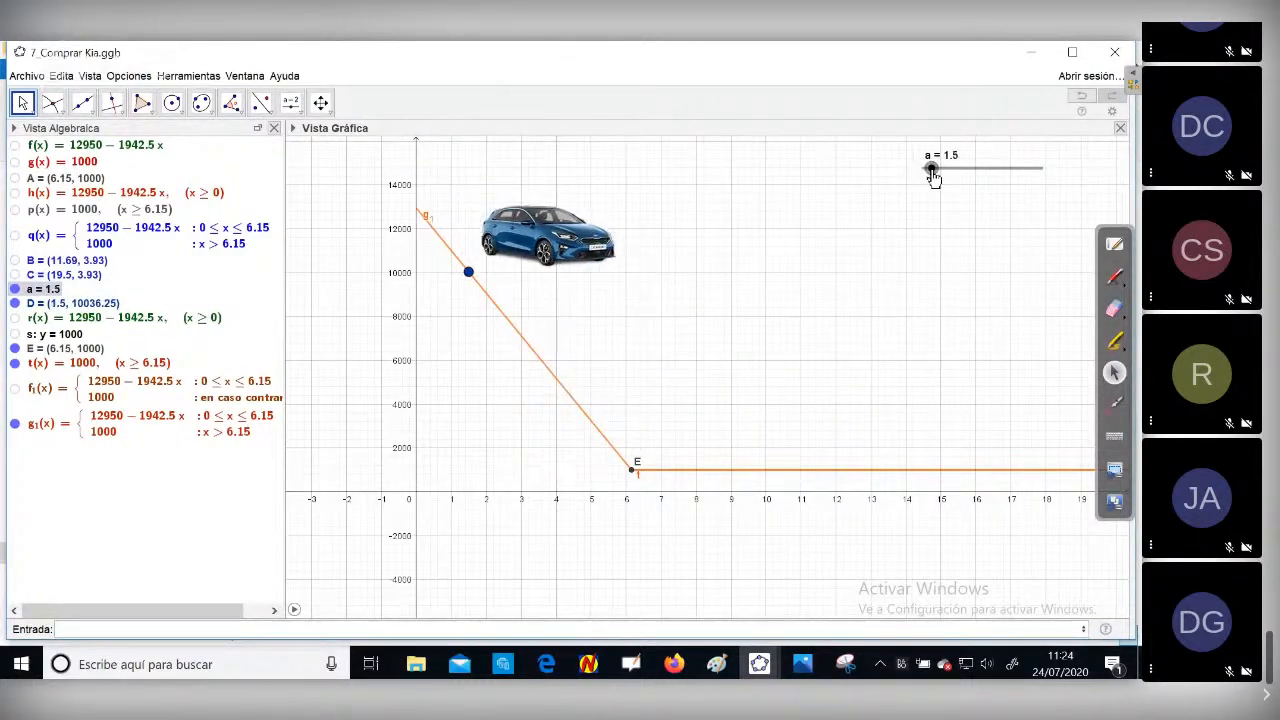
Examine the position properties of the car image to see which point anchors its corner.
left_click(567, 245)
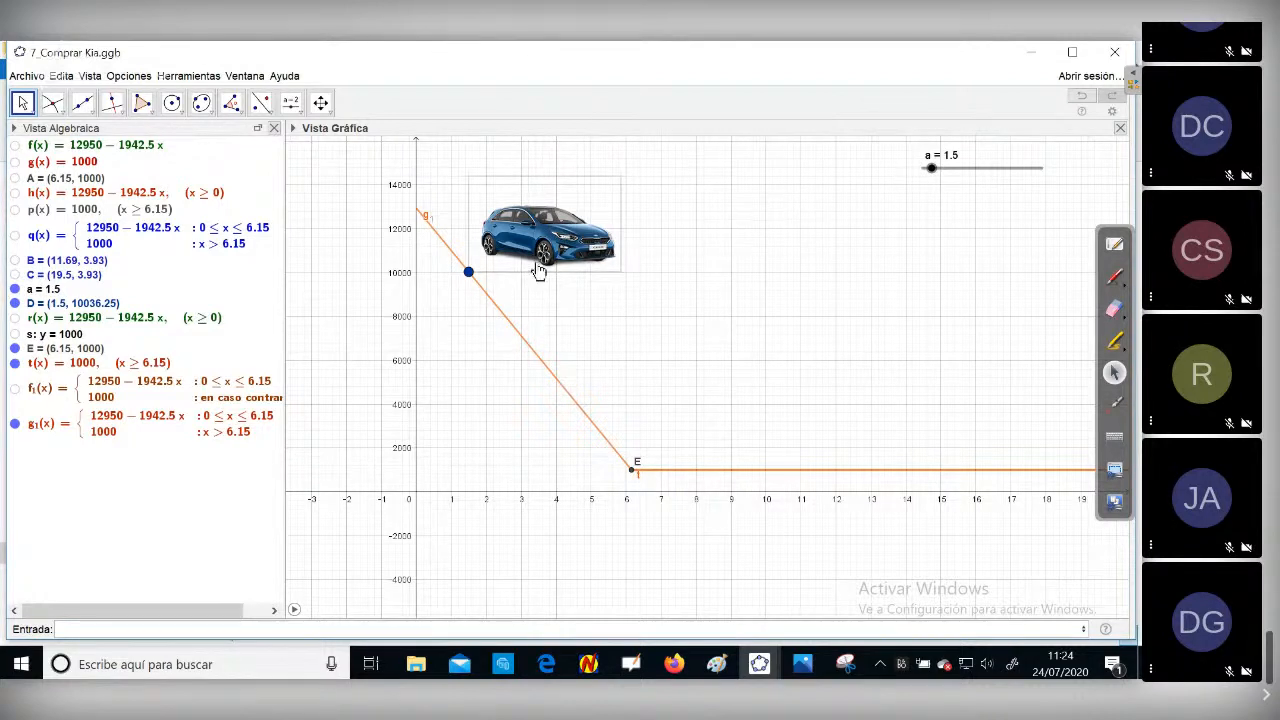
right_click(512, 242)
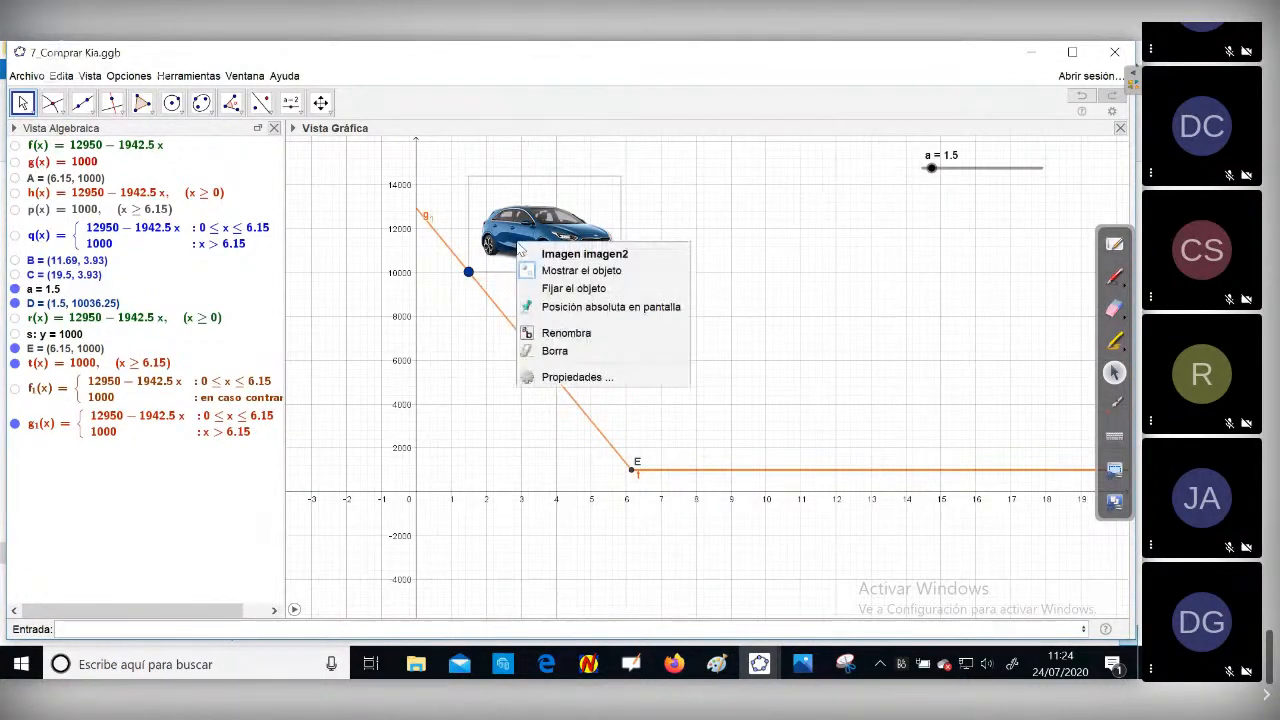
left_click(584, 377)
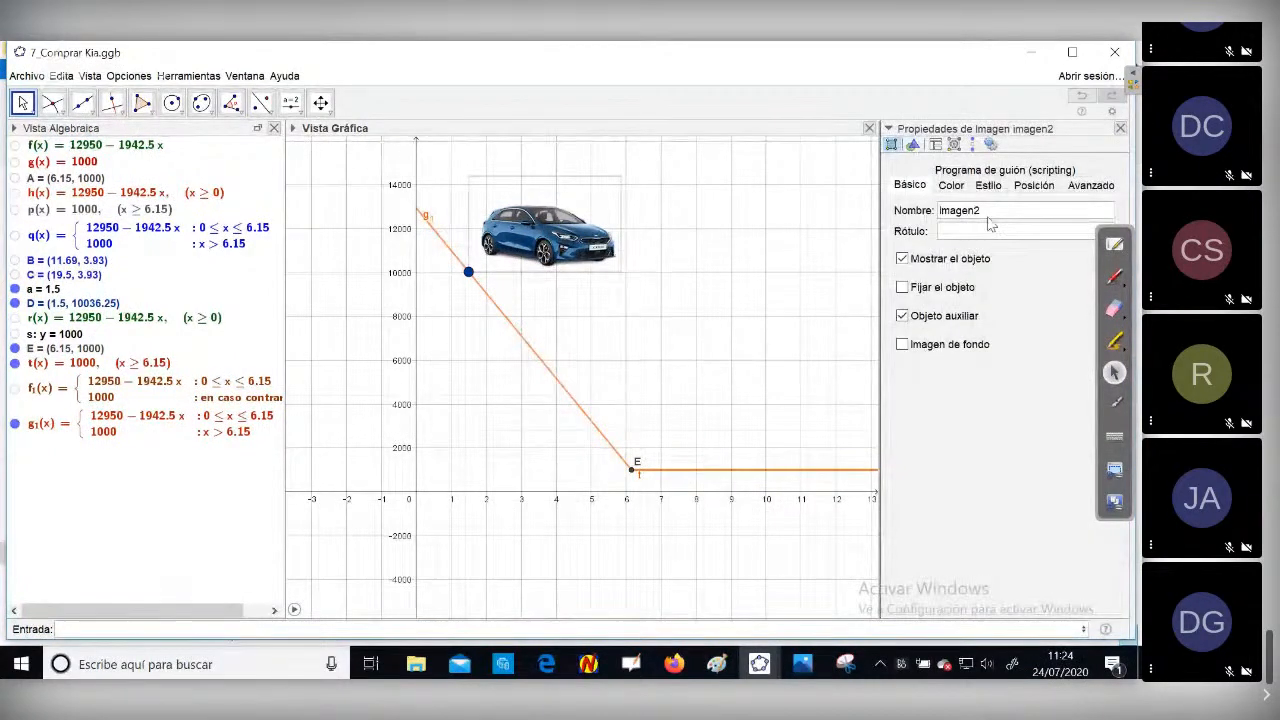
left_click(1030, 190)
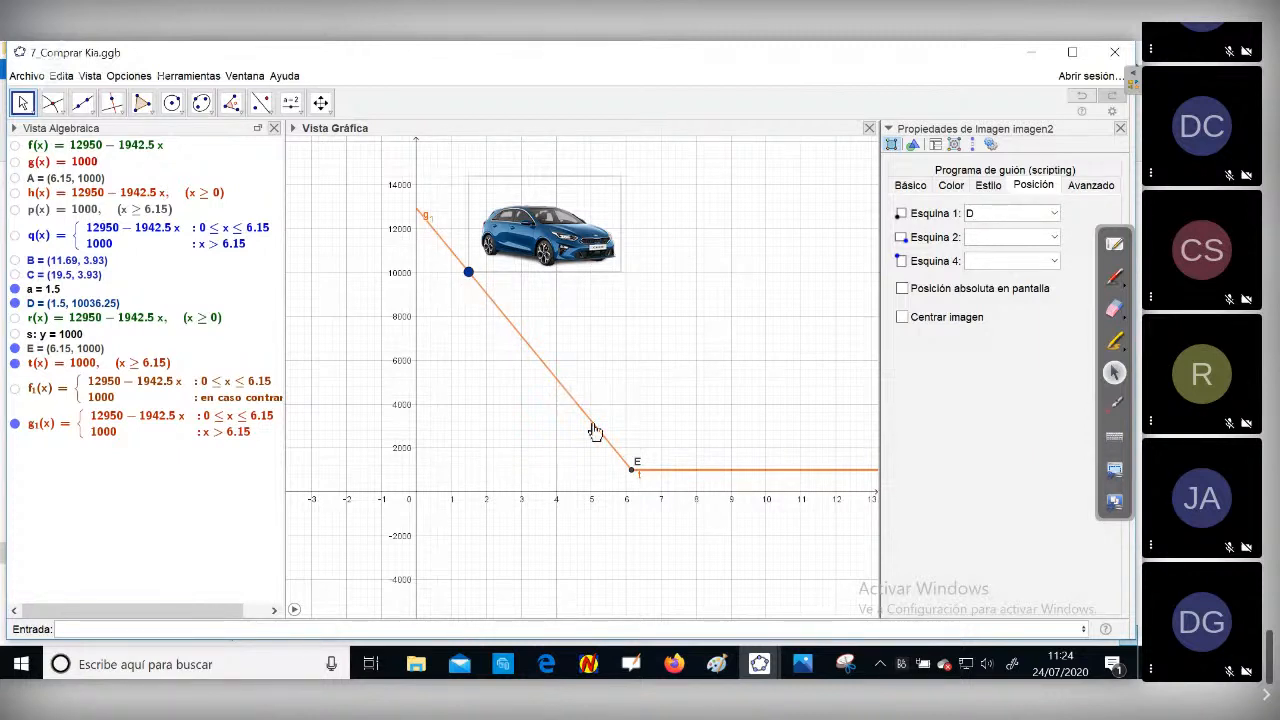
left_click(1120, 131)
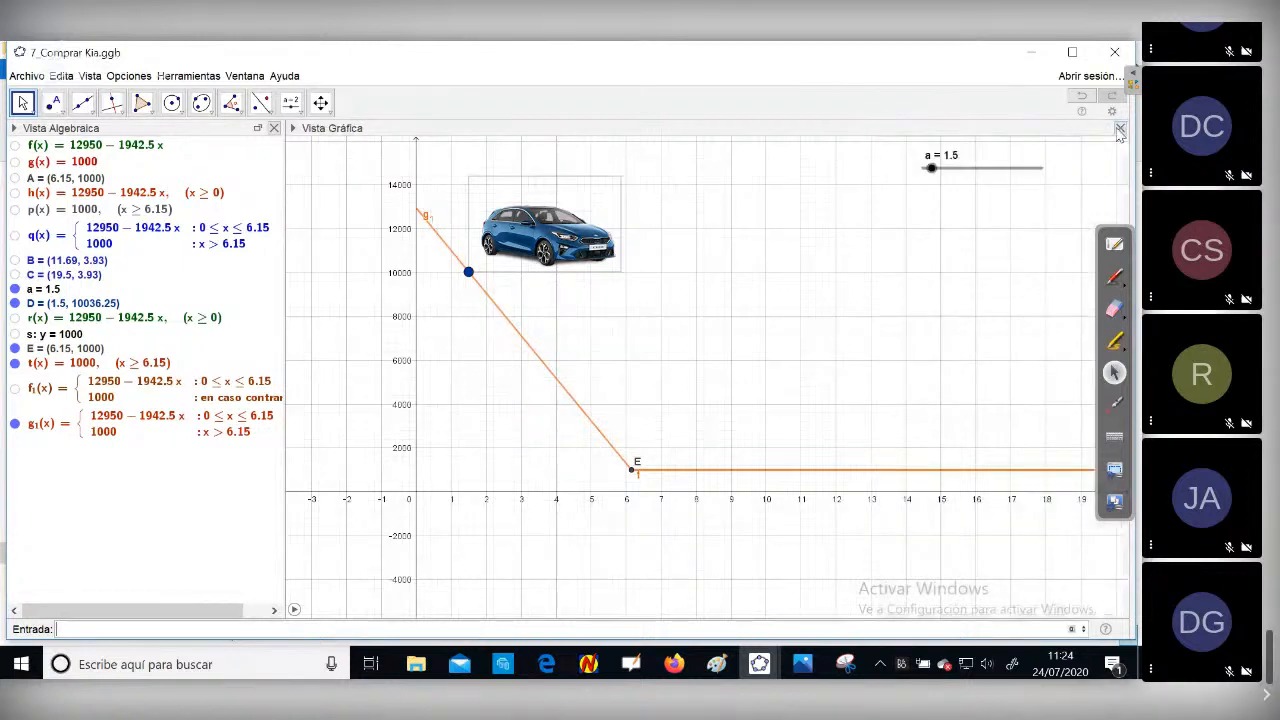
Animate the car along the piecewise function, and close the file without saving the changes.
left_click(296, 611)
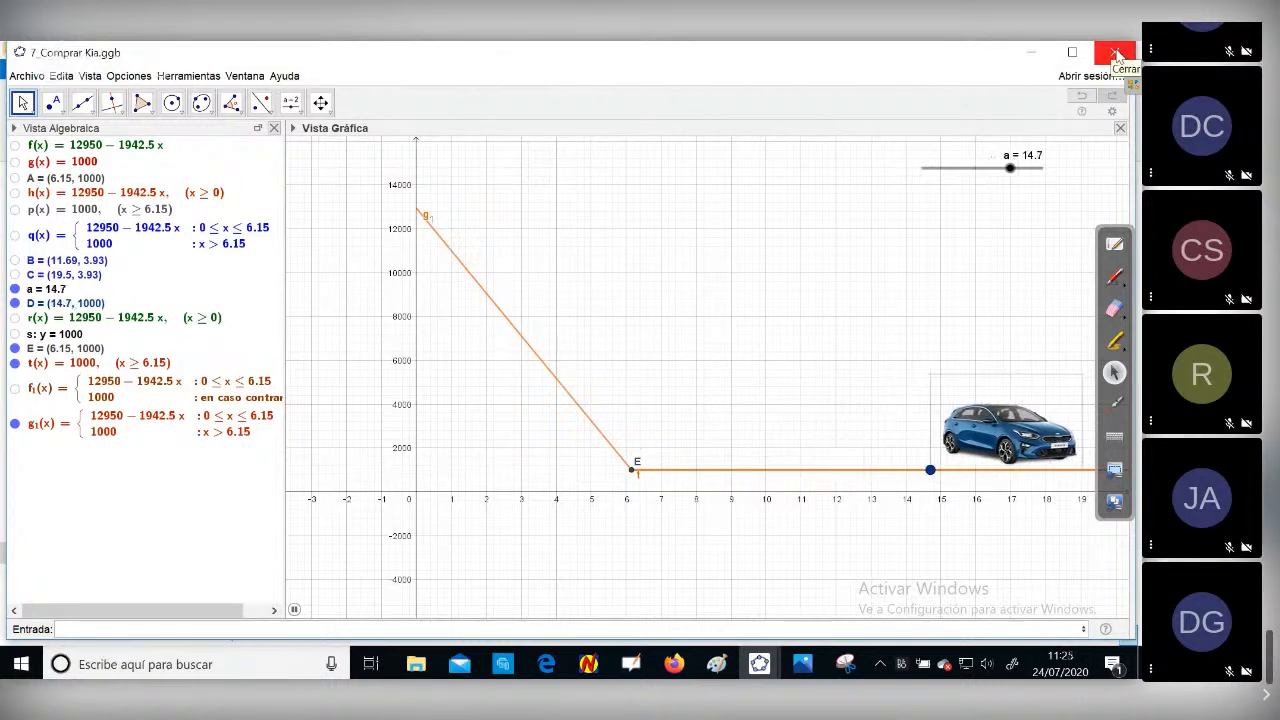
left_click(1118, 55)
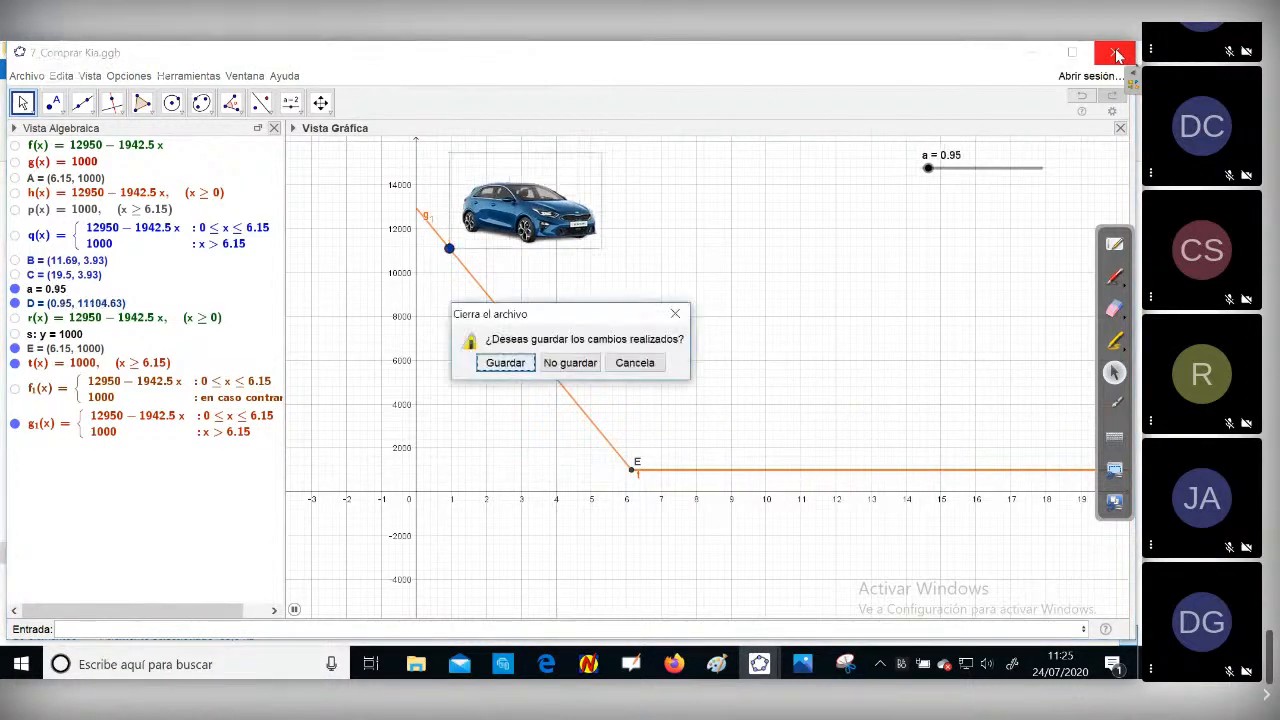
left_click(571, 363)
Open the file 8_Ricky Rubio.ggb and switch to the OpenBoard page with the TRIPLE DEFINITIVO problem statement.
left_click(770, 378)
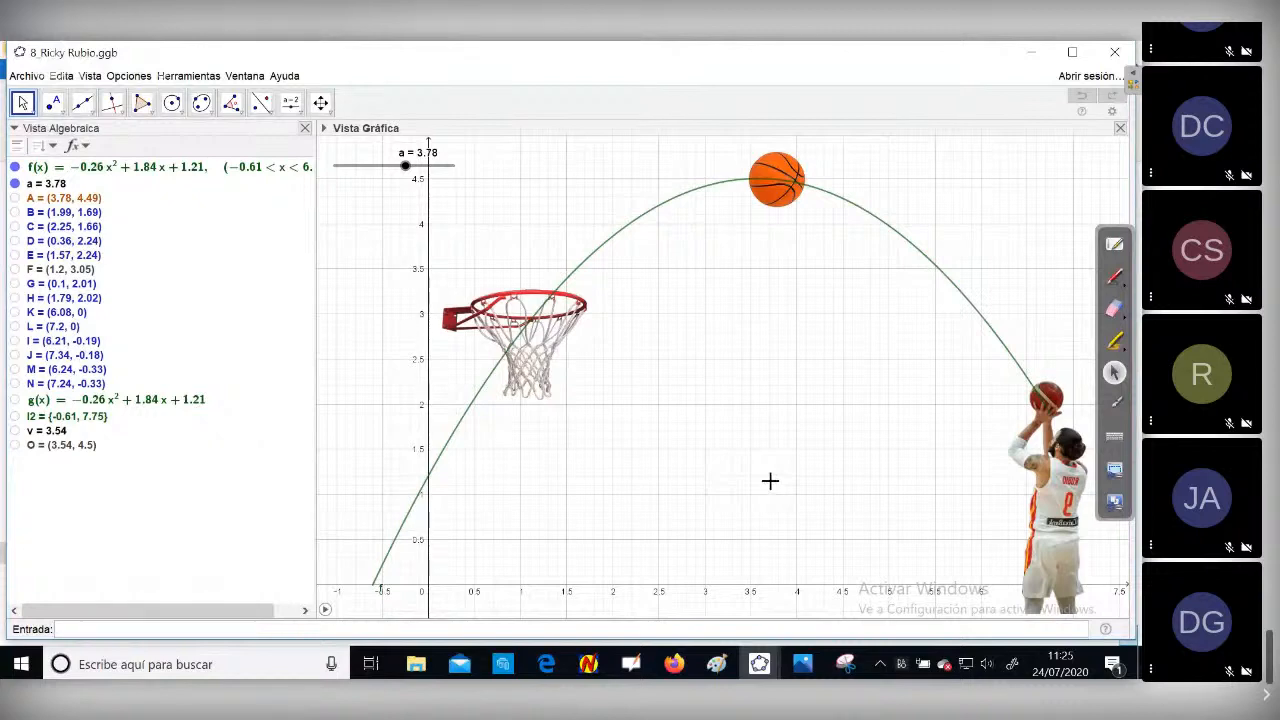
left_click(631, 666)
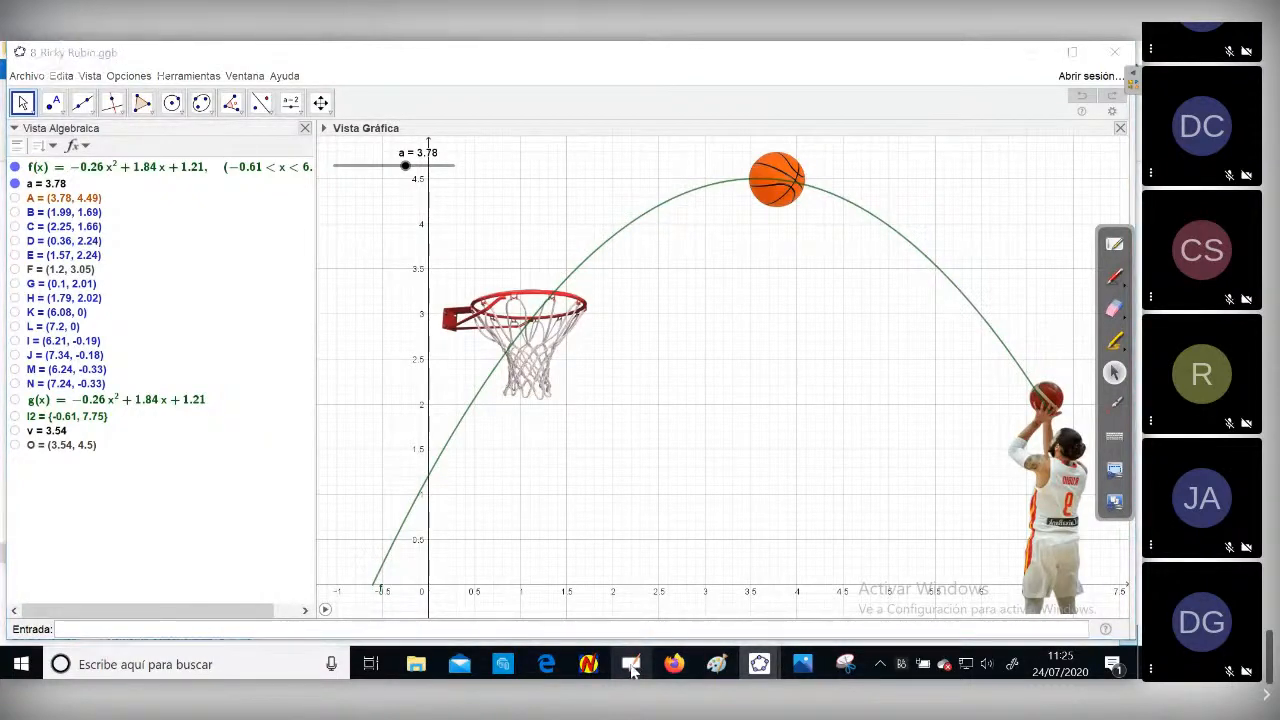
left_click(1114, 247)
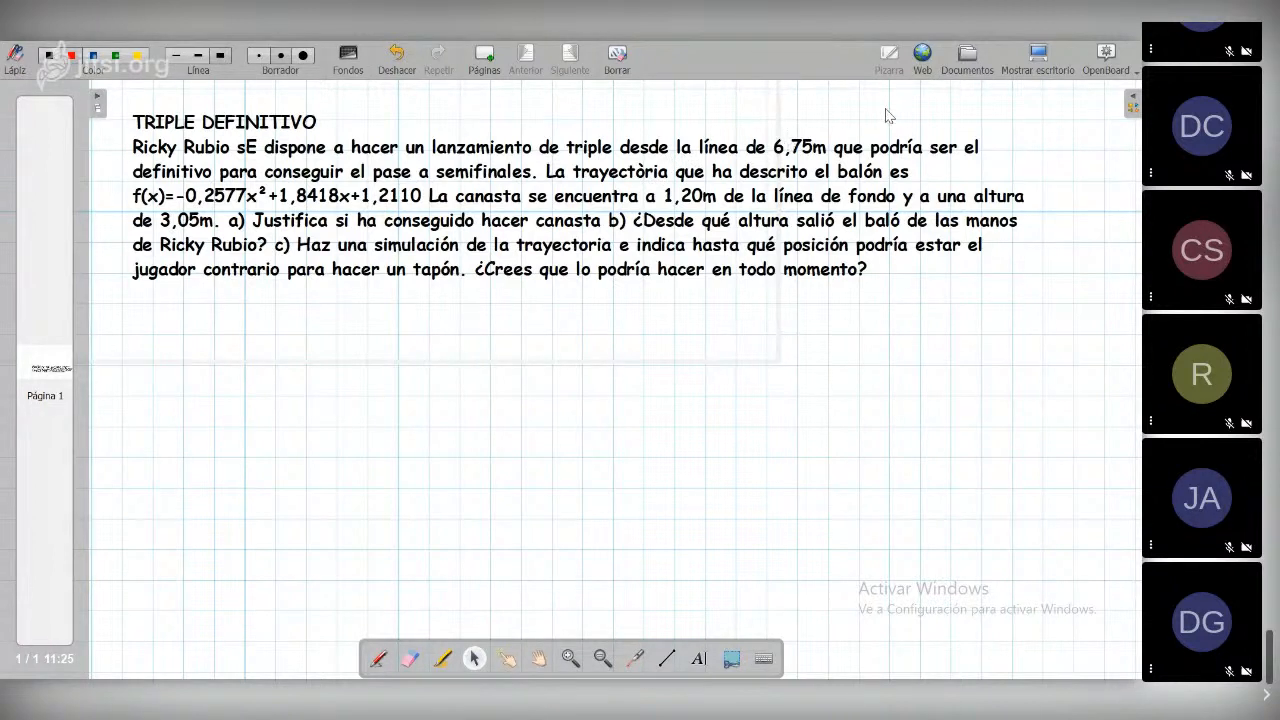
Mark the 6,75m line, the f(x) formula, and the 1,20m and 3,05m values in red pen on the problem statement.
left_click(378, 658)
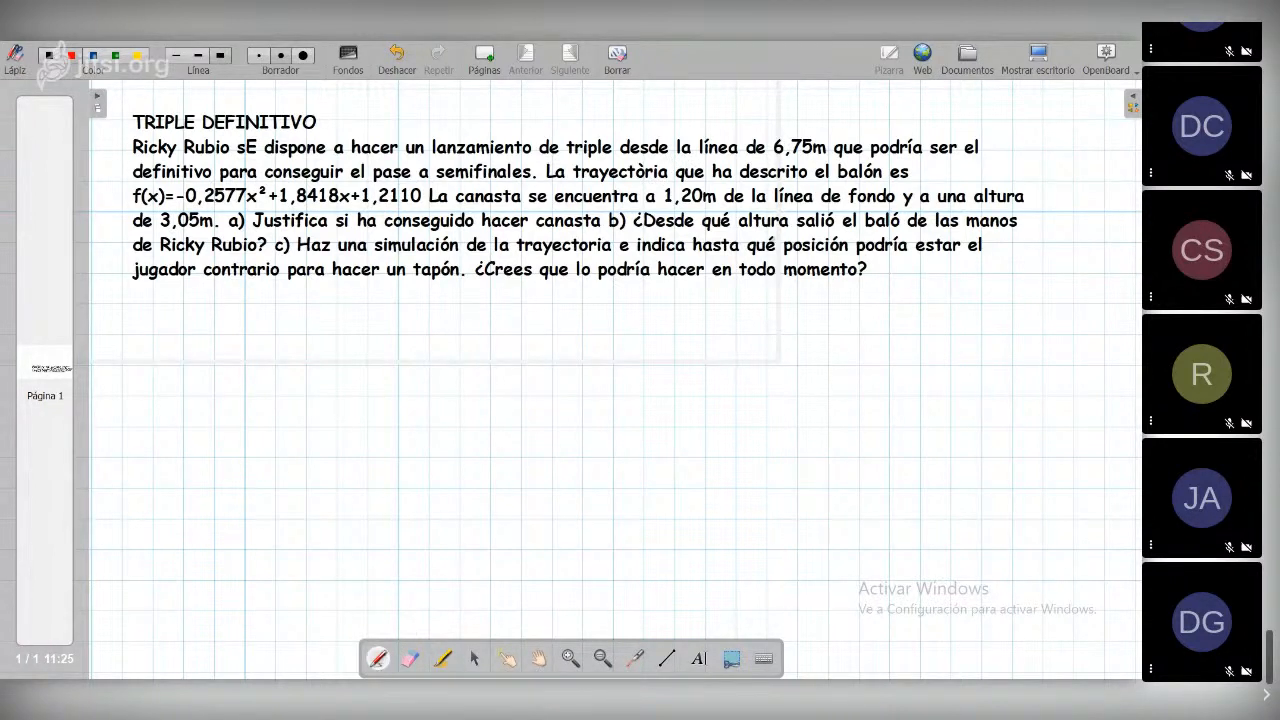
mouse_move(818, 133)
left_mouse_down()
mouse_move(770, 113)
mouse_move(741, 135)
mouse_move(840, 160)
mouse_move(757, 106)
mouse_move(678, 116)
mouse_move(626, 158)
mouse_move(824, 161)
left_mouse_up()
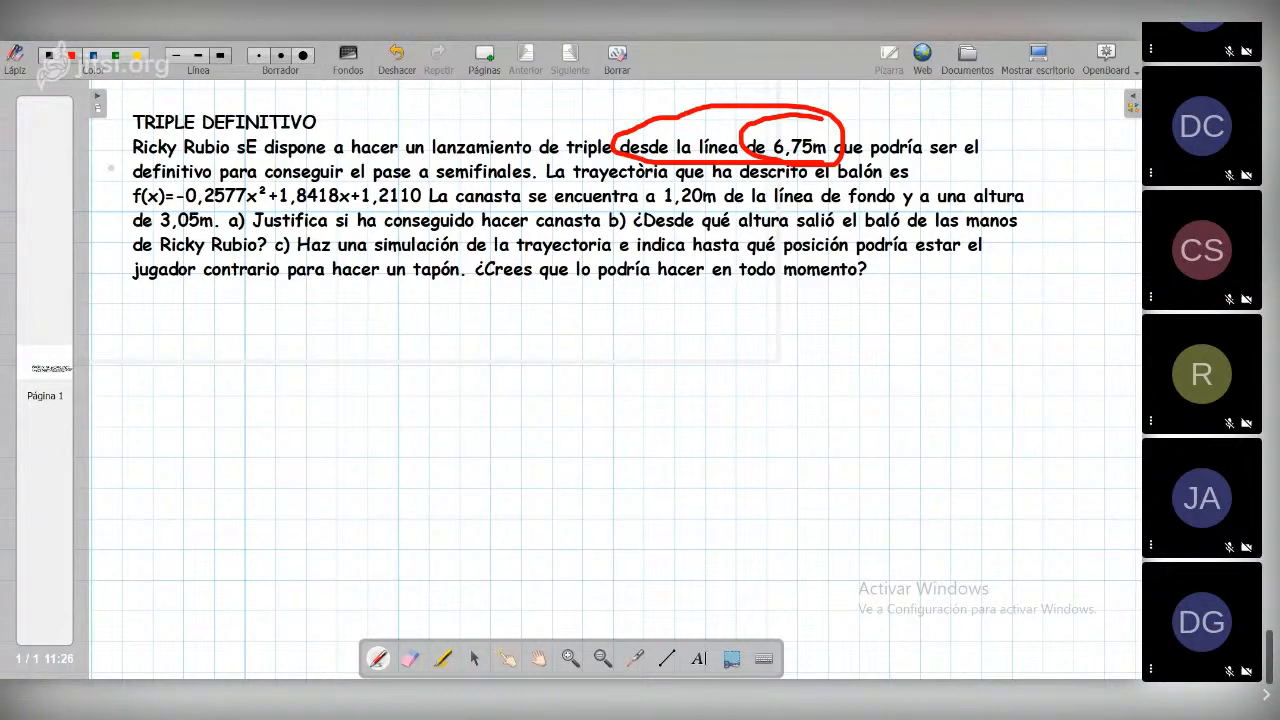
mouse_move(112, 165)
left_mouse_down()
mouse_move(295, 211)
mouse_move(437, 172)
mouse_move(92, 176)
left_mouse_up()
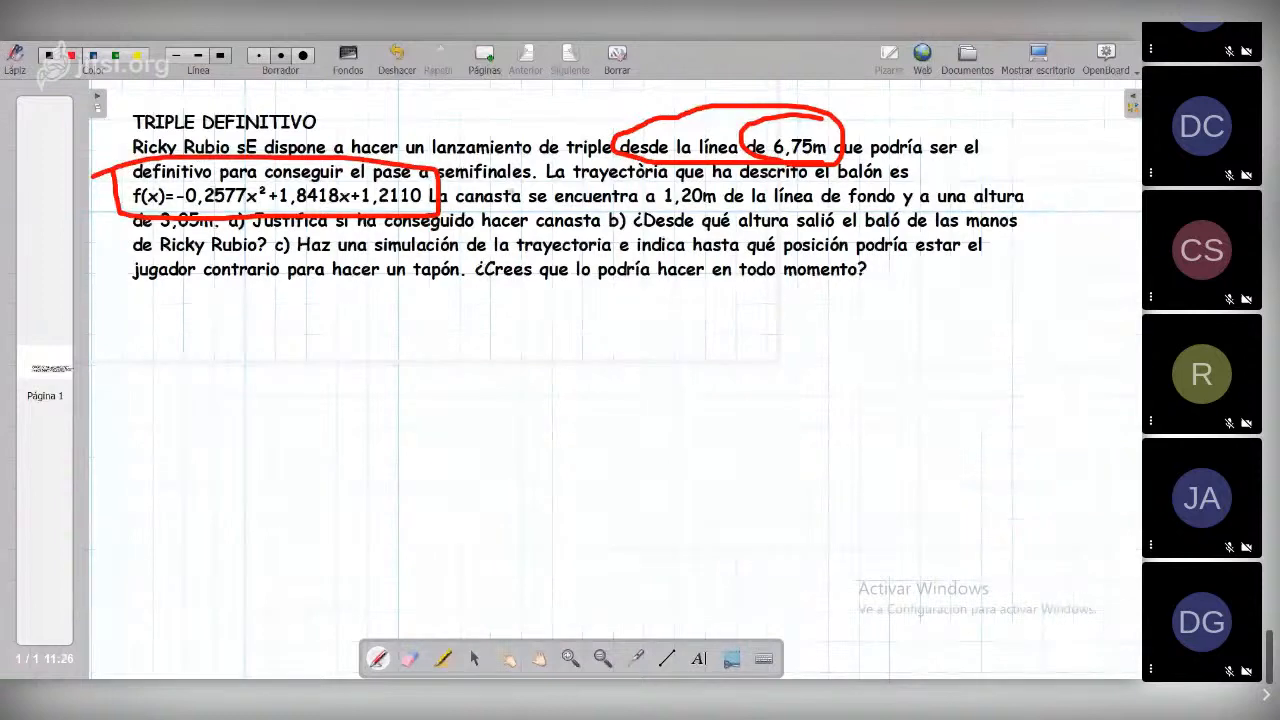
mouse_move(700, 208)
left_mouse_down()
mouse_move(722, 188)
mouse_move(650, 190)
mouse_move(700, 212)
left_mouse_up()
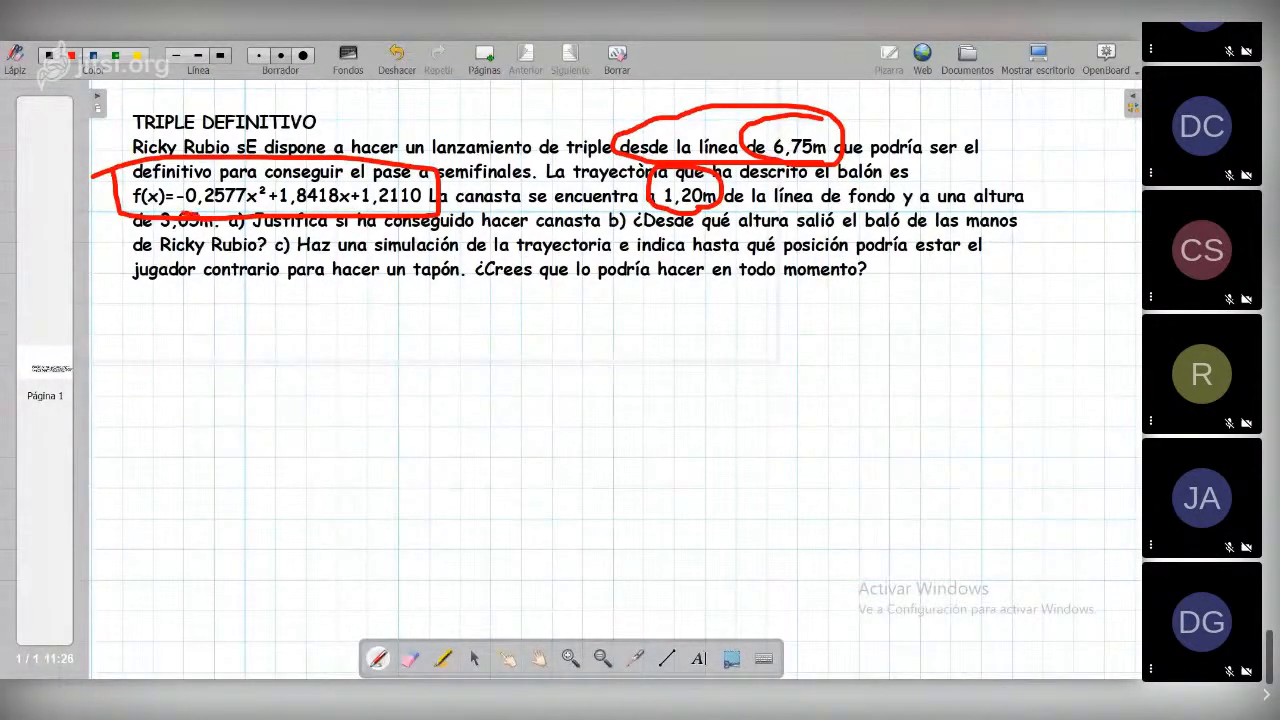
mouse_move(184, 209)
left_mouse_down()
mouse_move(138, 230)
mouse_move(218, 231)
left_mouse_up()
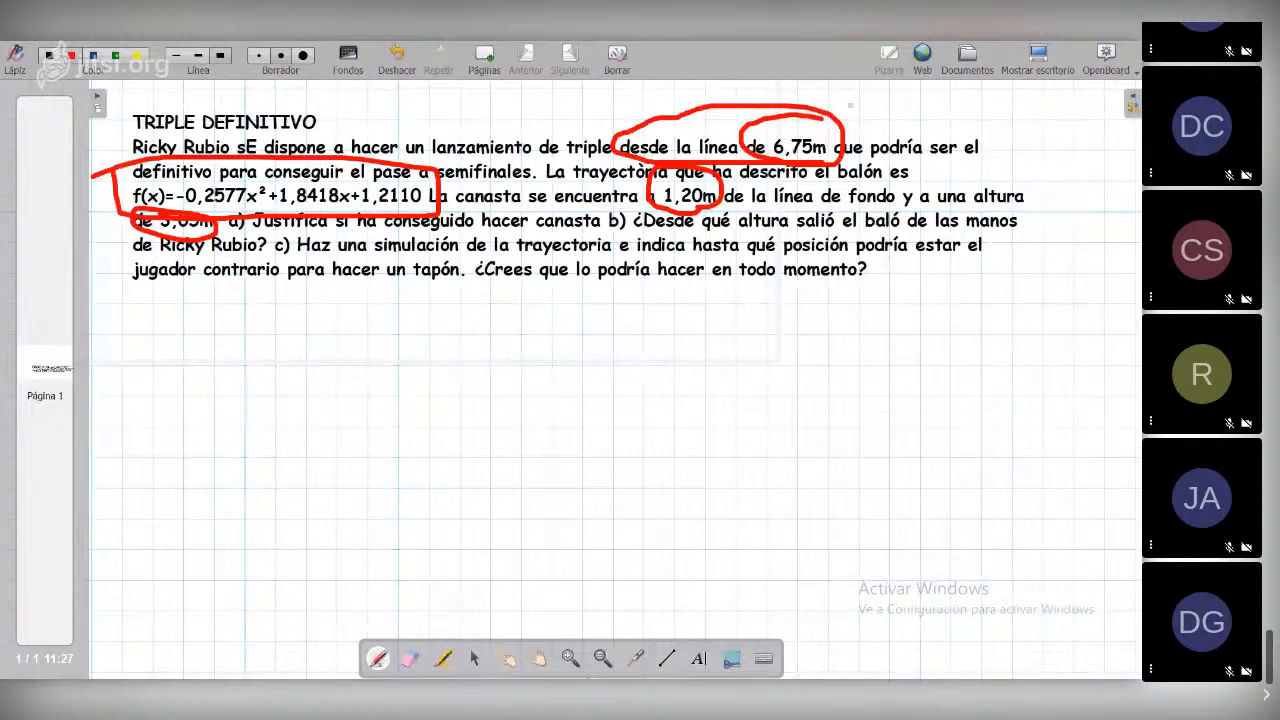
Switch from the whiteboard page to the GeoGebra file 8_Ricky Rubio.ggb and show point O at the top of the parabola.
left_click(1045, 55)
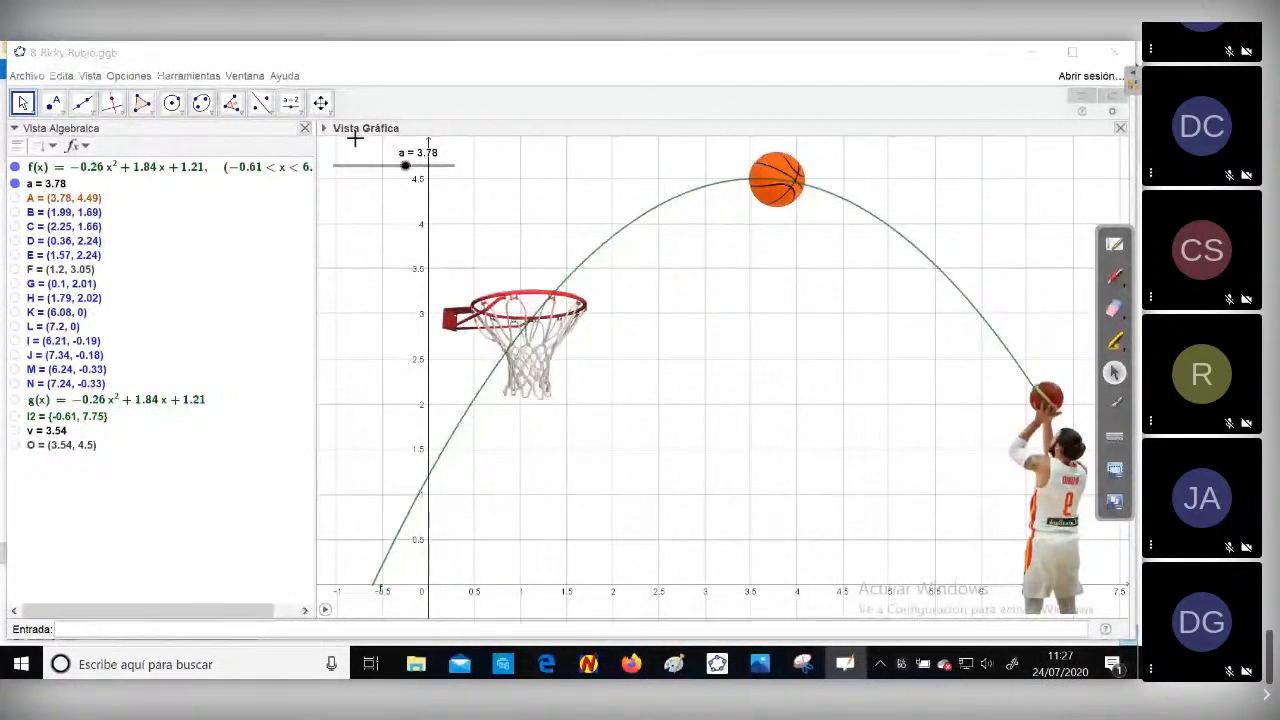
left_click(324, 106)
mouse_move(720, 366)
left_mouse_down()
mouse_move(683, 349)
mouse_move(701, 370)
left_mouse_up()
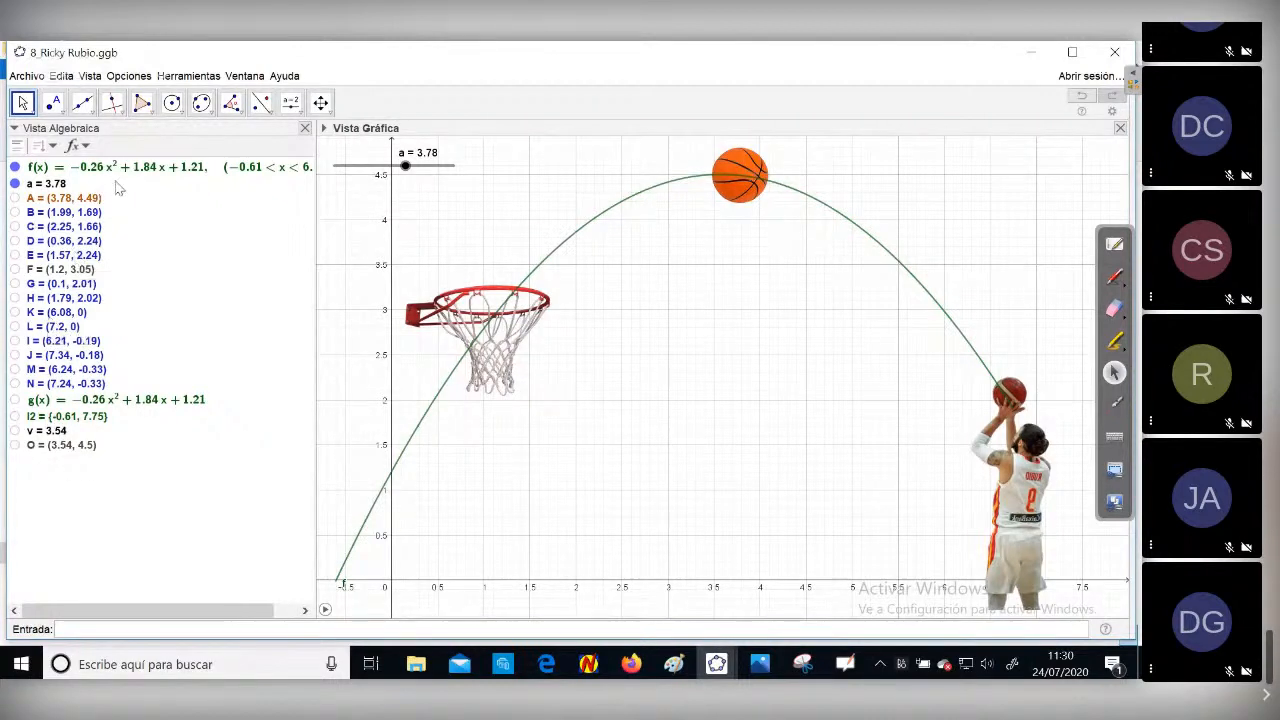
left_click(15, 445)
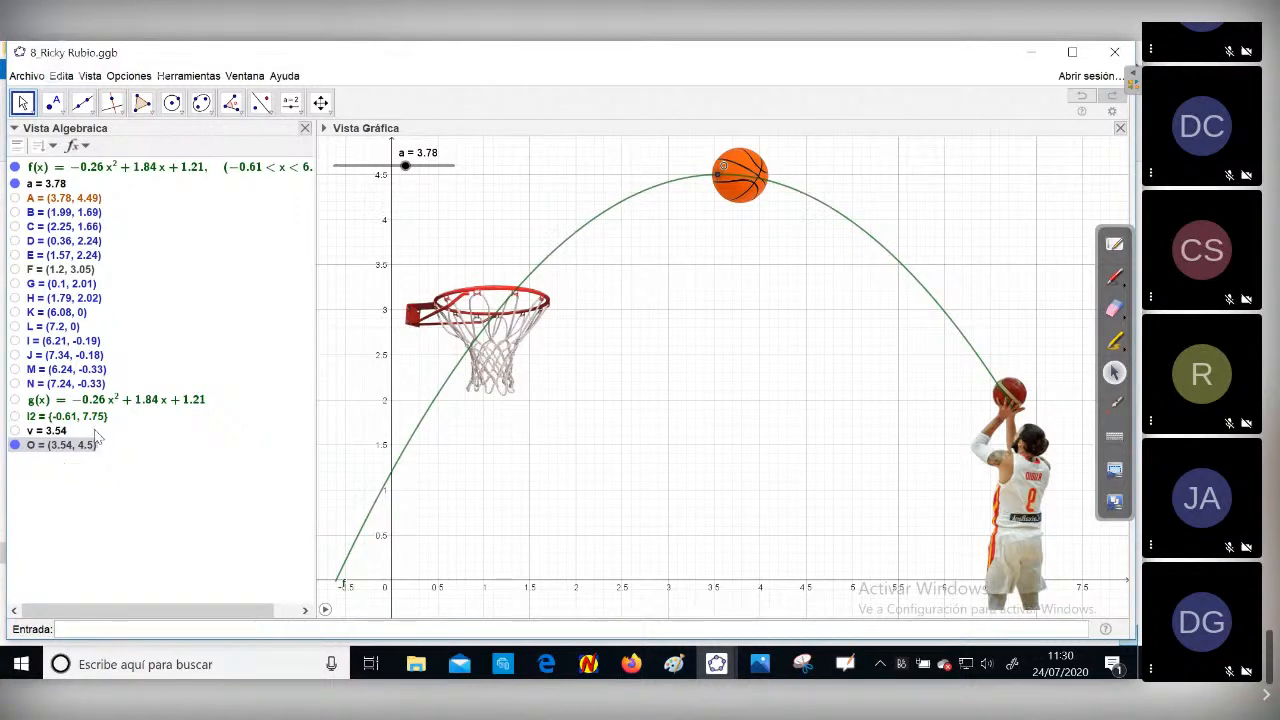
Circle point O's height in red pen with an arrow towards it, and handwrite 4,5 beside the basketball.
left_click(1115, 280)
mouse_move(166, 441)
left_mouse_down()
mouse_move(120, 430)
mouse_move(127, 462)
left_mouse_up()
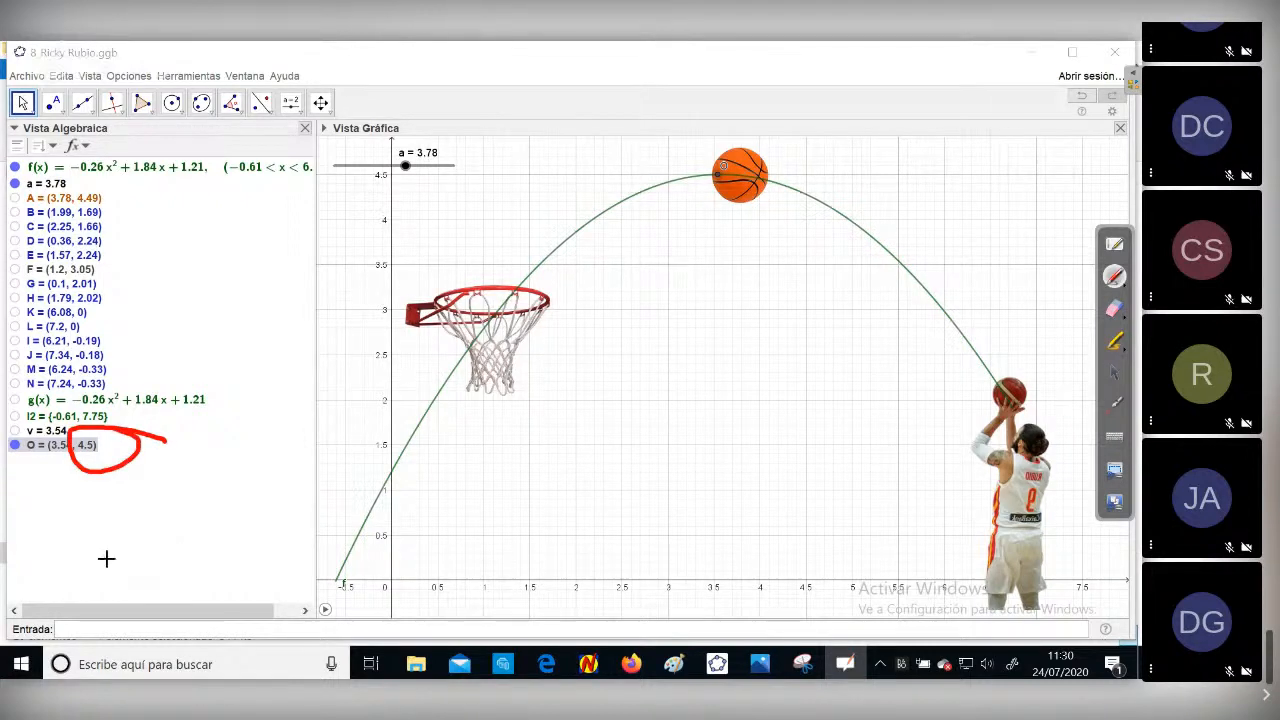
mouse_move(188, 530)
left_mouse_down()
mouse_move(128, 497)
mouse_move(114, 469)
mouse_move(140, 488)
left_mouse_up()
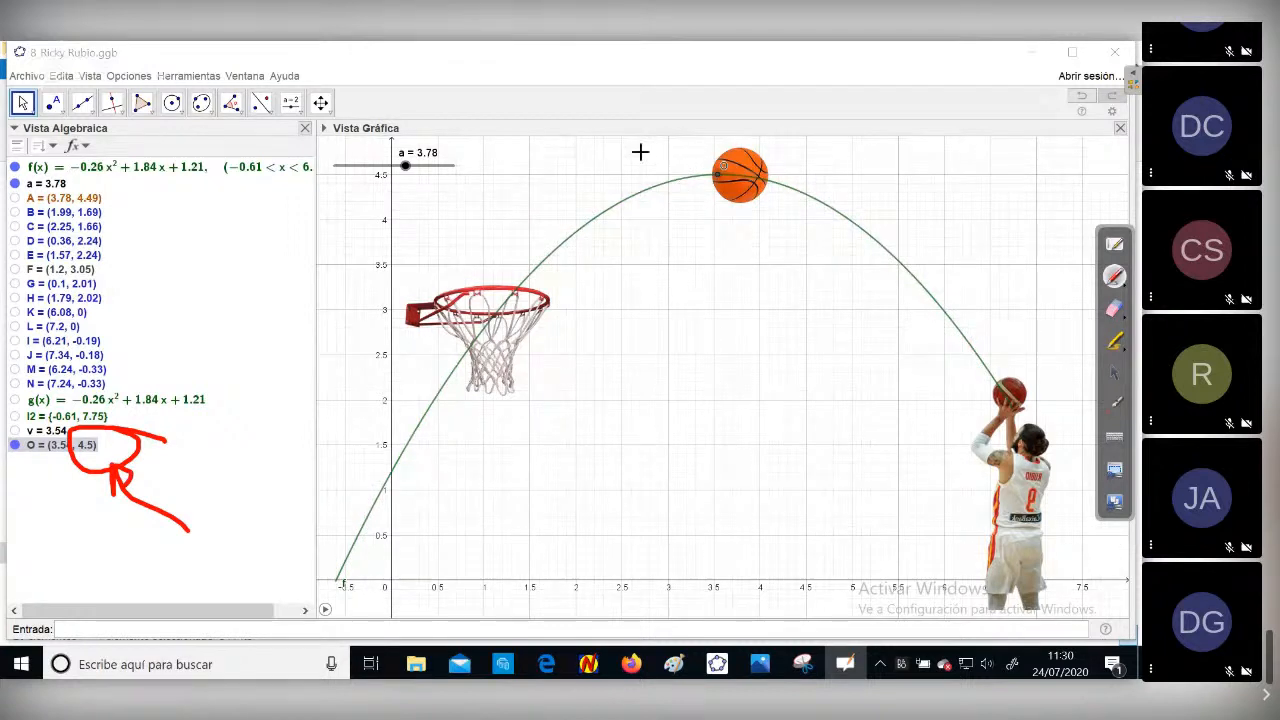
mouse_move(640, 152)
left_mouse_down()
mouse_move(684, 178)
mouse_move(706, 146)
left_mouse_up()
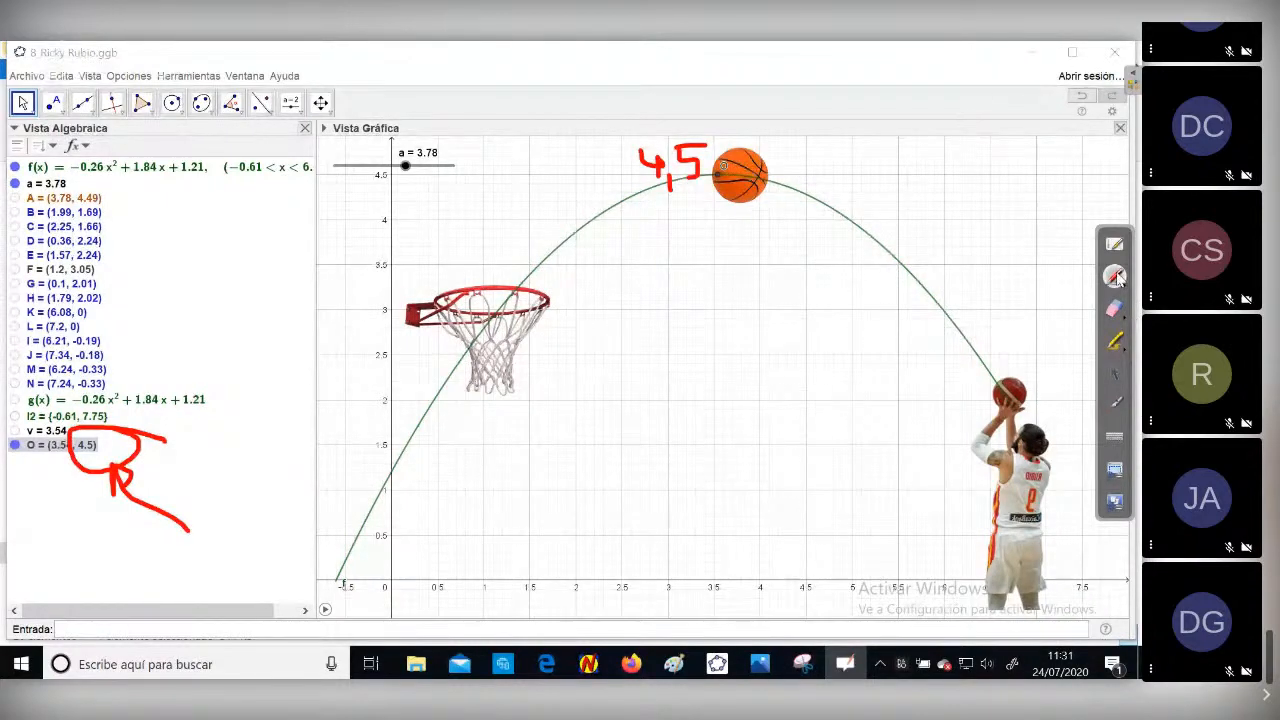
Minimize the Ricky Rubio construction and open the file 9_Bombilla from the WEBINAR GEOGEBRA folder.
left_click(1116, 372)
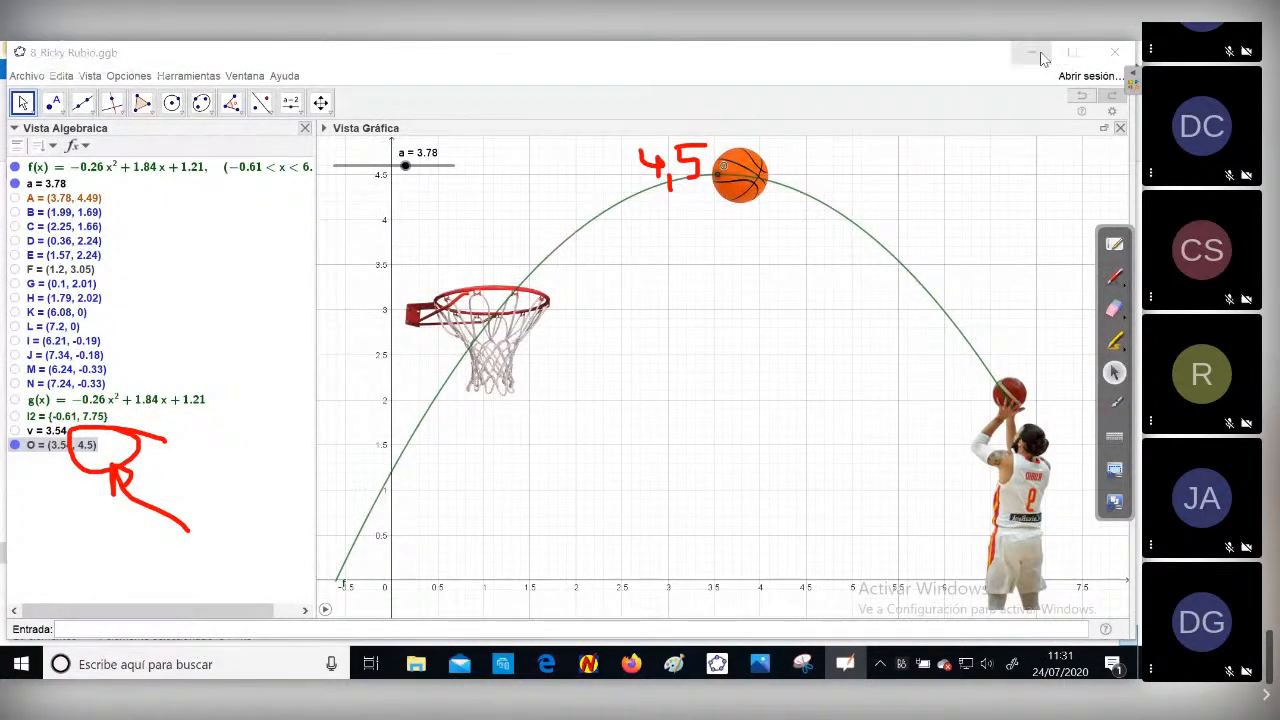
left_click(1034, 51)
double_click(856, 392)
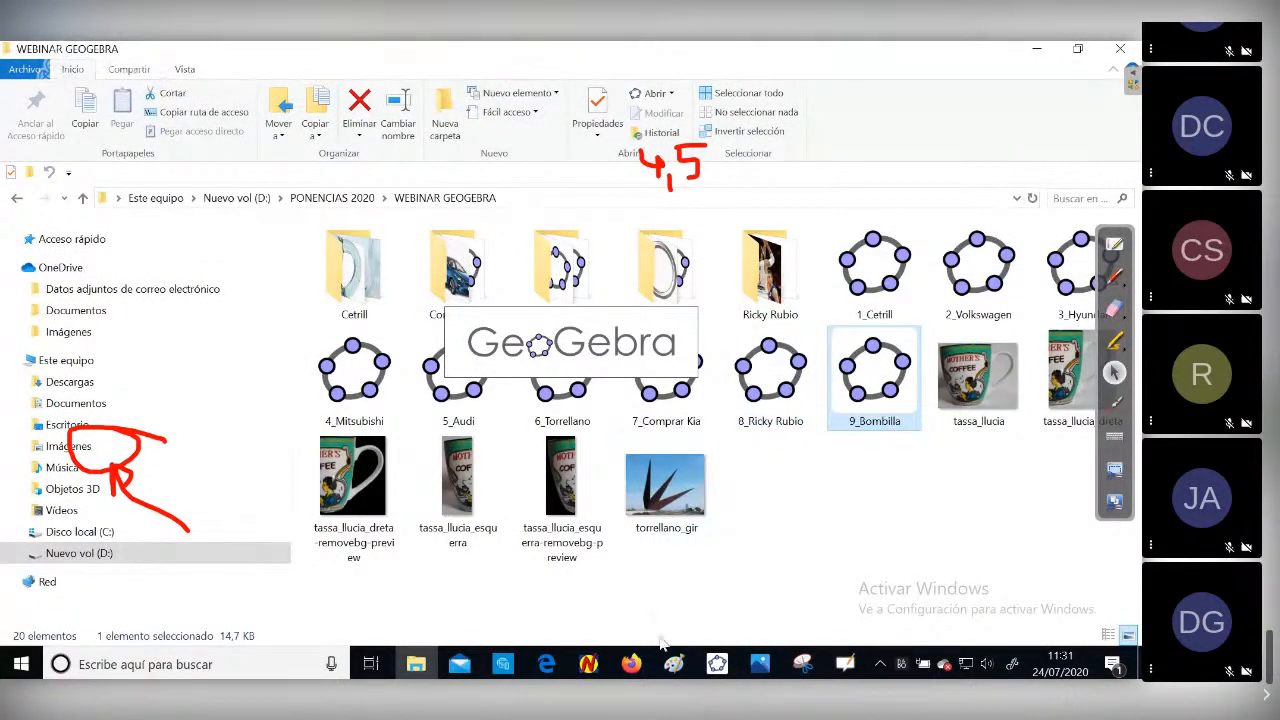
Erase the red pen marks from the screen and enlarge the bulb profile in the 2D graphics view.
left_click(1114, 308)
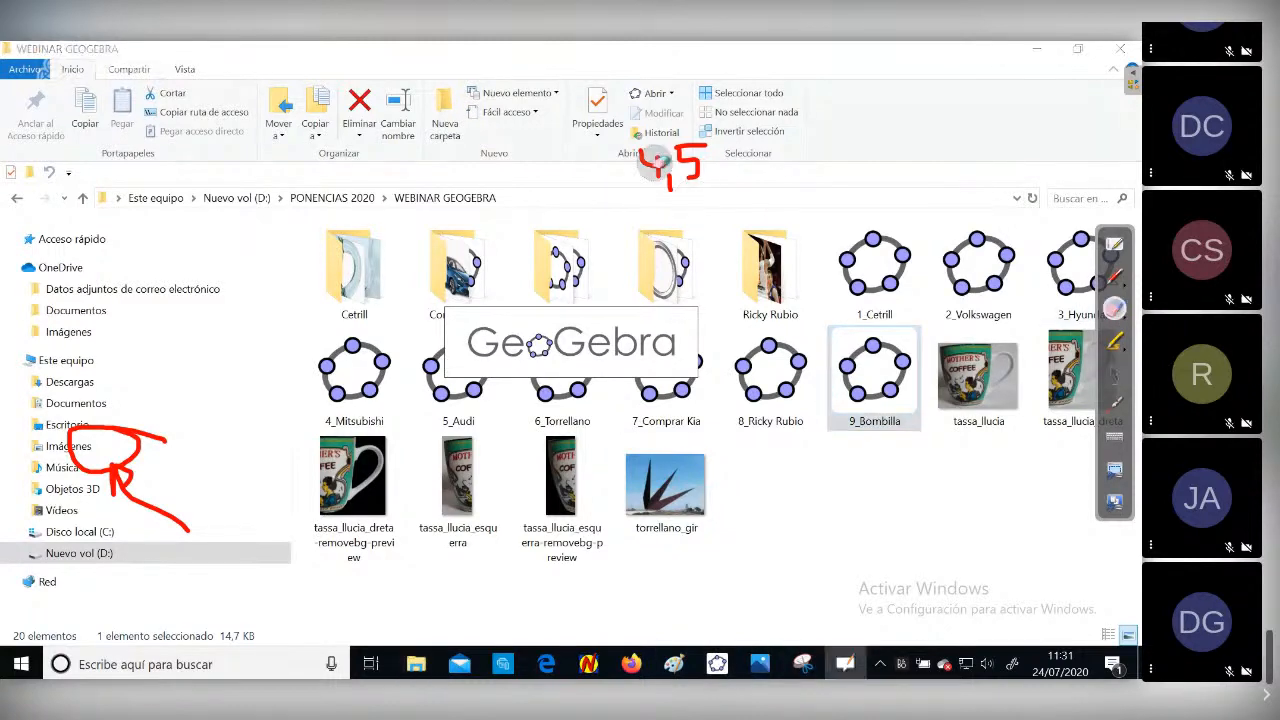
left_click_drag(655, 162, 672, 160)
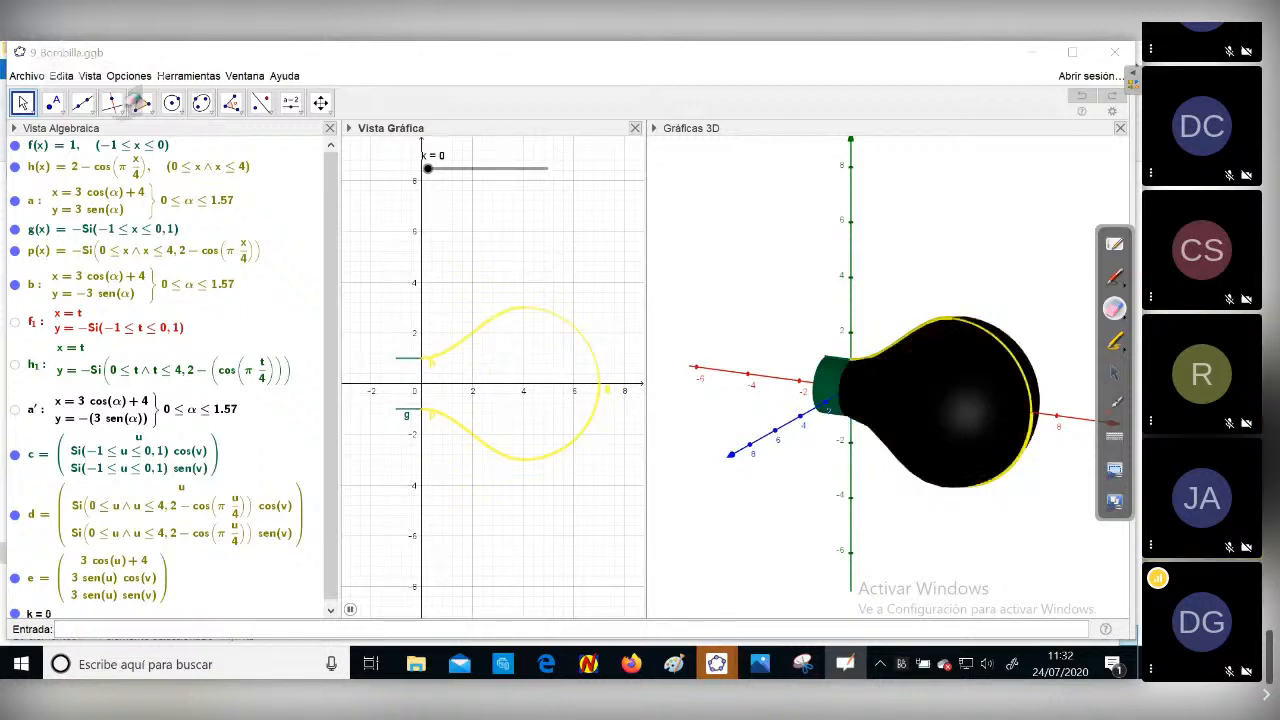
left_click(1114, 373)
scroll(566, 366, "up", 3)
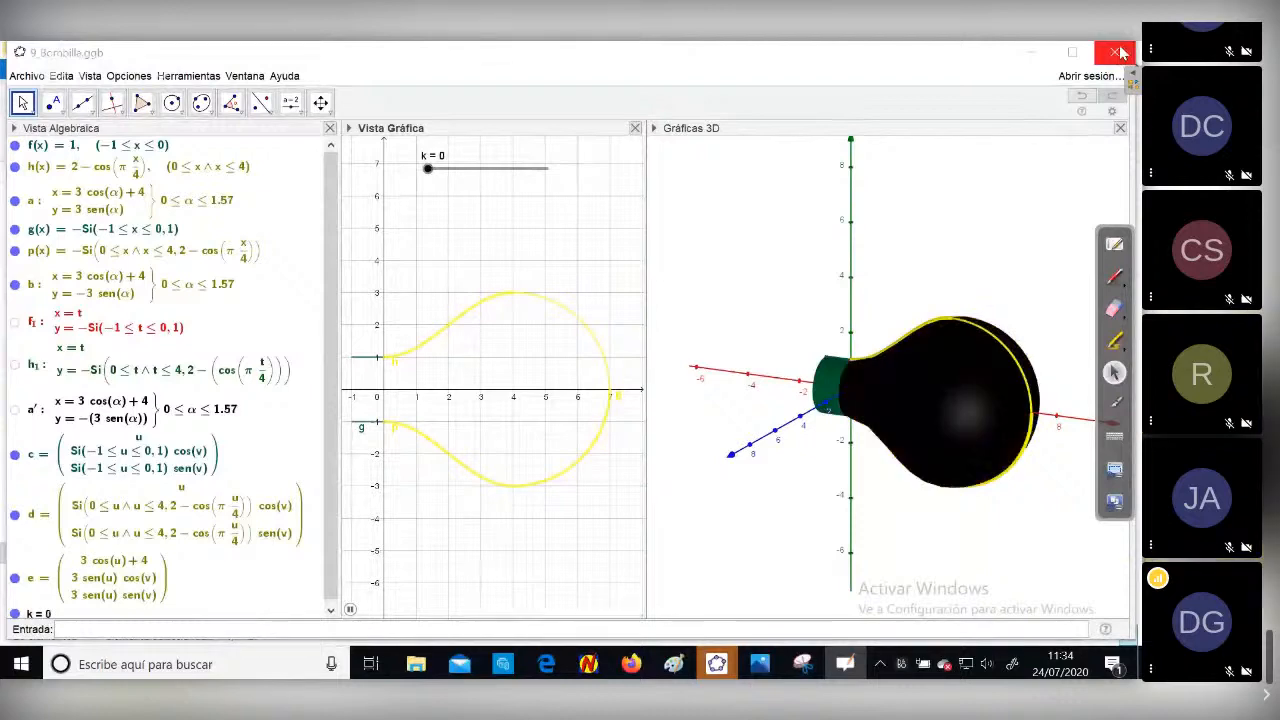
Minimize the bulb construction, switch to the Taller Geogebra Jitsi meeting in Firefox, and stop sharing the screen.
left_click(1029, 57)
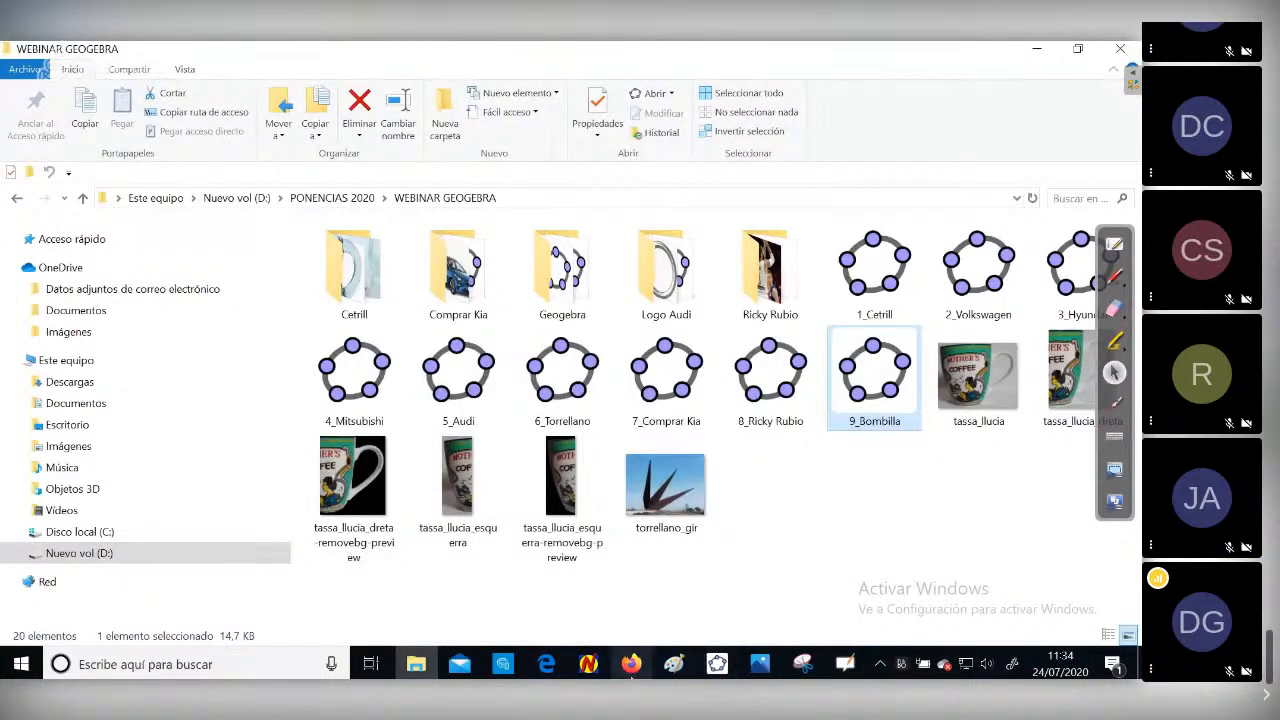
left_click(633, 666)
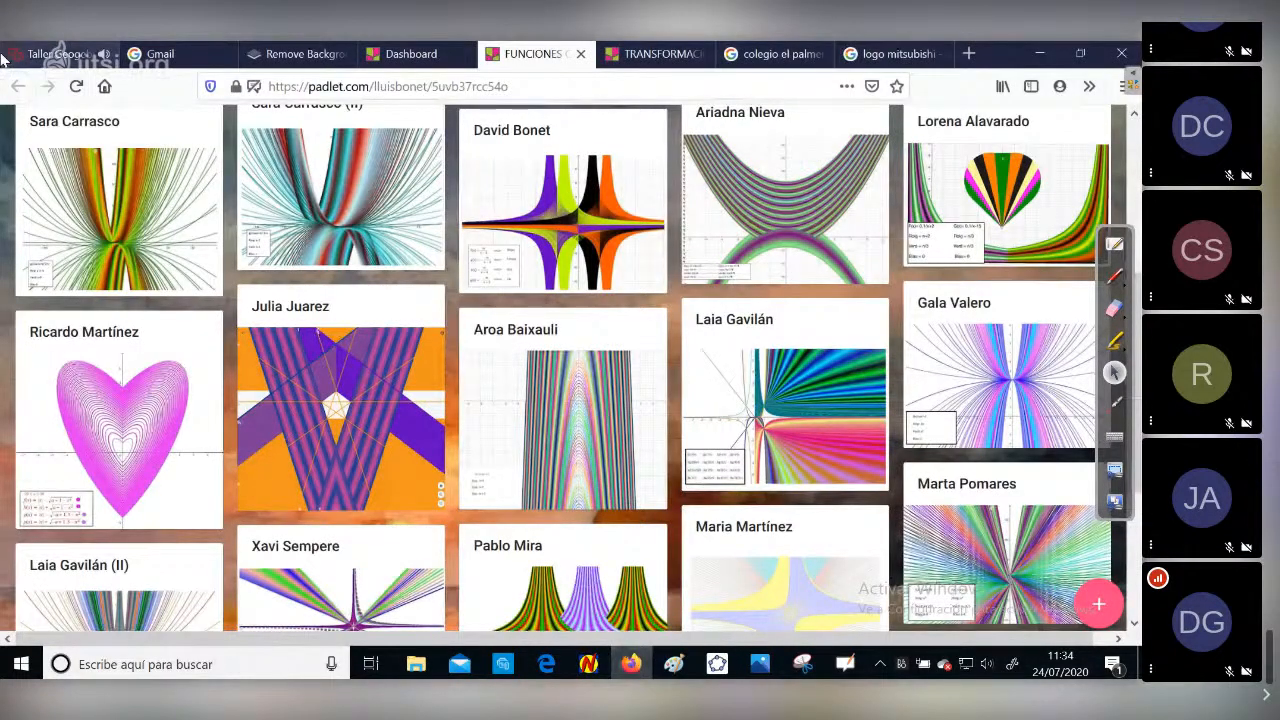
left_click(5, 56)
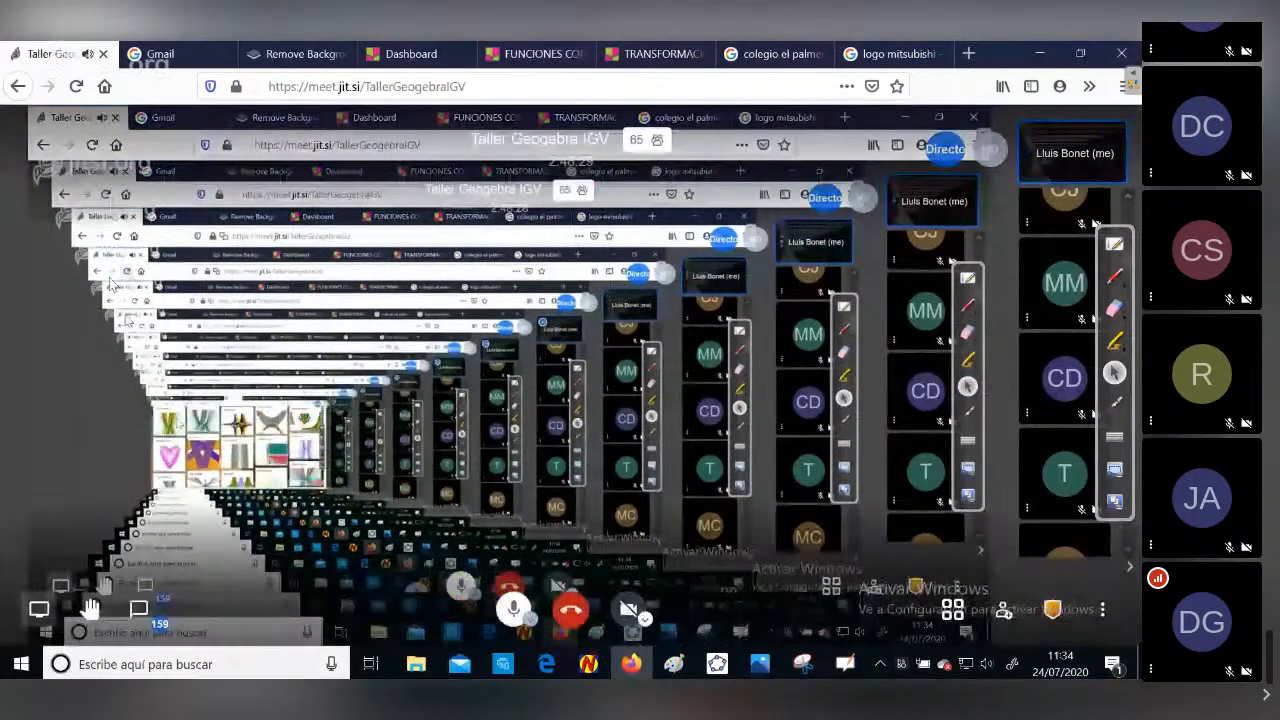
left_click(40, 612)
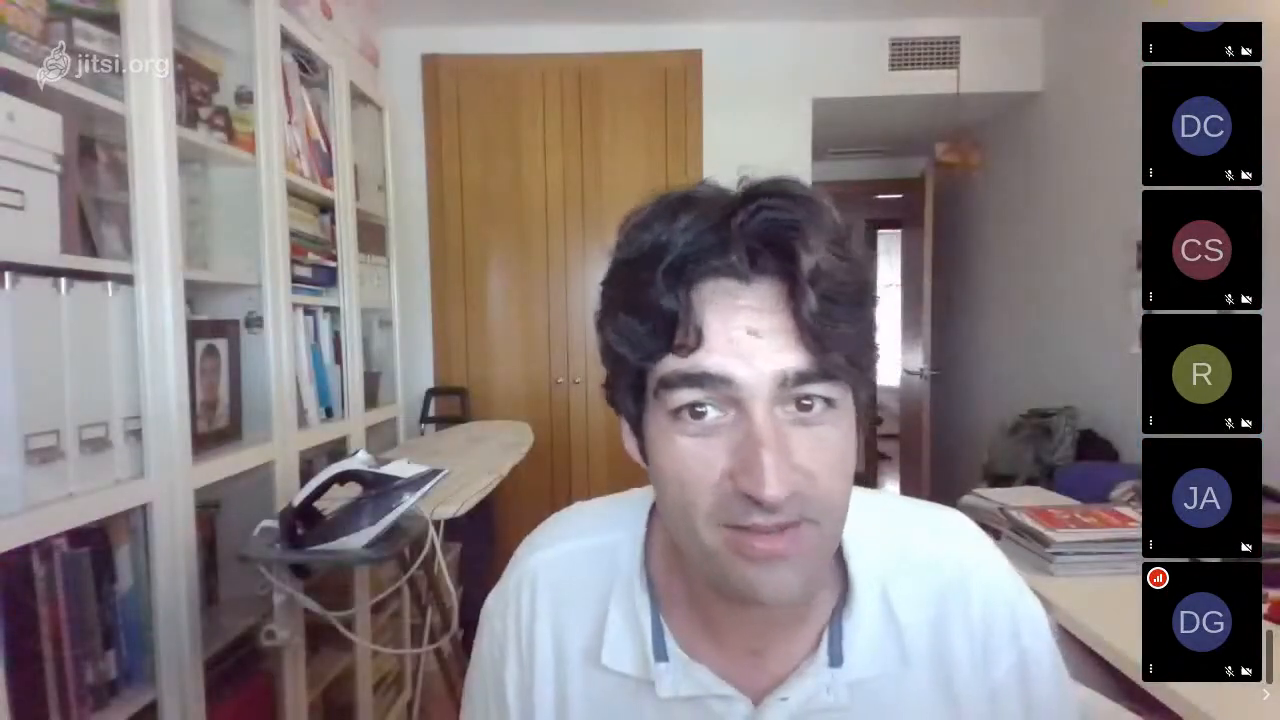